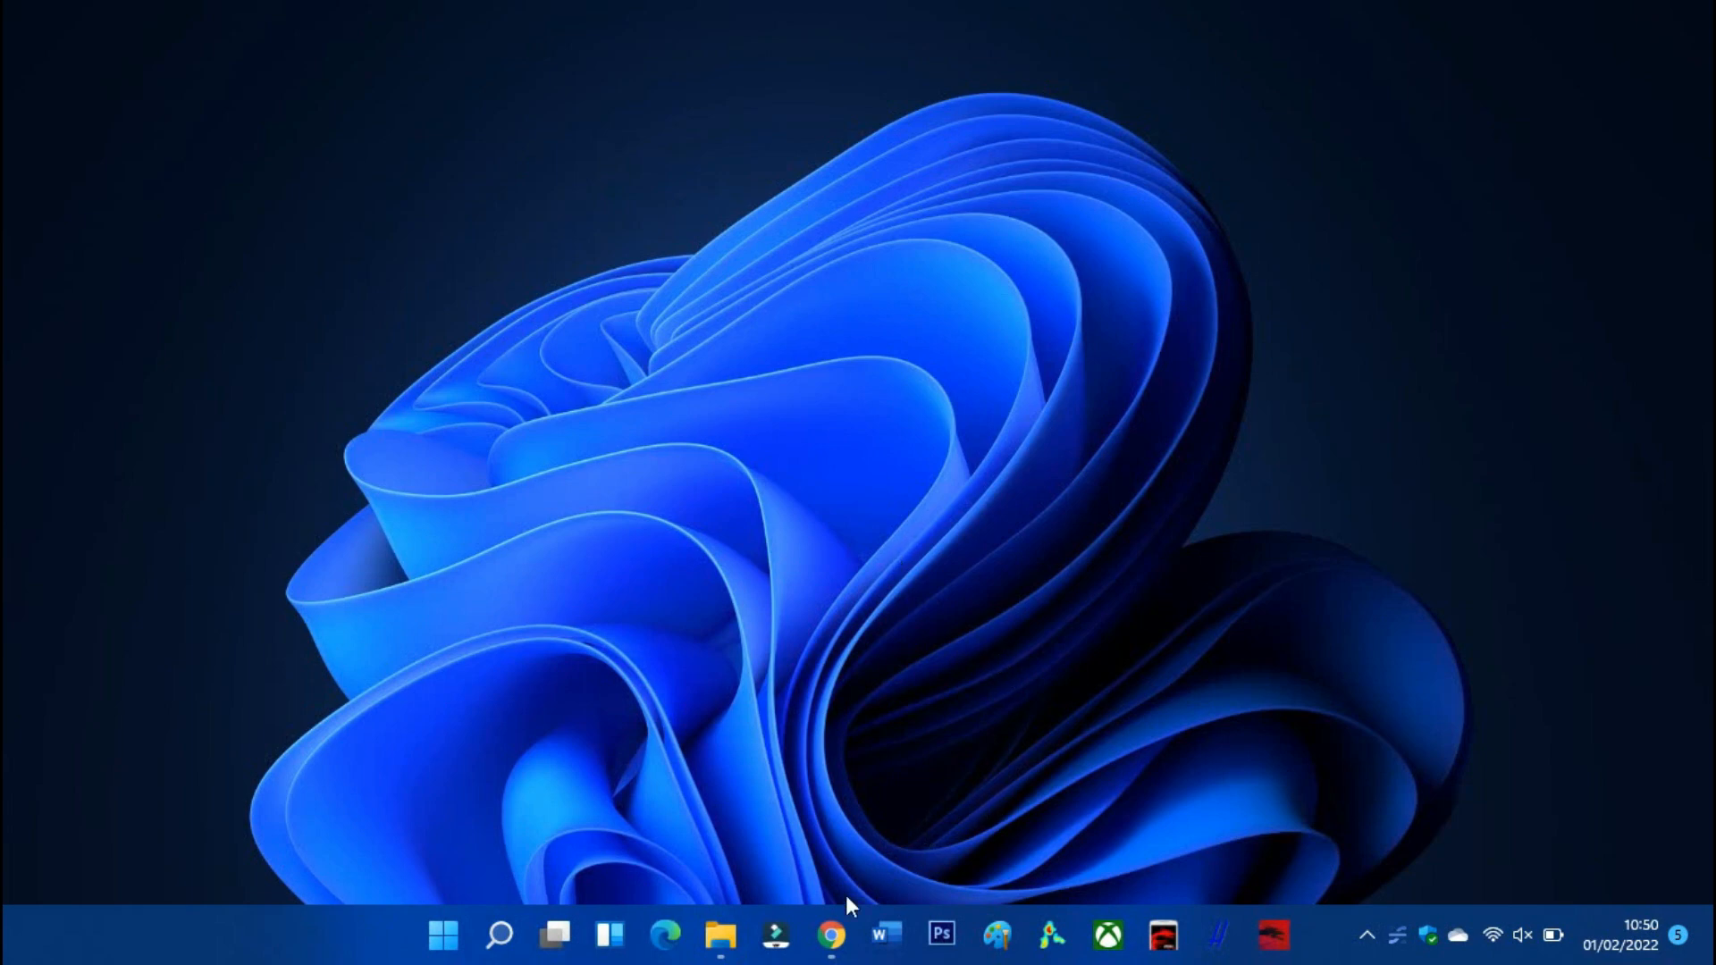
Restore the Chrome window showing the Google Forms about page from the taskbar.
left_click(843, 937)
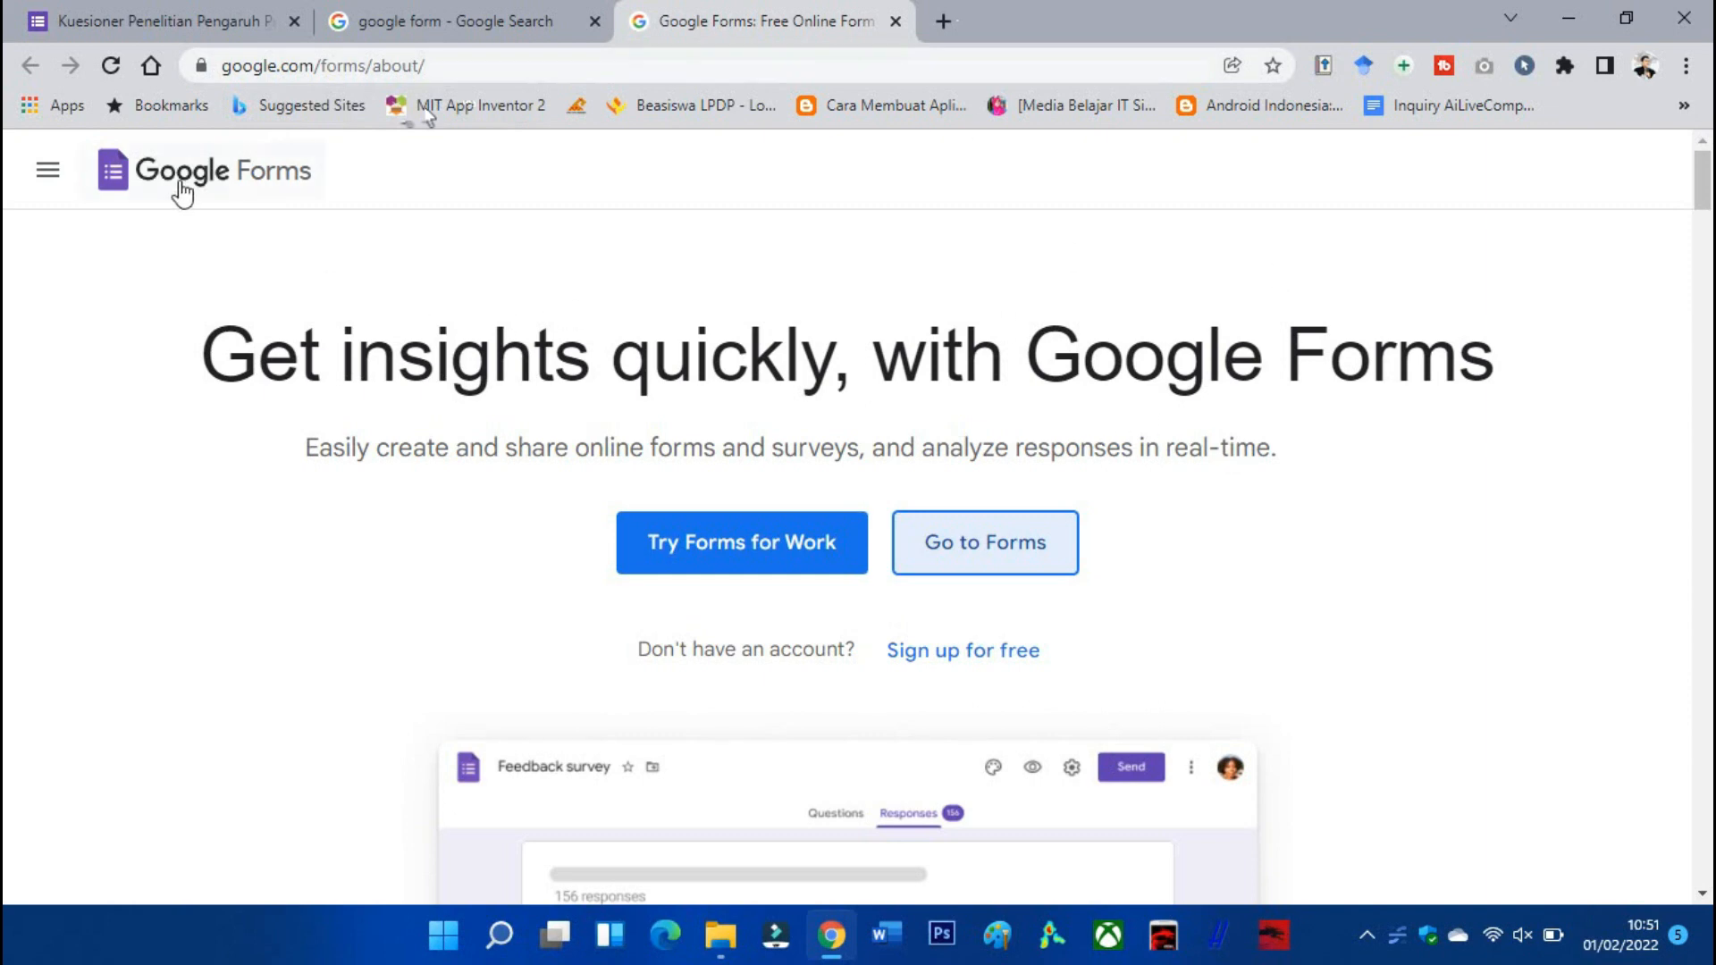
left_click(148, 17)
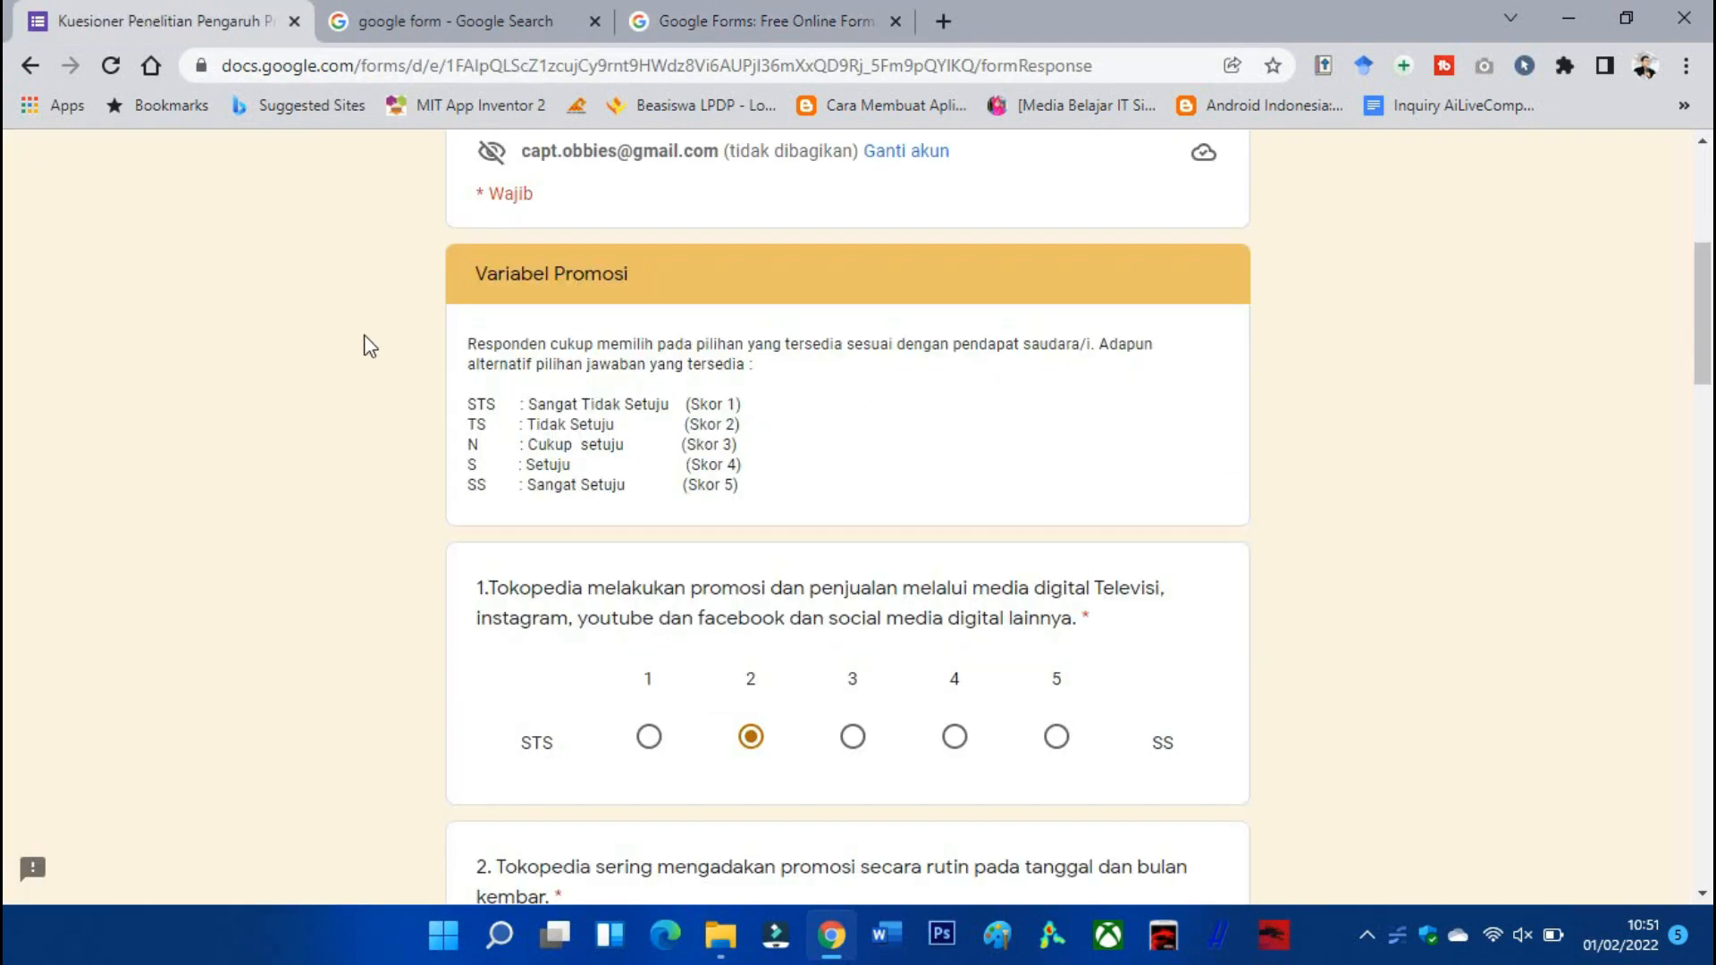
scroll(369, 346, "up", 5)
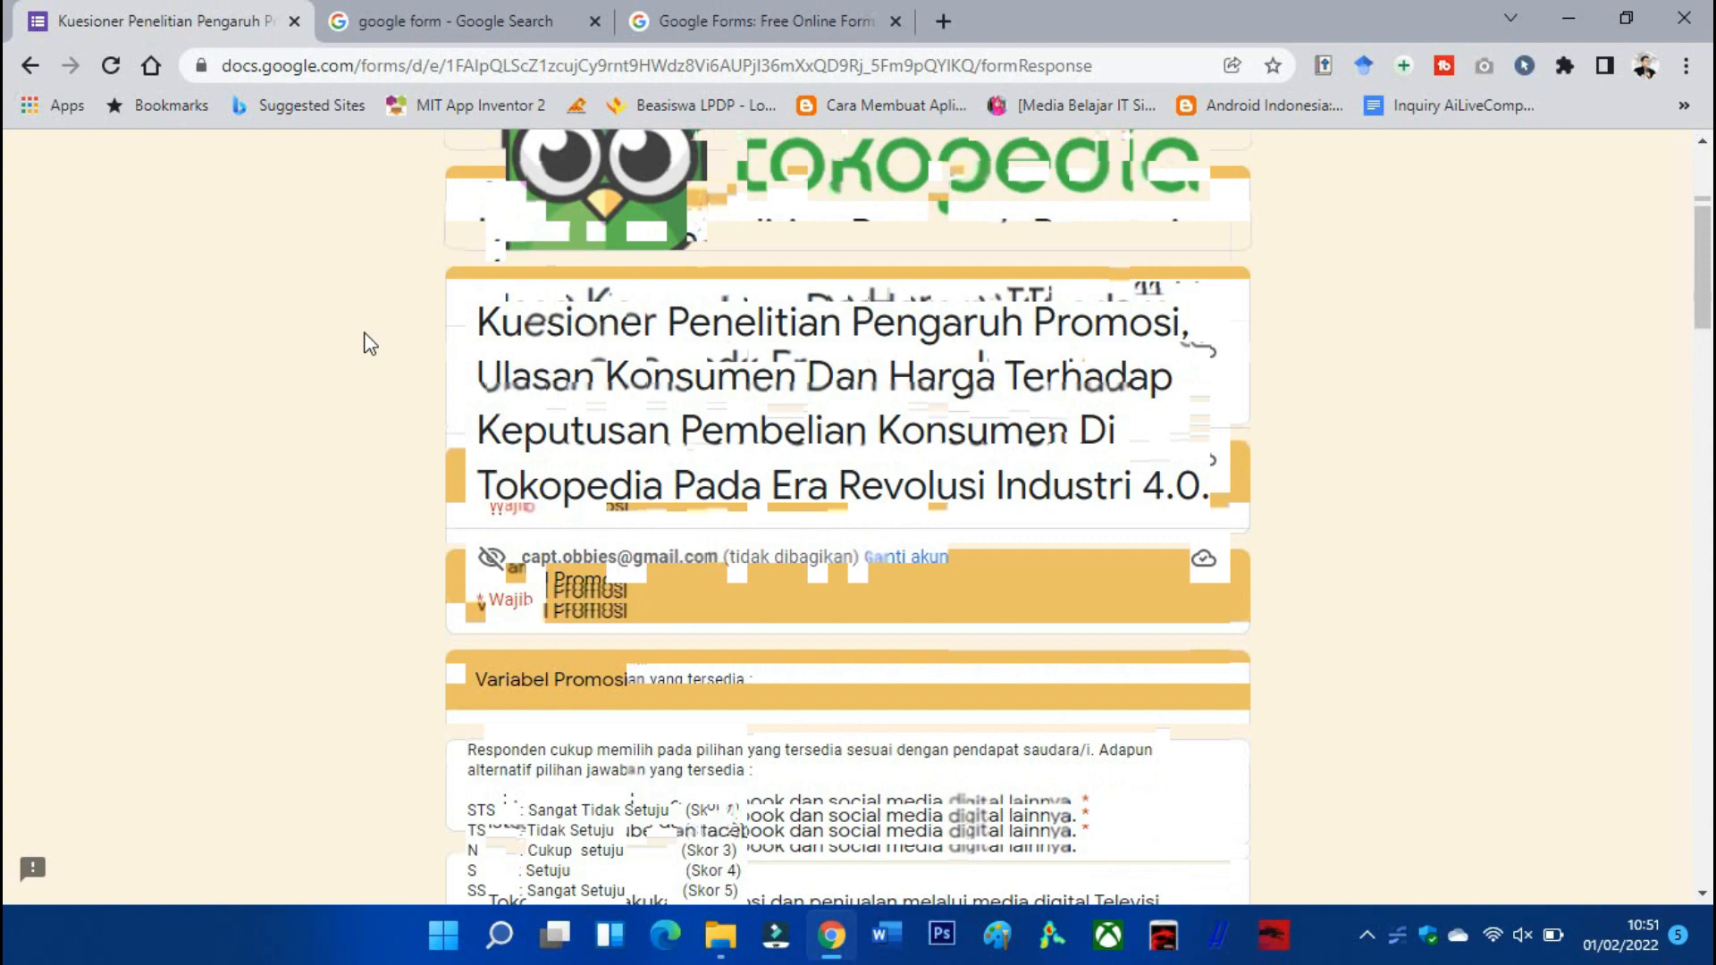
scroll(363, 333, "down", 12)
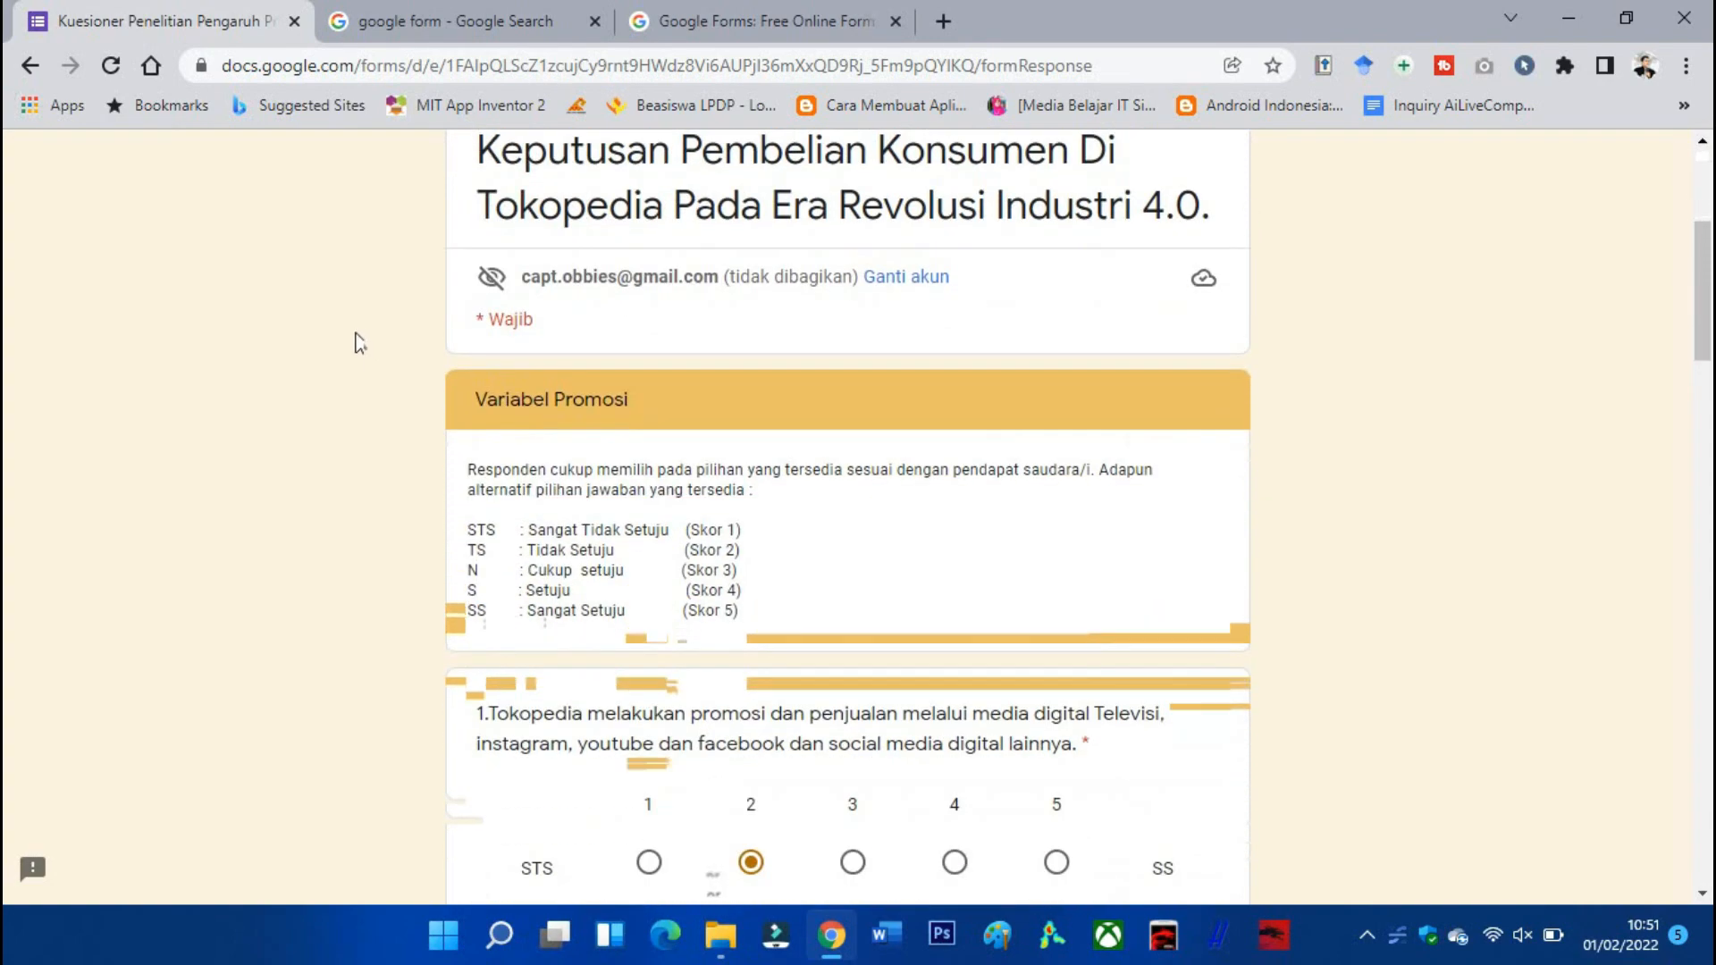
scroll(340, 327, "down", 15)
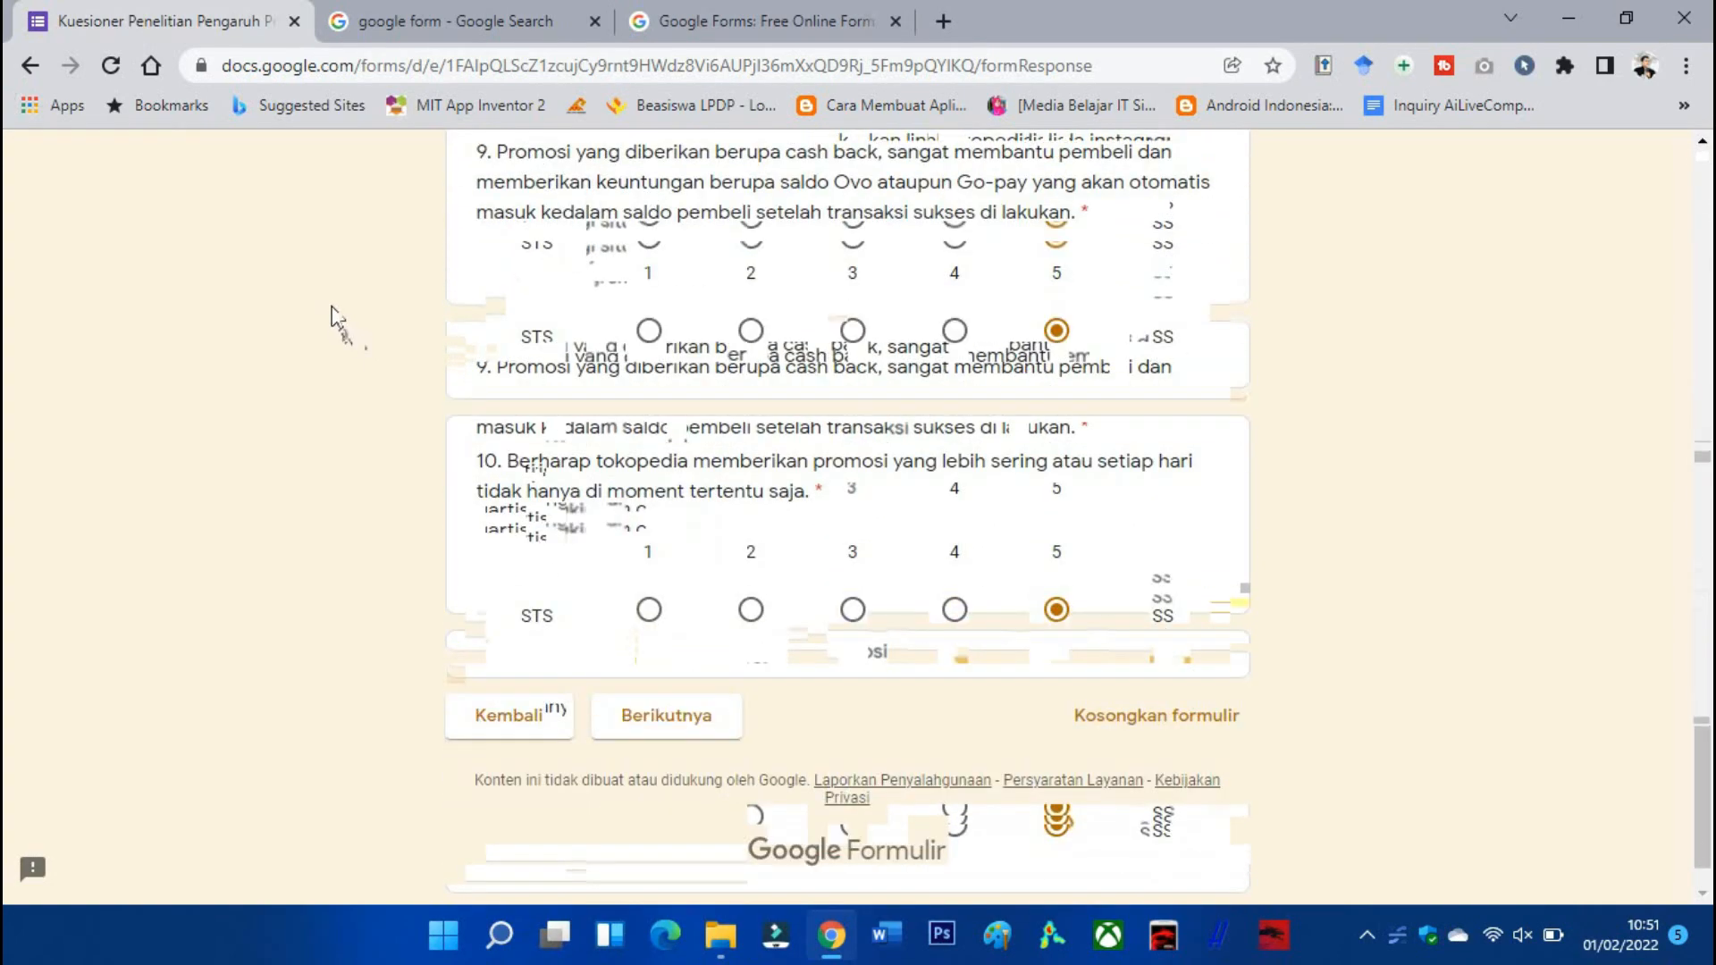
left_click(521, 715)
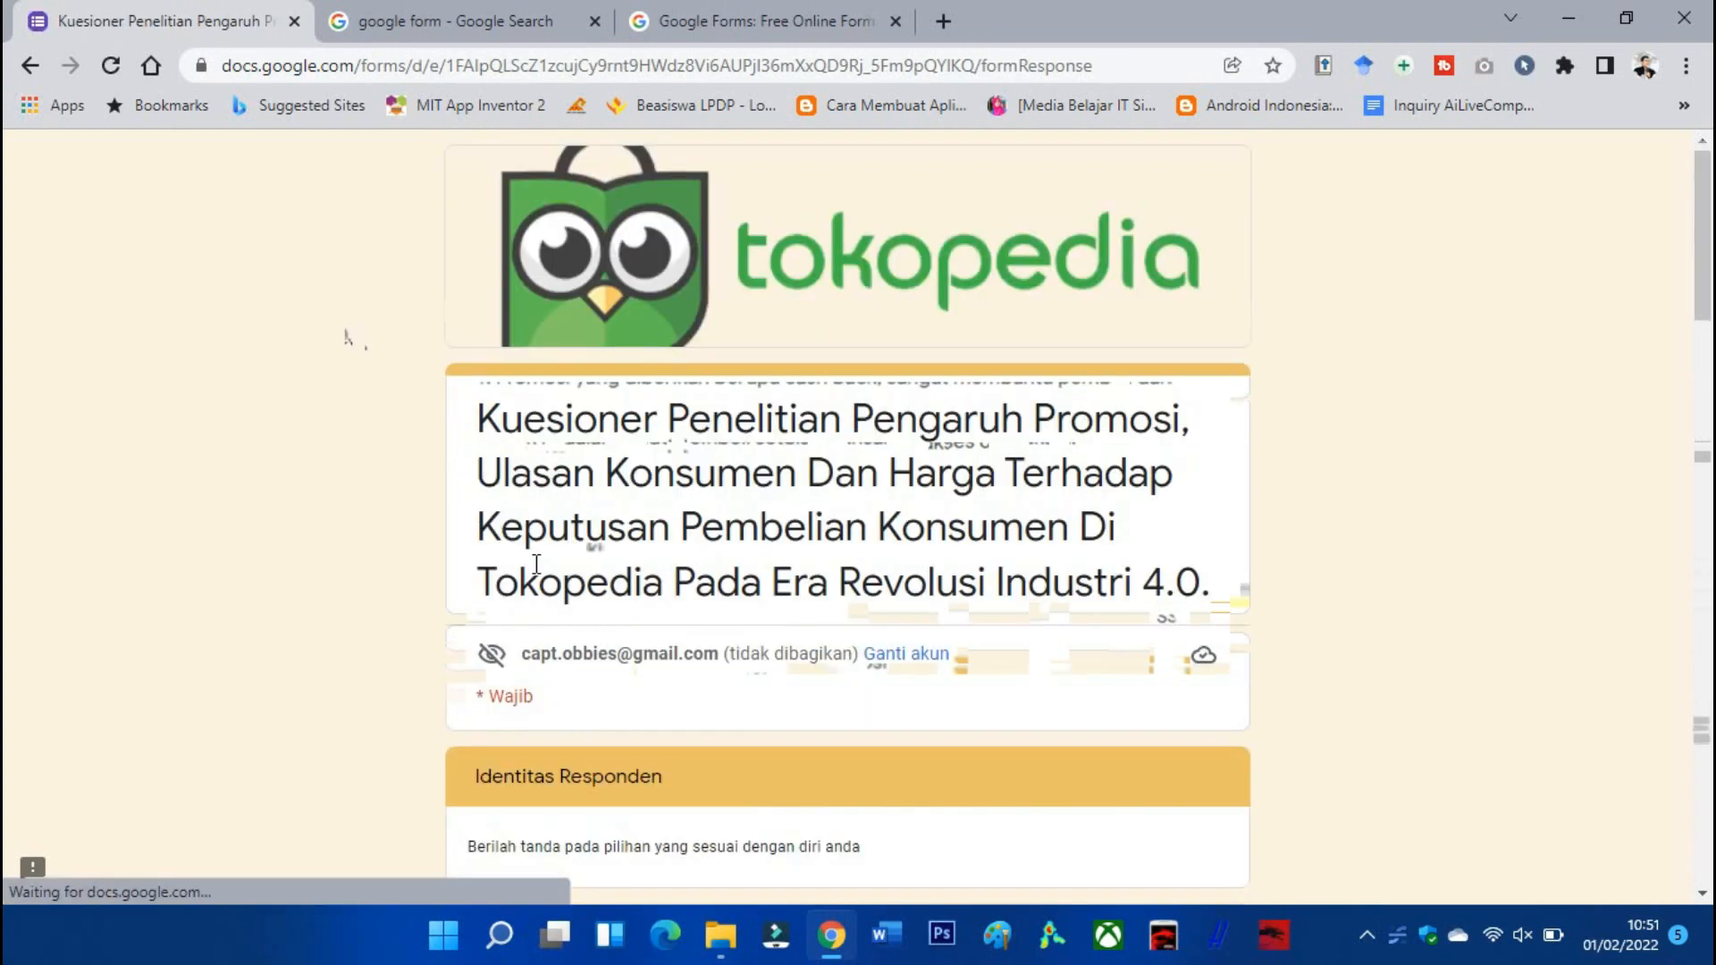
scroll(547, 516, "down", 4)
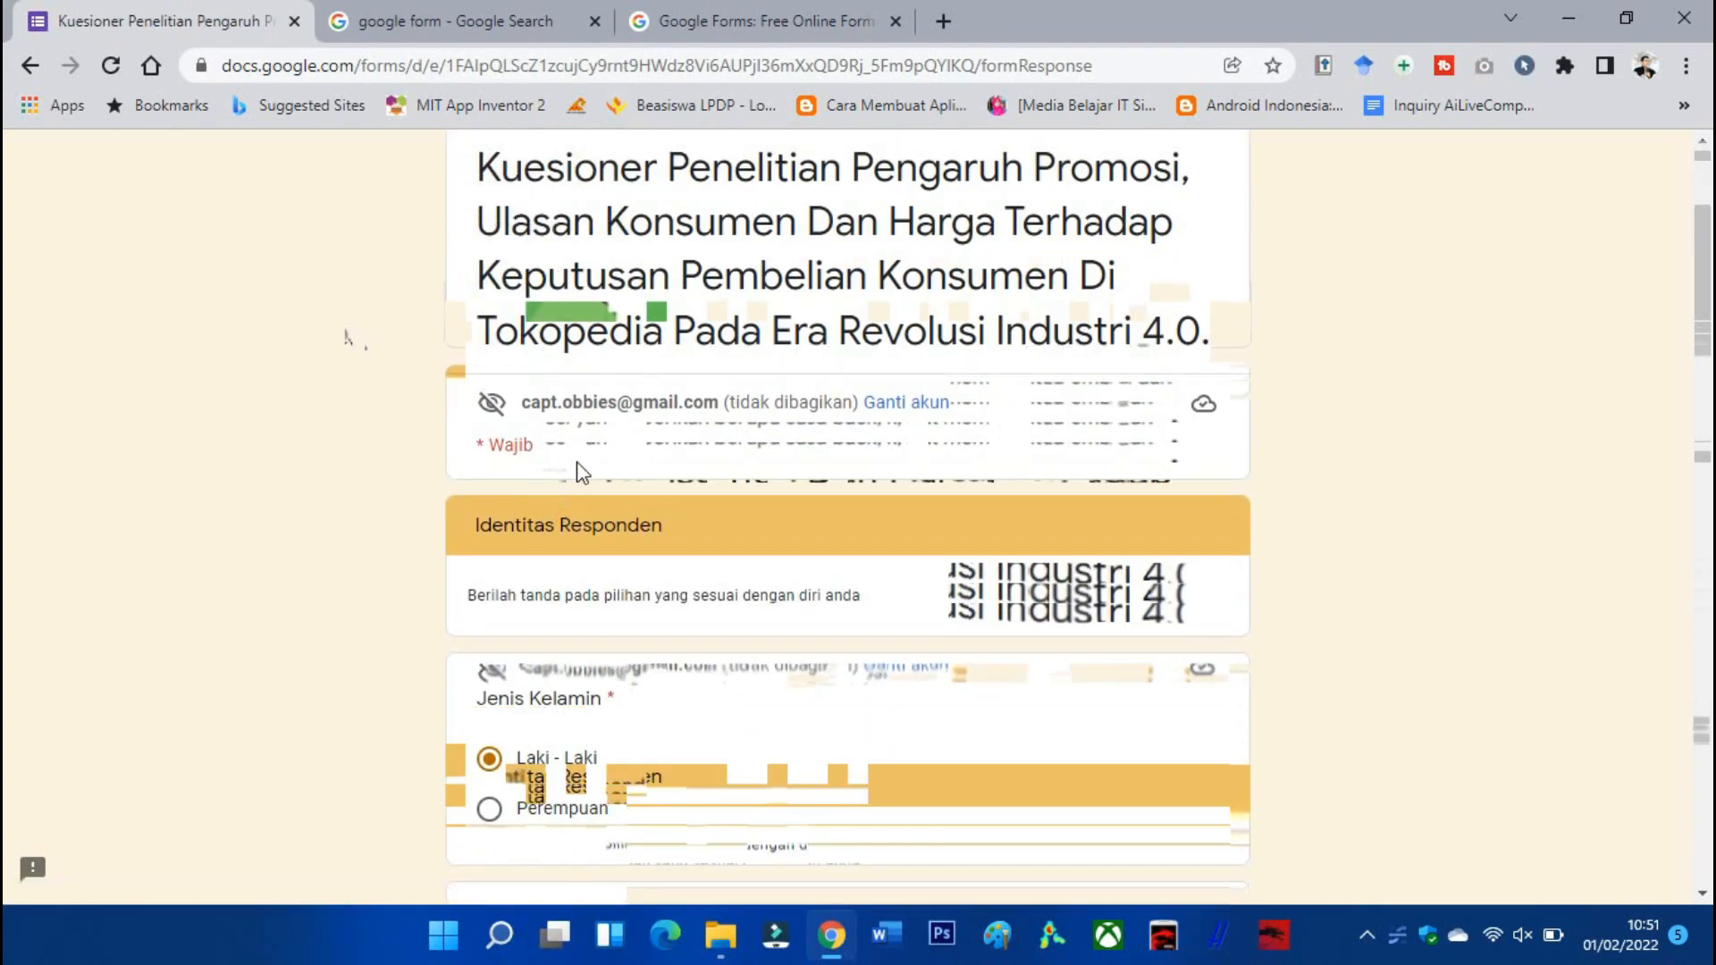
scroll(608, 436, "down", 8)
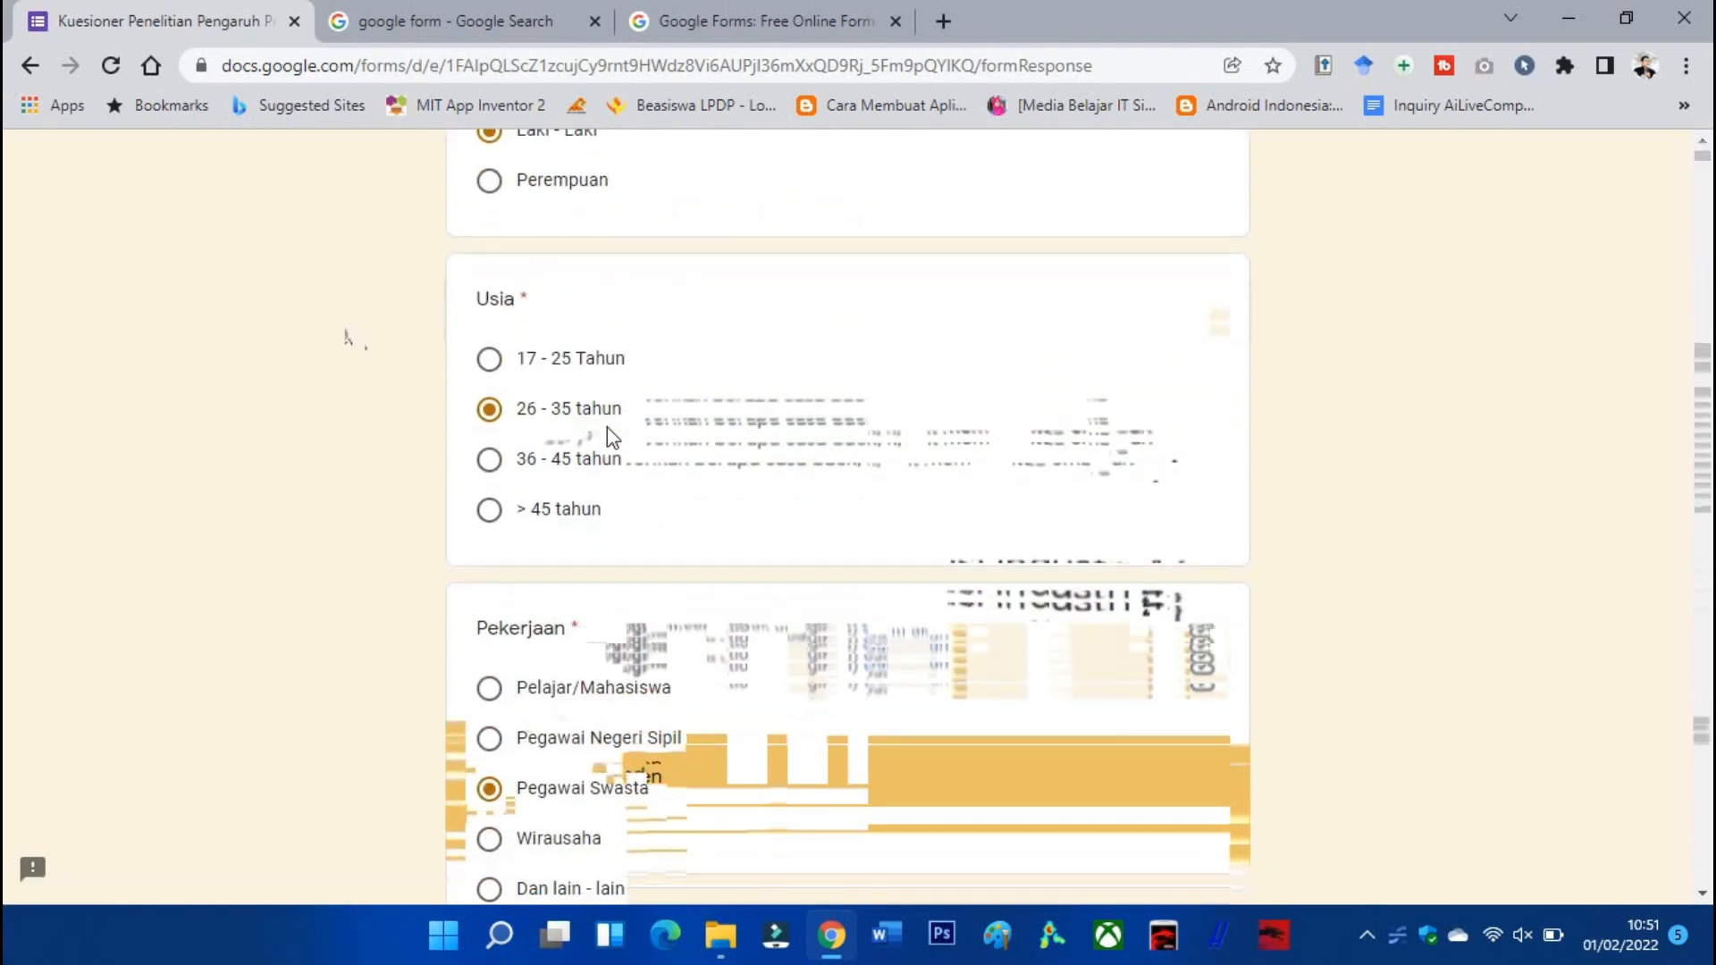
scroll(608, 427, "up", 7)
scroll(608, 426, "down", 12)
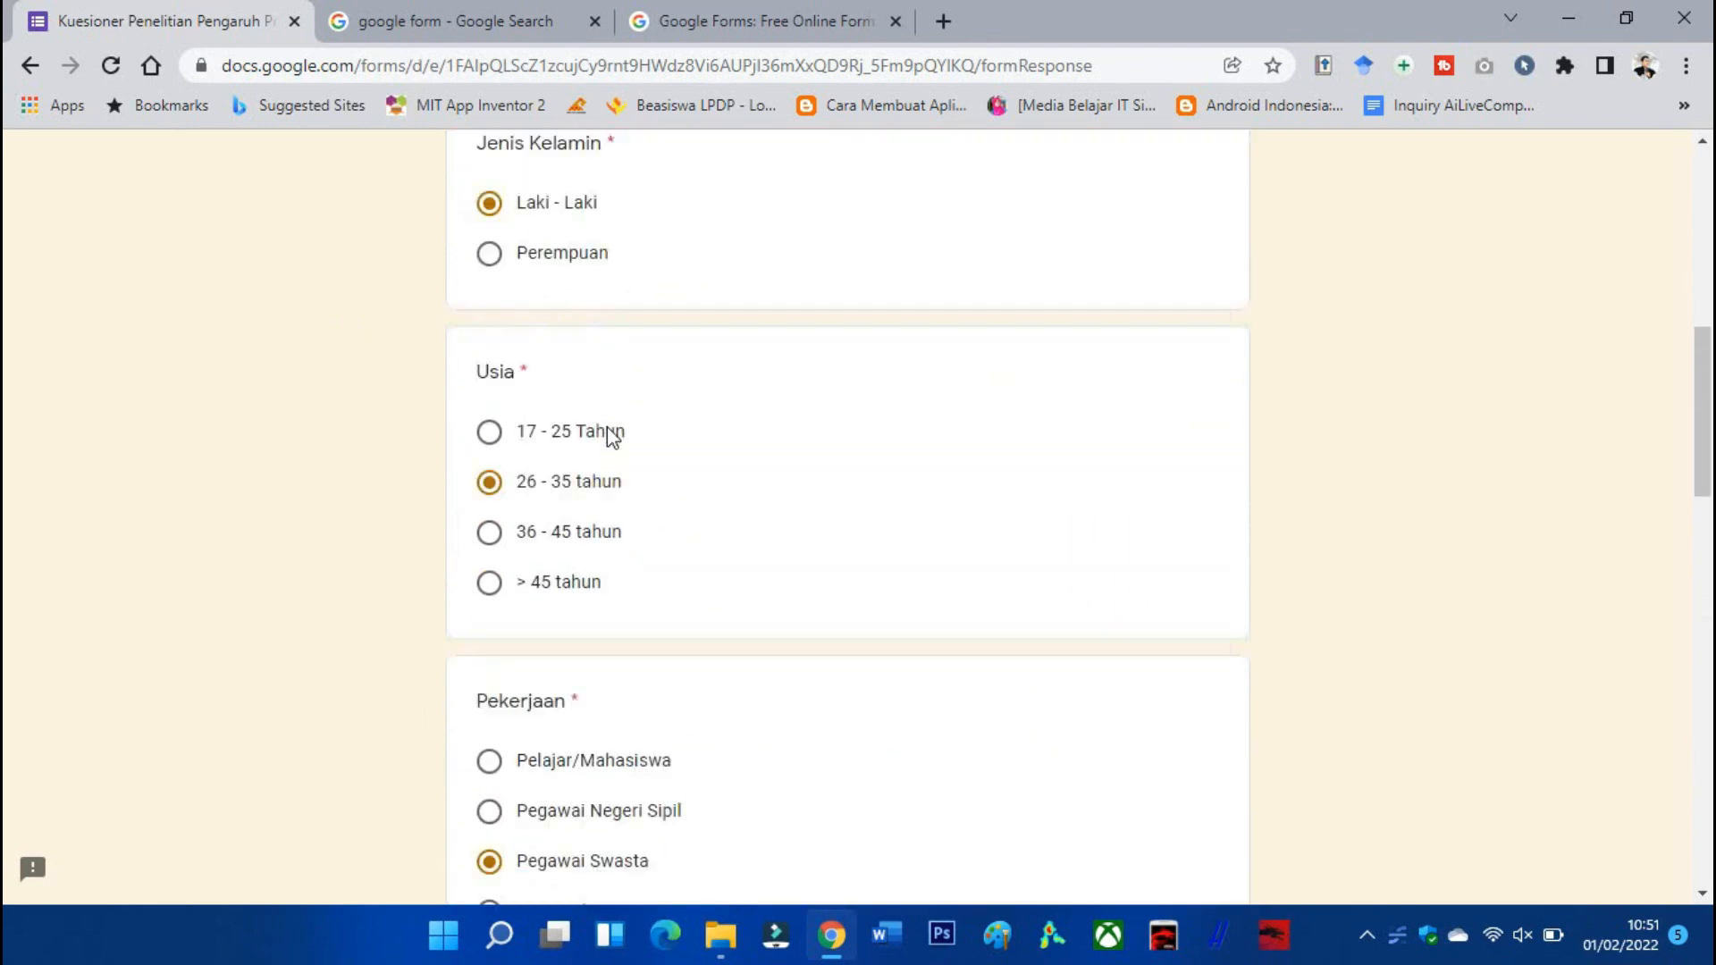
scroll(611, 427, "down", 10)
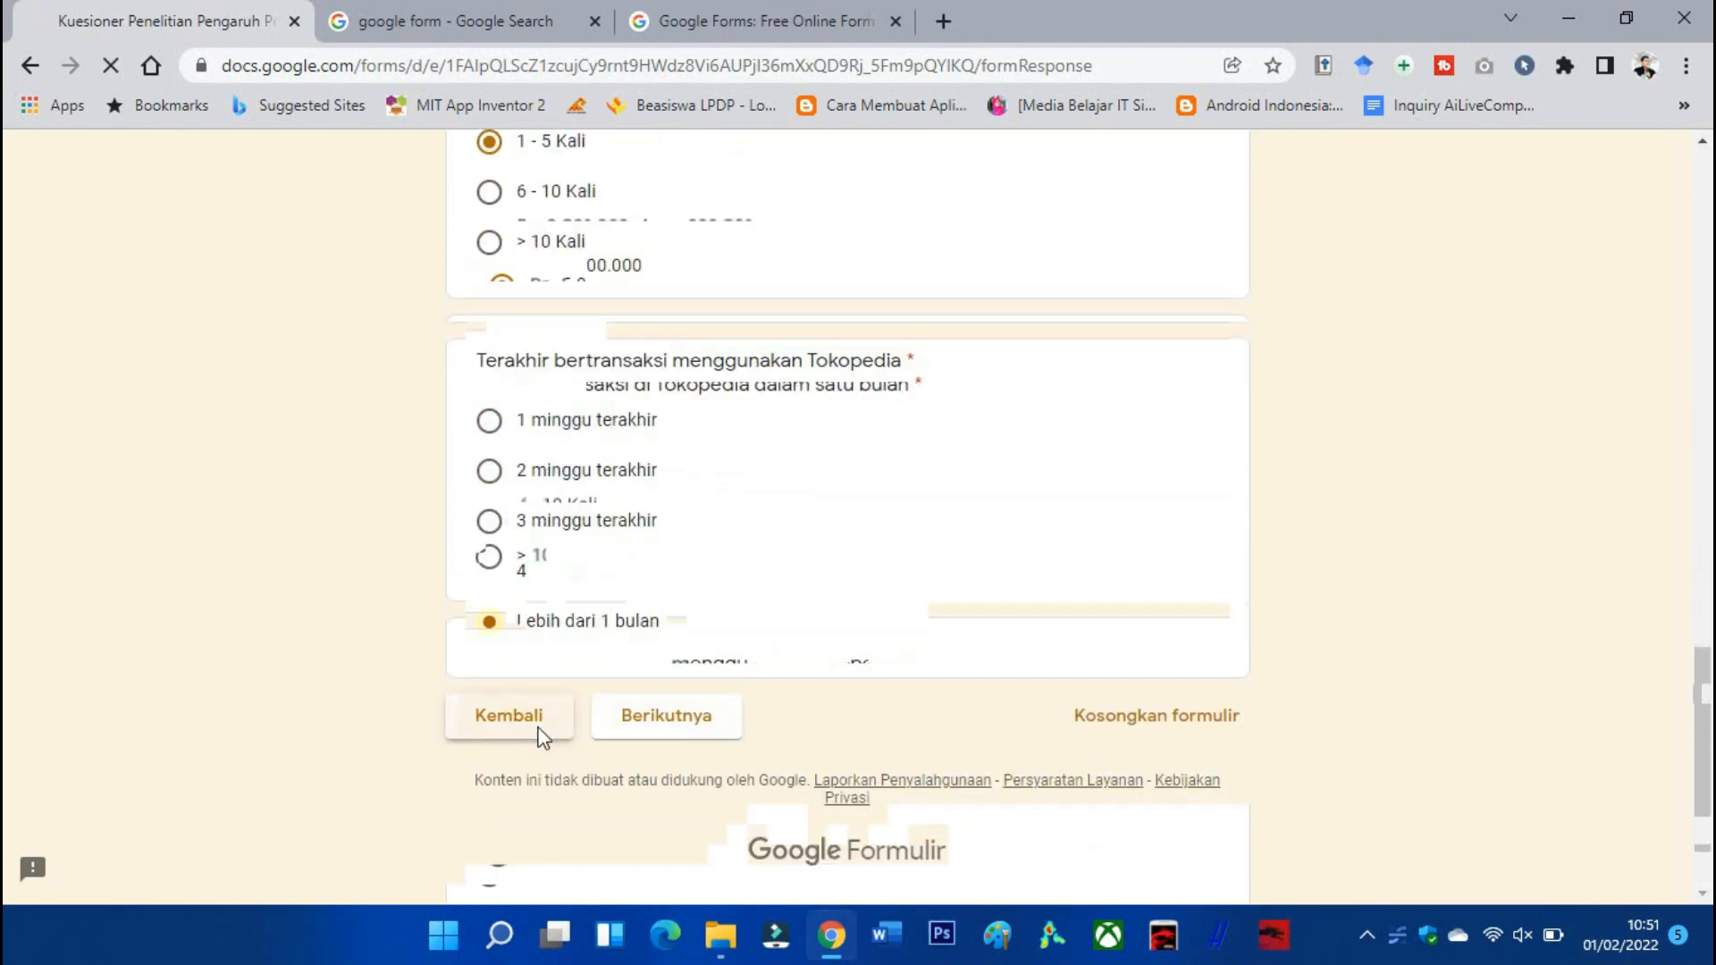
left_click(542, 726)
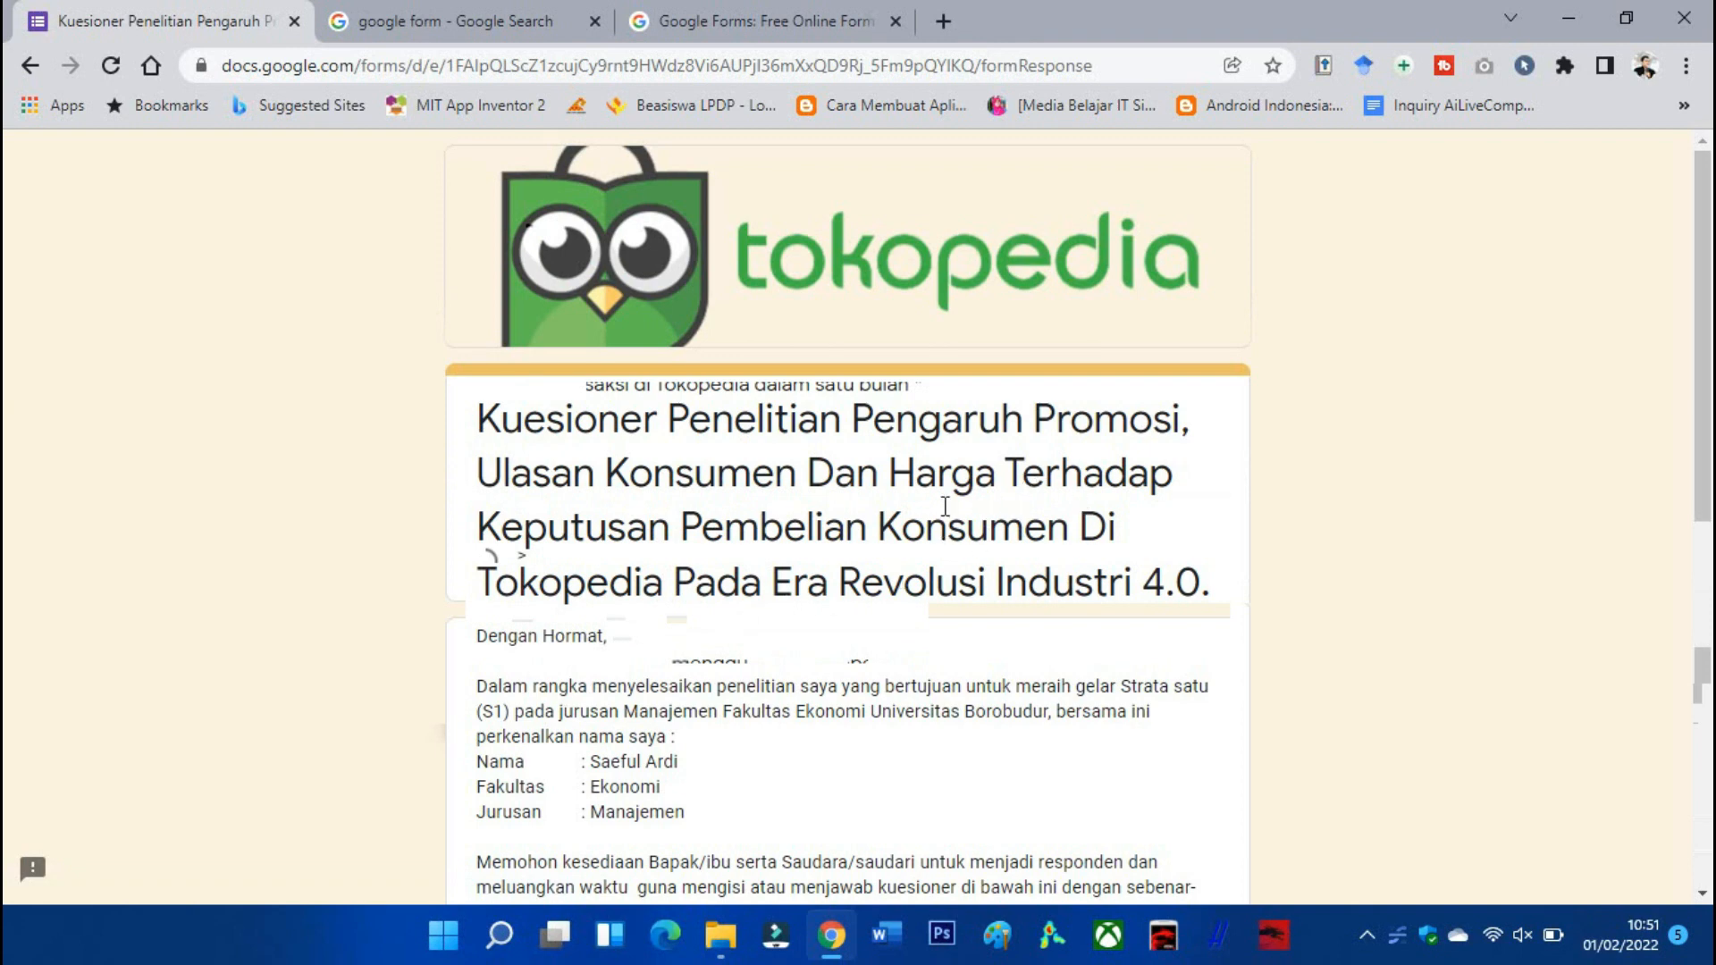
scroll(957, 492, "down", 2)
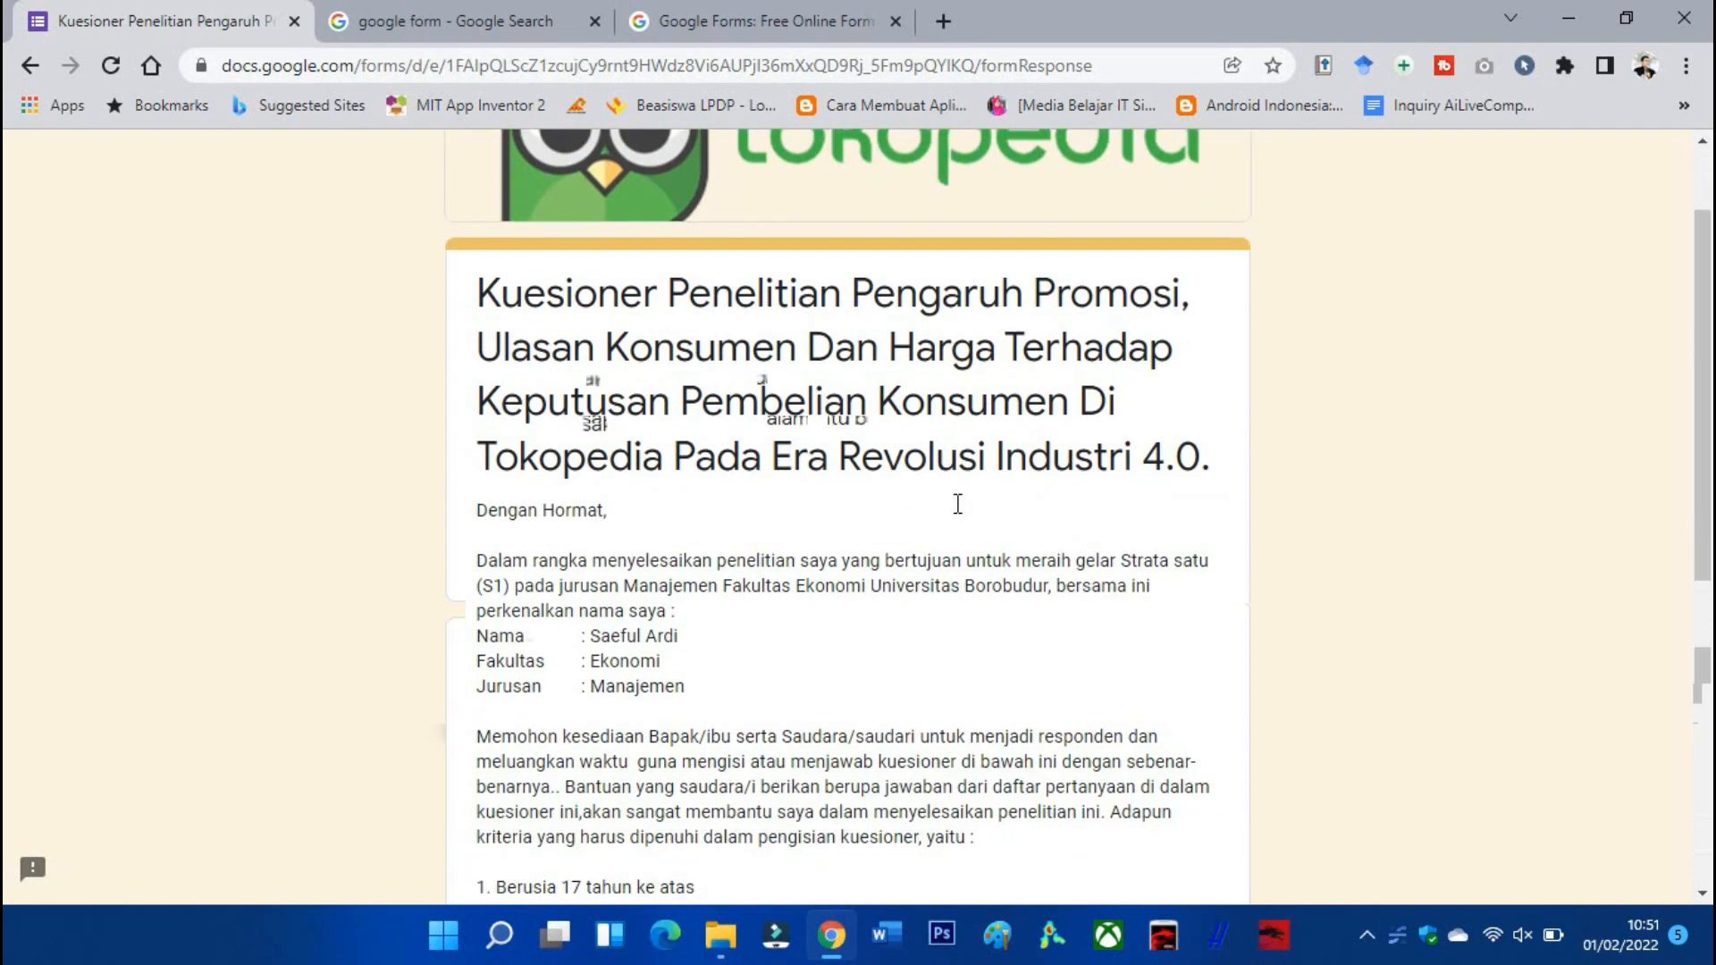
scroll(680, 536, "up", 1)
scroll(716, 519, "down", 2)
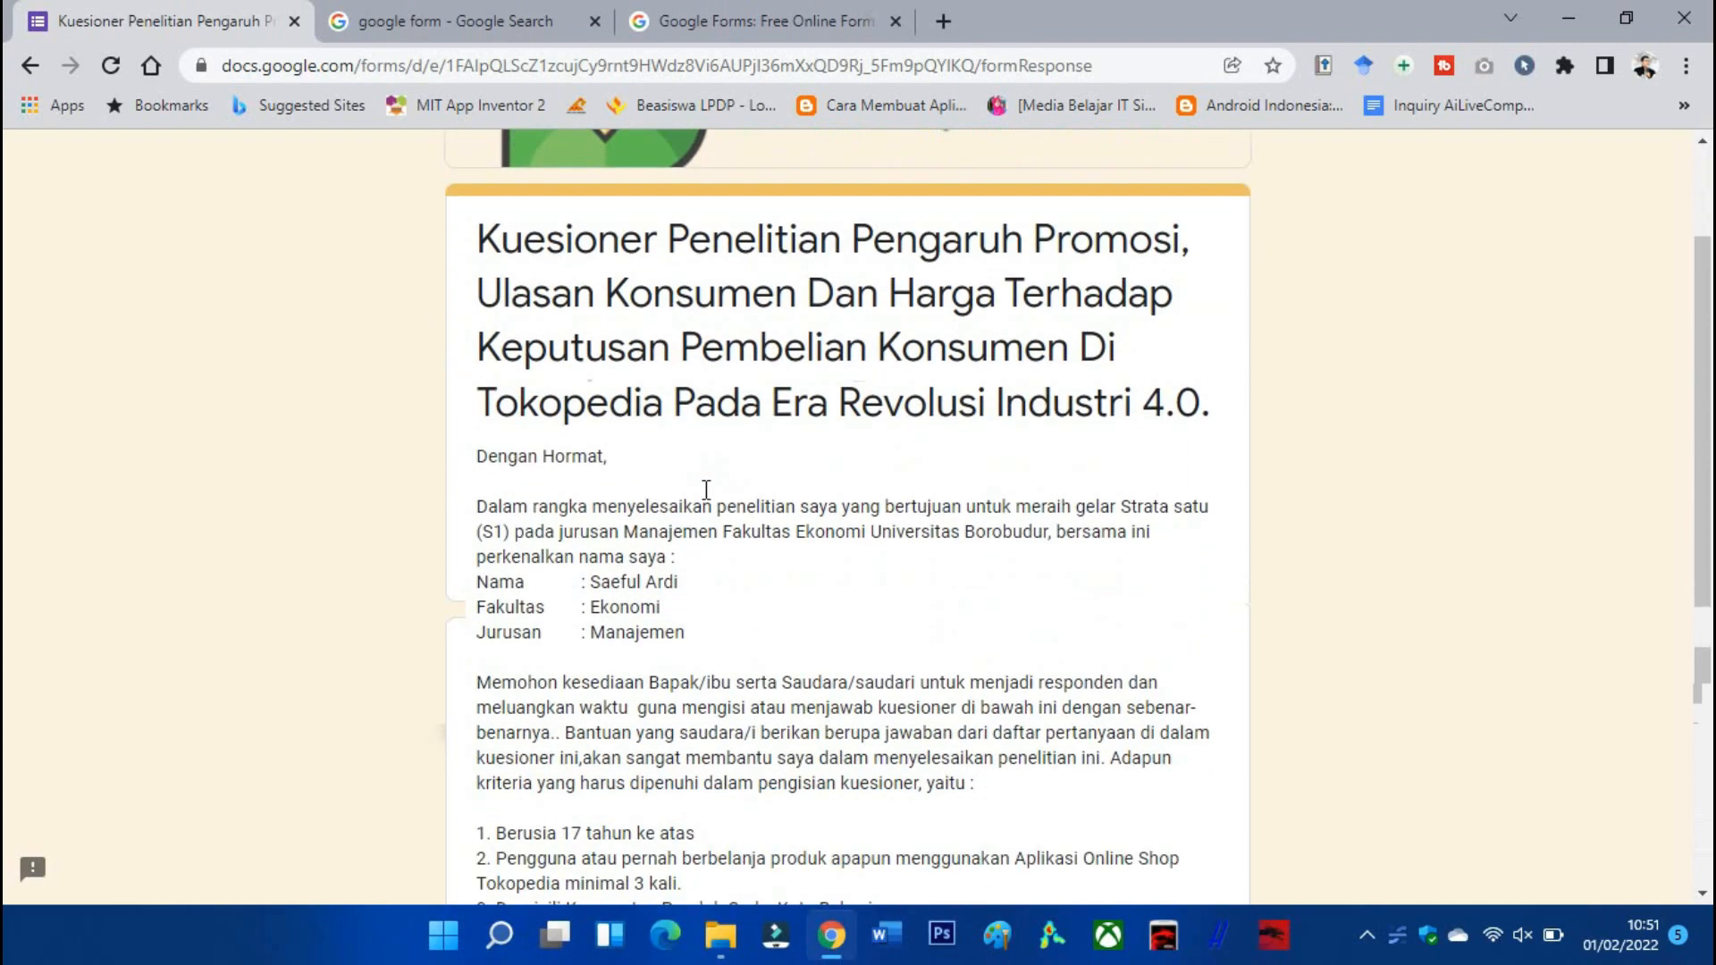
scroll(715, 447, "down", 3)
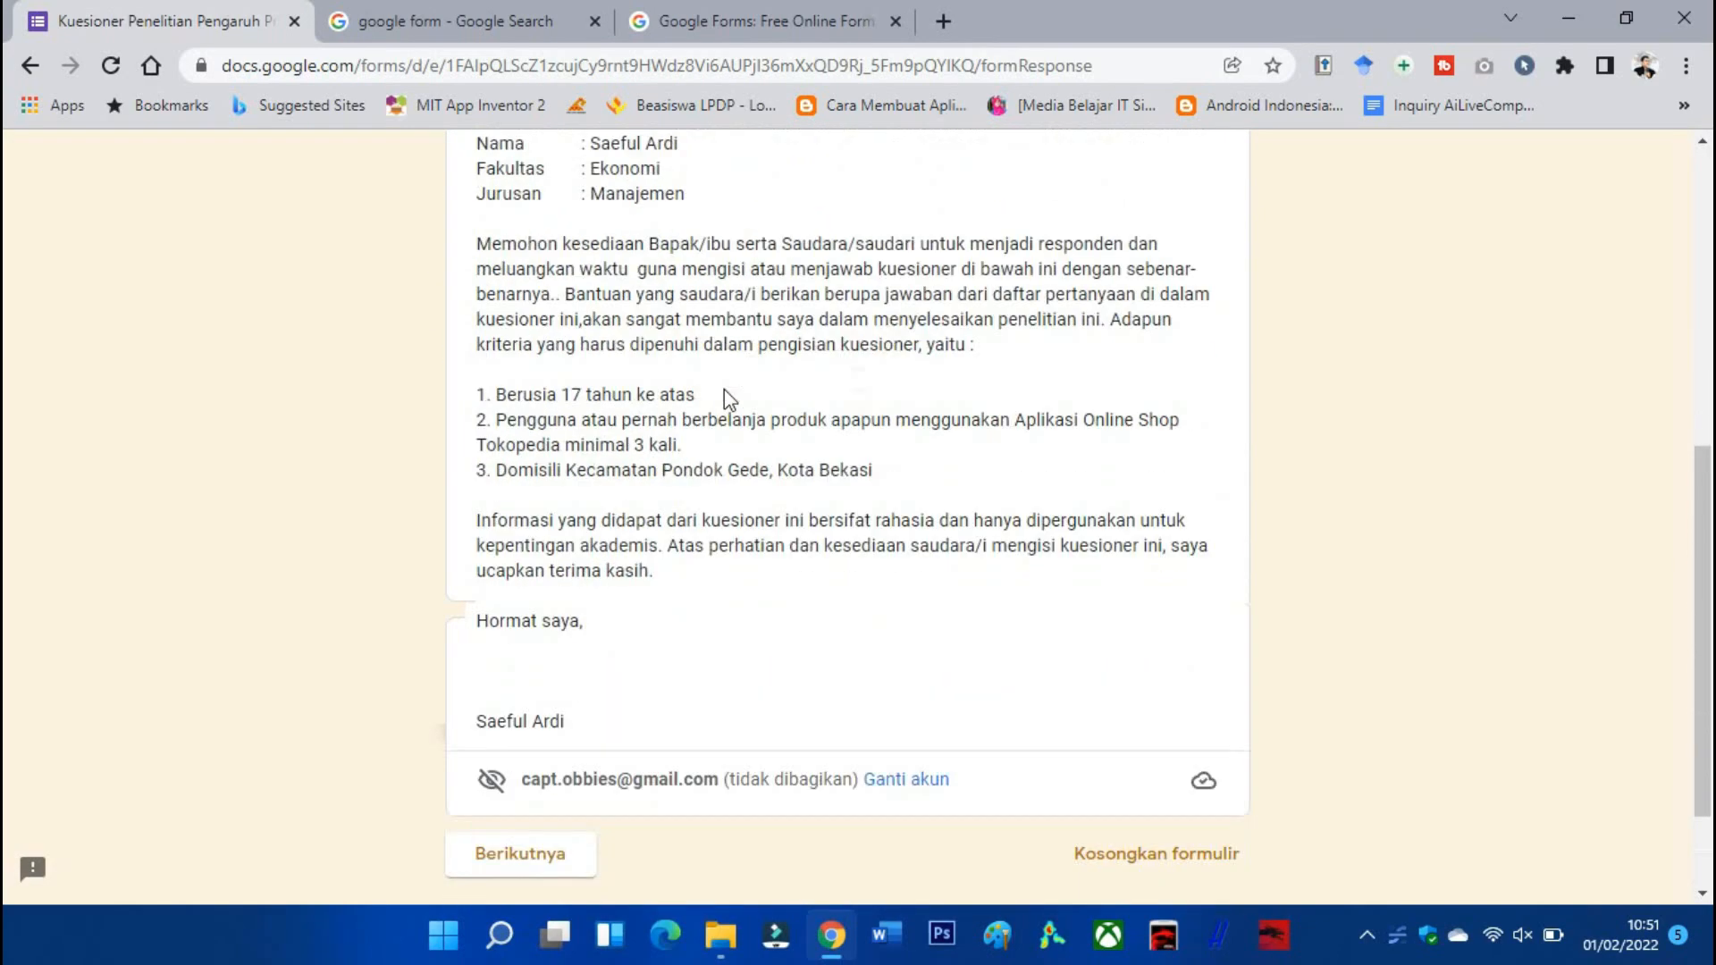
scroll(720, 393, "up", 3)
scroll(715, 397, "up", 3)
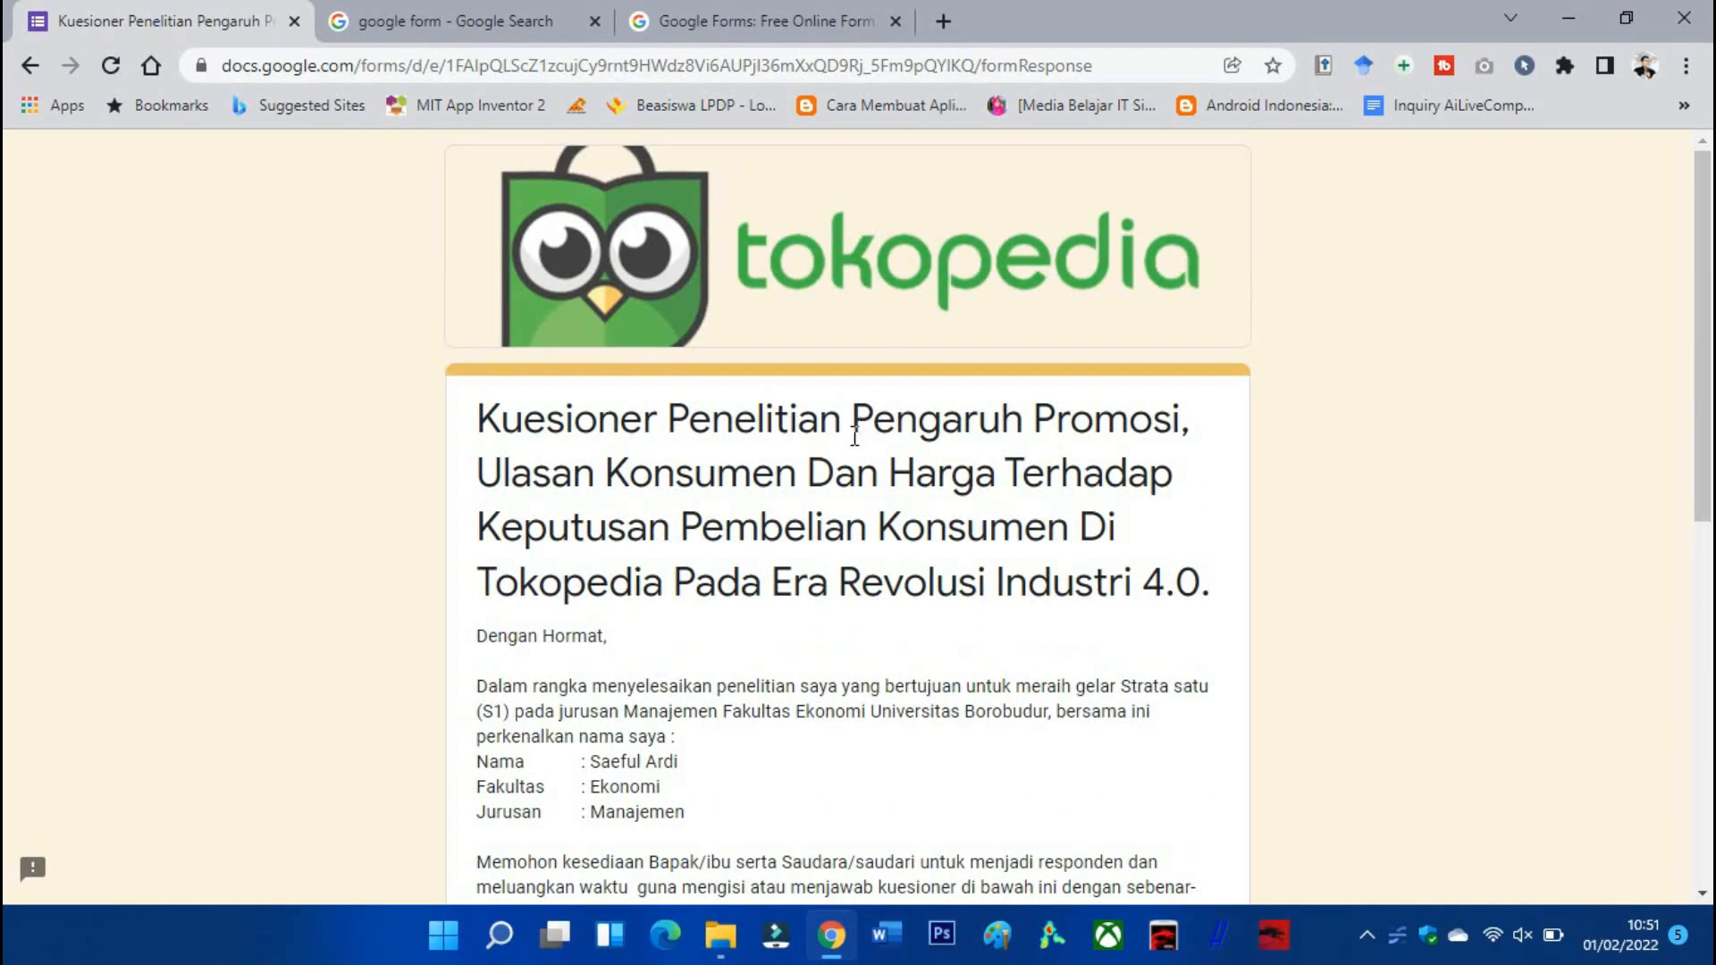
scroll(854, 436, "down", 1)
scroll(632, 332, "down", 3)
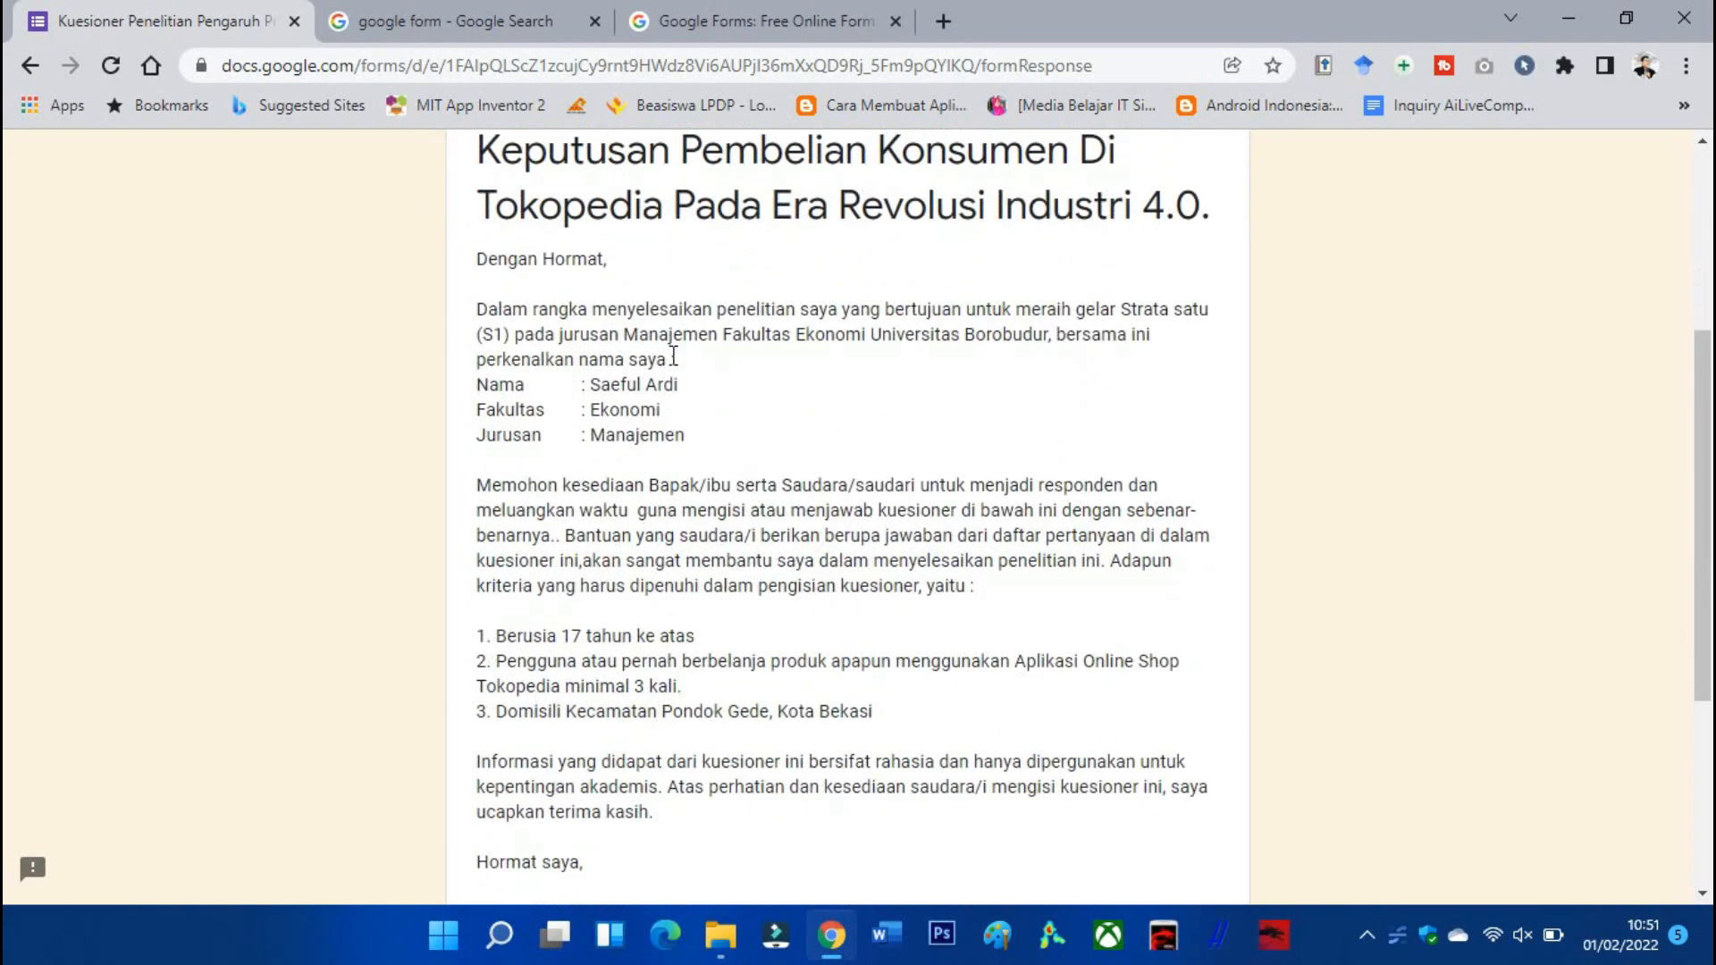
scroll(750, 458, "down", 5)
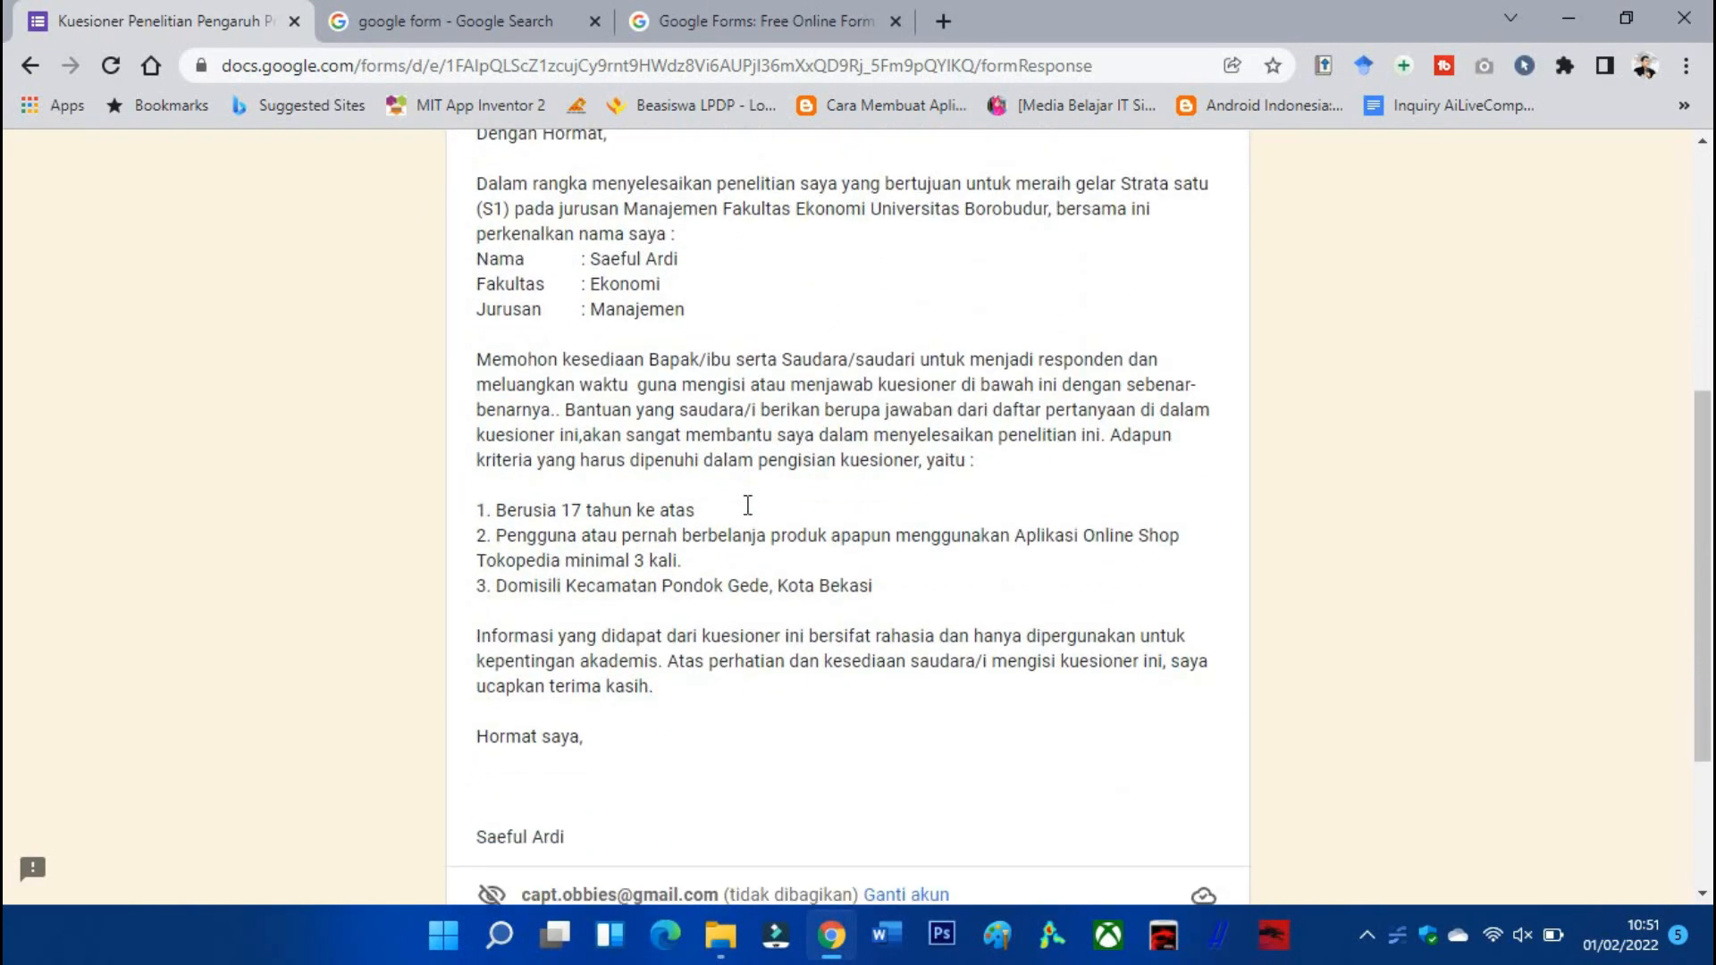
scroll(732, 399, "up", 7)
scroll(731, 400, "down", 3)
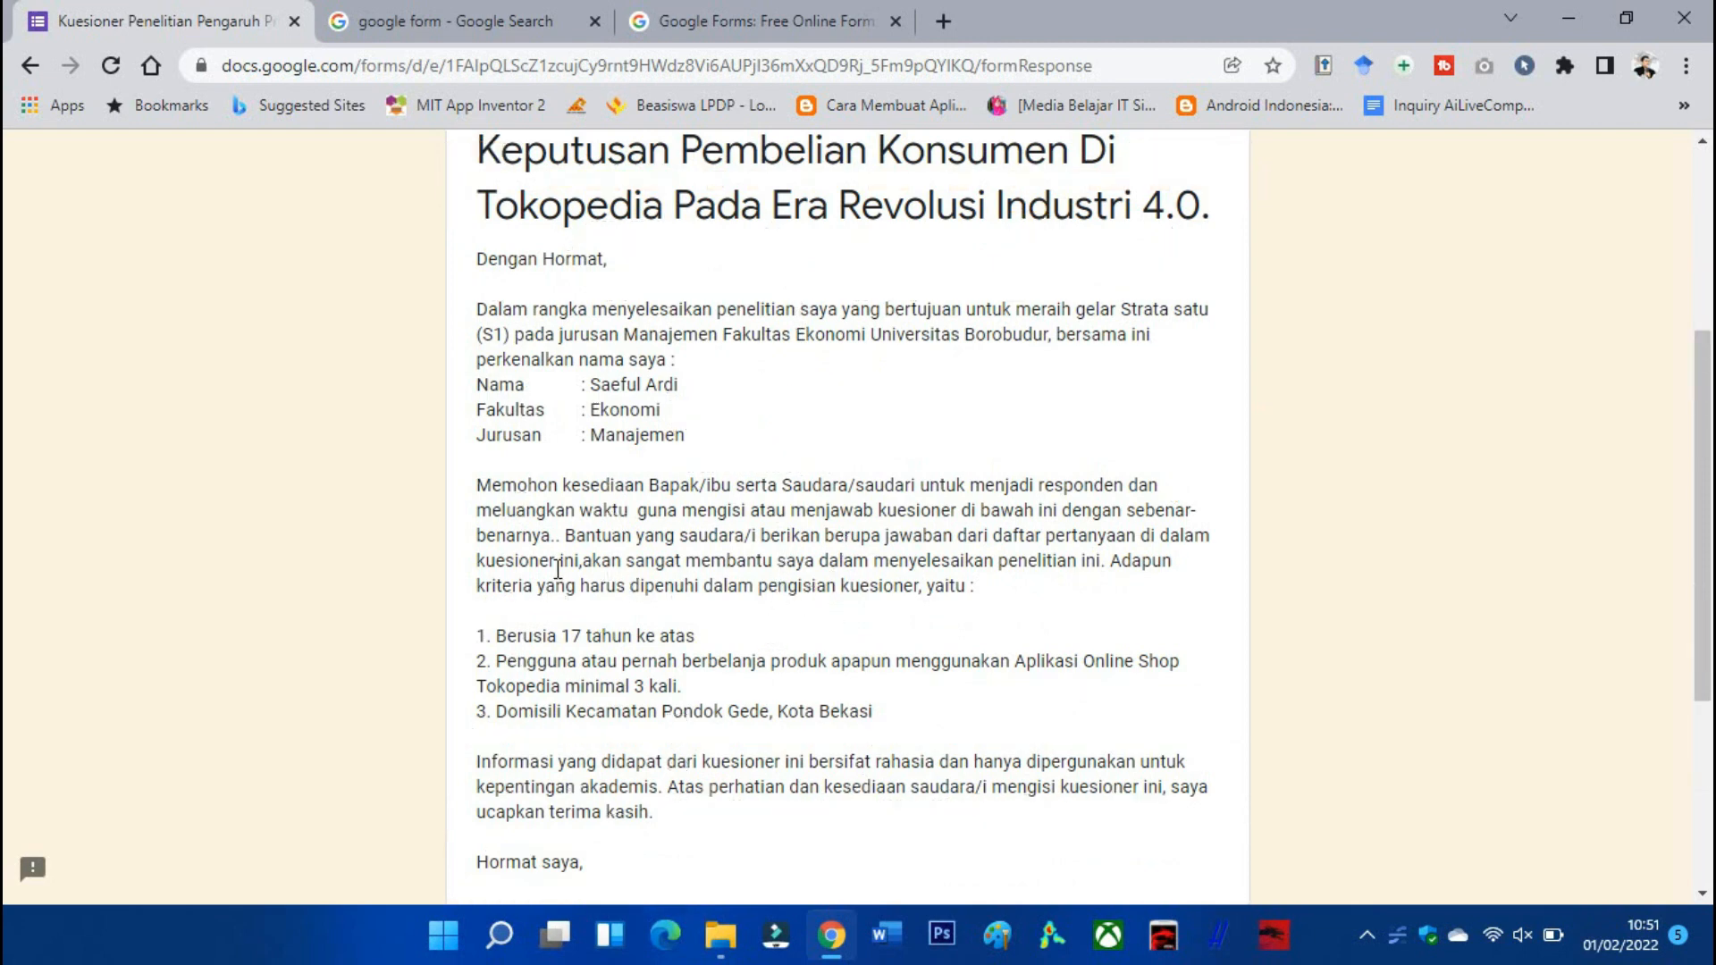
left_click(721, 25)
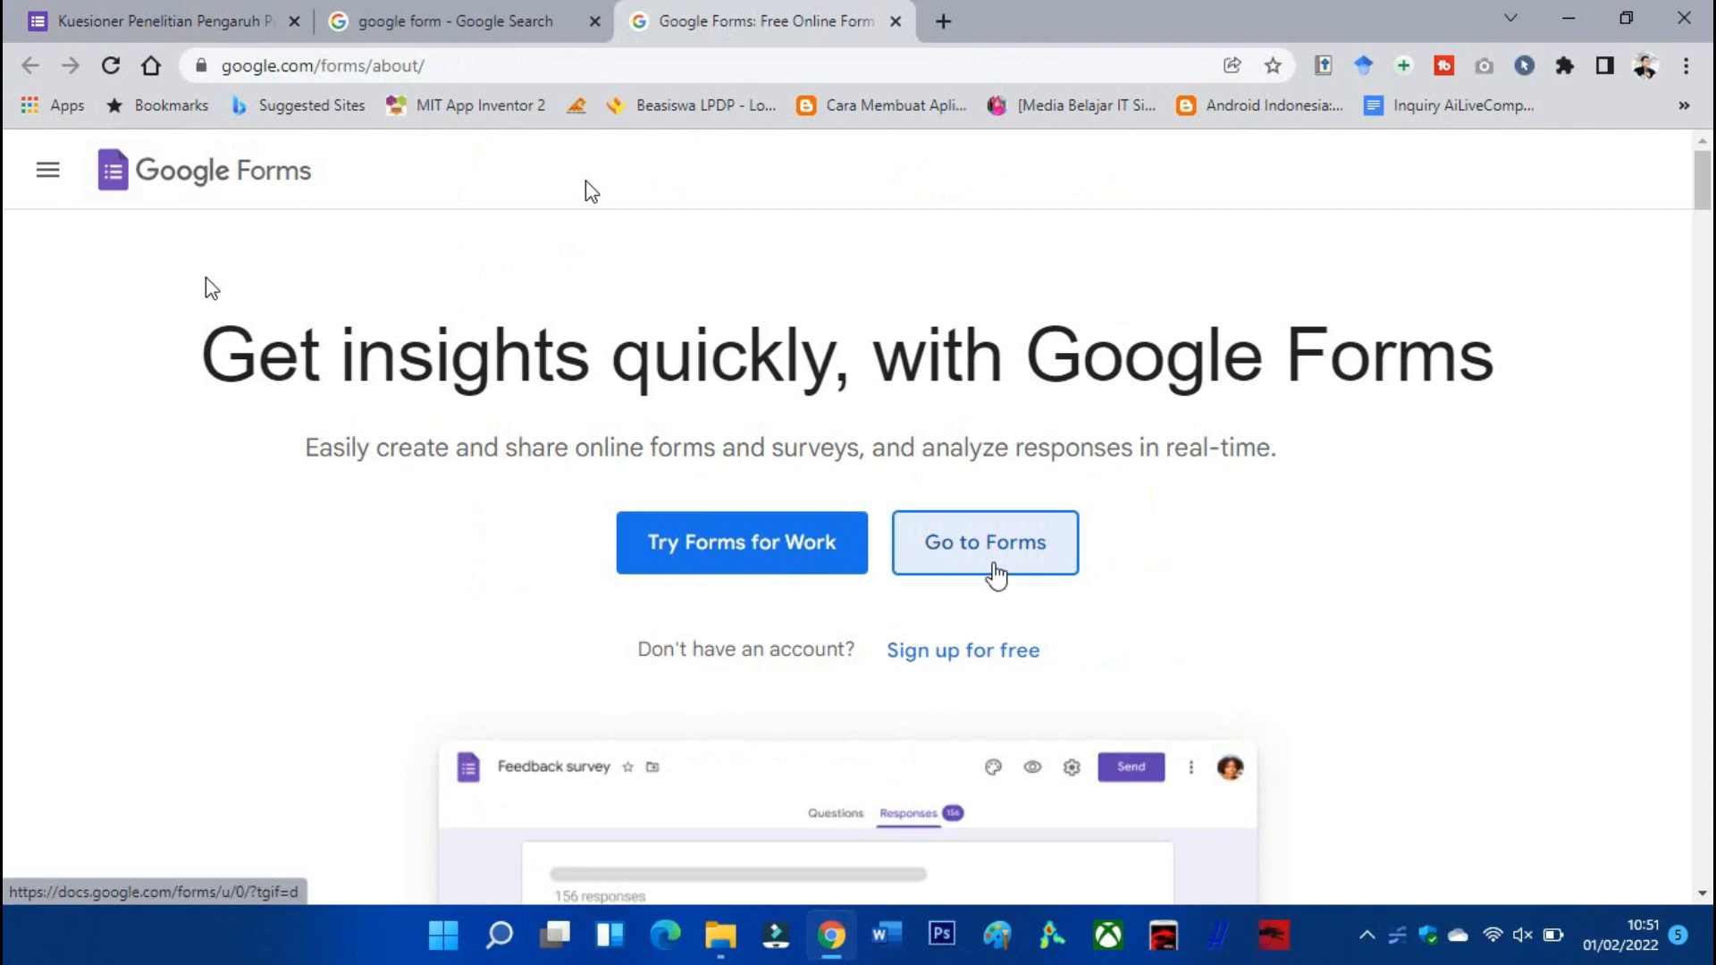
Go to Google Forms and create a new Kosong (blank) form.
left_click(995, 565)
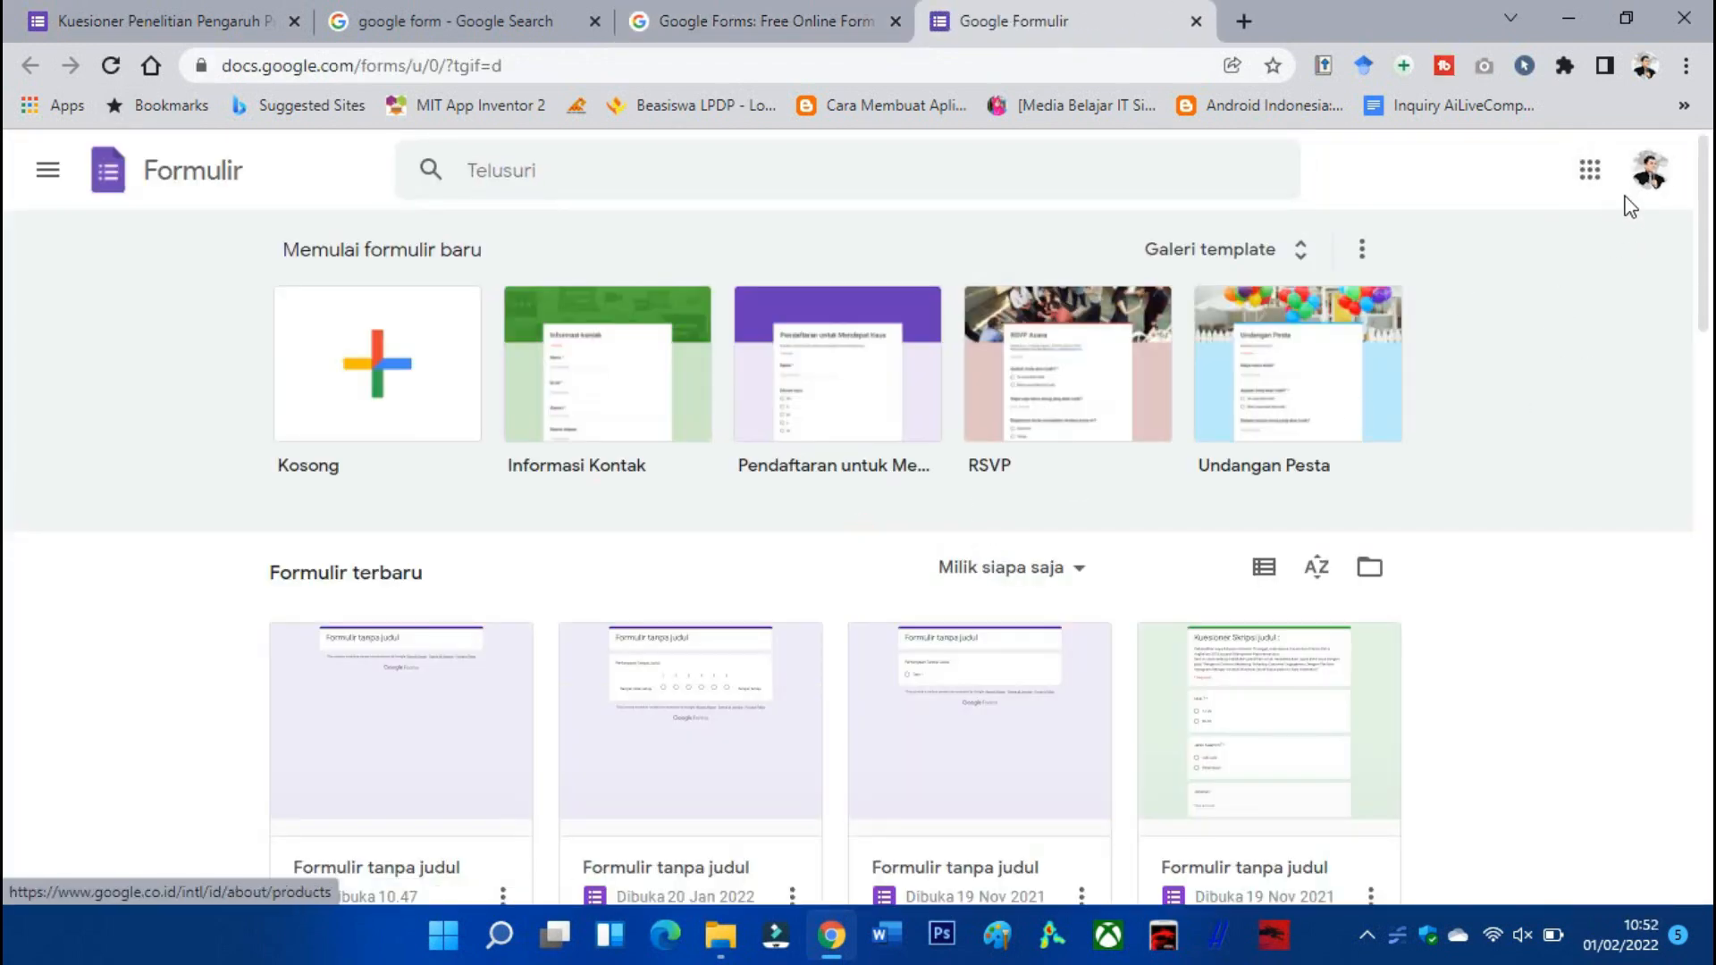
left_click(457, 402)
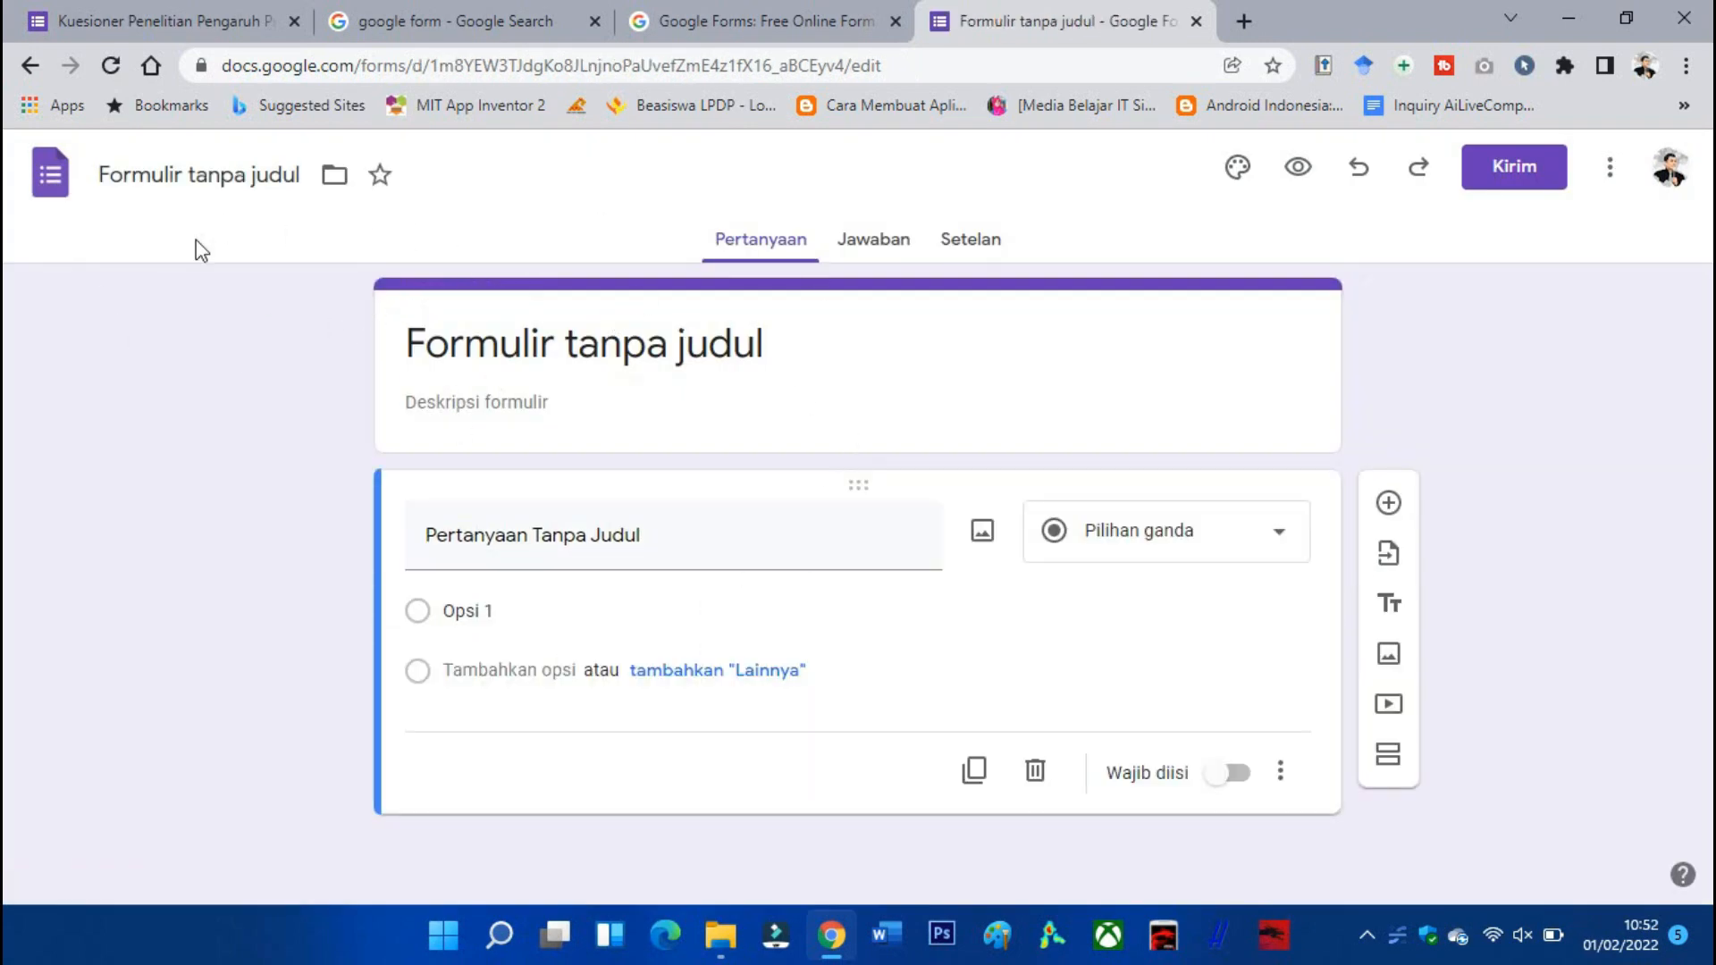
Rename the untitled form to 'Sample Kuesioner'.
left_click(287, 175)
type("sAM")
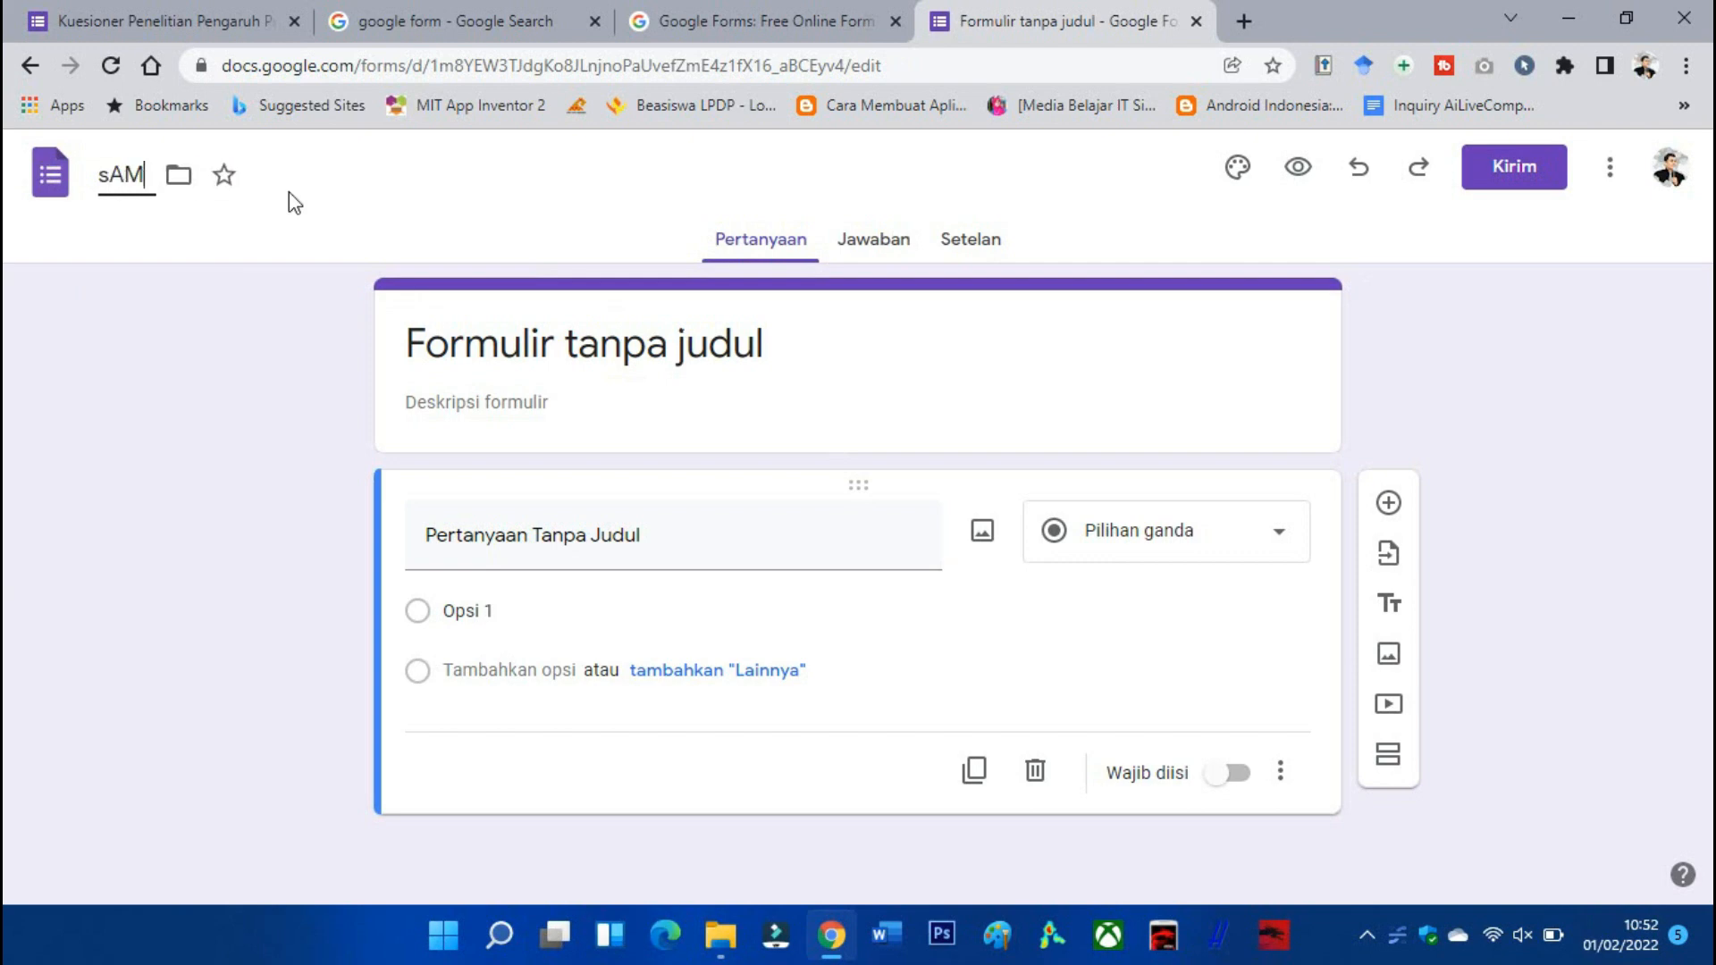
key("BackSpace")
key("BackSpace")
key("BackSpace")
type("Sa")
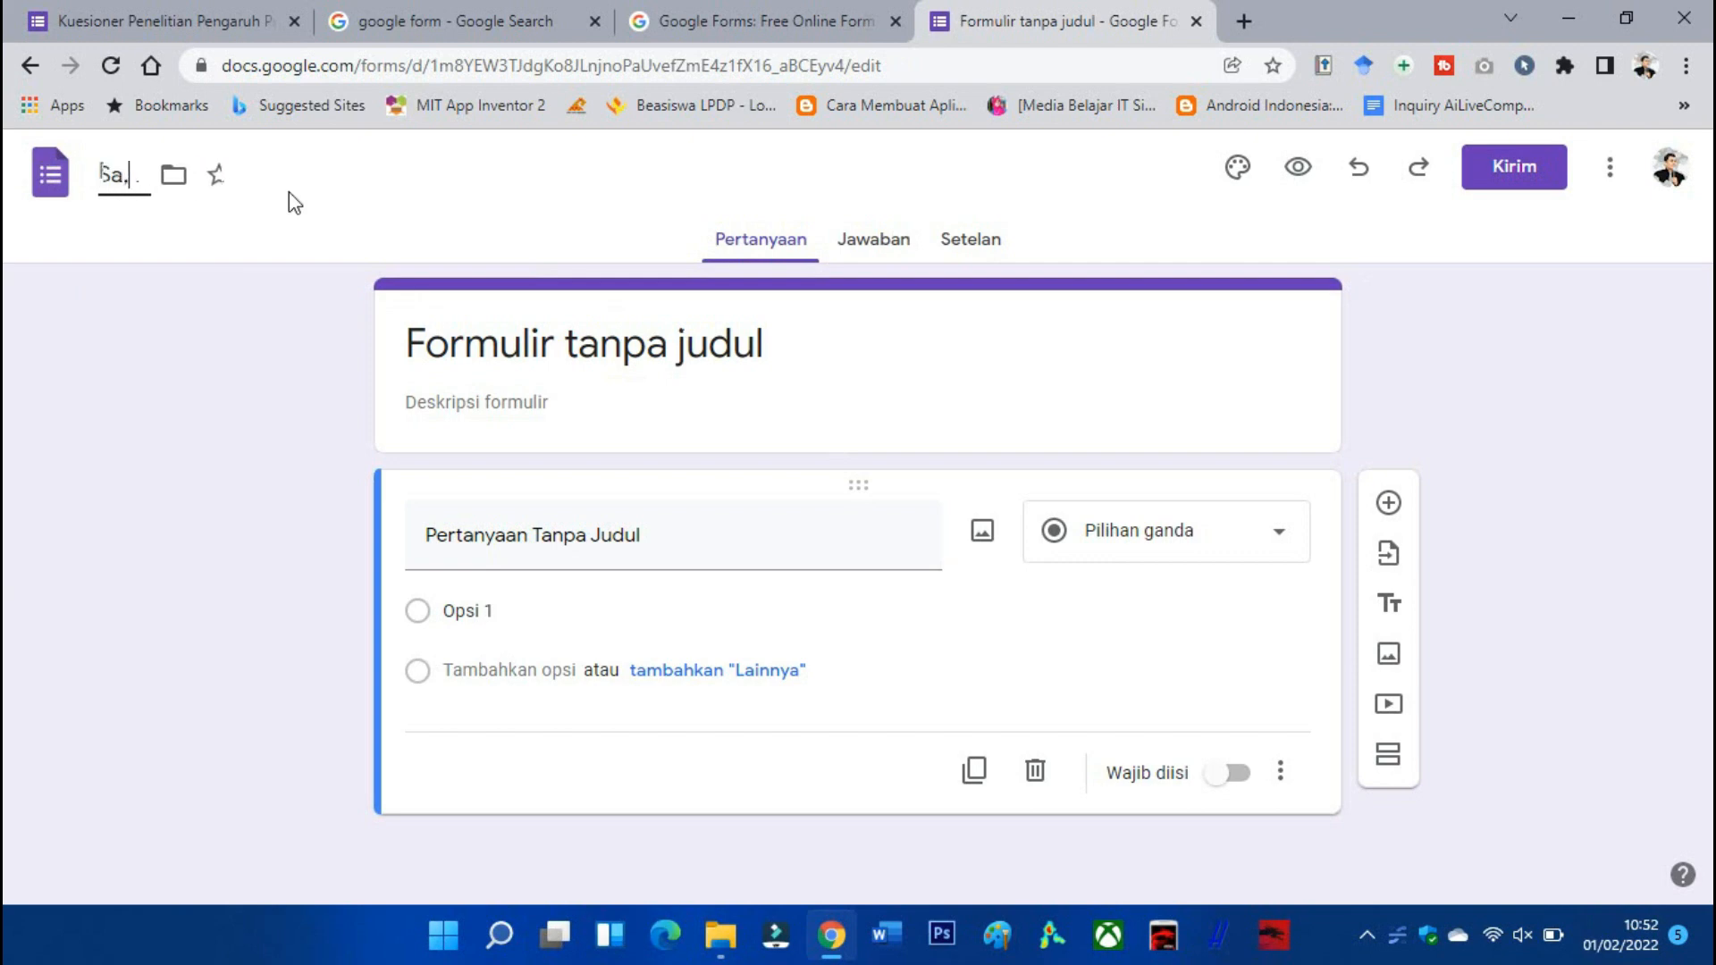
type("mple")
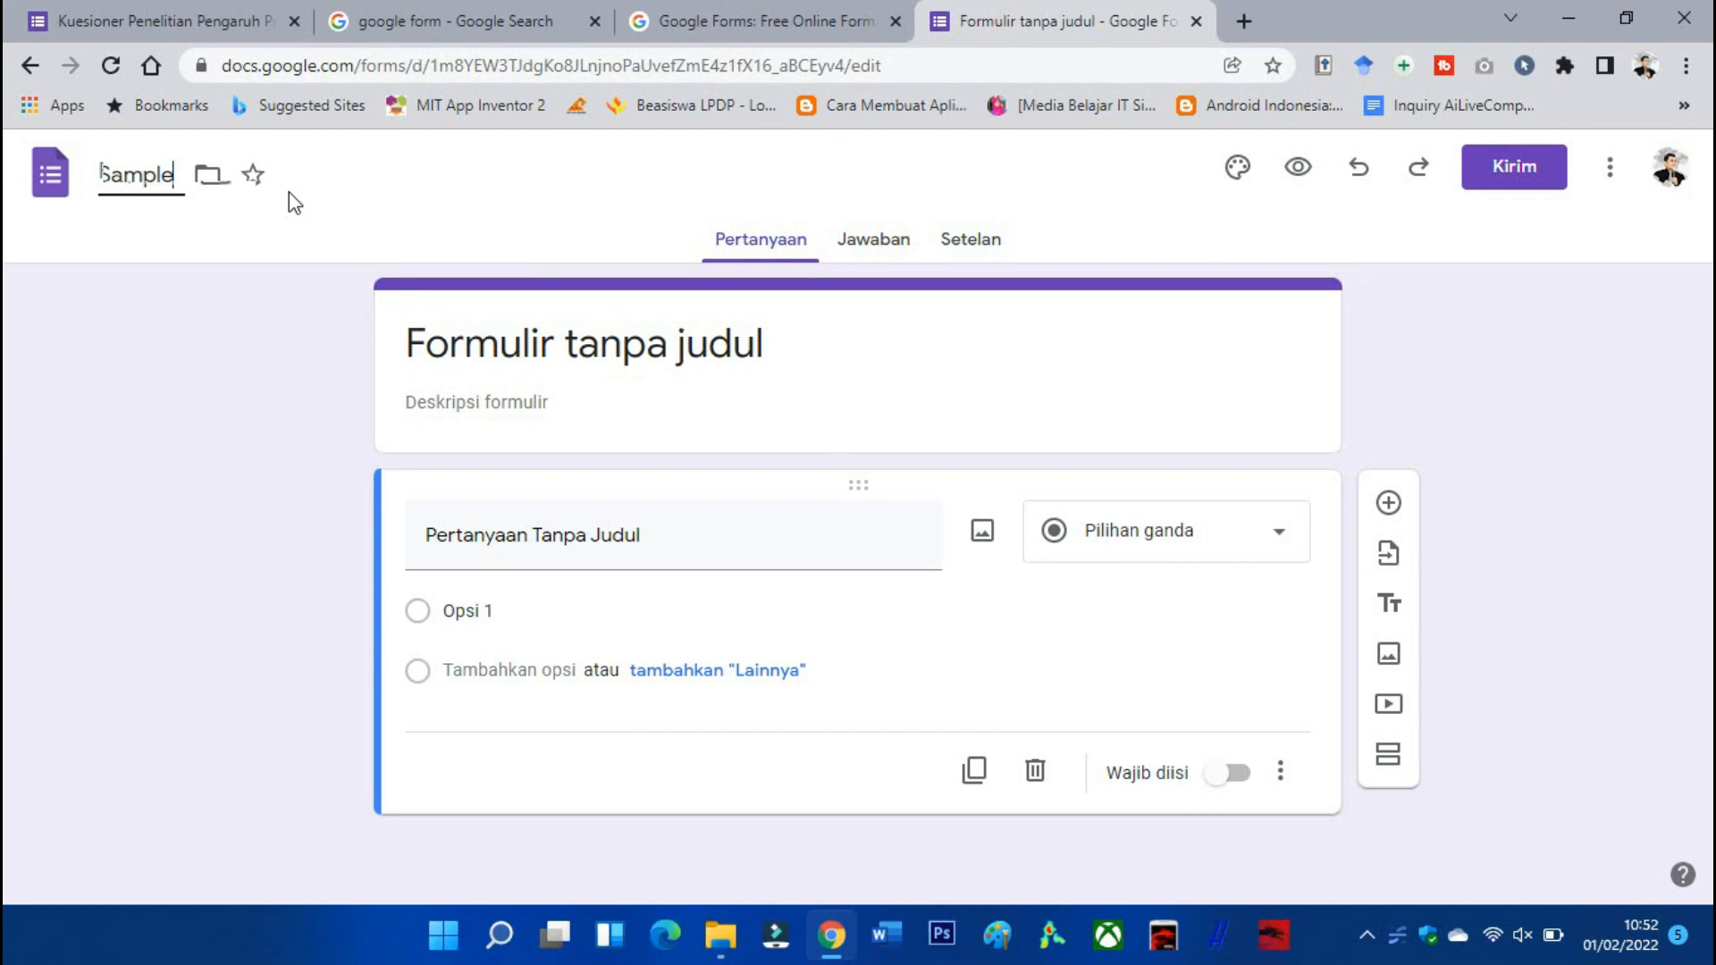
type(" Kuesioner")
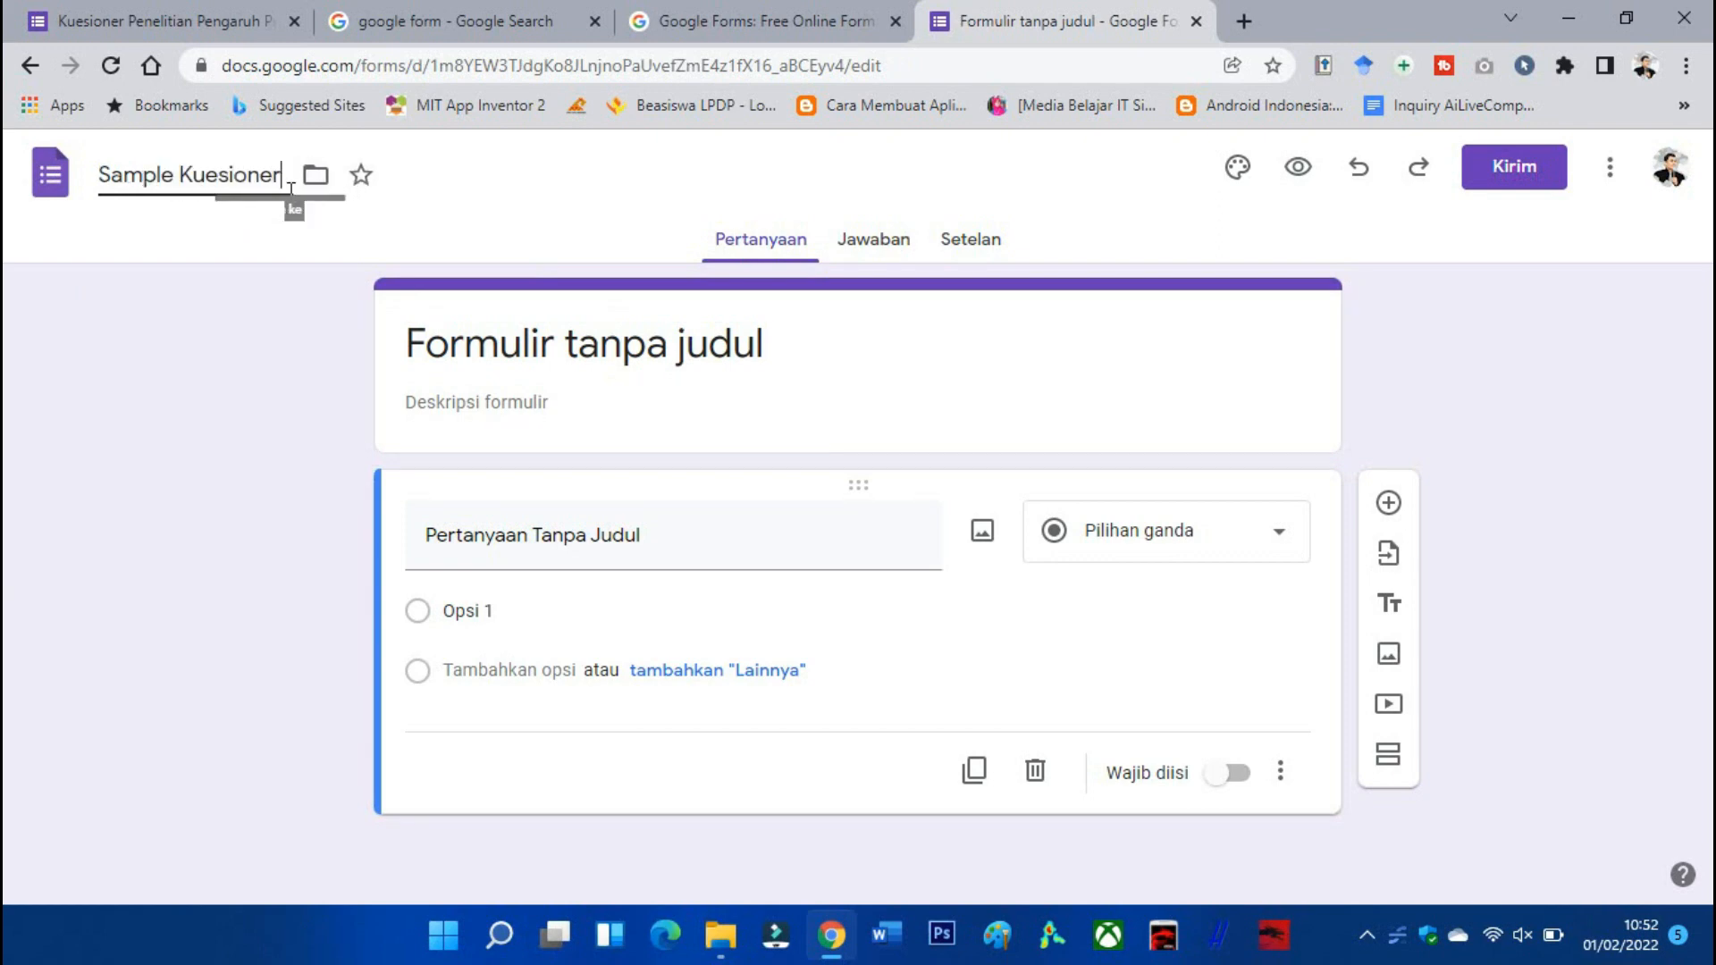
left_click(223, 286)
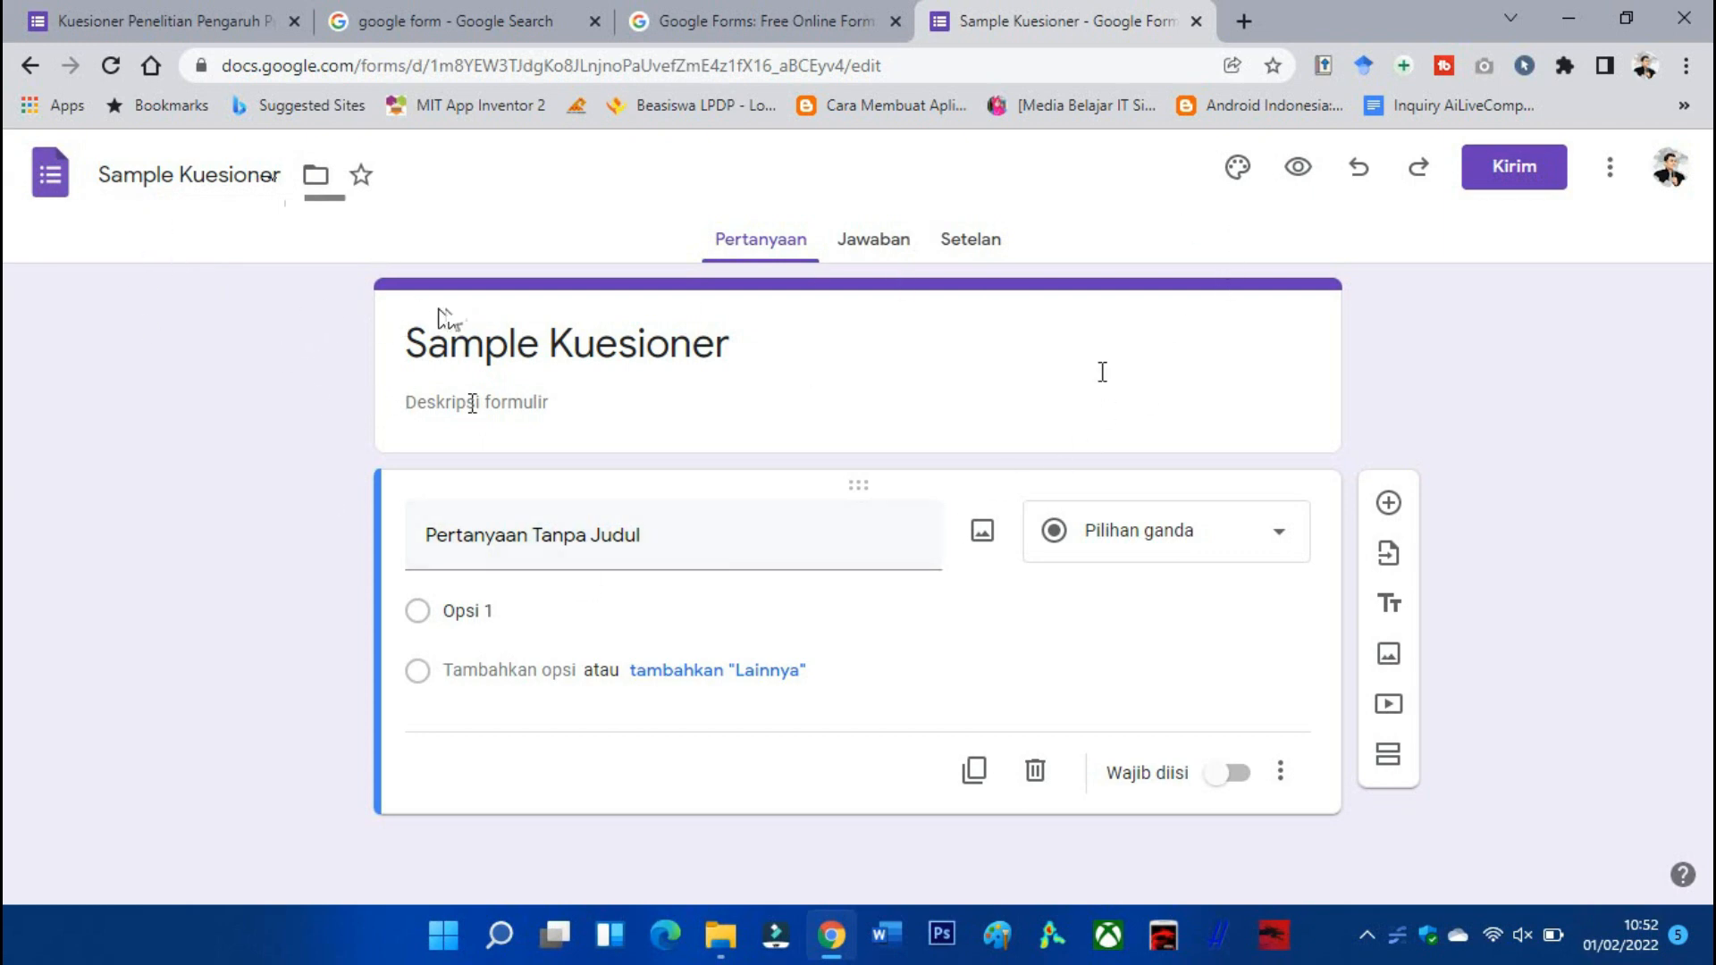
Set the form's theme colour to orange (#ff9800) in the theme options.
left_click(1241, 183)
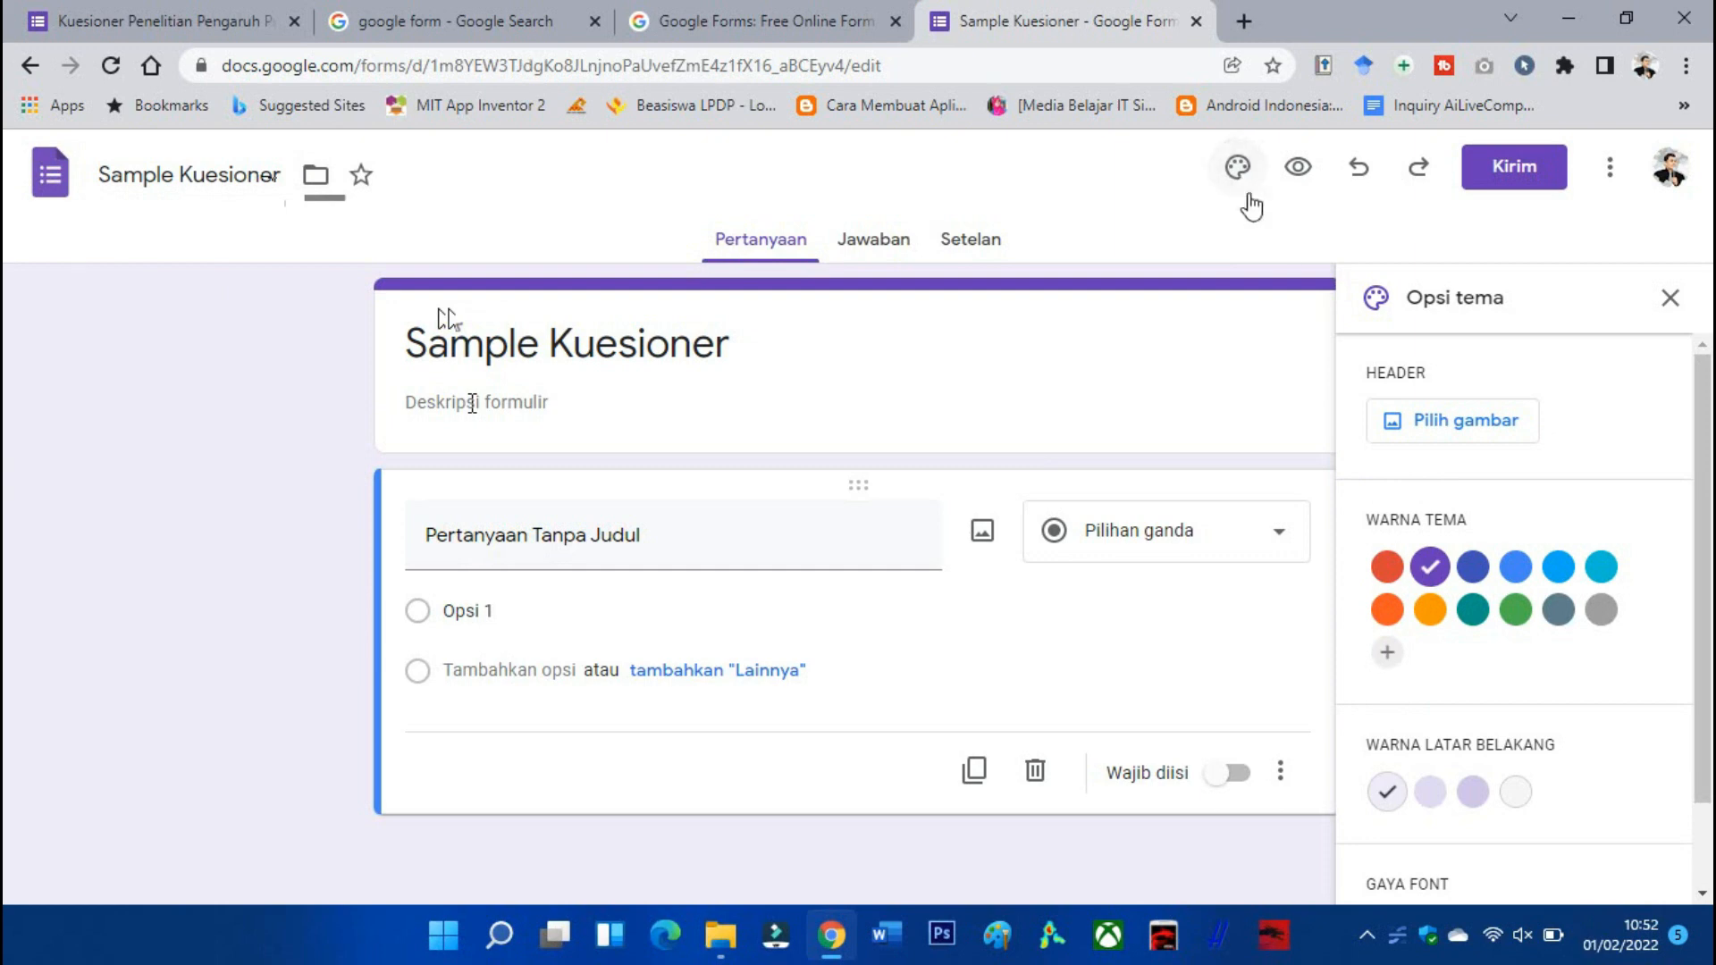
left_click(1434, 614)
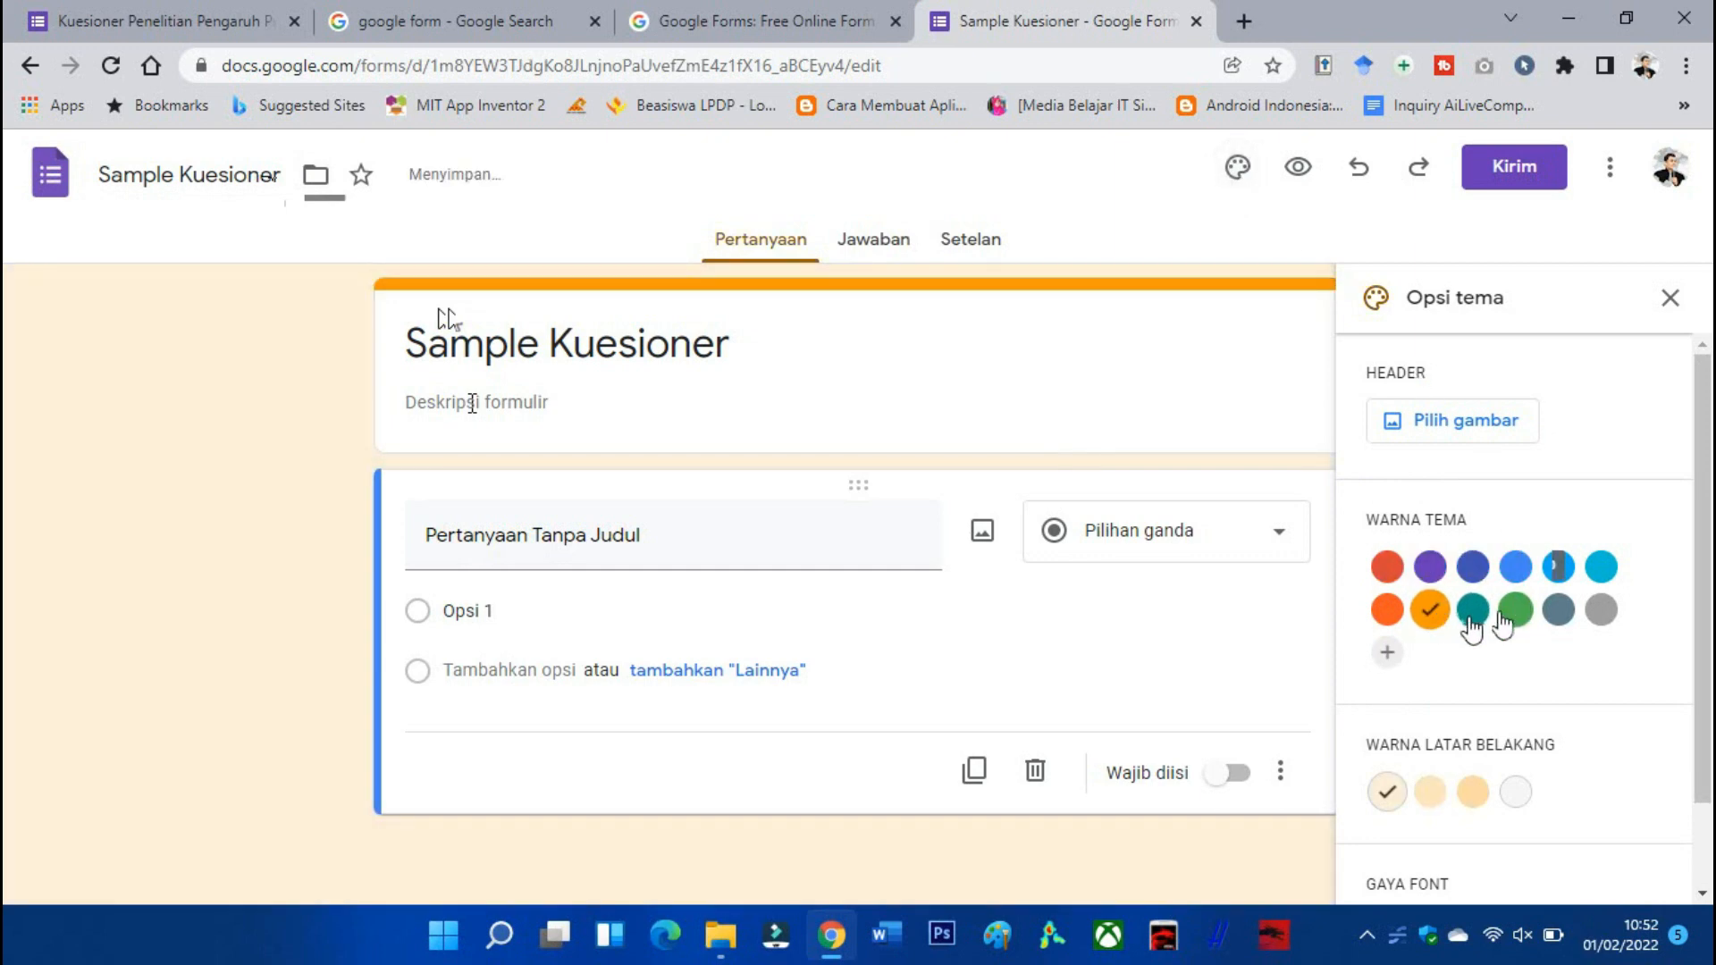
left_click(1473, 611)
left_click(1507, 616)
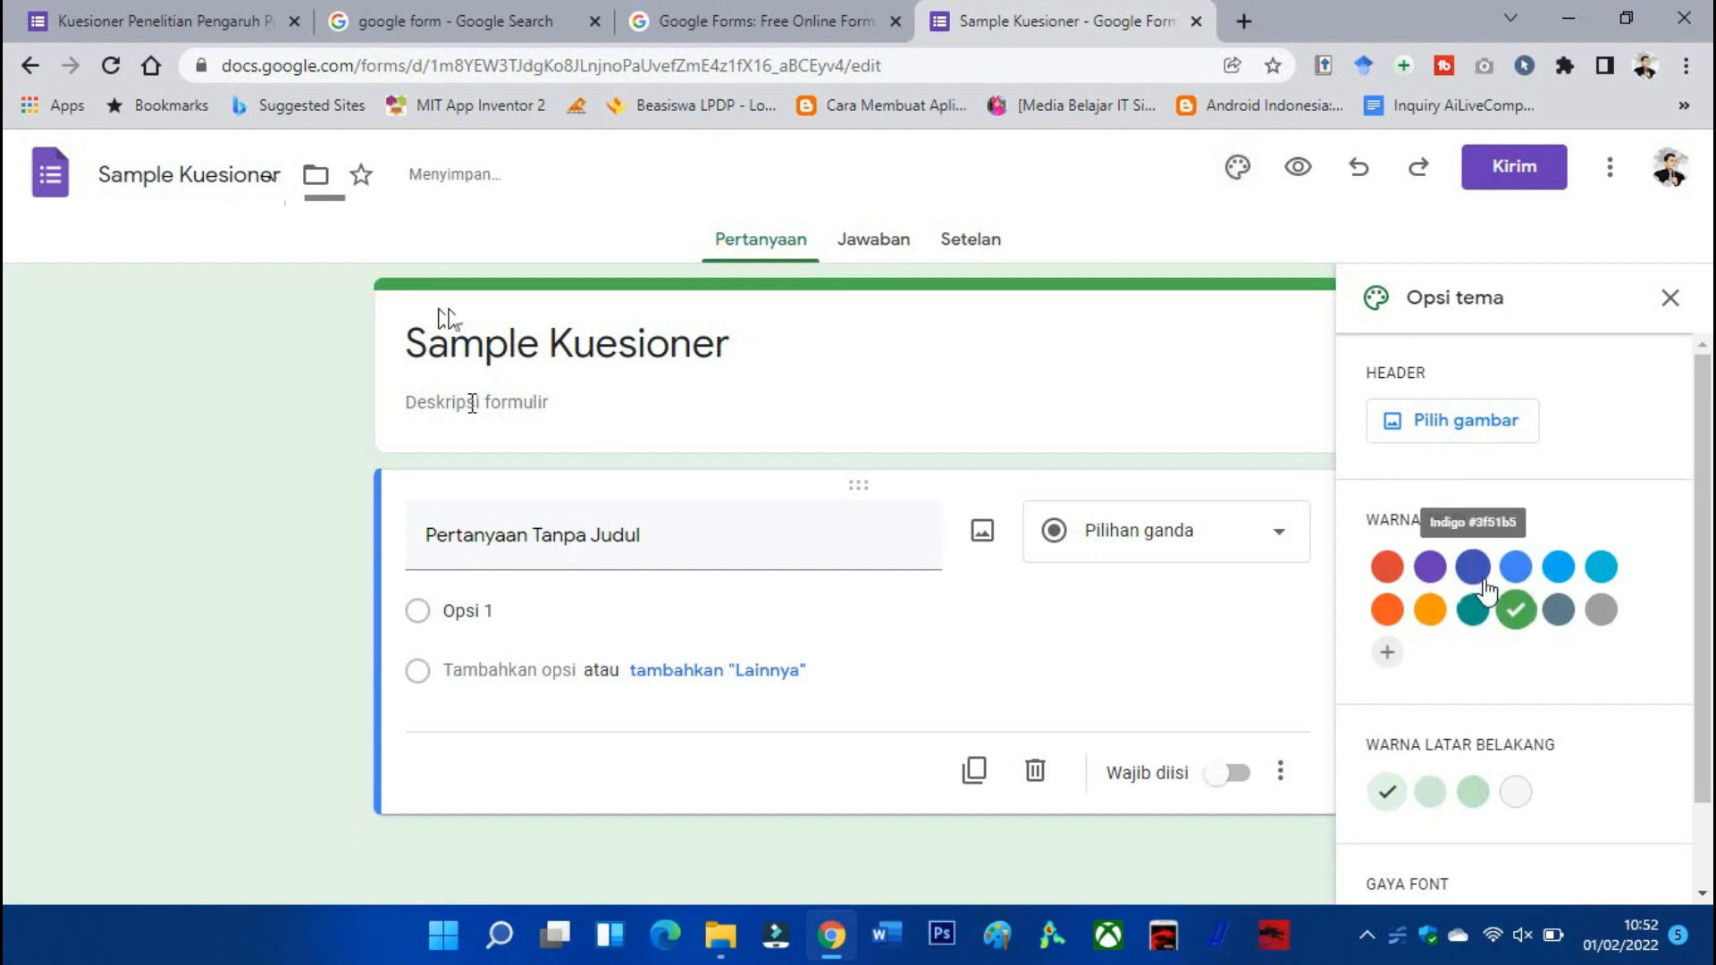
left_click(1433, 613)
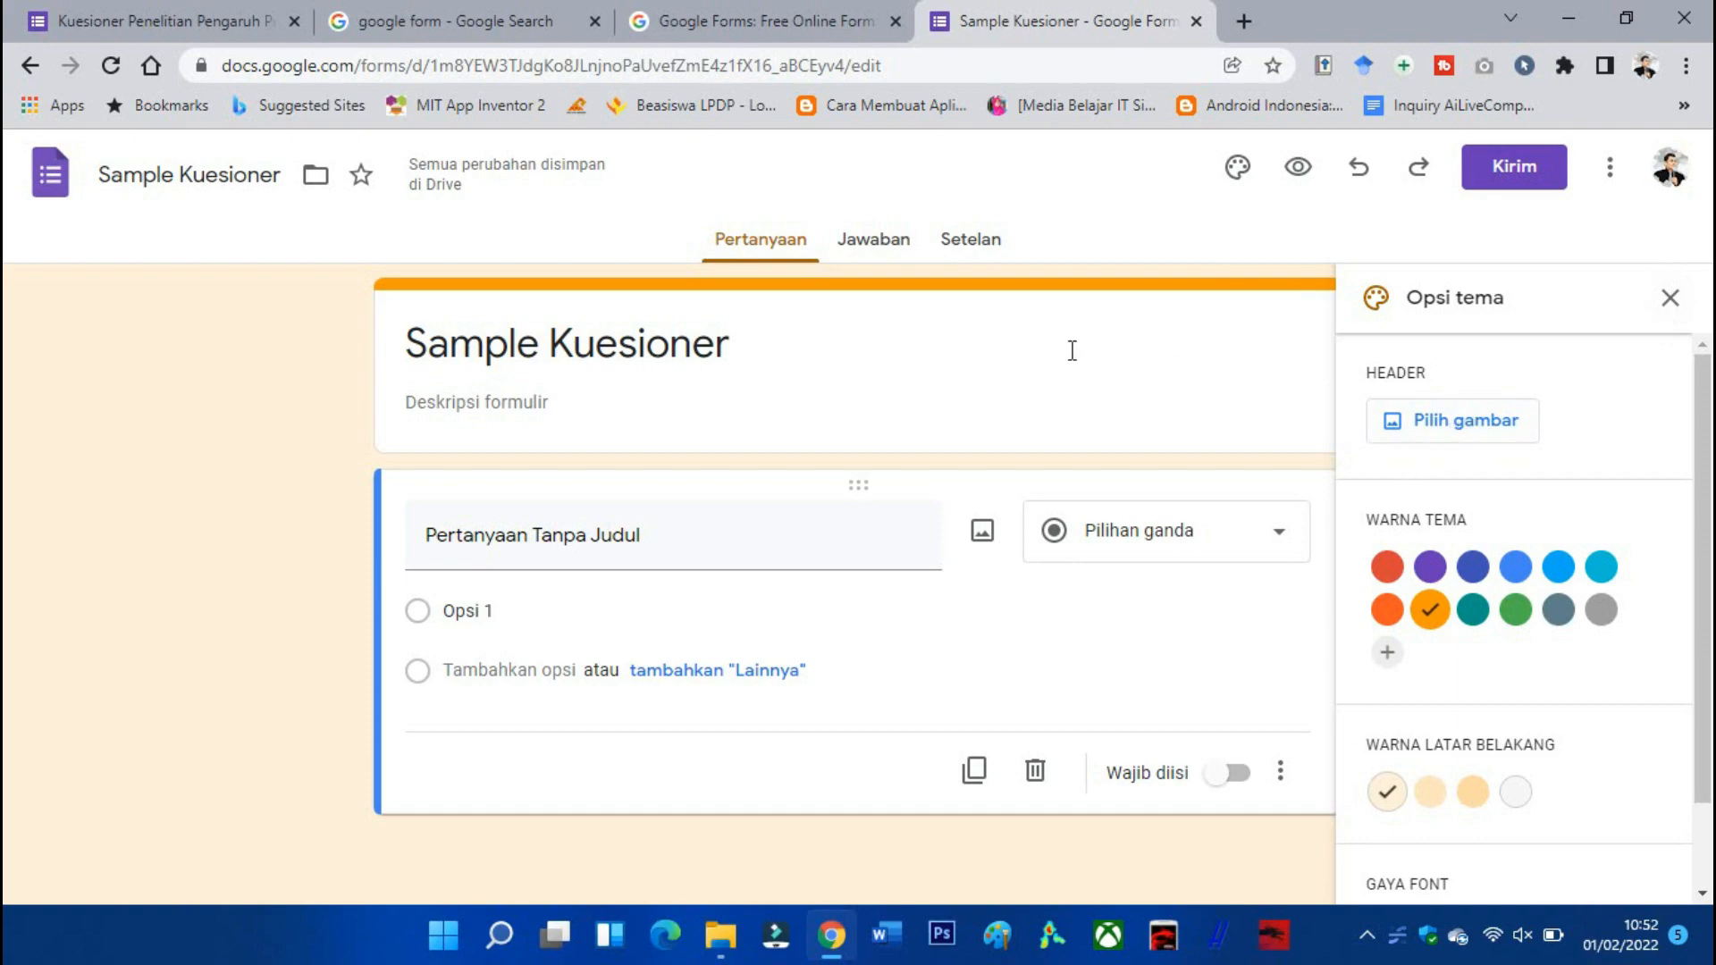
Glance at the Tokopedia questionnaire tab, return to the form, and start a new browser tab.
left_click(152, 30)
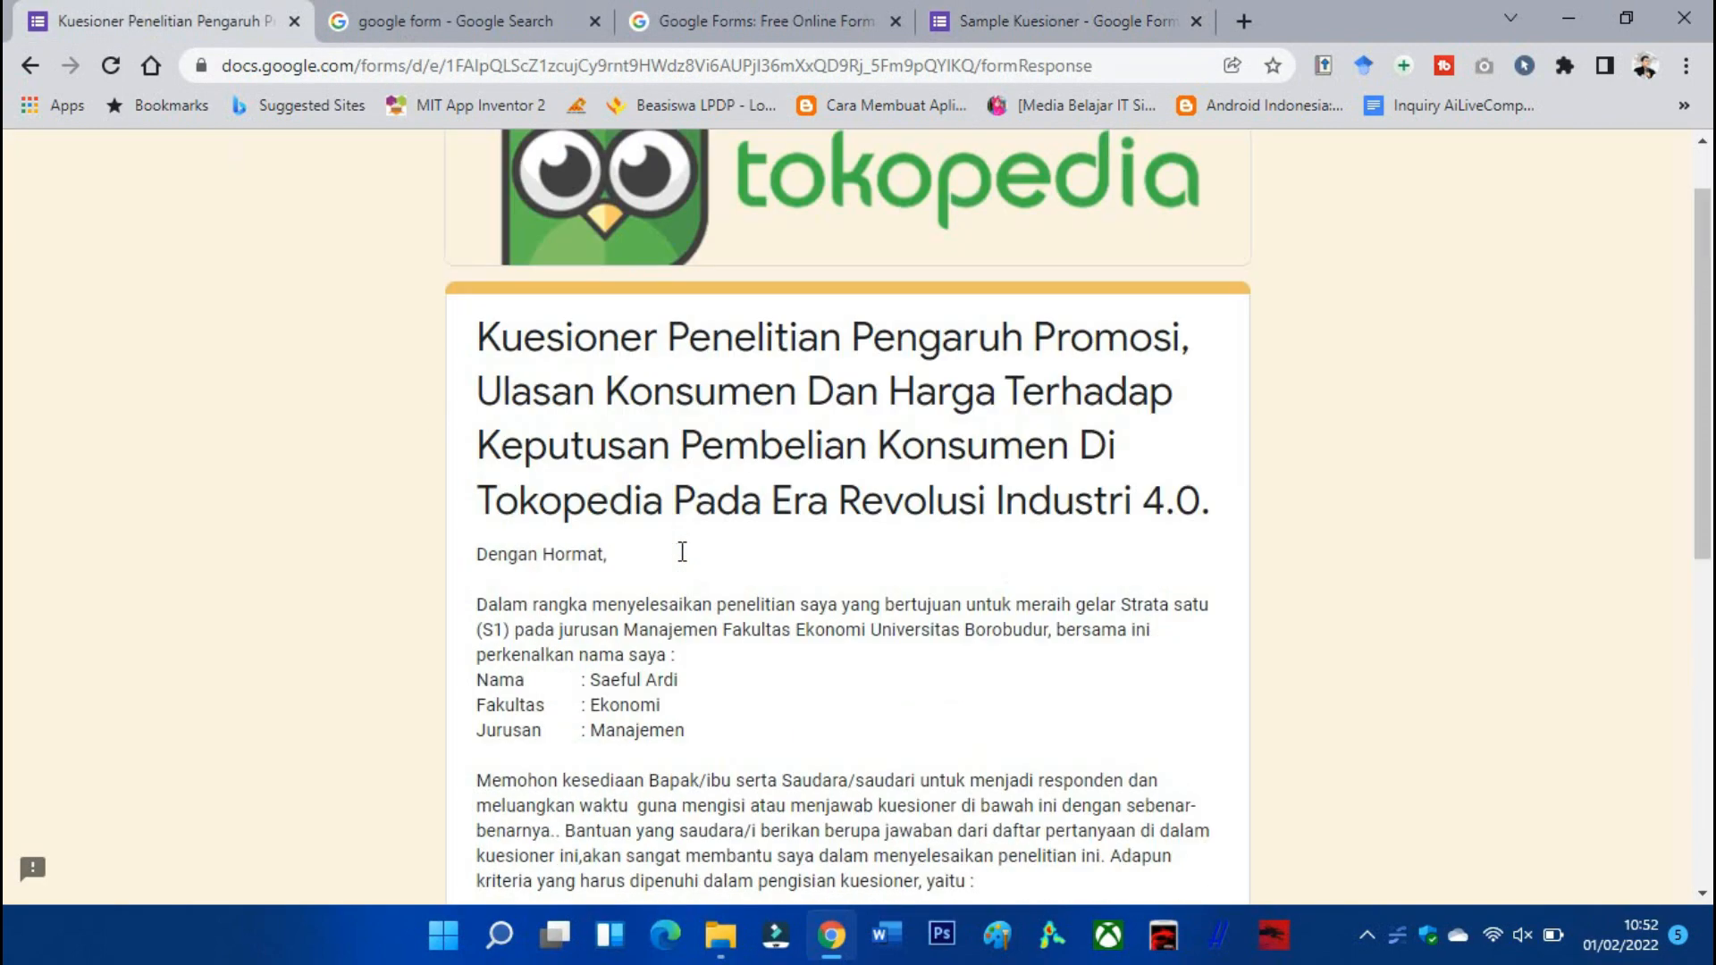
left_click(1055, 21)
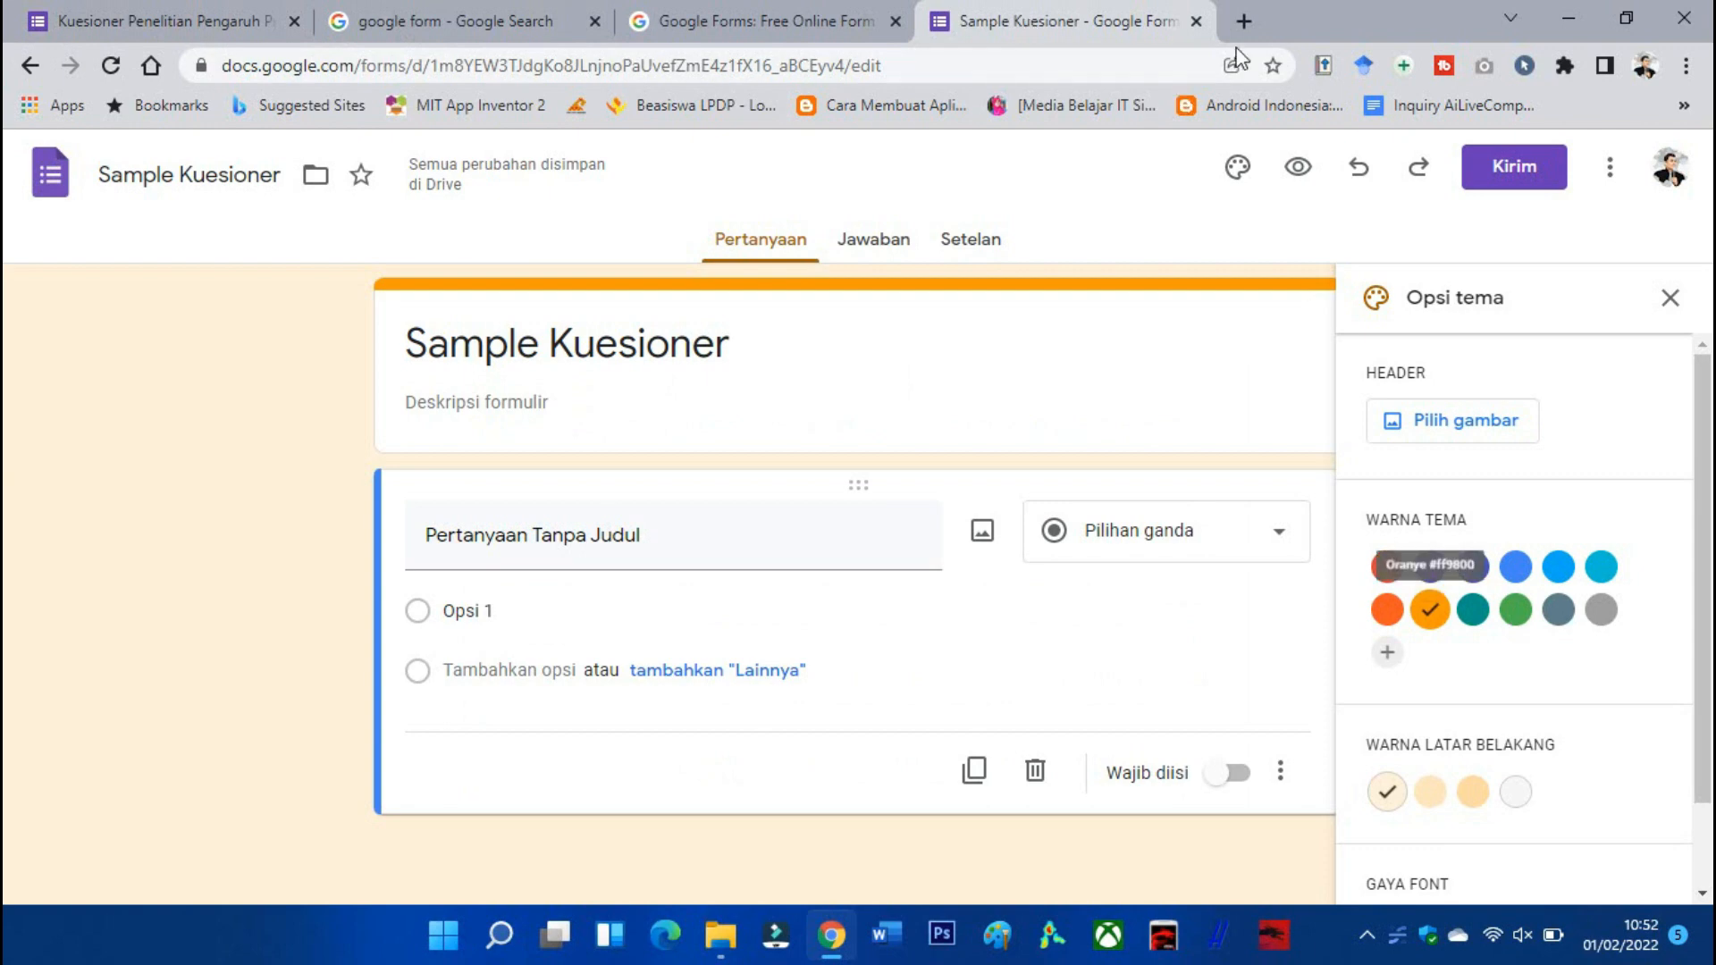
left_click(1244, 20)
Search Google for 'tokopedia' and switch to the image results.
type("go")
key("Return")
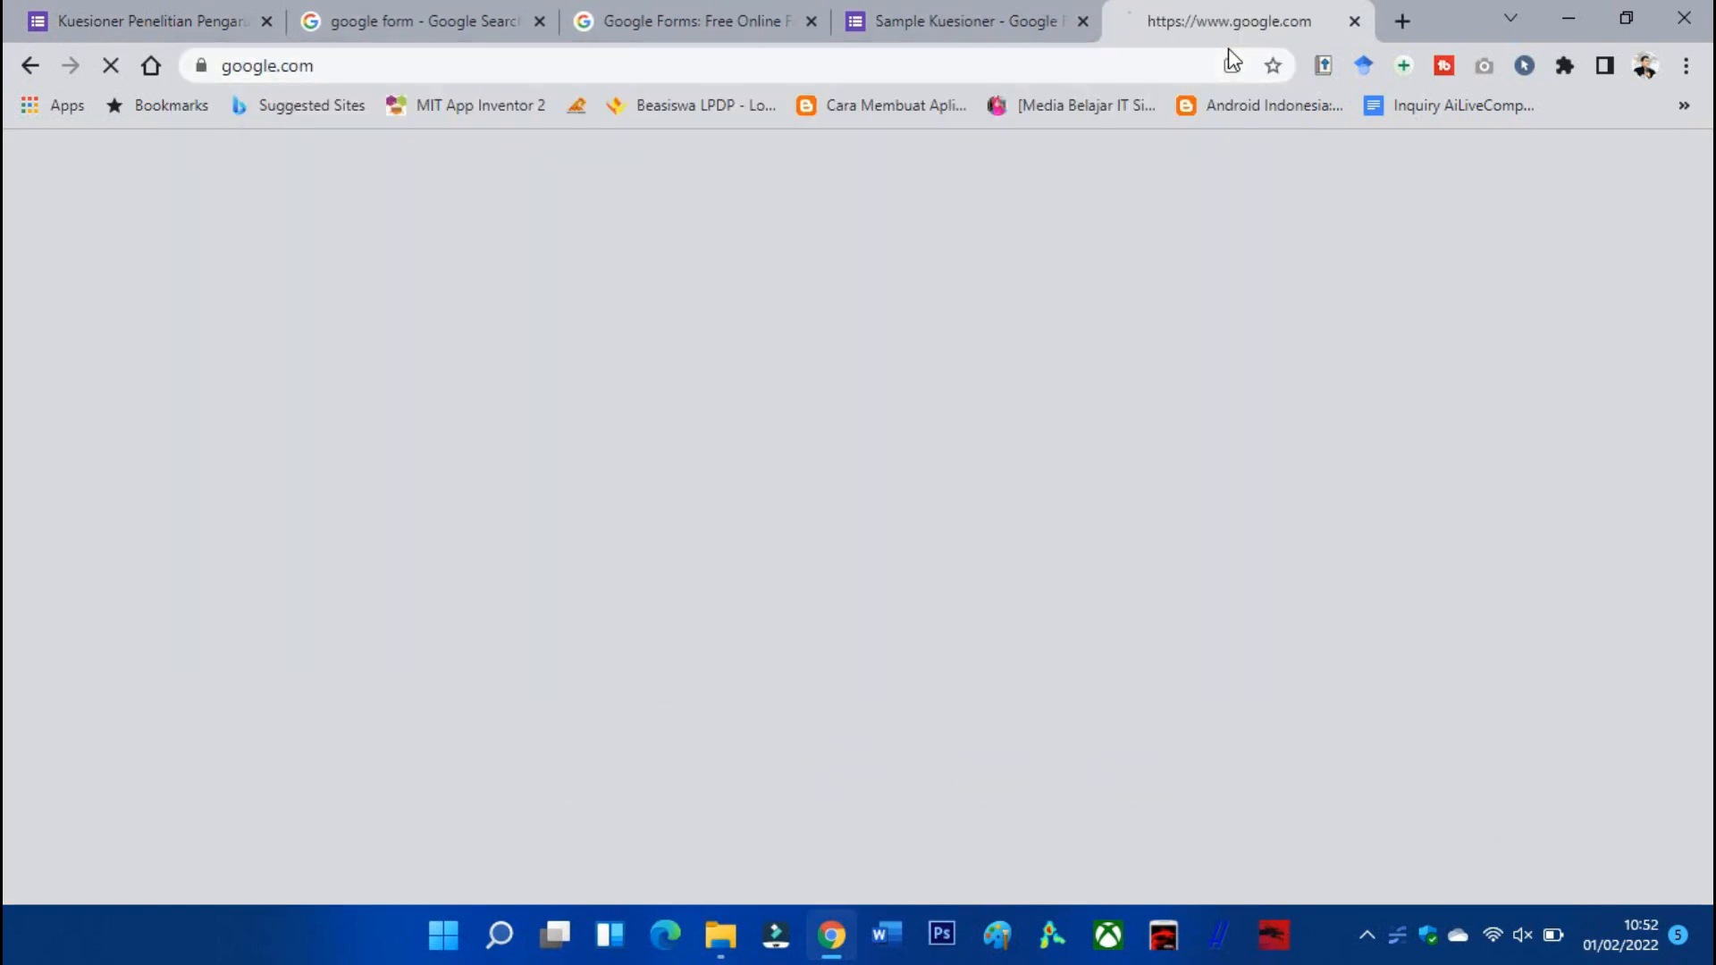
type("s")
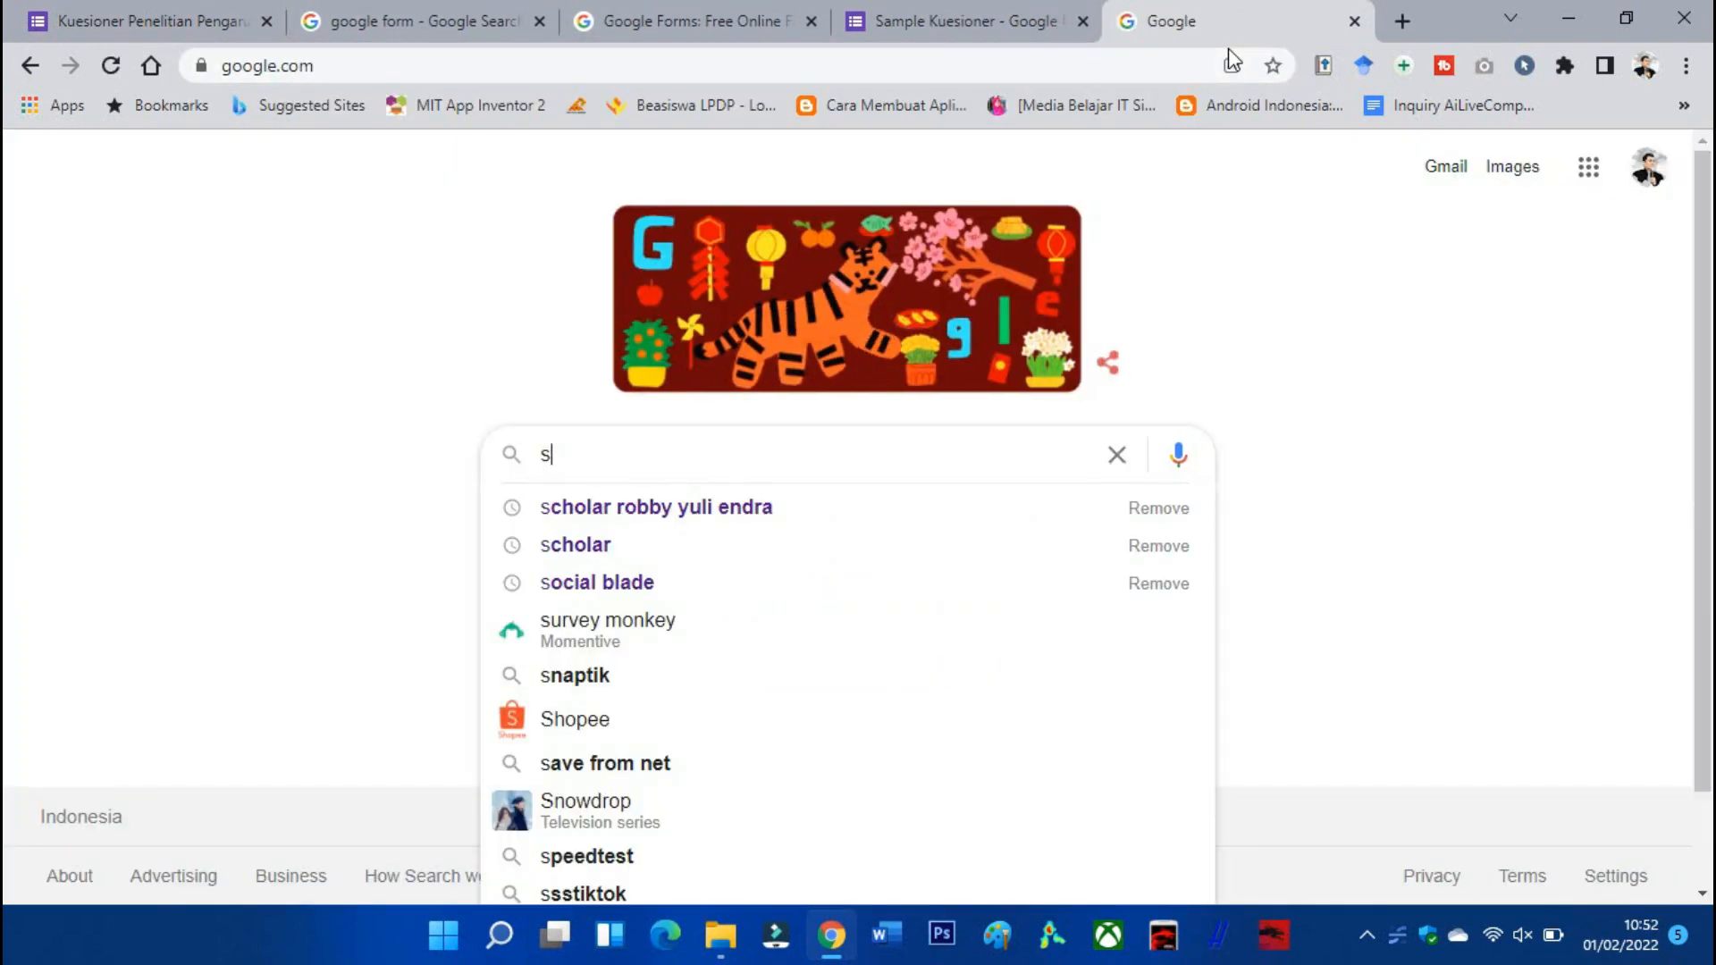
key("BackSpace")
type("tokope")
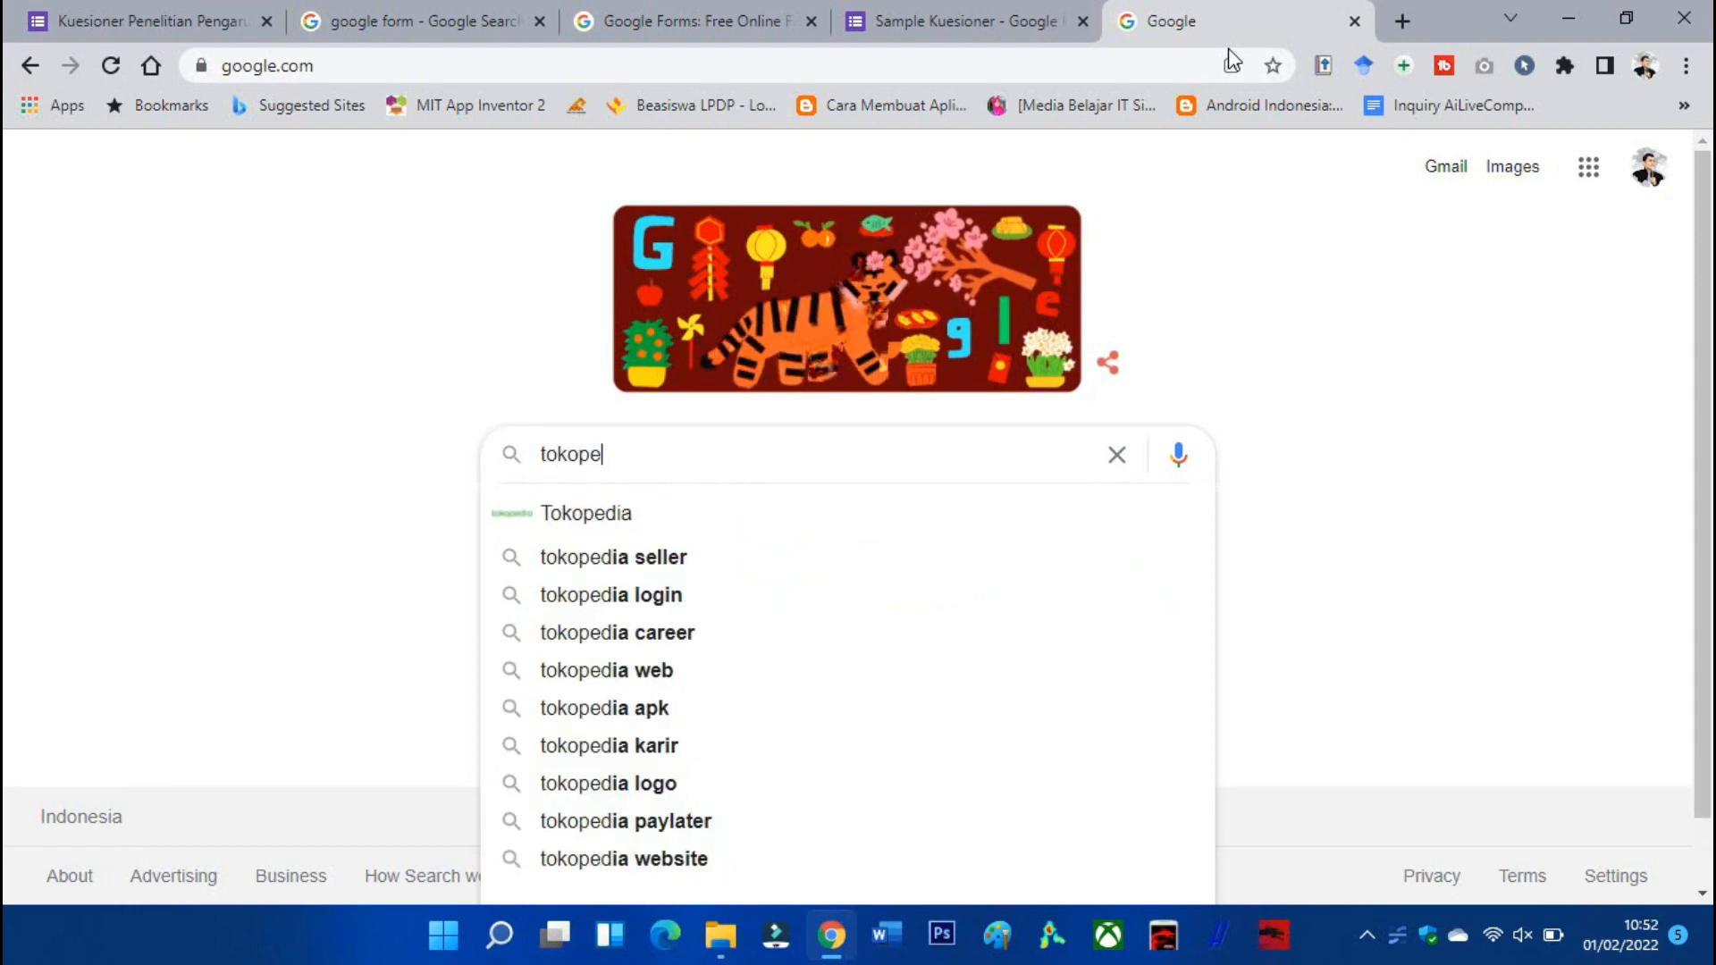
left_click(721, 517)
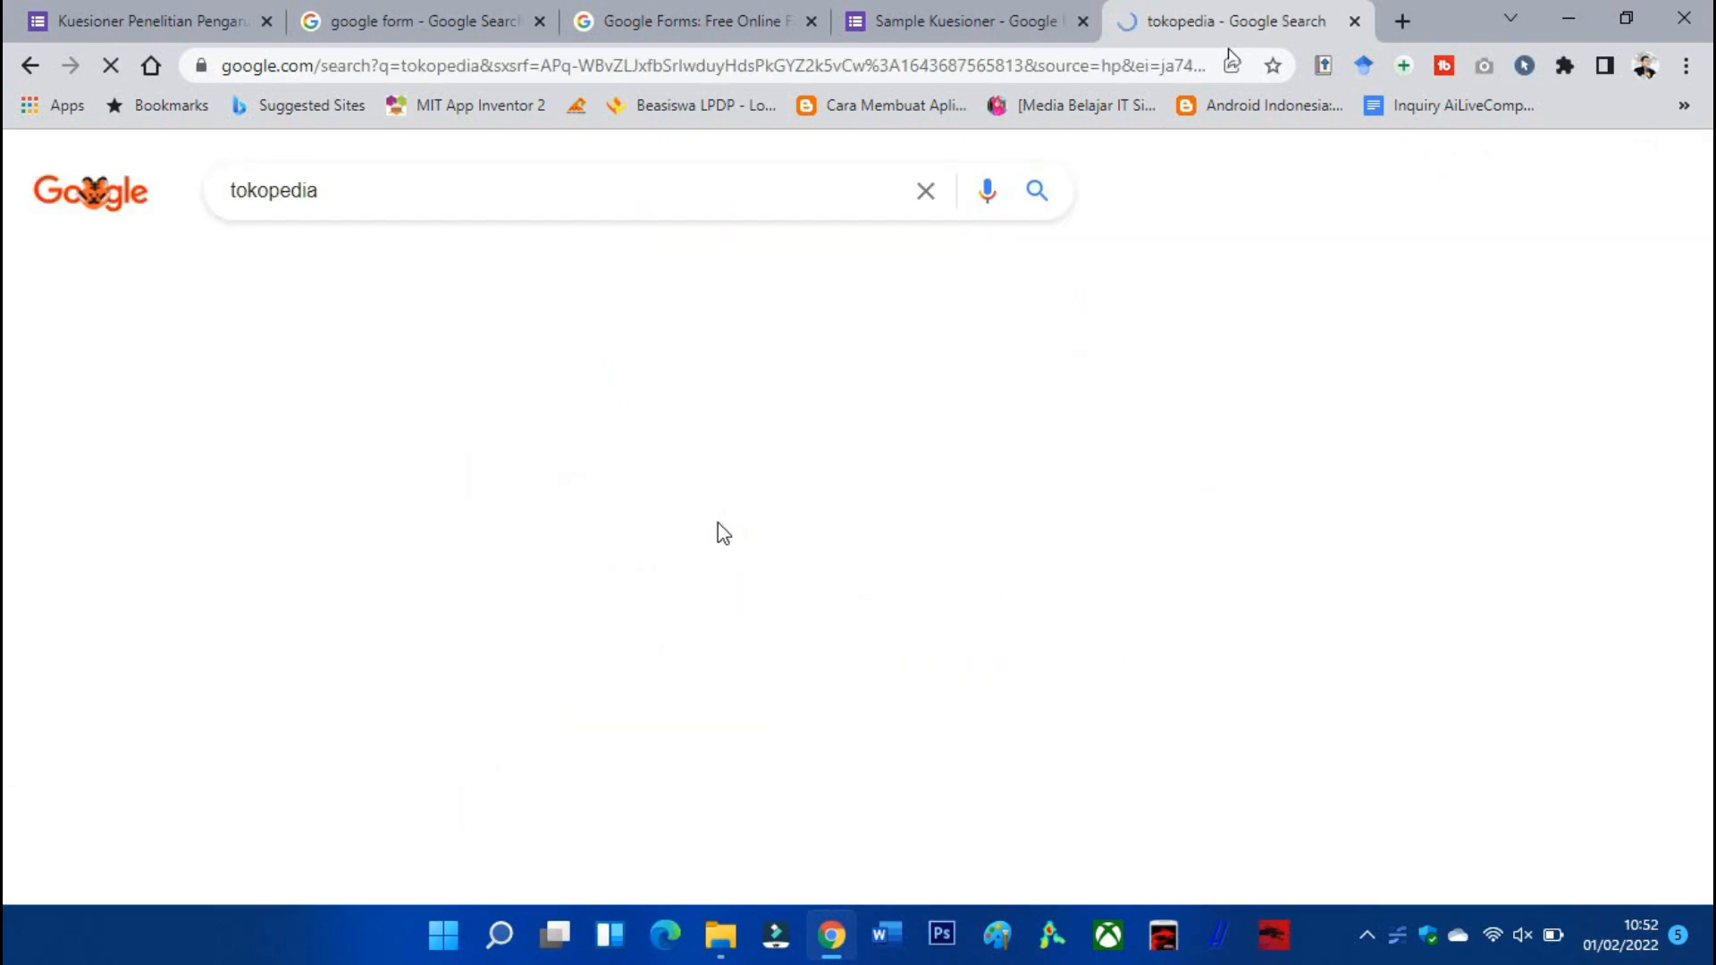
left_click(370, 276)
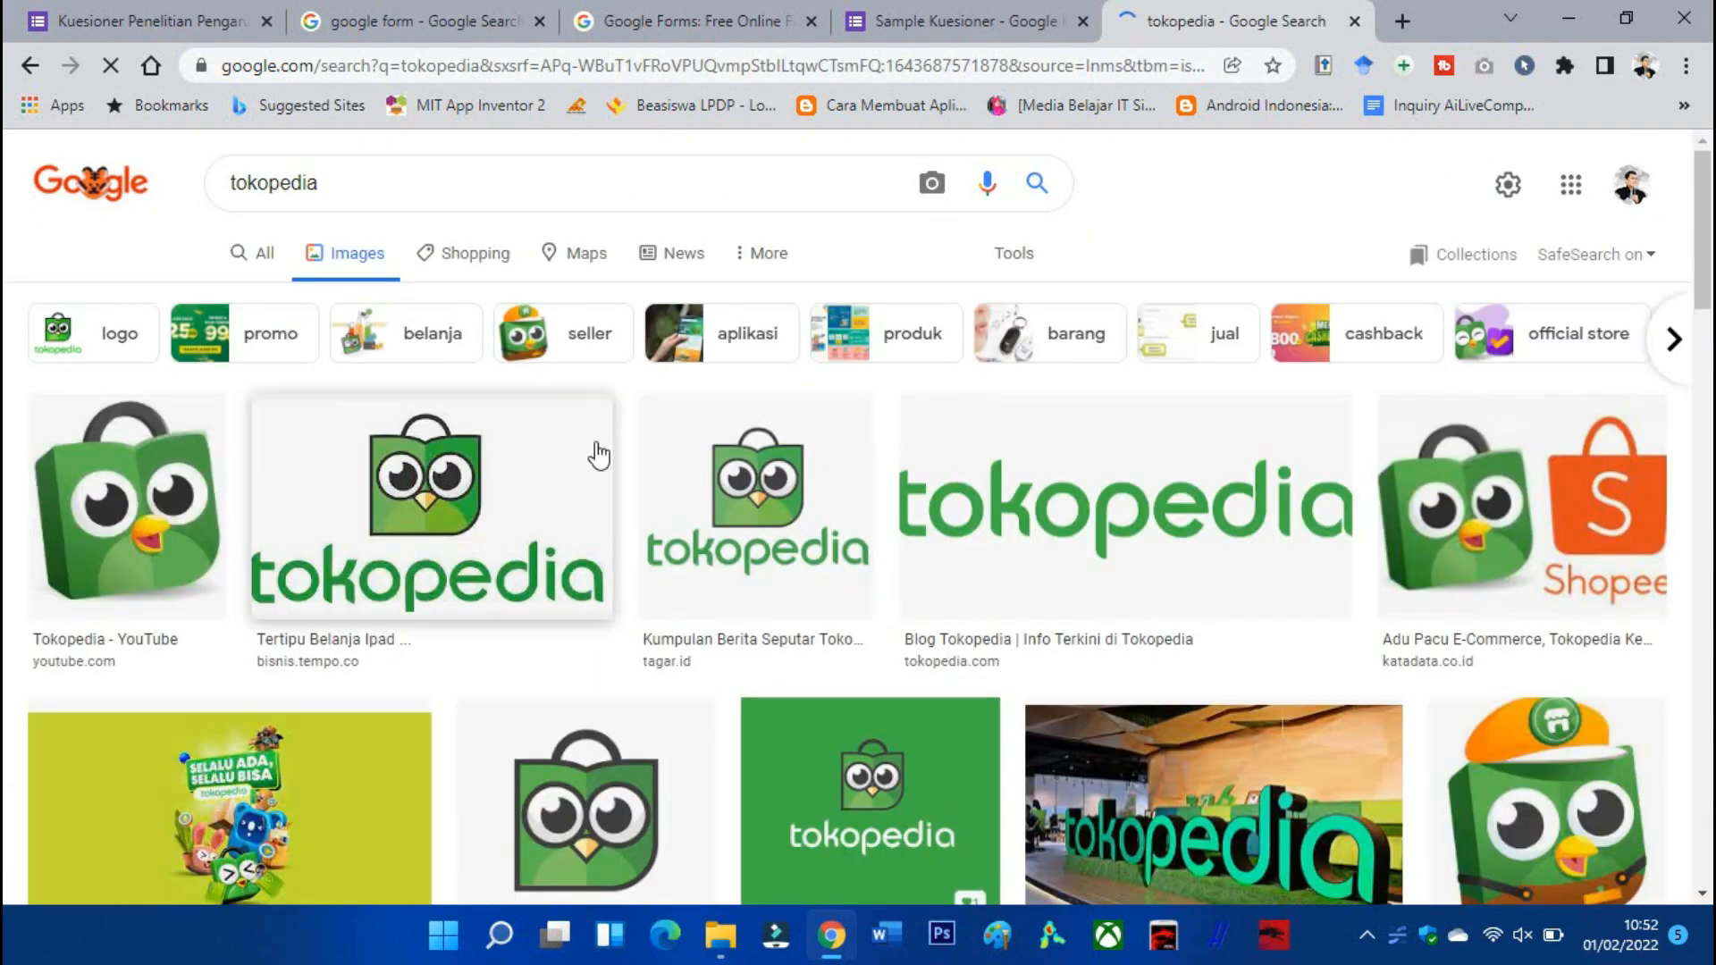
Save the Tokopedia logo preview to Downloads as 862228_720.jpg.
left_click(447, 521)
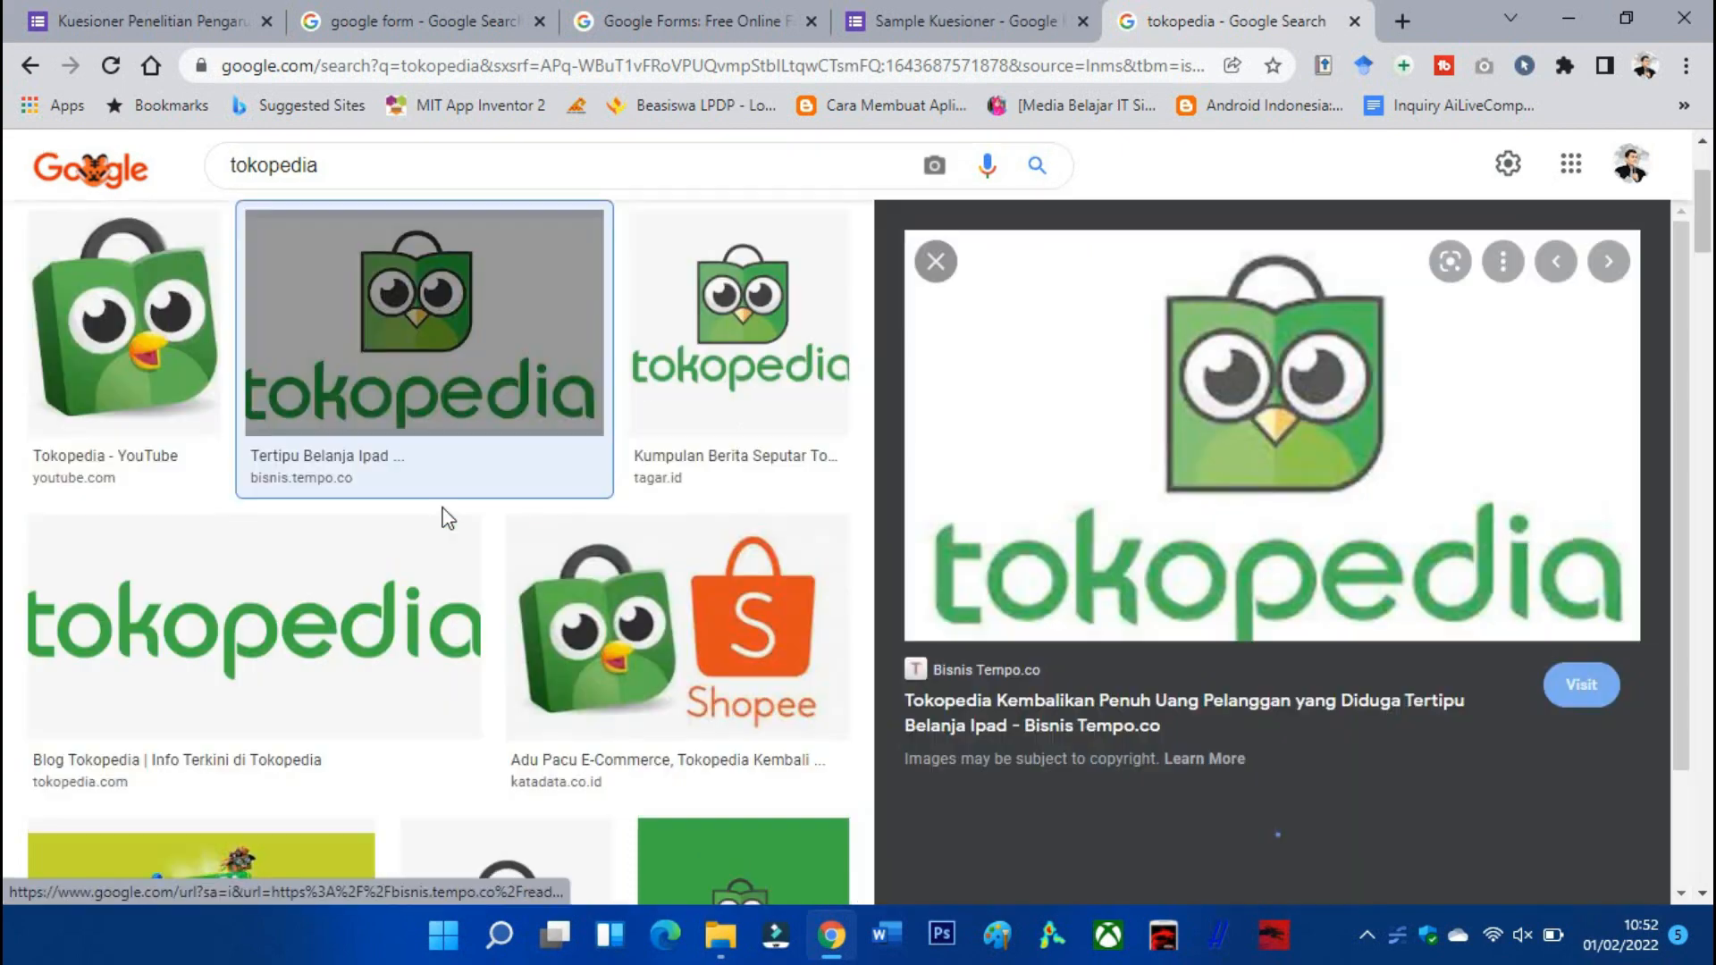
right_click(1055, 459)
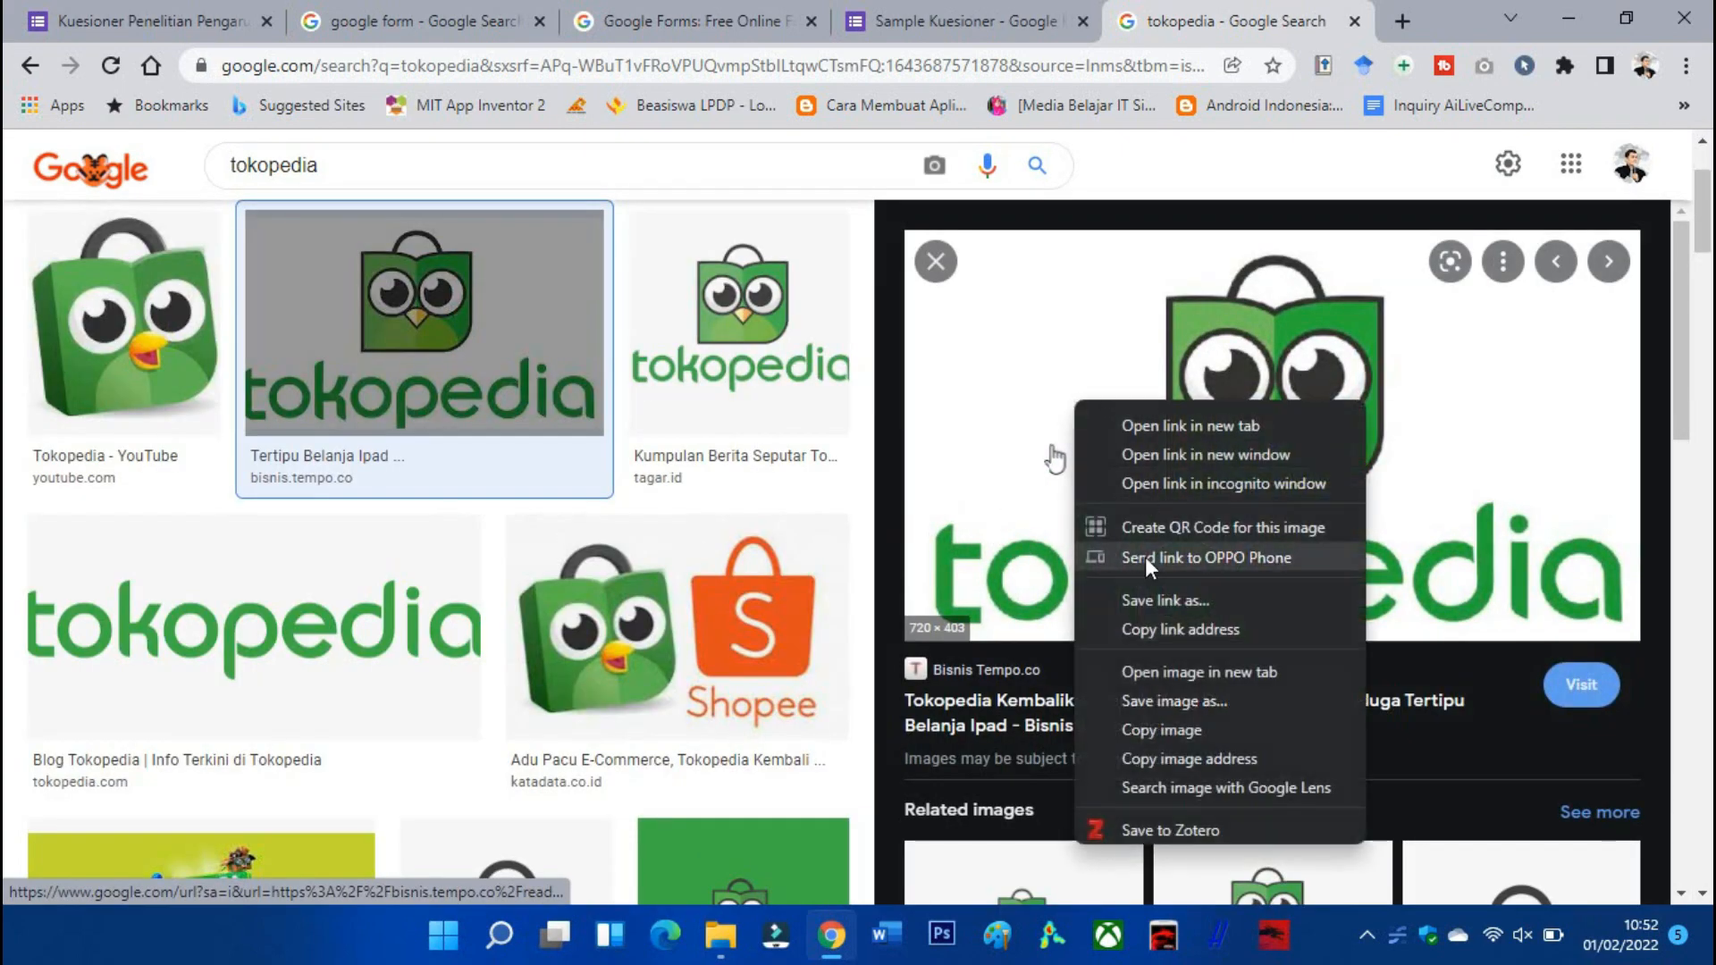
left_click(1171, 701)
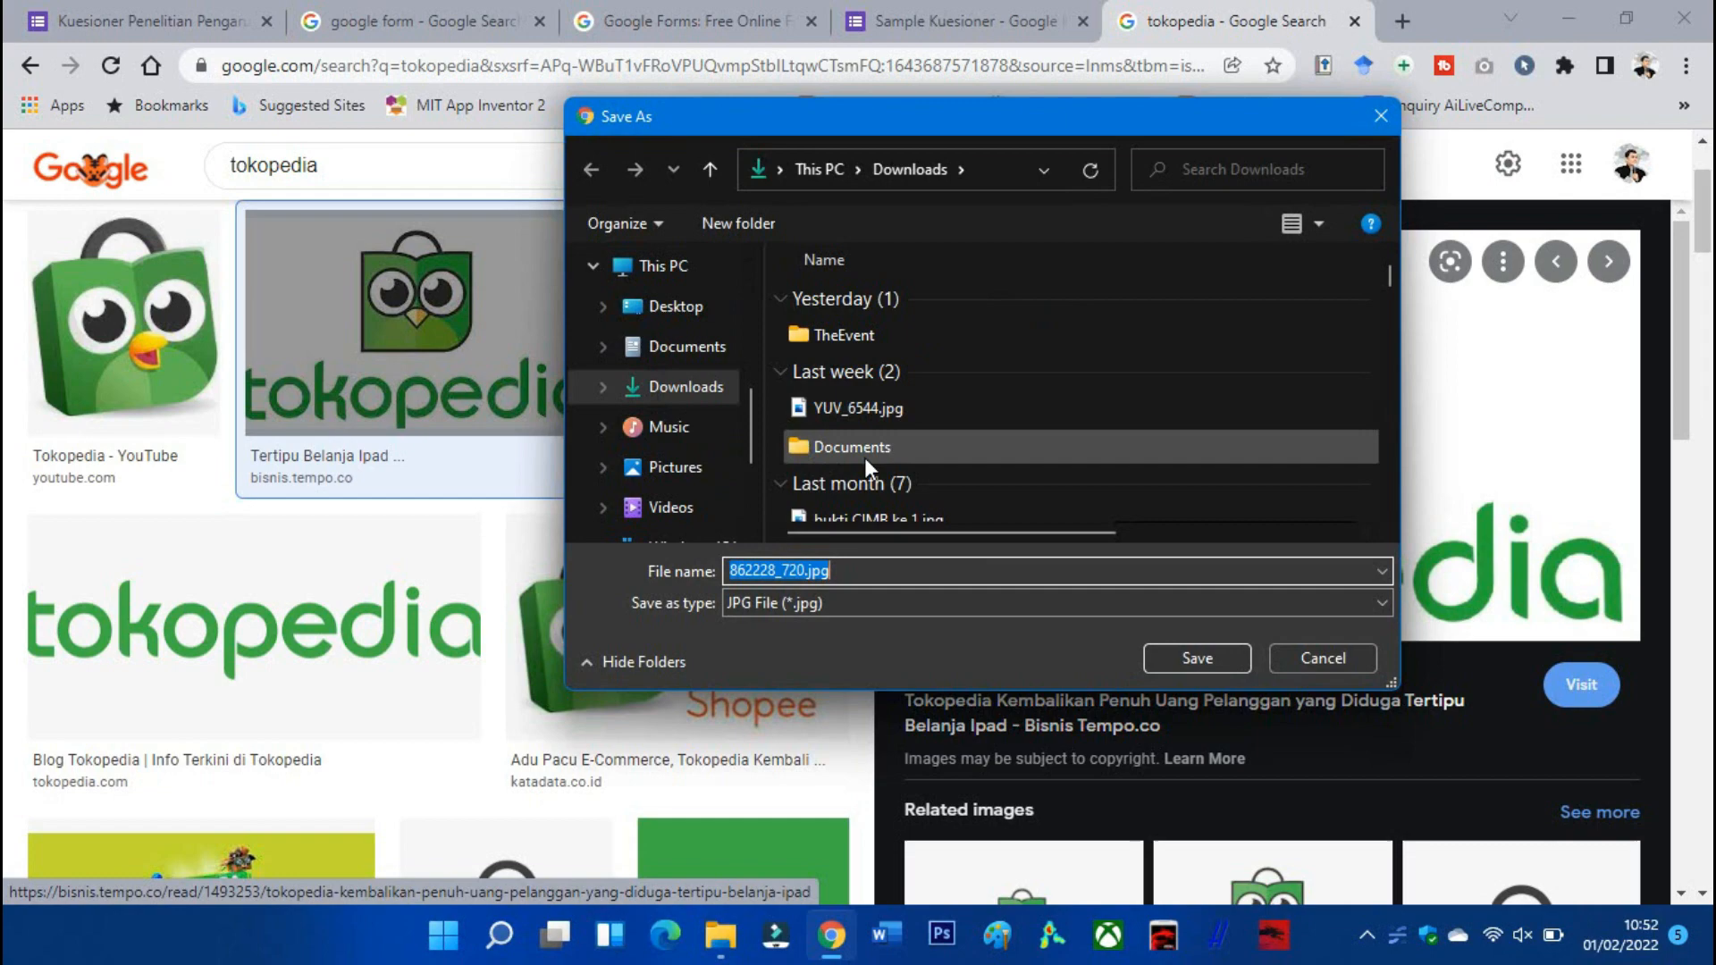
left_click(1203, 652)
Upload 862228_720.jpg from the computer as the form's header image.
left_click(979, 27)
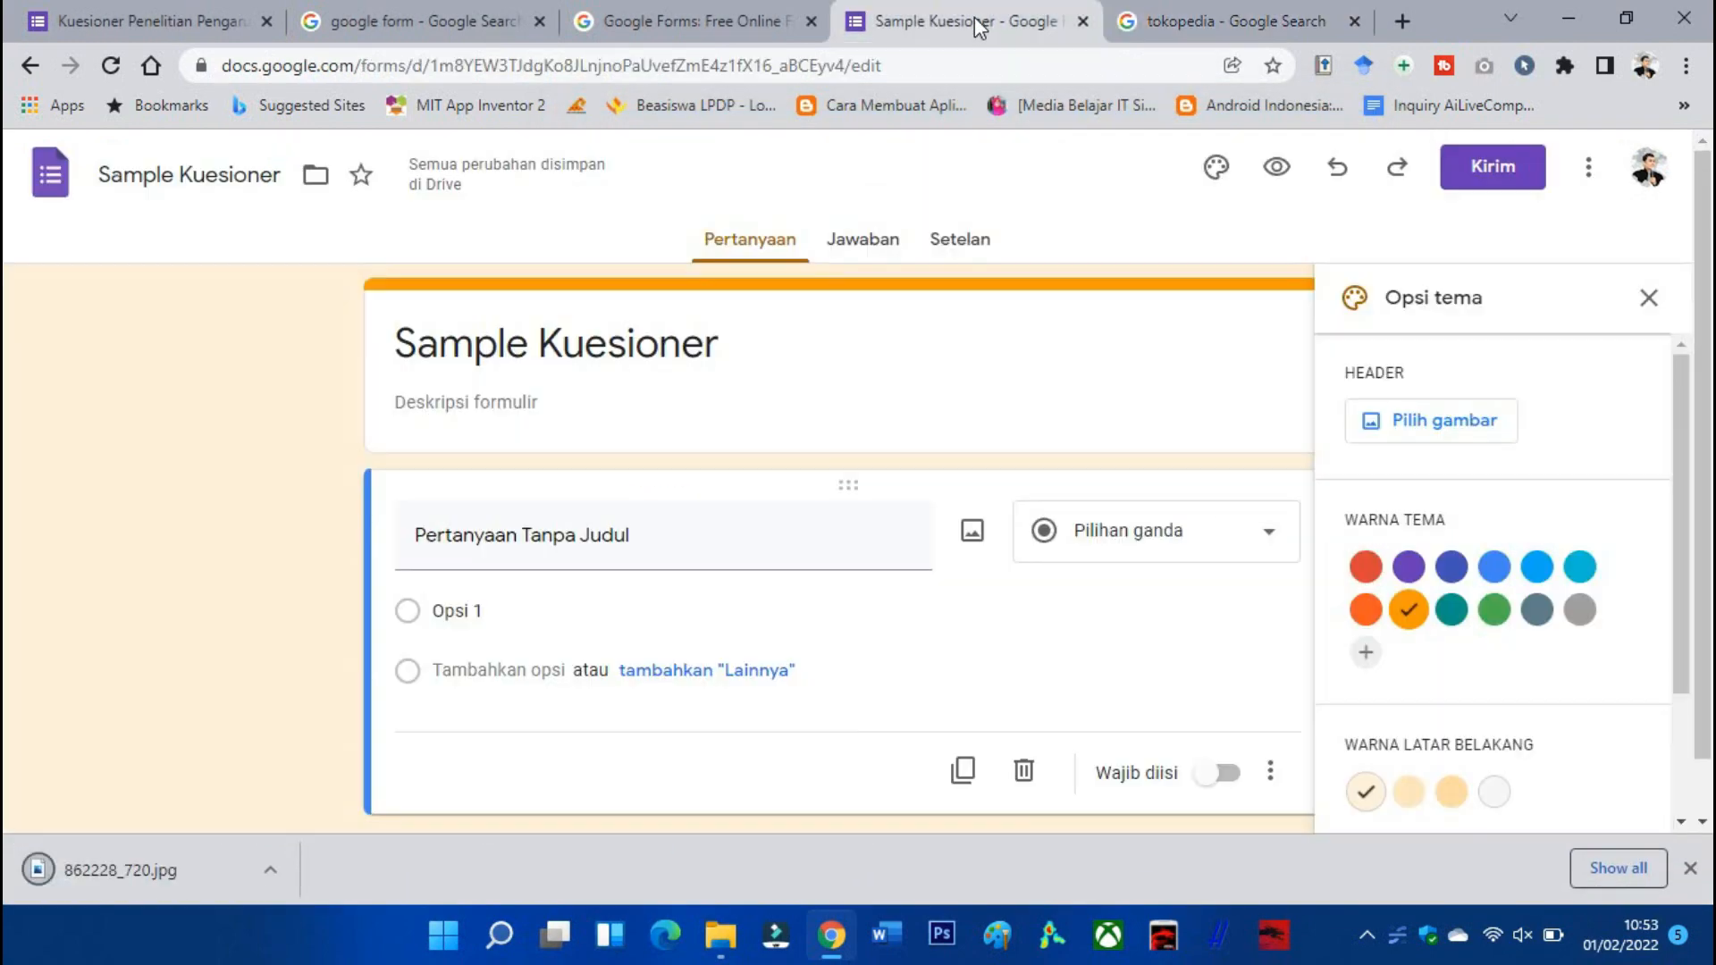
left_click(1403, 438)
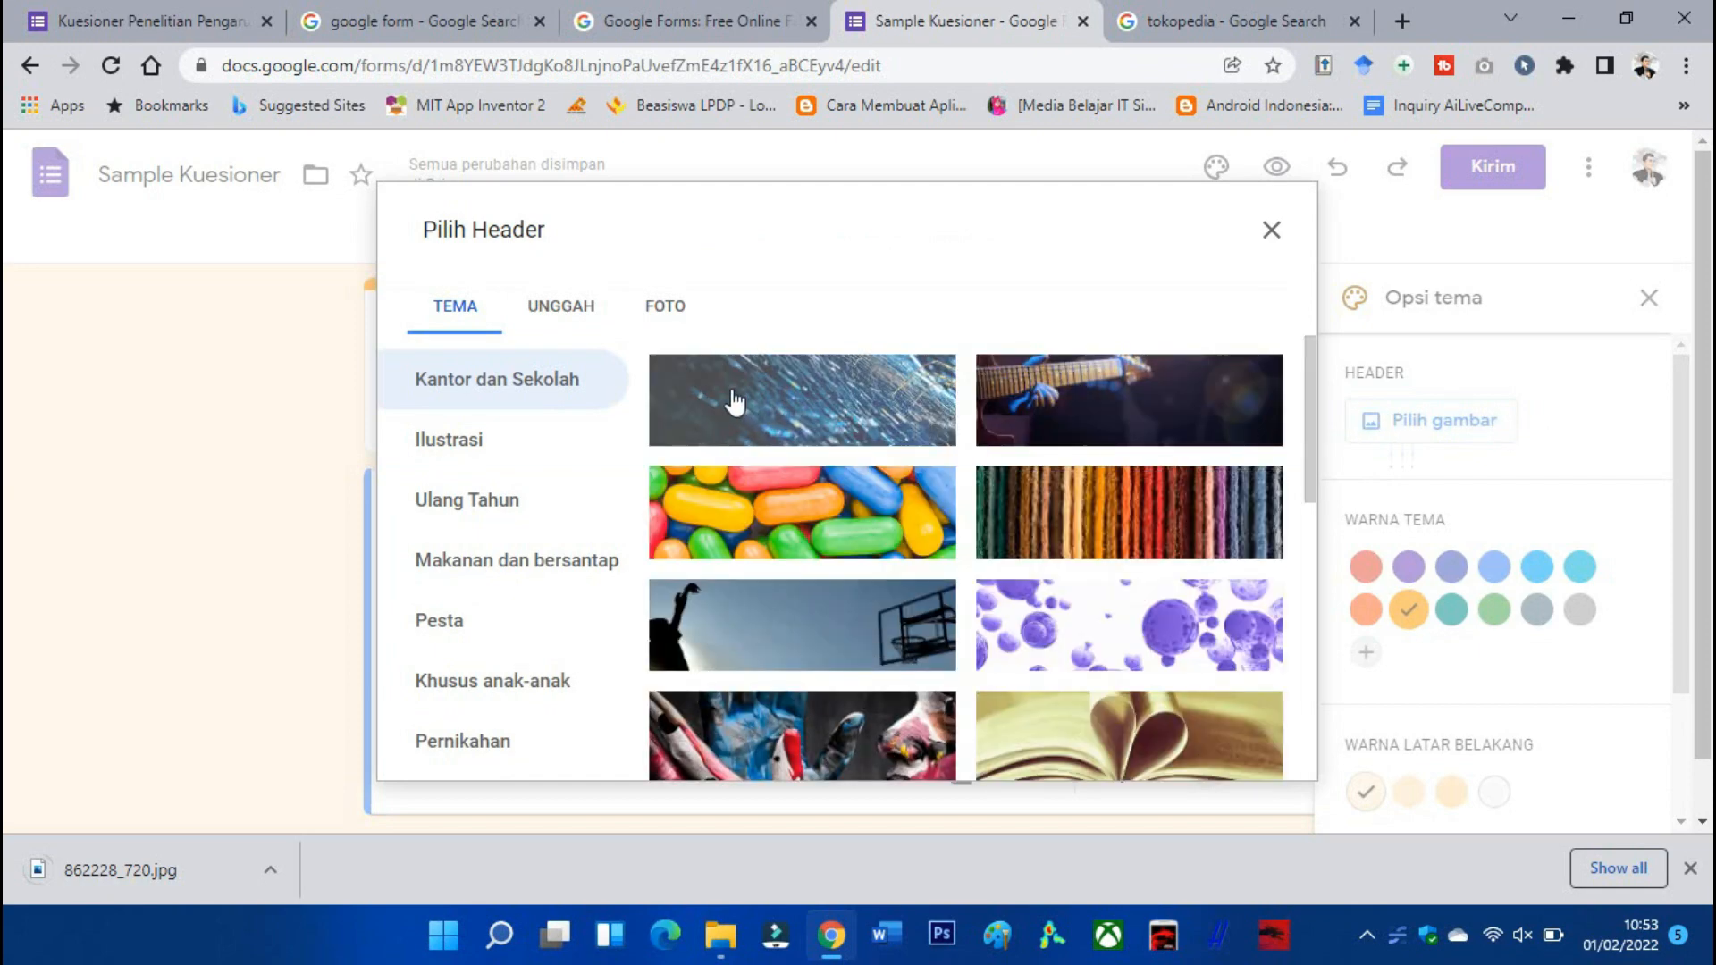
left_click(576, 308)
left_click(871, 638)
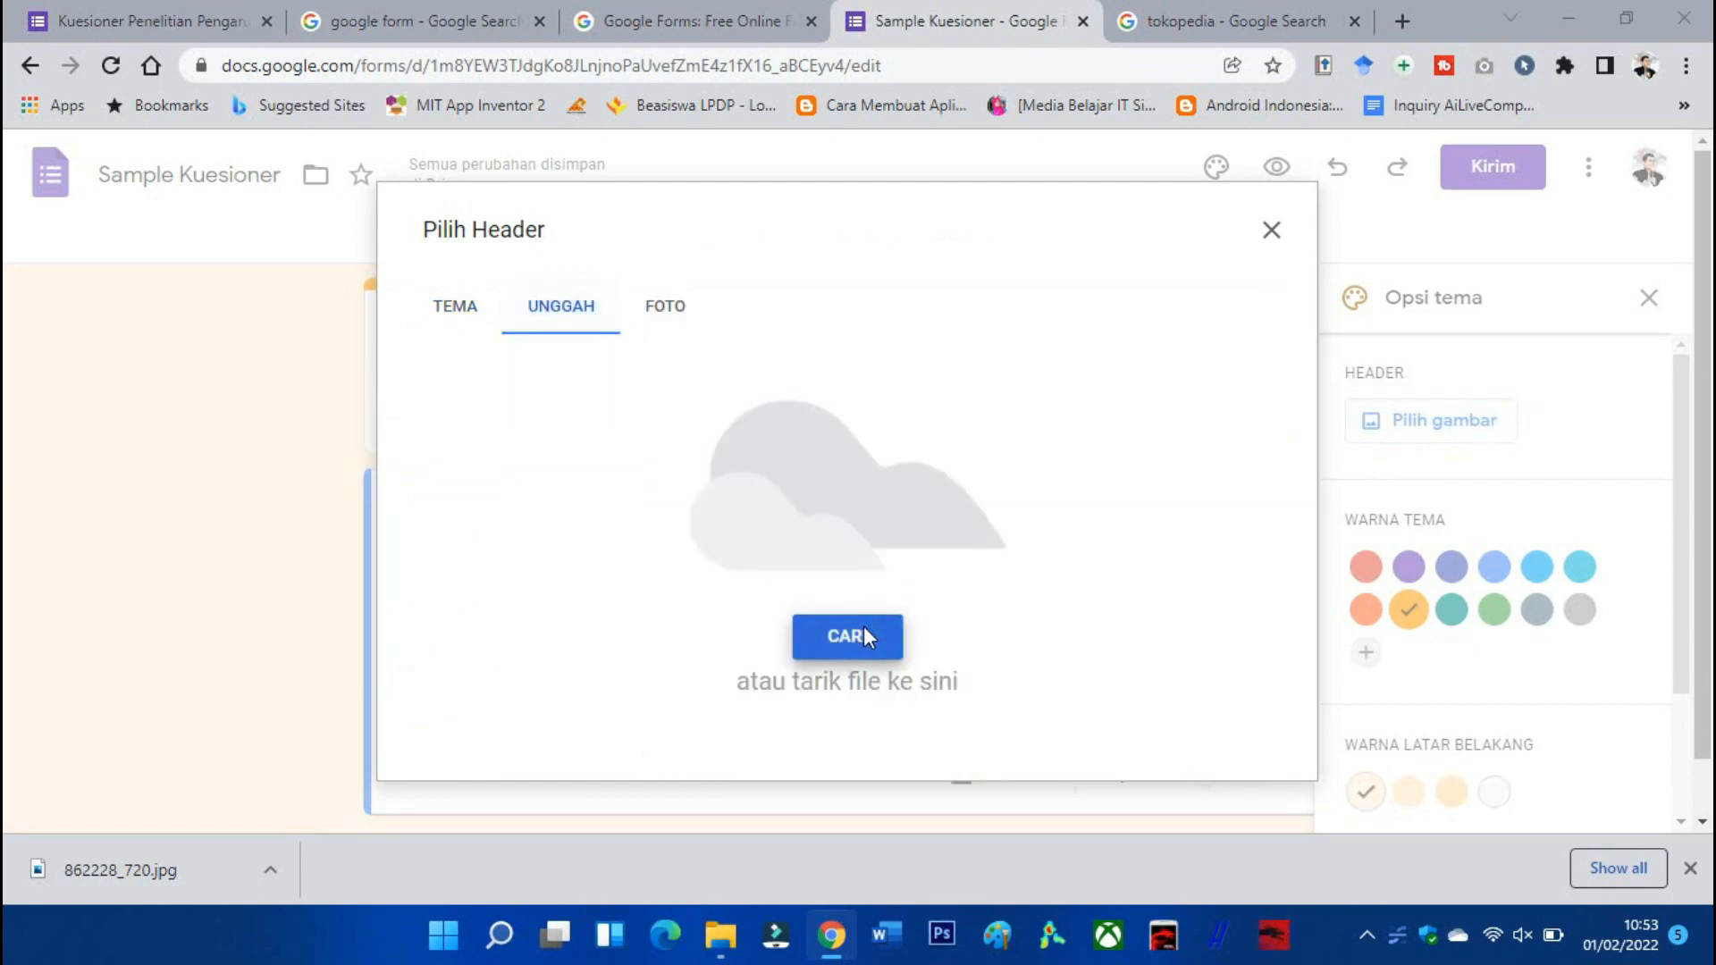
double_click(832, 338)
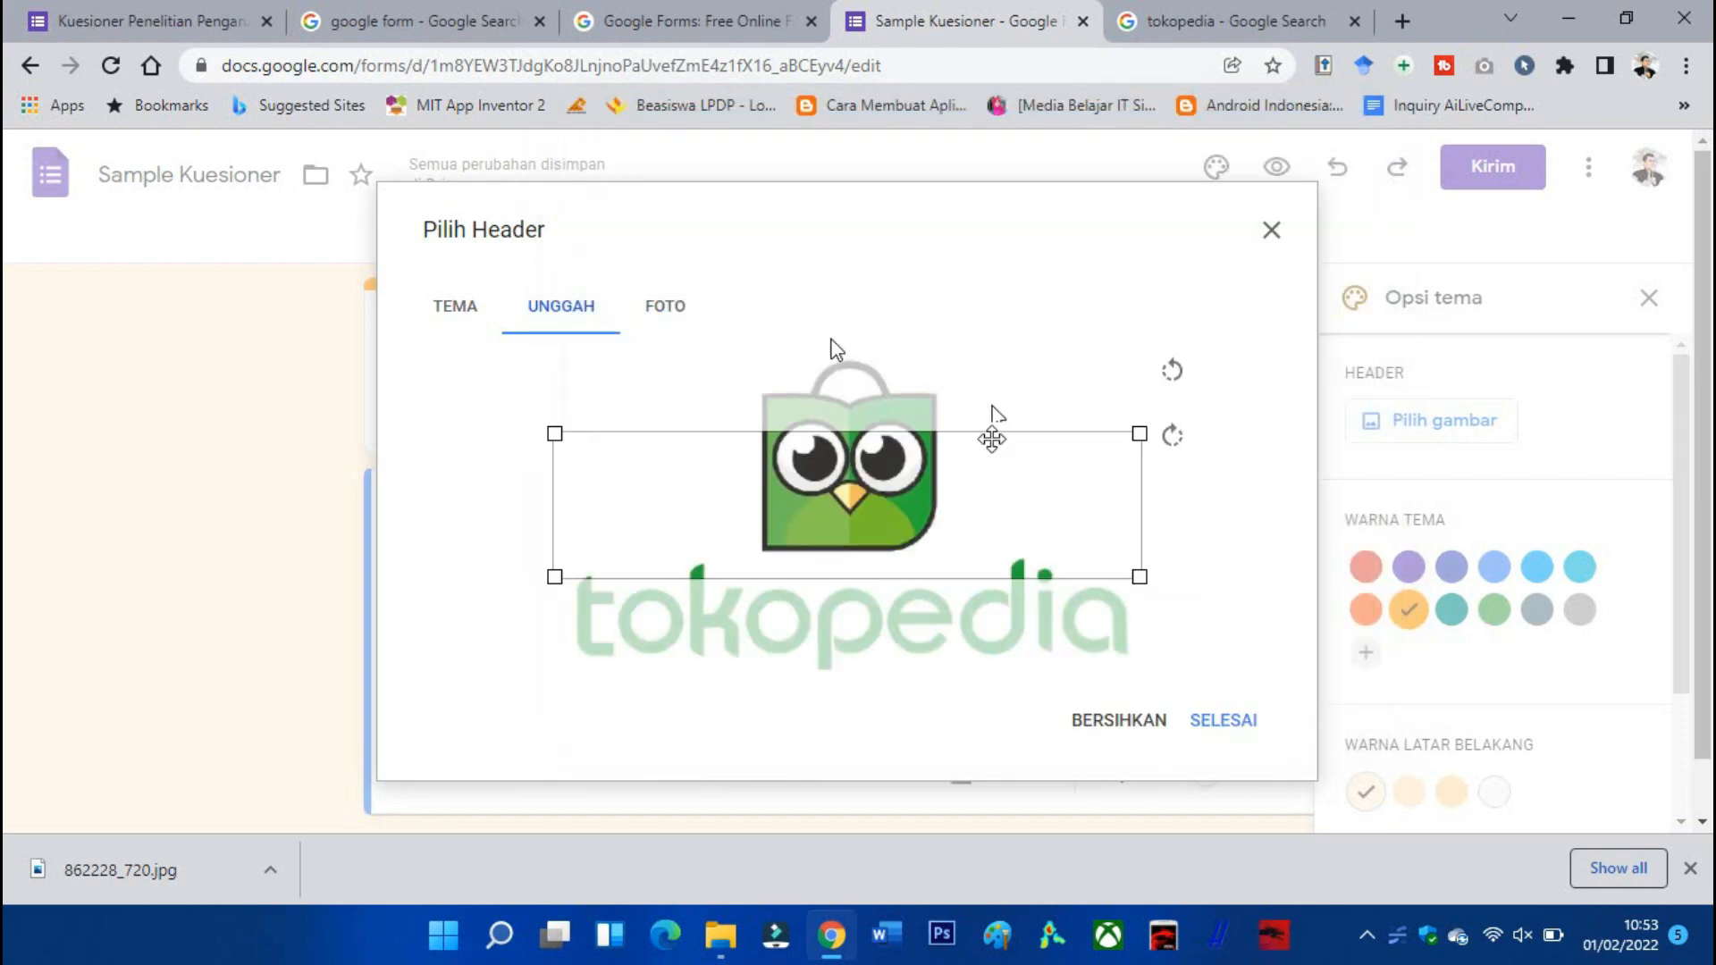
Crop the header image to the green tokopedia wordmark and confirm with SELESAI.
left_click_drag(1086, 542, 1062, 631)
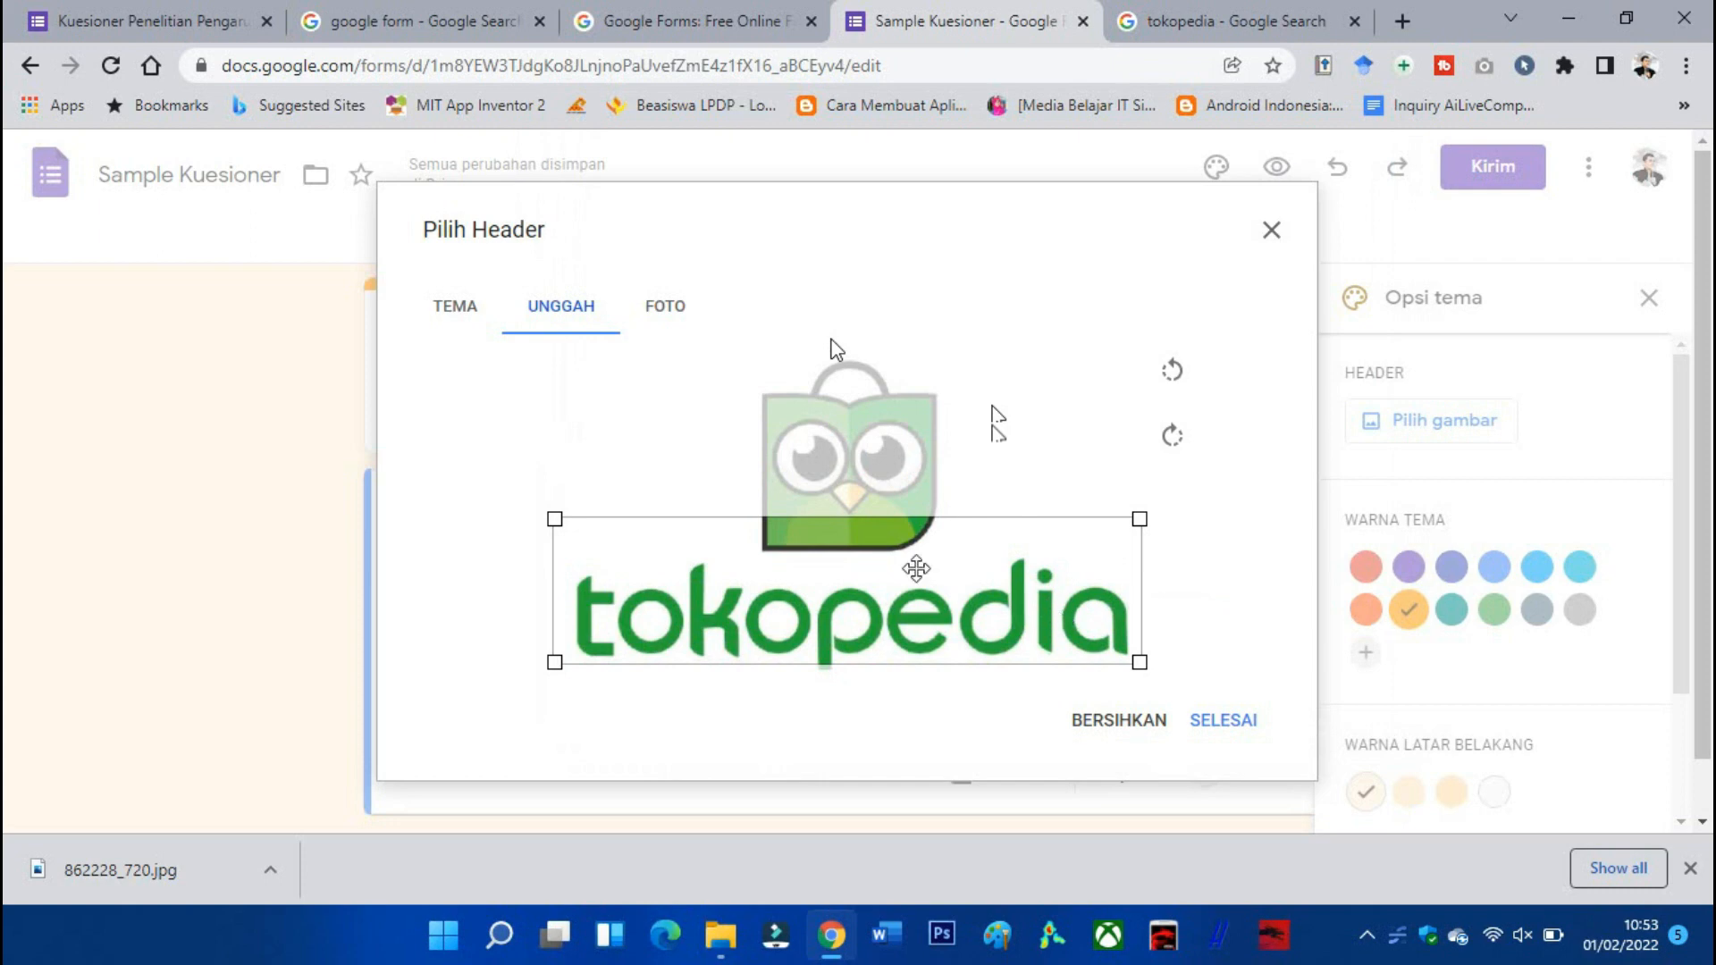
left_click_drag(1145, 518, 1262, 588)
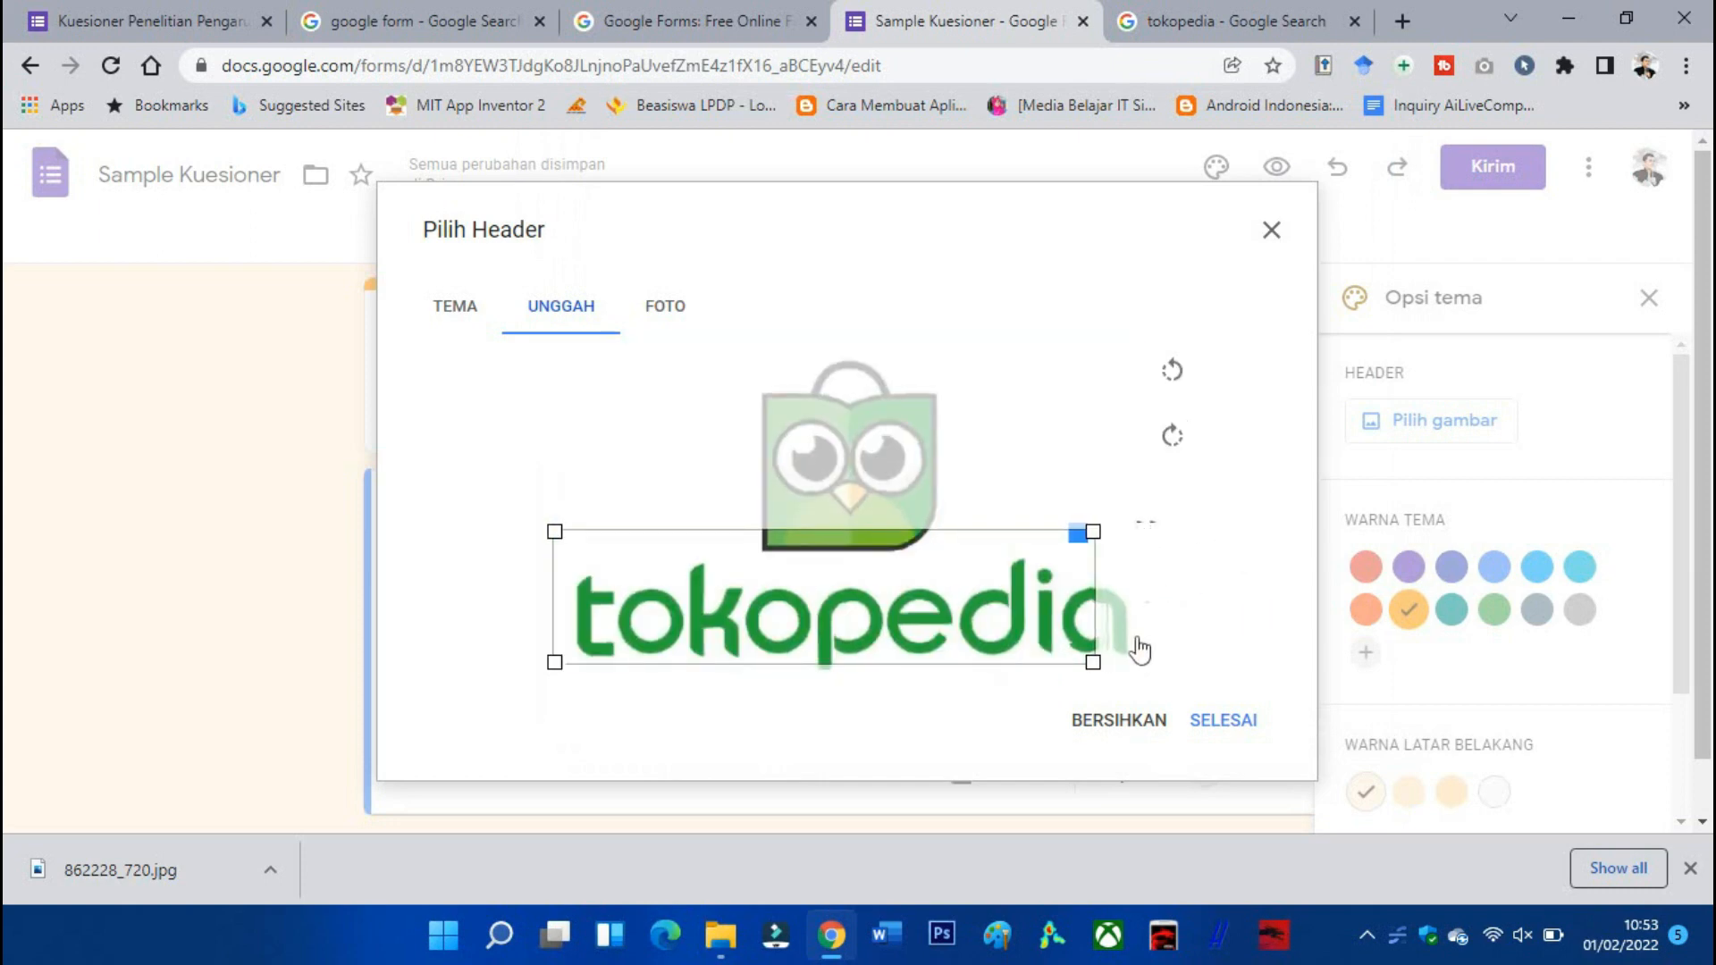
mouse_move(1093, 660)
left_mouse_down()
mouse_move(1187, 682)
mouse_move(1108, 636)
left_mouse_up()
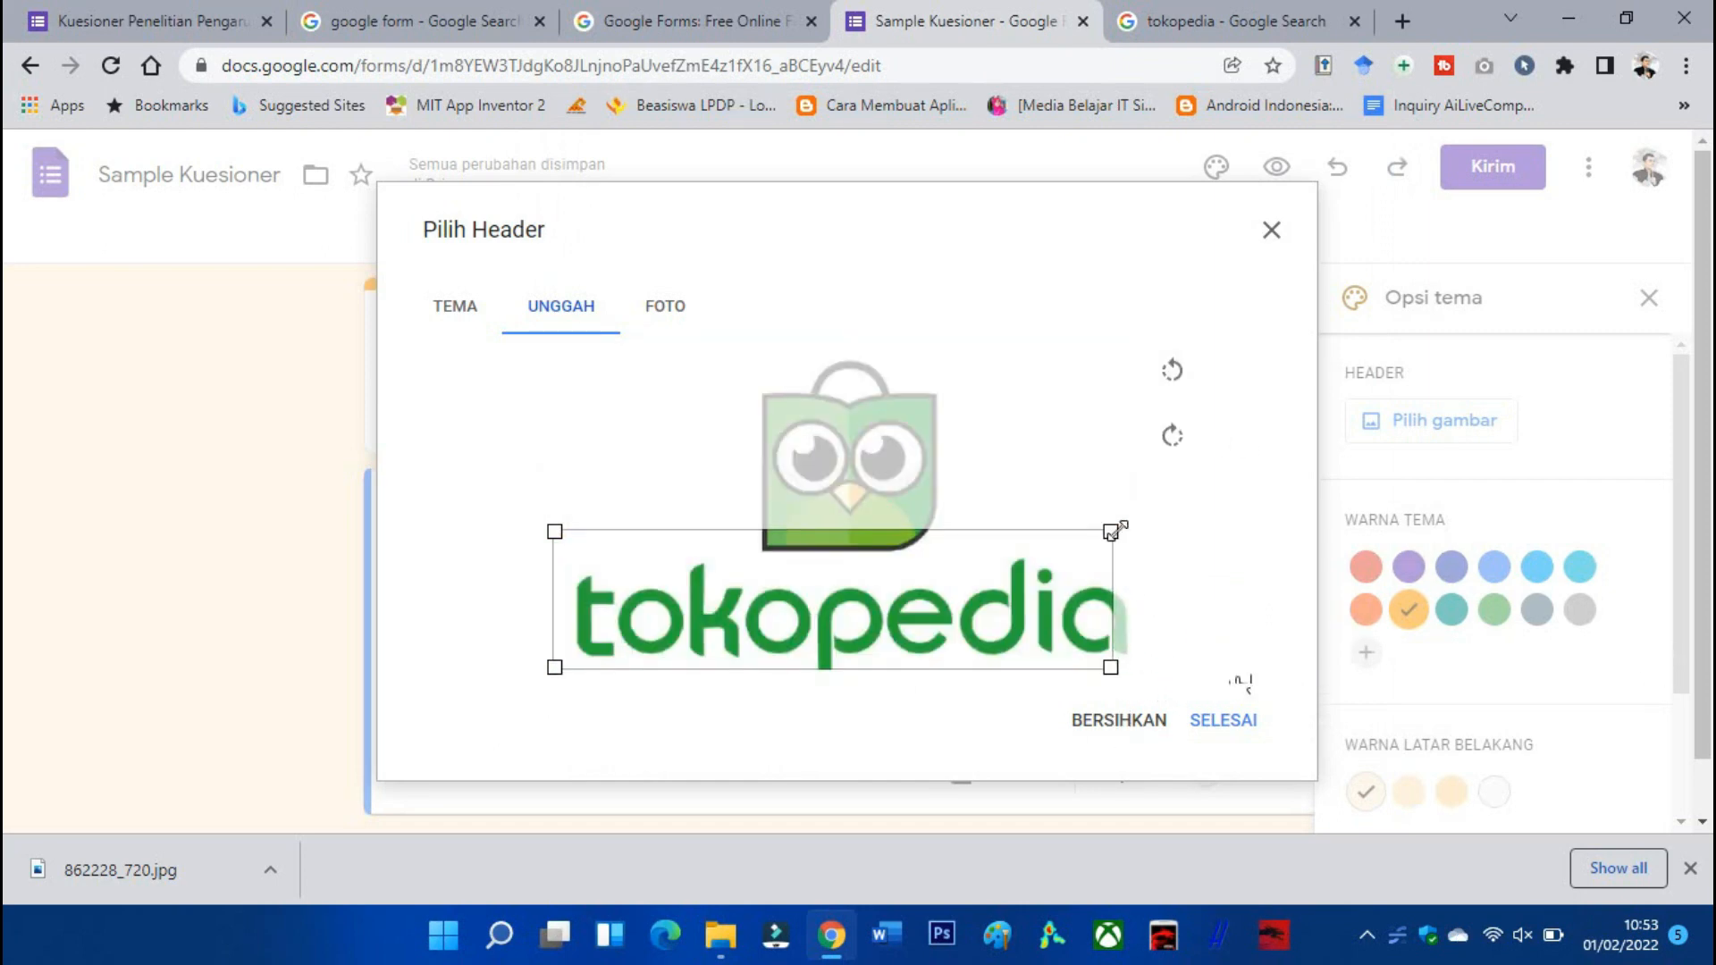
left_click_drag(1114, 530, 1184, 539)
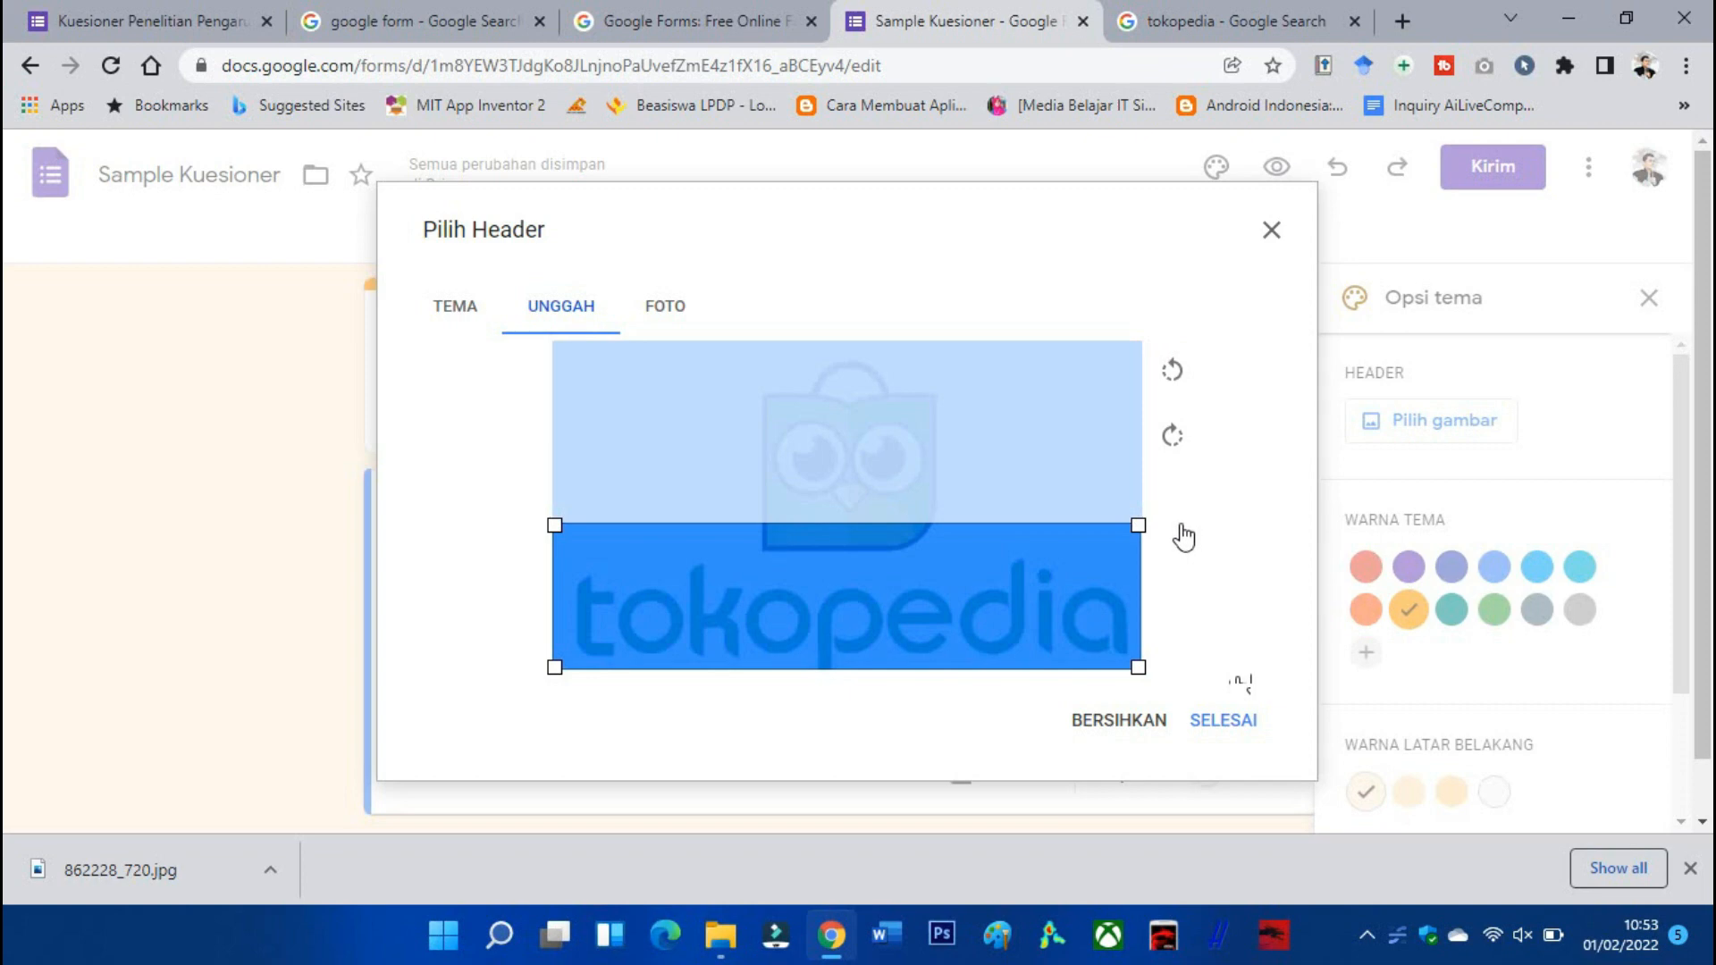
left_click(1208, 722)
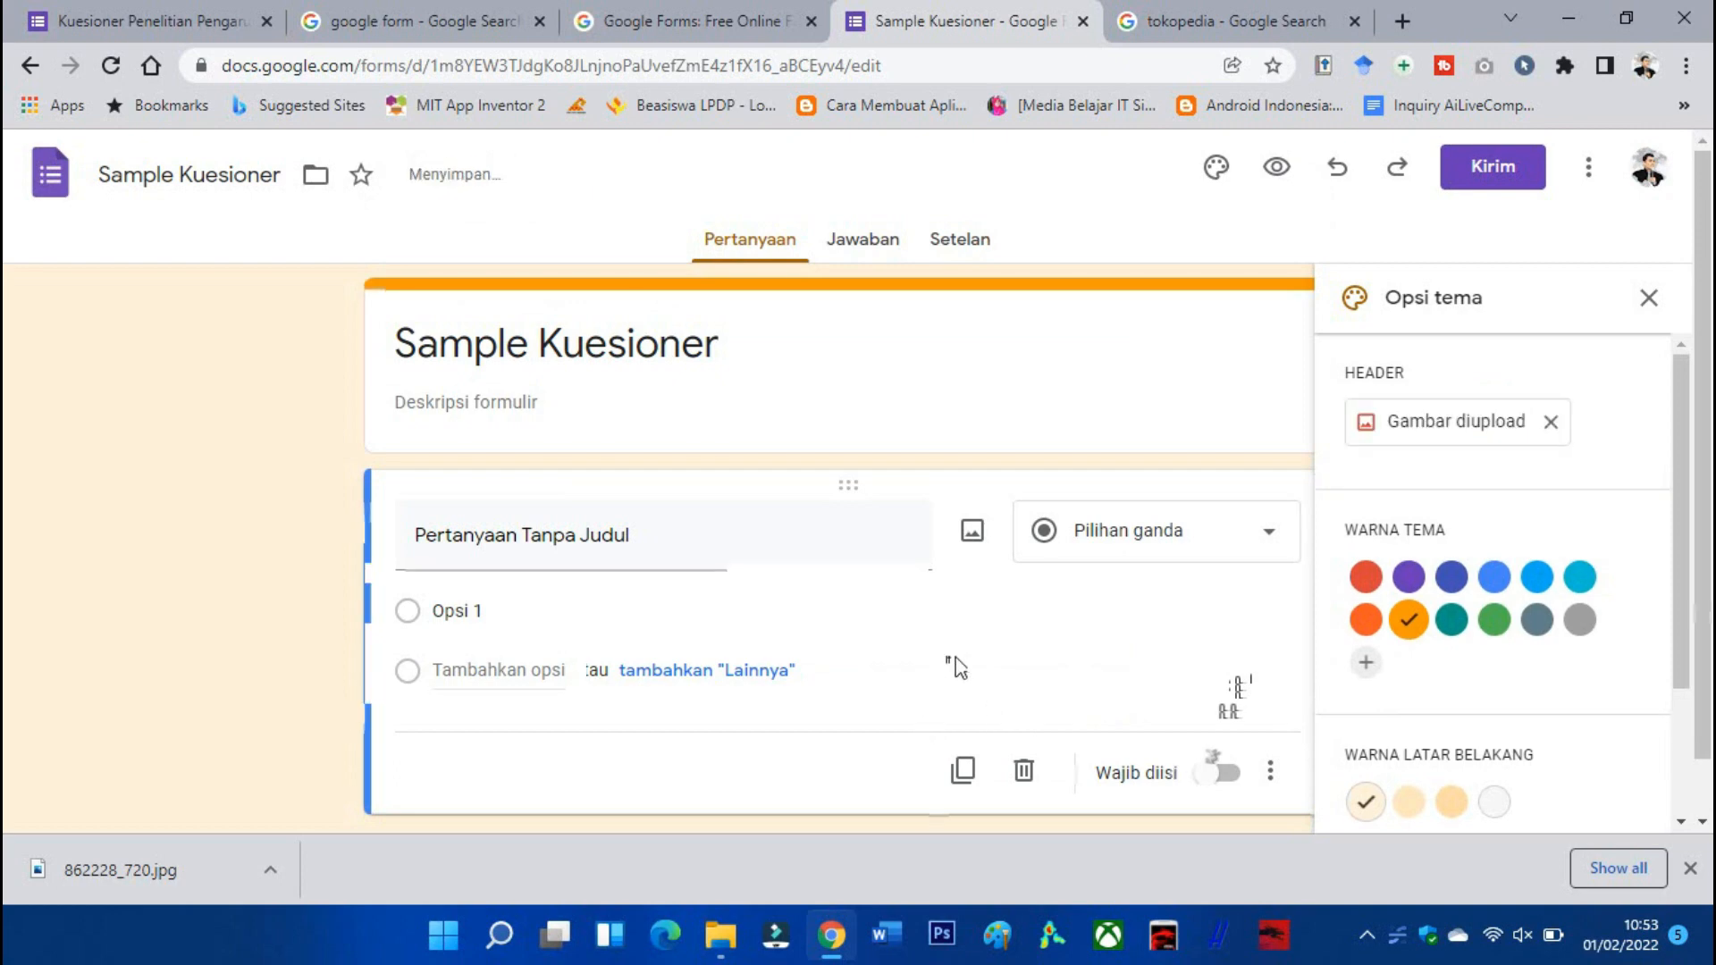
Close the theme options and put the form title into edit mode.
scroll(862, 498, "down", 3)
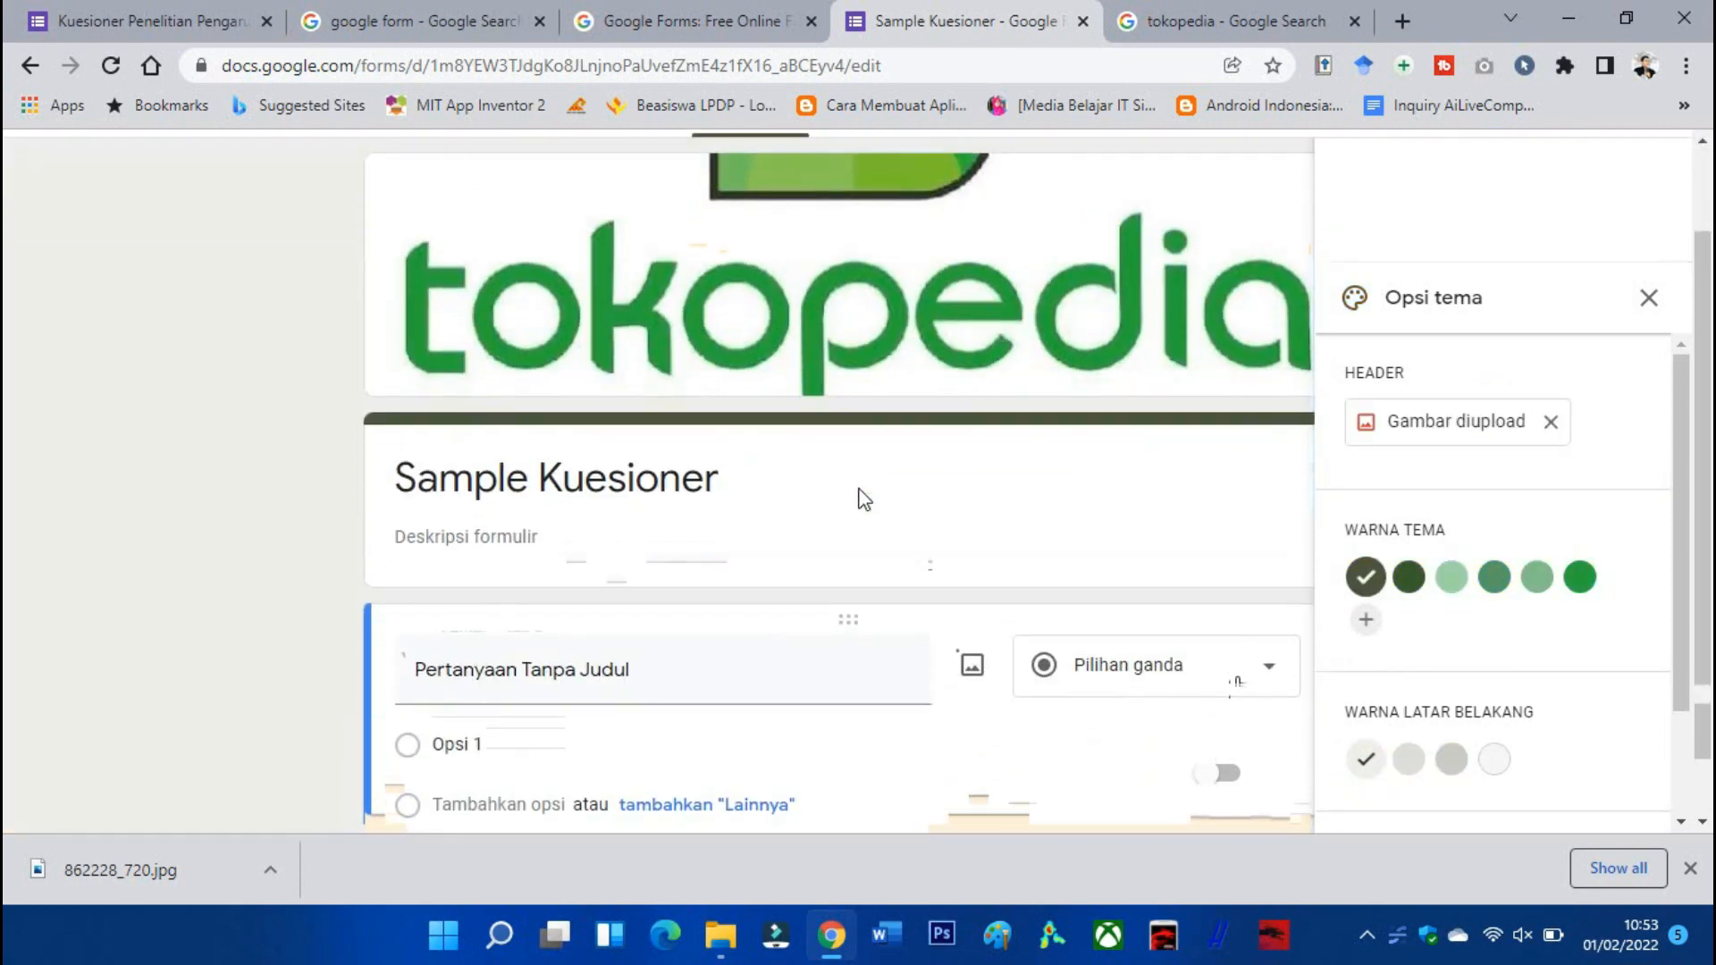
left_click(1649, 298)
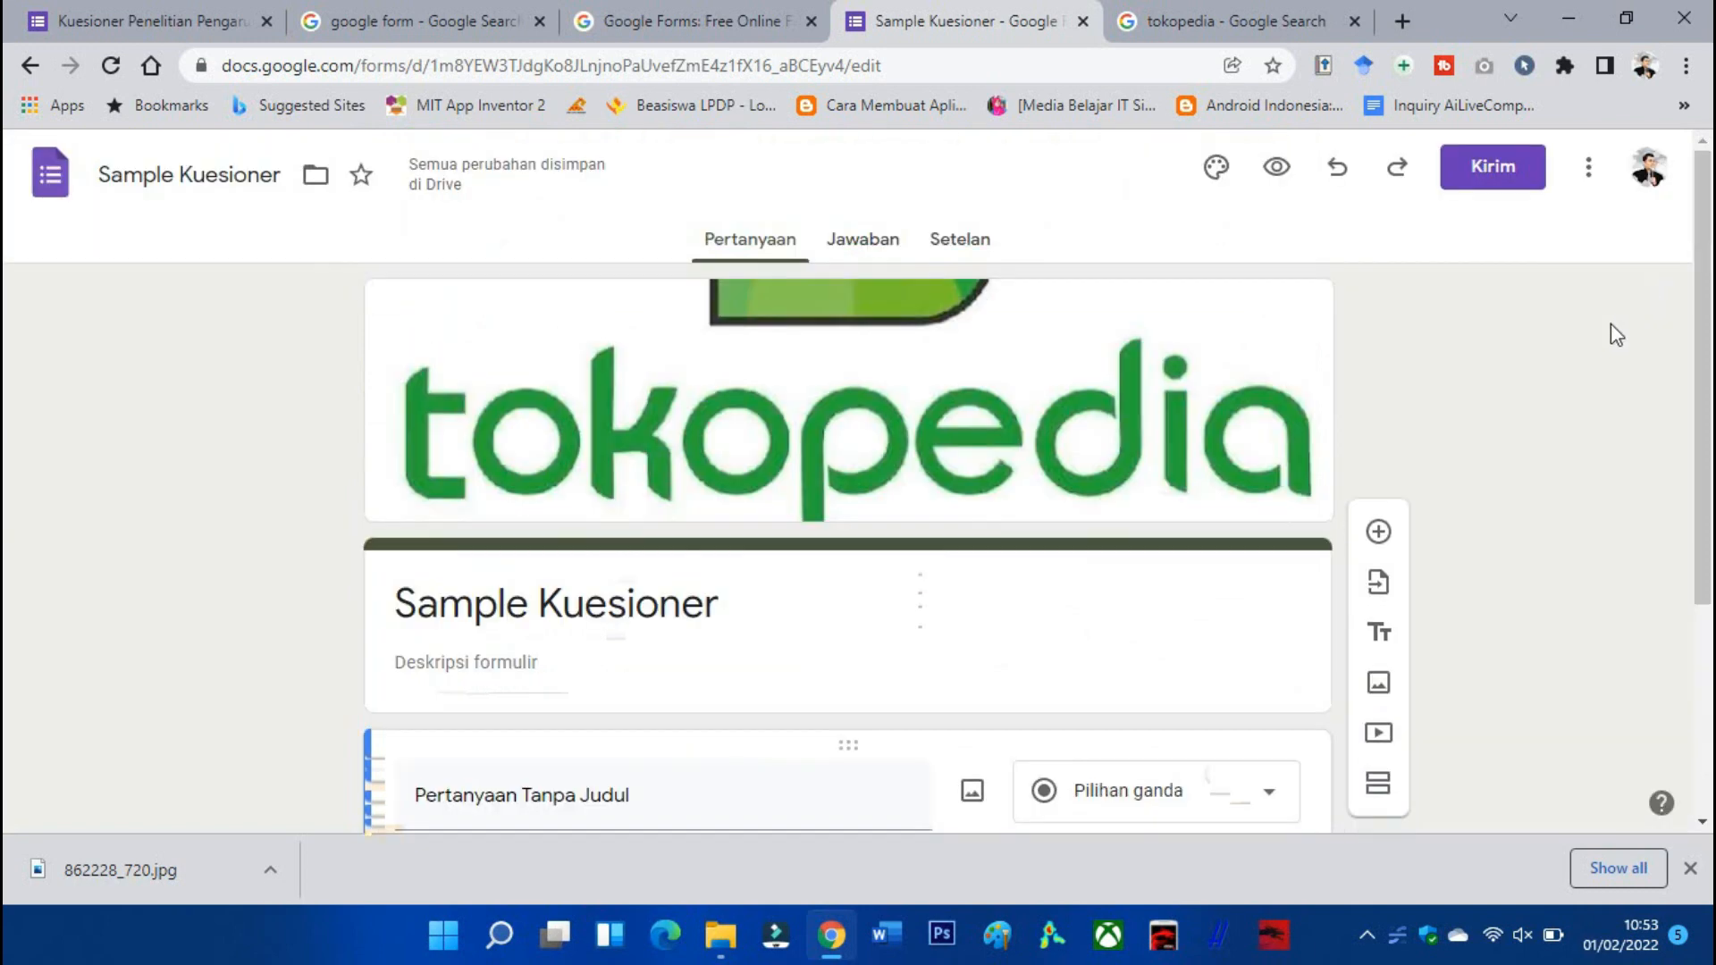
scroll(1098, 421, "down", 4)
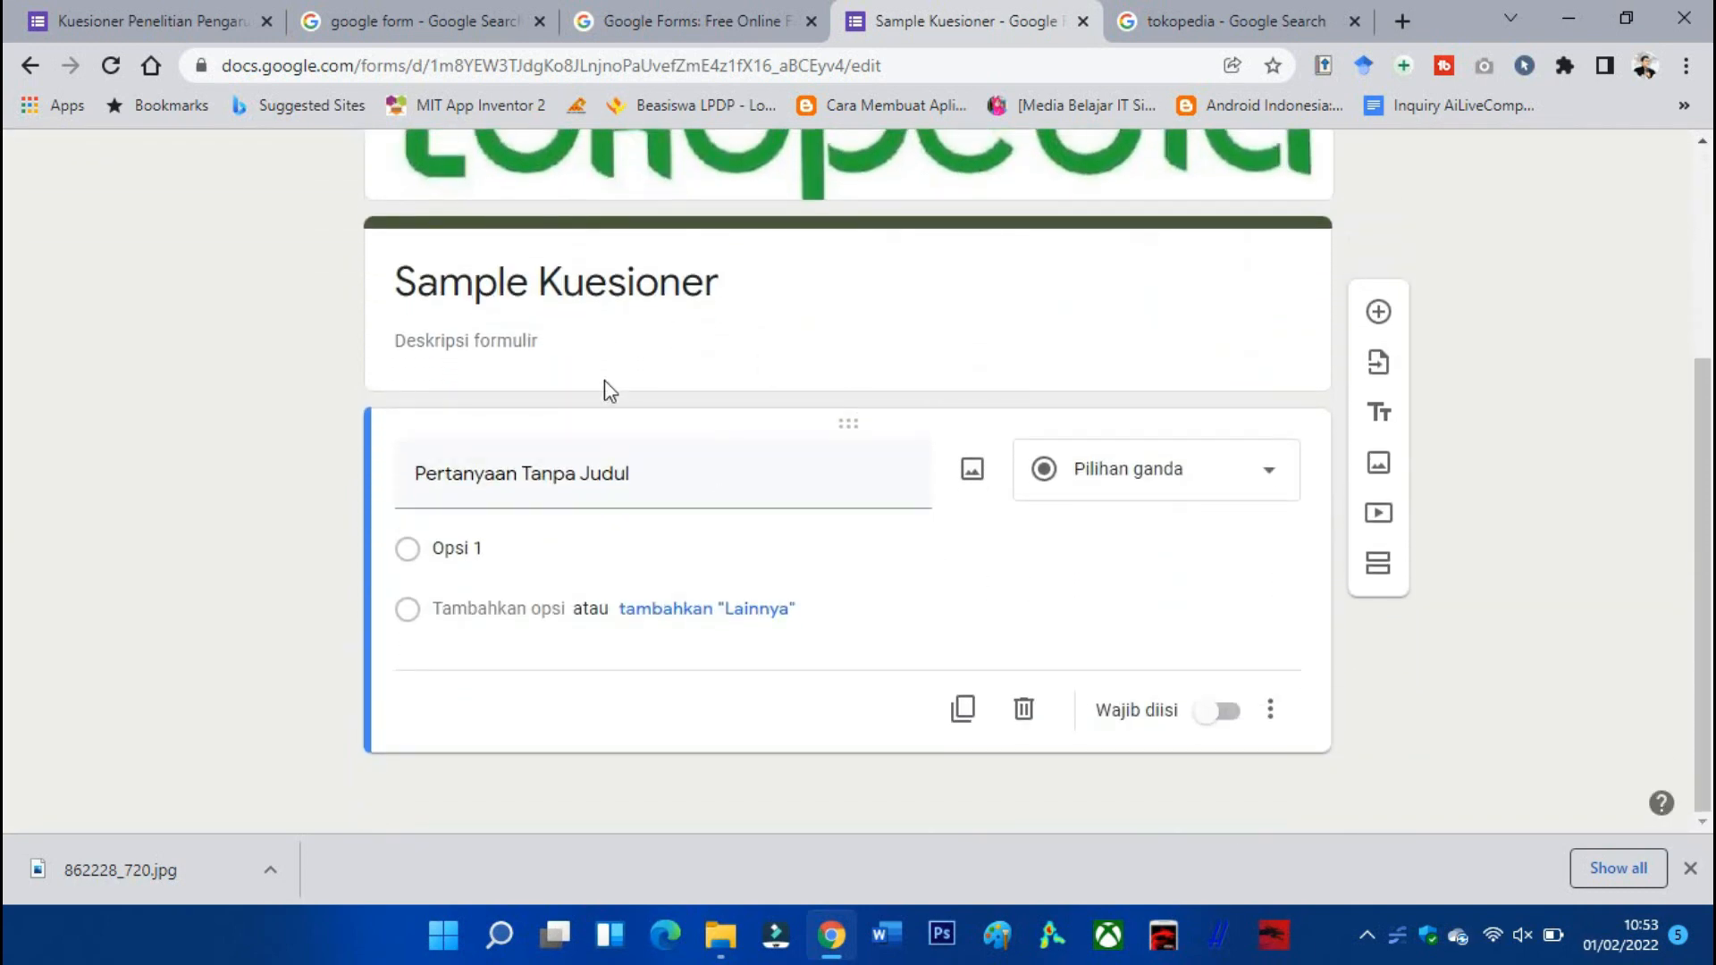
left_click(547, 268)
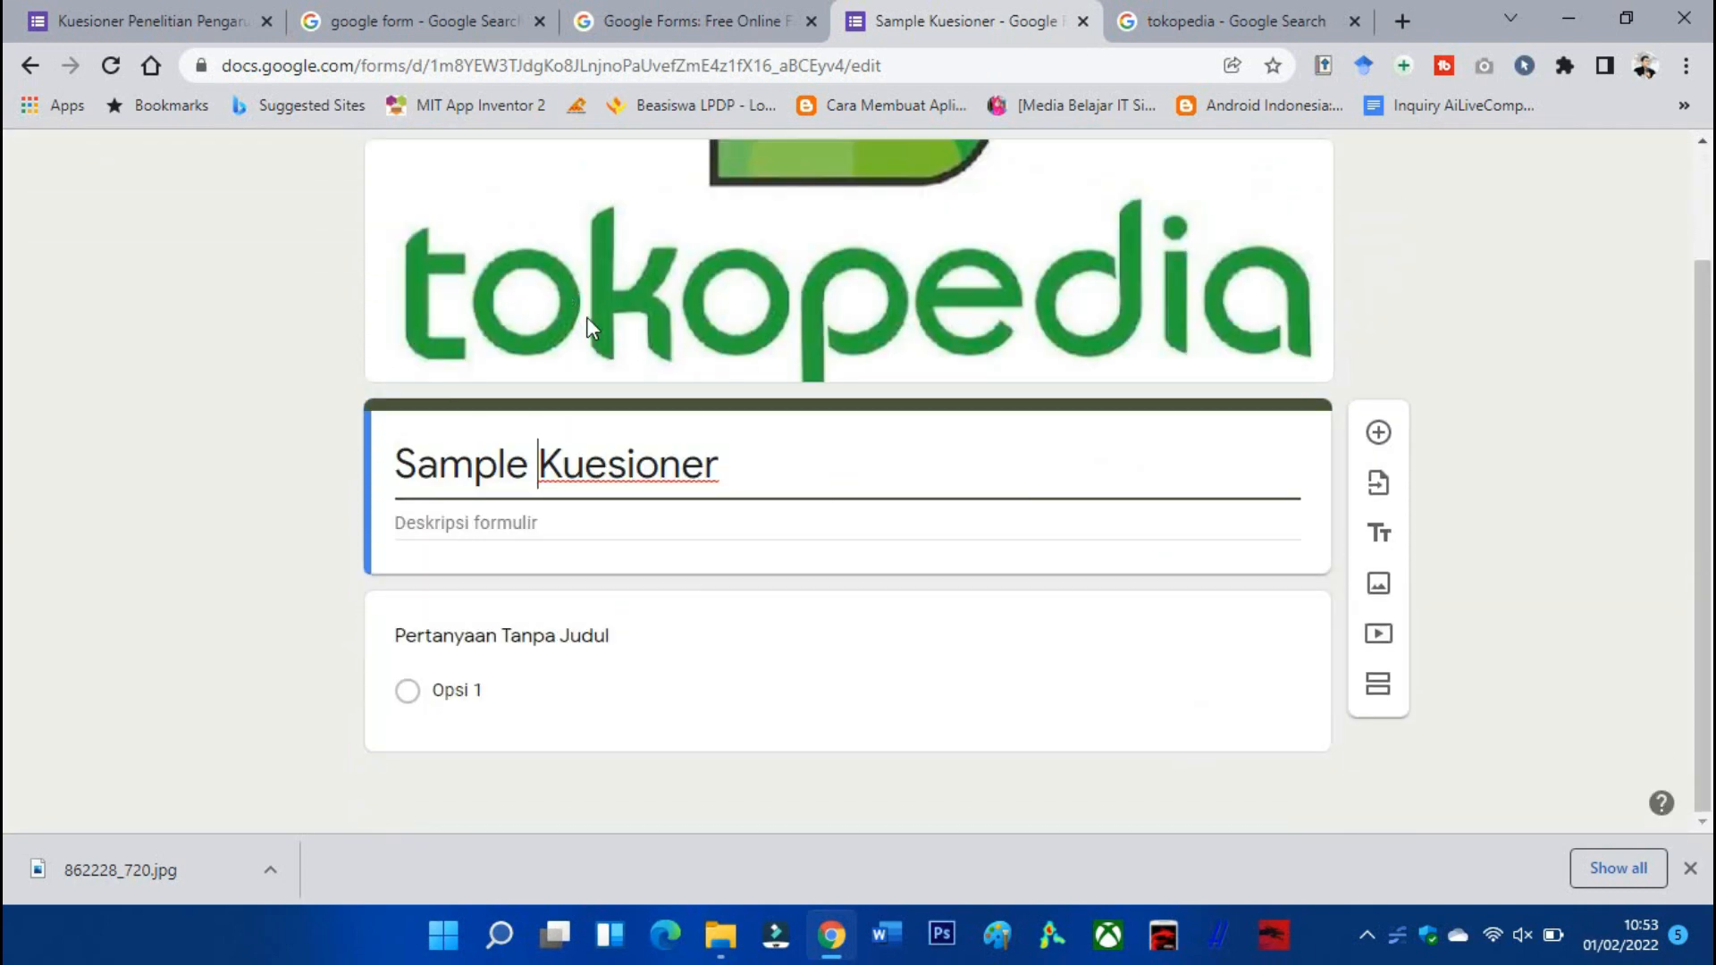
Copy the published questionnaire's full research title and paste it over 'Sample Kuesioner'.
left_click_drag(184, 29, 638, 39)
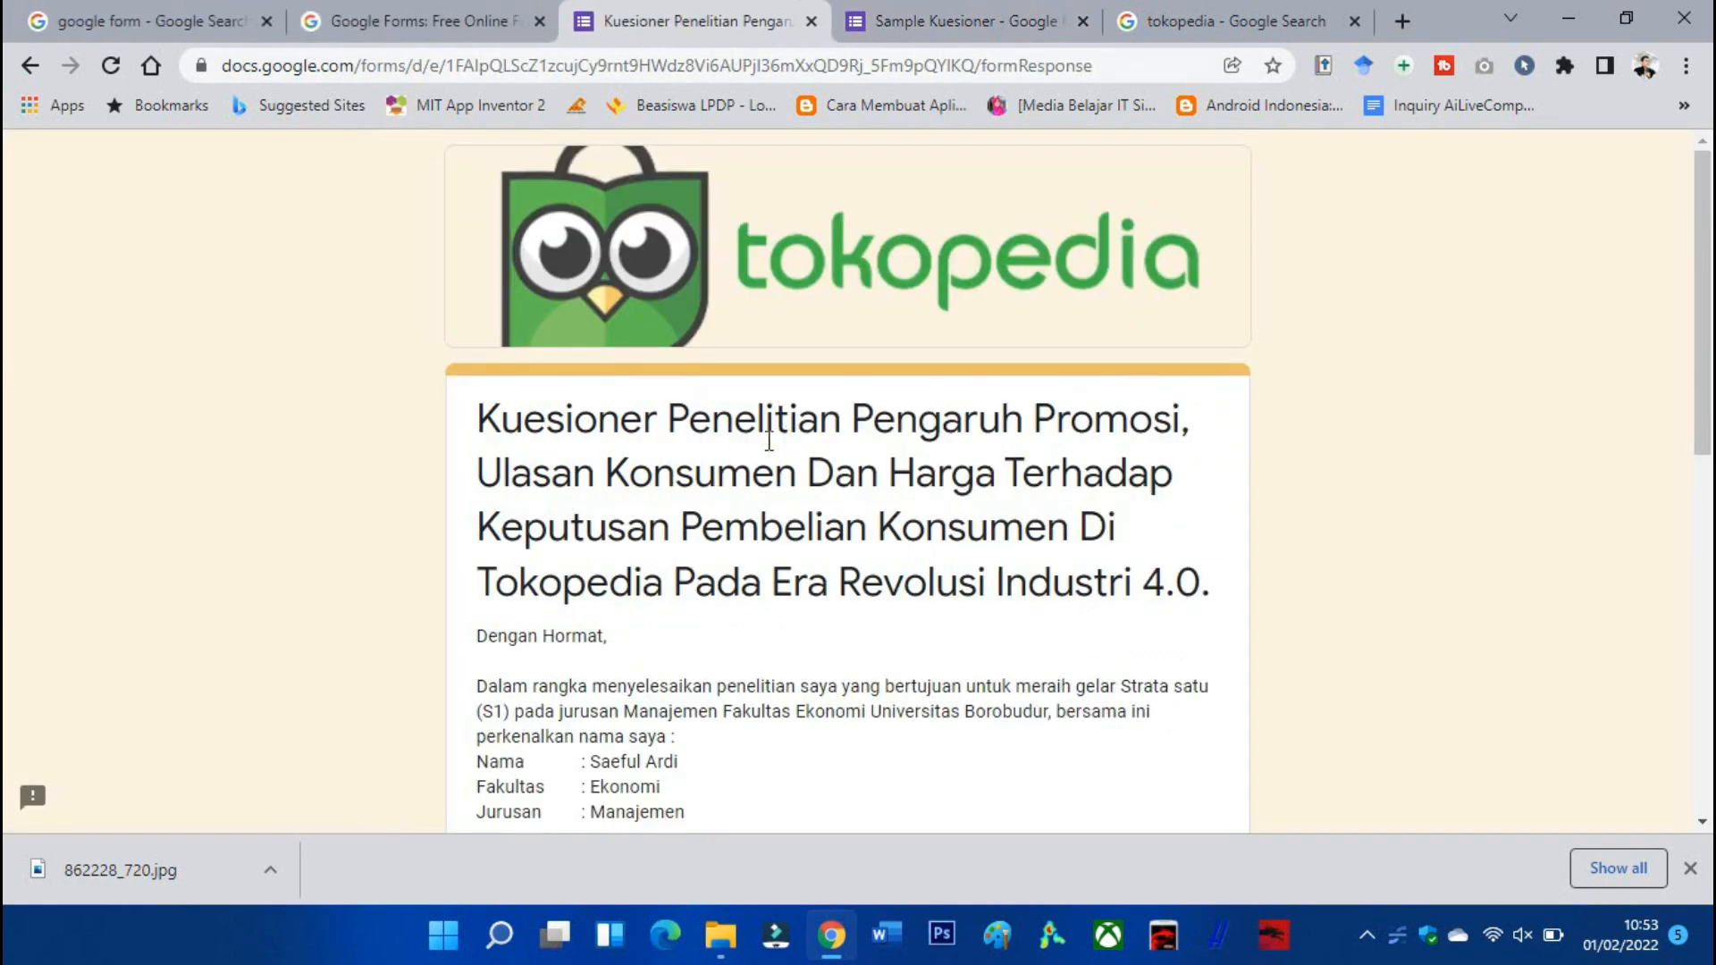
left_click_drag(482, 417, 1201, 586)
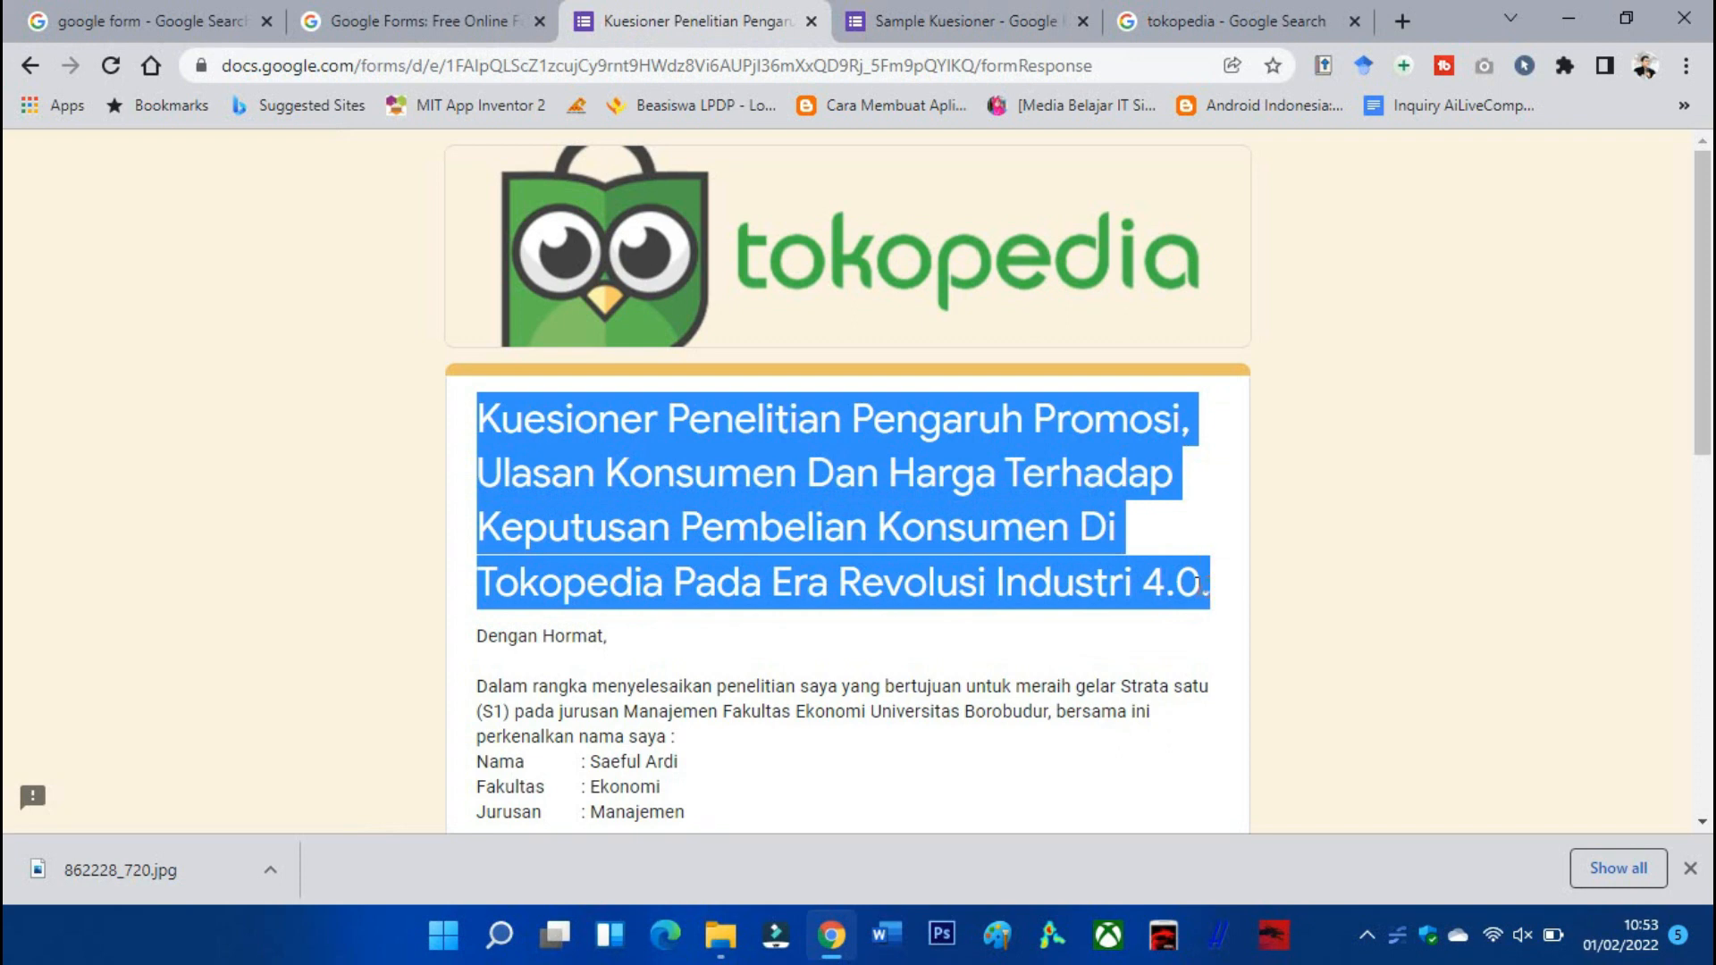
left_click(990, 16)
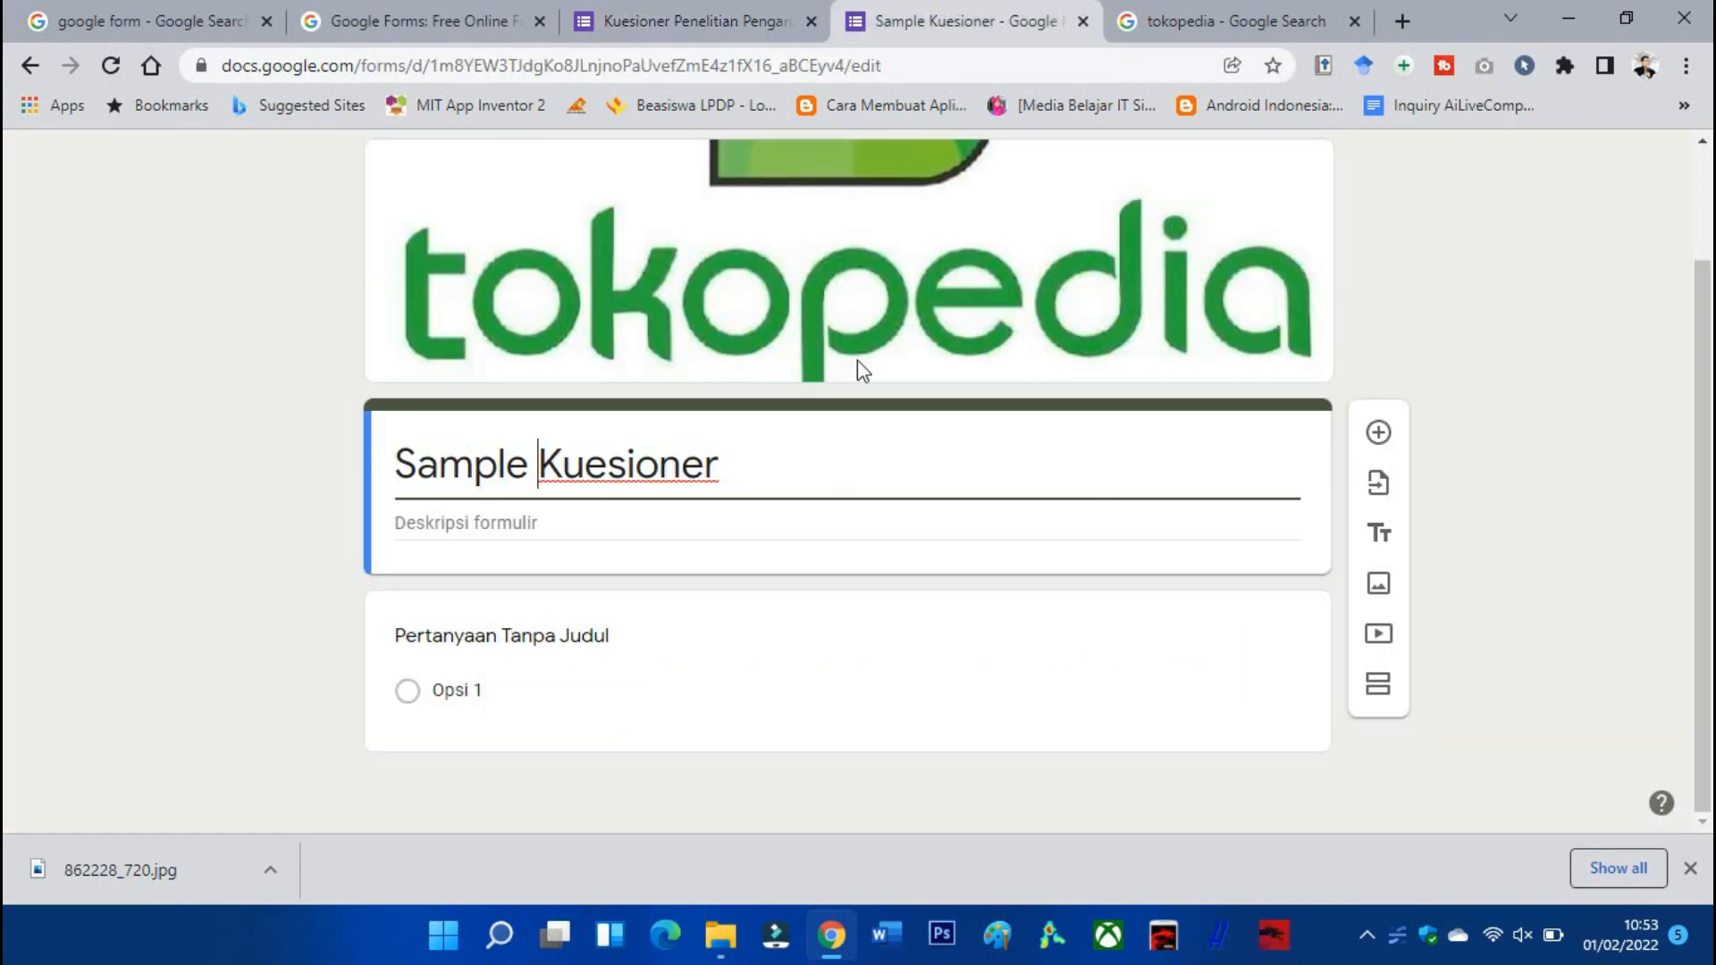
left_click_drag(720, 469, 362, 470)
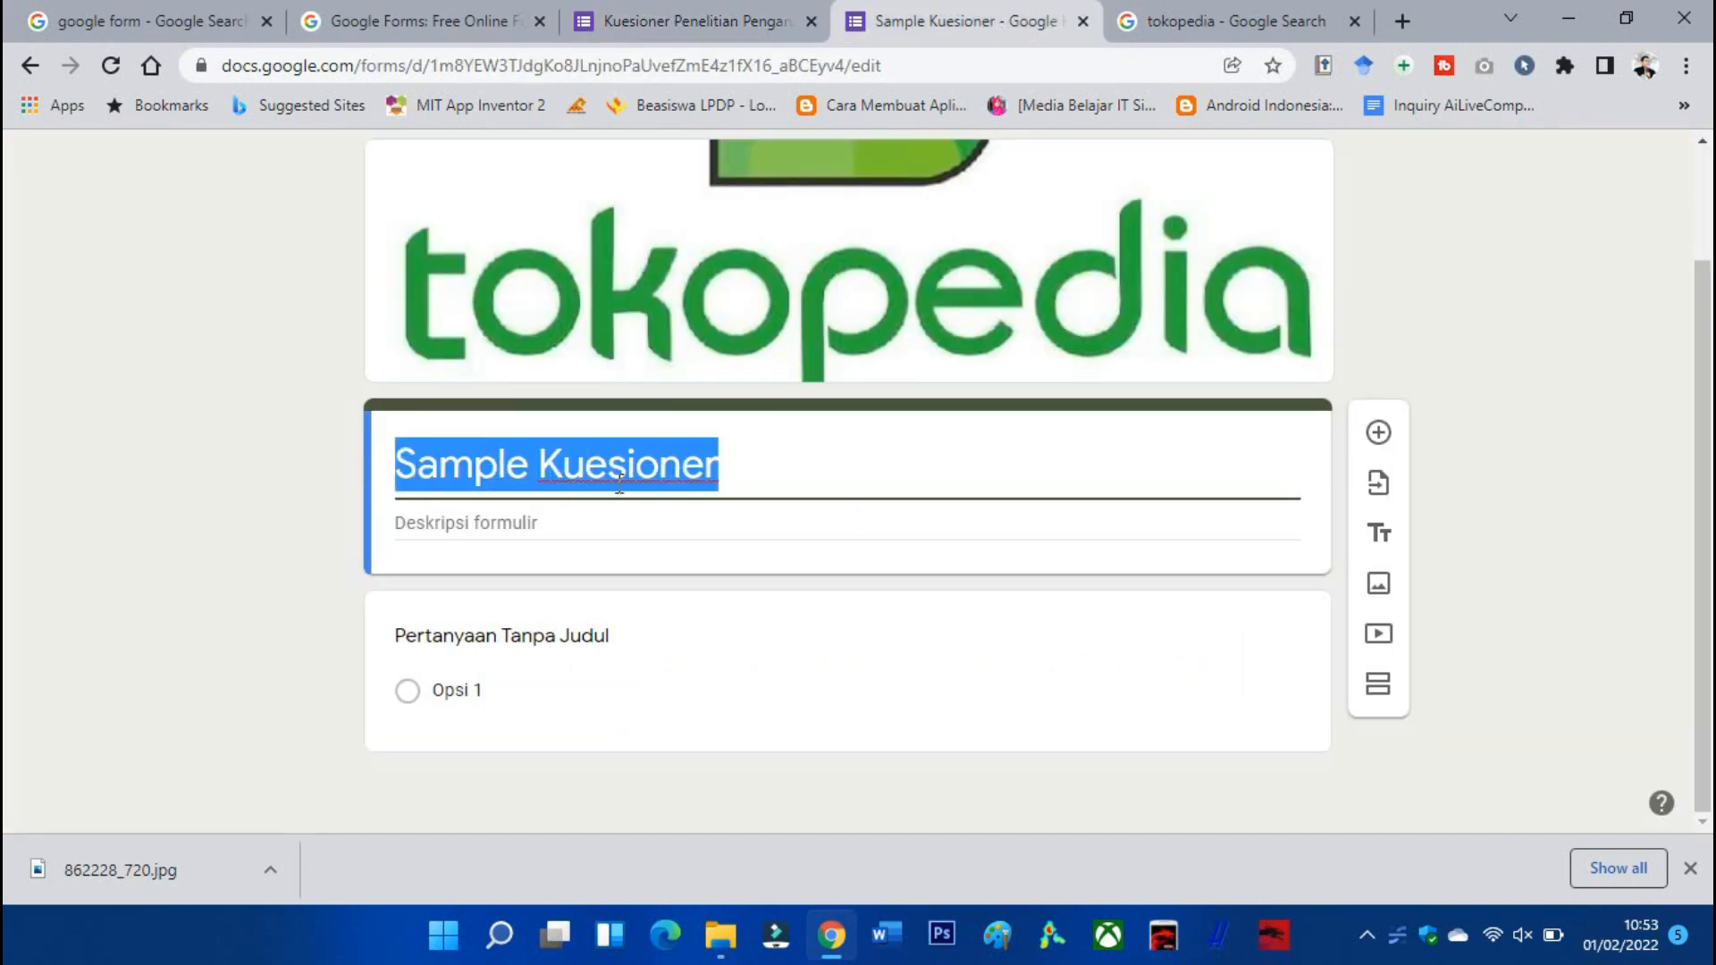
type("Kuesioner Penelitian Pengaruh Promosi, Ulasan Konsumen Dan Harga Terhadap Keputusan Pembelian Konsumen Di Tokopedia Pada Era Revolusi Industri 4.0.")
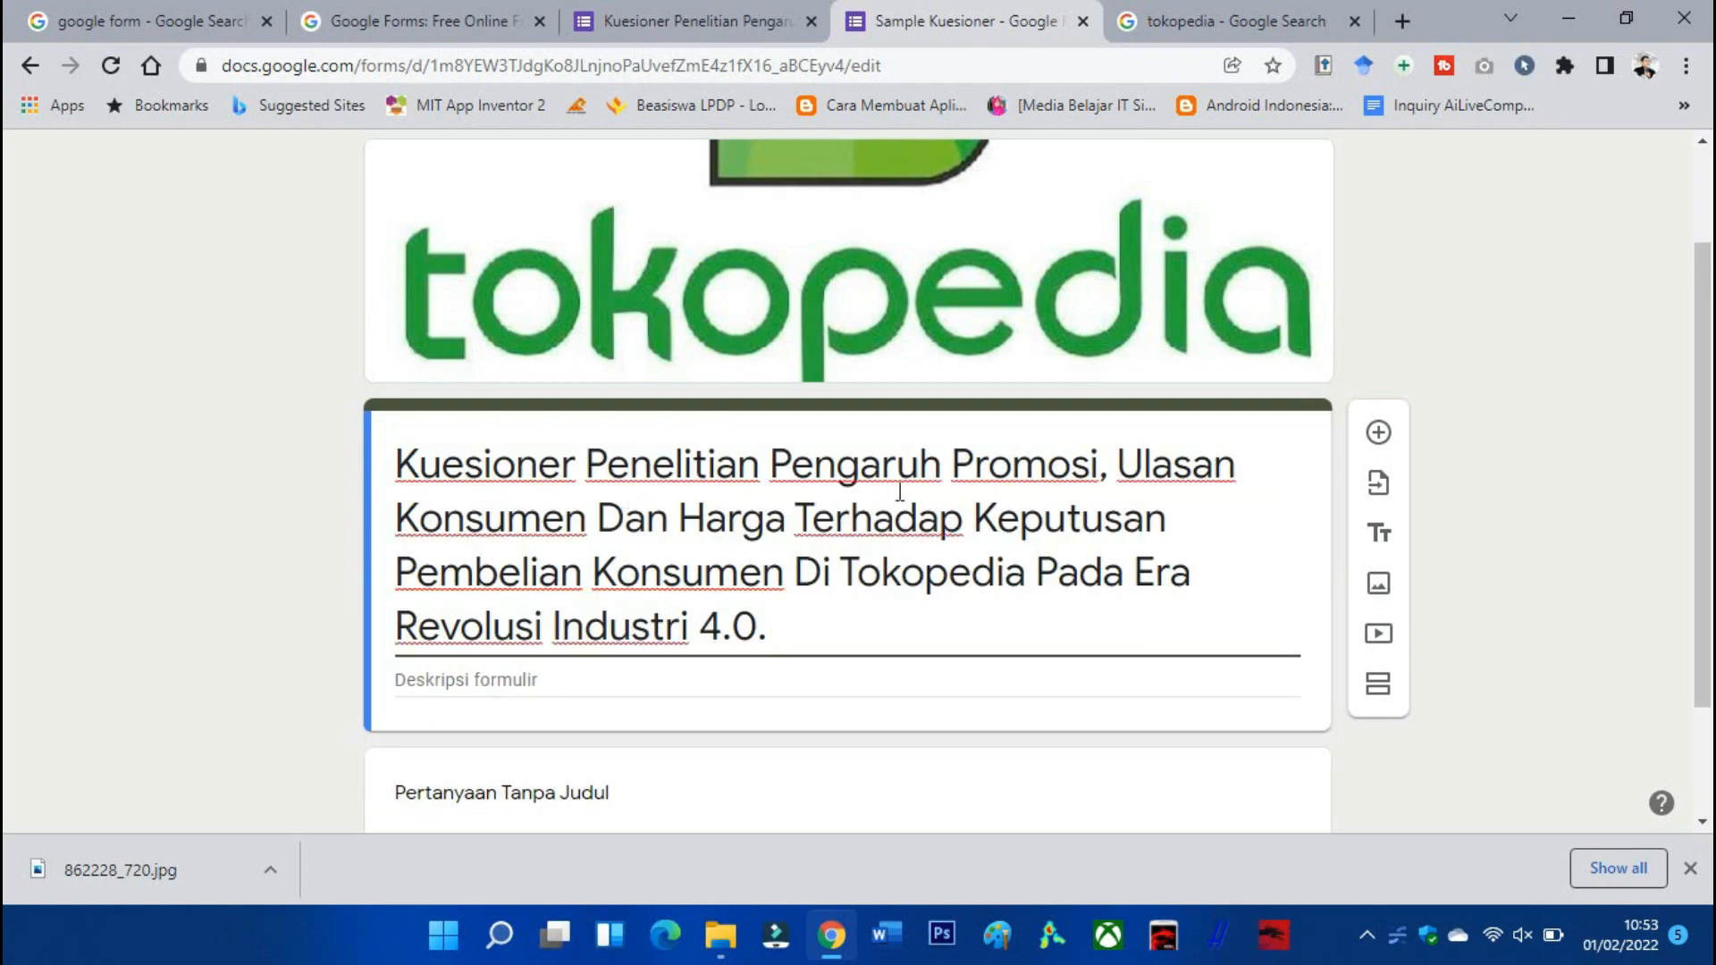
Select the published questionnaire's introduction text down to the signature.
left_click(715, 9)
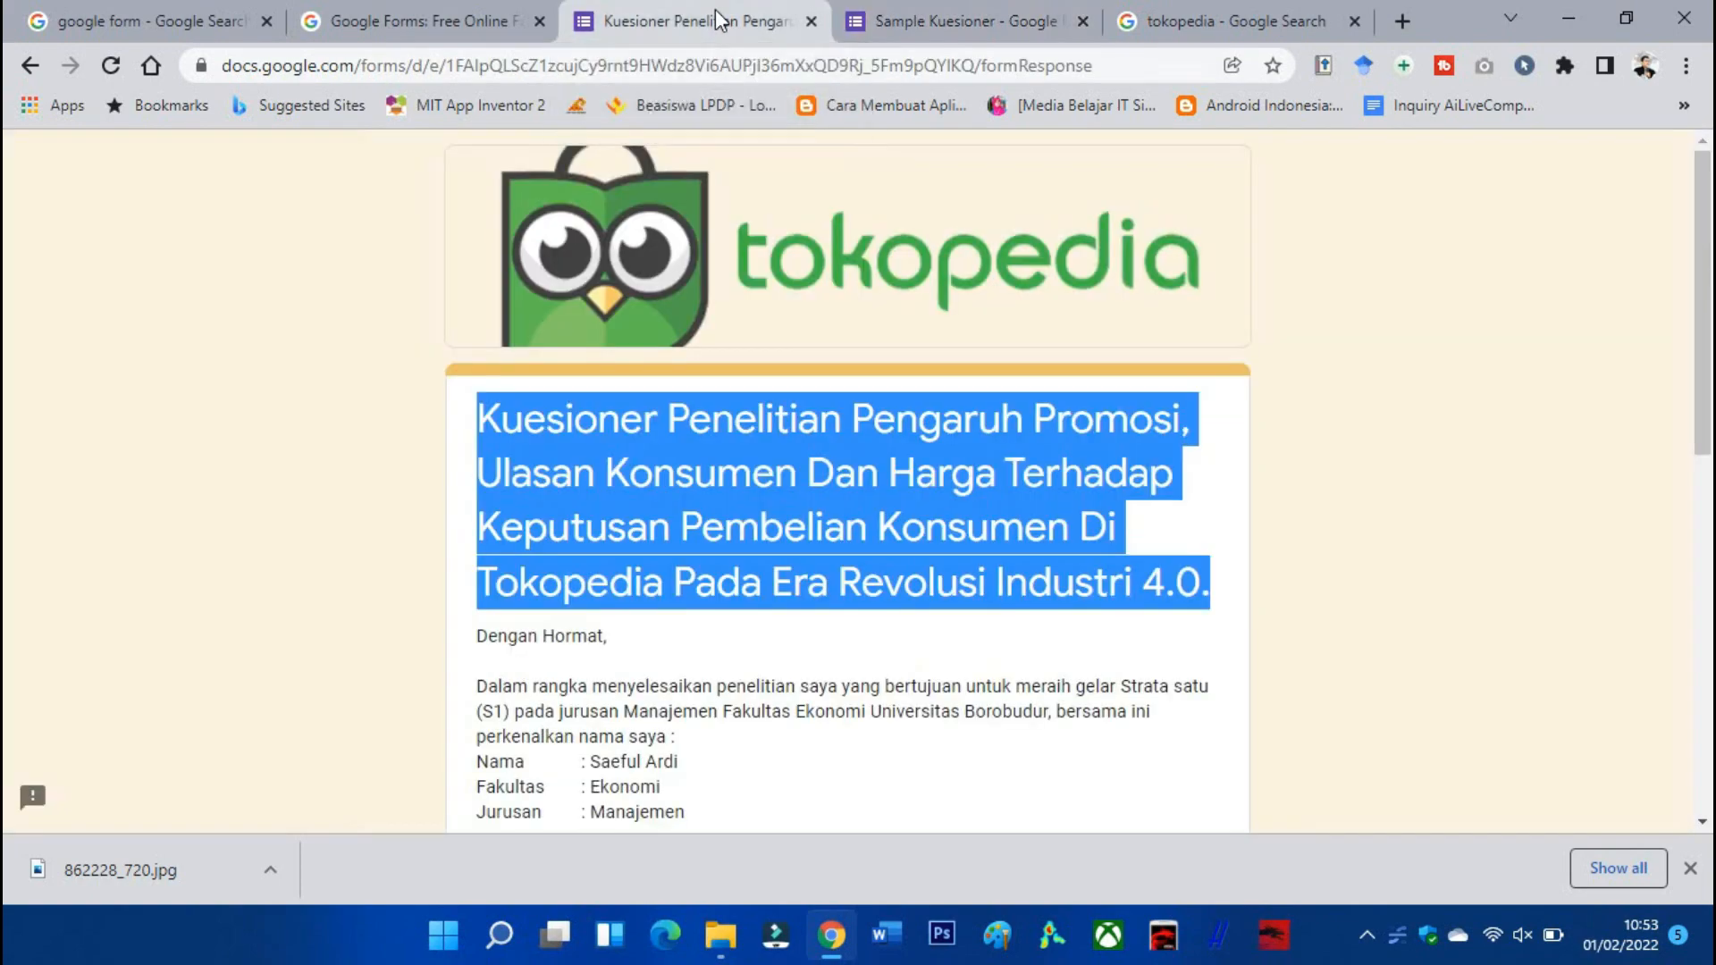
scroll(550, 327, "down", 4)
left_click_drag(481, 259, 664, 501)
scroll(664, 500, "down", 5)
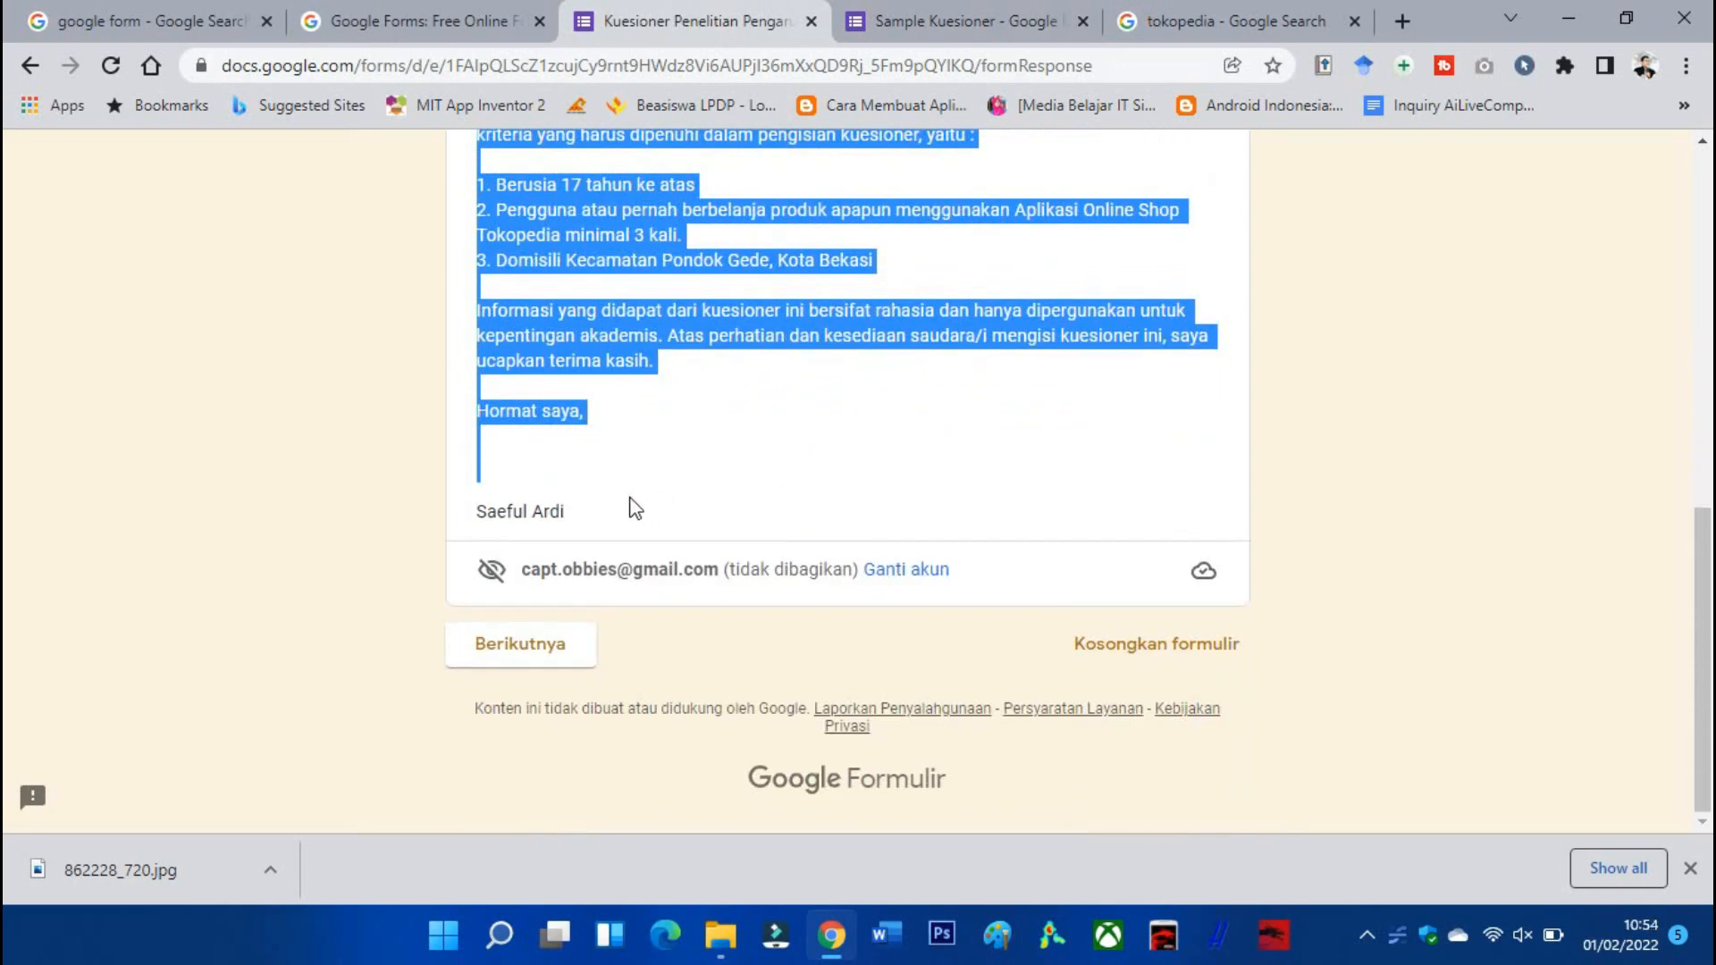
left_click(935, 18)
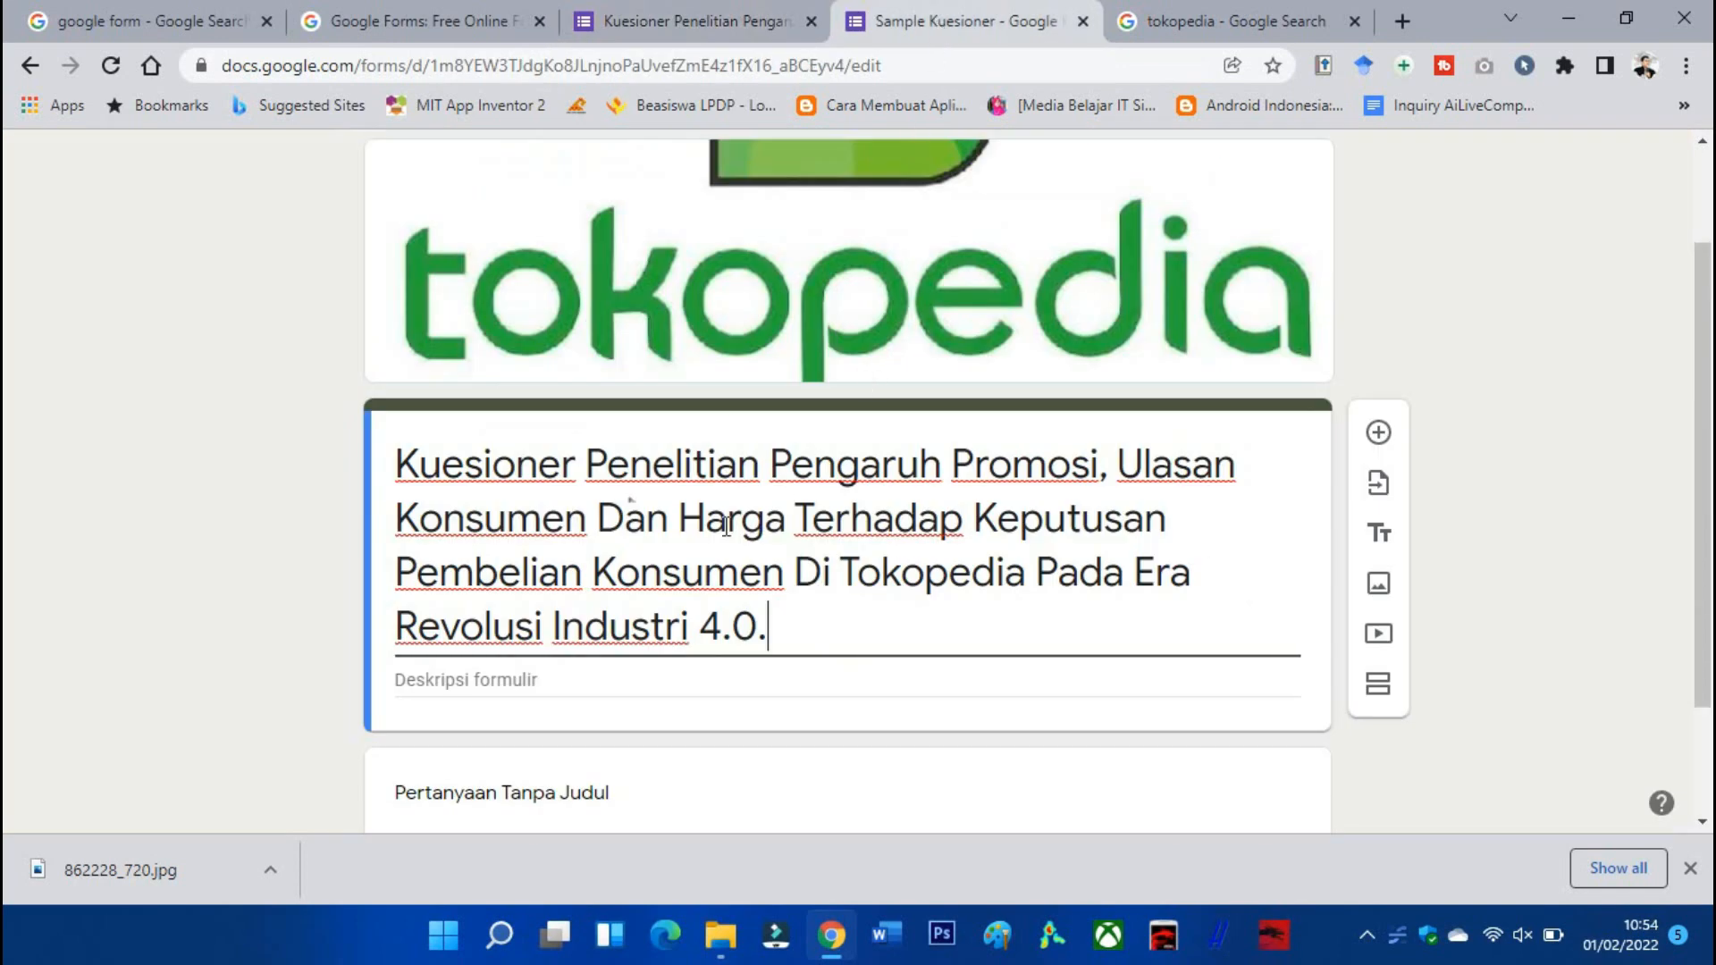
scroll(551, 521, "down", 2)
left_click(572, 526)
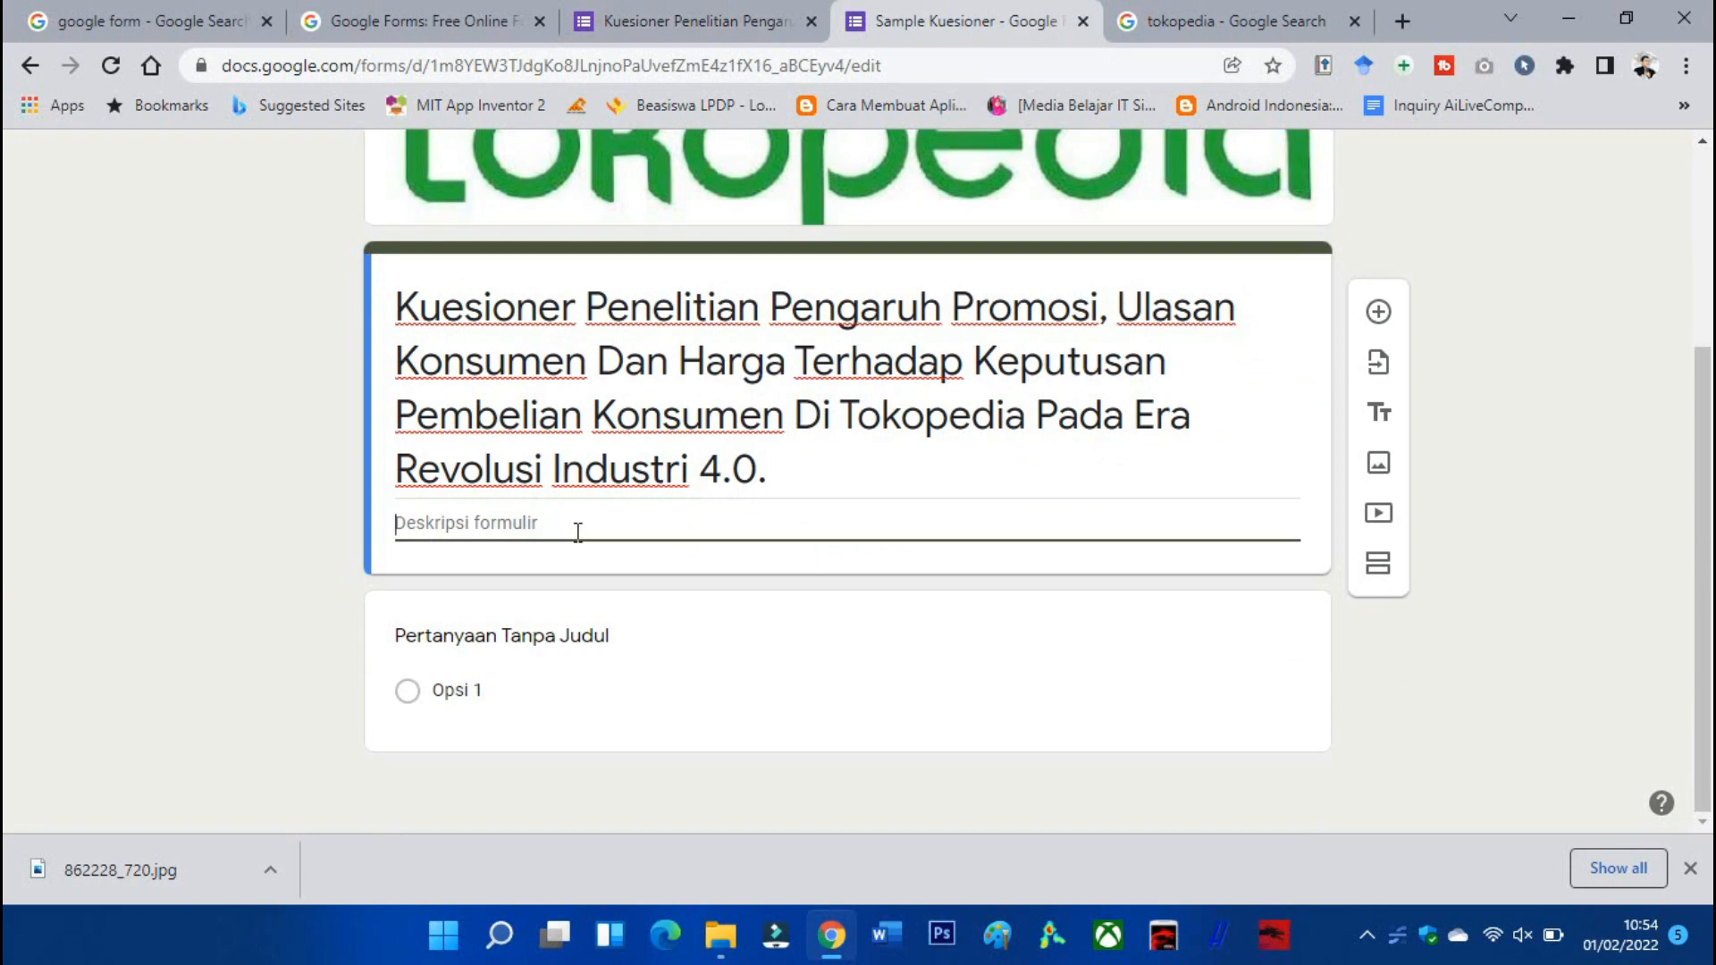
key("ctrl+v")
scroll(626, 532, "up", 4)
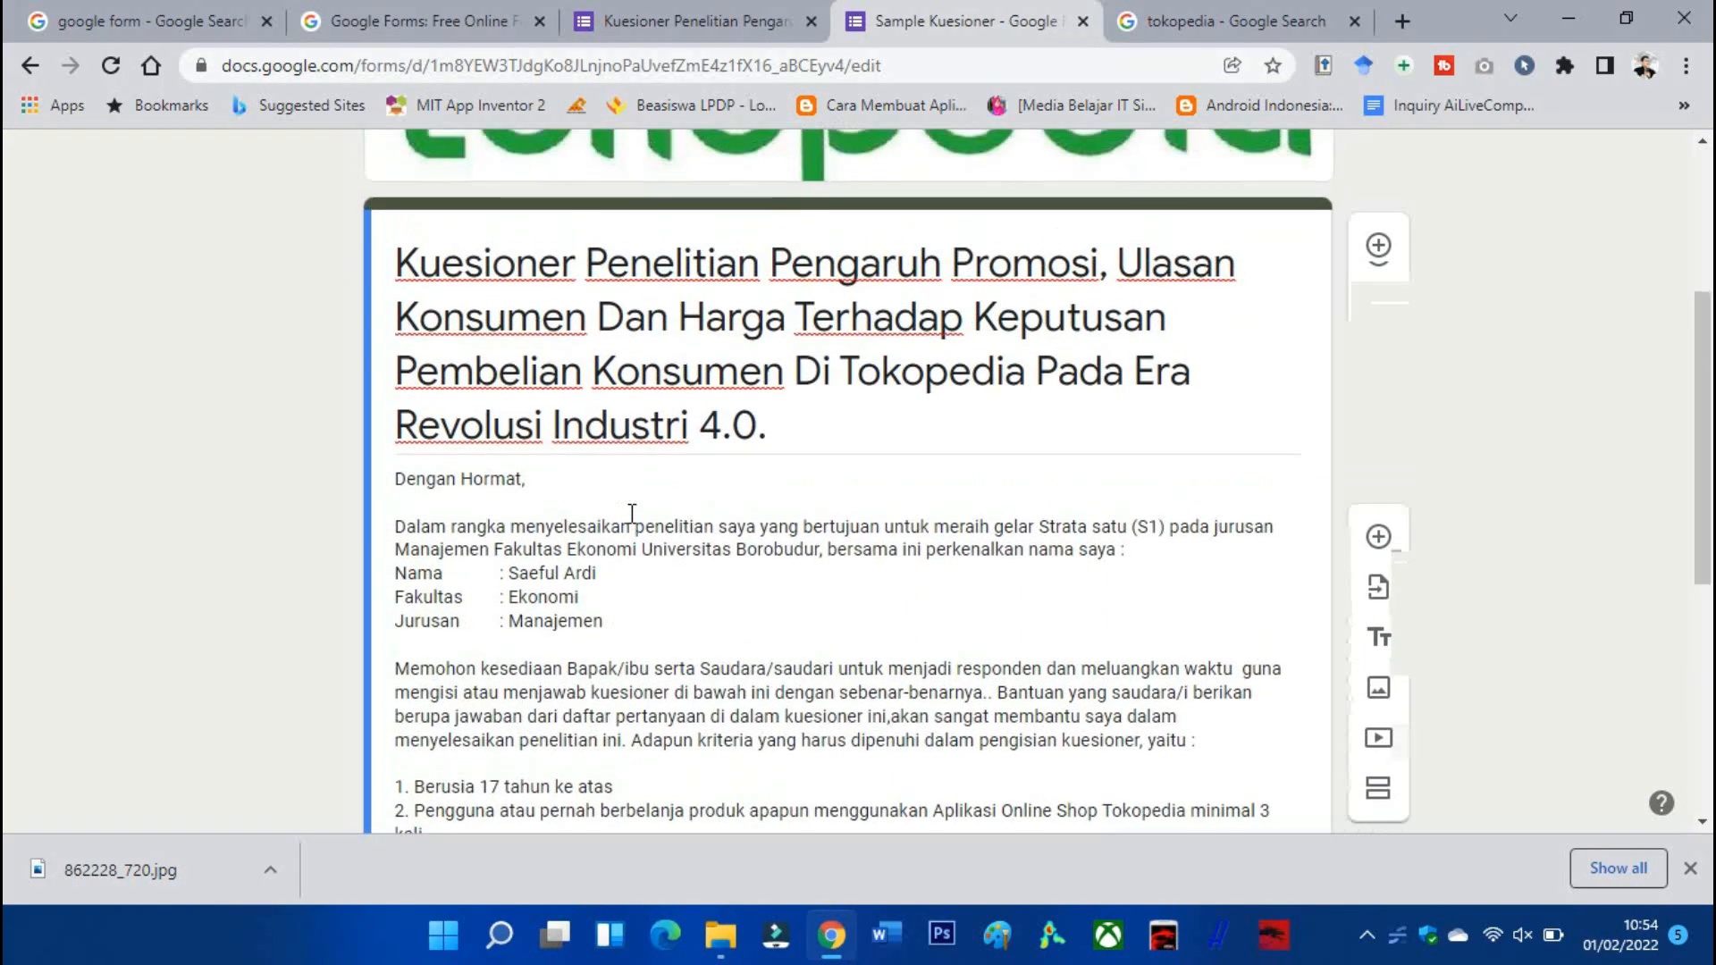
left_click_drag(638, 570, 507, 573)
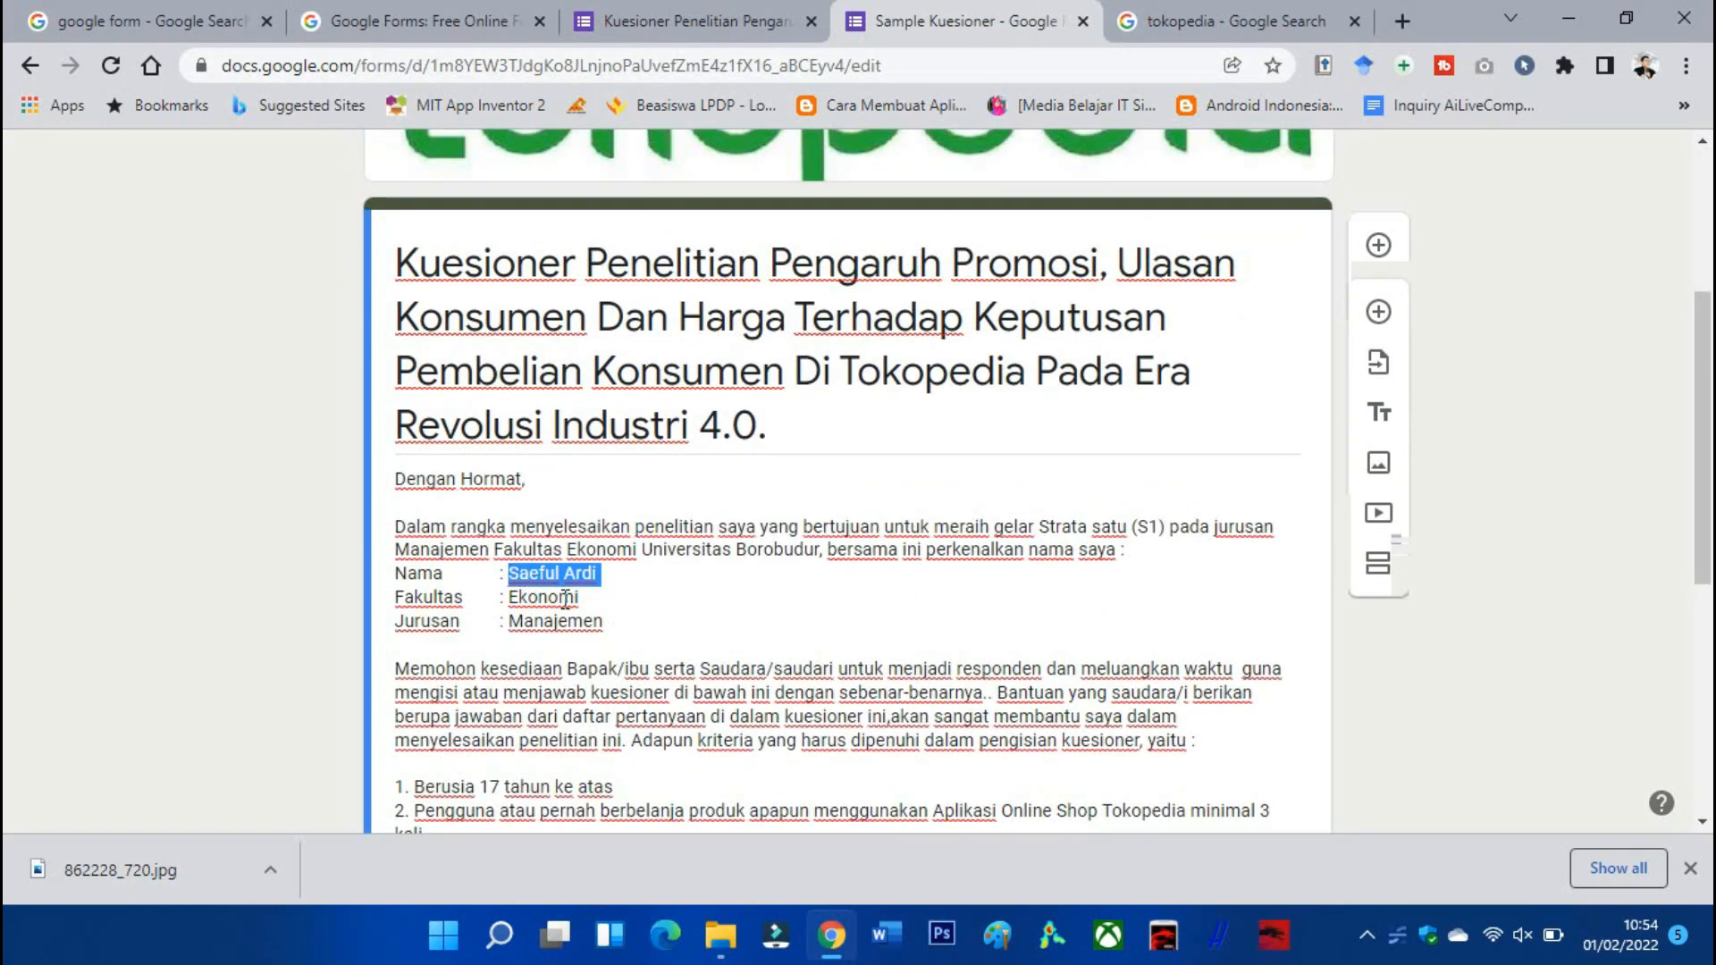
scroll(706, 471, "down", 5)
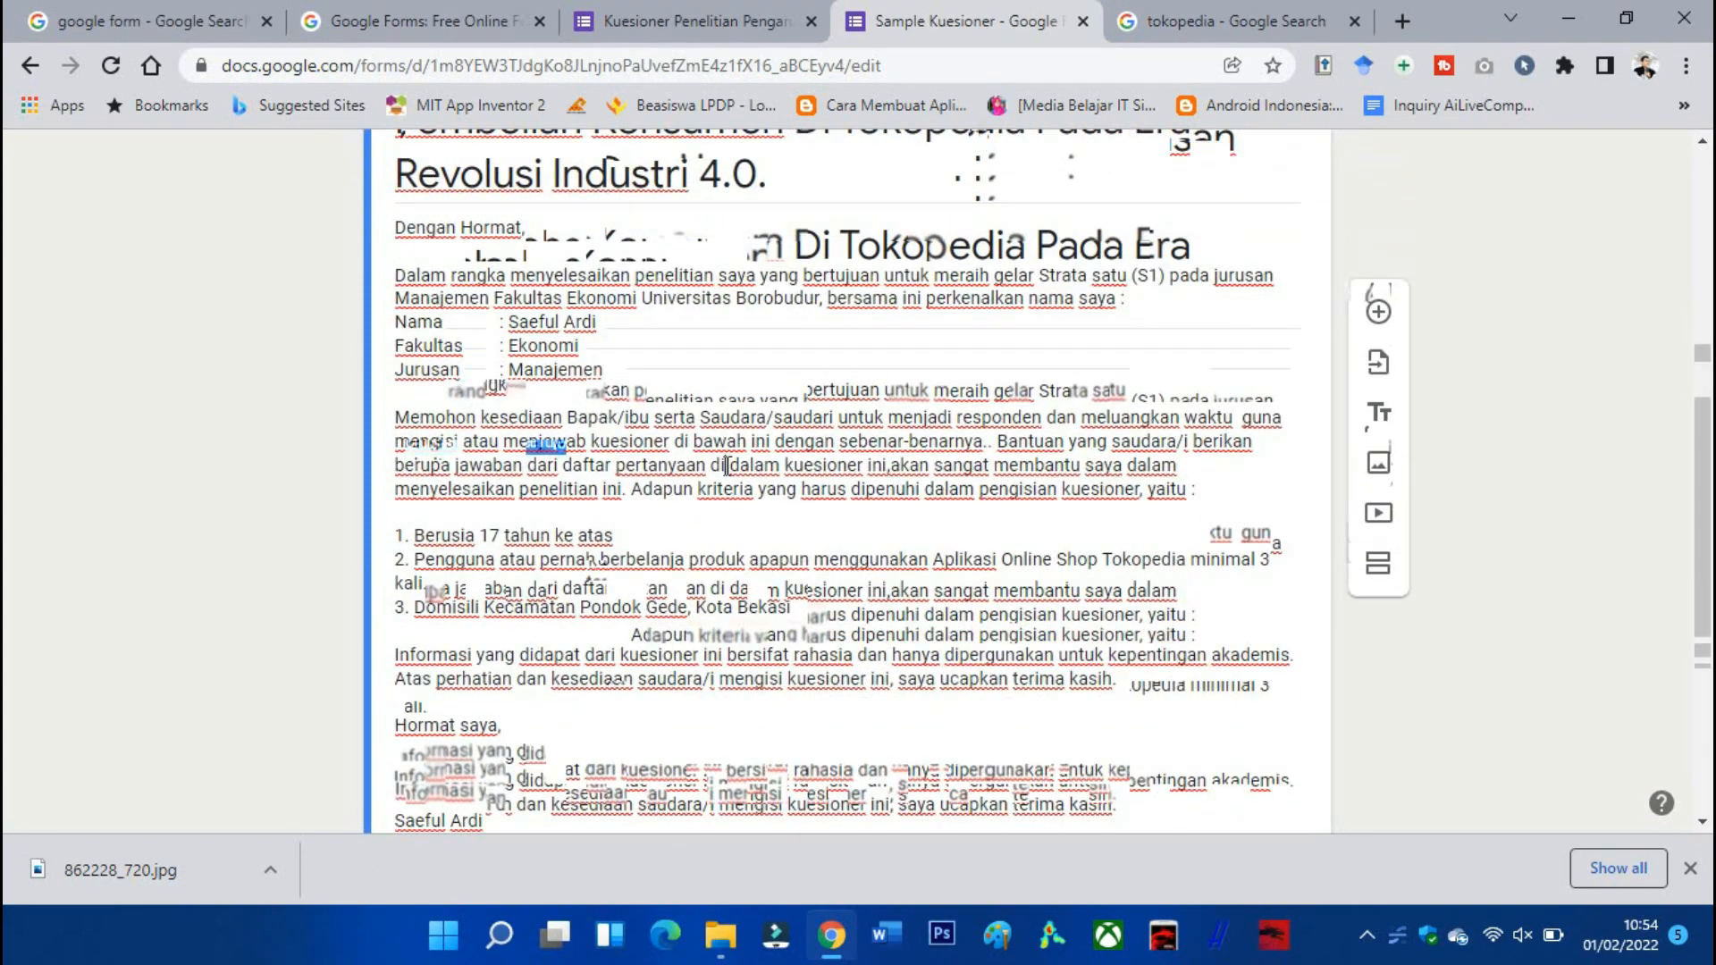
scroll(726, 464, "up", 5)
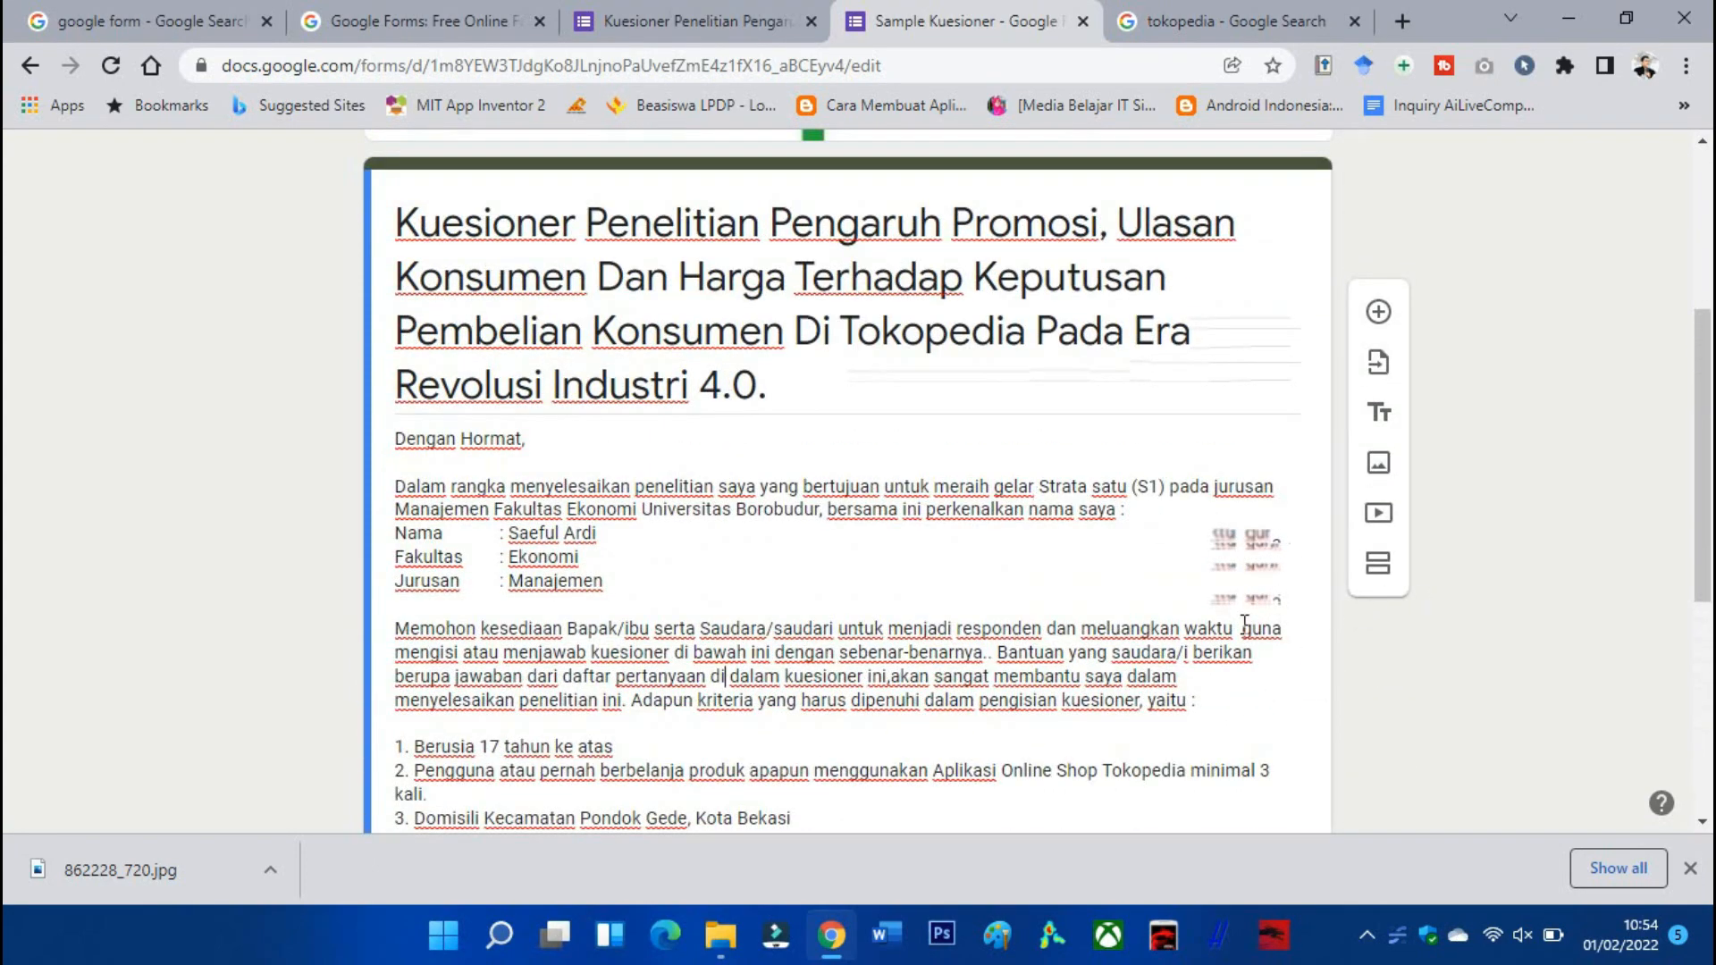
scroll(1244, 620, "down", 2)
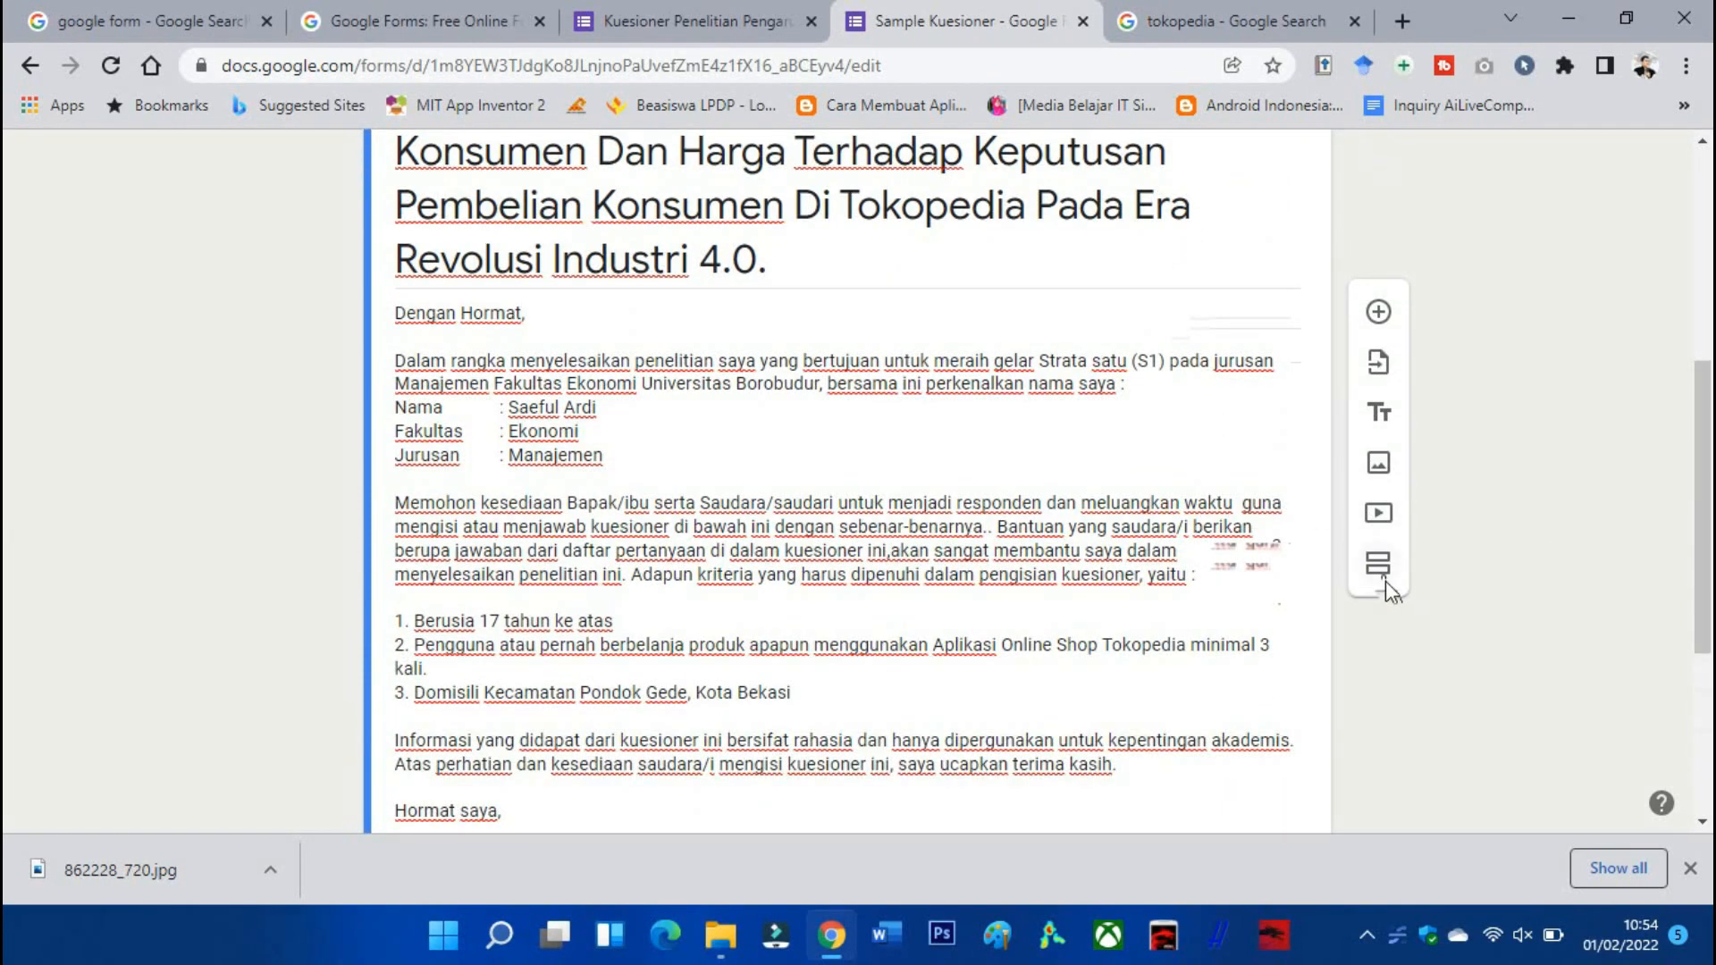
Insert a new section with 'Tambahkan bagian' below the introduction section.
left_click(1382, 575)
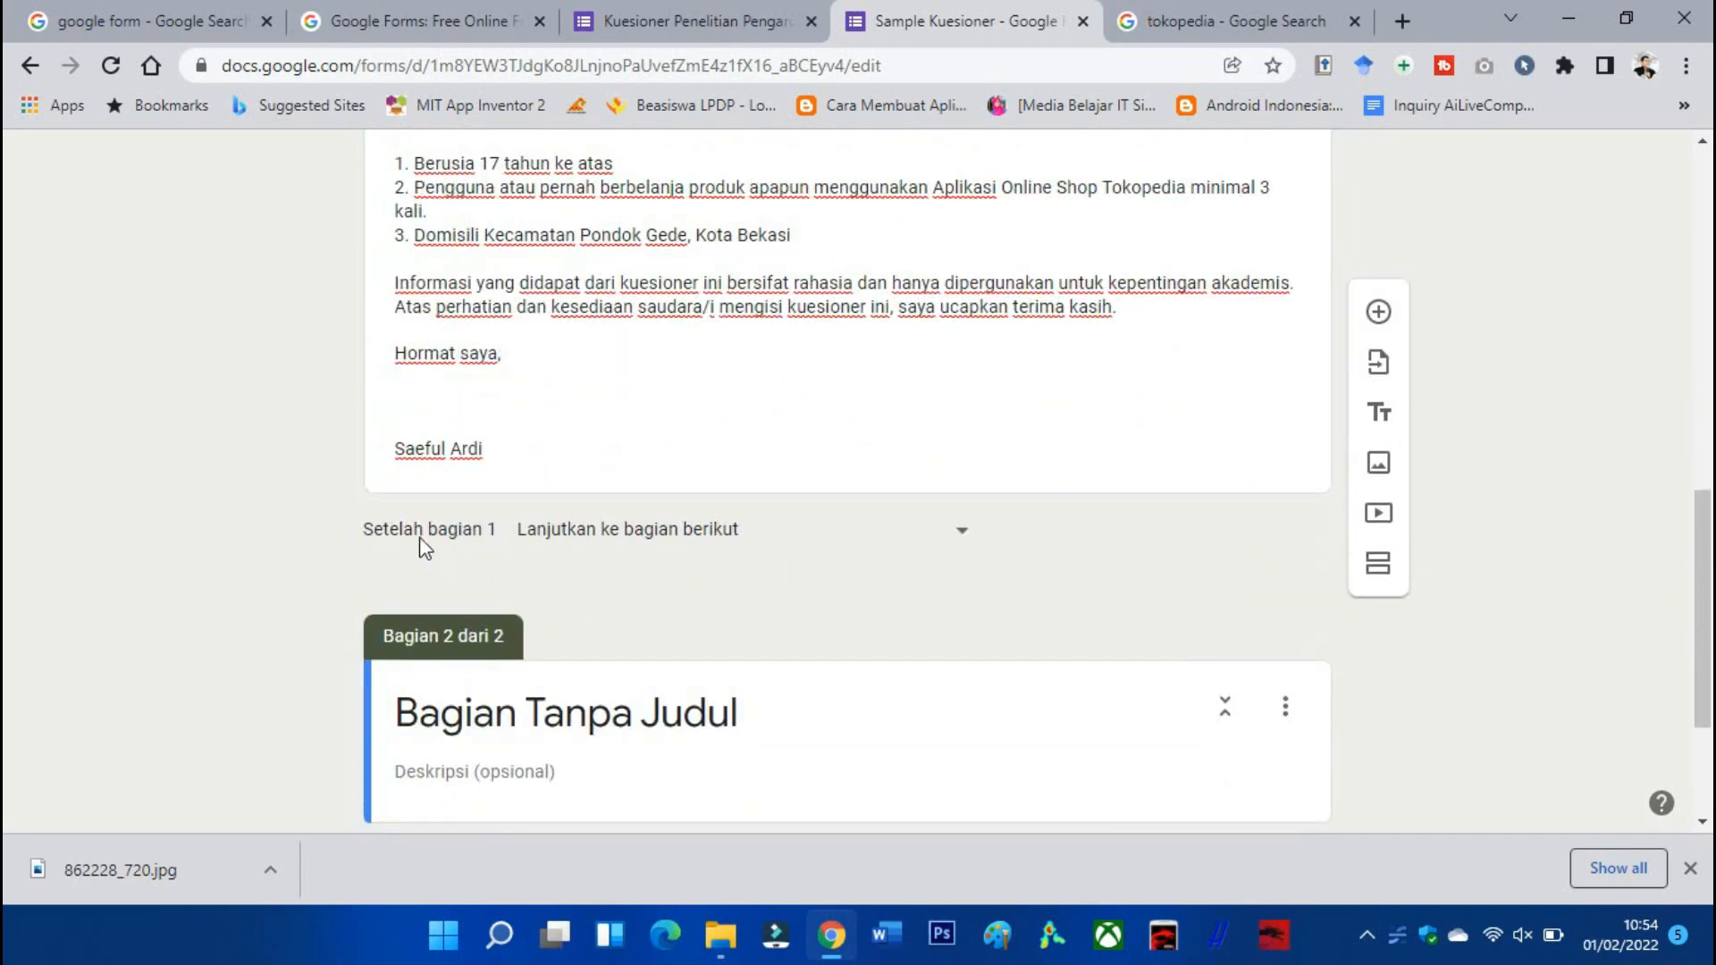
scroll(594, 555, "down", 2)
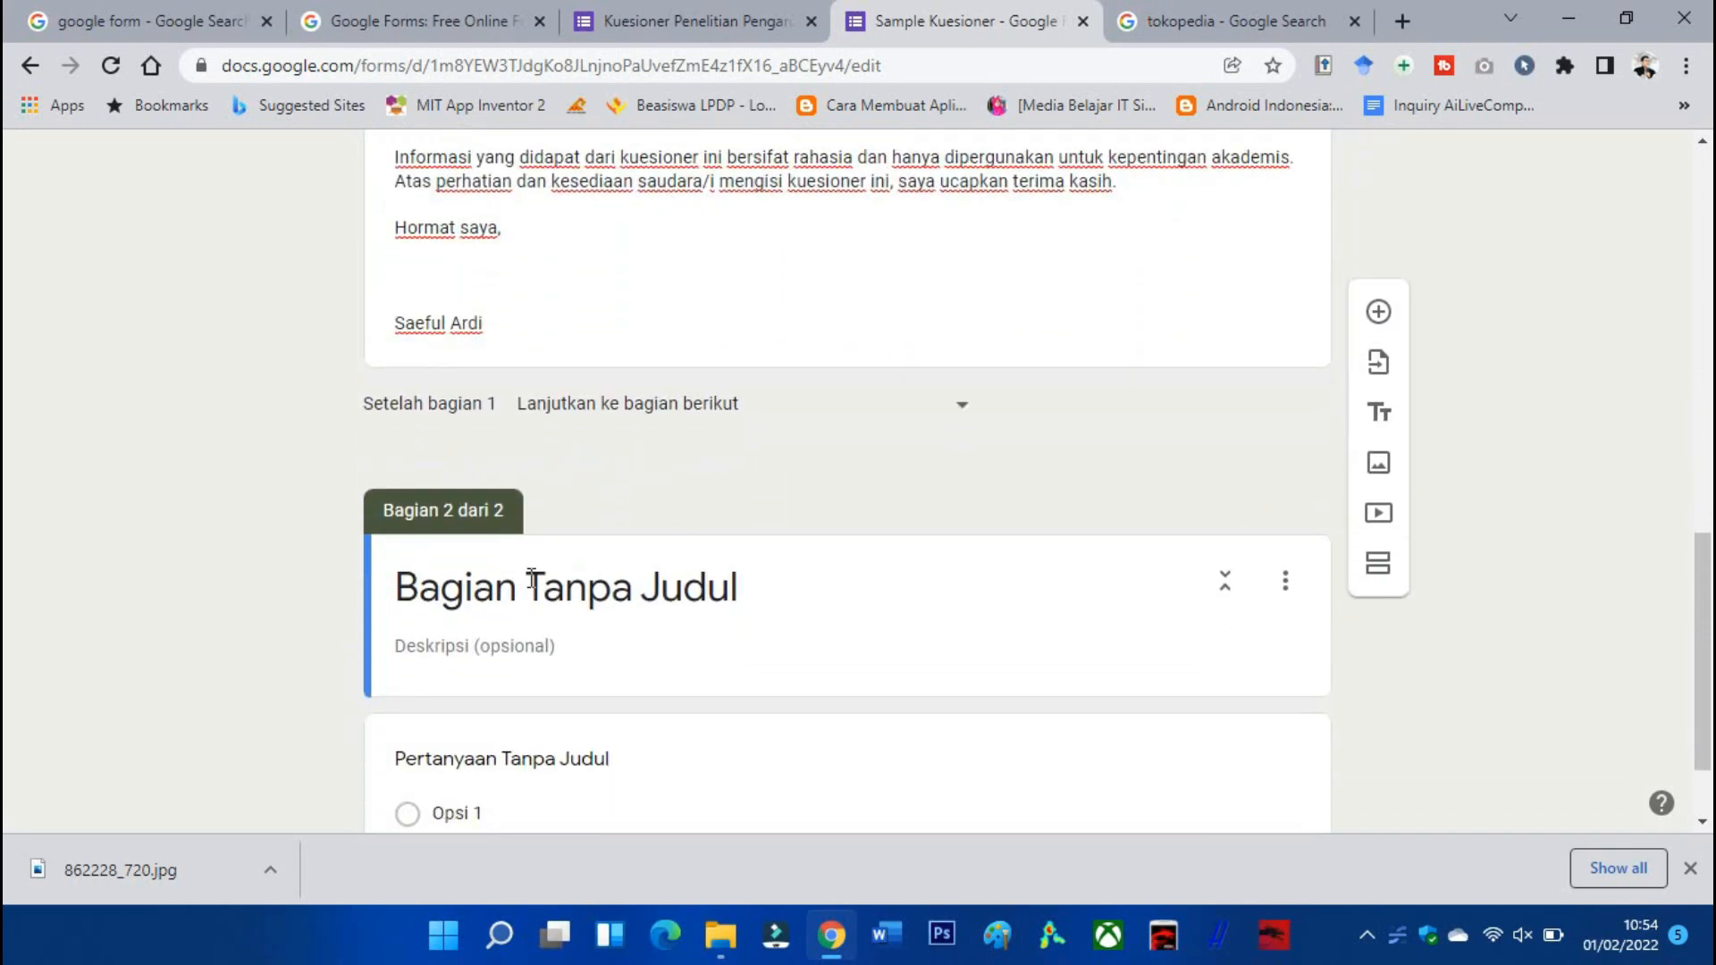
scroll(491, 633, "up", 9)
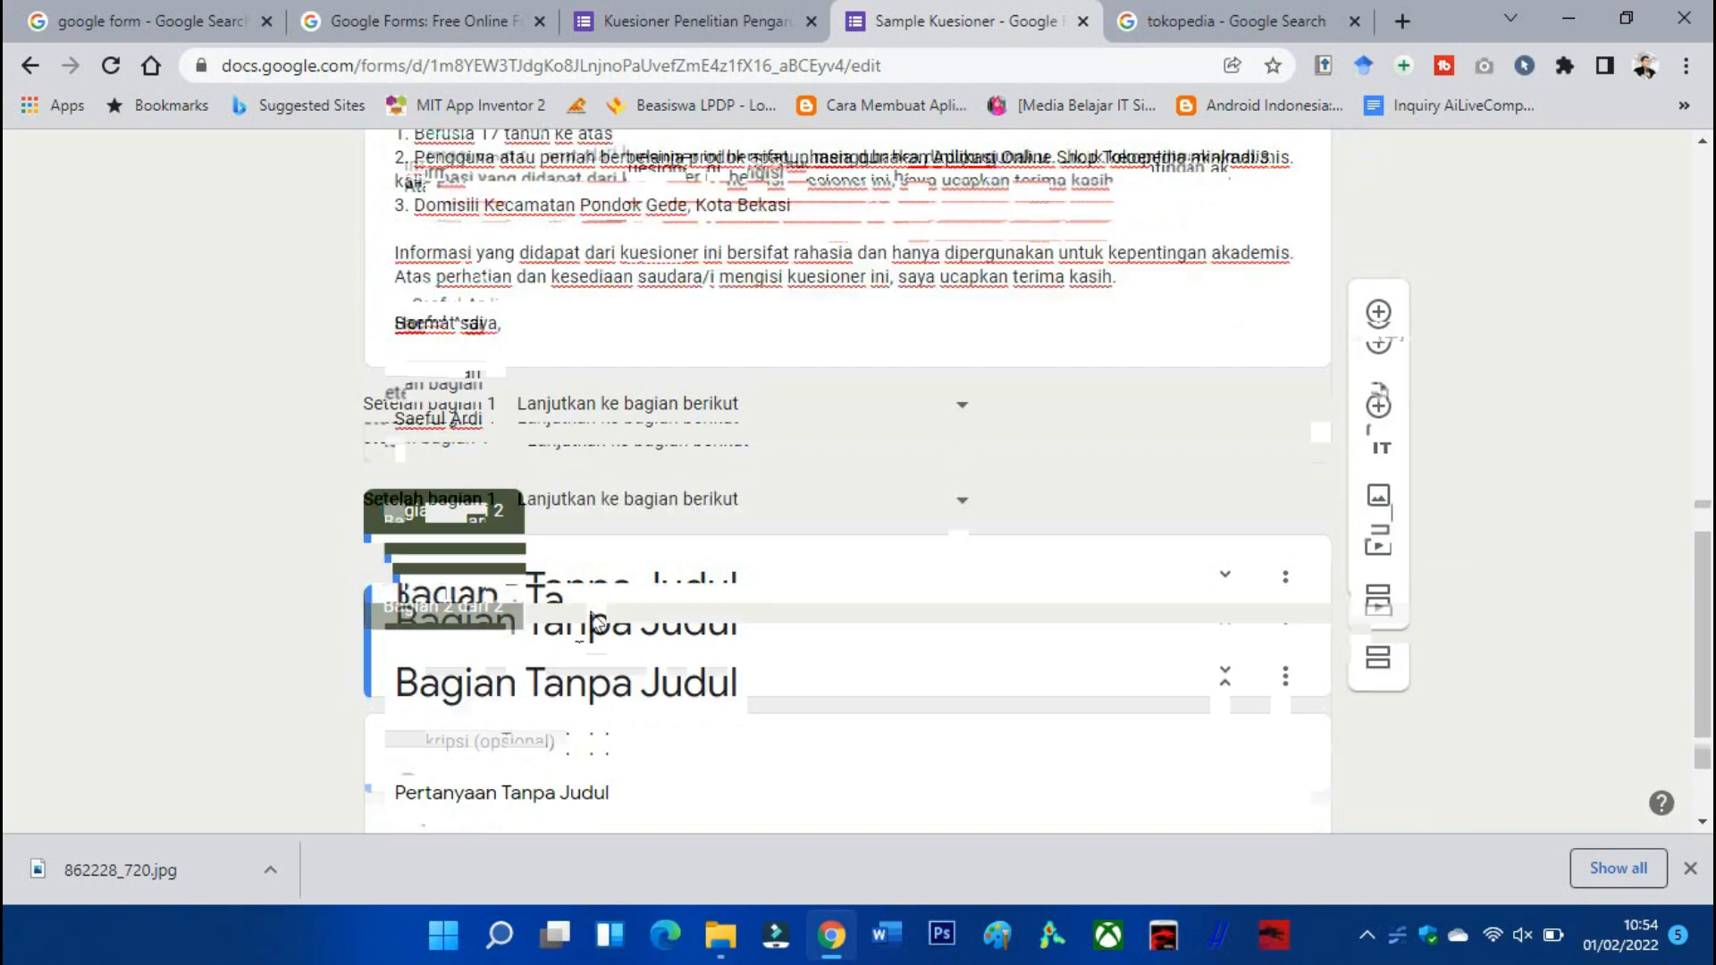
scroll(744, 561, "up", 5)
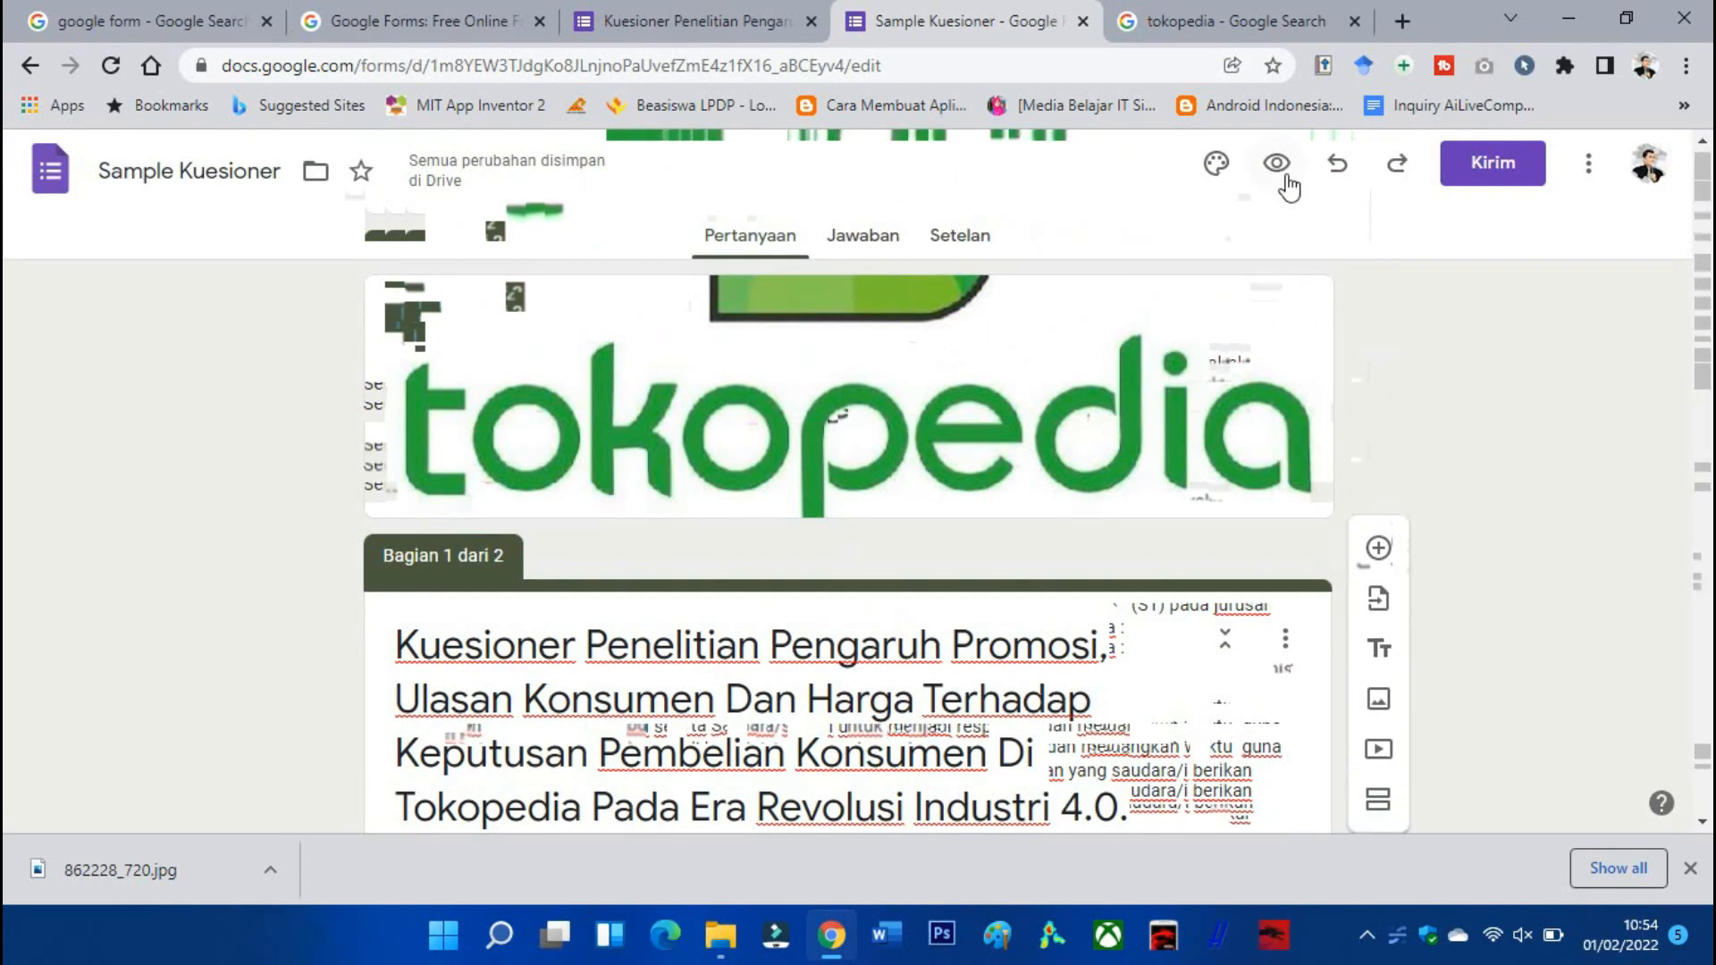
left_click(1286, 177)
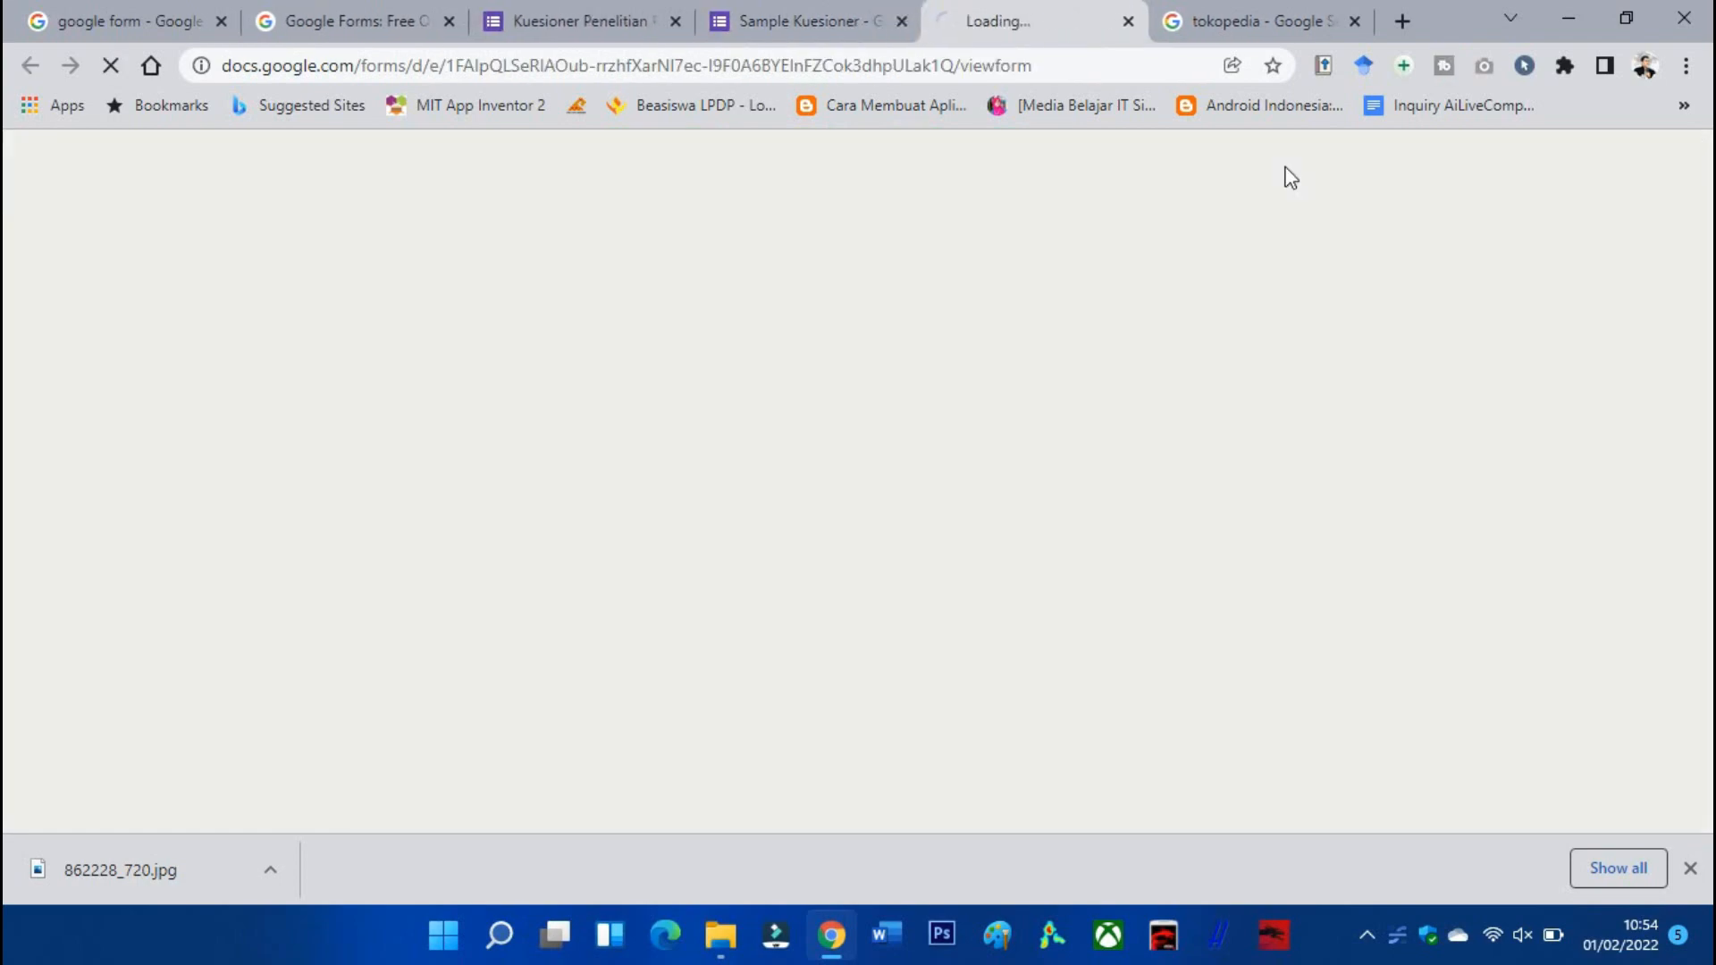
scroll(1286, 185, "down", 1)
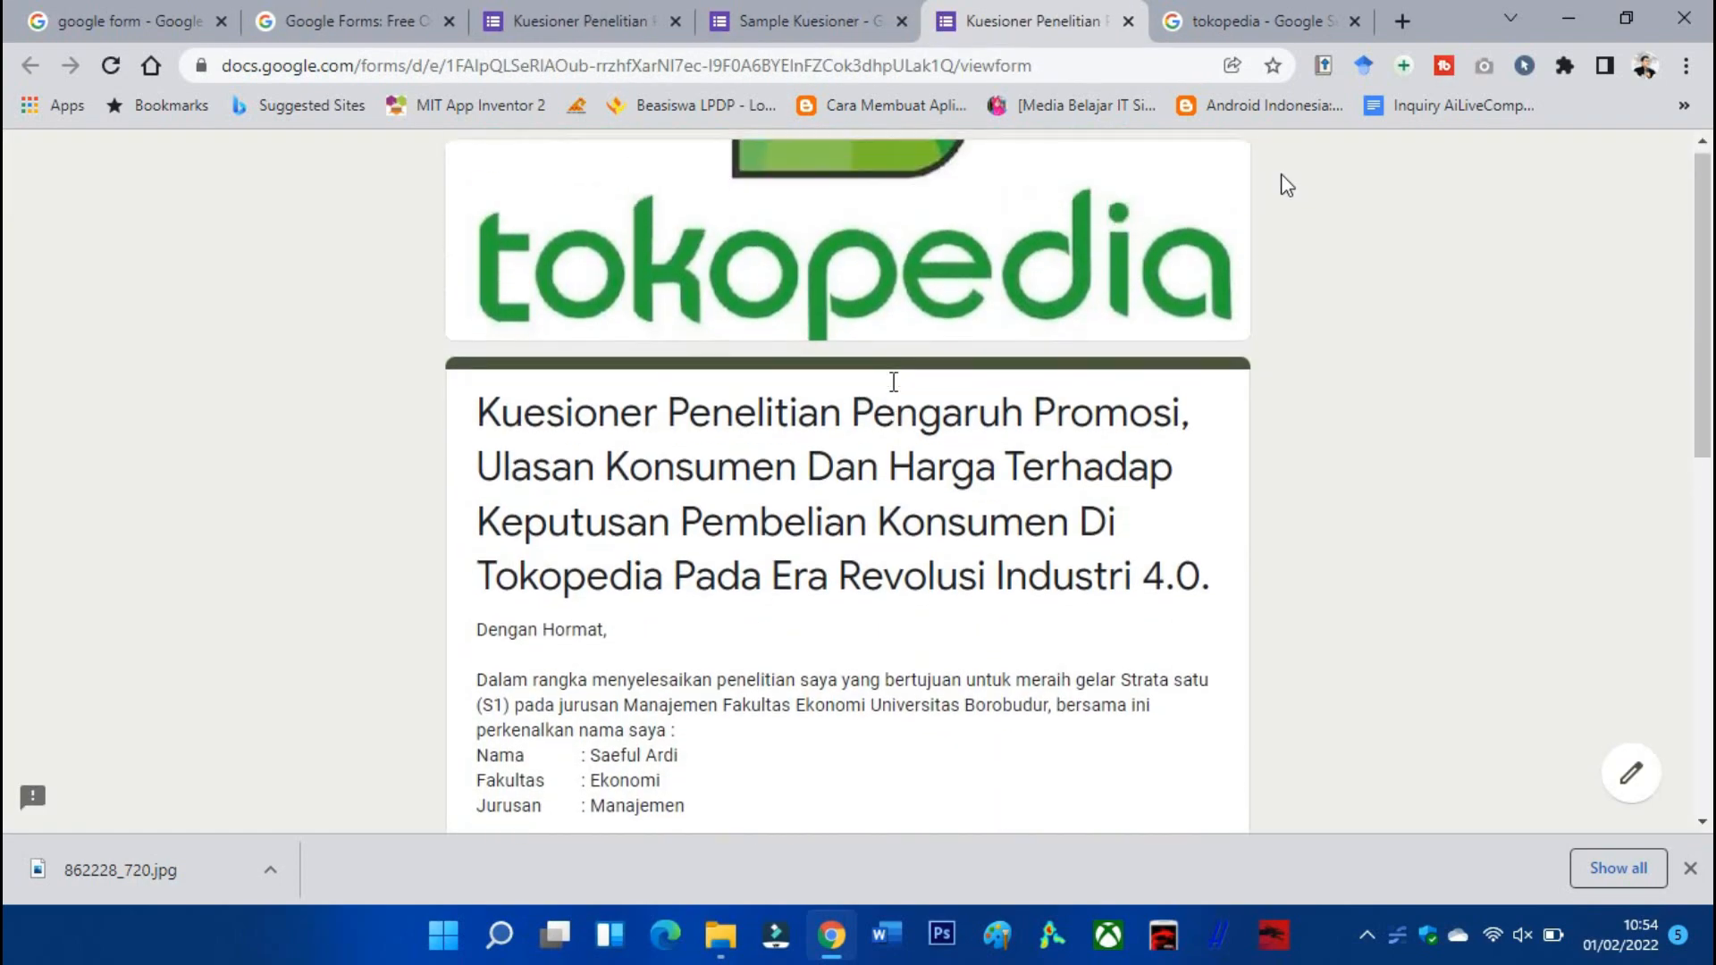
scroll(1285, 185, "down", 9)
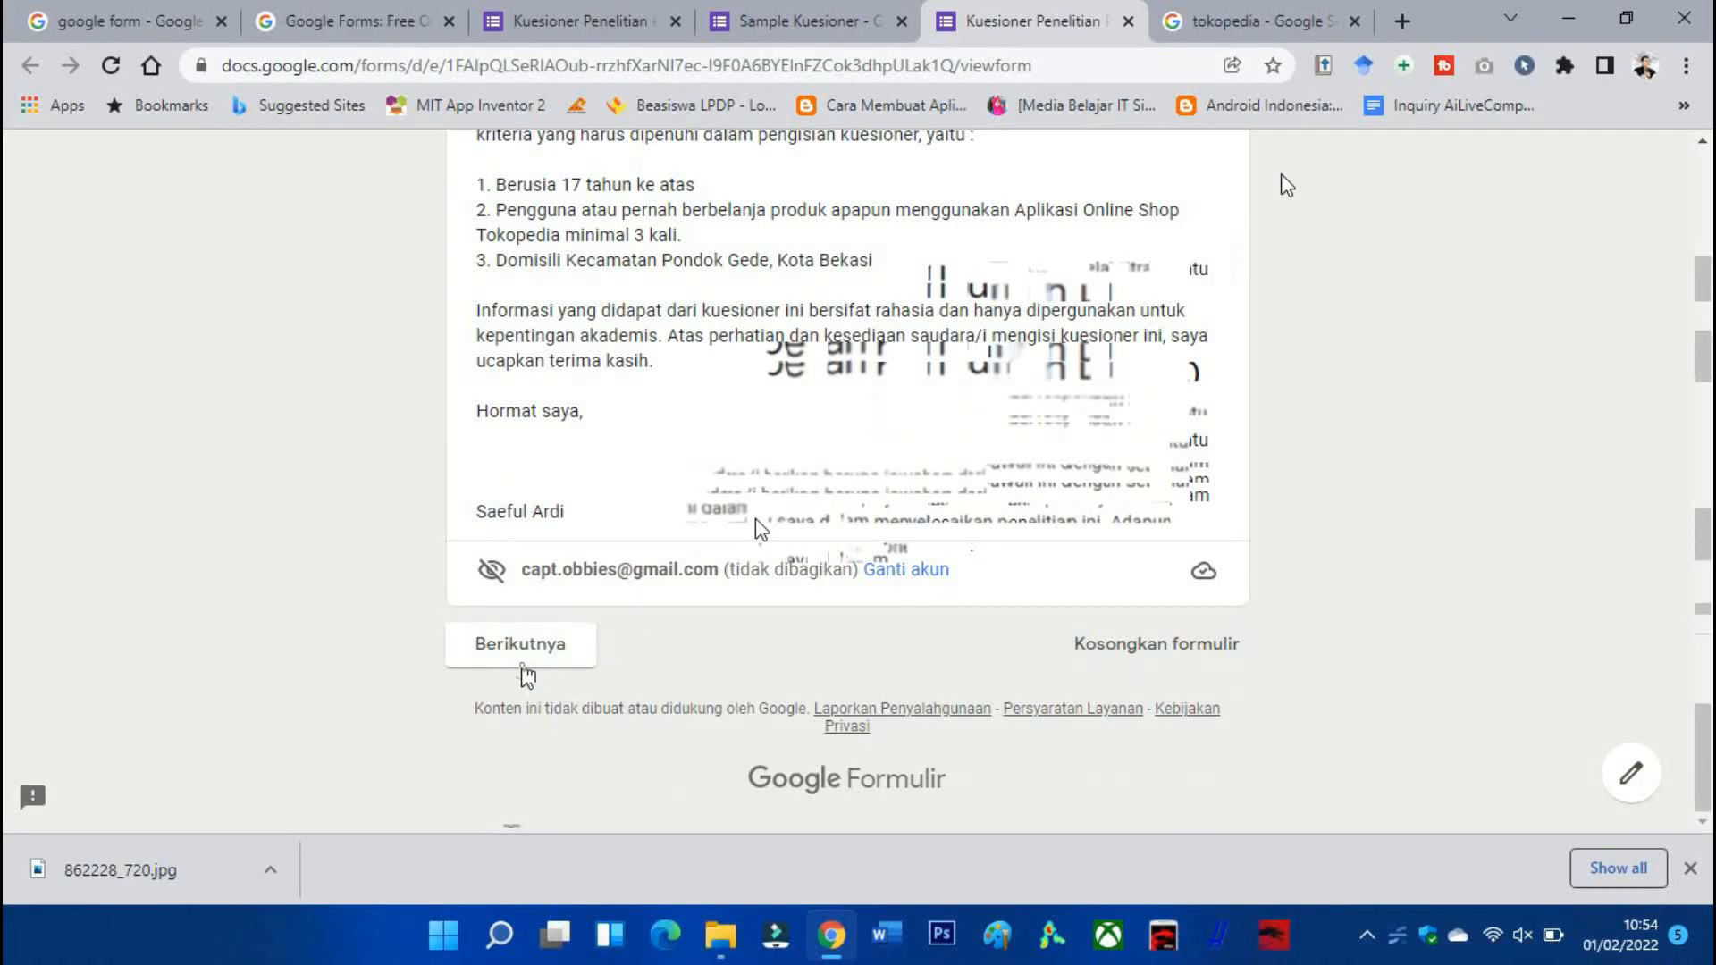
left_click(809, 20)
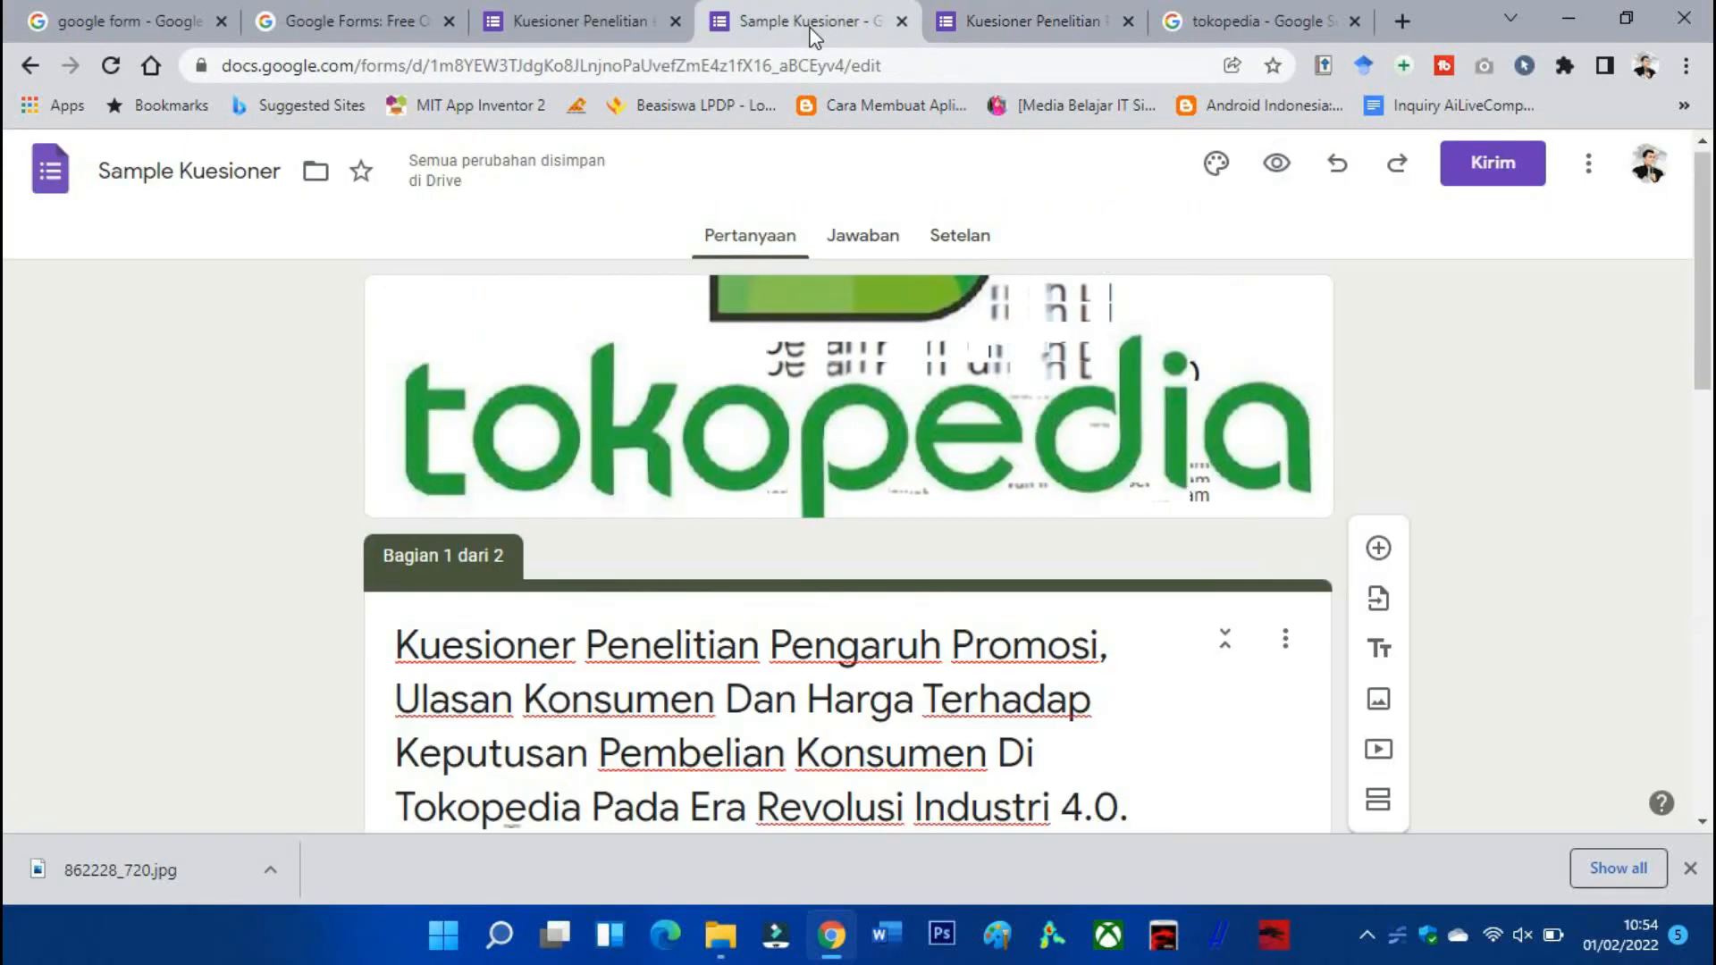
left_click(983, 25)
left_click(1128, 21)
scroll(862, 292, "down", 5)
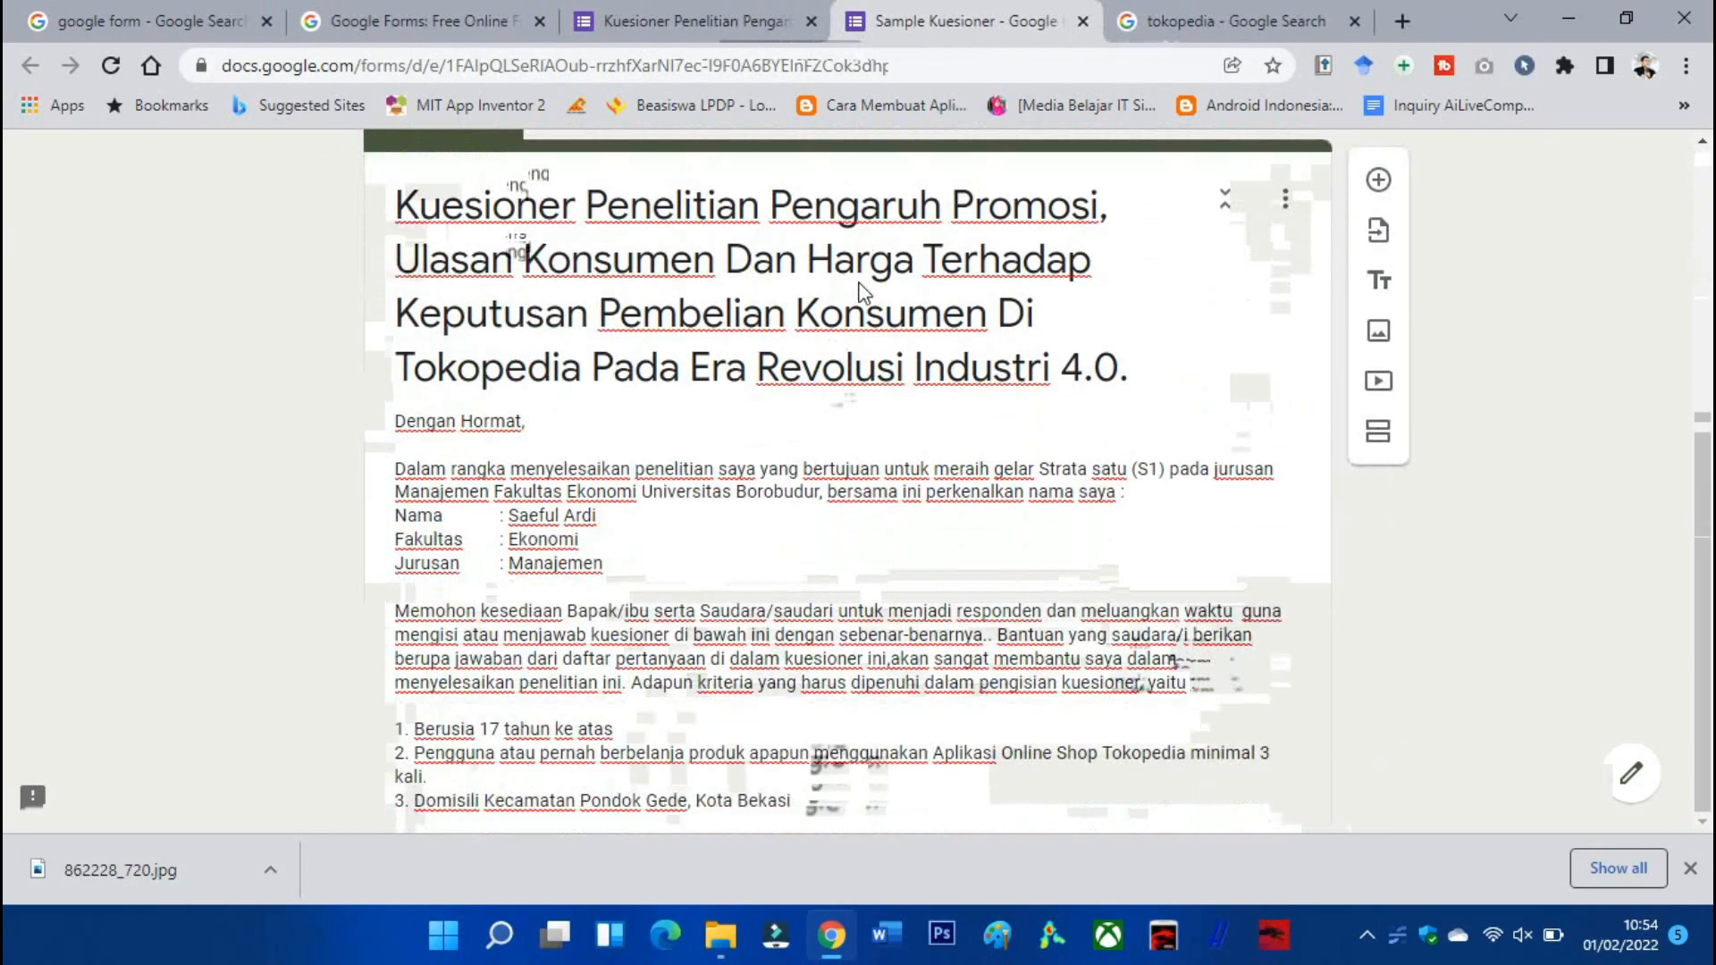
left_click(1690, 868)
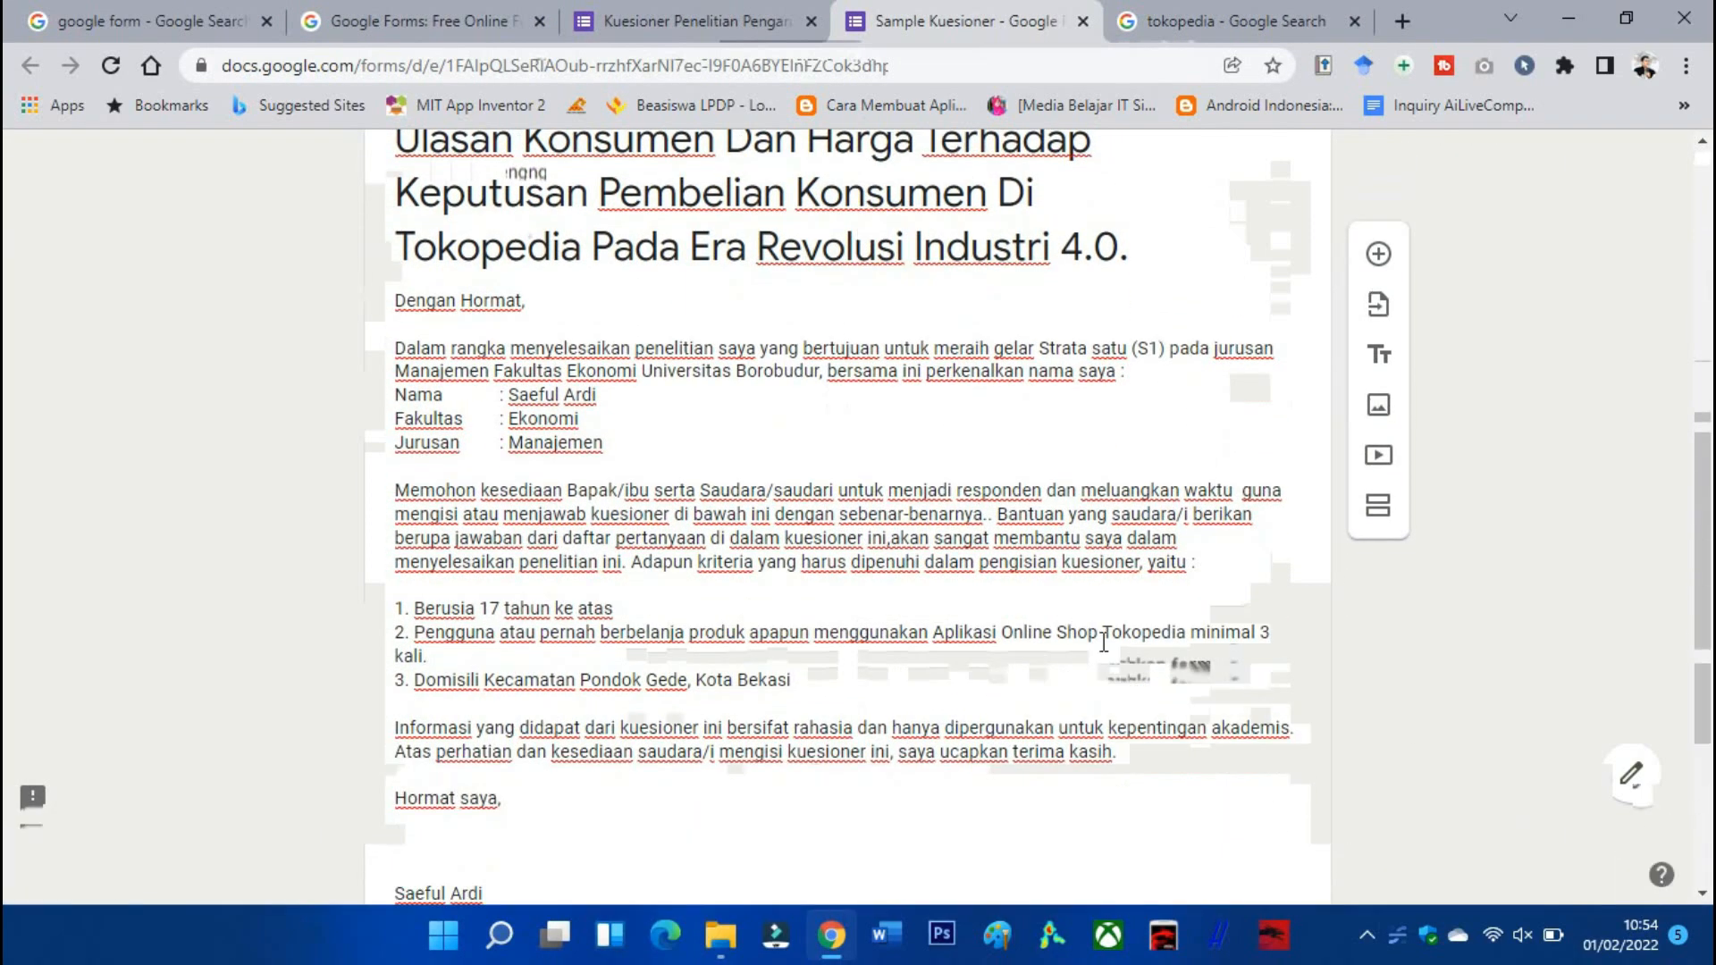
scroll(1104, 642, "down", 6)
left_click(574, 503)
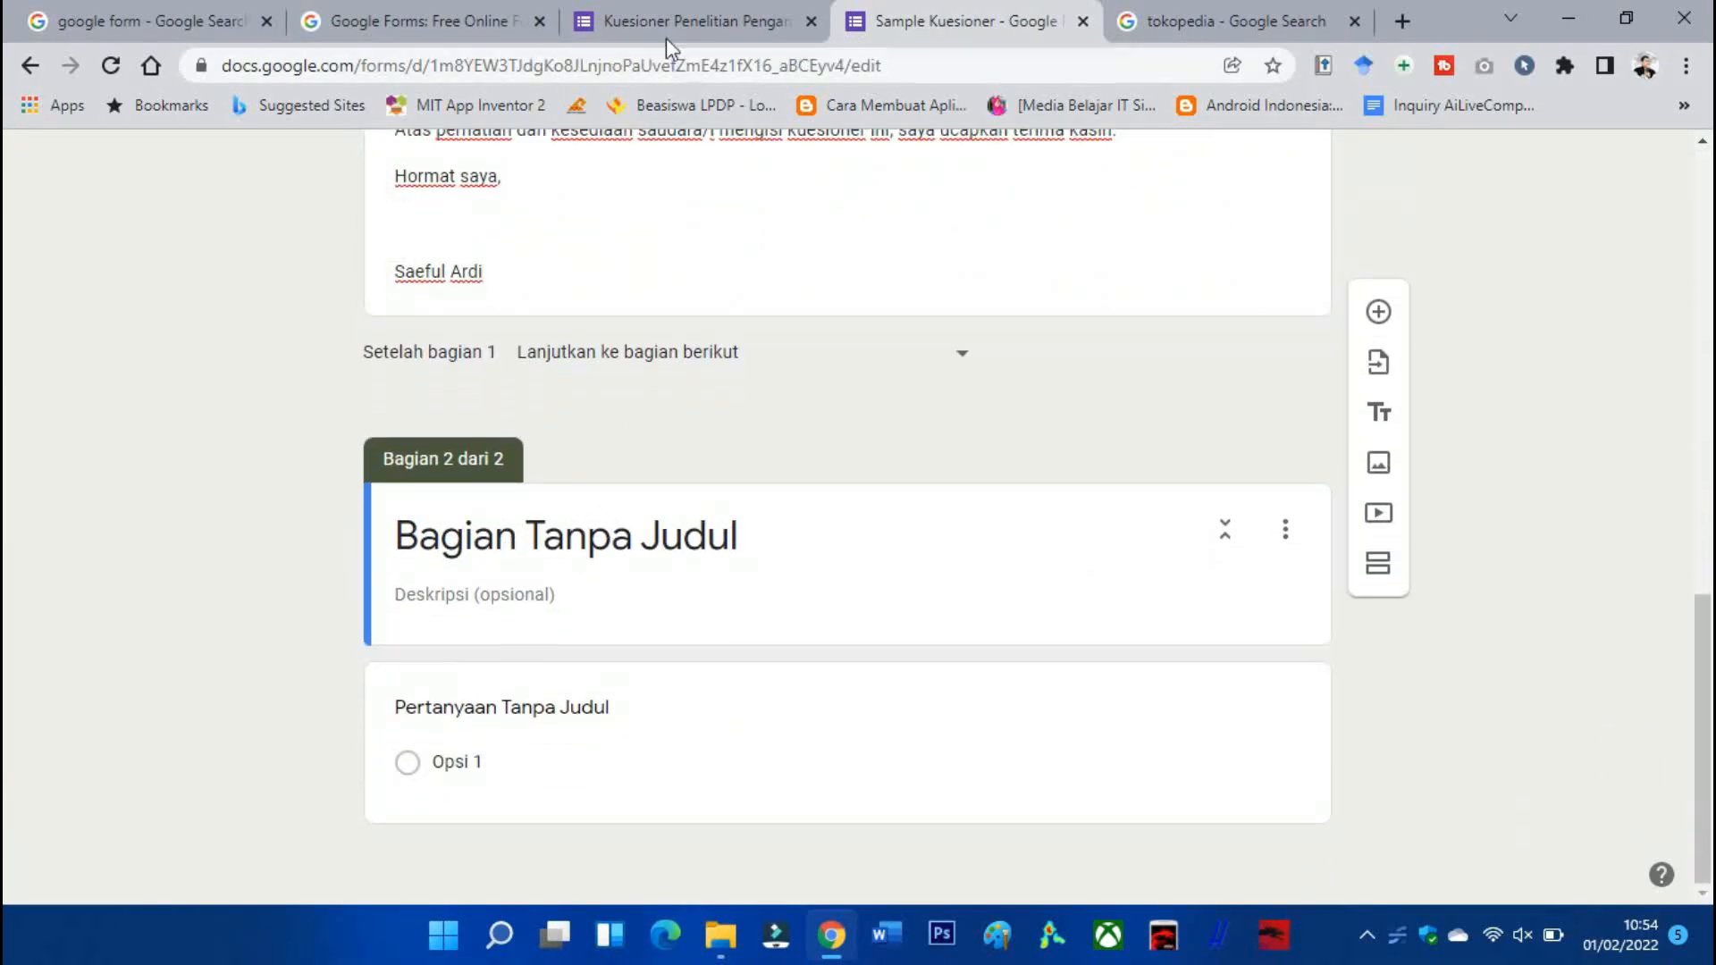
In the reference questionnaire, go to its next page and copy the full research title.
left_click(667, 36)
scroll(676, 447, "up", 2)
scroll(675, 447, "down", 2)
left_click(675, 572)
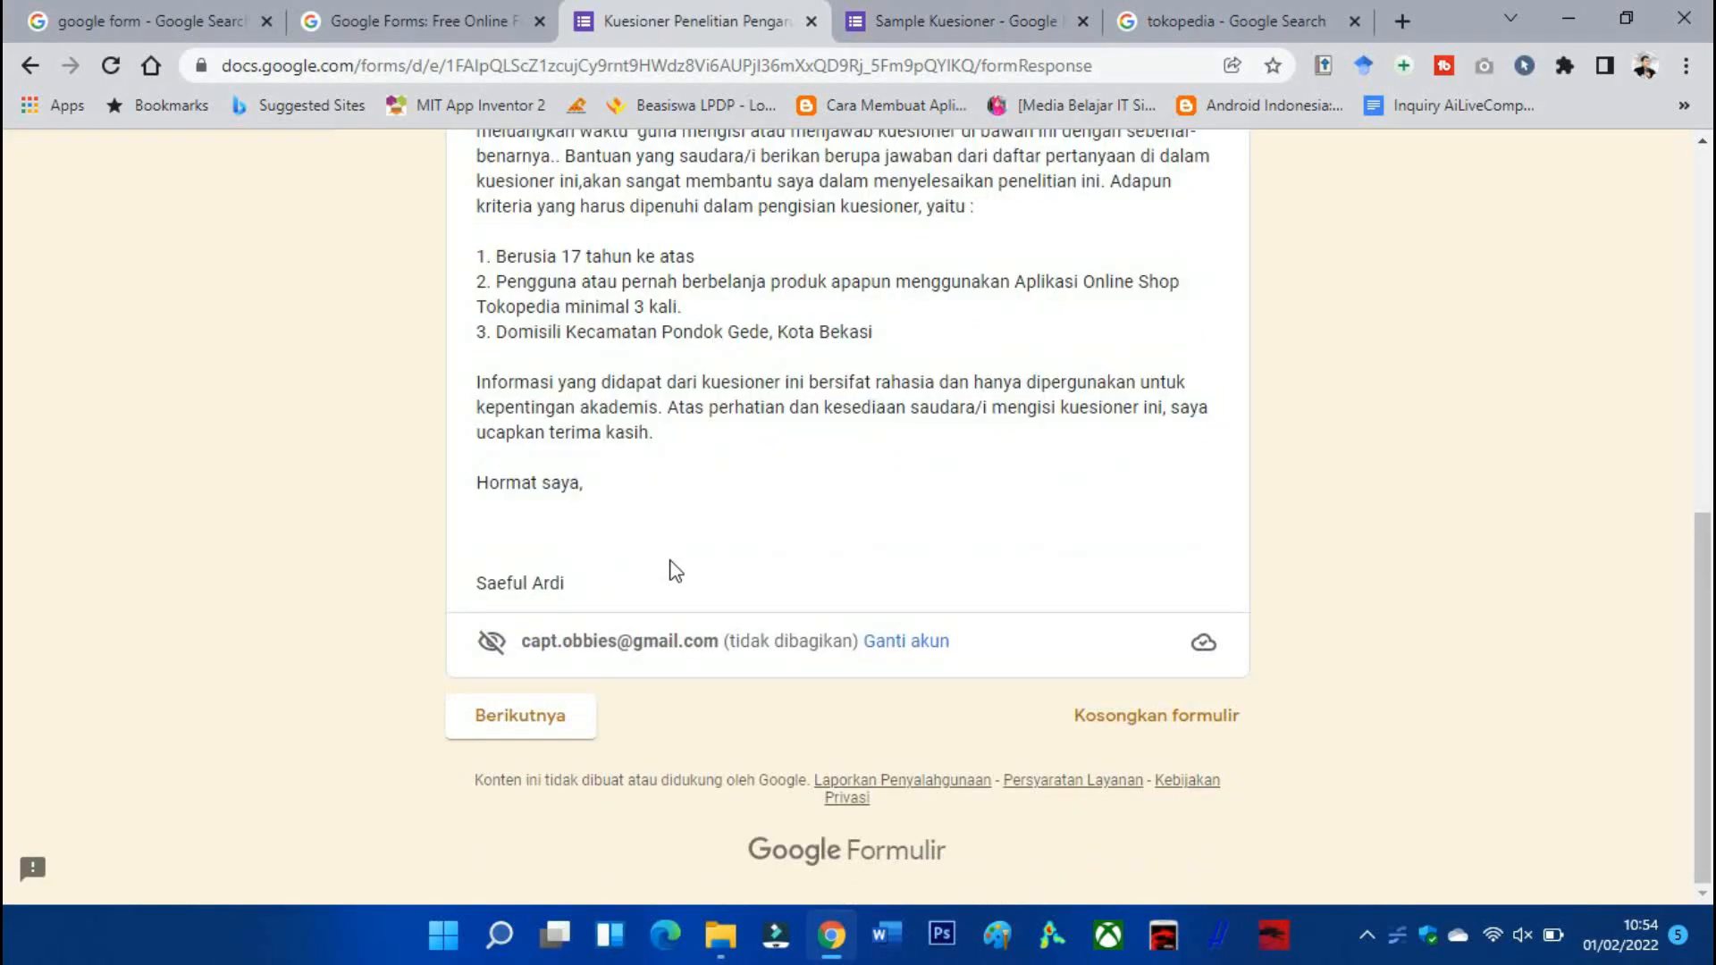
scroll(663, 532, "up", 6)
scroll(626, 608, "down", 6)
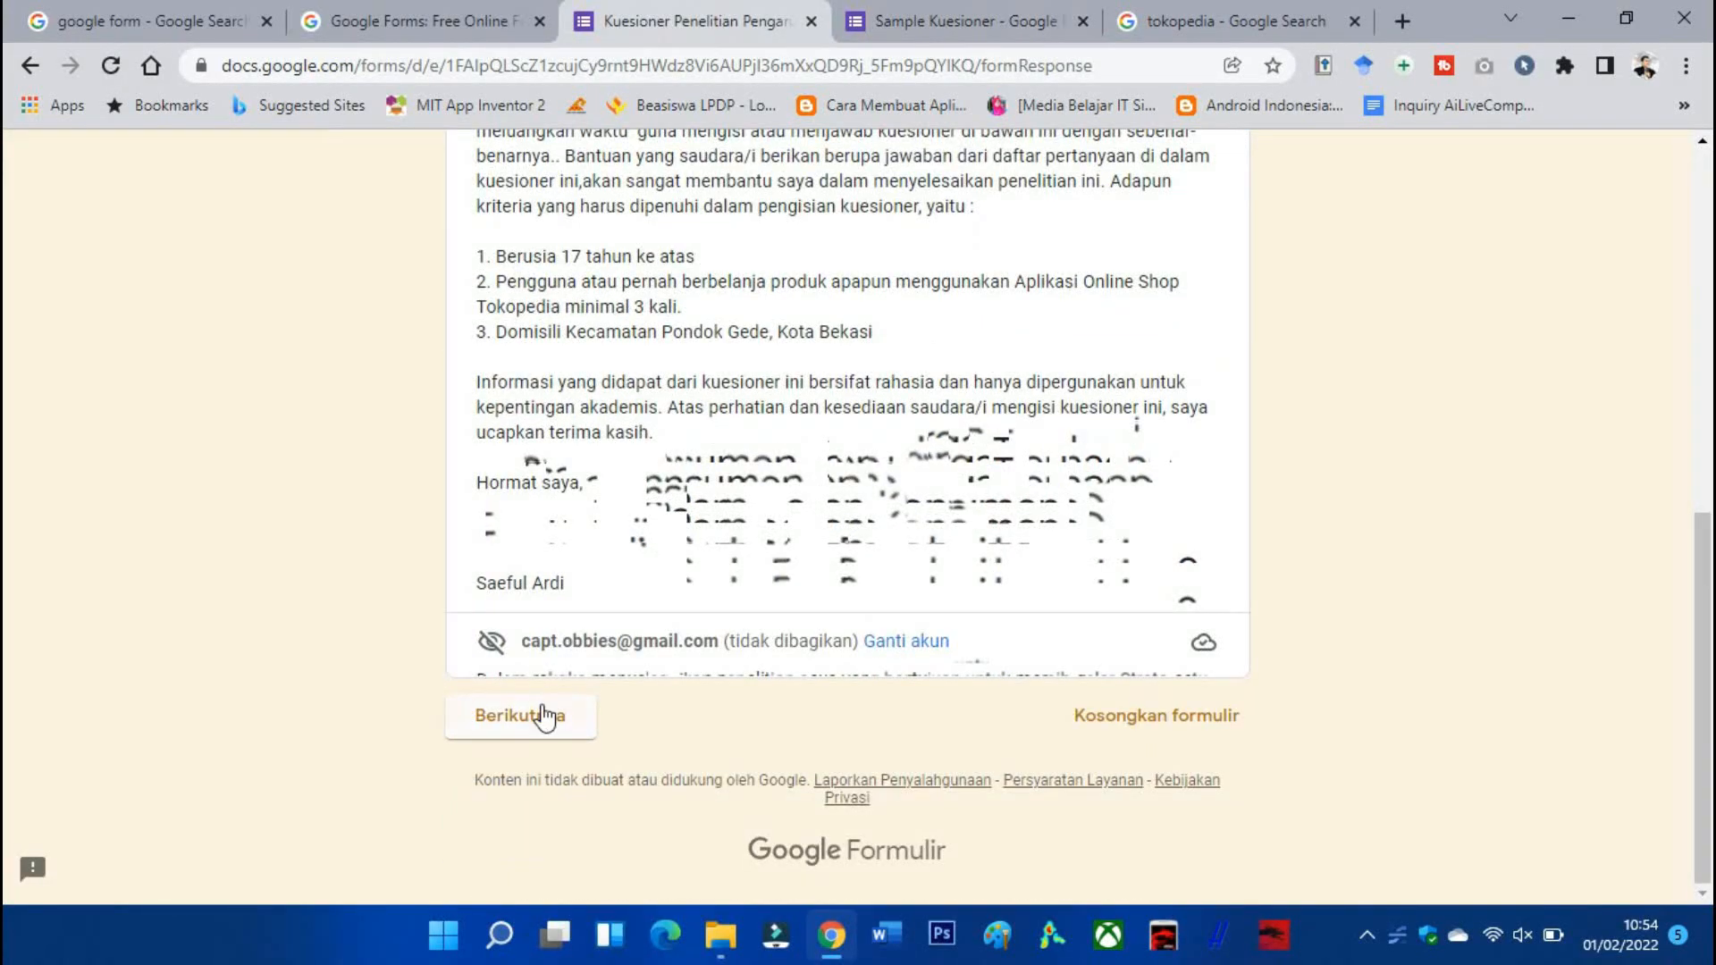
left_click(543, 715)
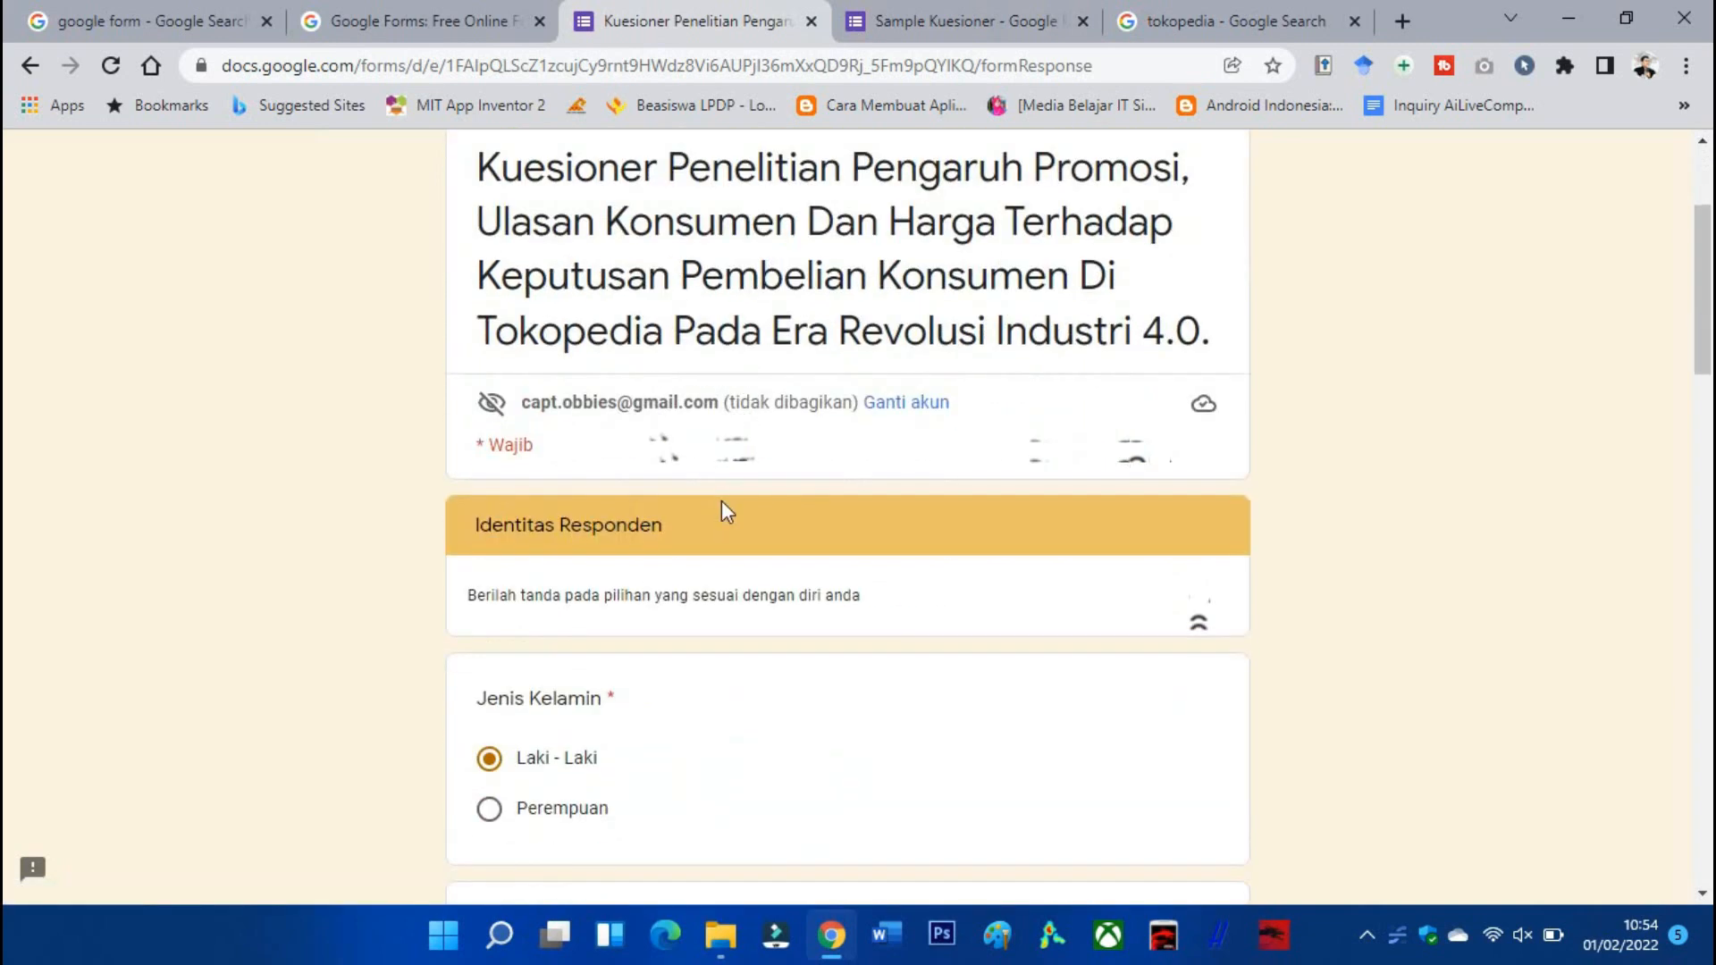
scroll(707, 465, "up", 1)
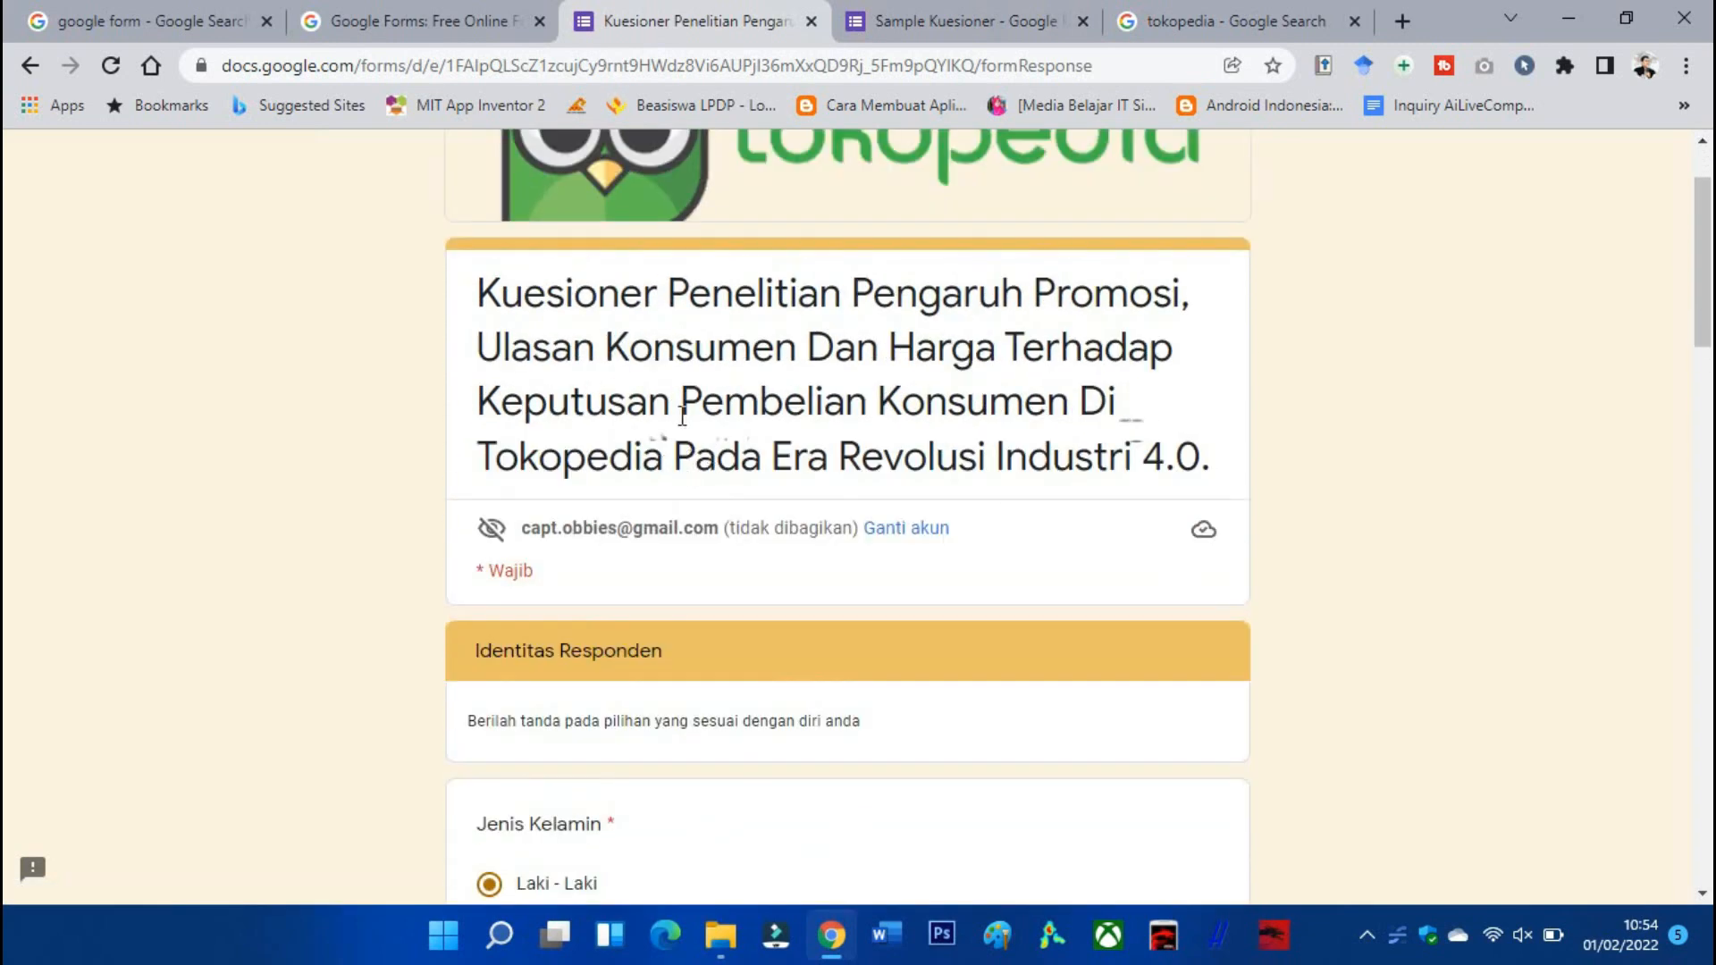
left_click_drag(485, 288, 1207, 476)
key("ctrl+c")
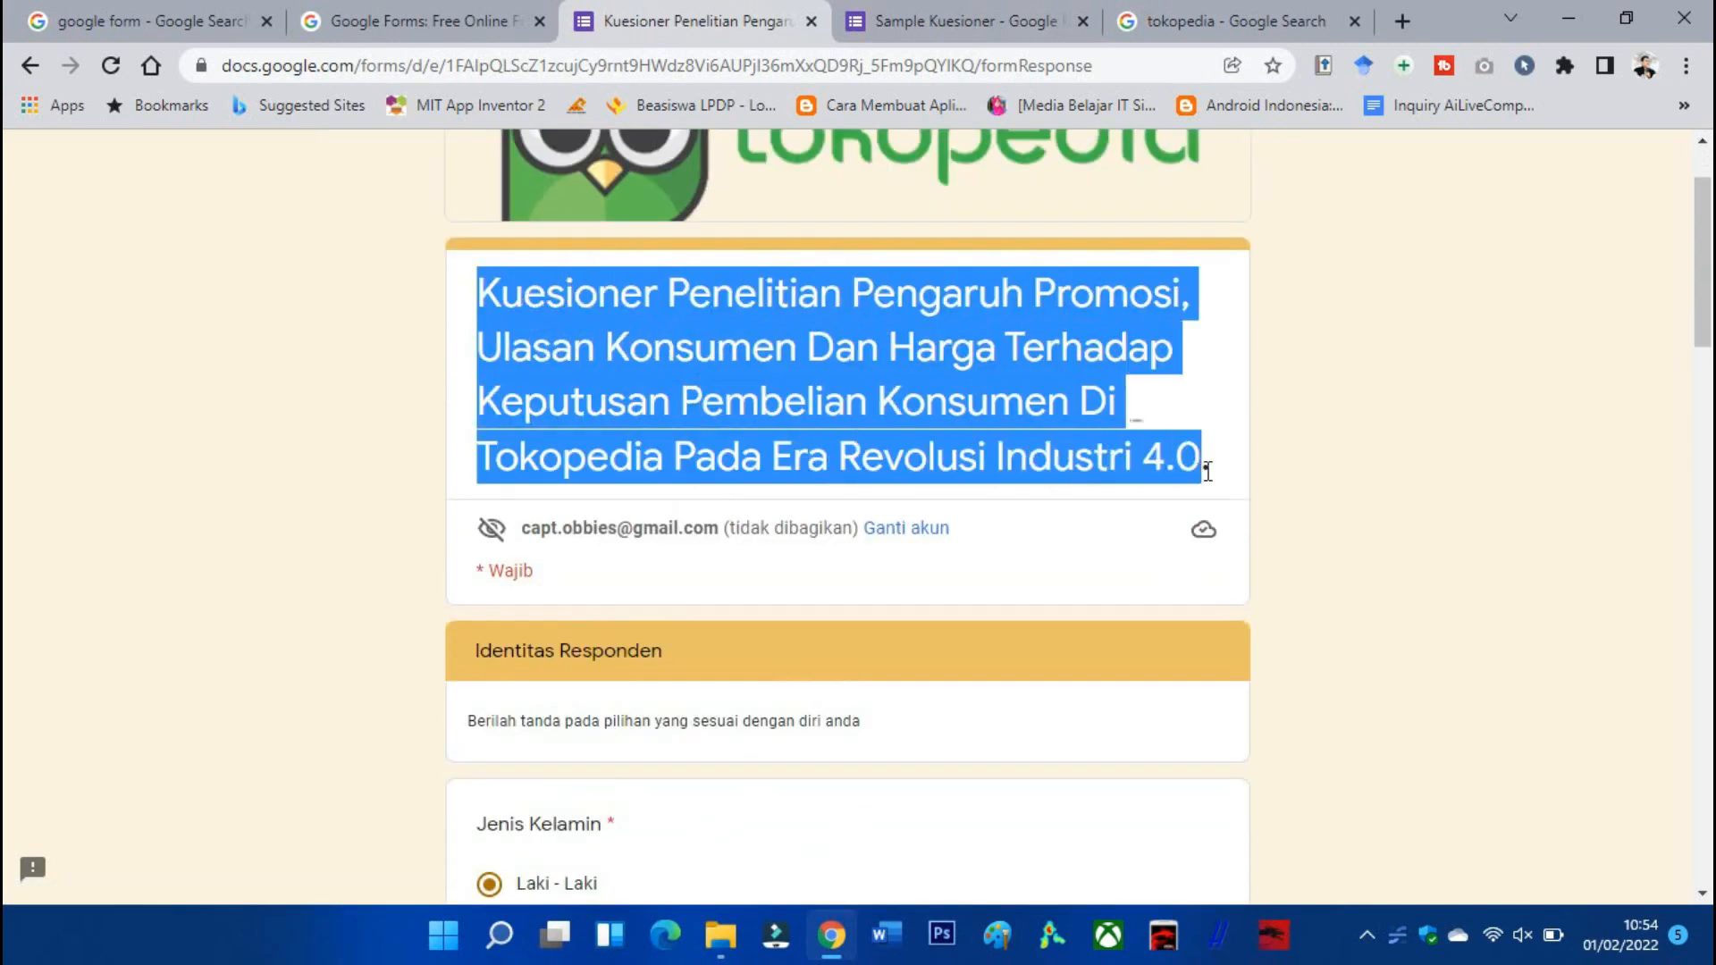
Paste the research title over the second section's 'Bagian Tanpa Judul' heading.
left_click(941, 35)
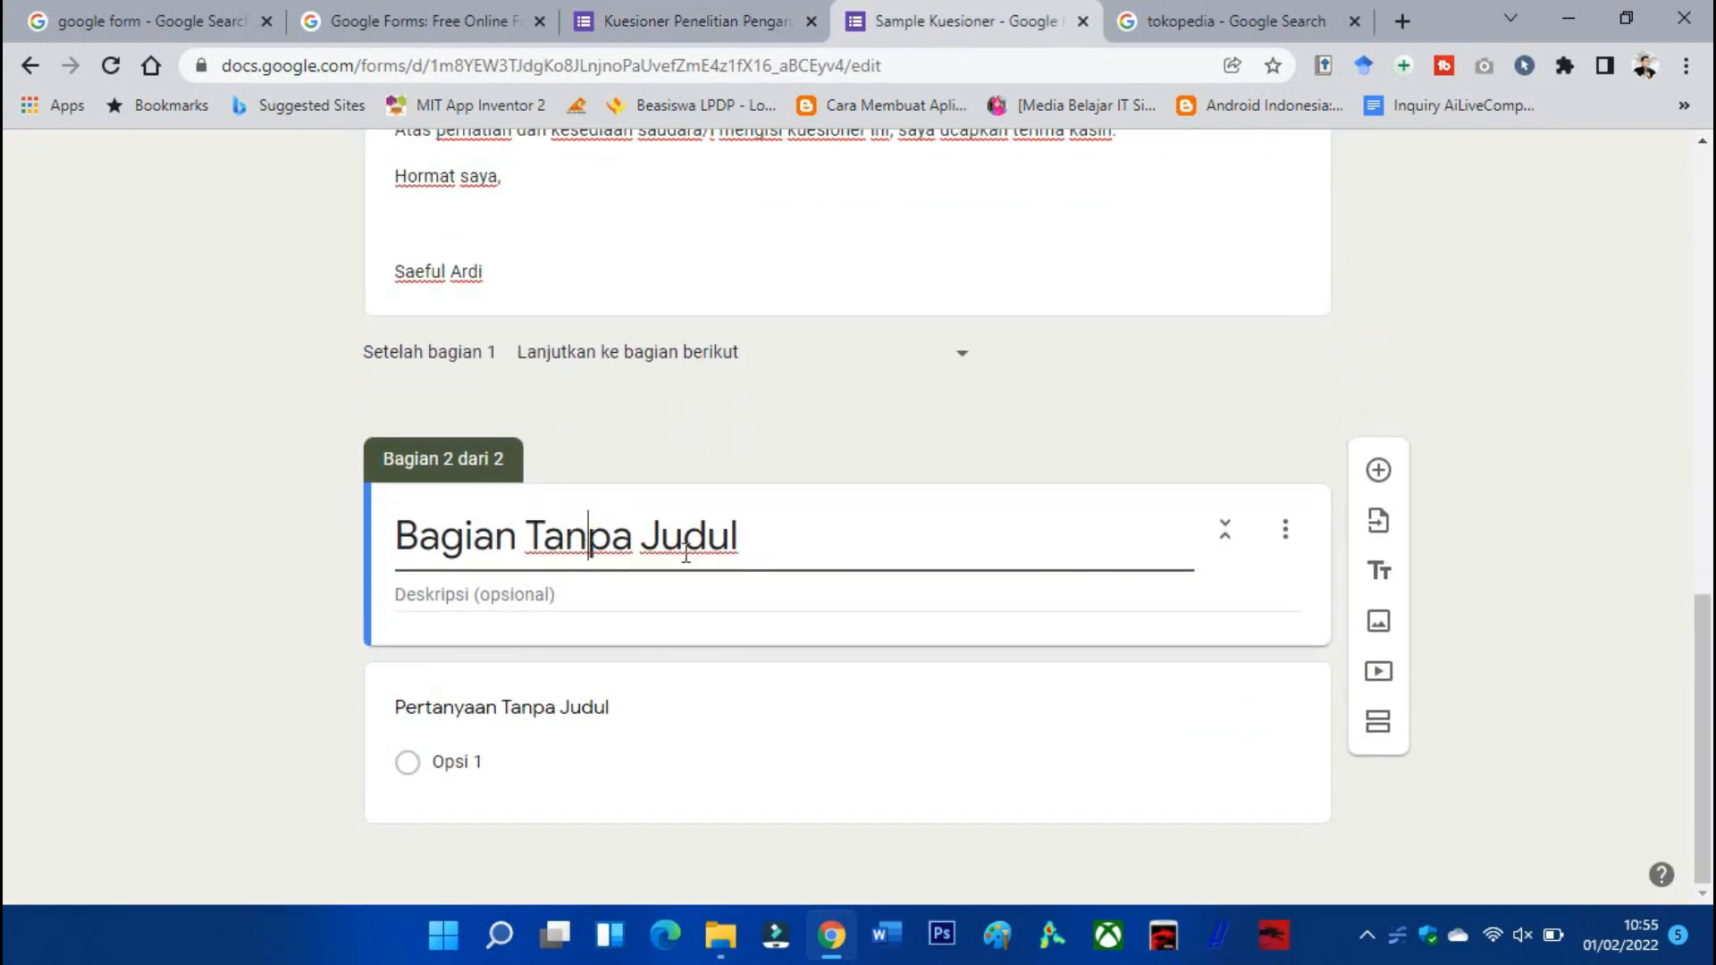
left_click_drag(759, 542, 396, 554)
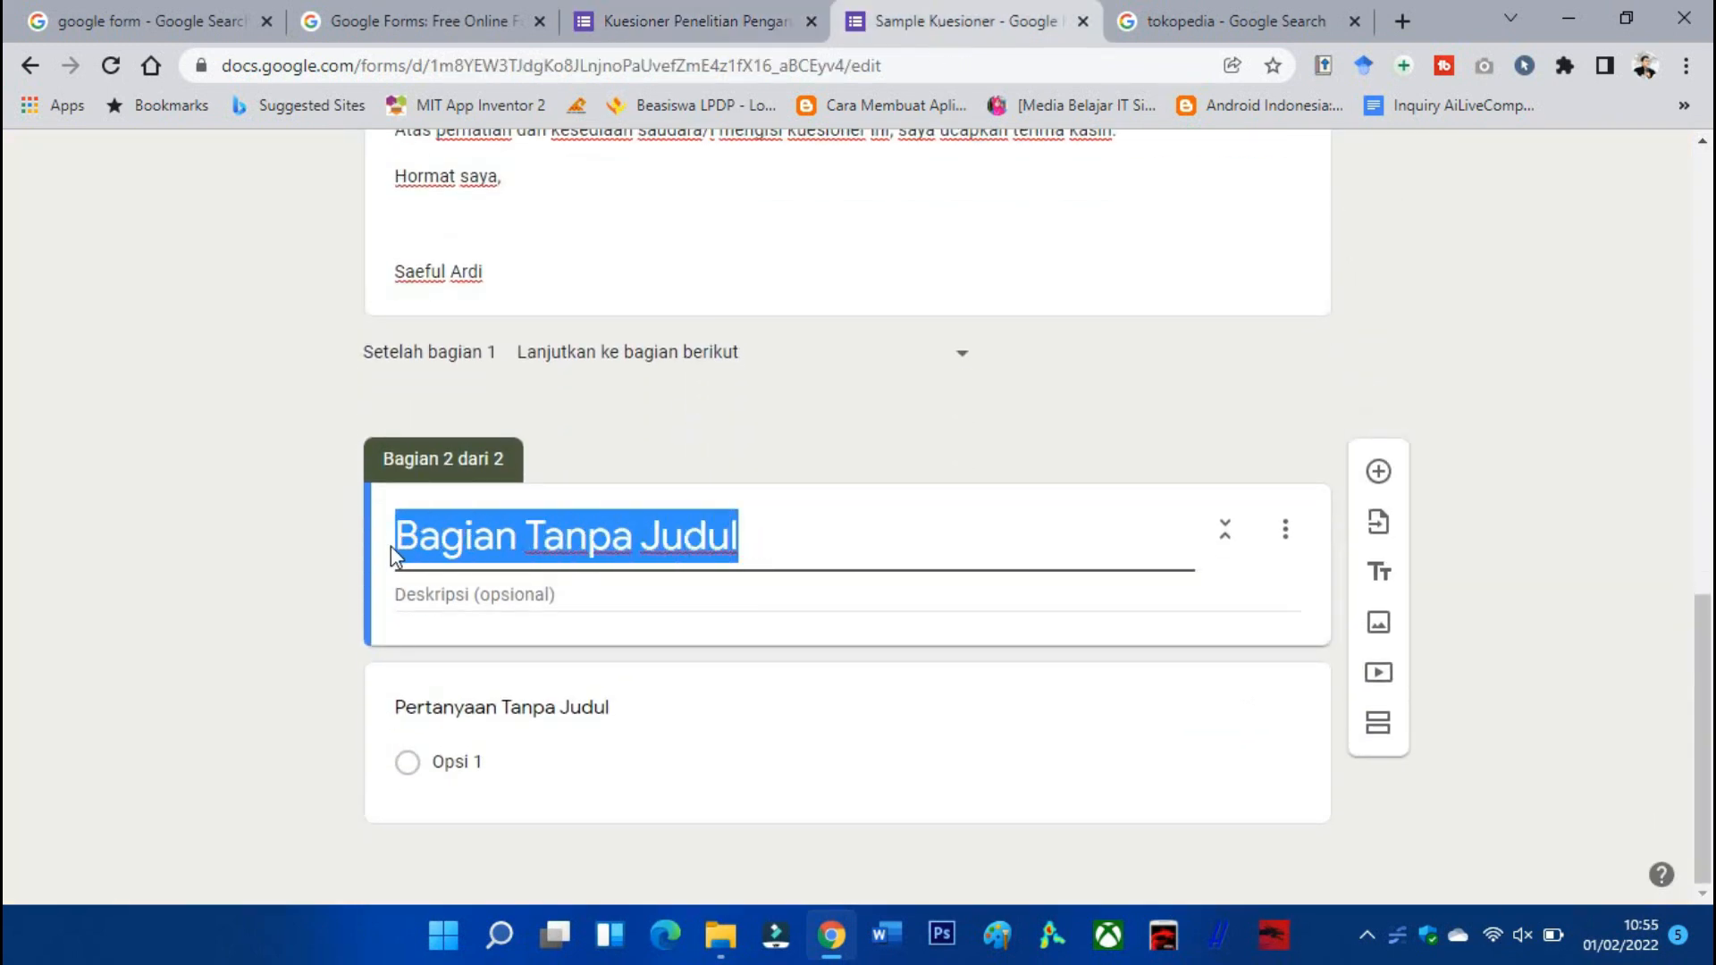
key("ctrl+v")
left_click(626, 761)
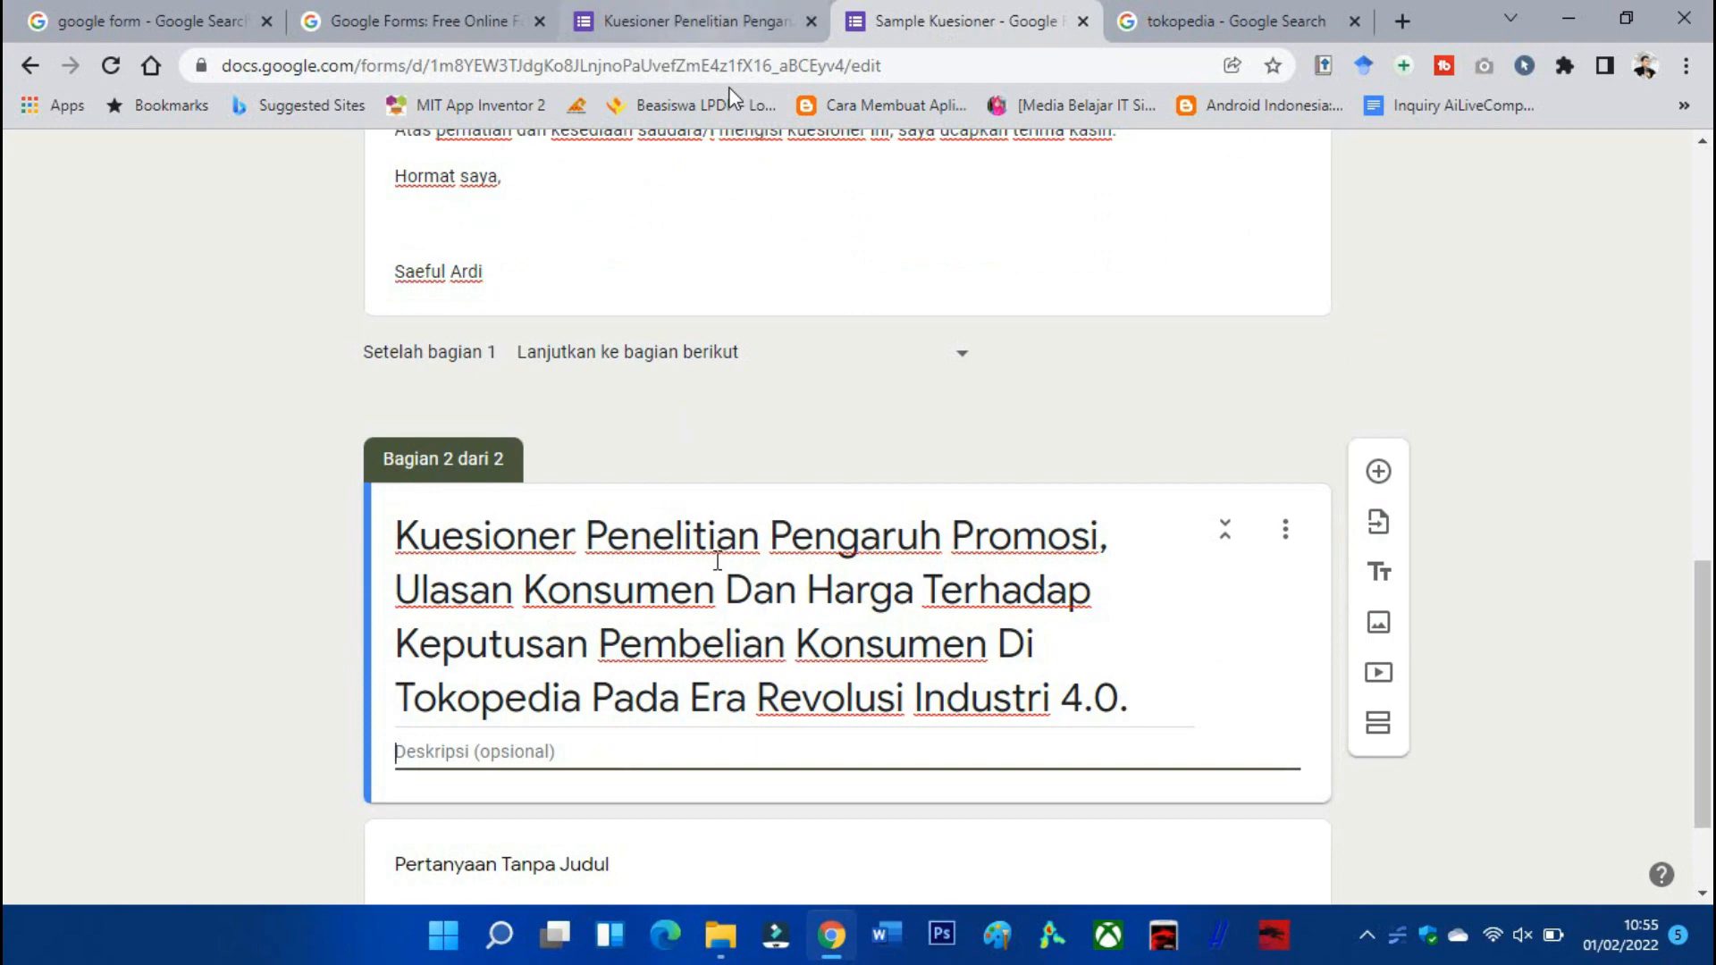
scroll(717, 562, "down", 2)
Switch back to the reference questionnaire and scroll through it.
left_click(683, 23)
scroll(691, 411, "down", 5)
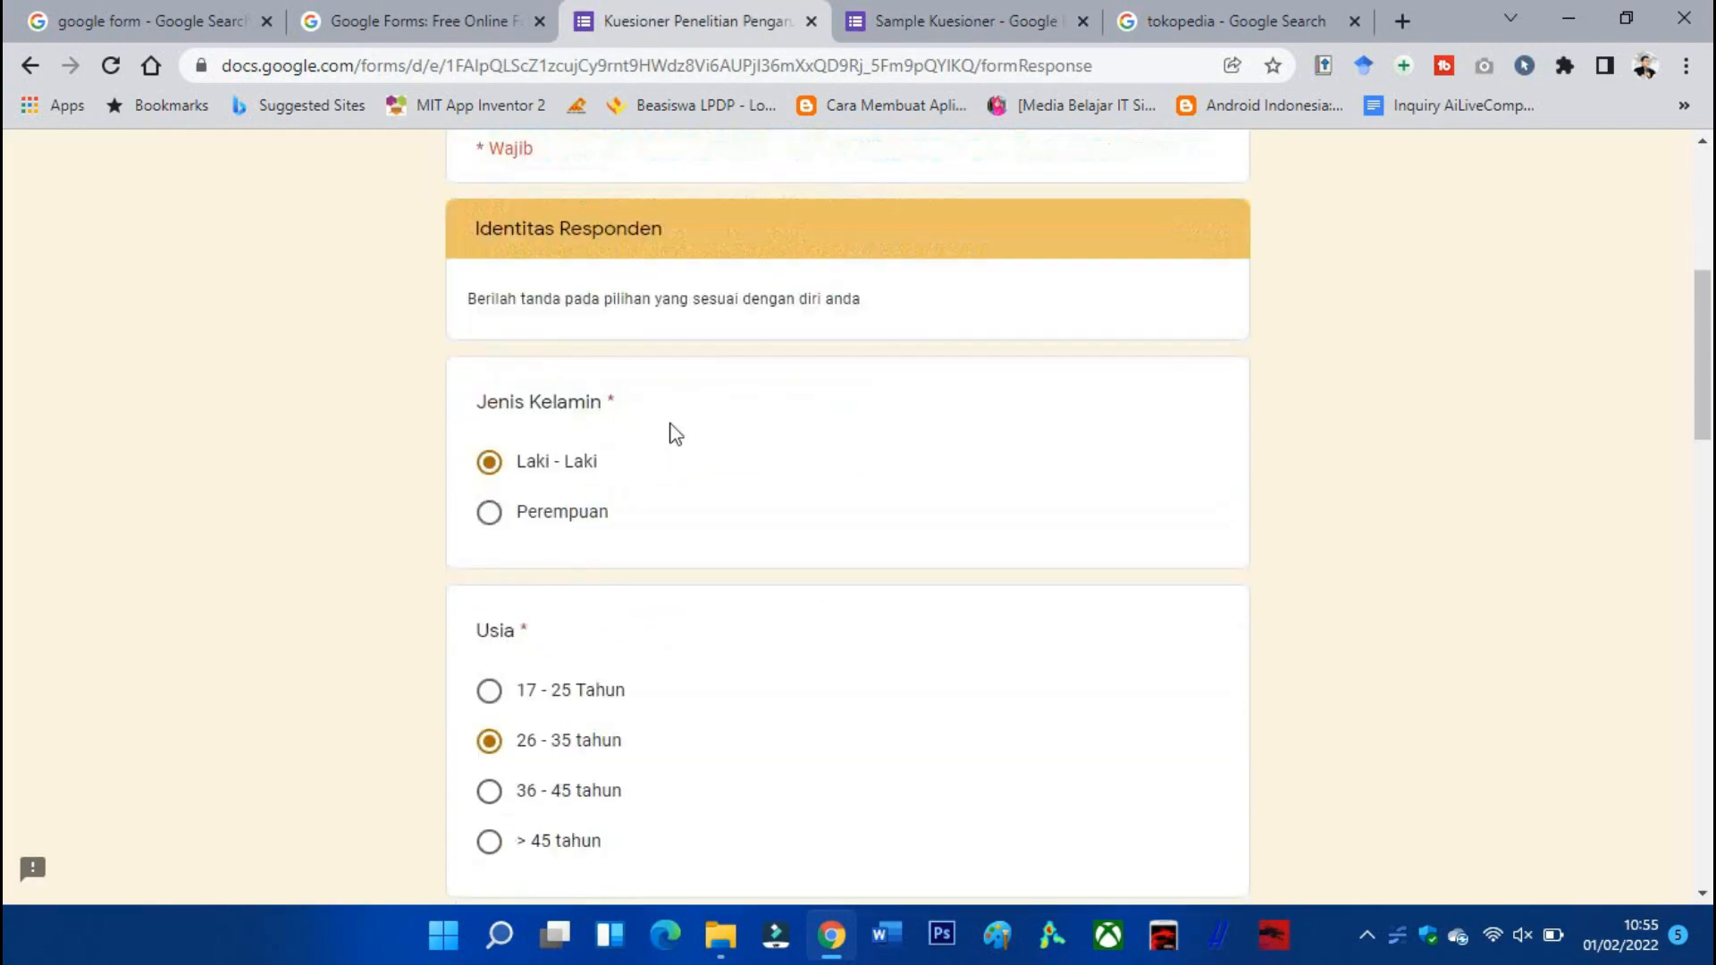
scroll(585, 341, "up", 2)
scroll(585, 341, "up", 1)
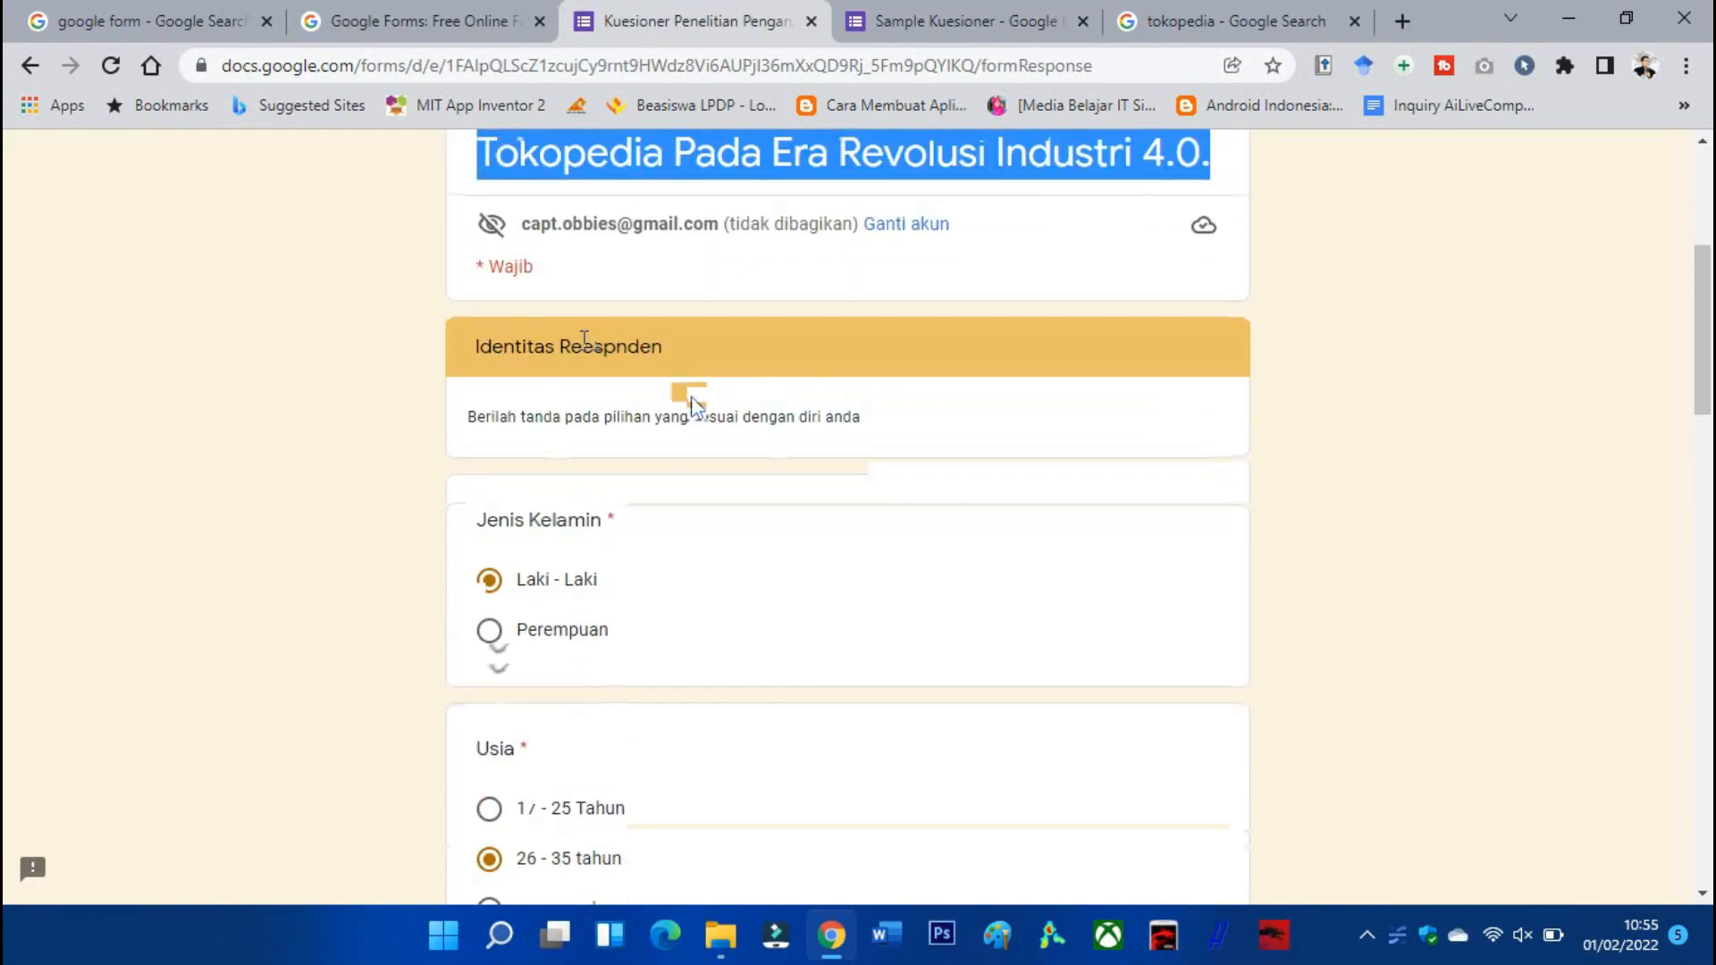
scroll(694, 432, "up", 3)
scroll(696, 426, "down", 1)
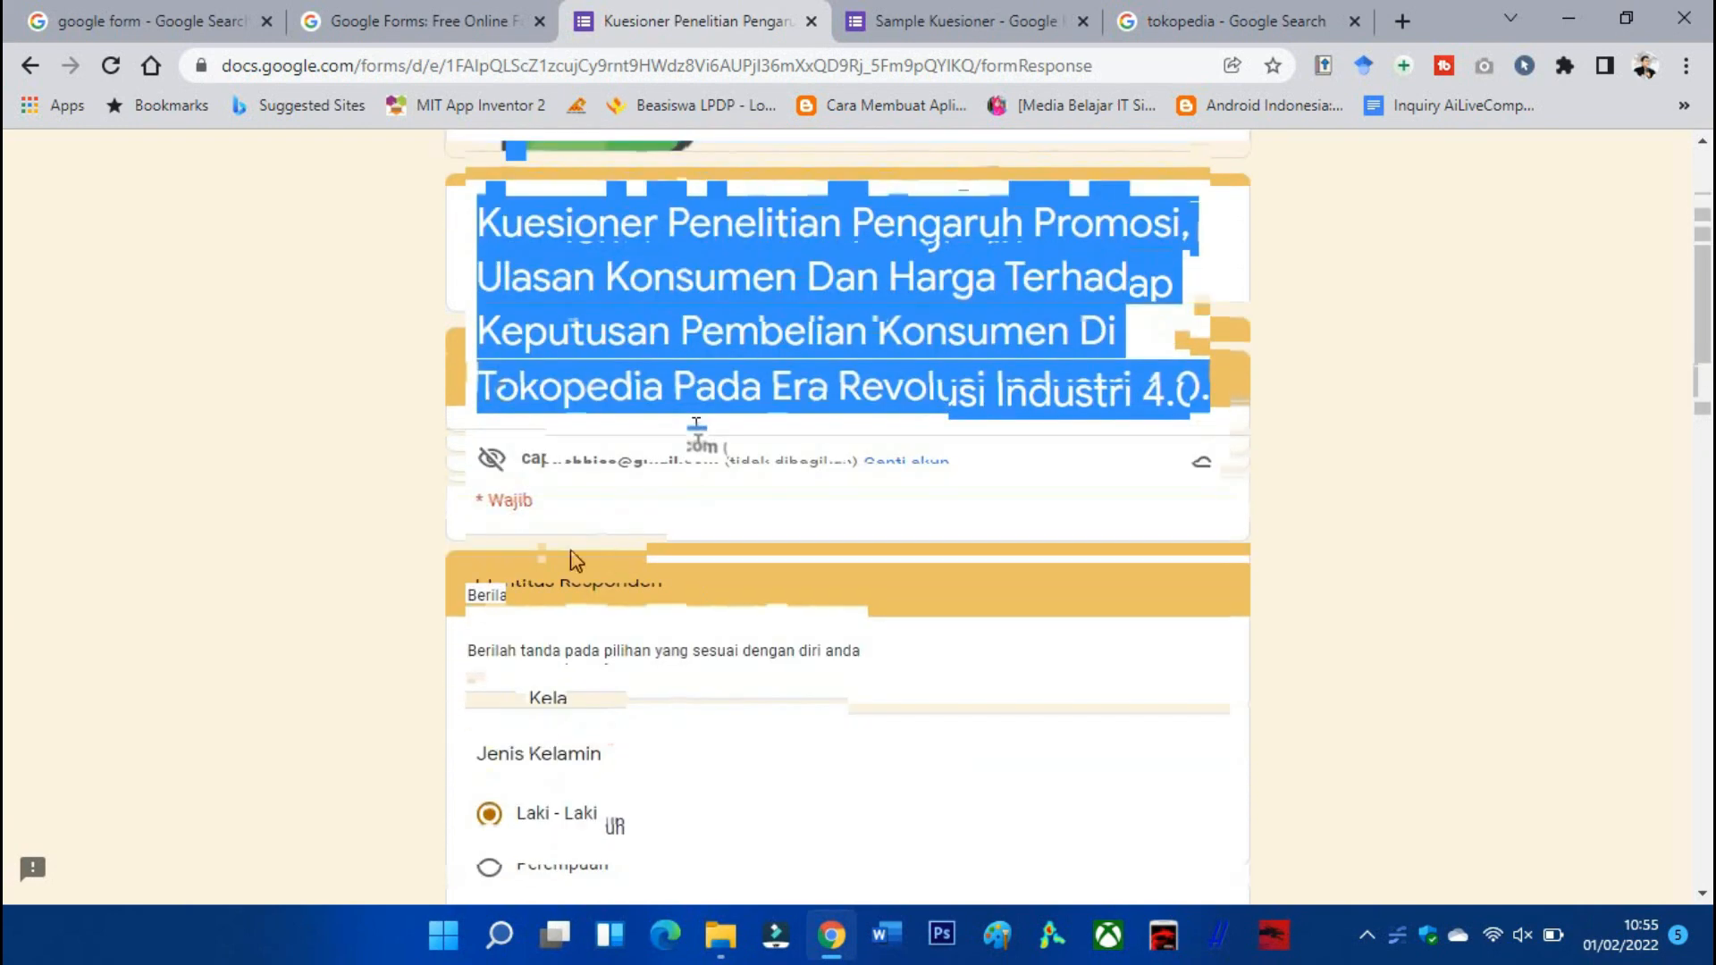
Return to the form editor and select the untitled question in section 2.
left_click(941, 26)
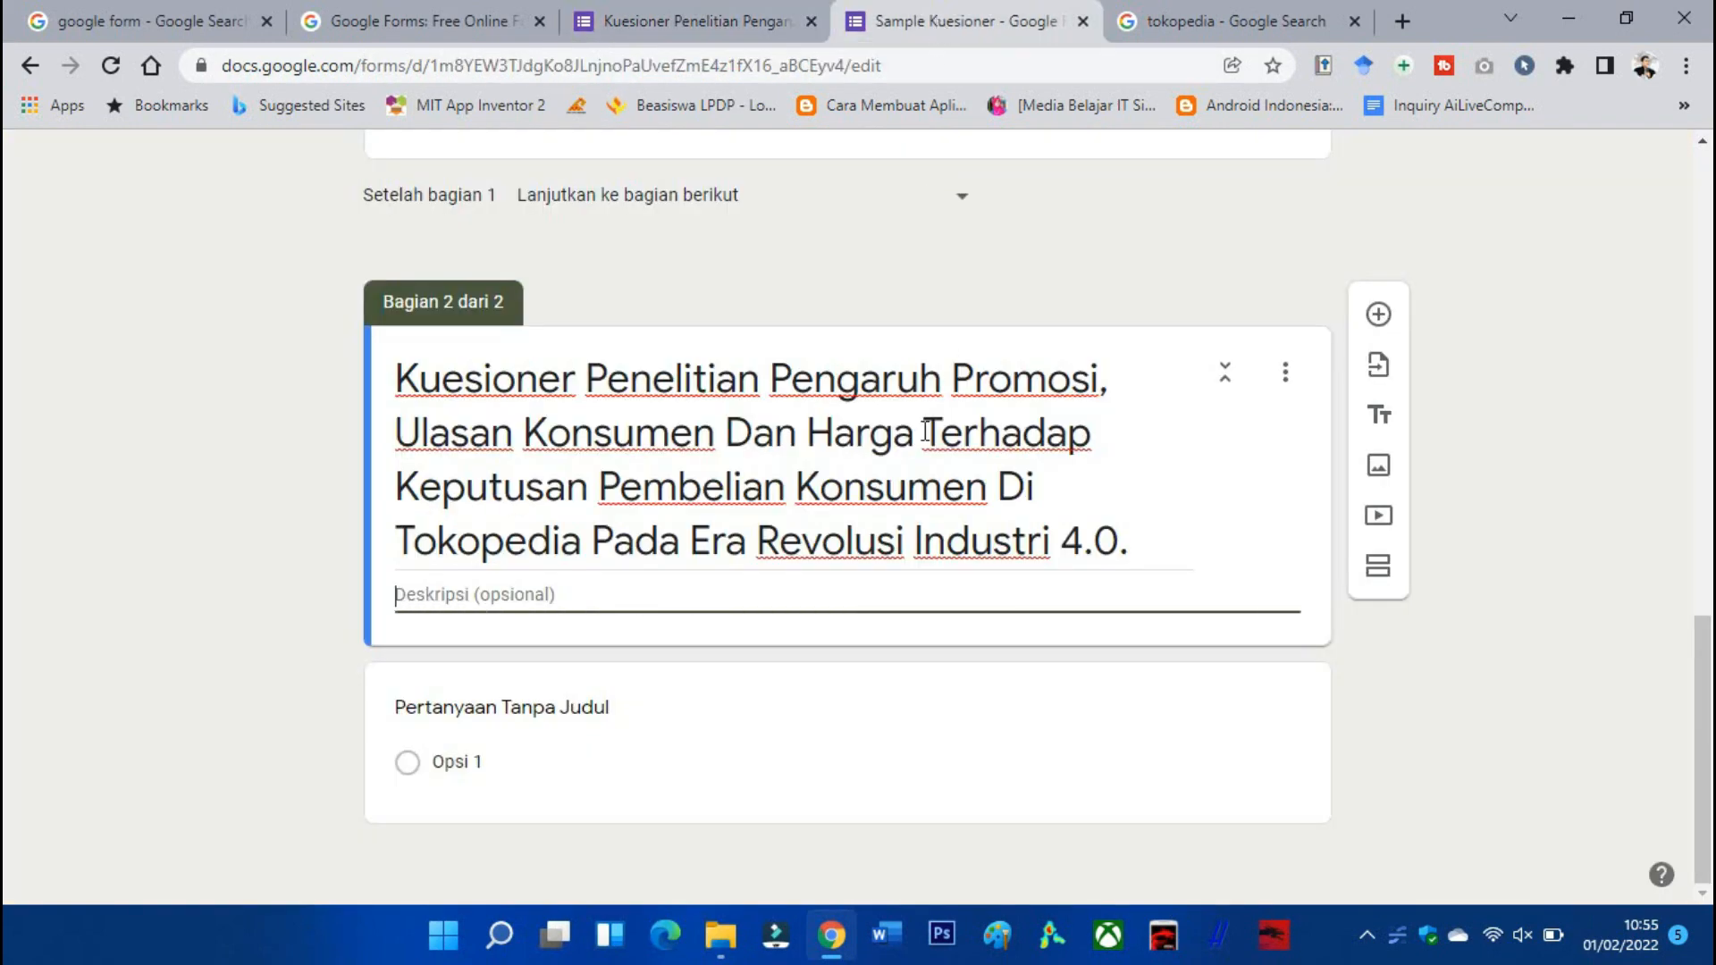
left_click(579, 707)
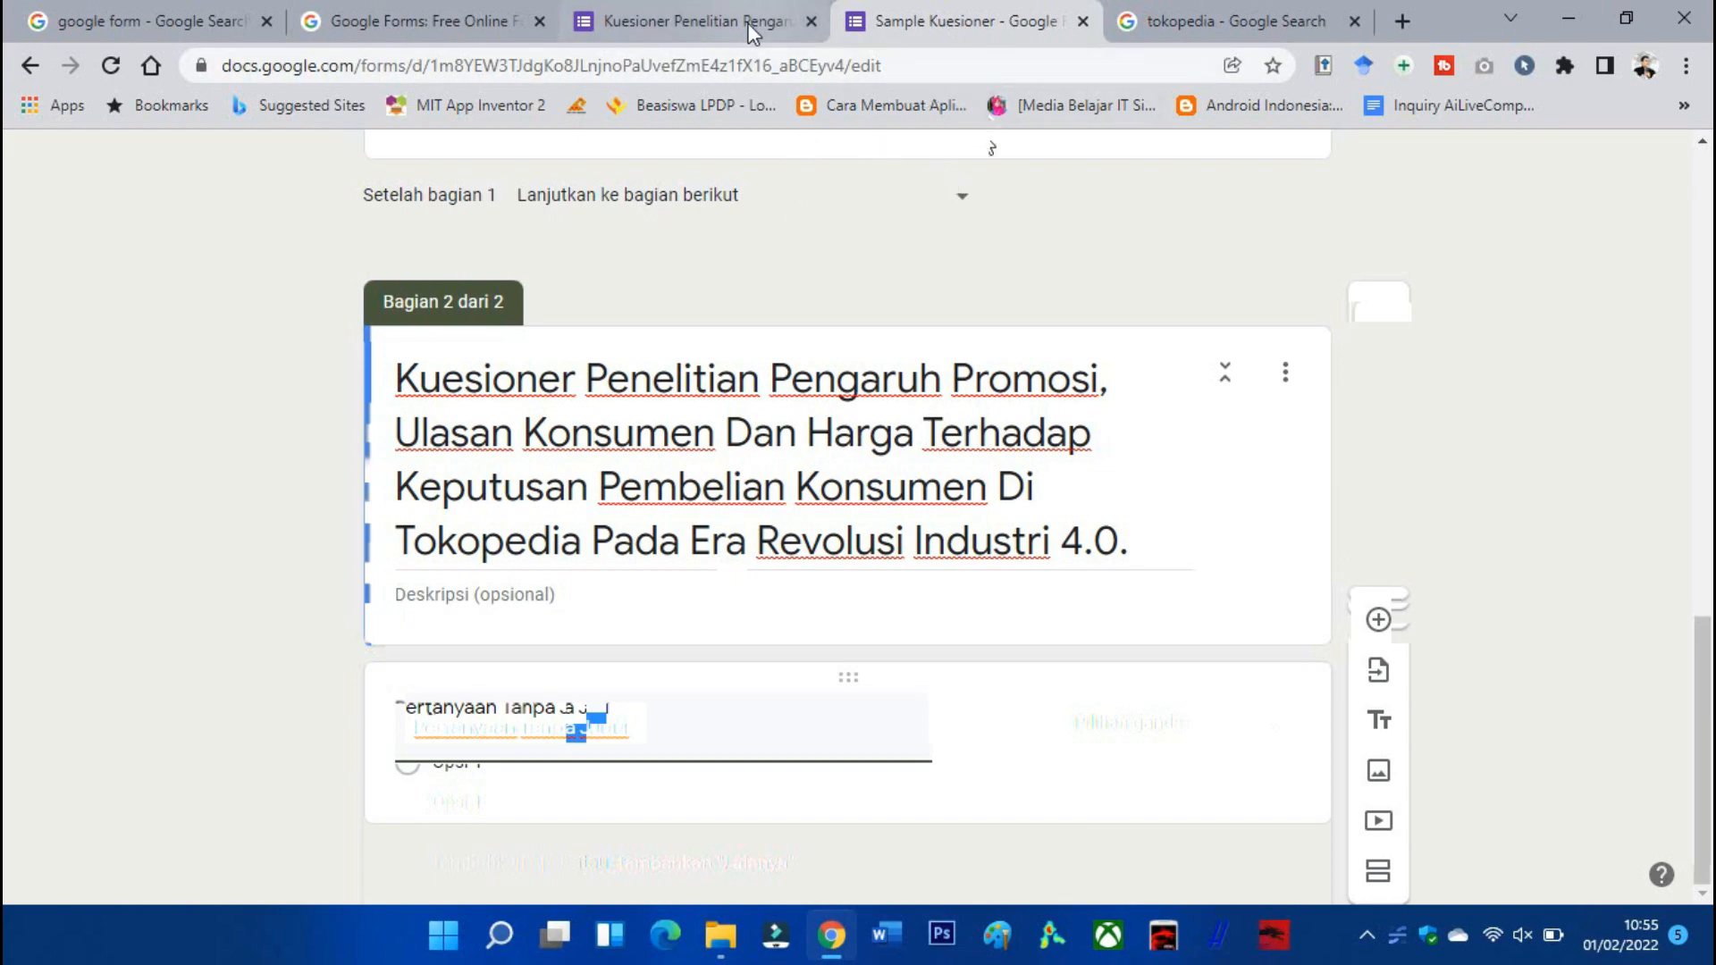
scroll(1088, 310, "up", 15)
scroll(1172, 327, "up", 1)
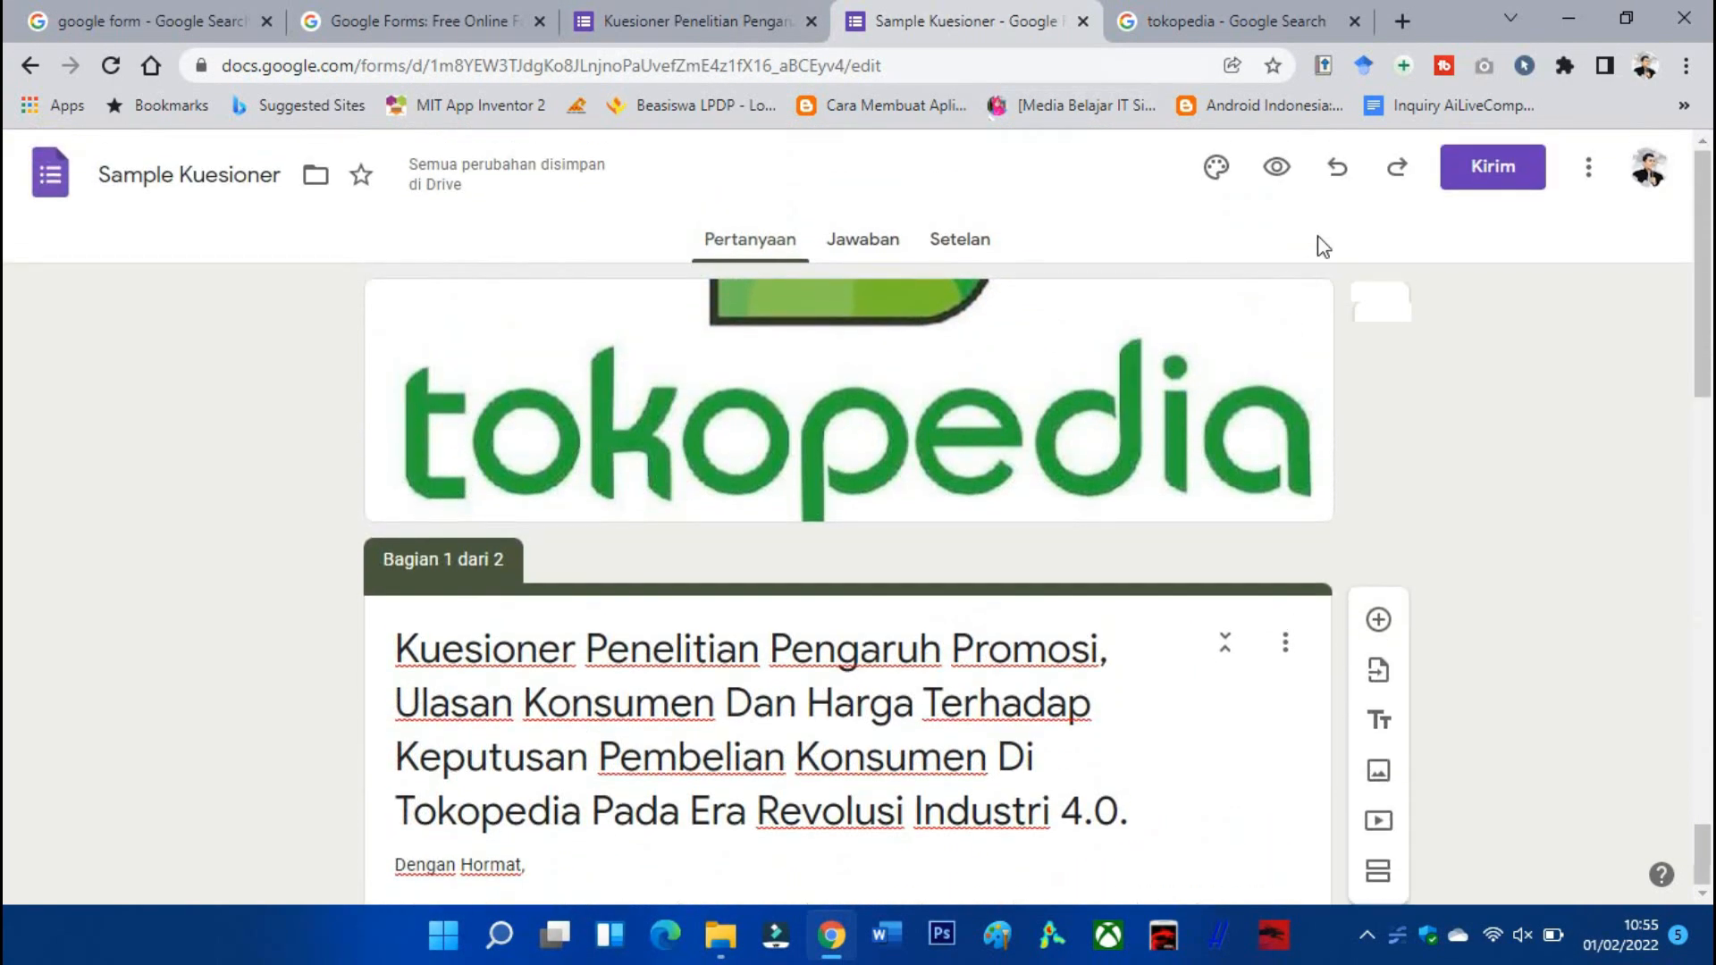
Preview the form and check its second page shows the research title.
left_click(1278, 165)
scroll(1026, 376, "down", 10)
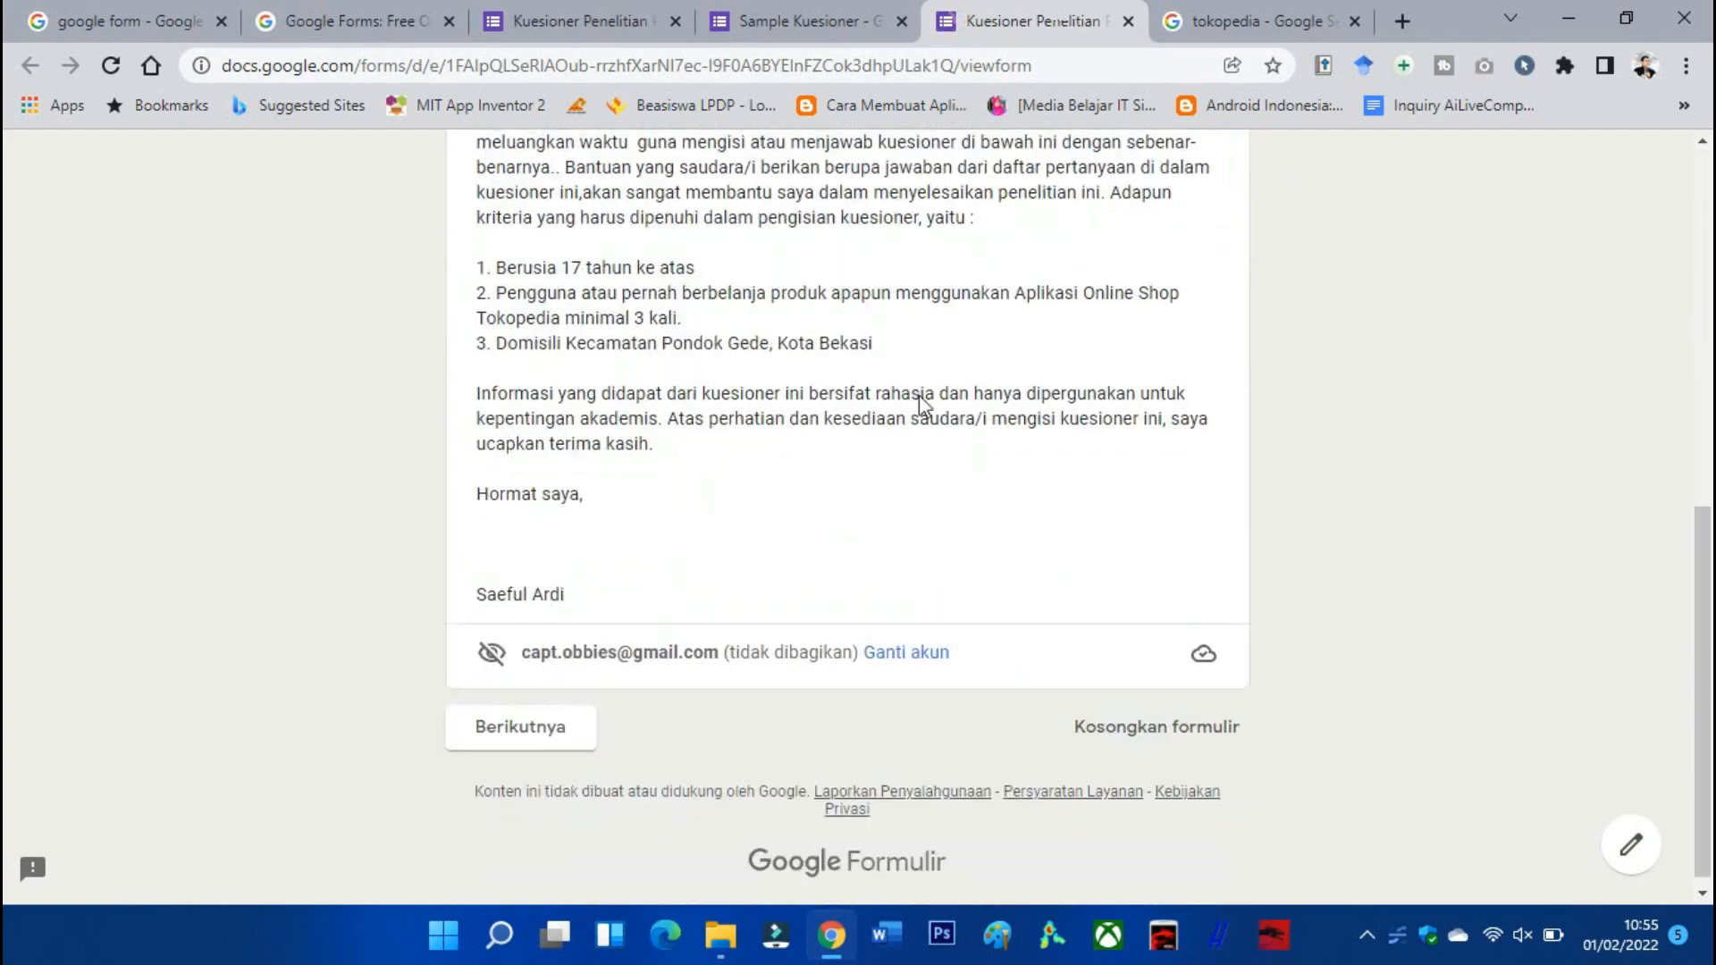
left_click(549, 717)
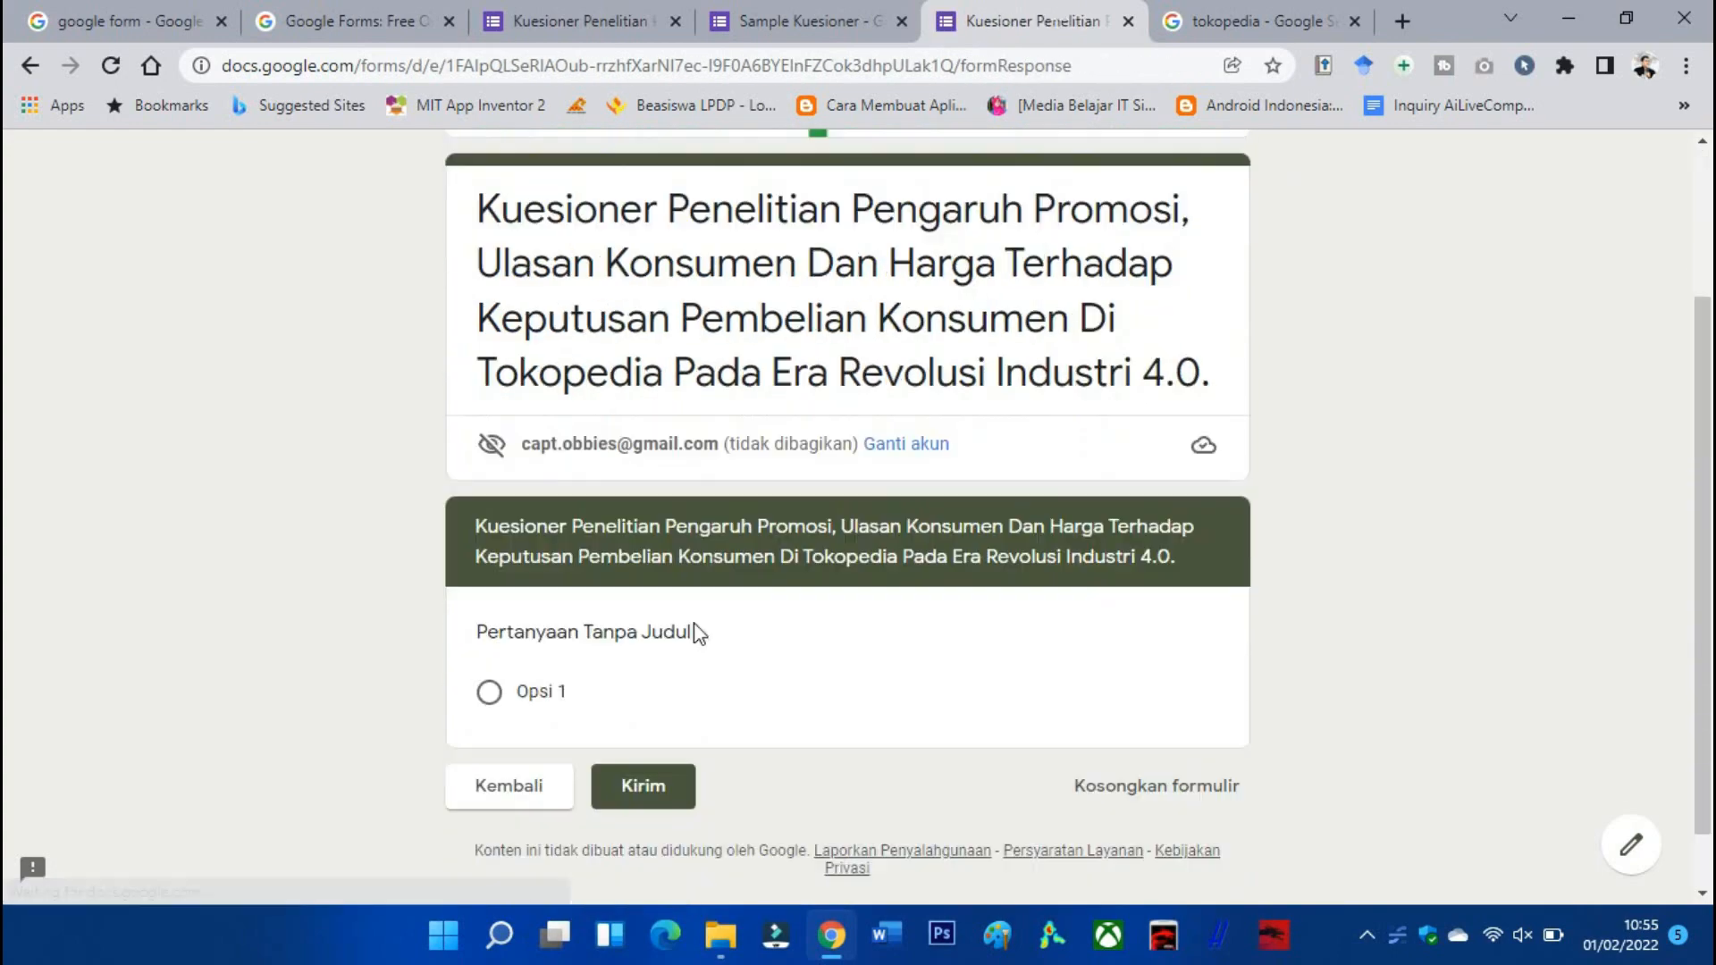
scroll(711, 523, "down", 1)
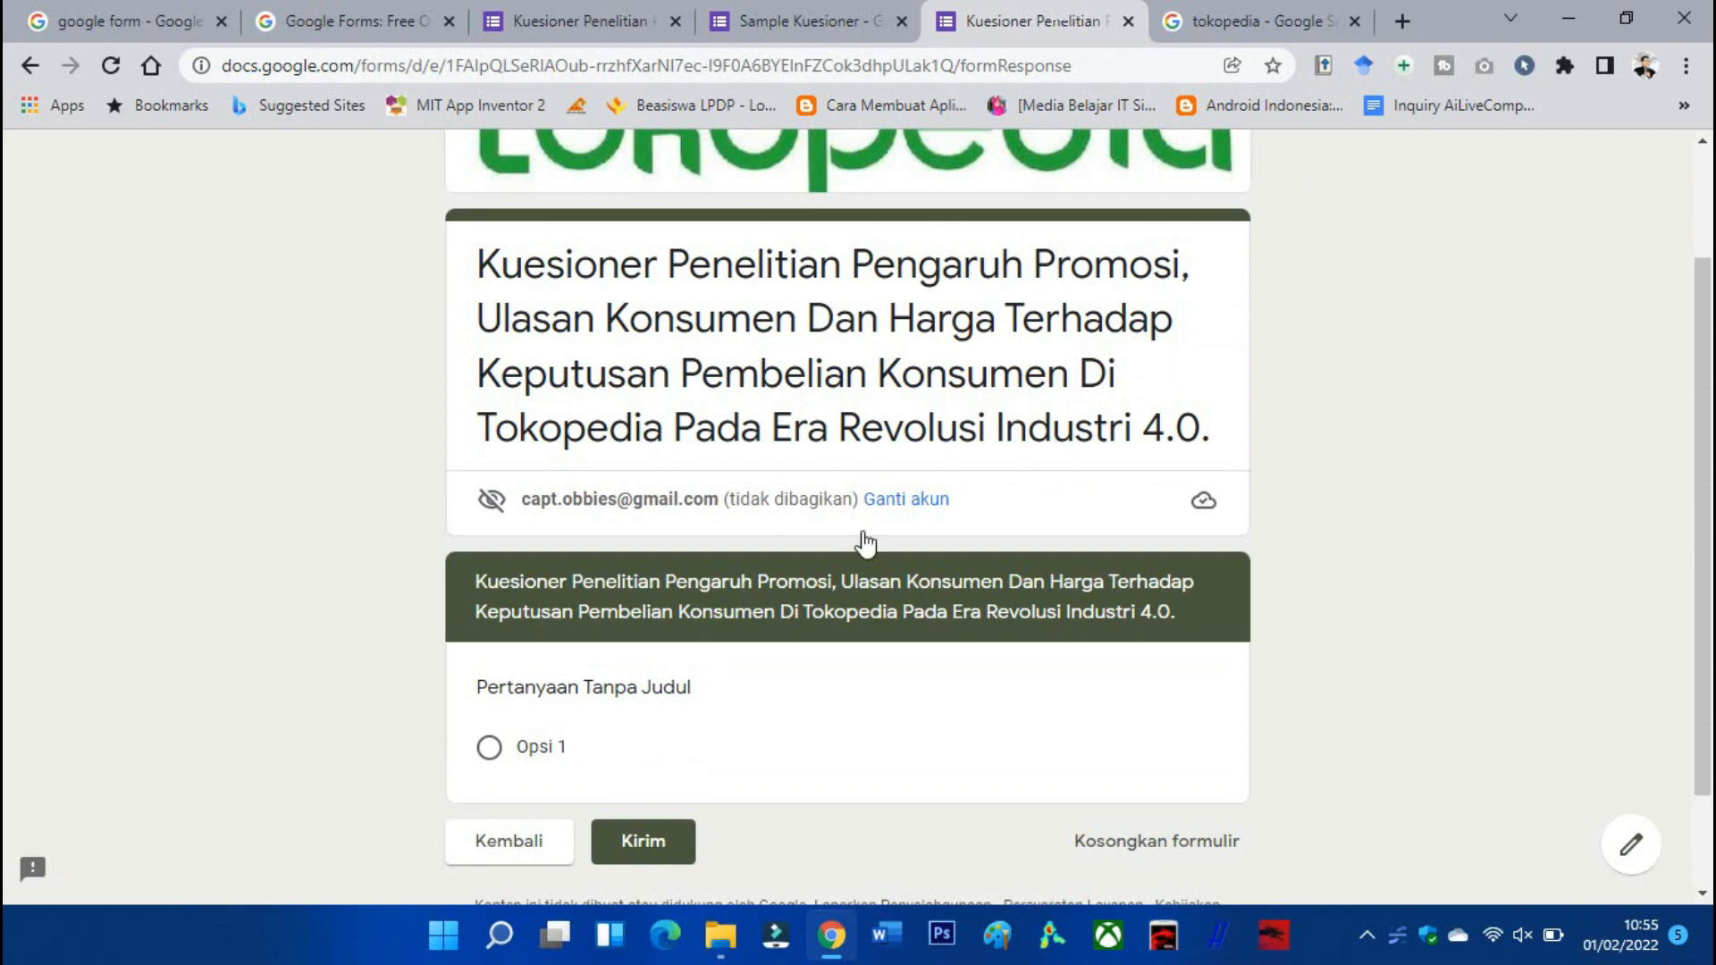
Go back to the editor and scroll down to section 2's first question.
left_click(910, 13)
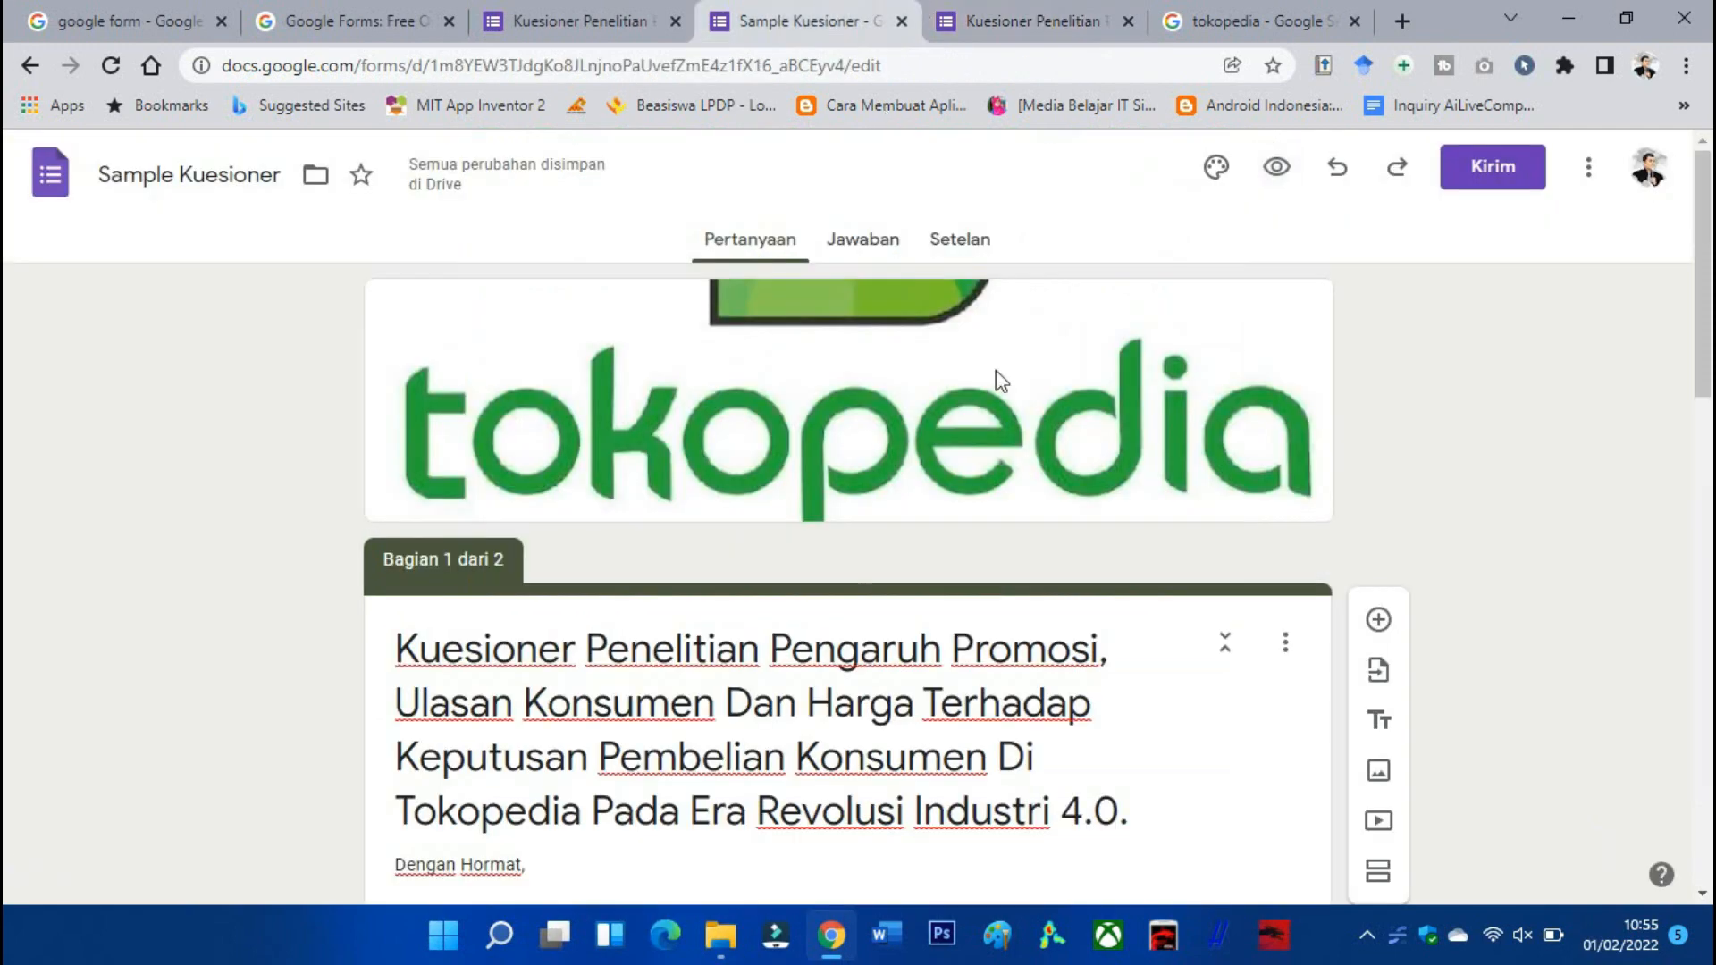
scroll(988, 430, "down", 2)
scroll(979, 489, "up", 1)
scroll(965, 404, "down", 15)
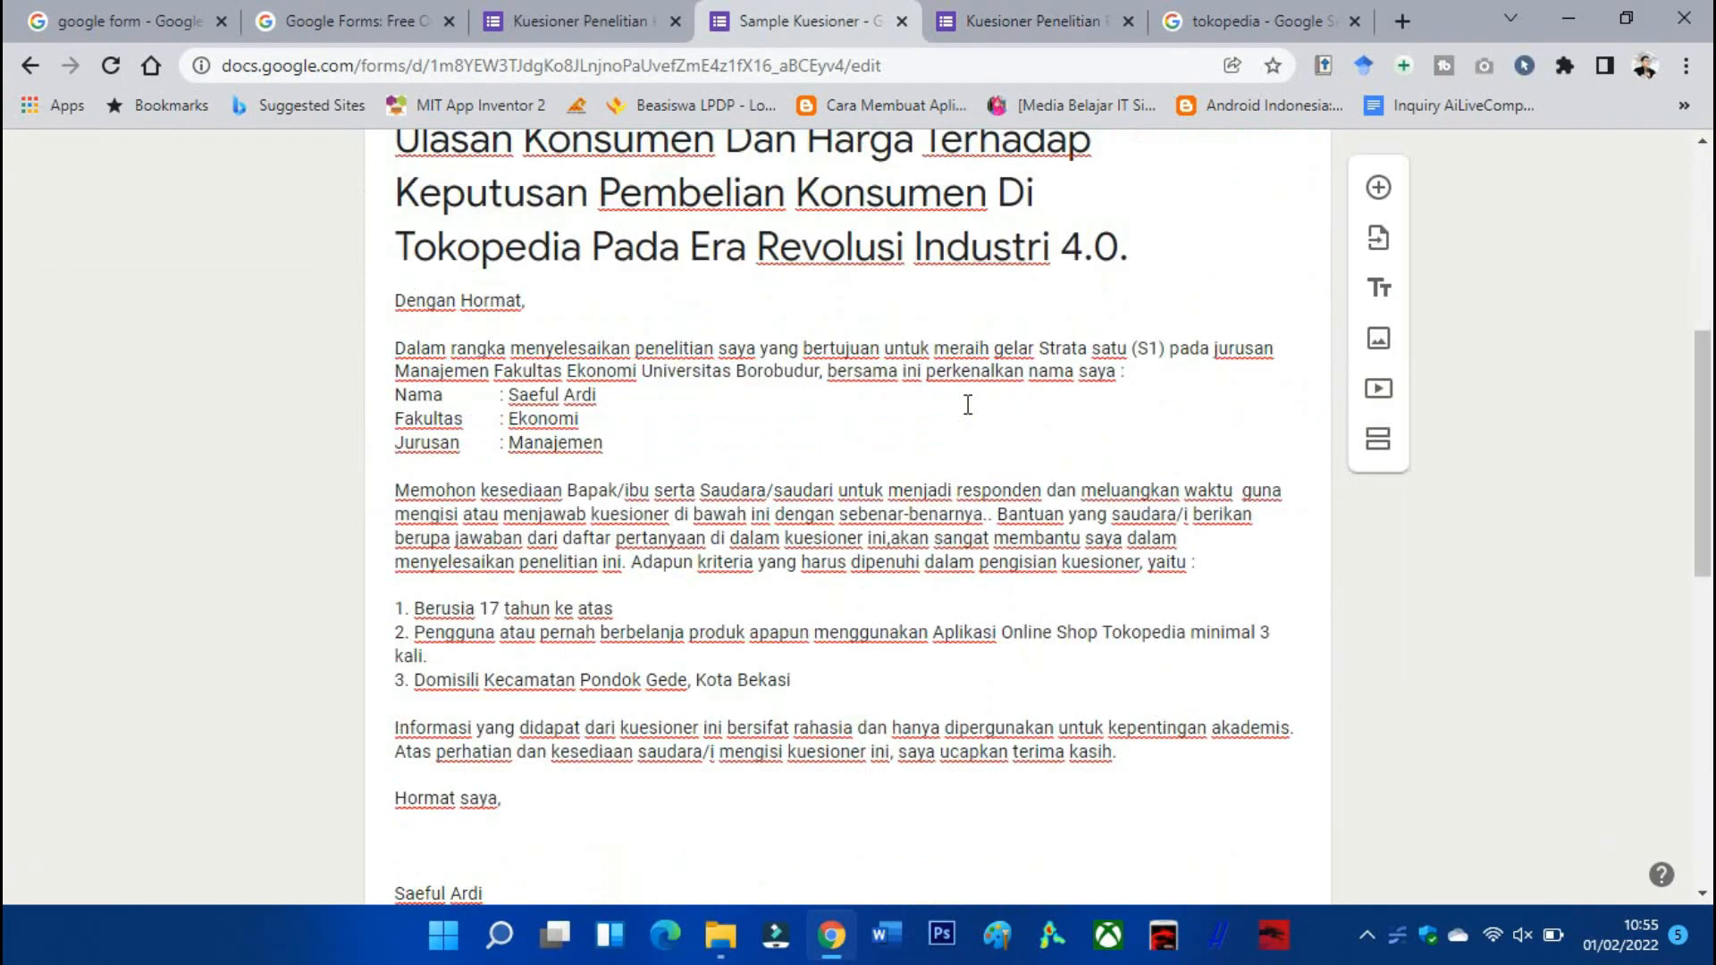
scroll(965, 405, "down", 3)
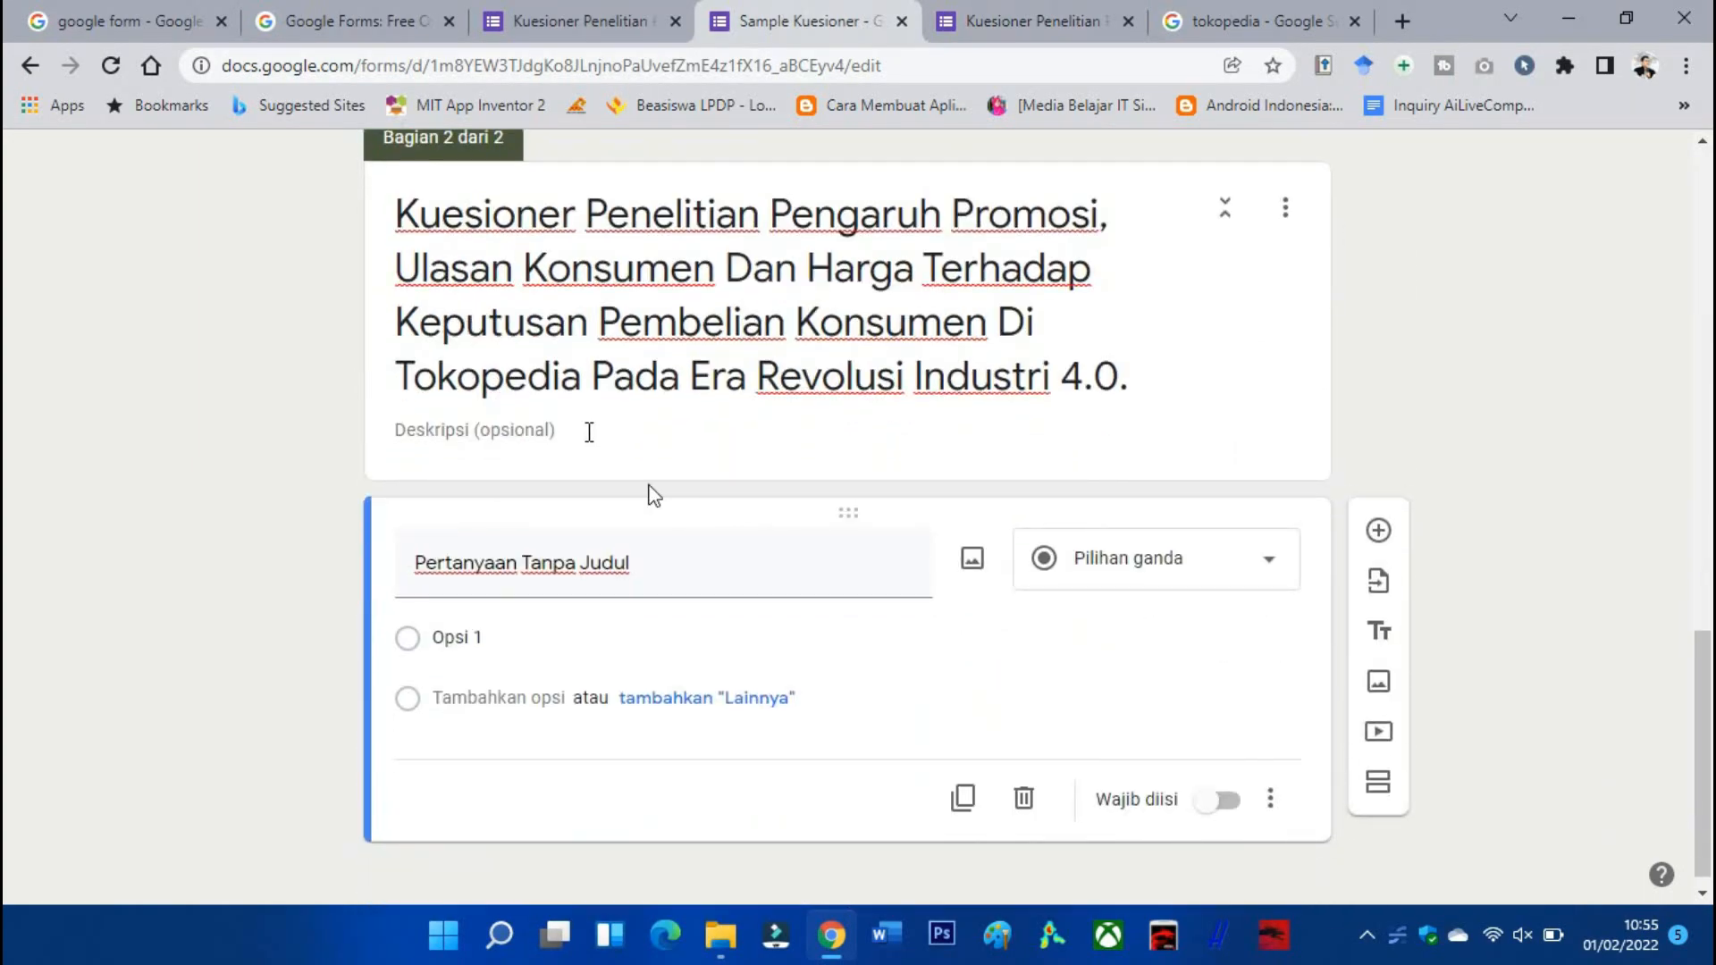
Compare with the live questionnaire, then add a new multiple-choice question below the first one.
left_click(597, 19)
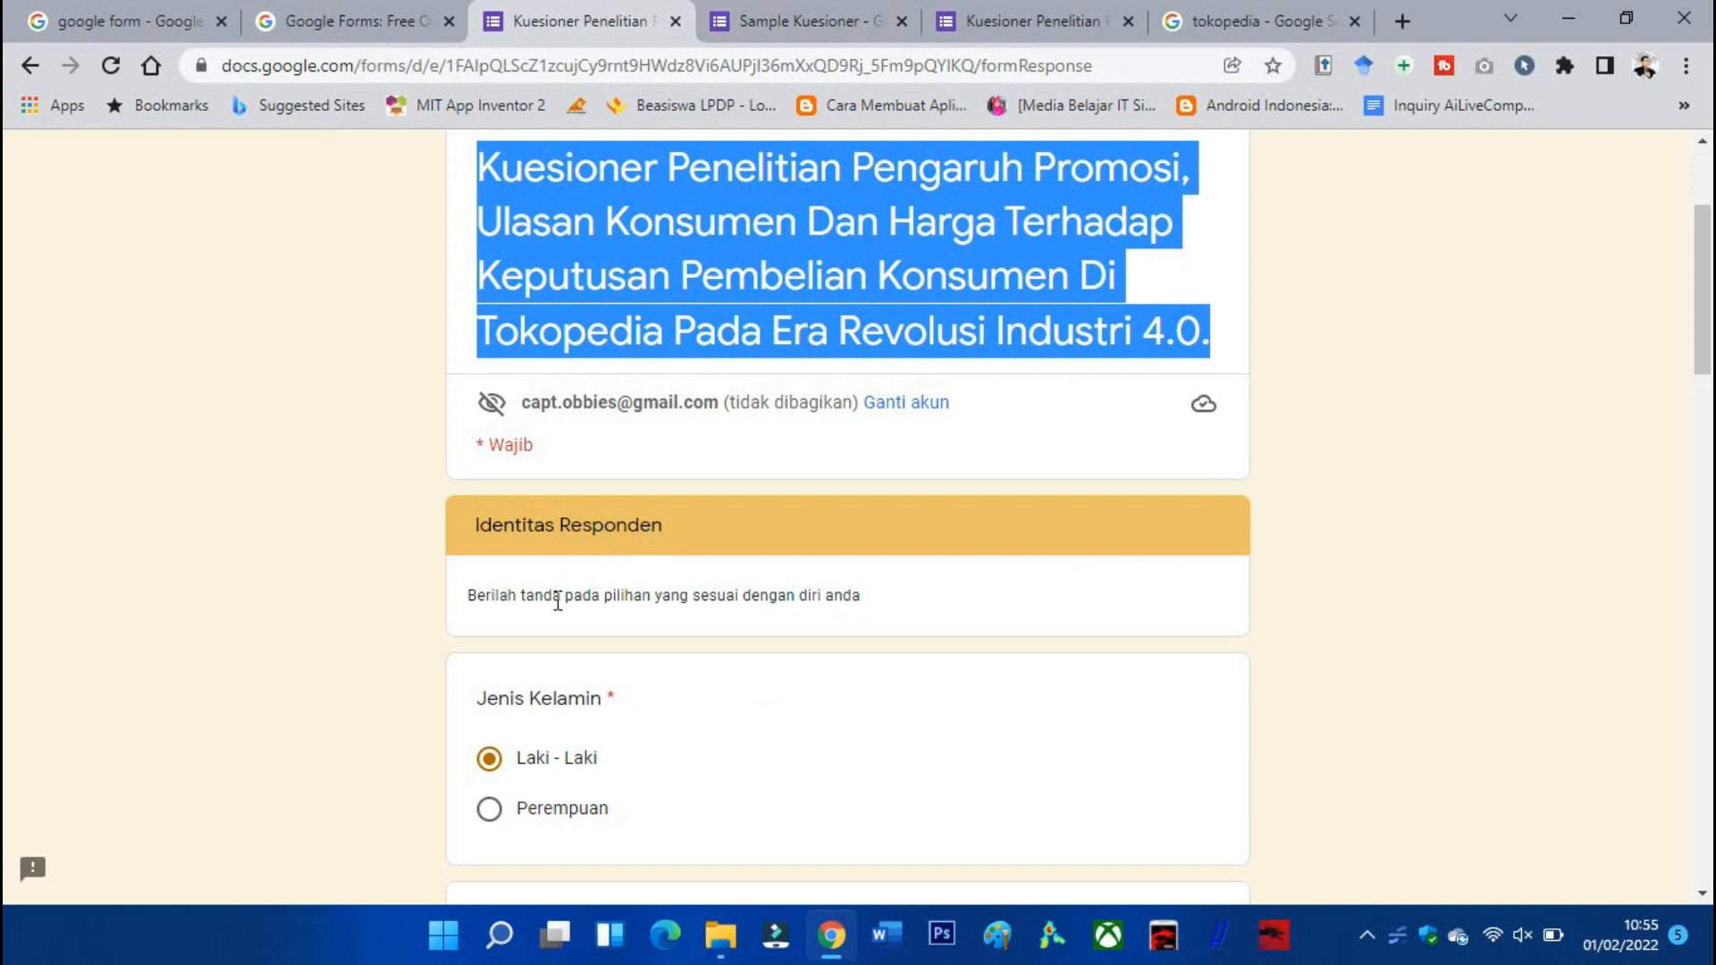
left_click(808, 19)
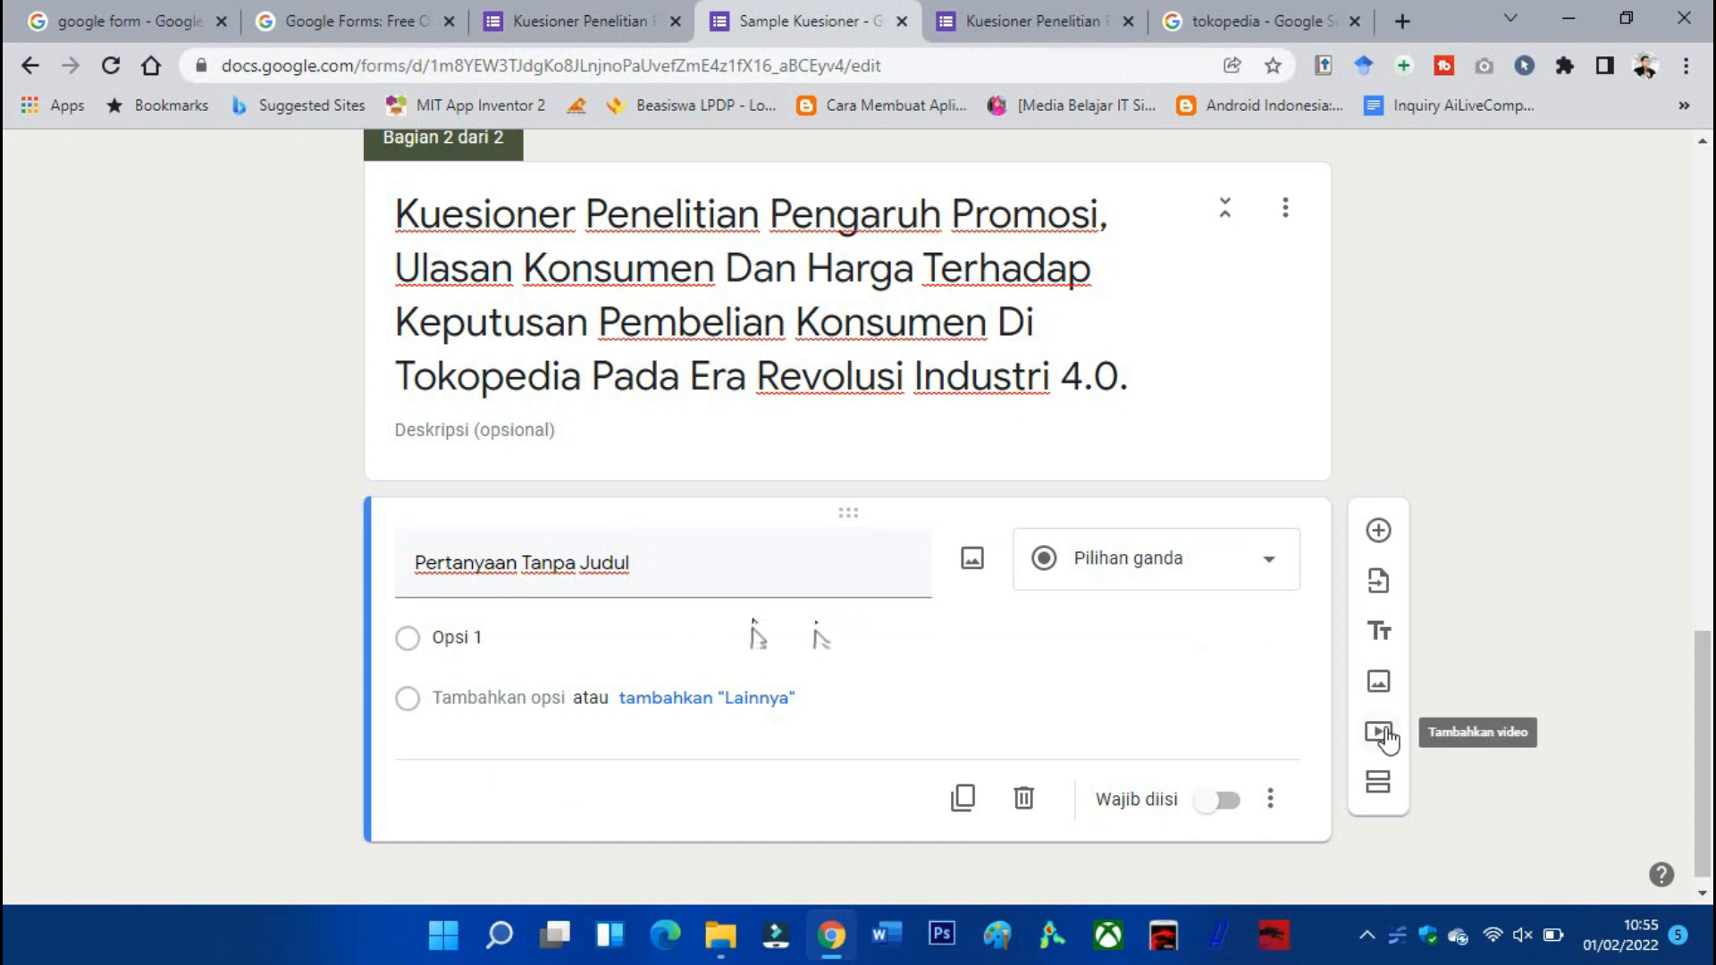
left_click(1381, 533)
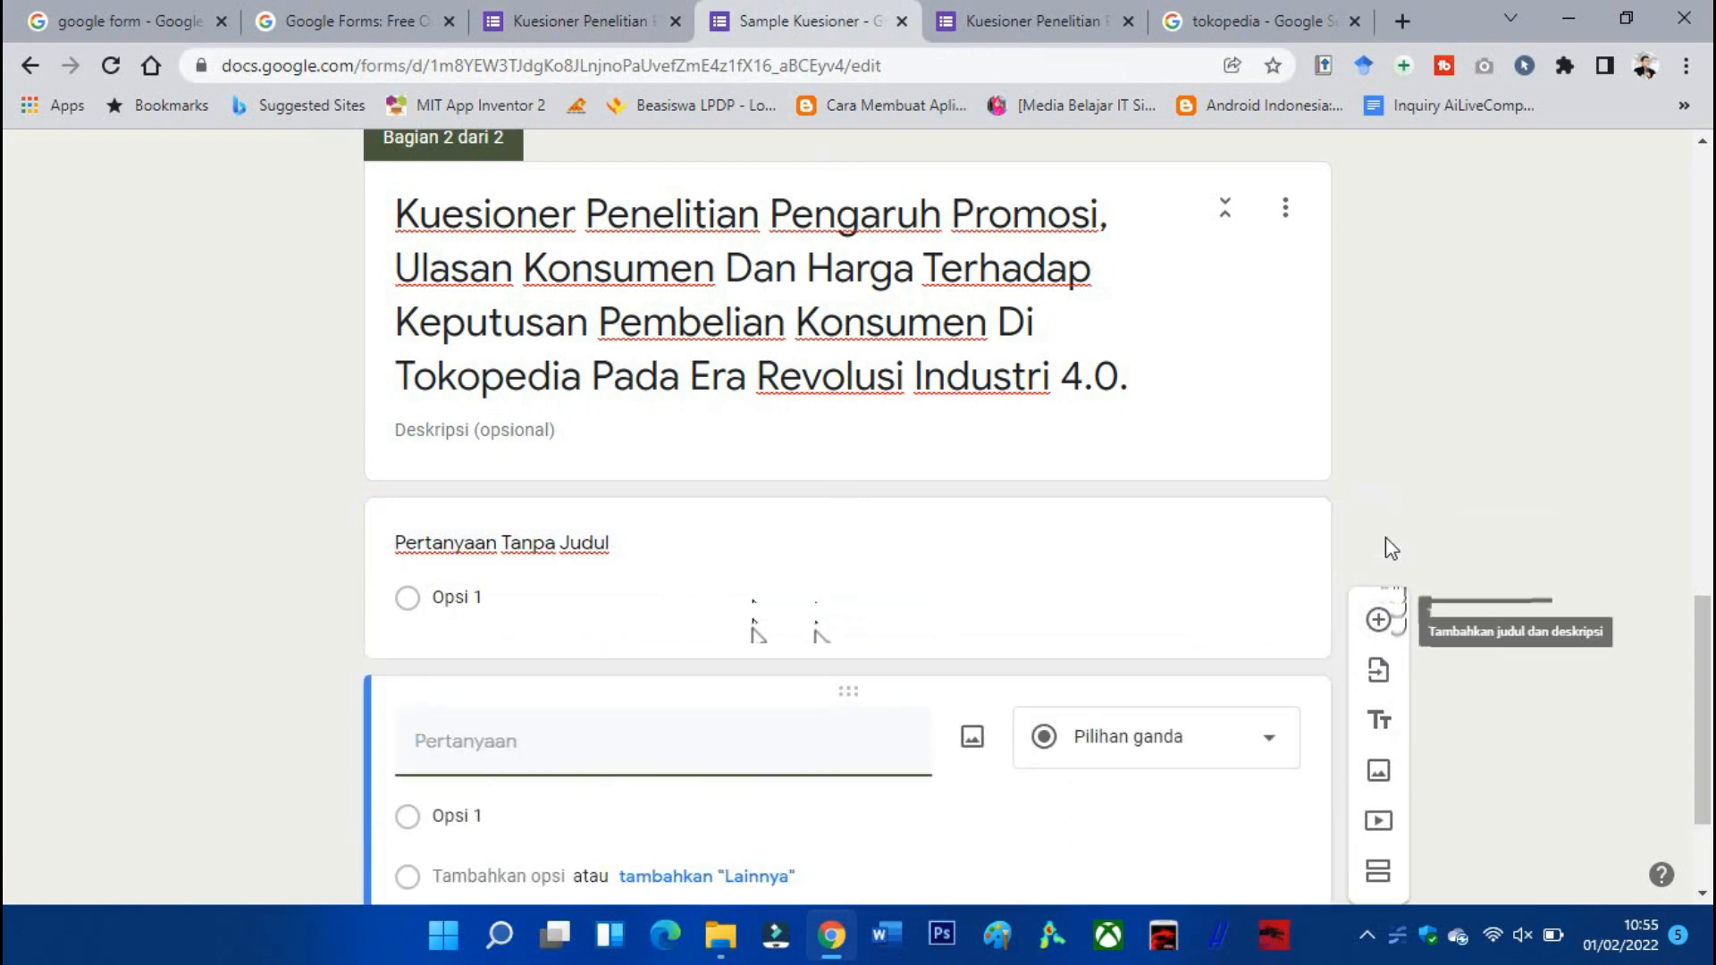
scroll(1386, 538, "down", 1)
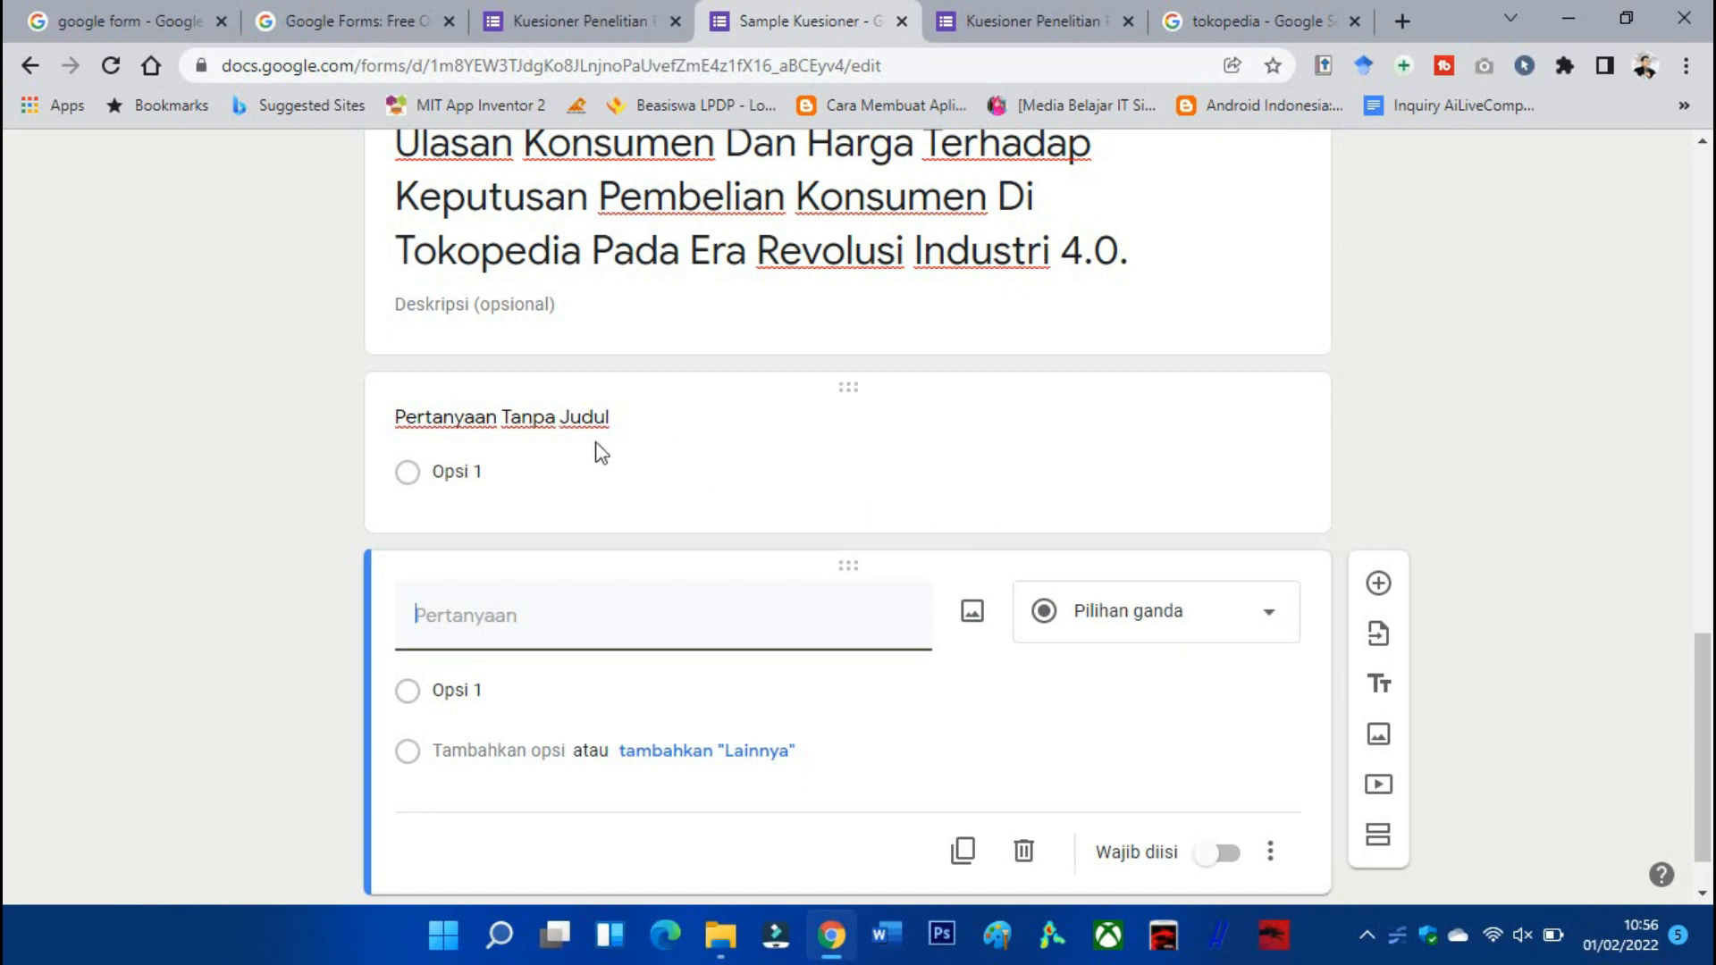
scroll(824, 444, "up", 3)
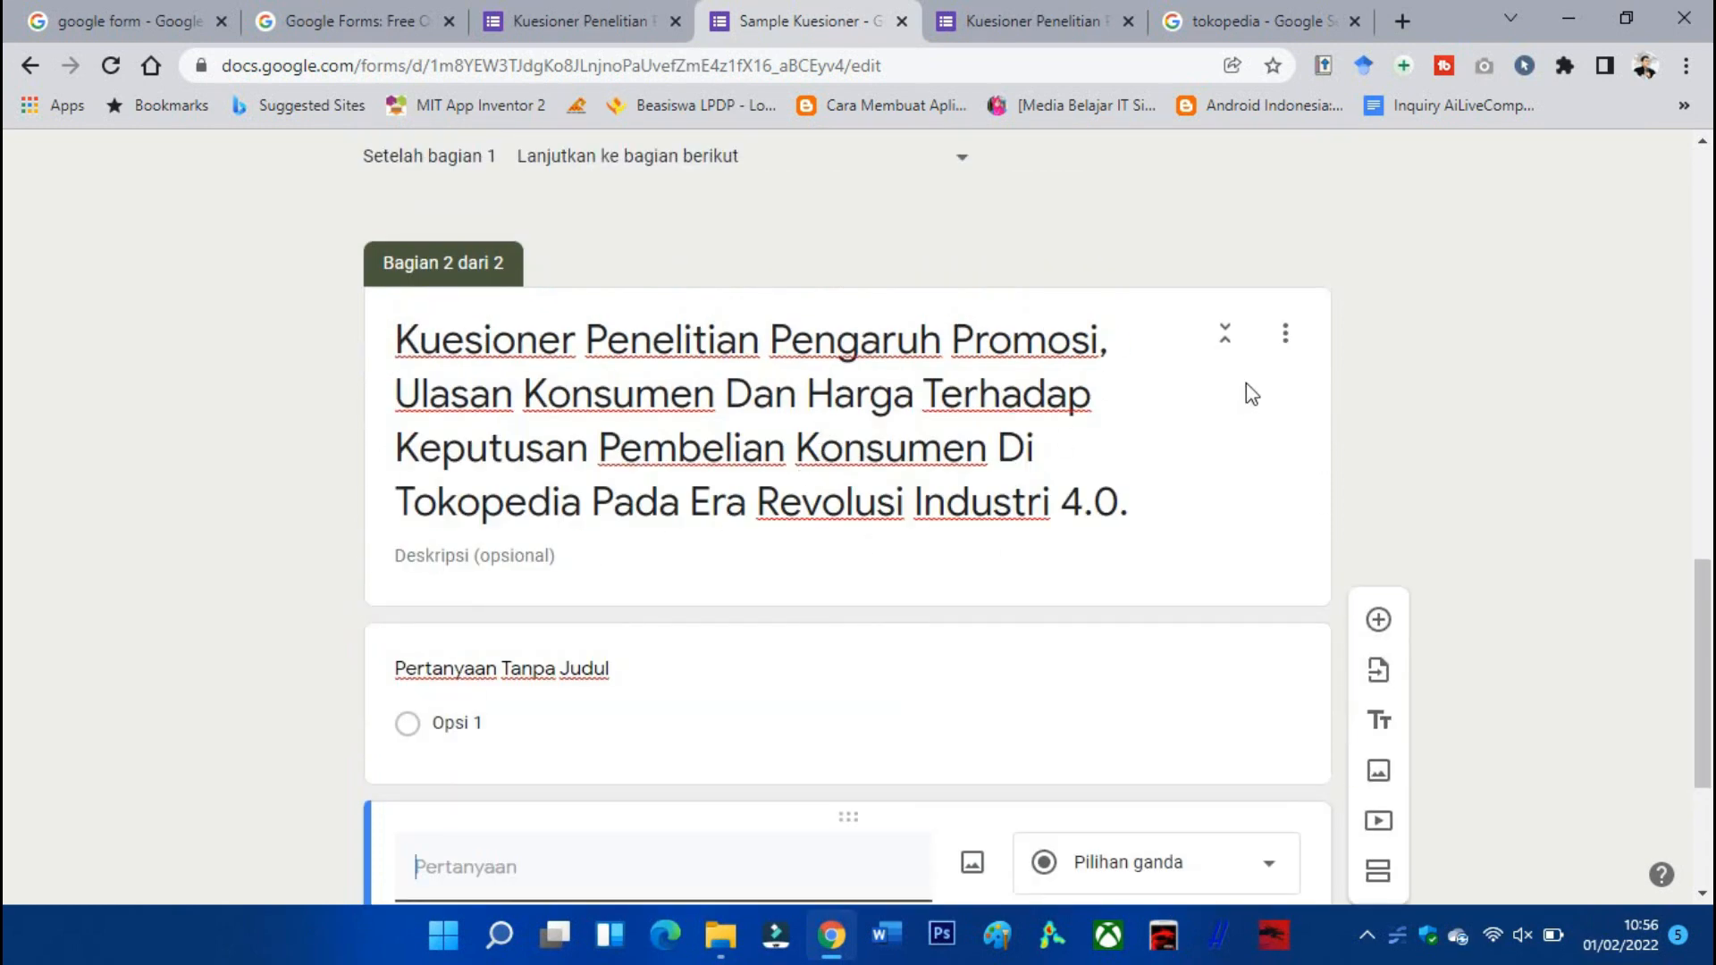
Open and dismiss section 2's options, then check the live form's identity questions.
left_click(1285, 338)
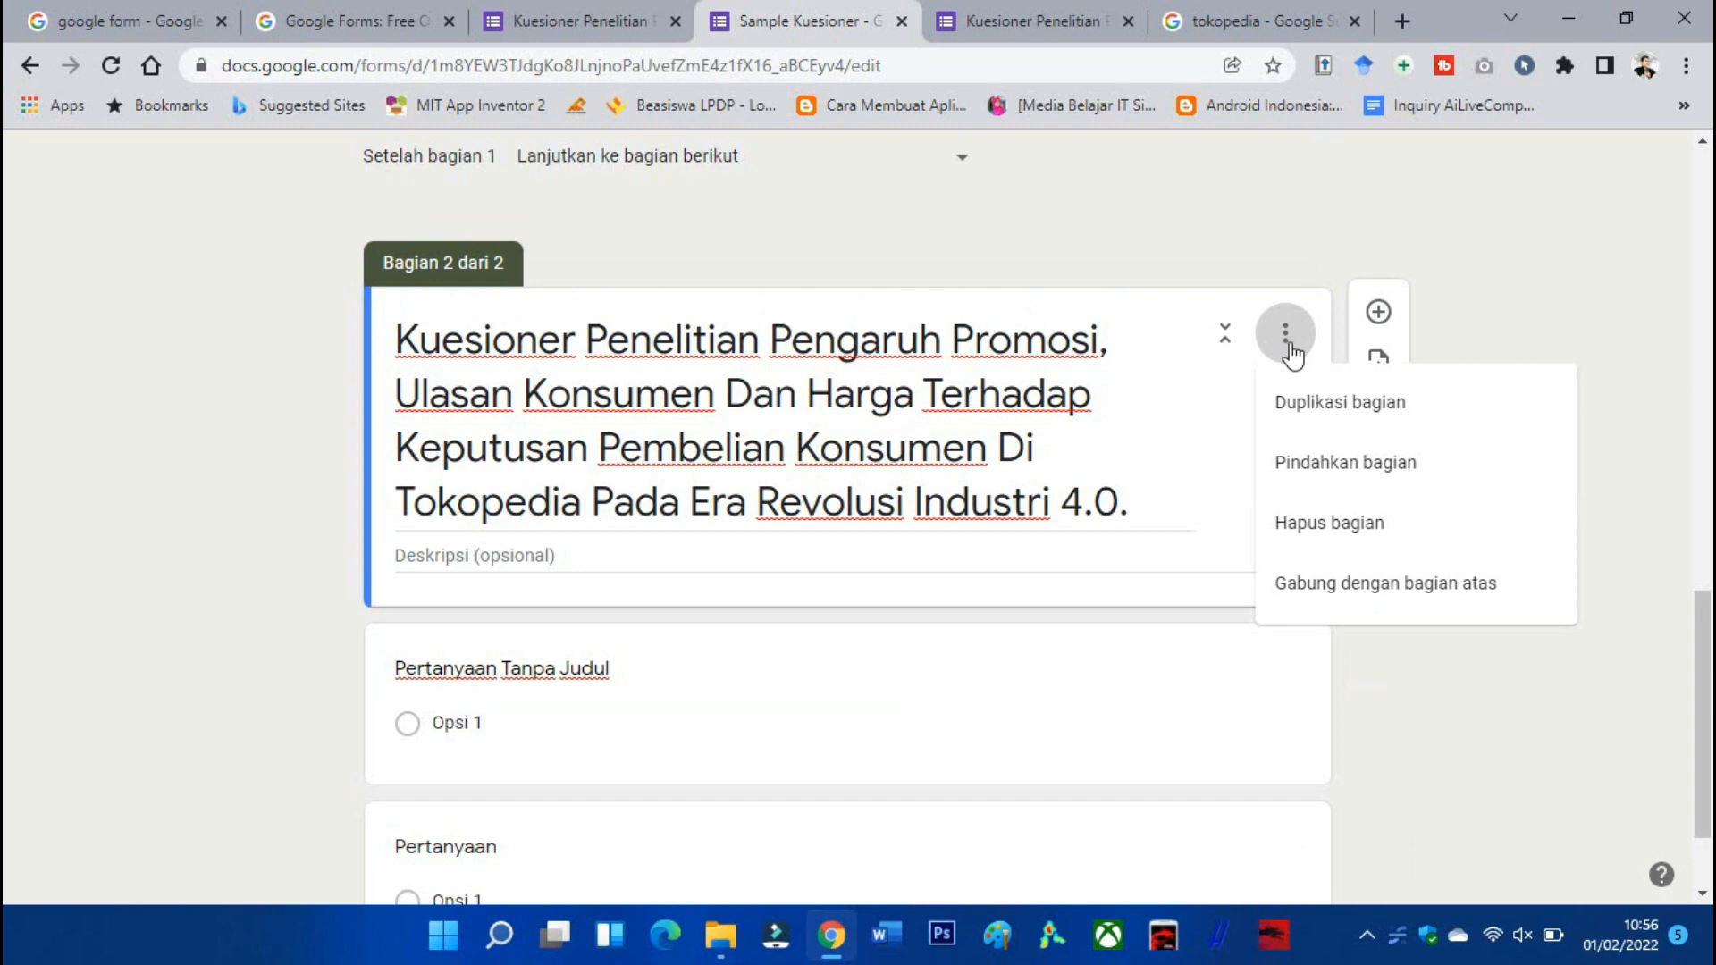
left_click(1203, 475)
left_click(630, 673)
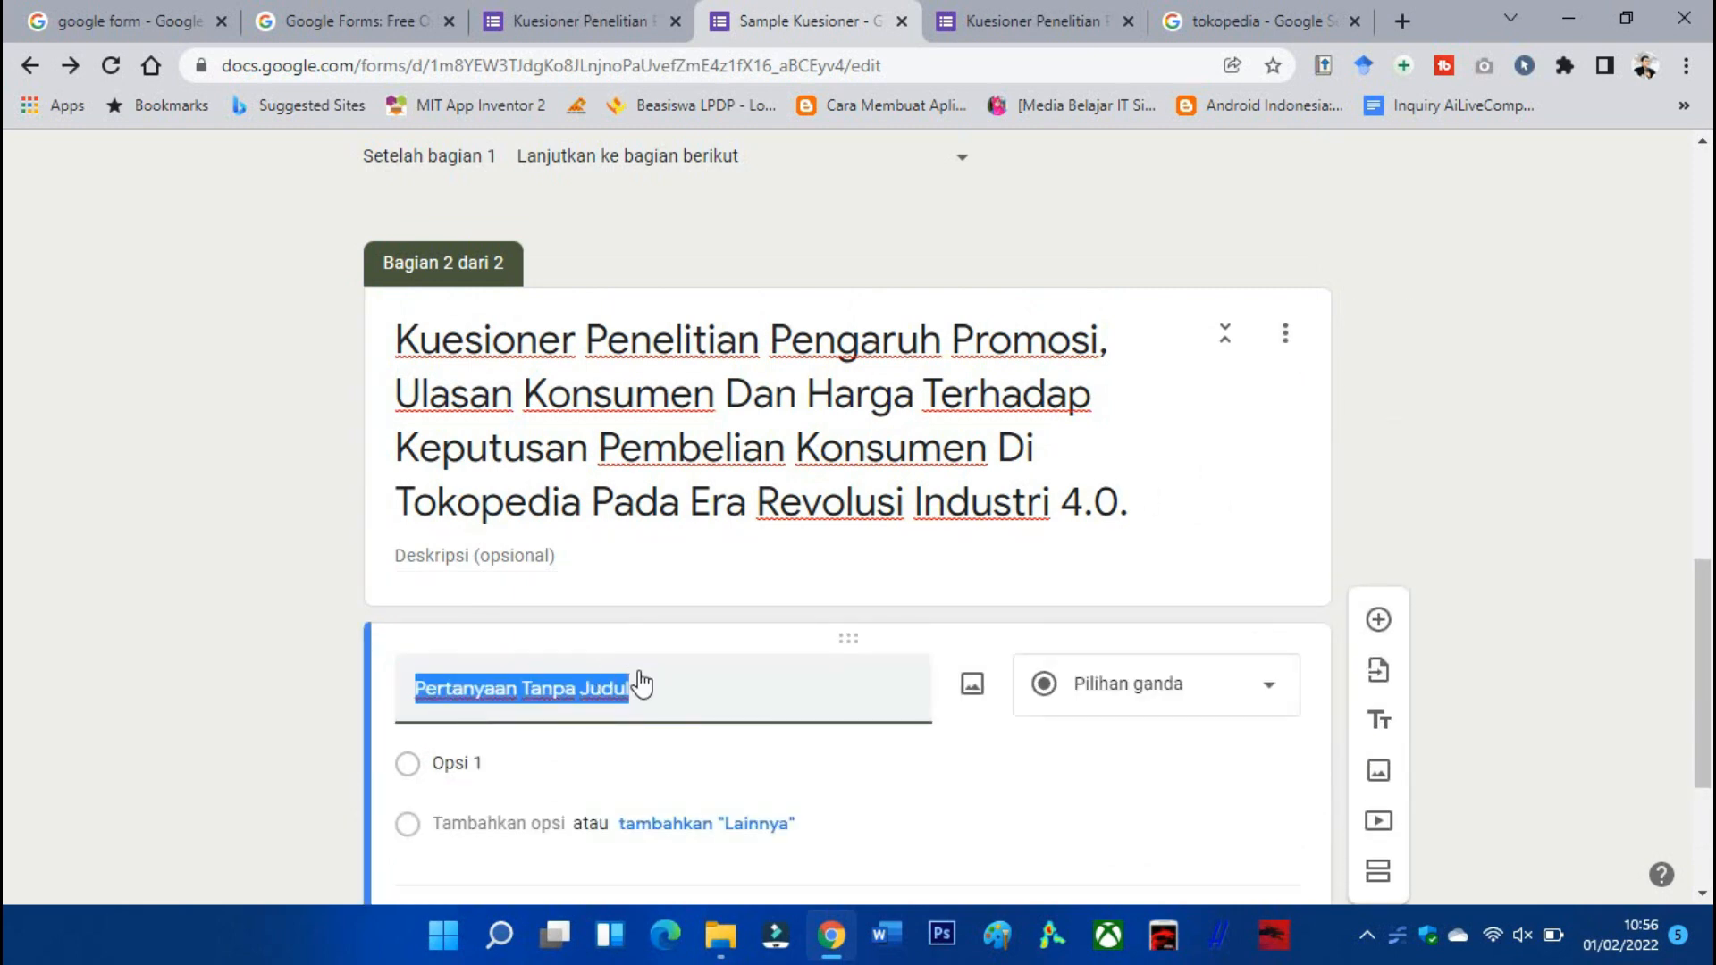
left_click(644, 27)
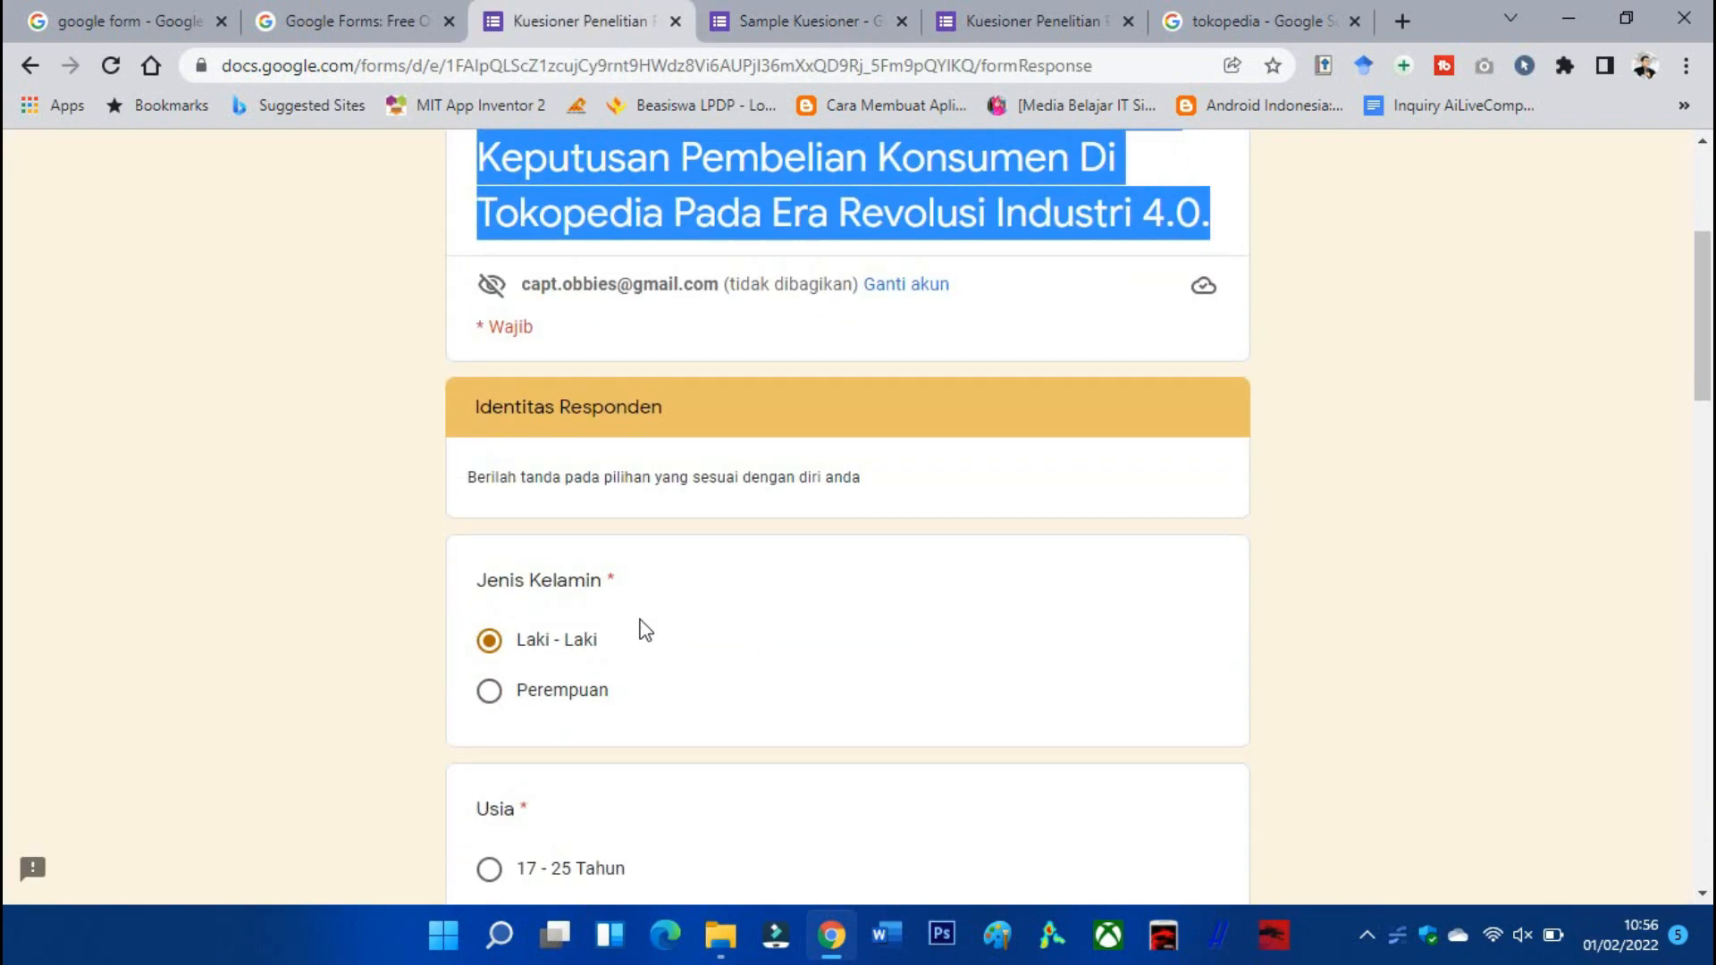
scroll(646, 630, "down", 1)
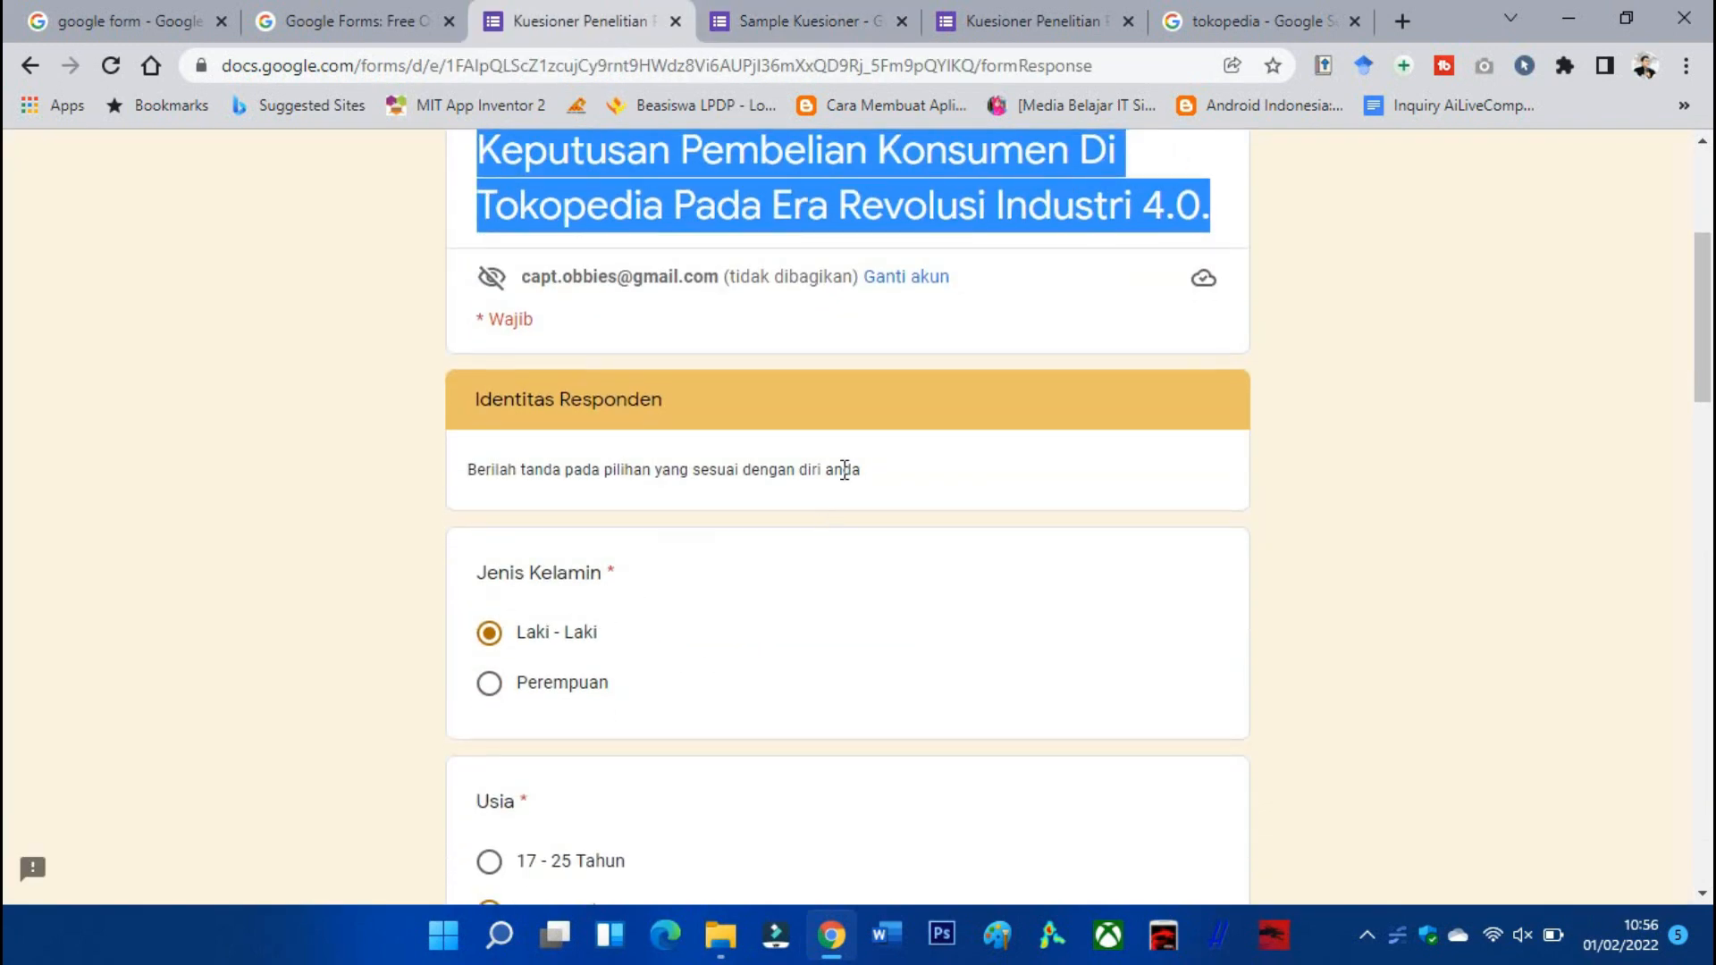
left_click(821, 27)
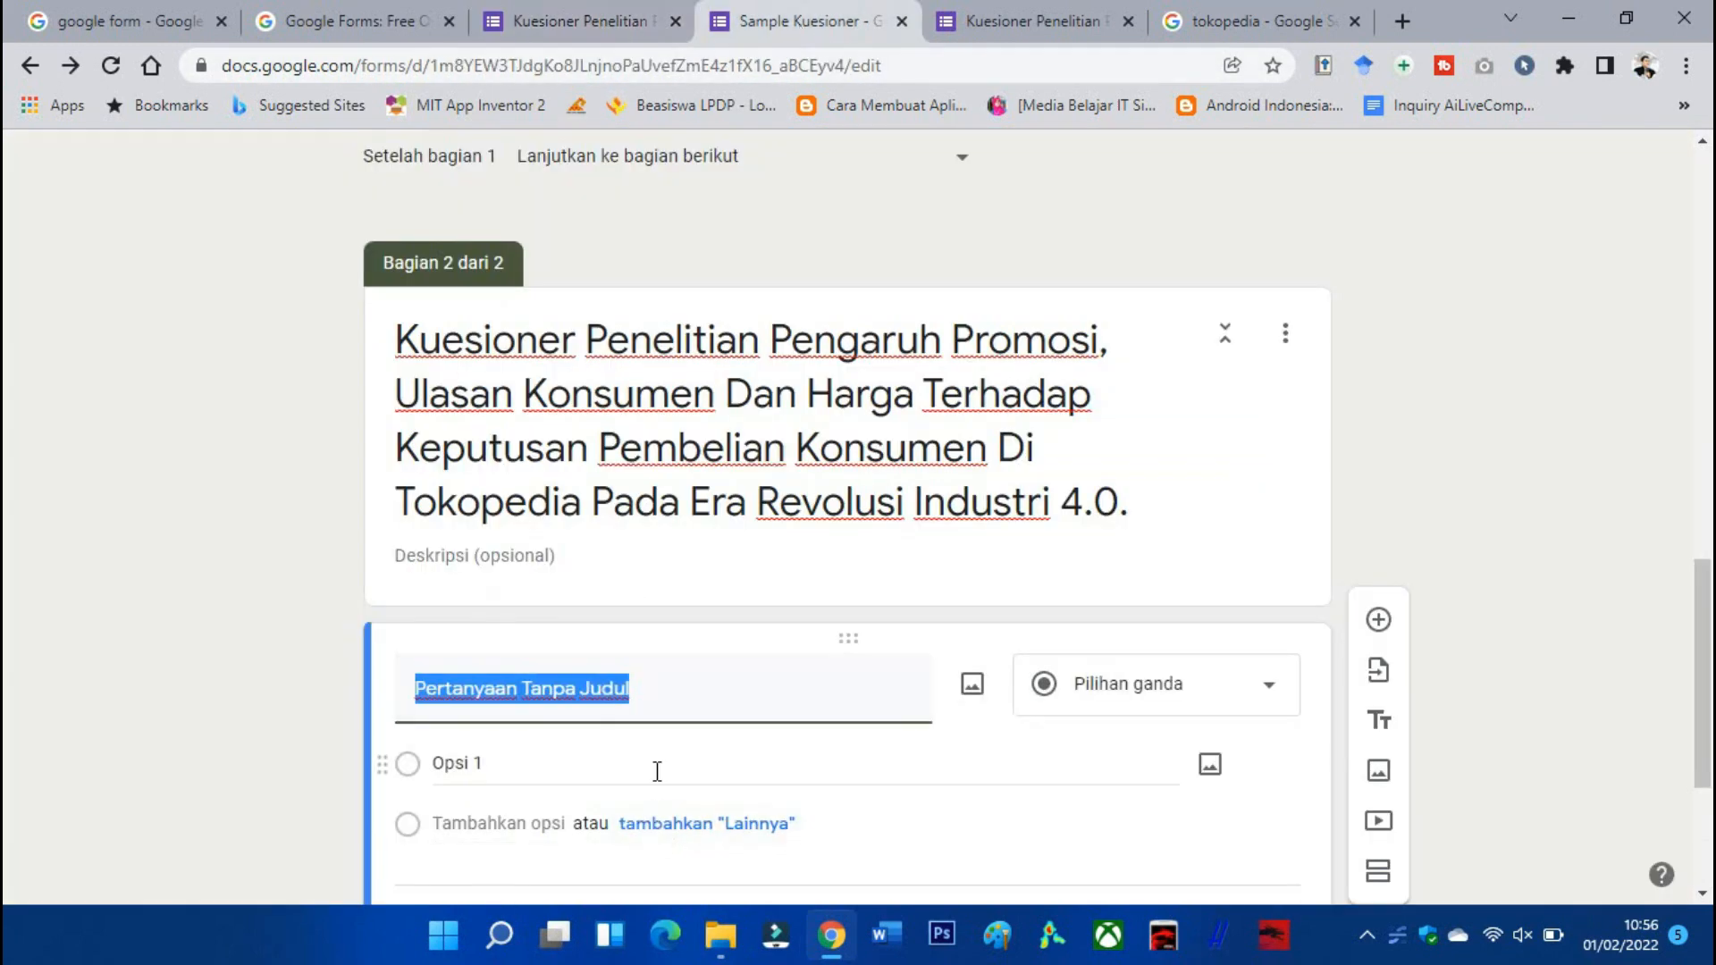
Make it a required multiple-choice 'Jenis Kelamin' question with options Laki-Laki and Perempuan.
type("Jenis Kelamin")
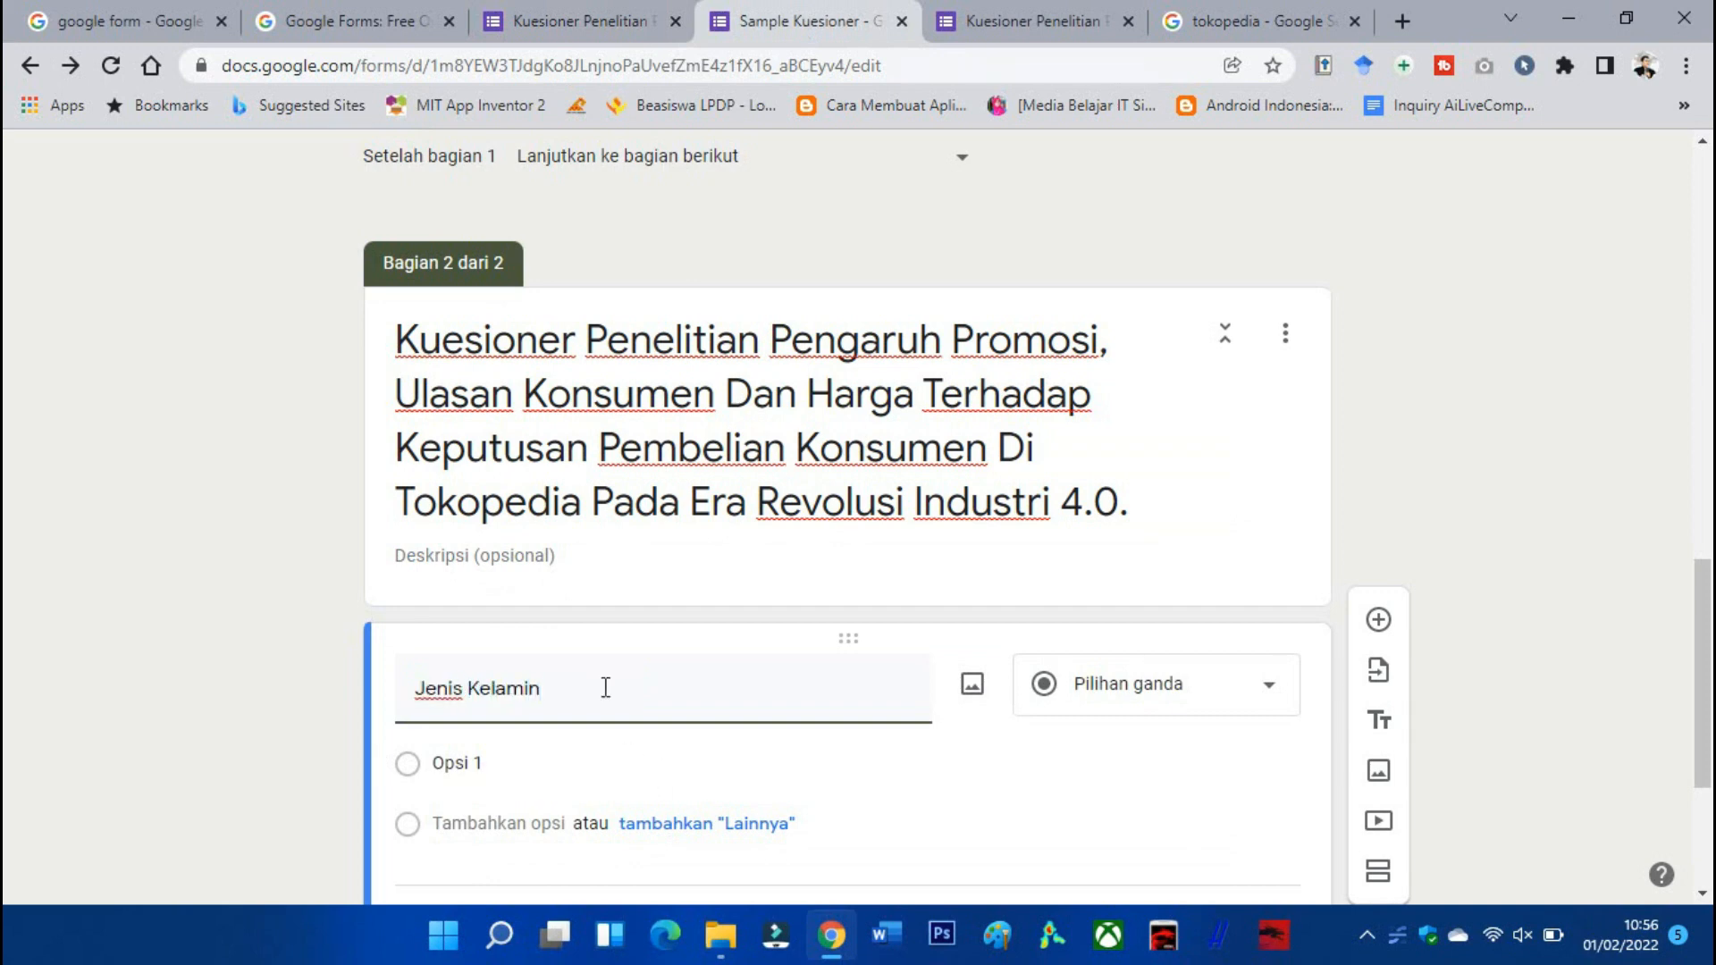
left_click(554, 18)
left_click(803, 23)
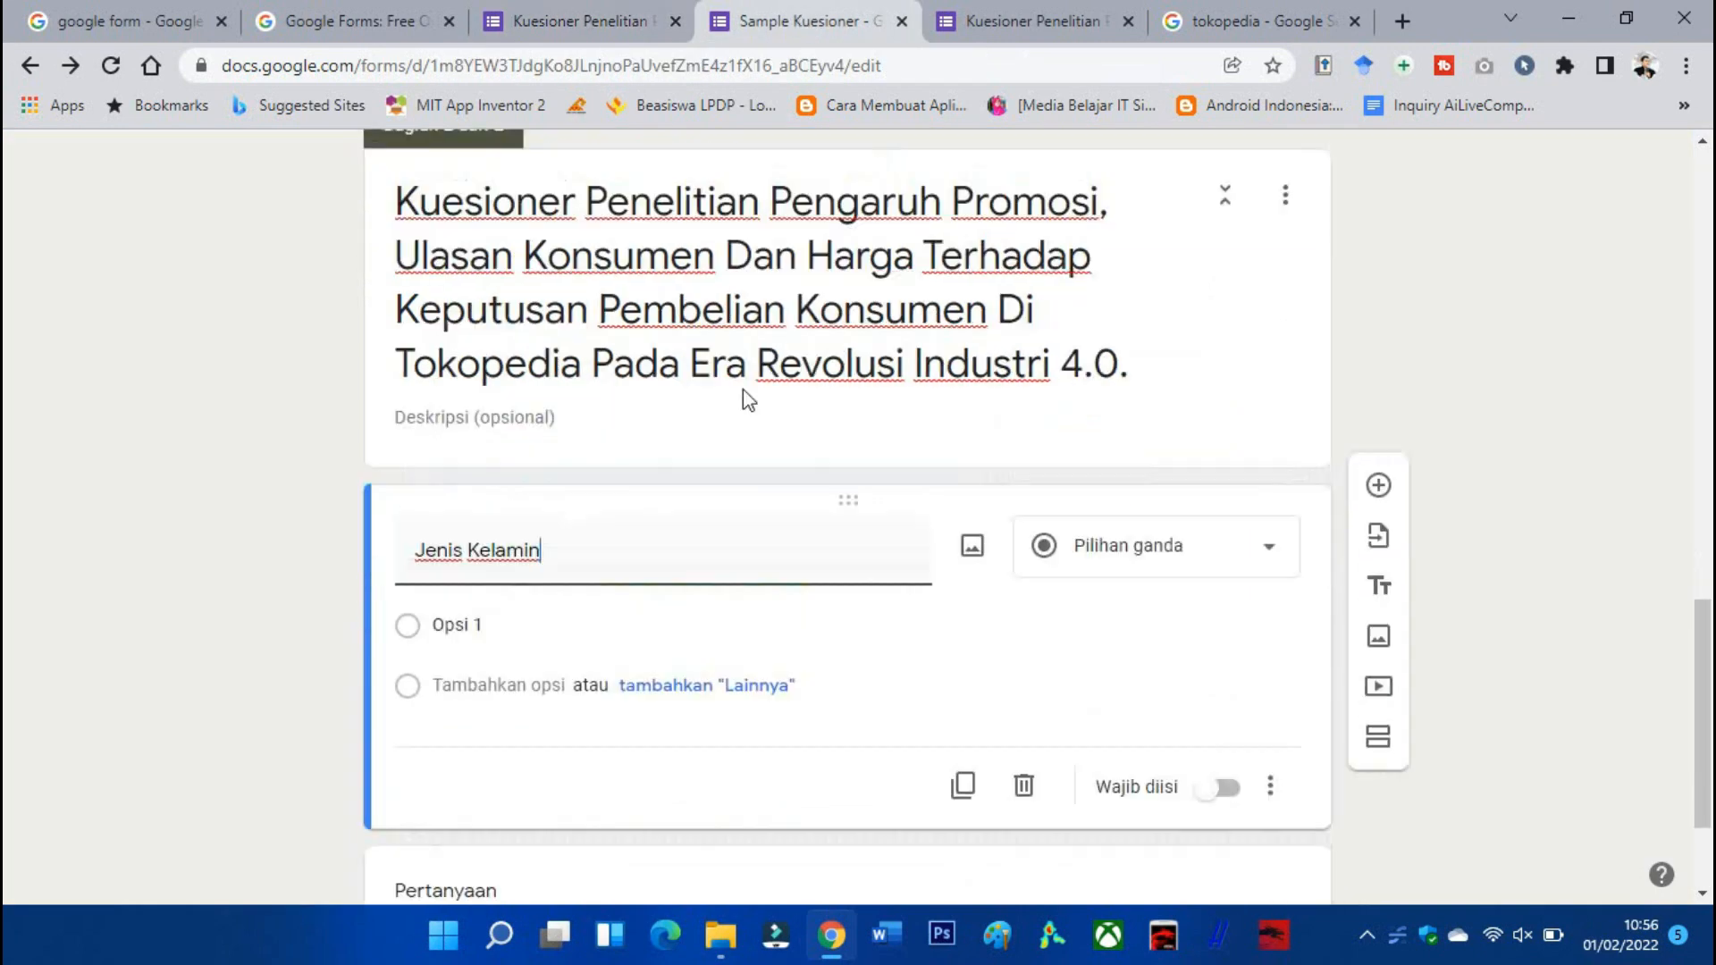
left_click(1152, 391)
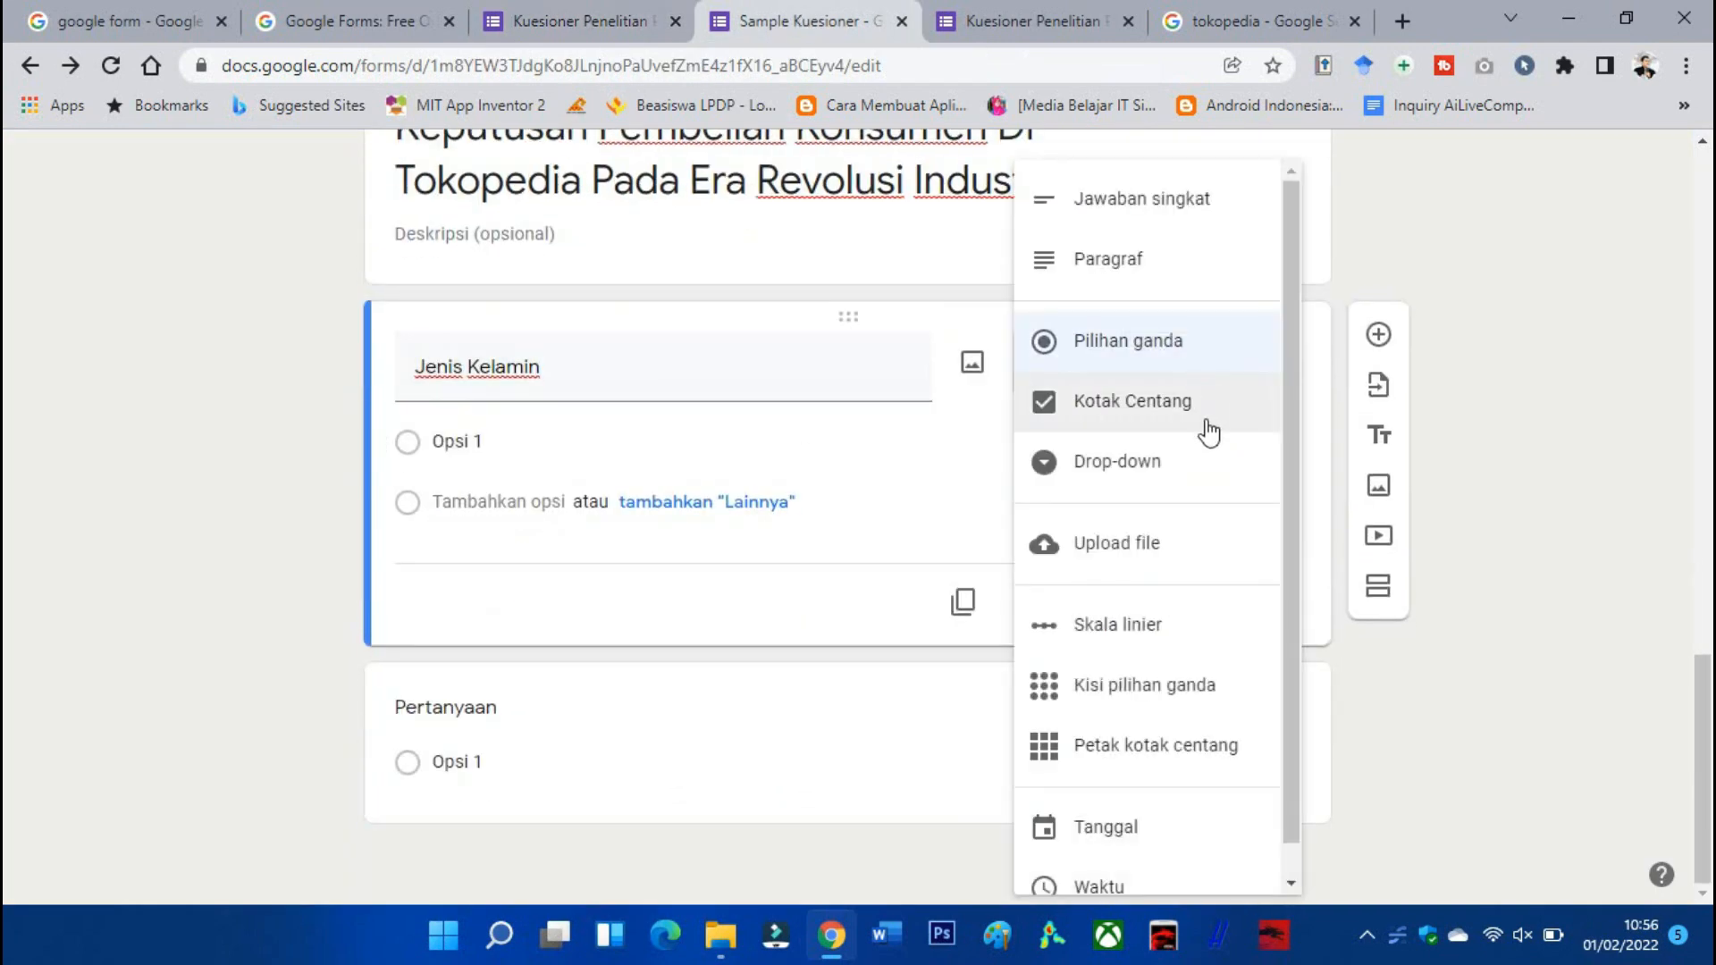
left_click(1178, 367)
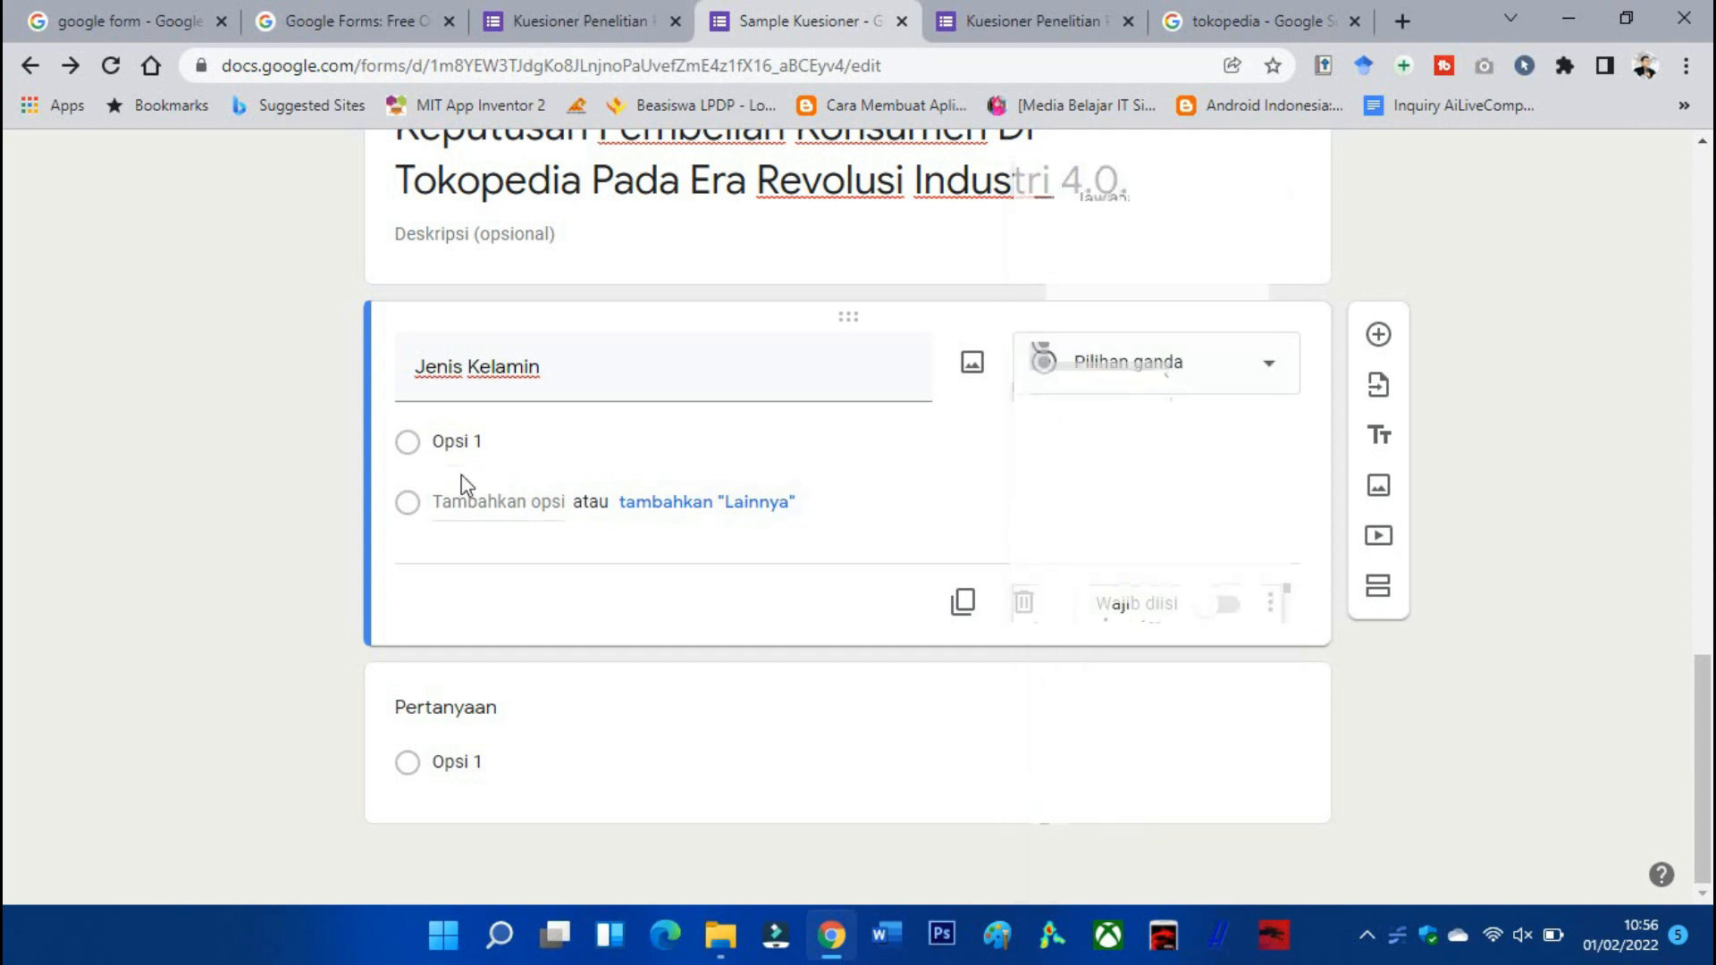
left_click(483, 444)
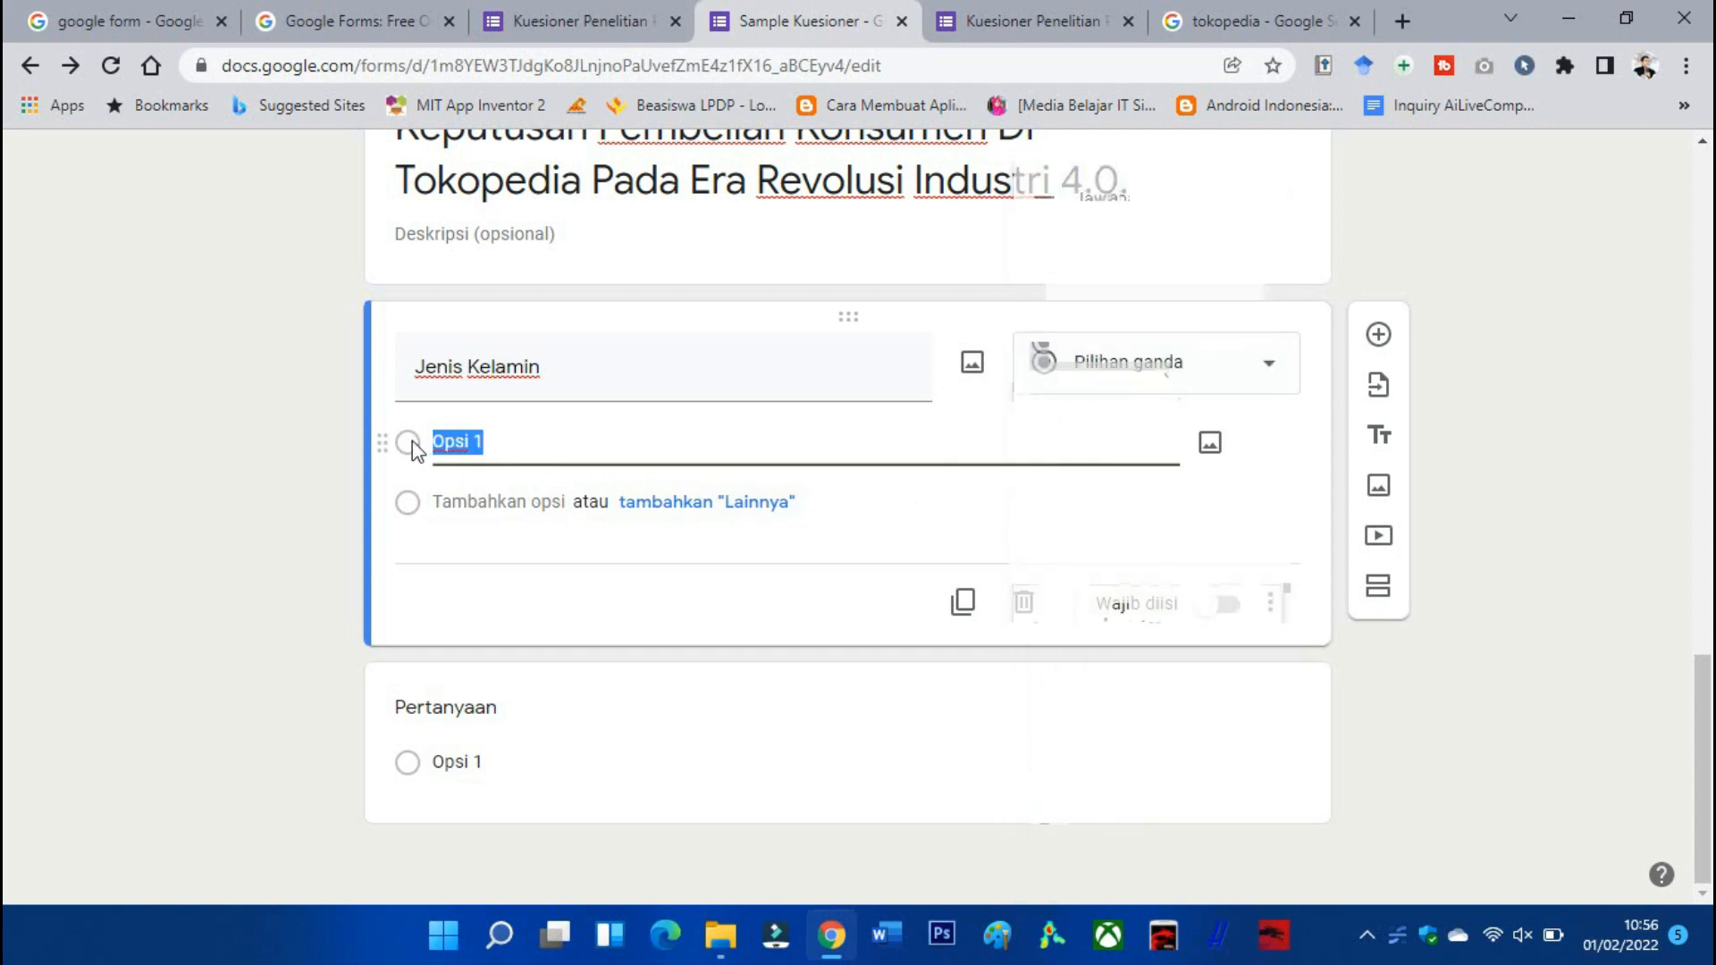
type("Laki-Laki")
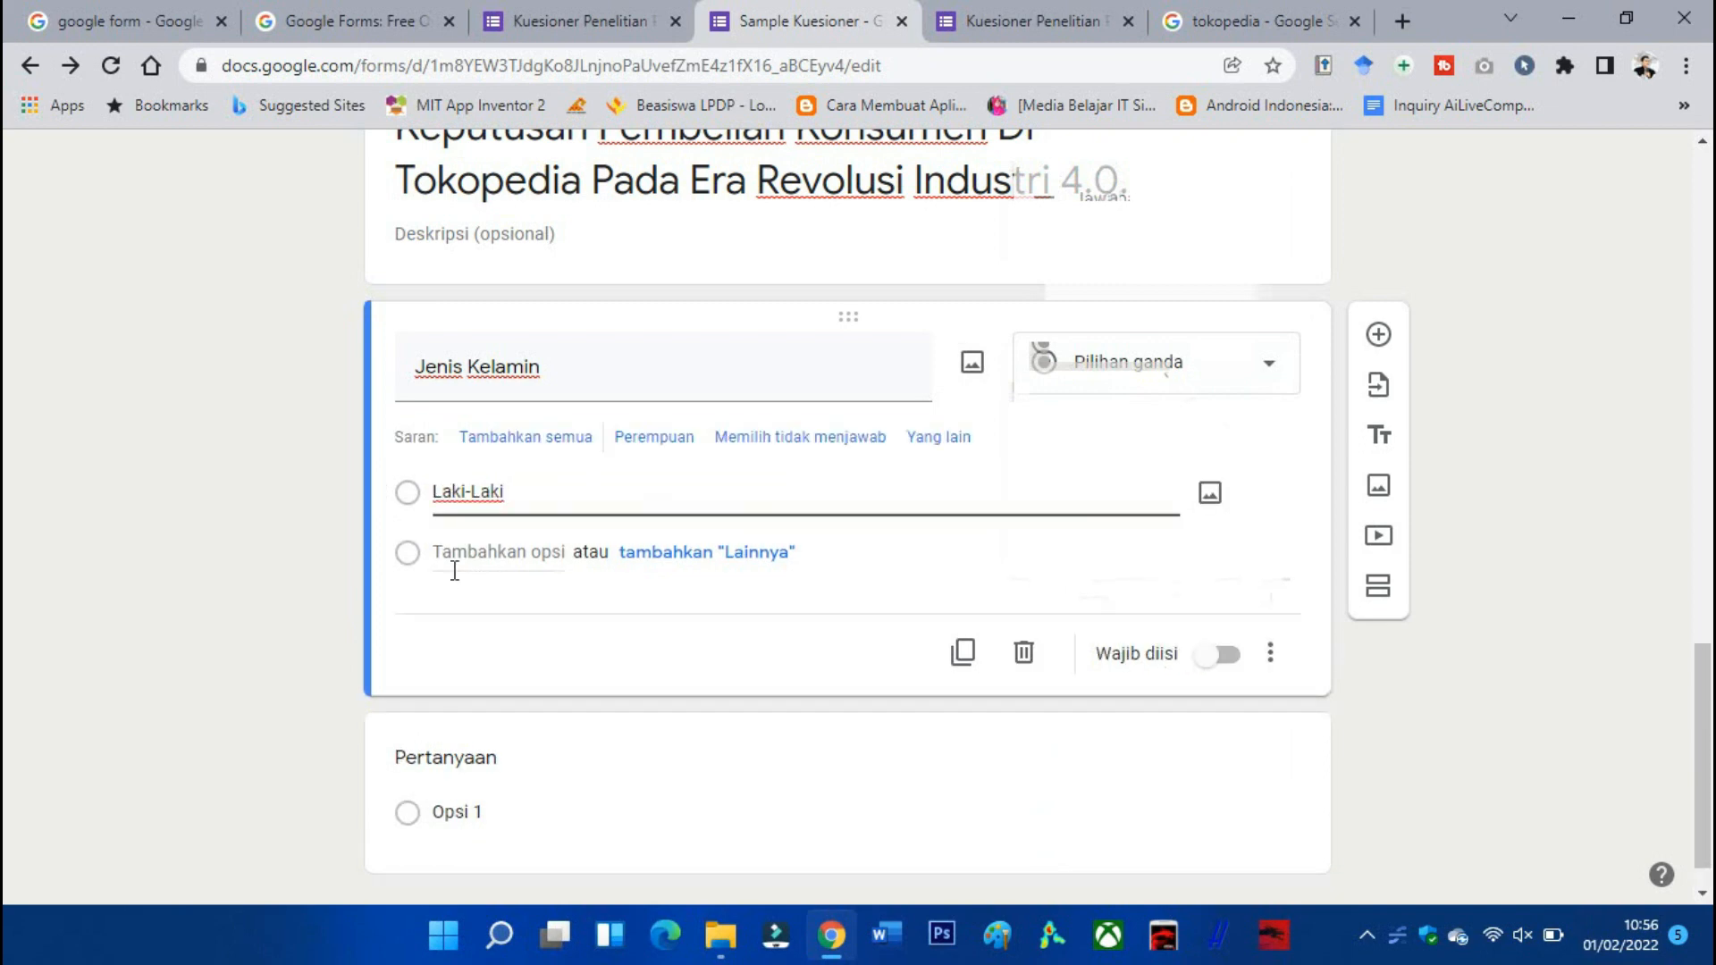
left_click(470, 561)
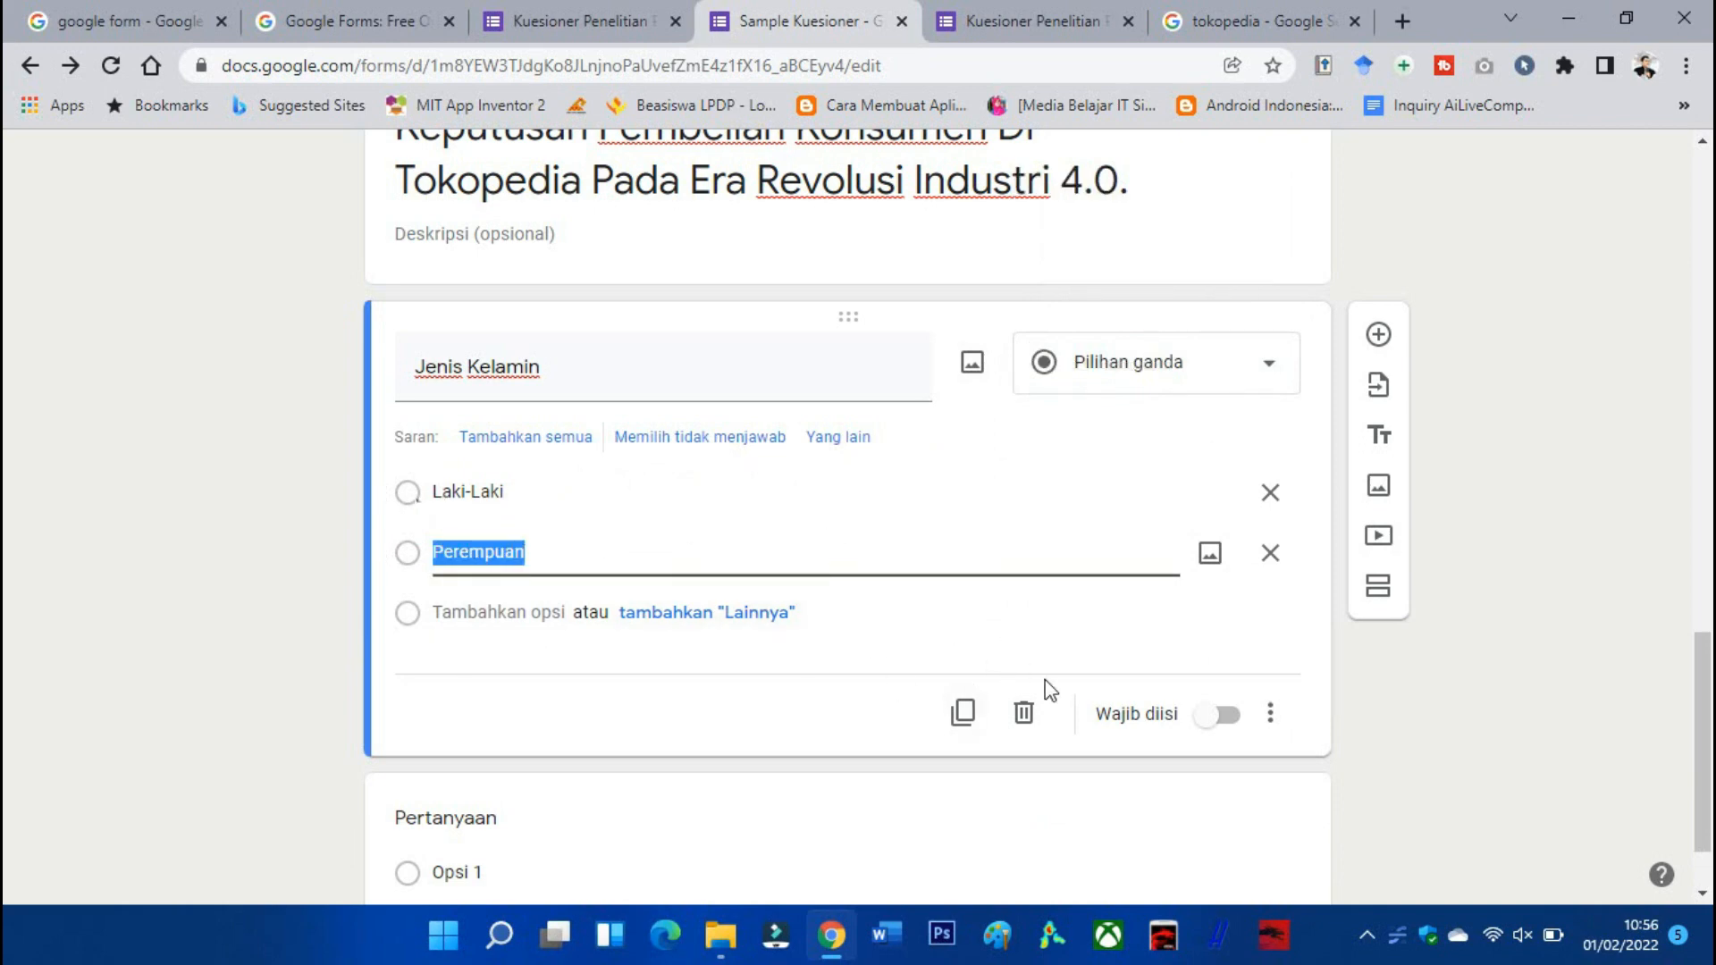
left_click(1230, 731)
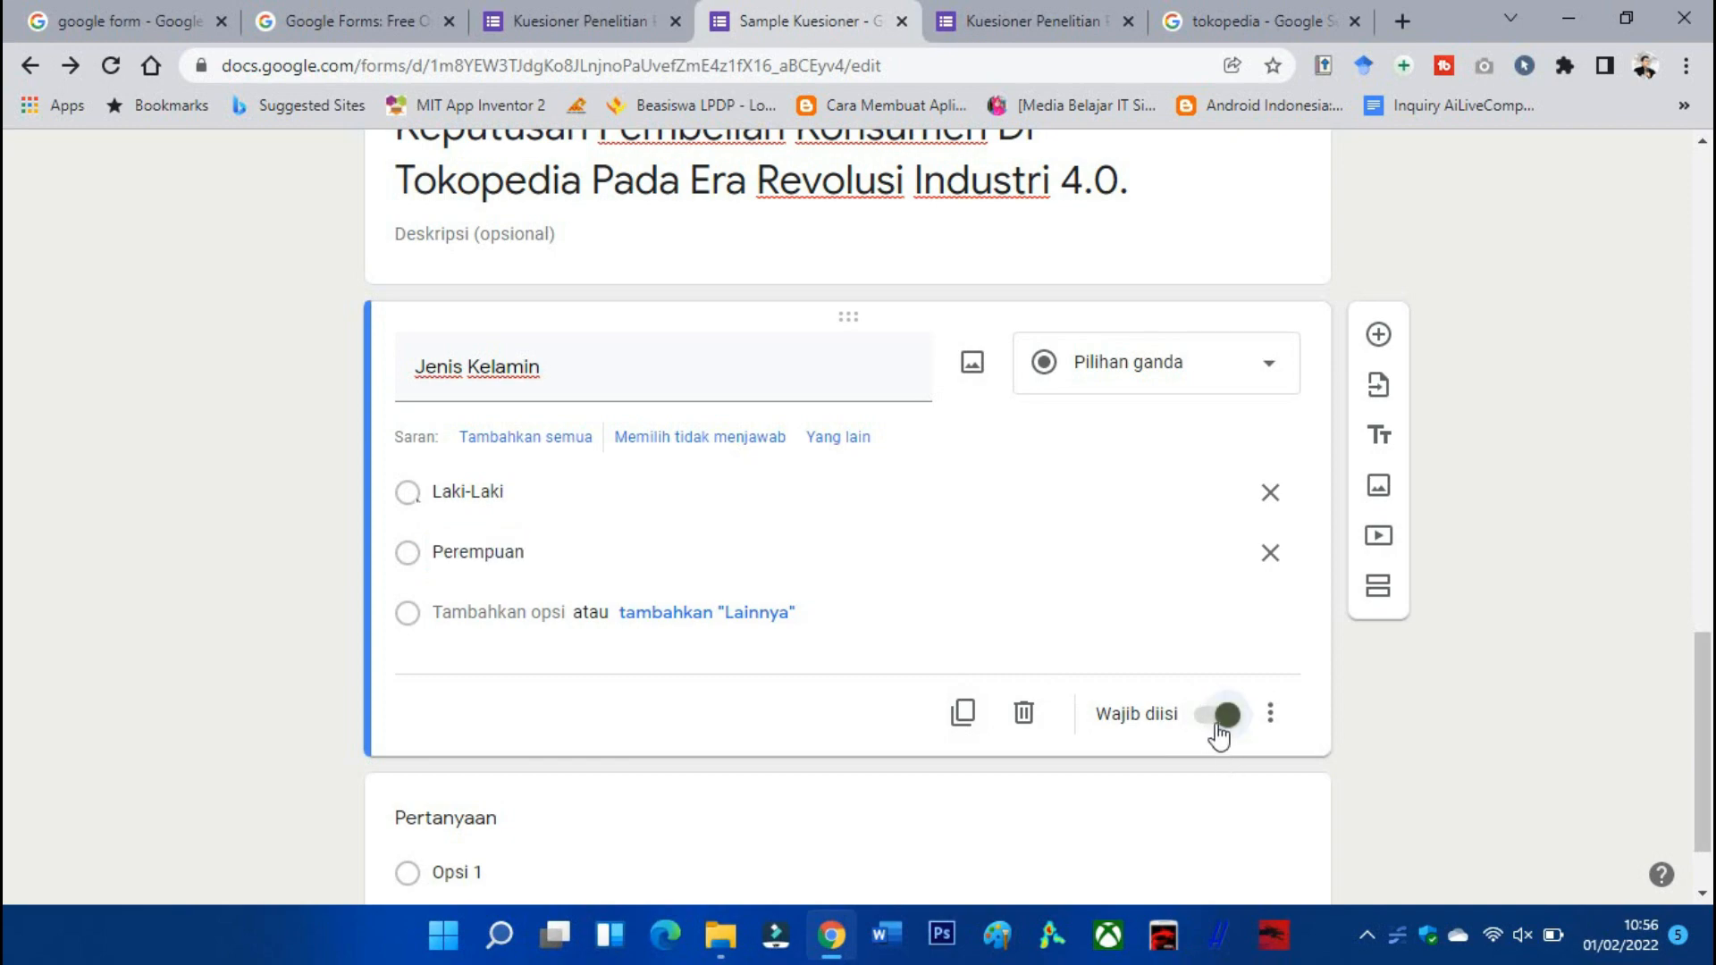
scroll(1230, 715, "up", 10)
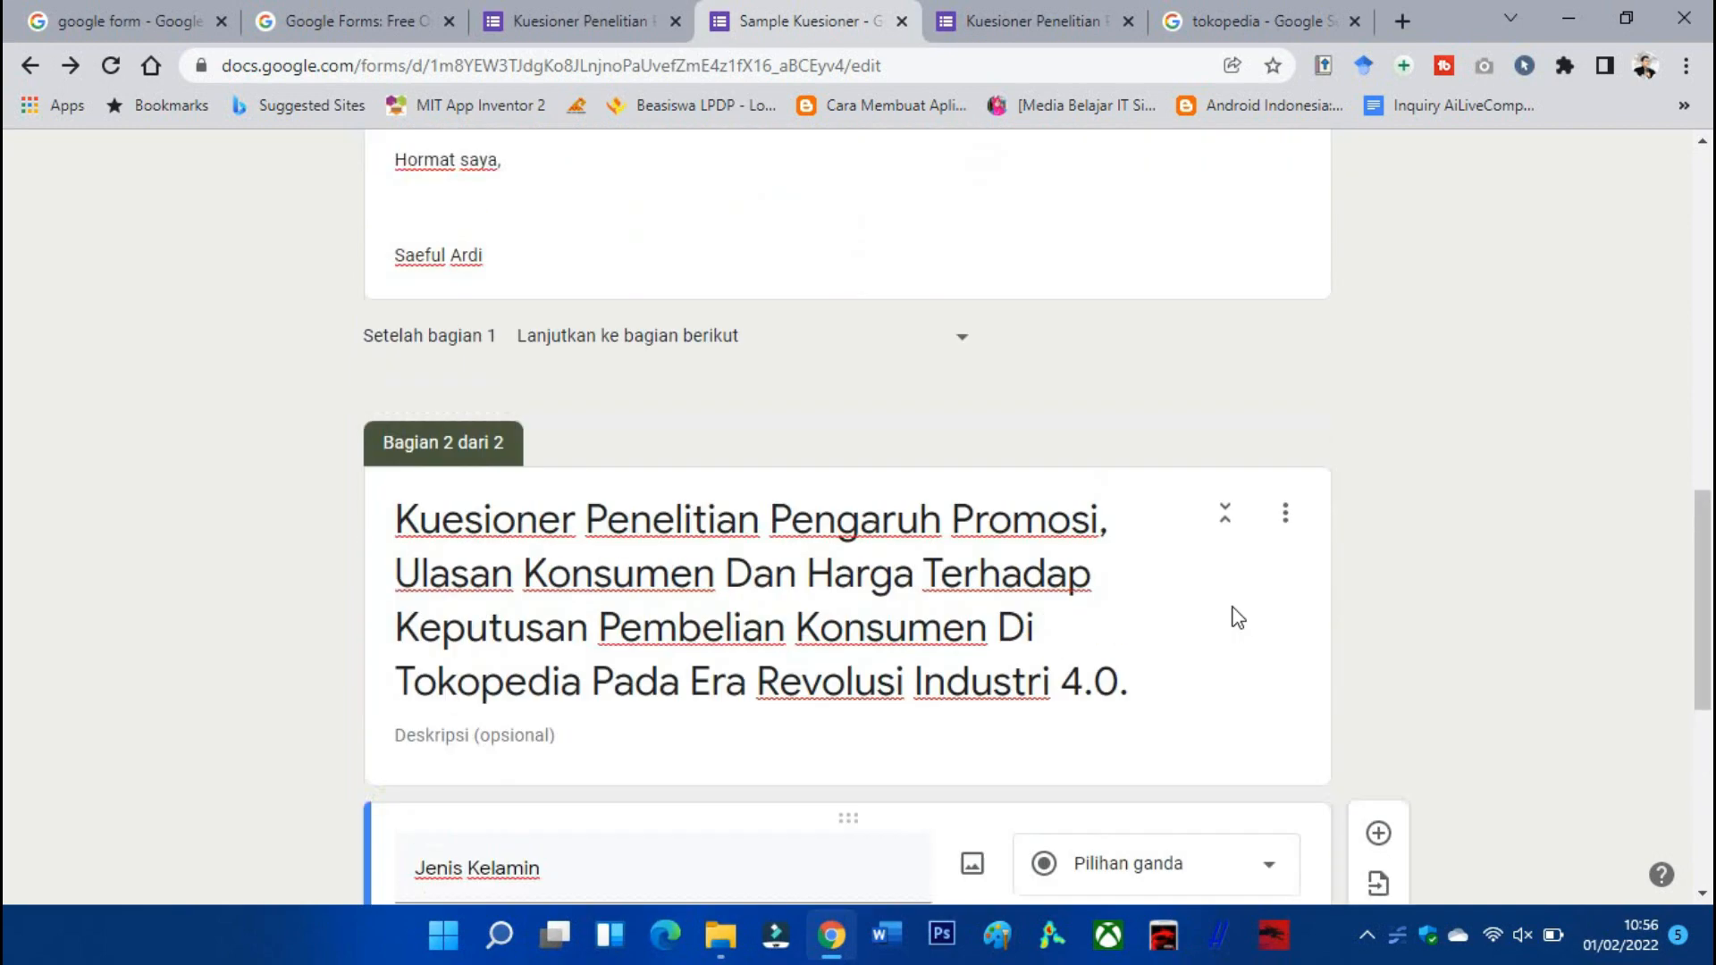
Switch the form's theme colour from orange to the bright-green swatch under Warna tema.
scroll(1238, 564, "up", 5)
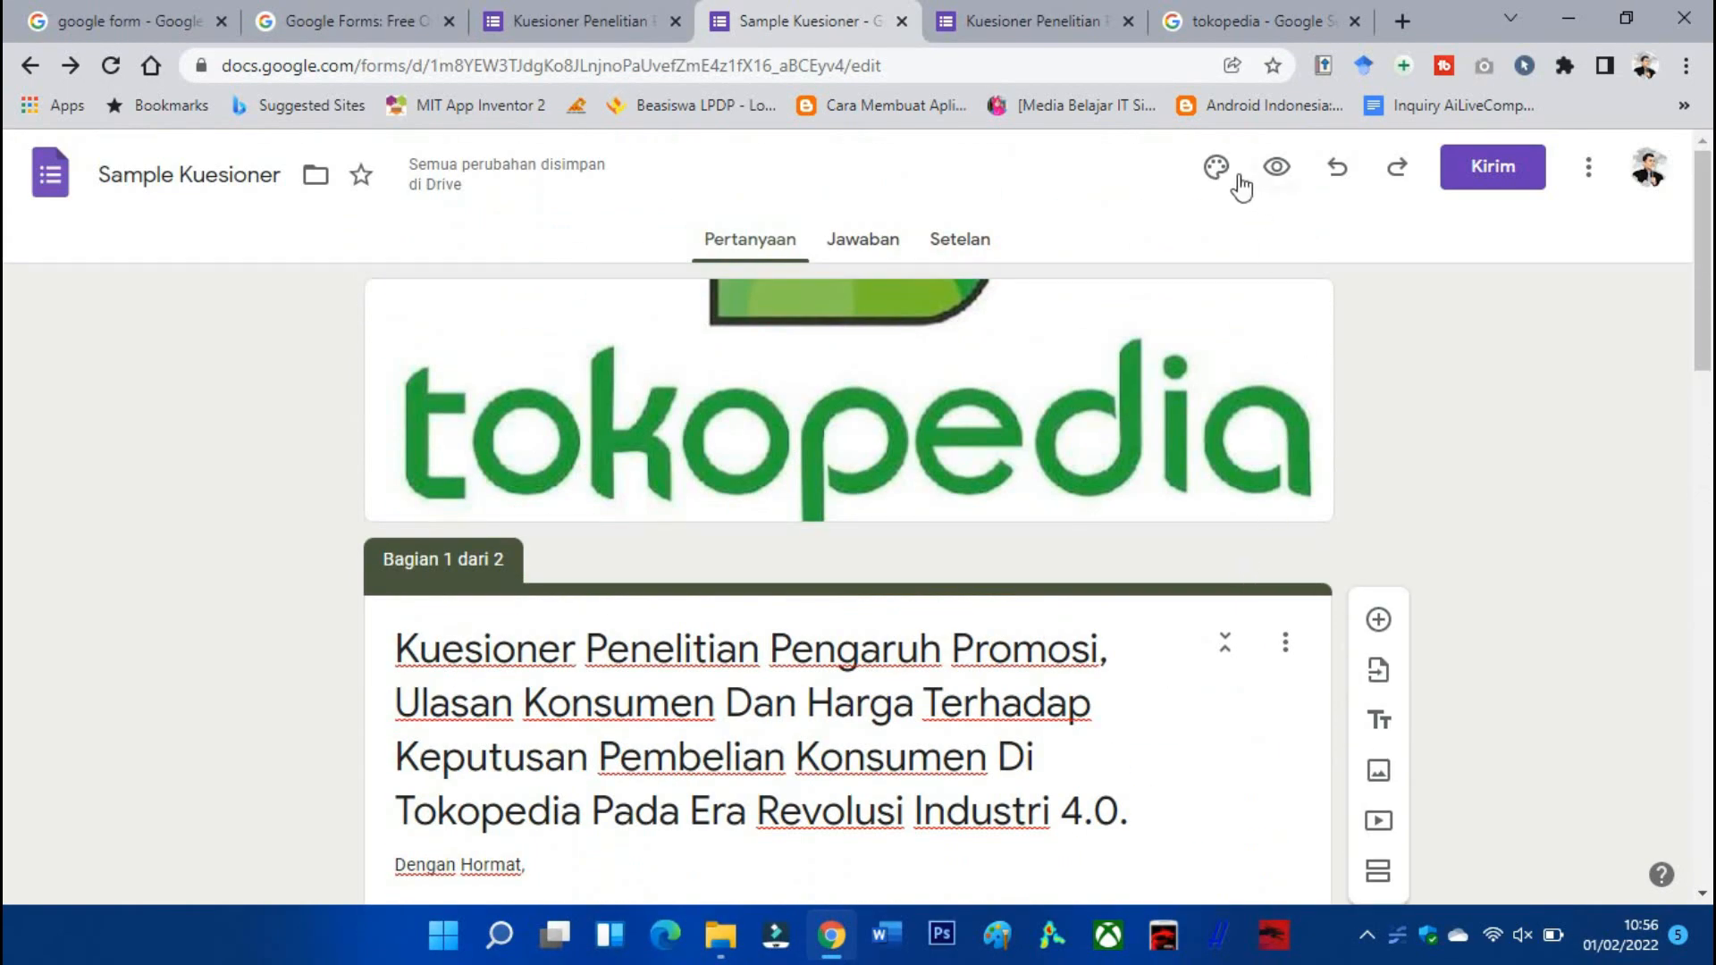
left_click(1214, 173)
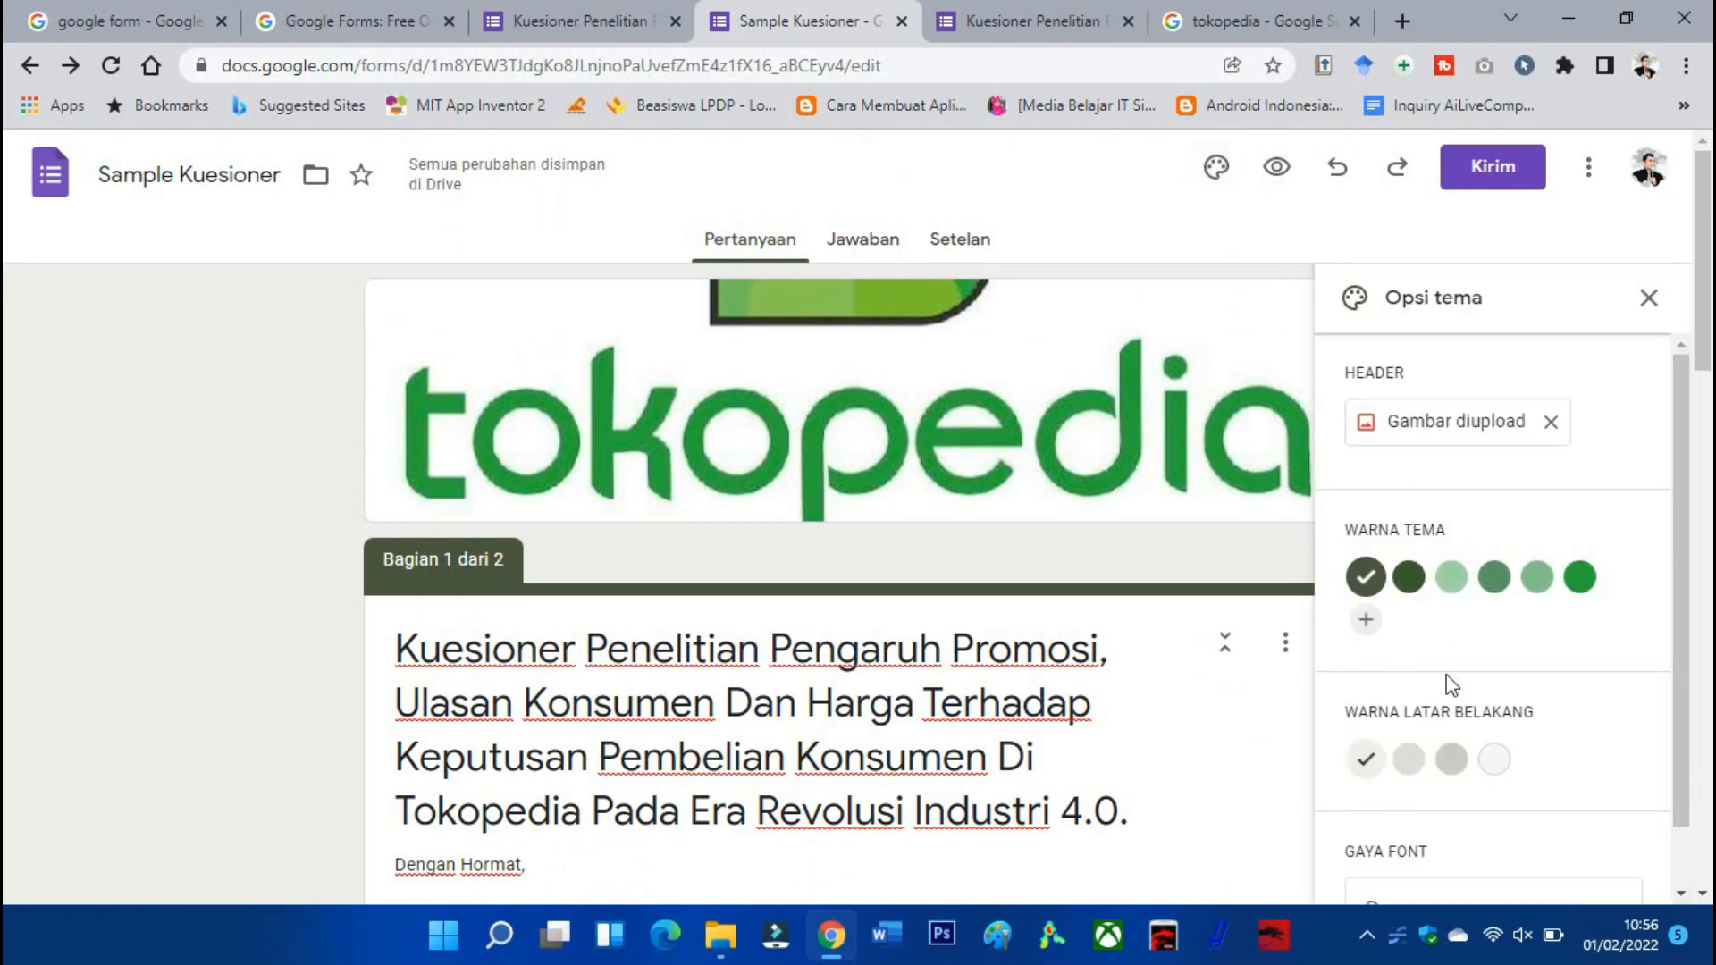
scroll(1454, 679, "down", 1)
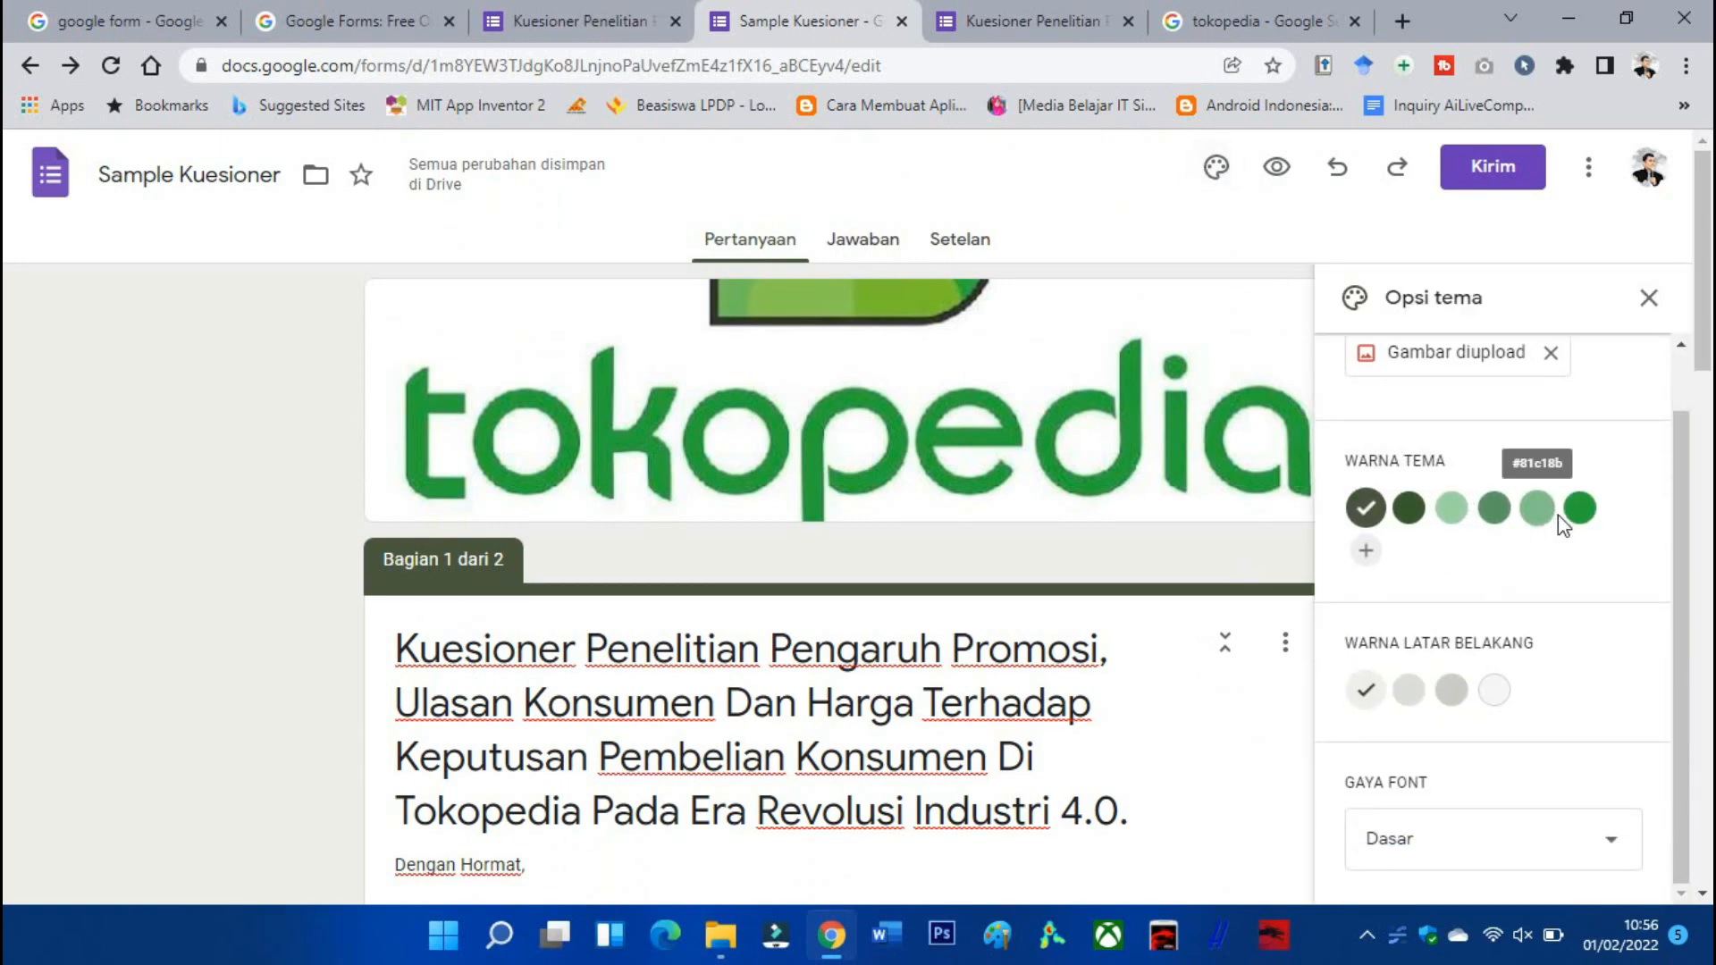
left_click(1578, 509)
left_click(1192, 668)
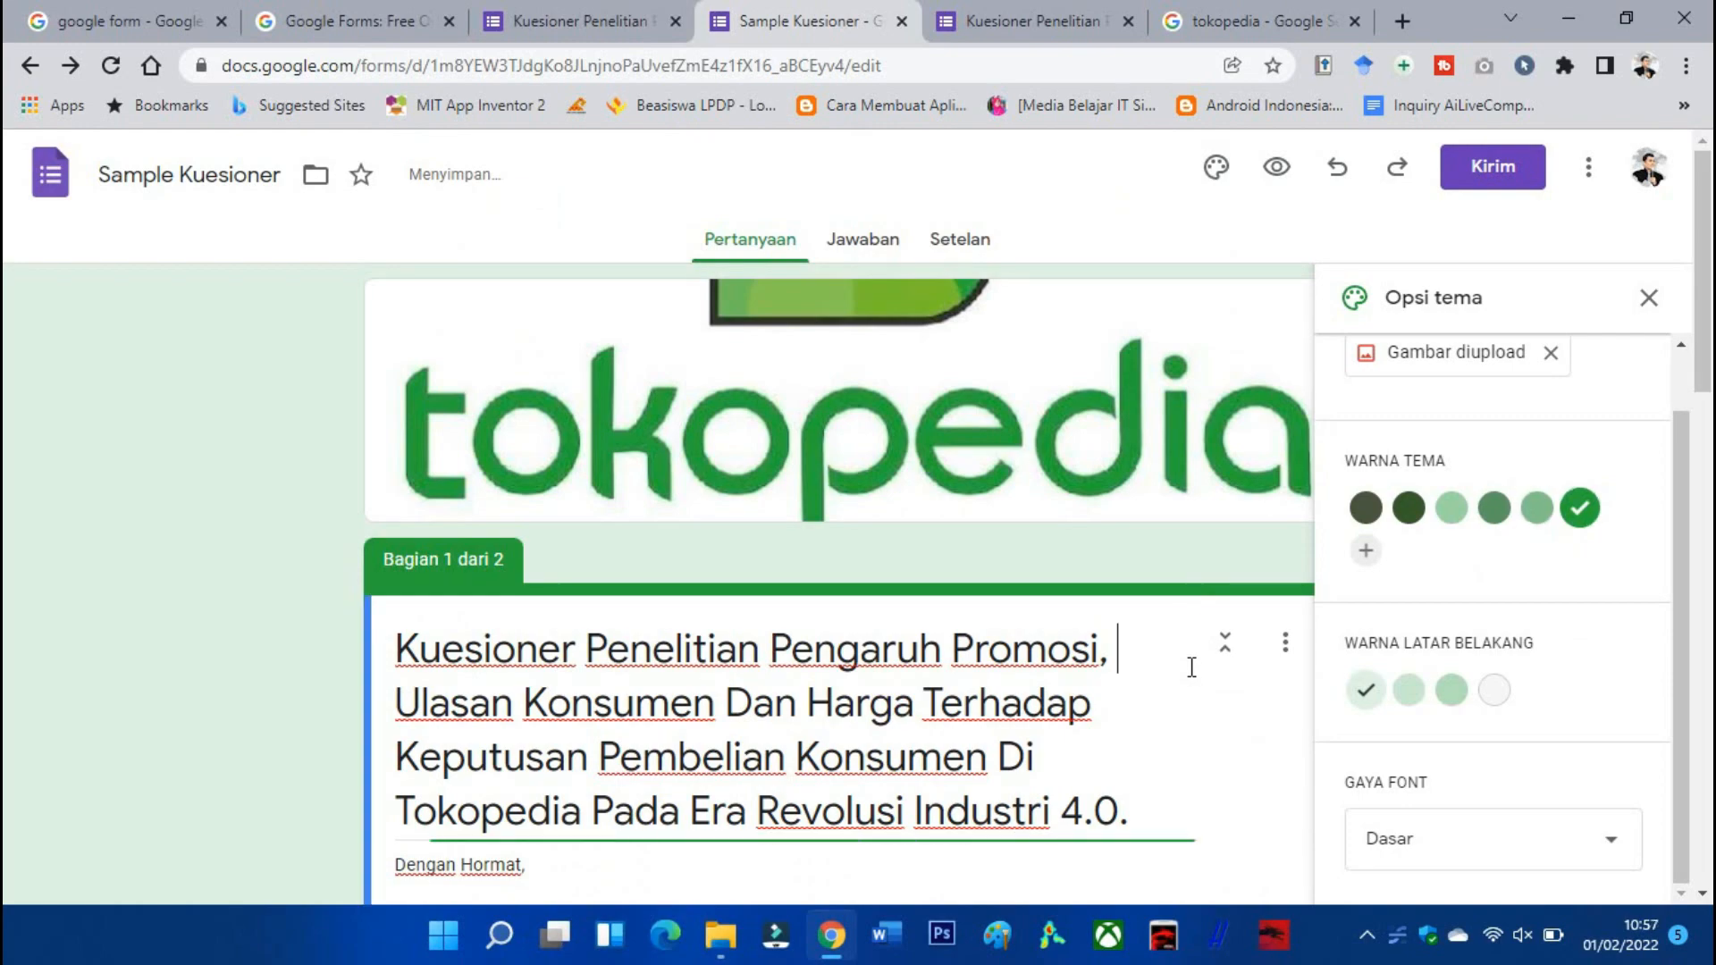
left_click(1649, 298)
scroll(1231, 510, "down", 4)
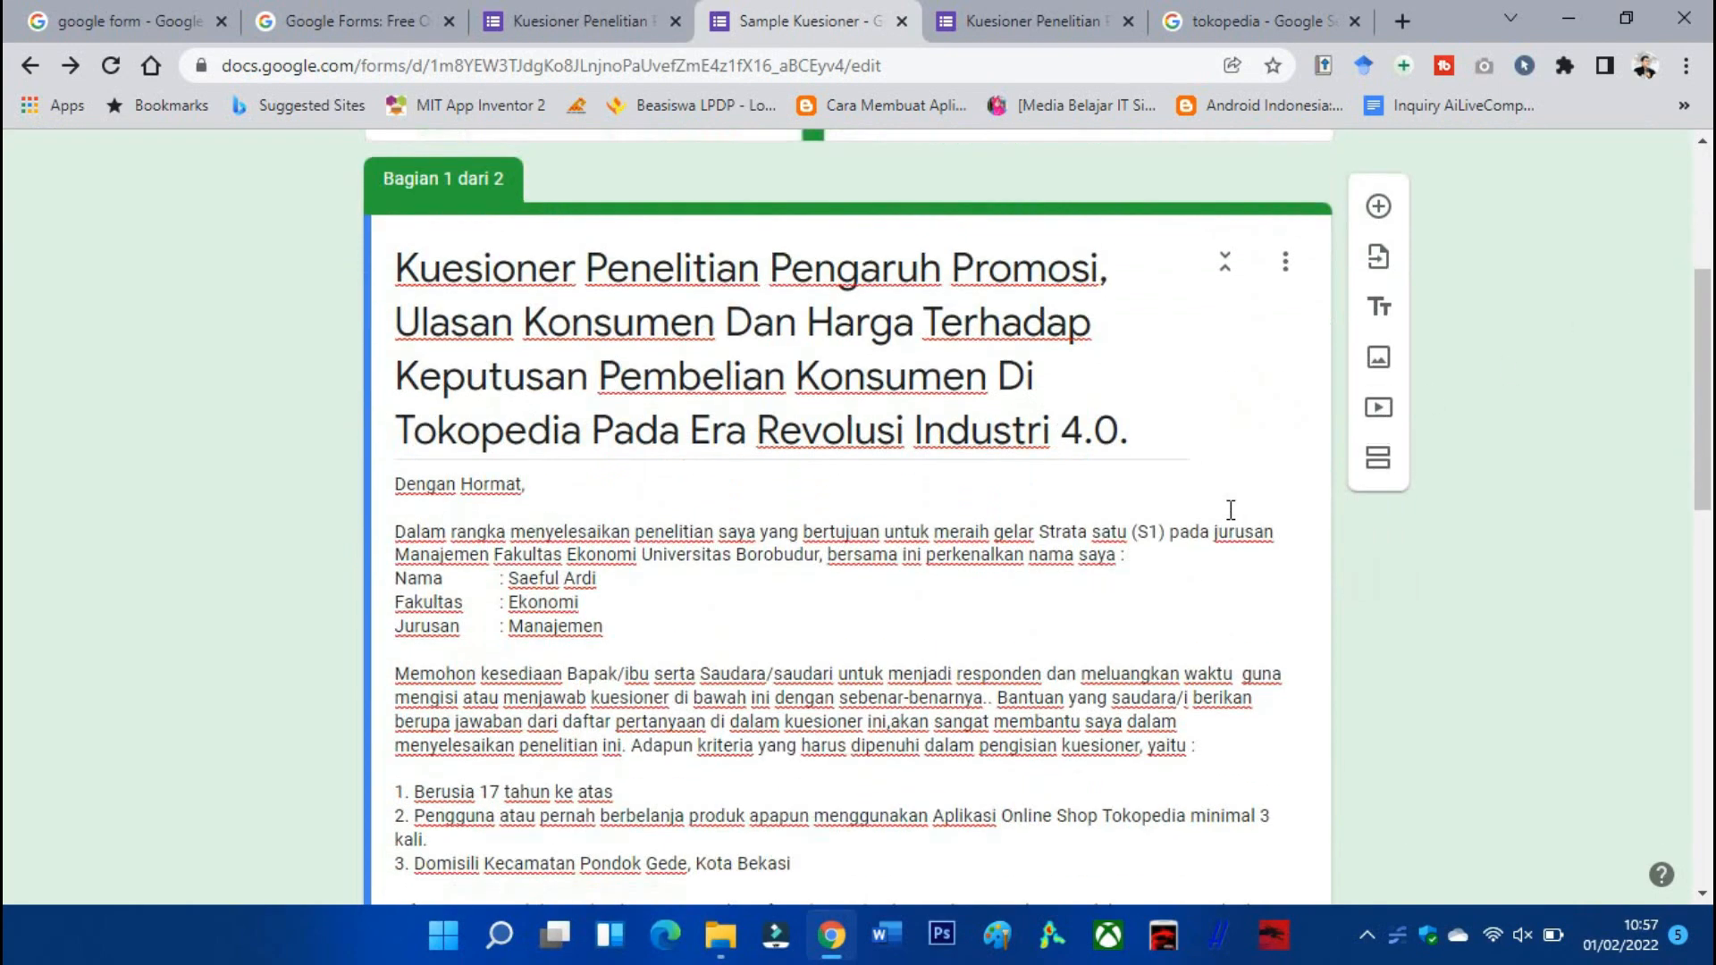
scroll(1231, 511, "down", 12)
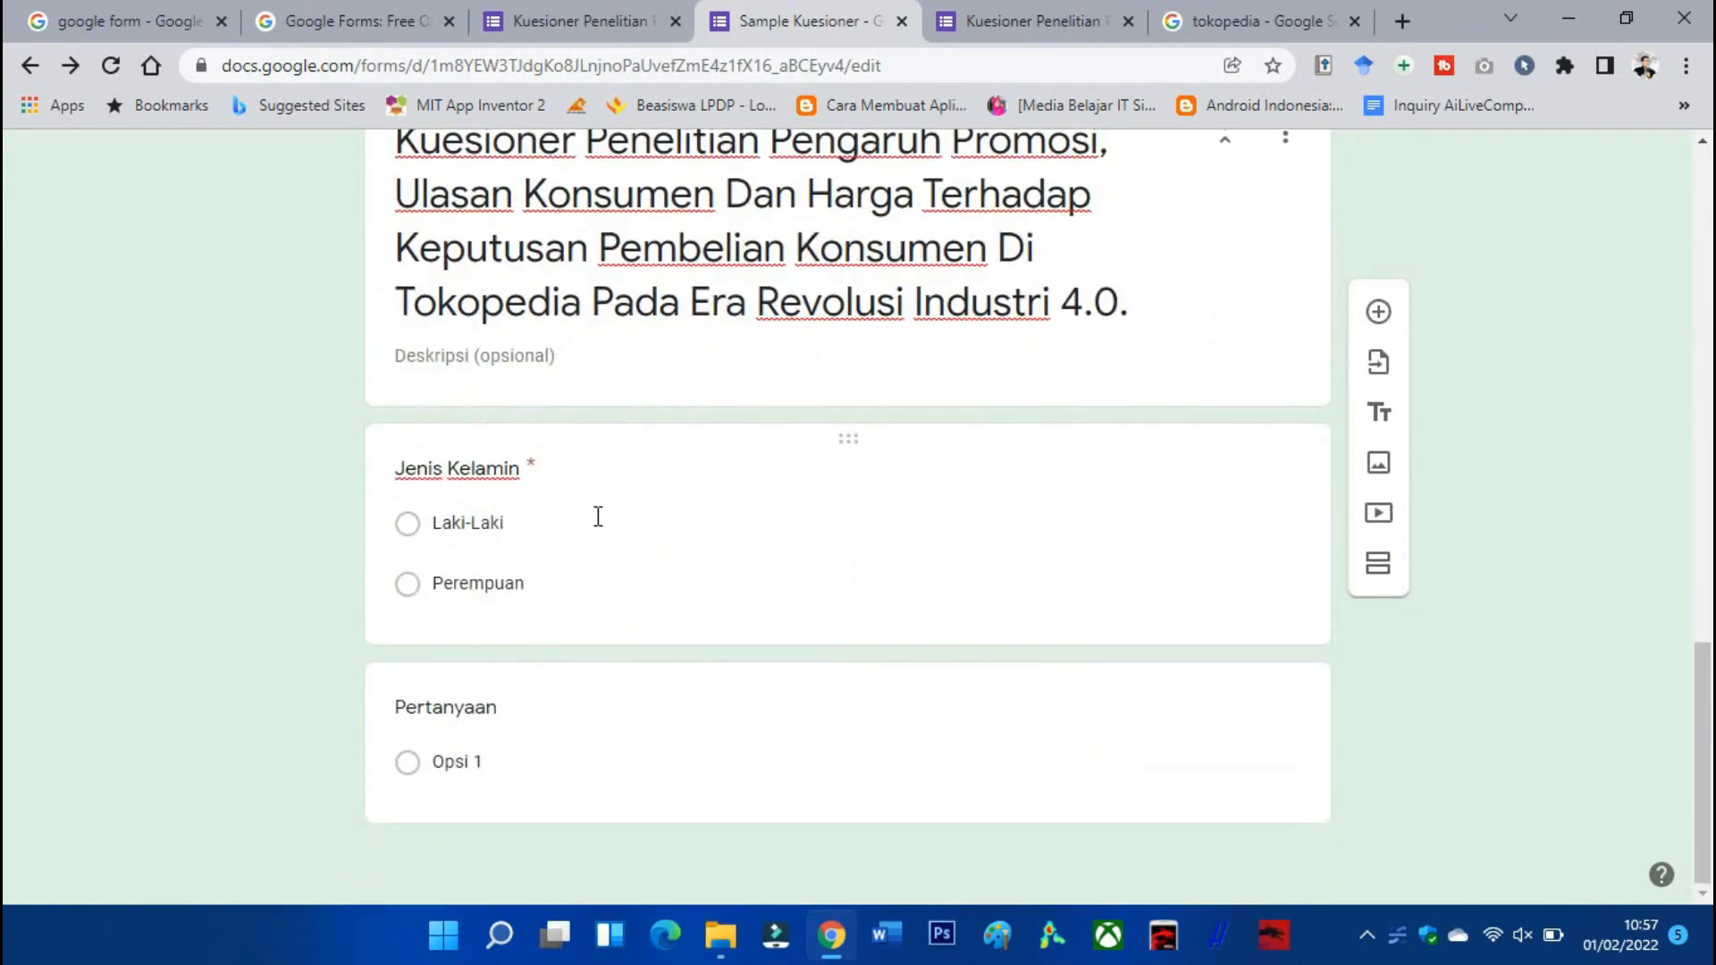
Try adding a description to the Jenis Kelamin question, then undo those edits.
left_click(461, 526)
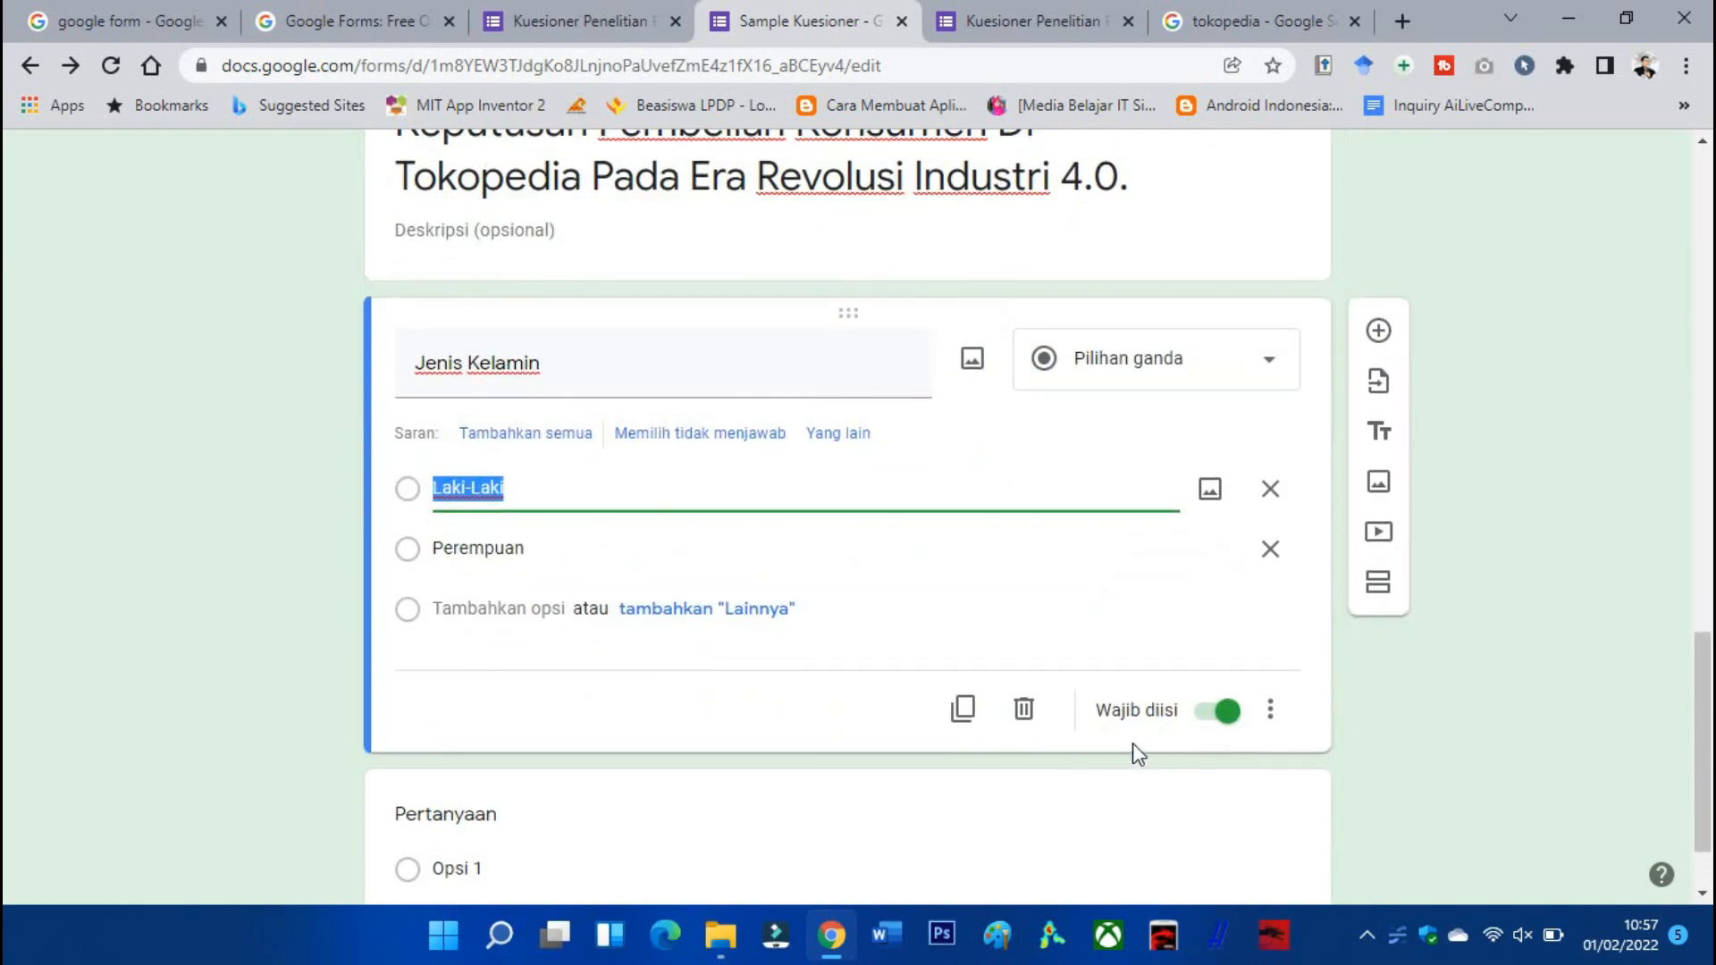
left_click(1271, 713)
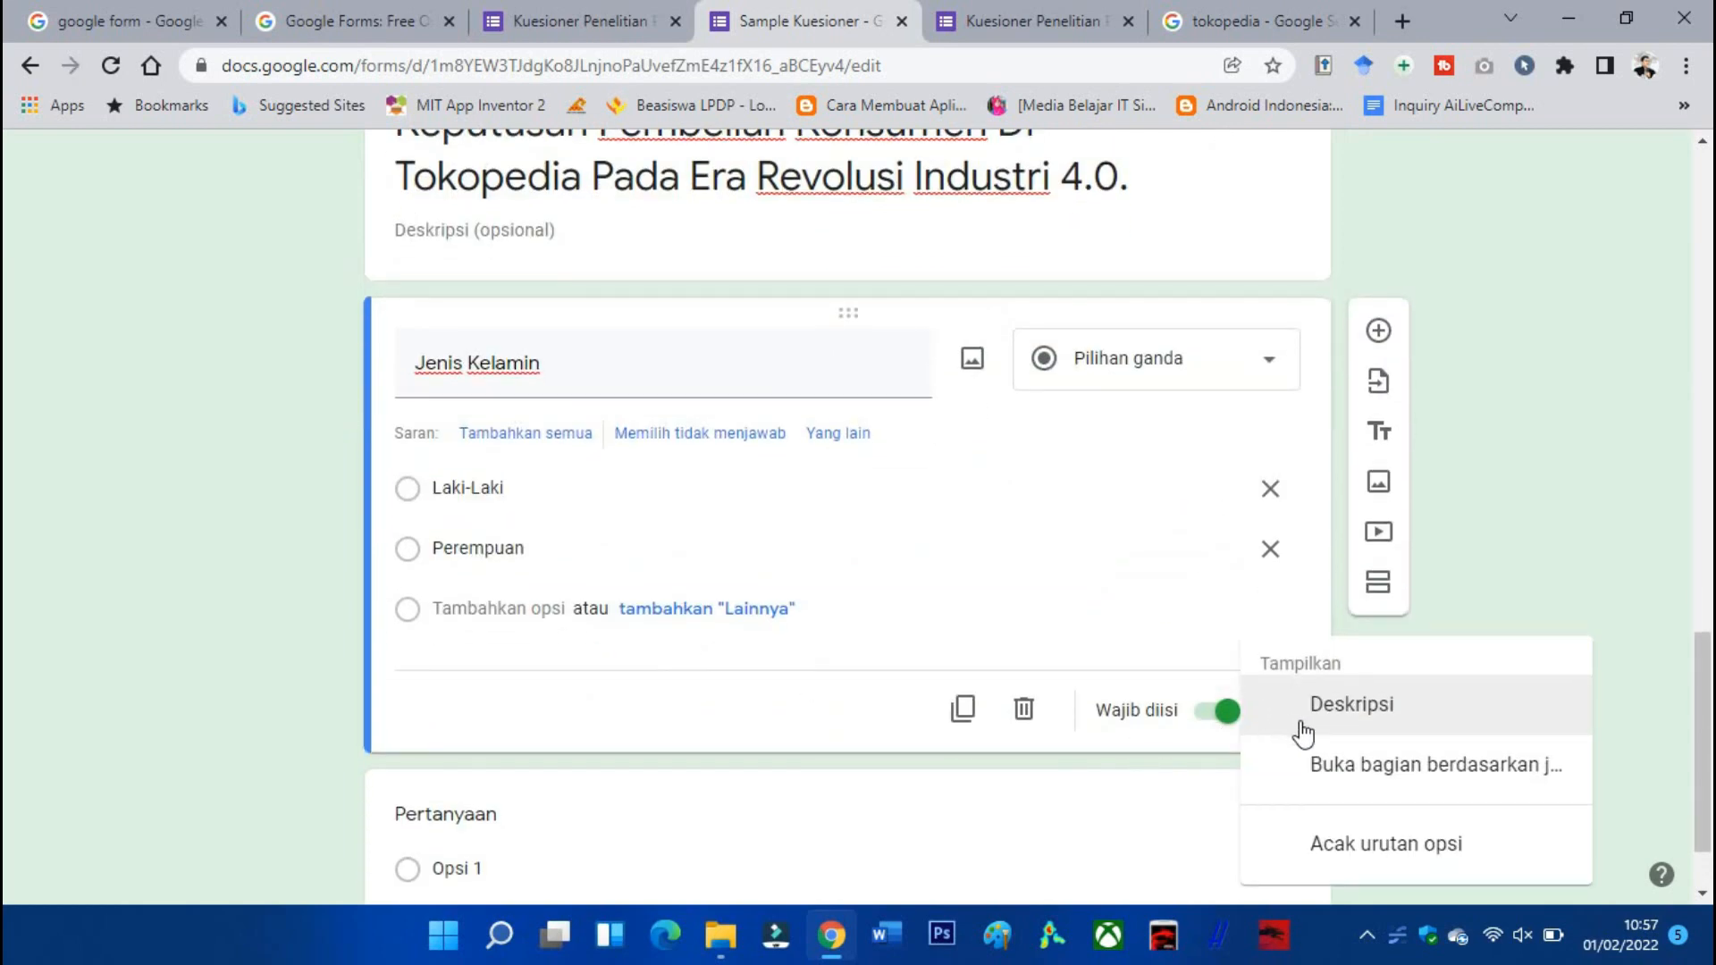
left_click(1303, 719)
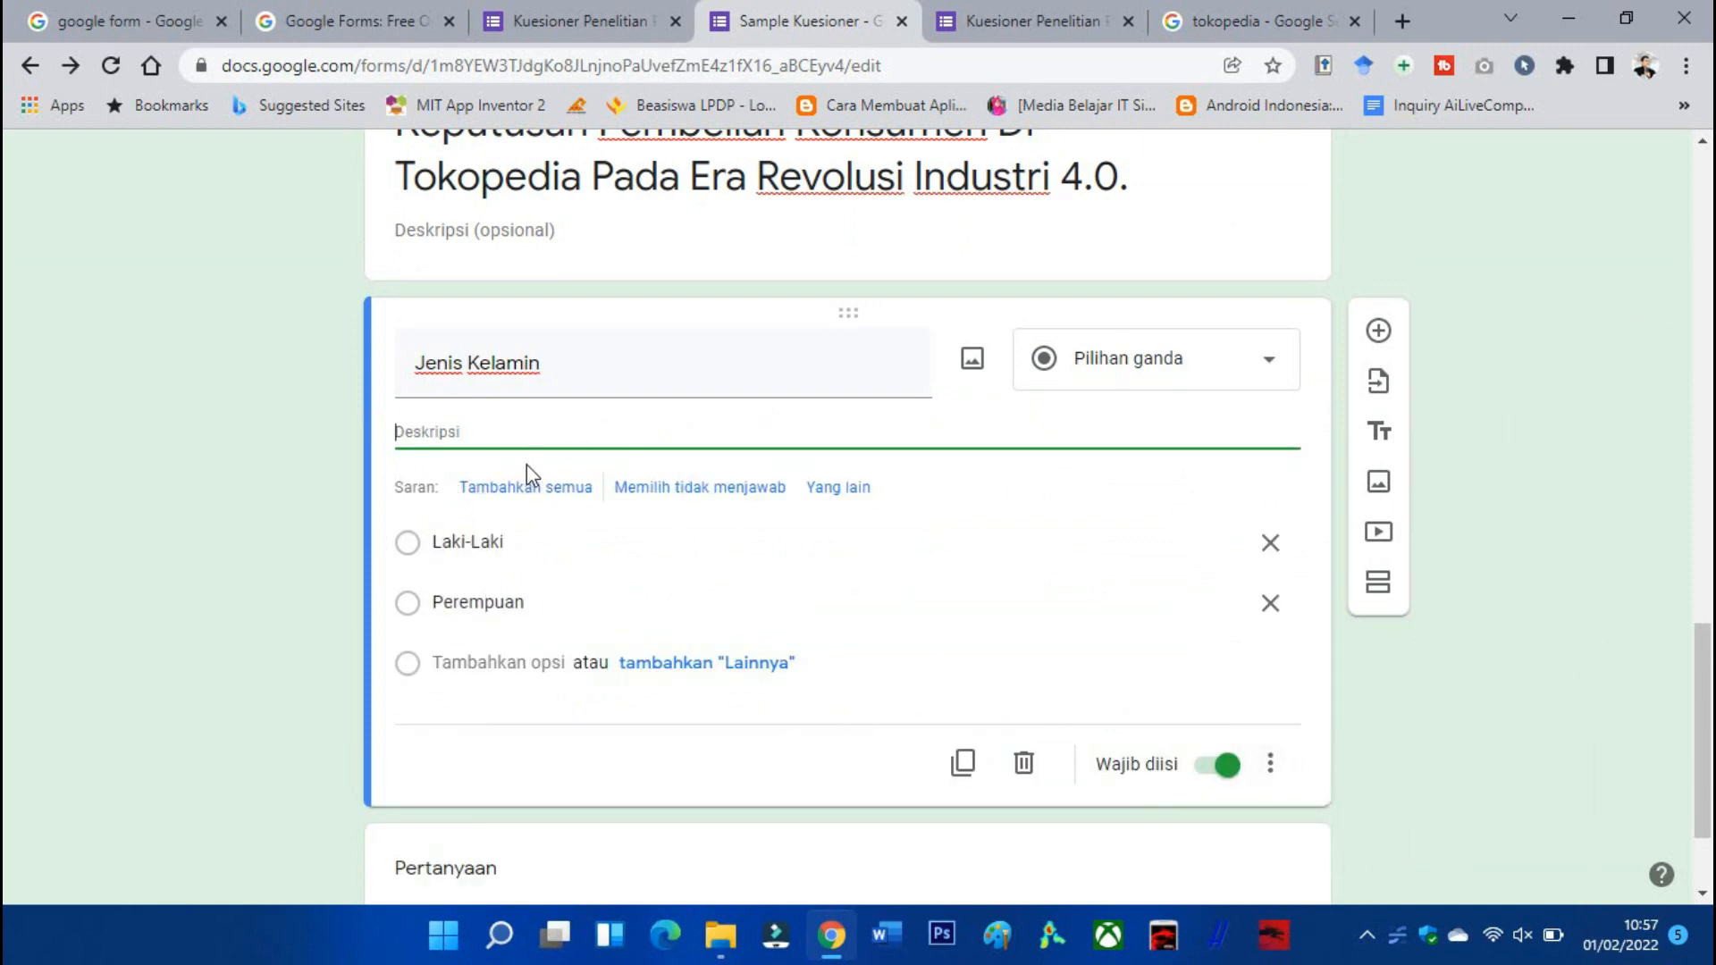
left_click(541, 494)
key("ctrl+z")
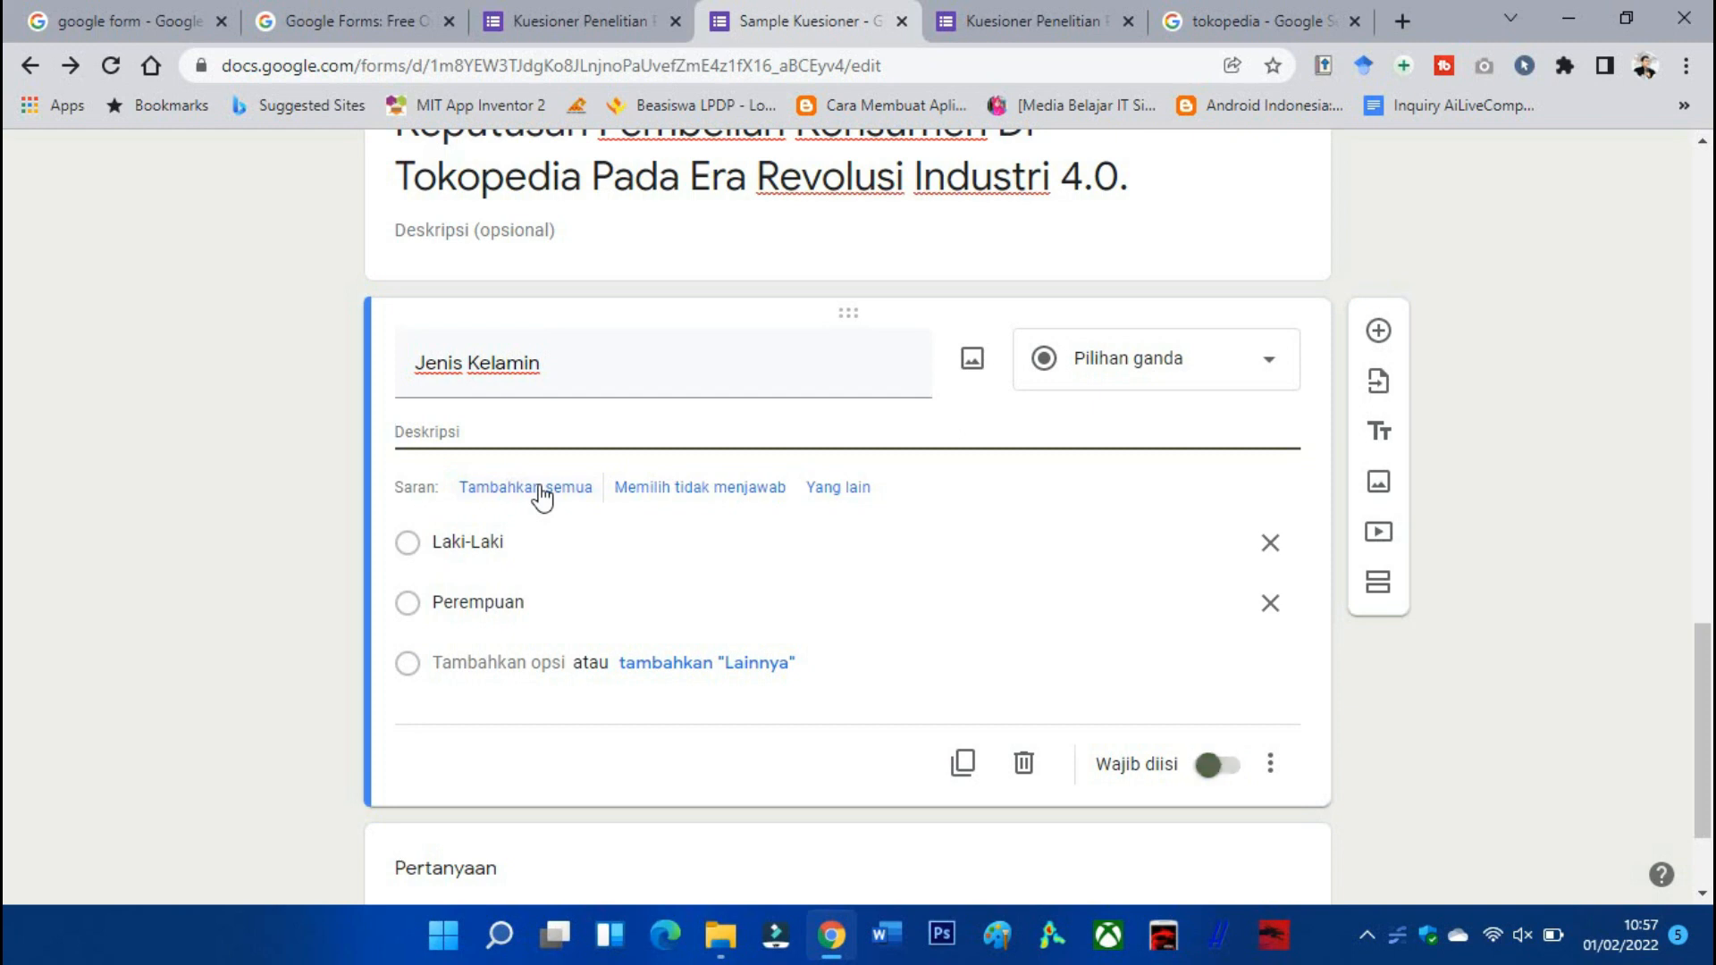
key("ctrl+z")
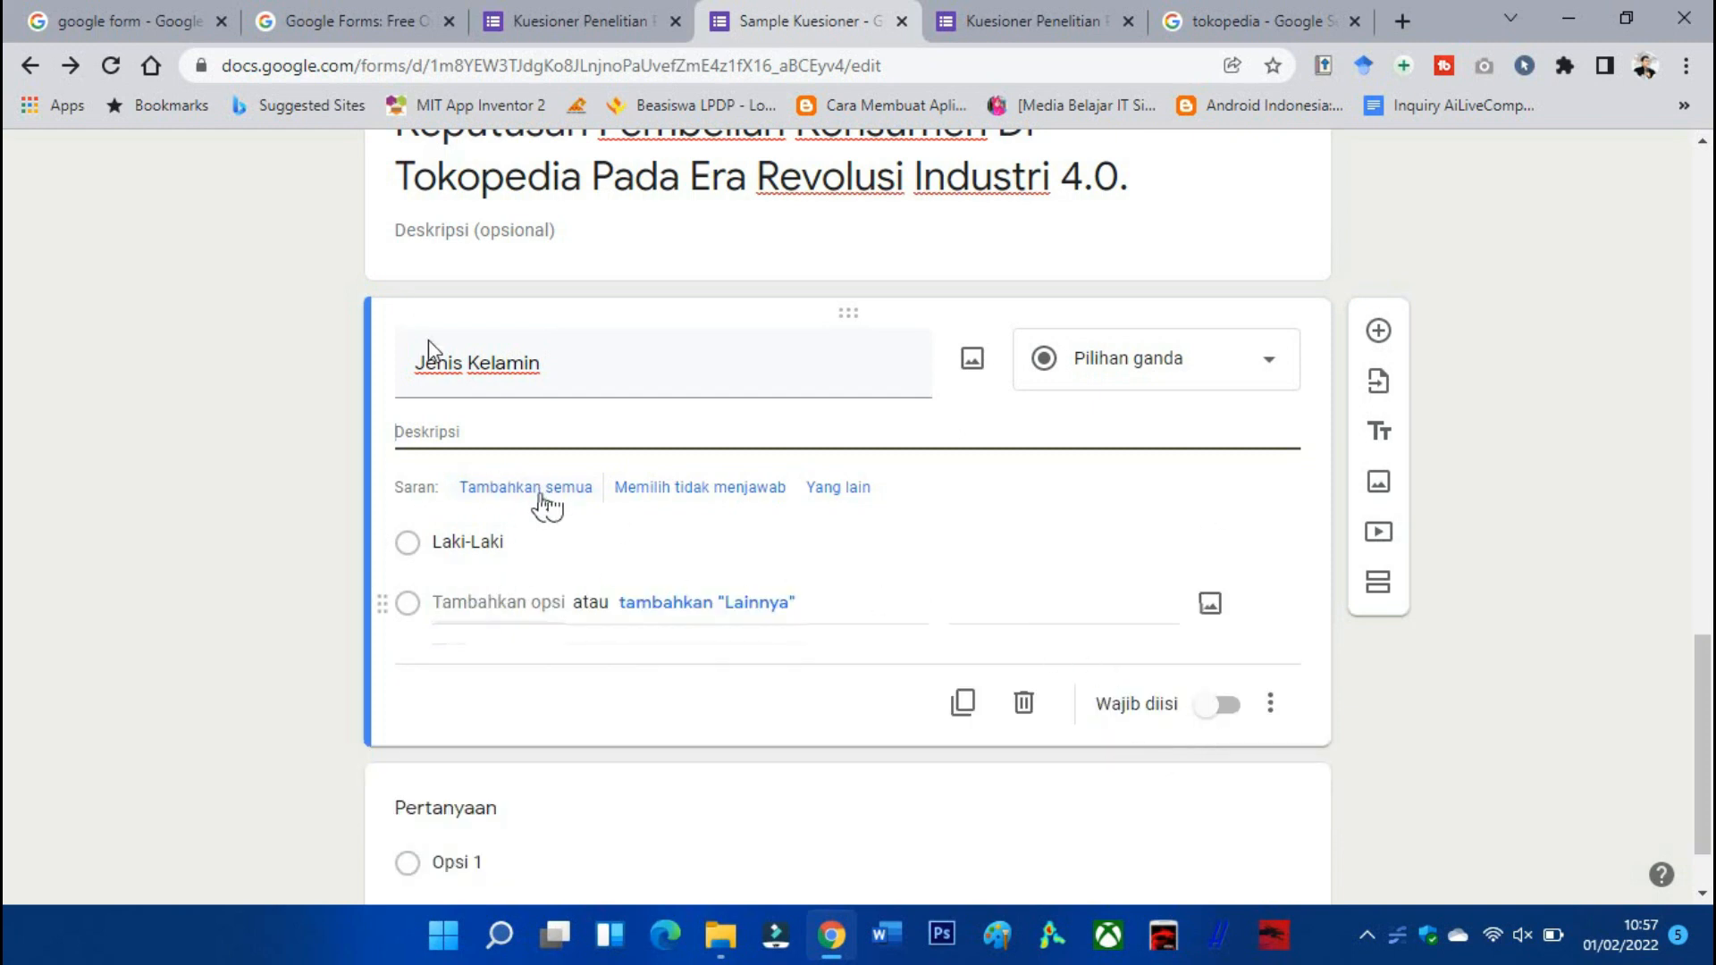
Add 'Perempuan' as the second Jenis Kelamin option and make the question required.
left_click(494, 599)
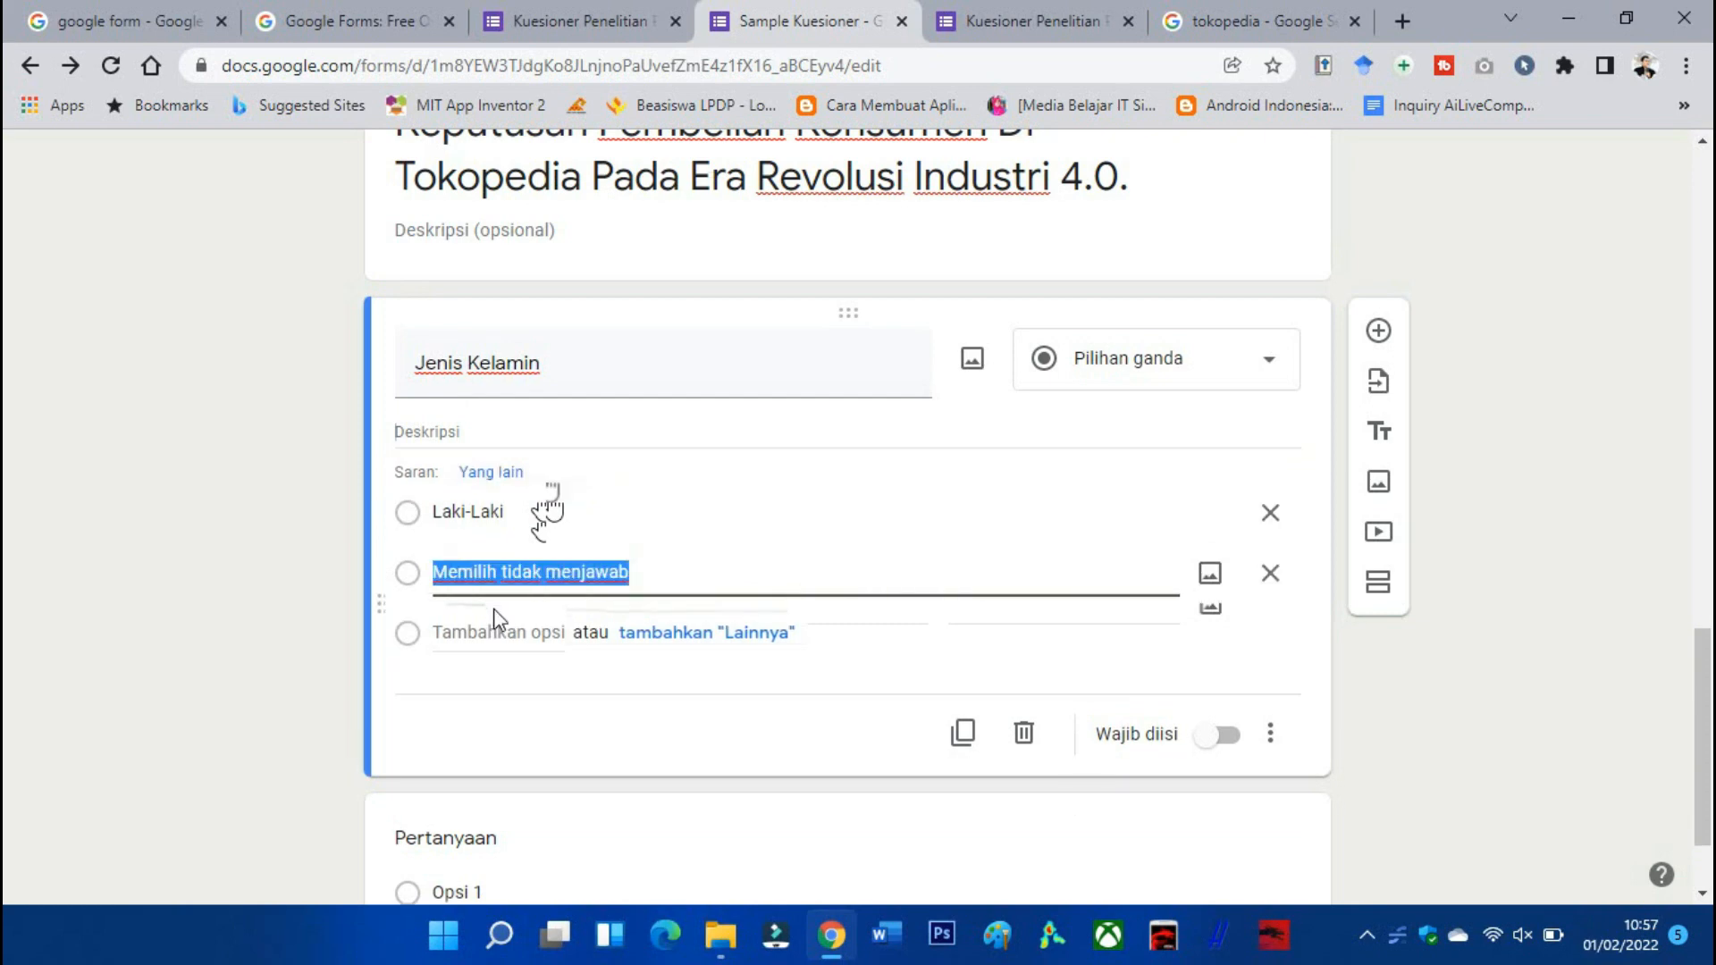
type("Pere puan")
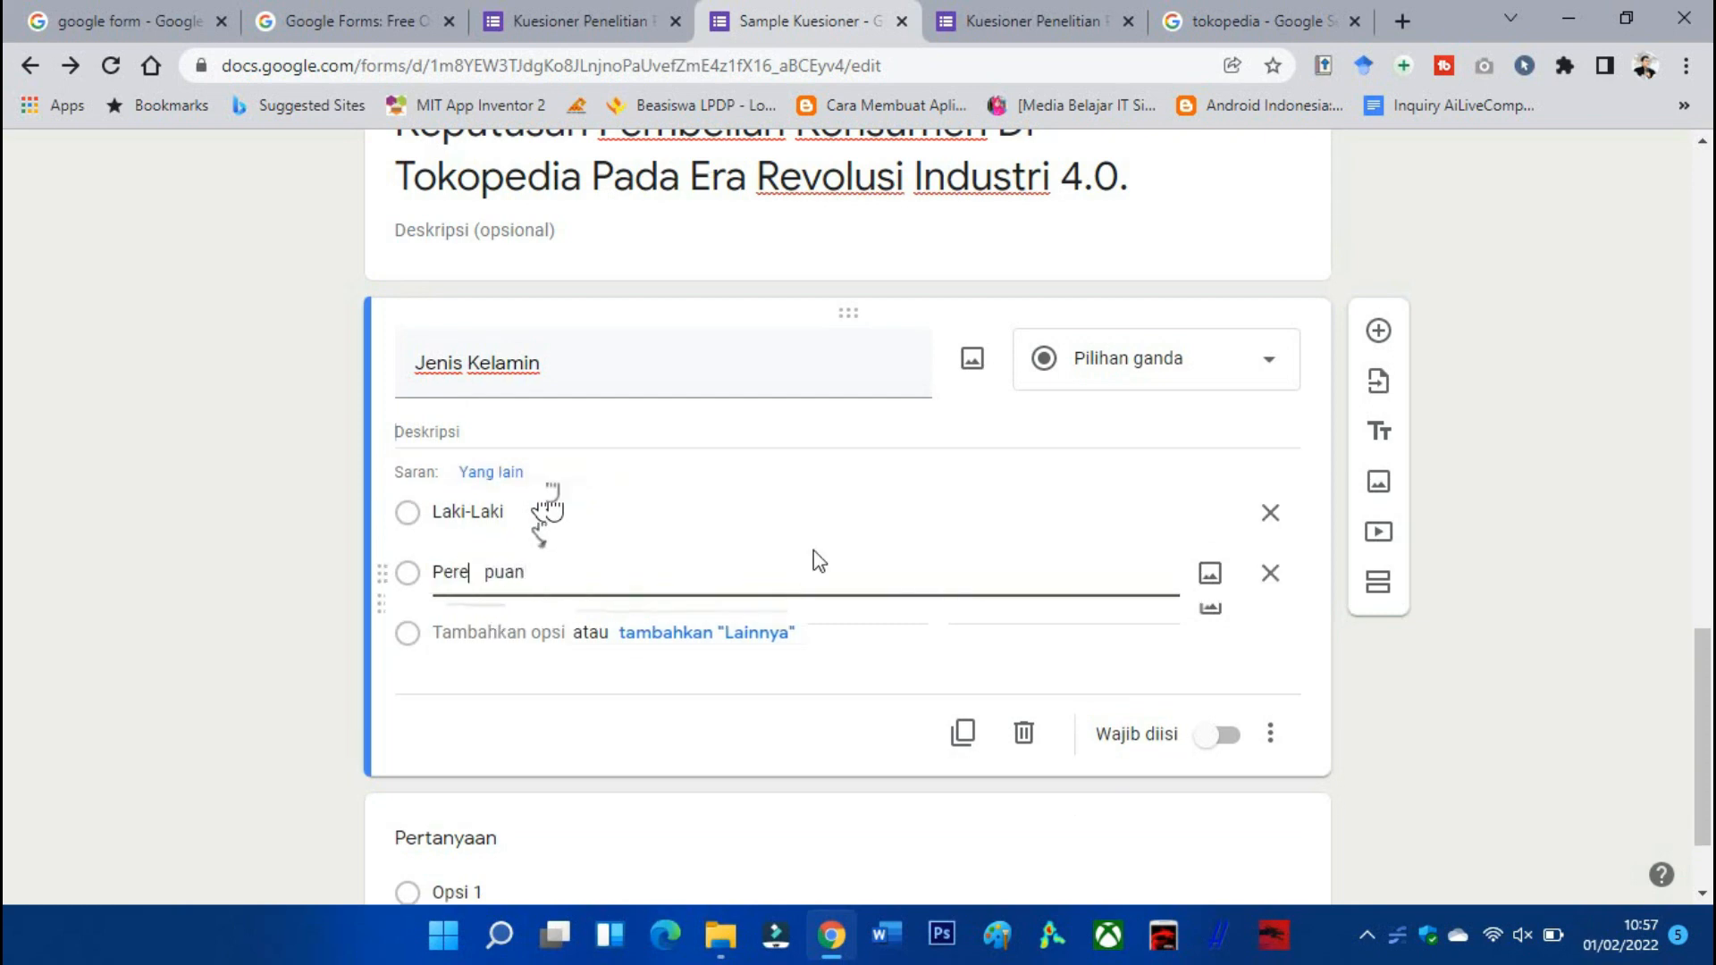
left_click(856, 519)
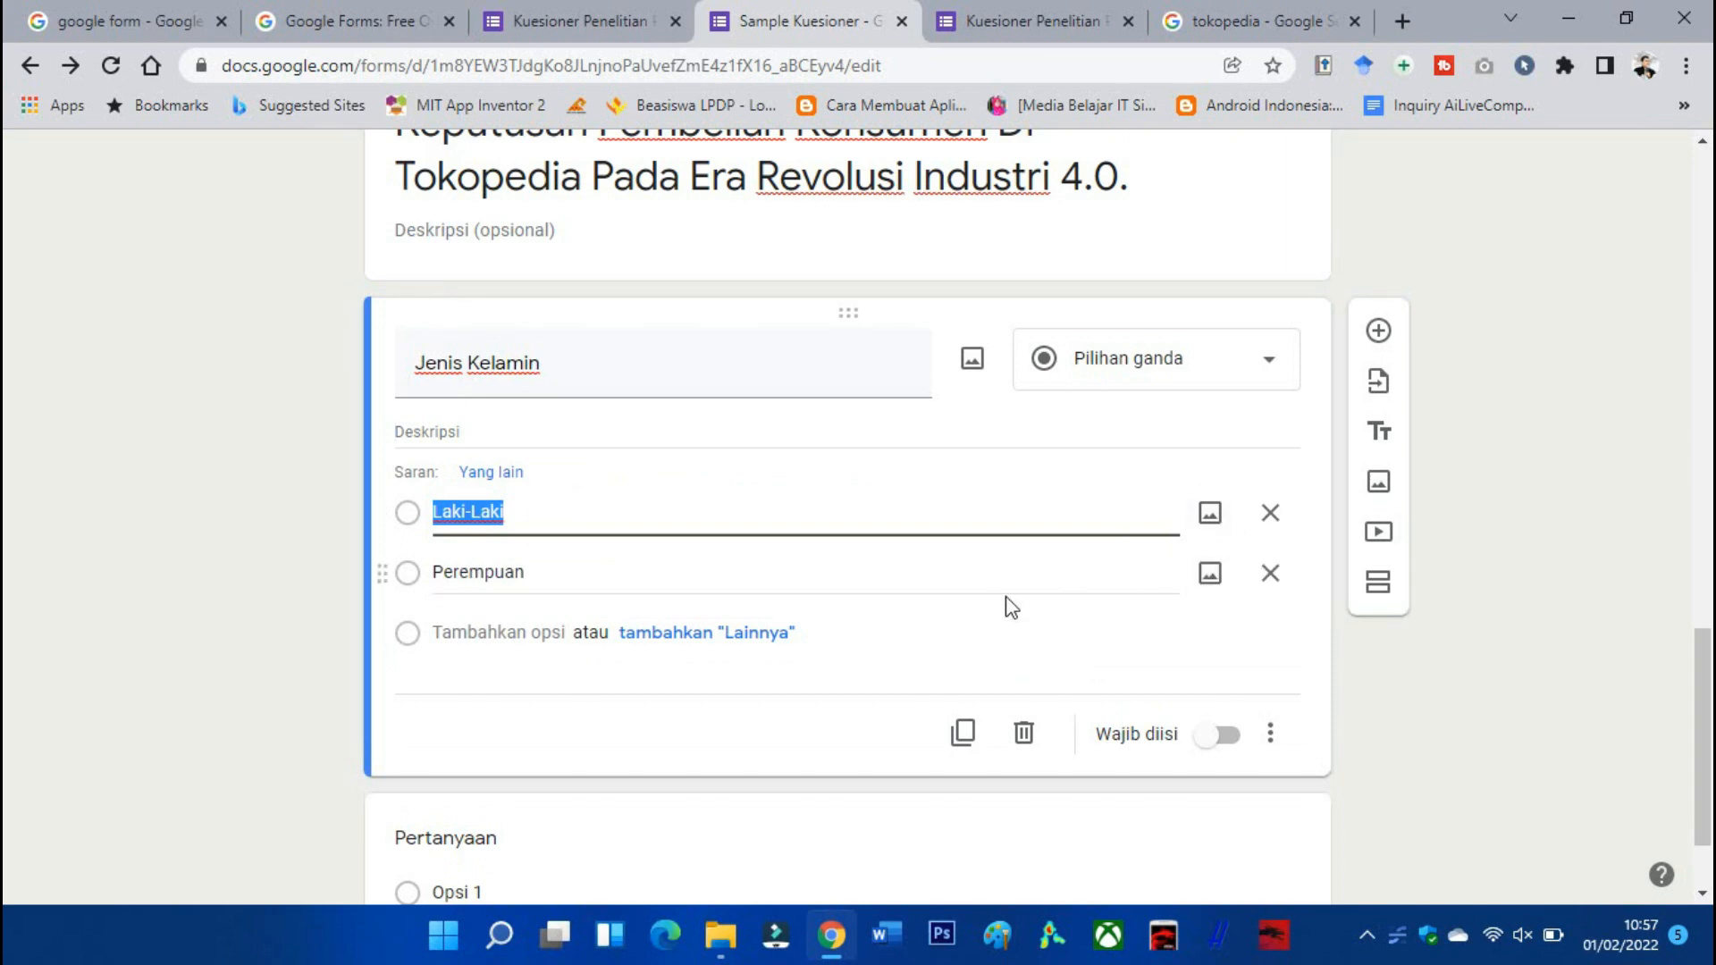
left_click(1216, 733)
scroll(1019, 678, "down", 2)
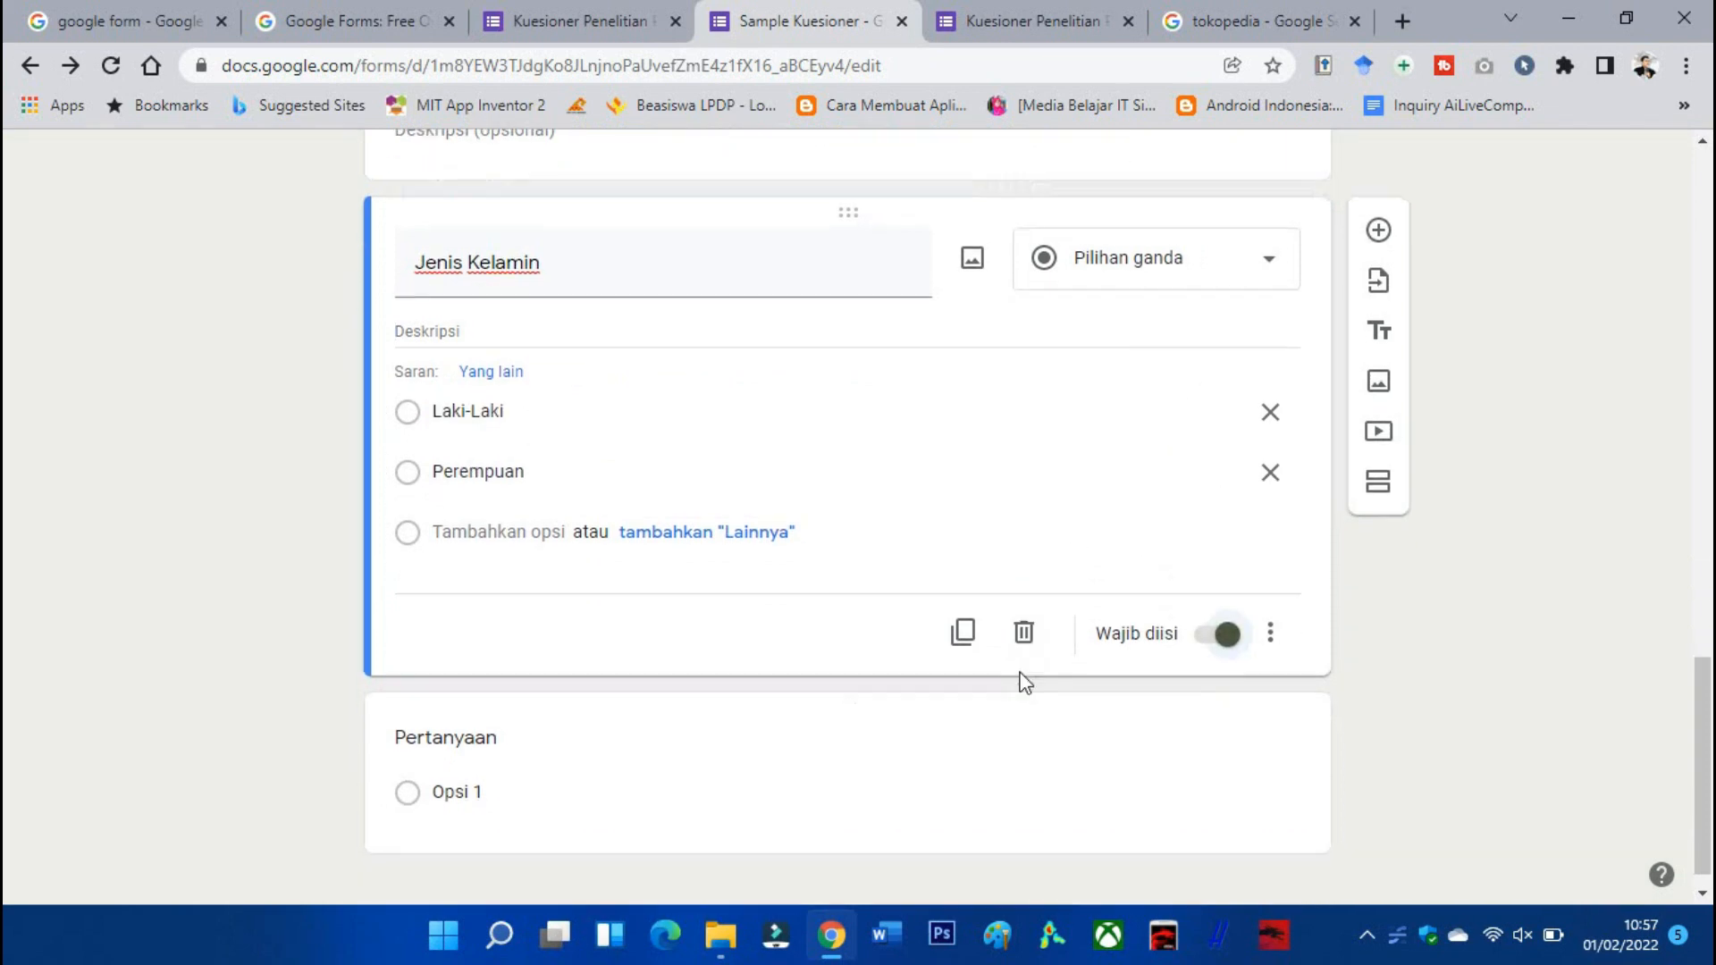
scroll(473, 753, "up", 4)
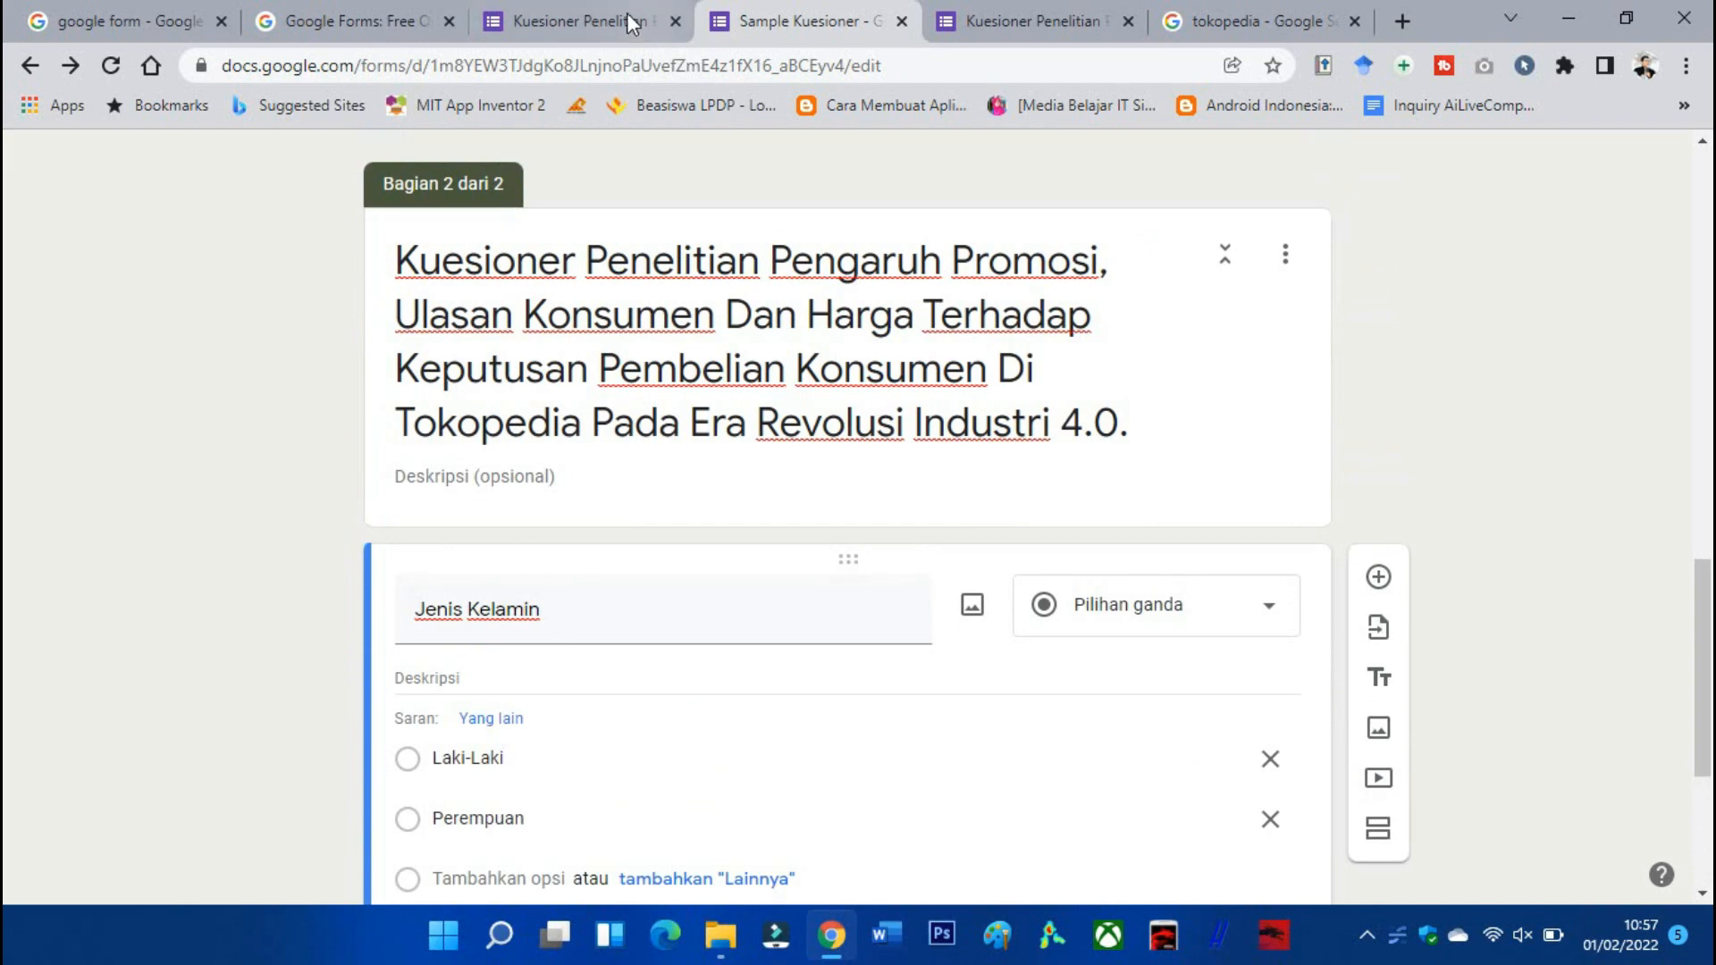
Select the Usia question title in the reference questionnaire.
left_click(632, 21)
scroll(651, 443, "down", 4)
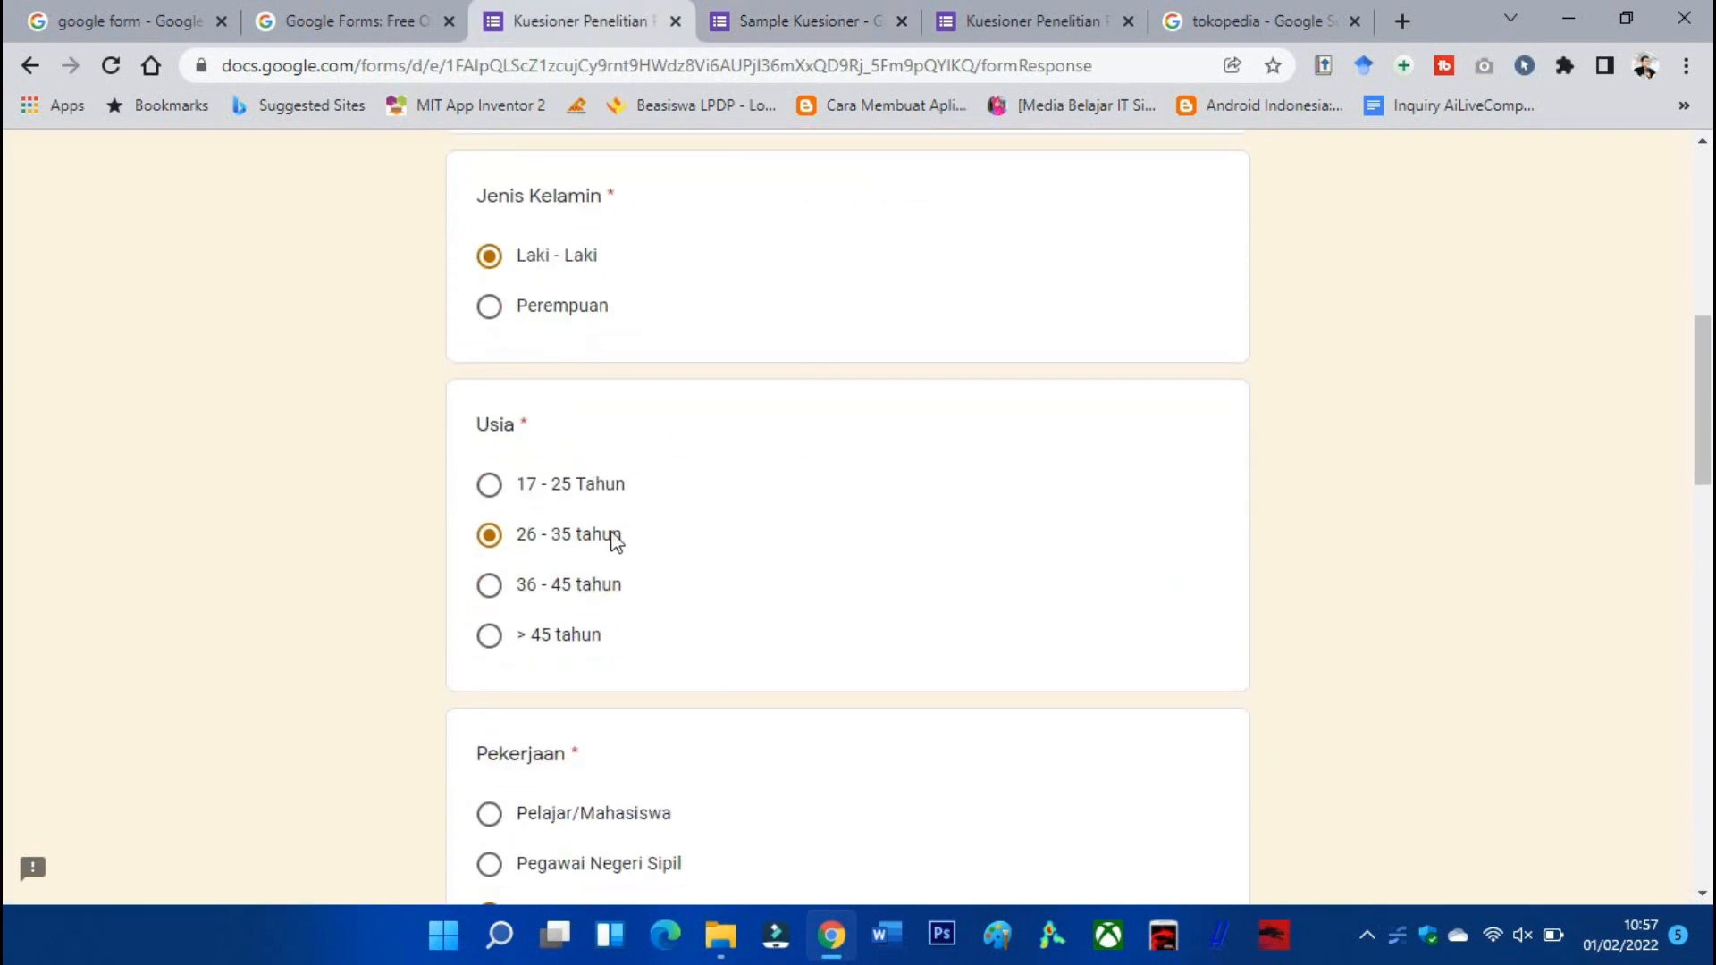
double_click(497, 423)
key("ctrl+c")
Paste 'Usia' as the new question's title and set it to multiple choice.
key("ctrl+Tab")
scroll(623, 442, "down", 1)
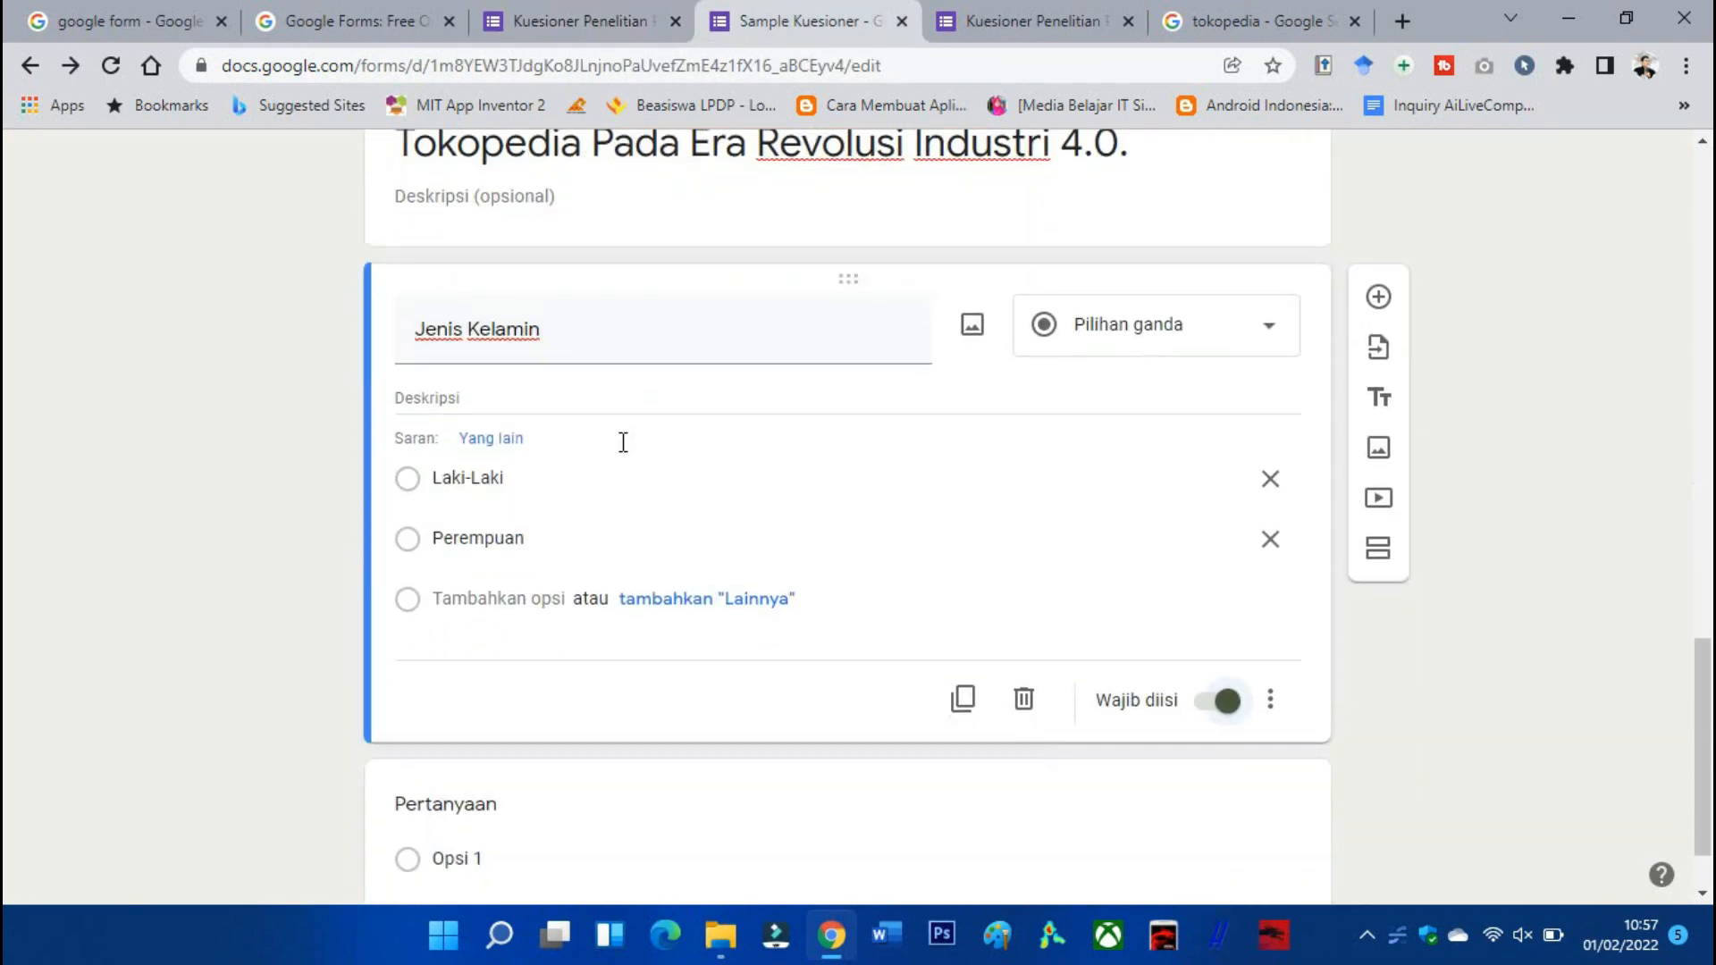
scroll(624, 442, "down", 1)
left_click(505, 714)
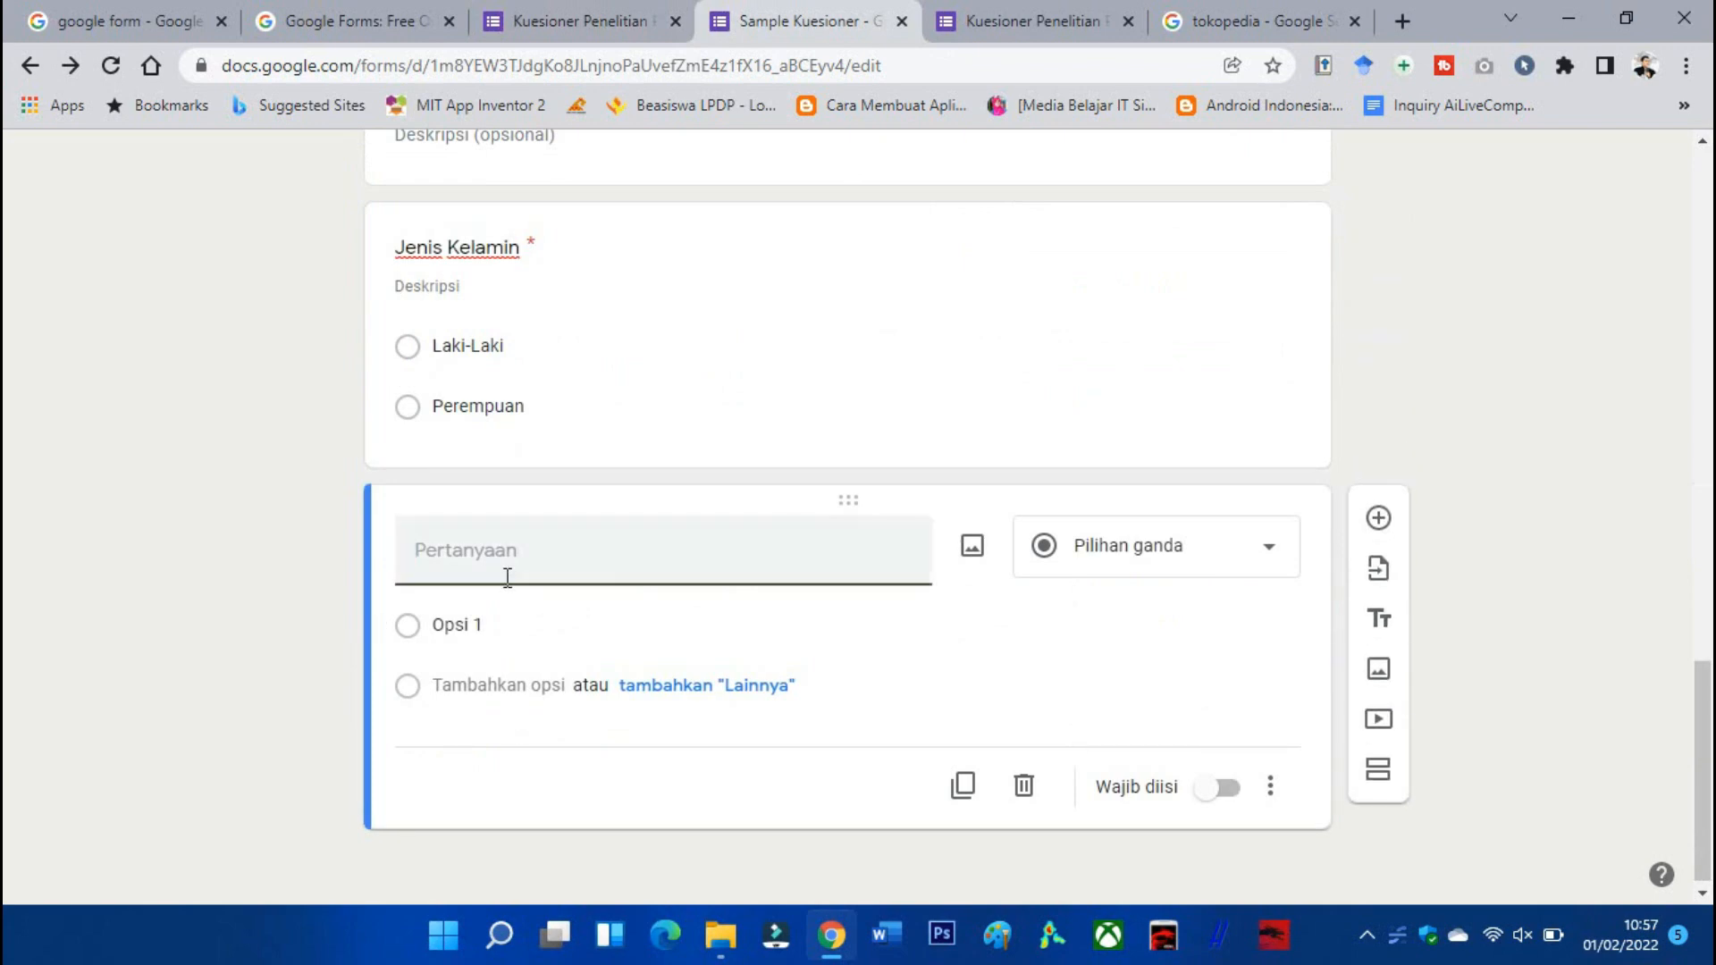
key("ctrl+v")
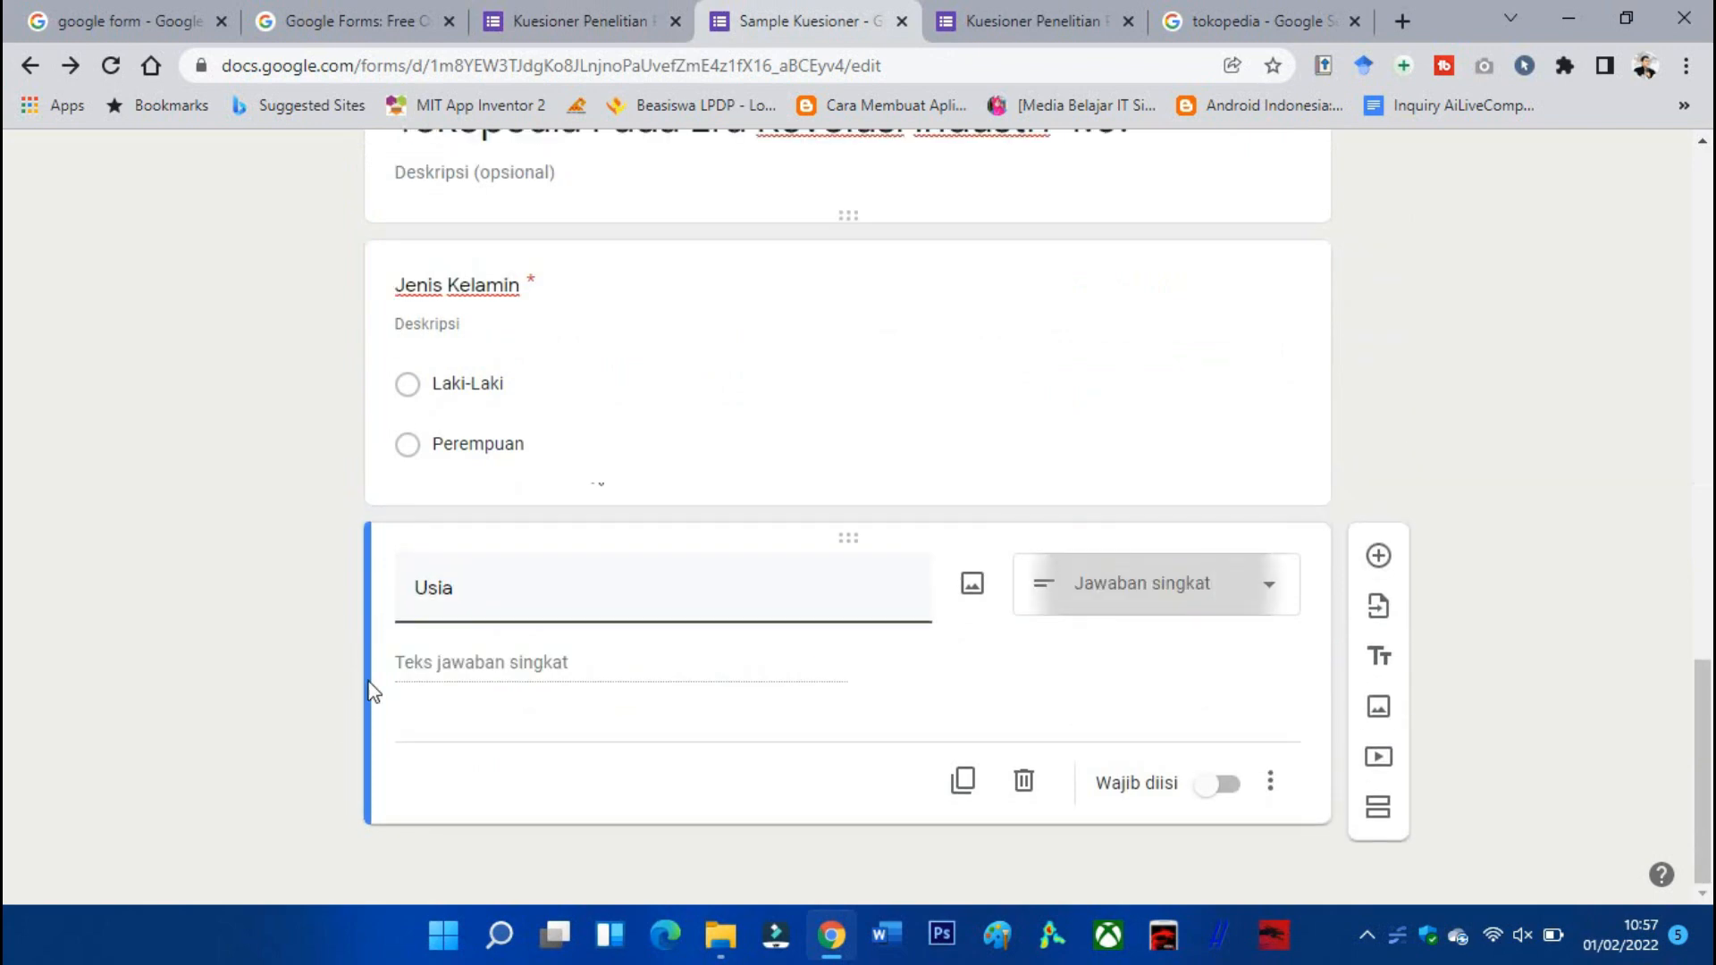
left_click(1098, 610)
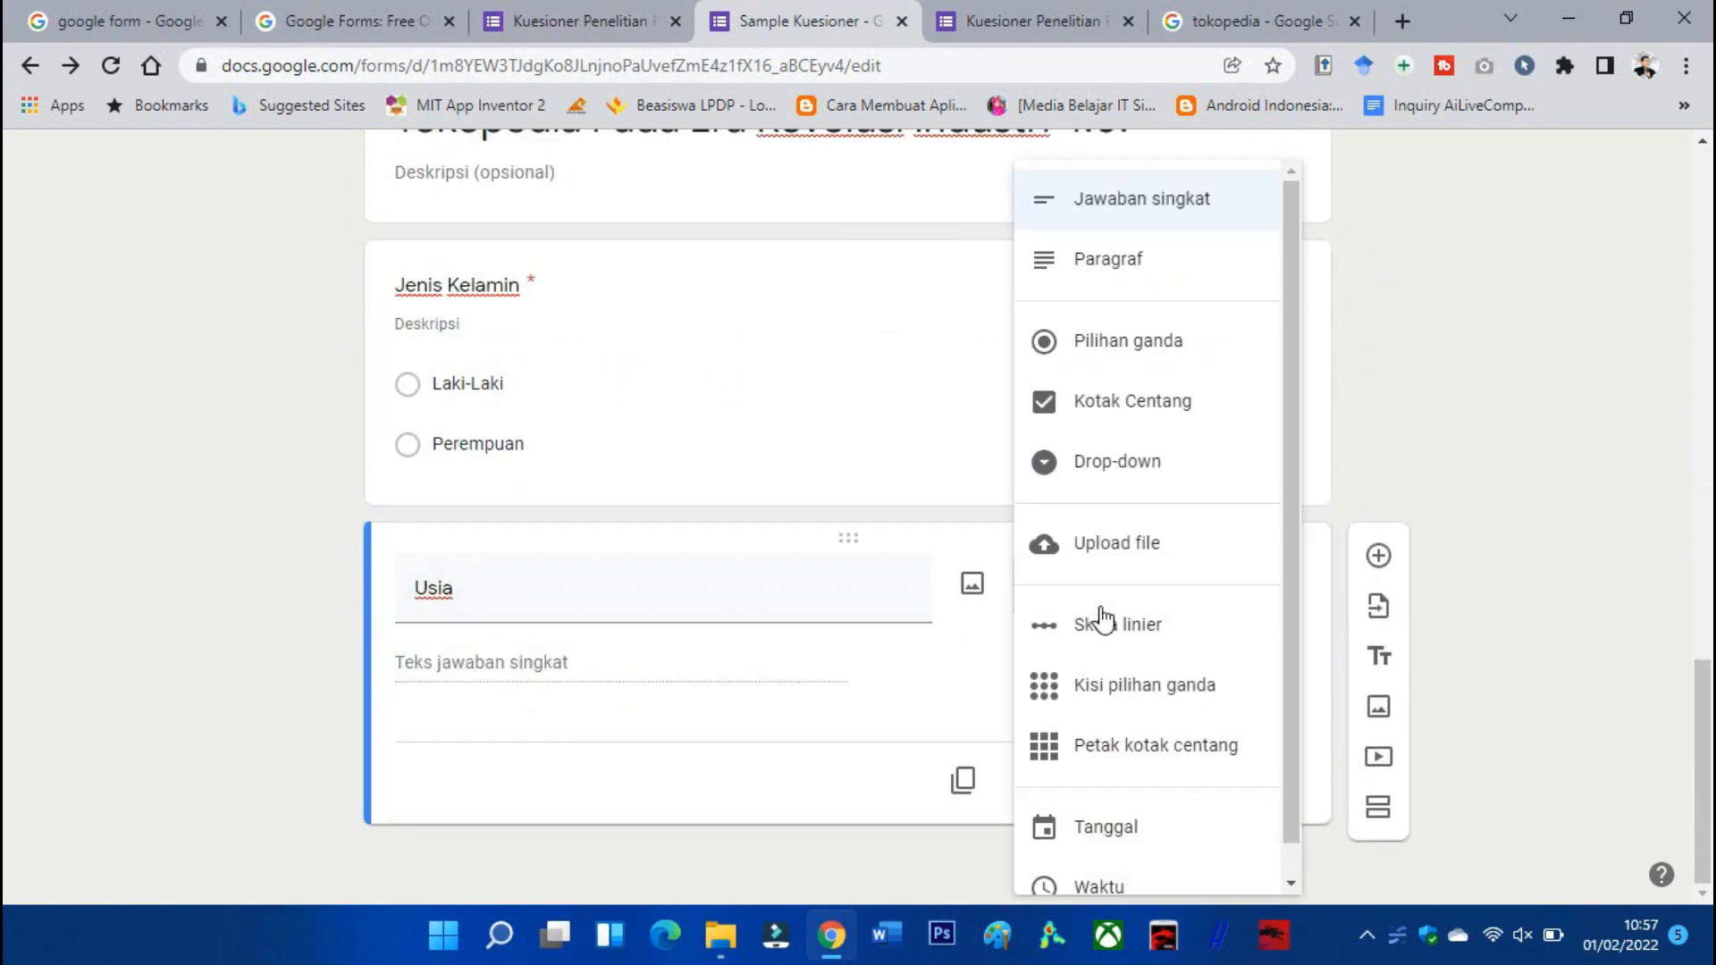
left_click(1125, 347)
Copy the first two age options, '17 - 25 Tahun' and '26 - 35 tahun', from the reference form.
left_click(534, 664)
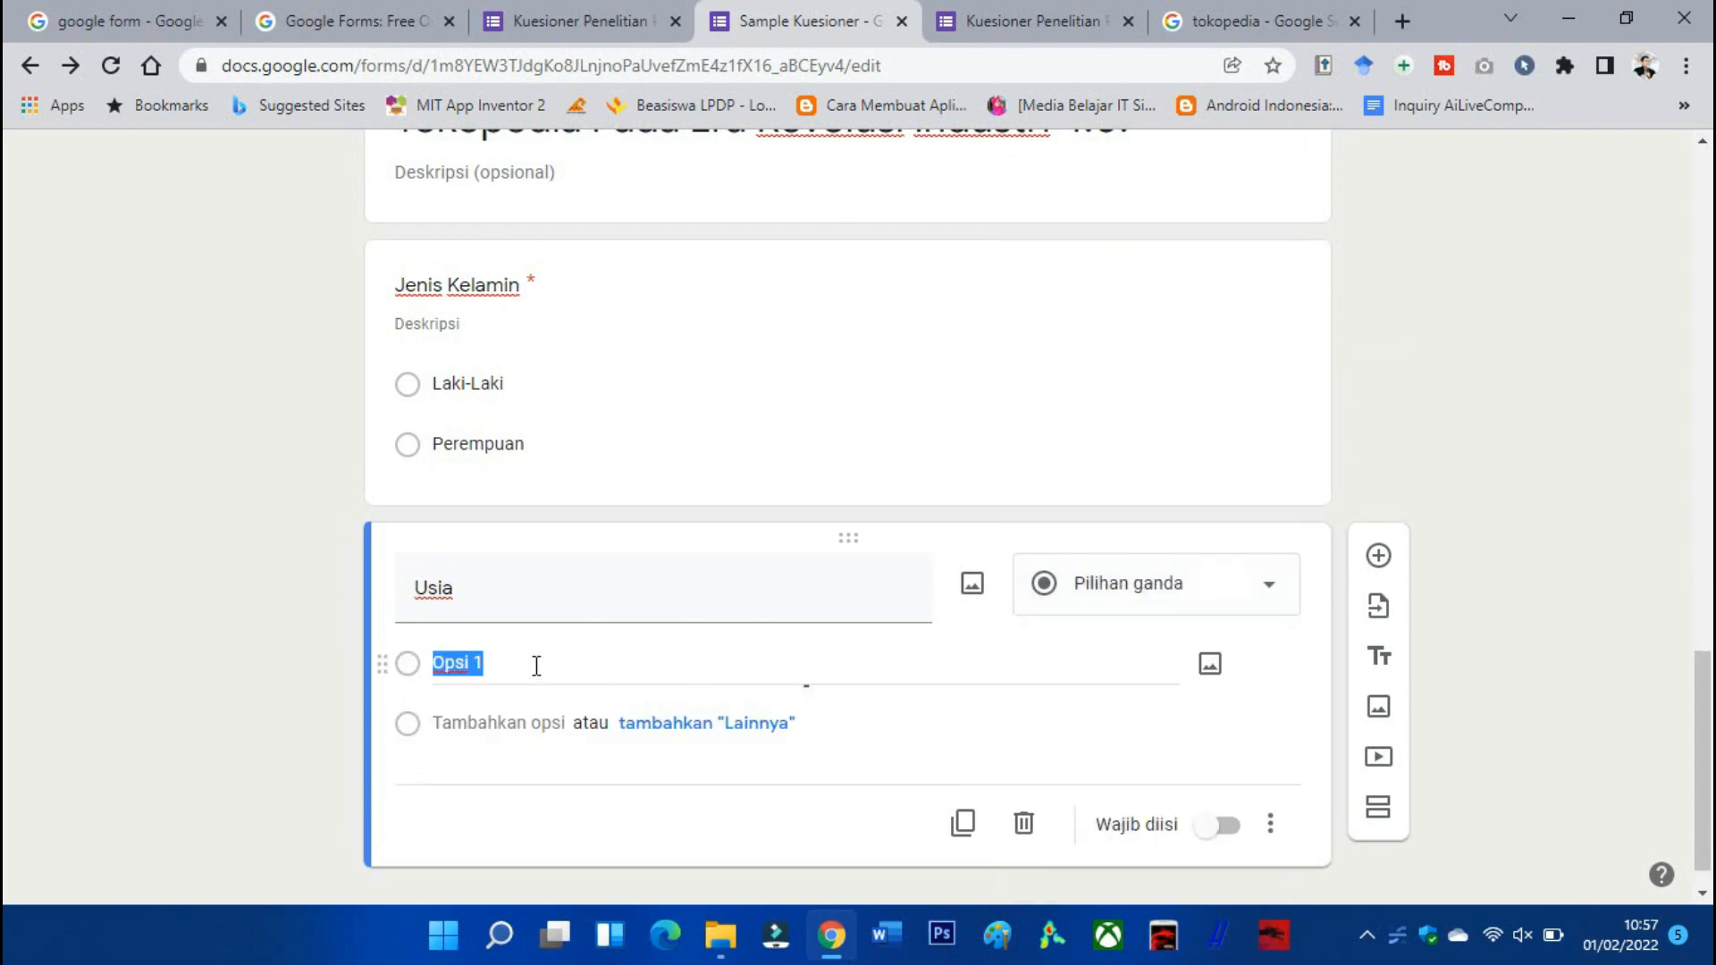
left_click(547, 12)
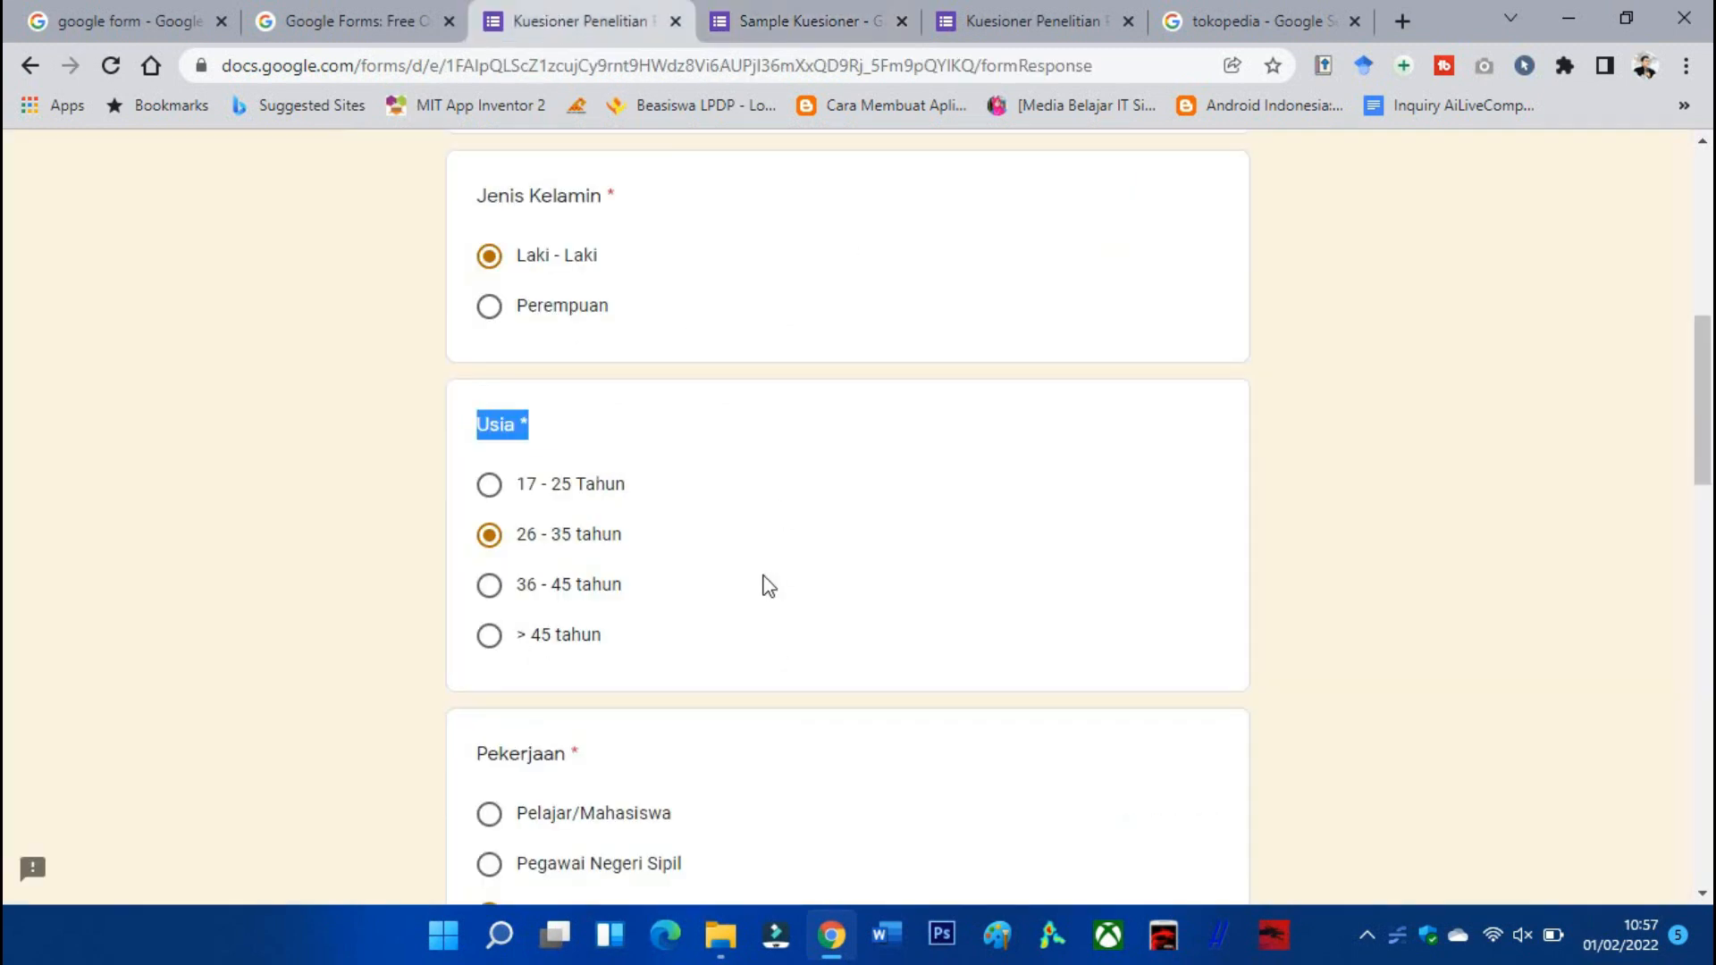
left_click_drag(626, 487, 518, 492)
key("ctrl+c")
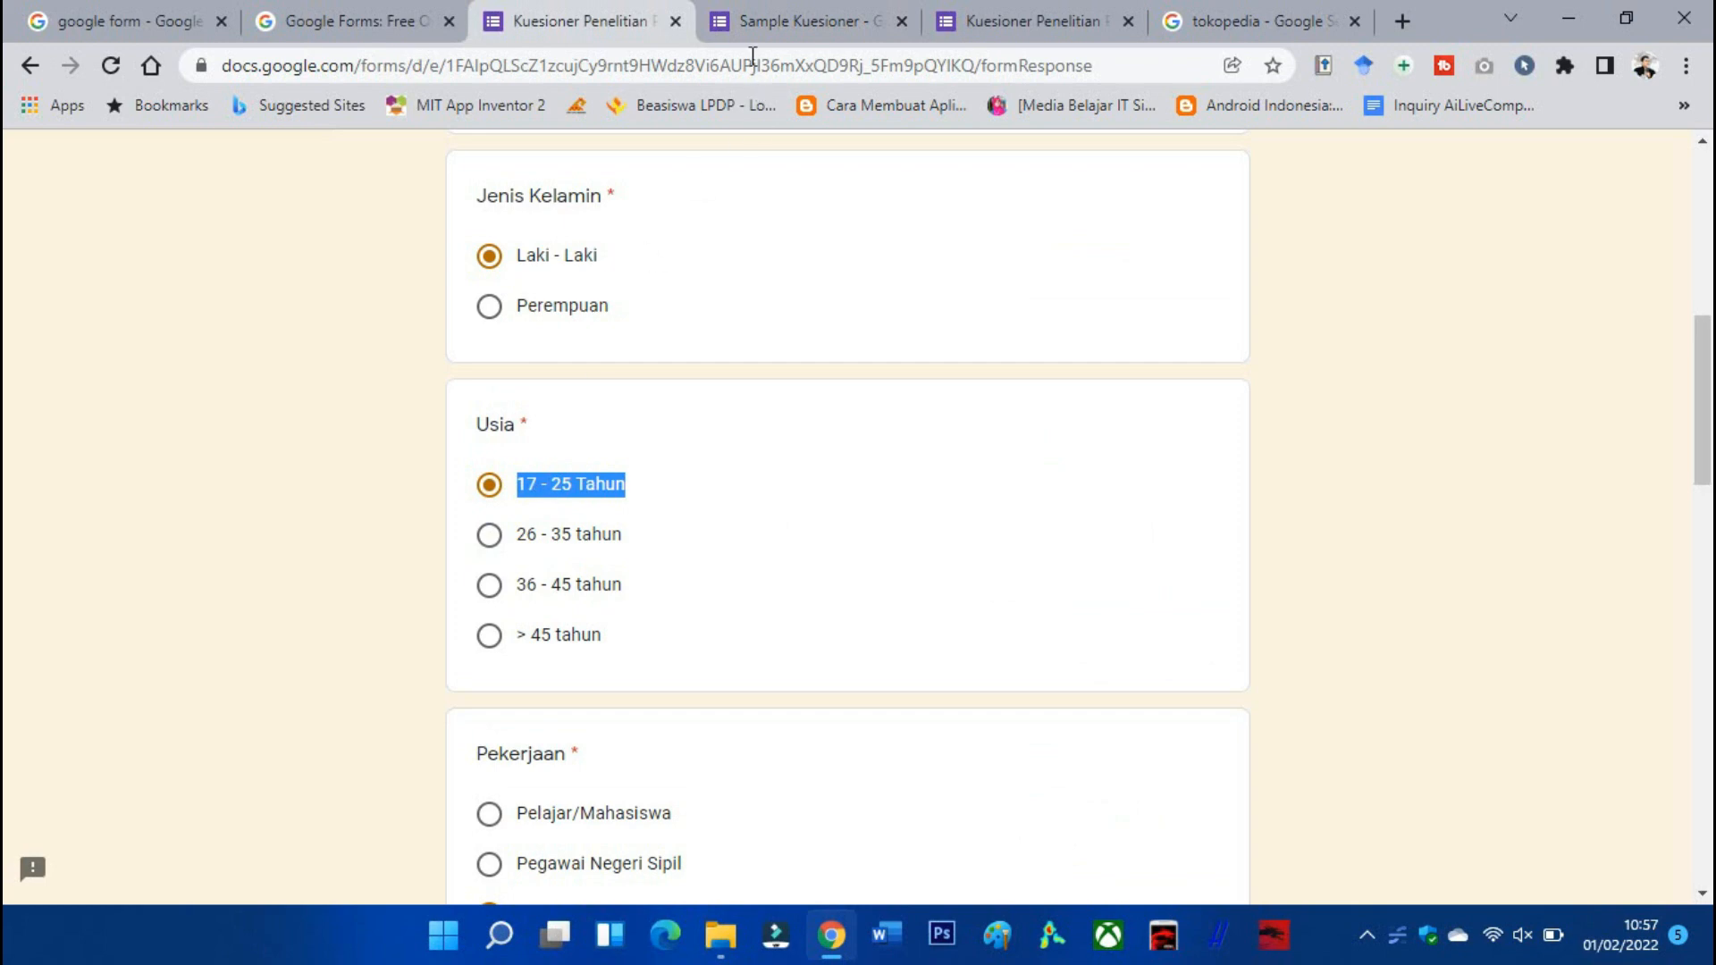
left_click(760, 22)
key("ctrl+v")
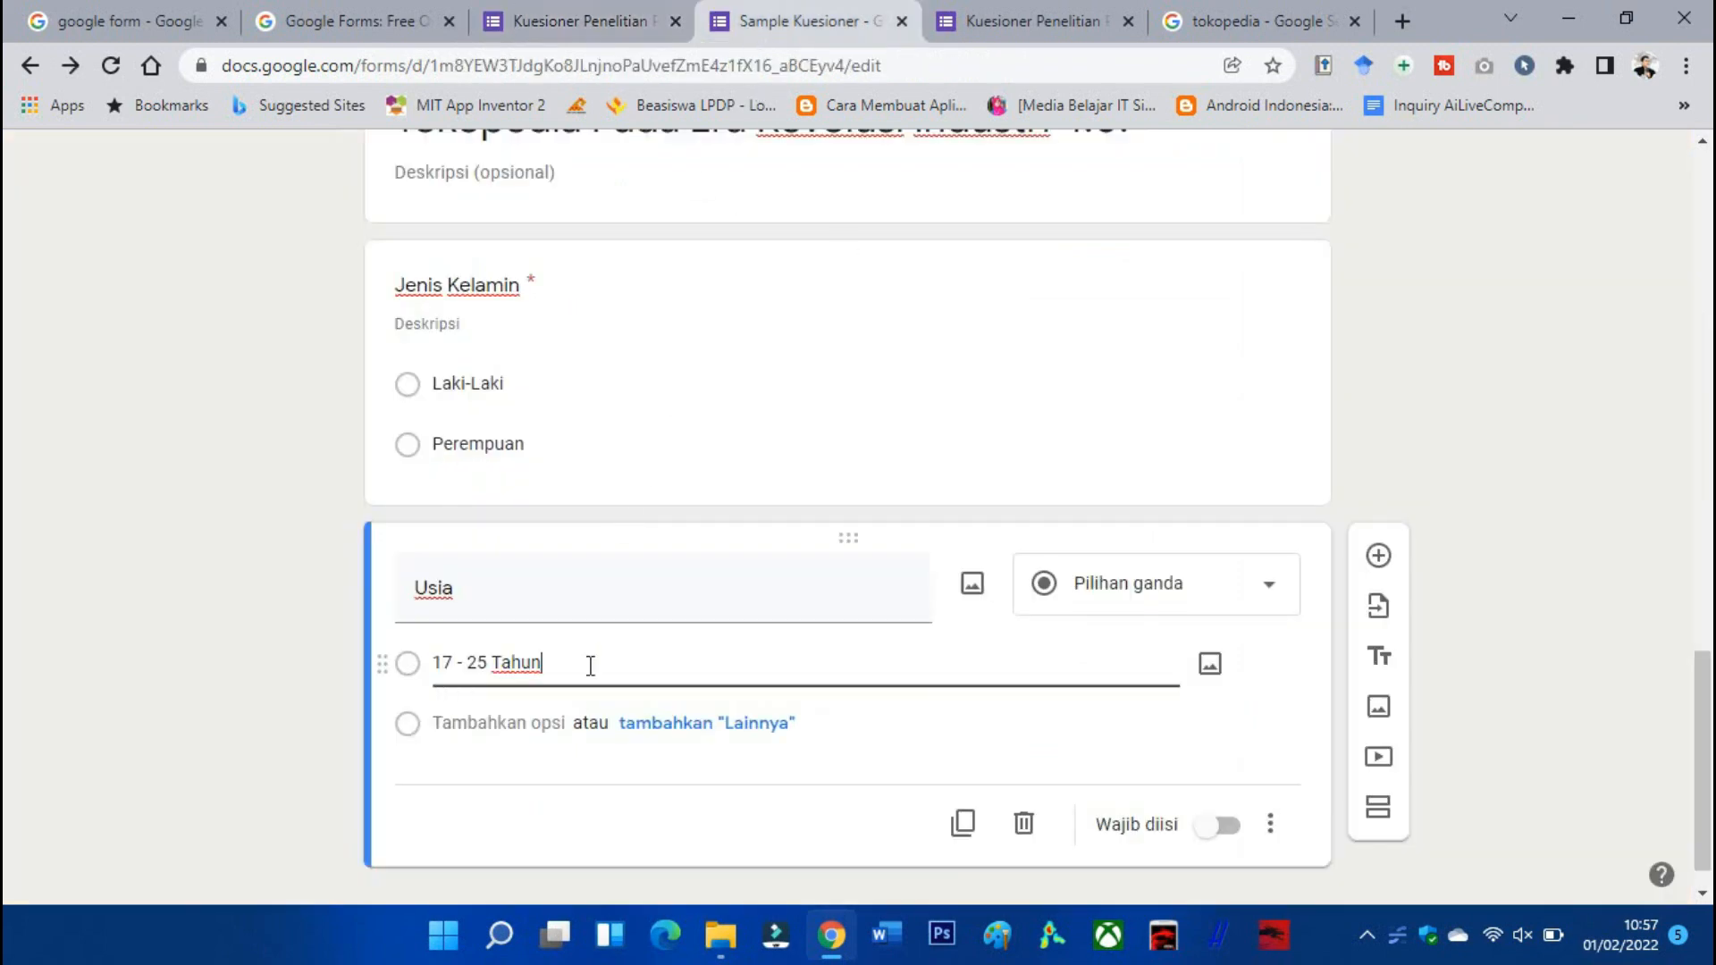
left_click(529, 722)
left_click(554, 21)
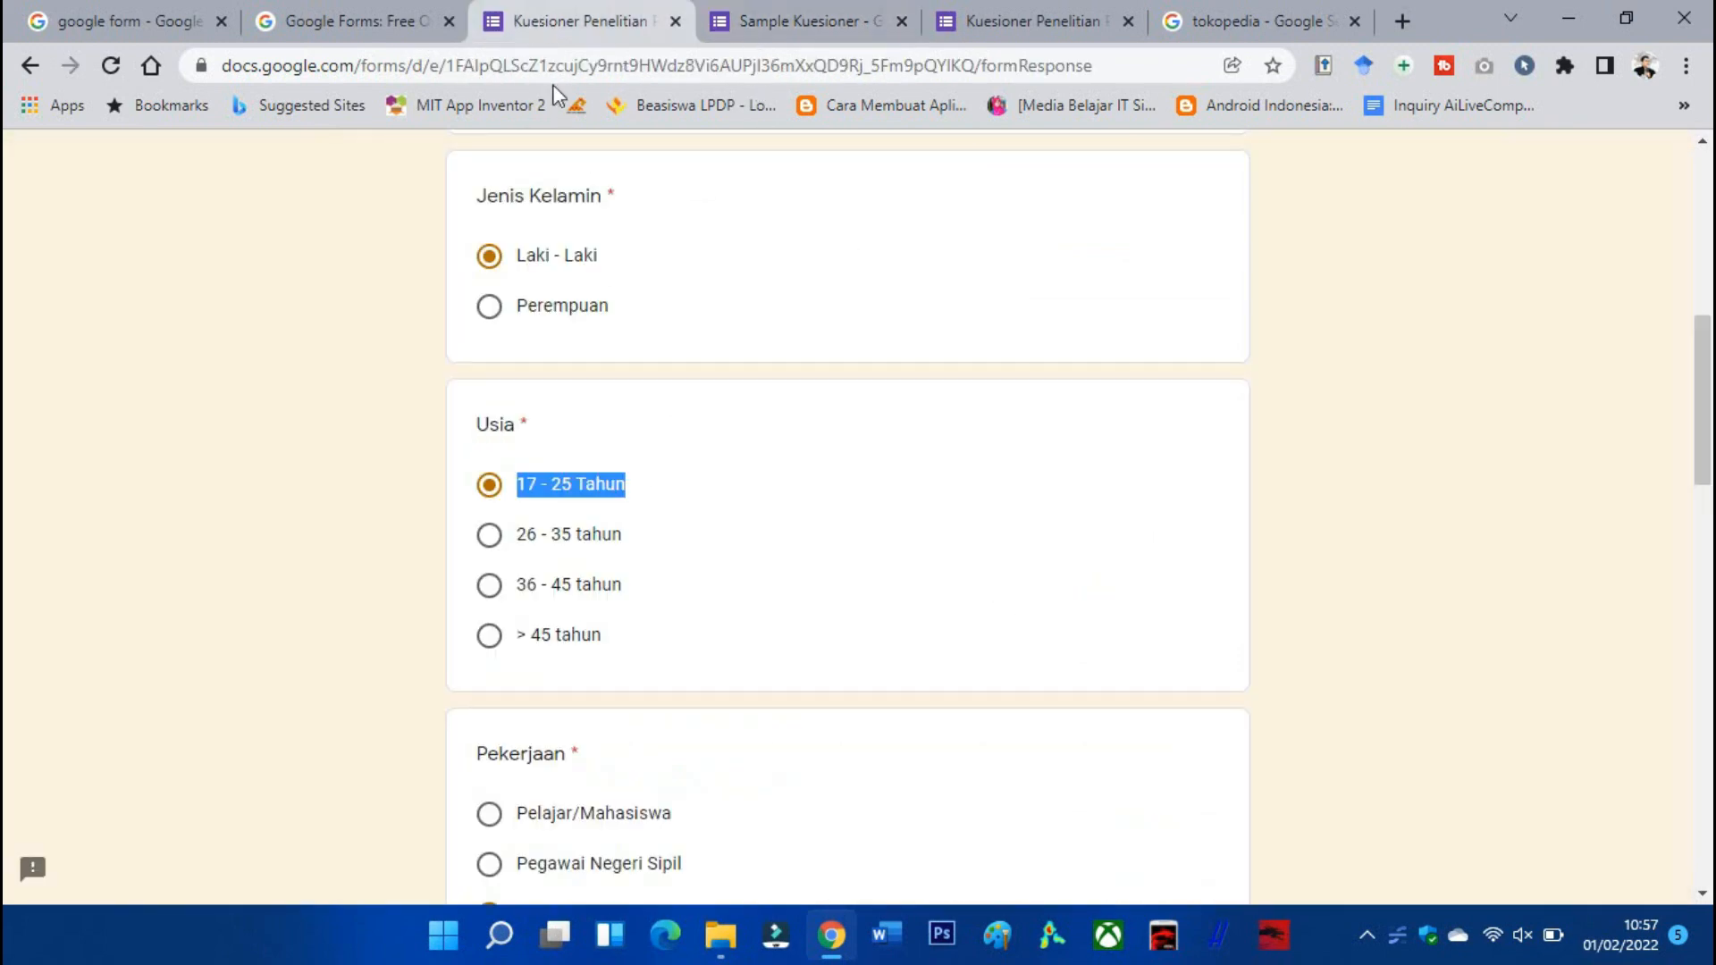
left_click_drag(515, 535, 741, 547)
key("ctrl+c")
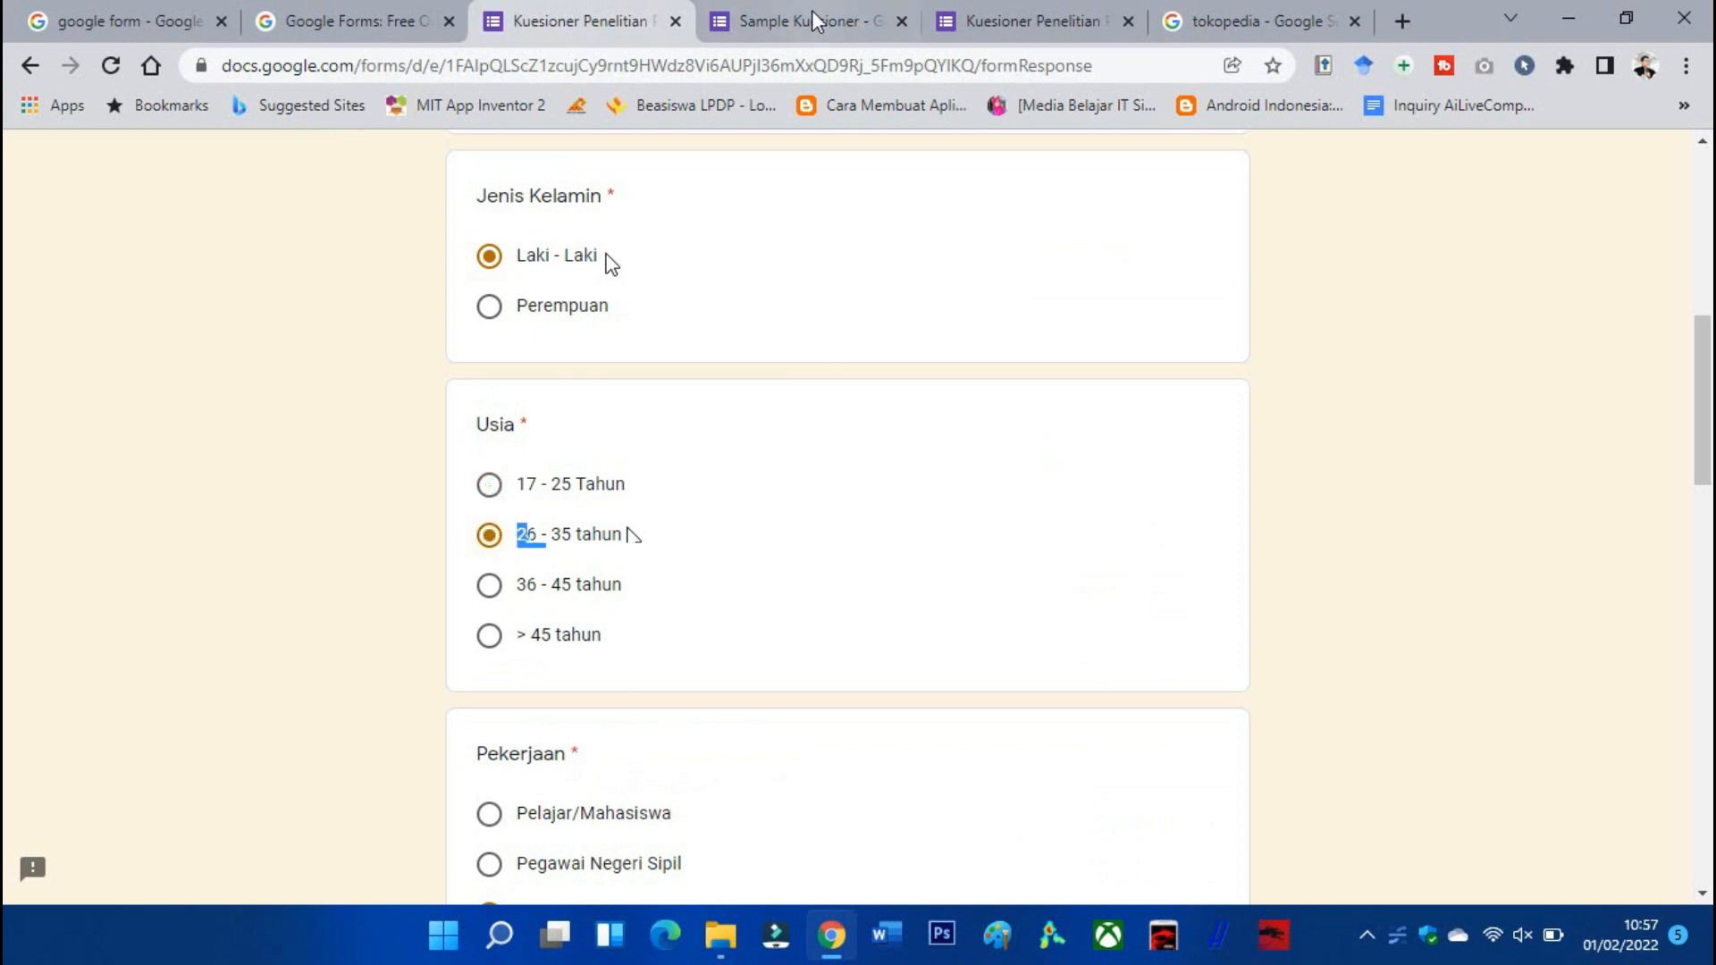
left_click(804, 19)
key("ctrl+v")
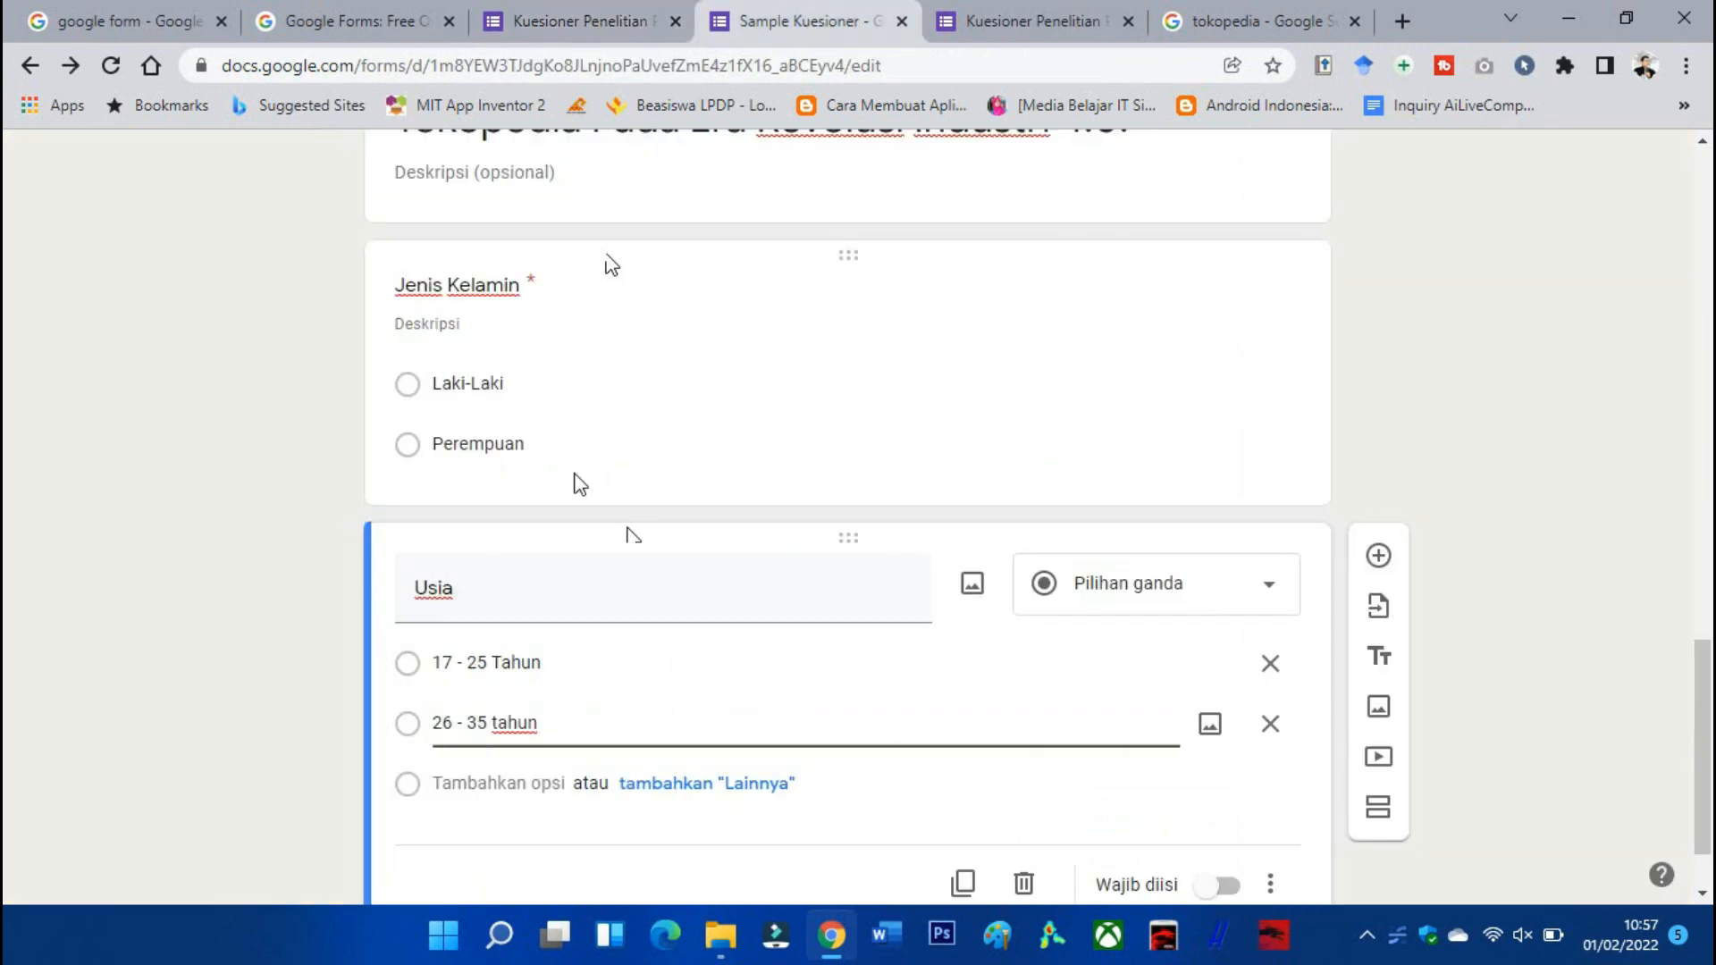
Add the remaining age options '36 - 45 tahun' and '> 45 tahun' from the reference form.
left_click(454, 783)
left_click(561, 4)
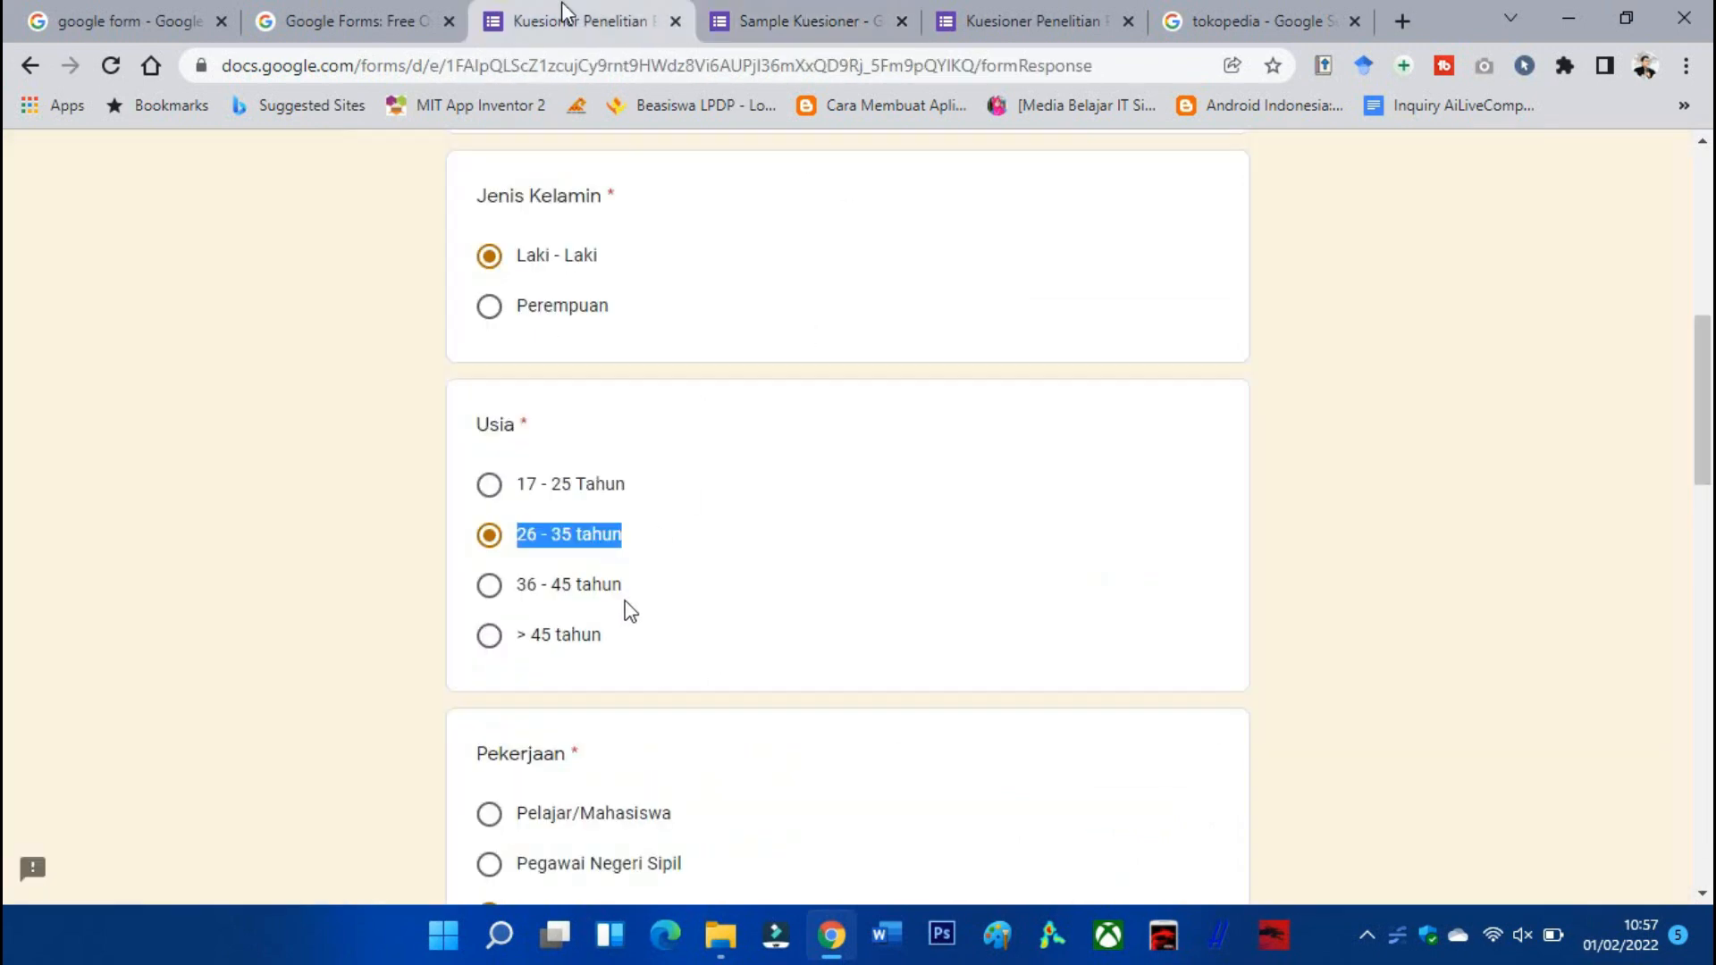
left_click_drag(631, 612, 511, 601)
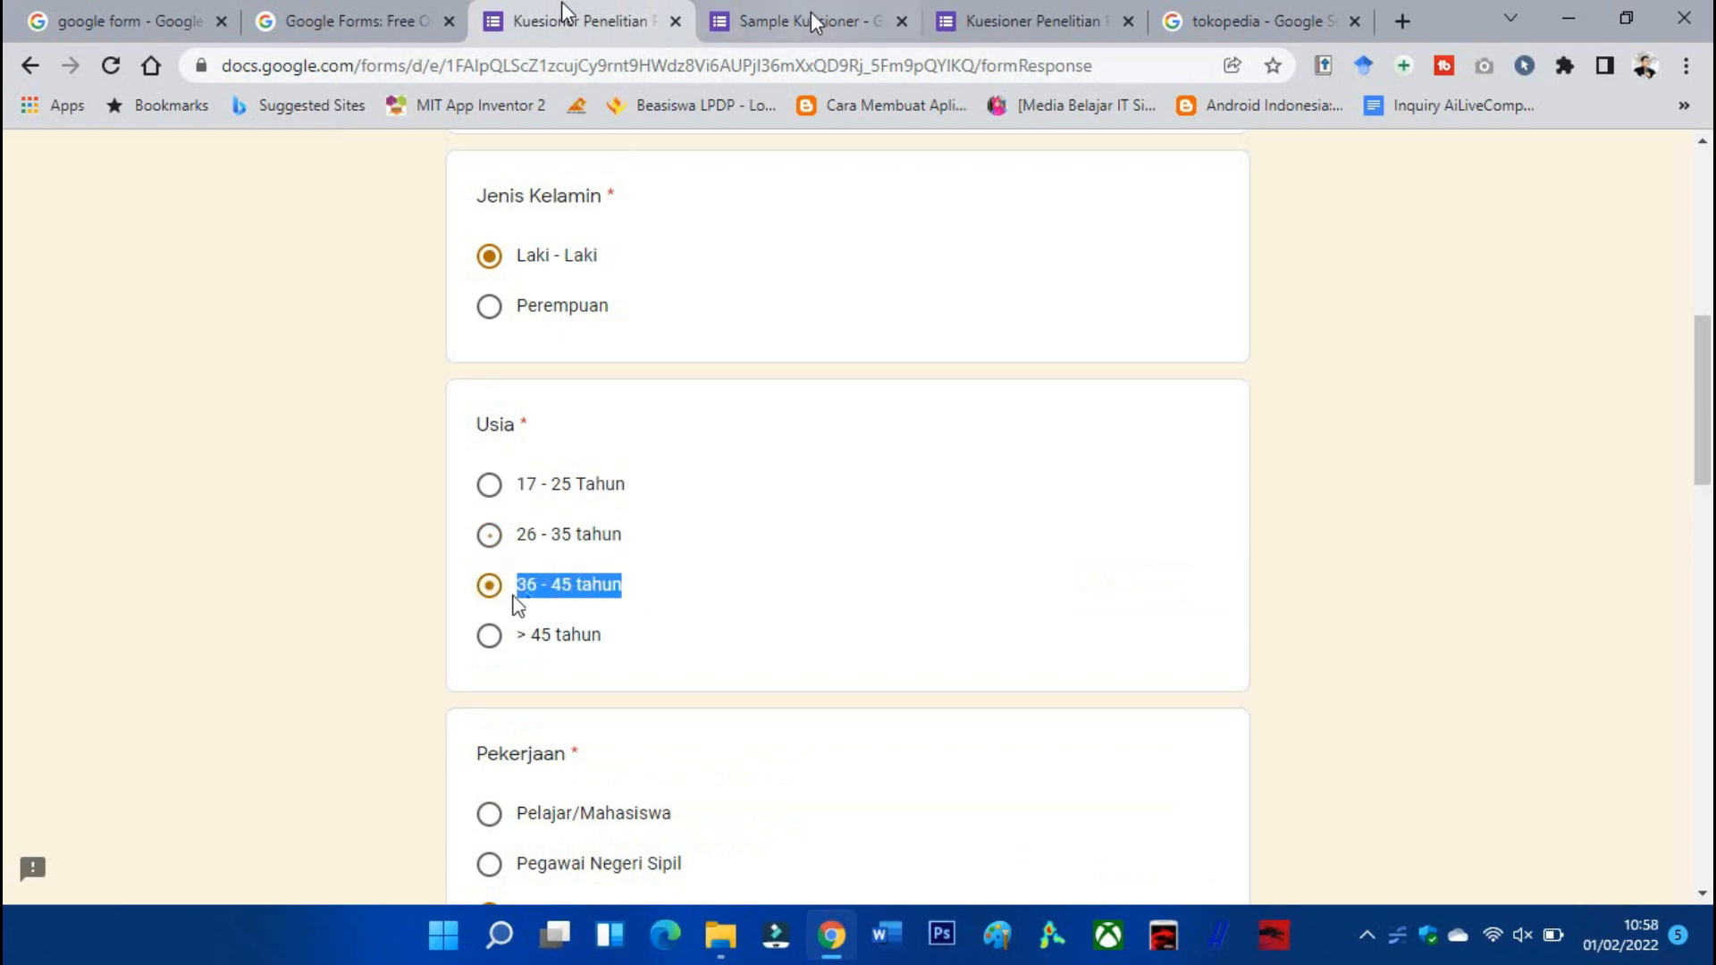
left_click(815, 22)
key("ctrl+v")
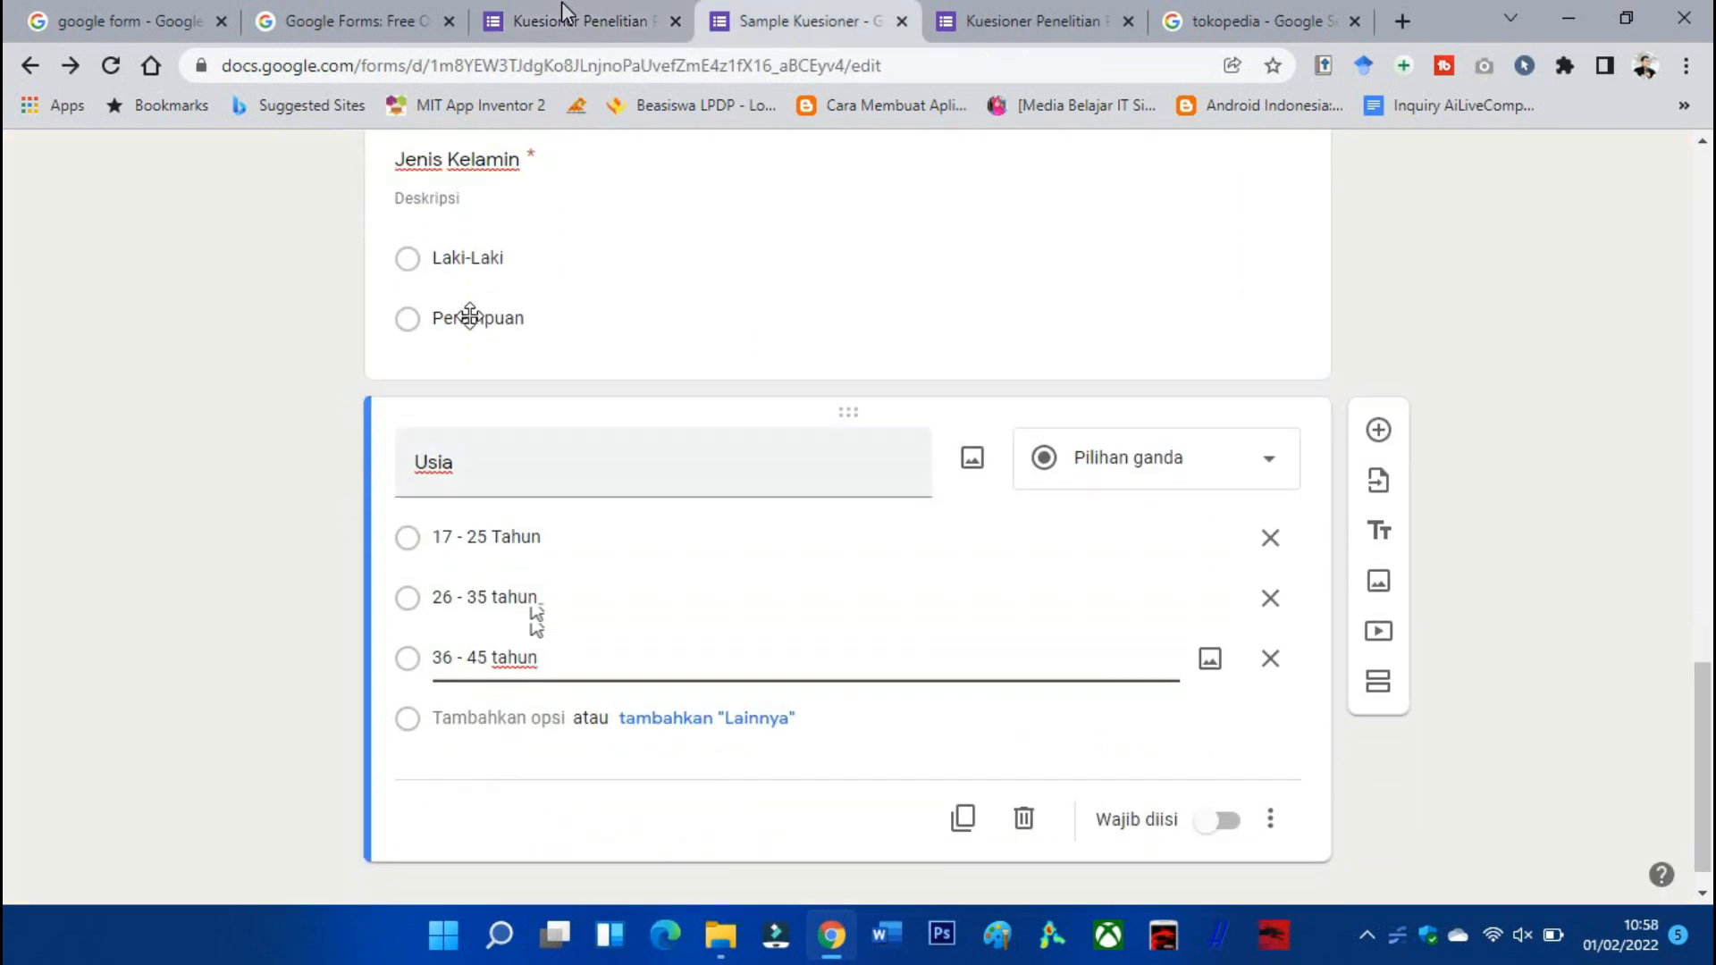
left_click(561, 4)
left_click_drag(608, 634, 517, 636)
left_click(769, 23)
left_click(509, 718)
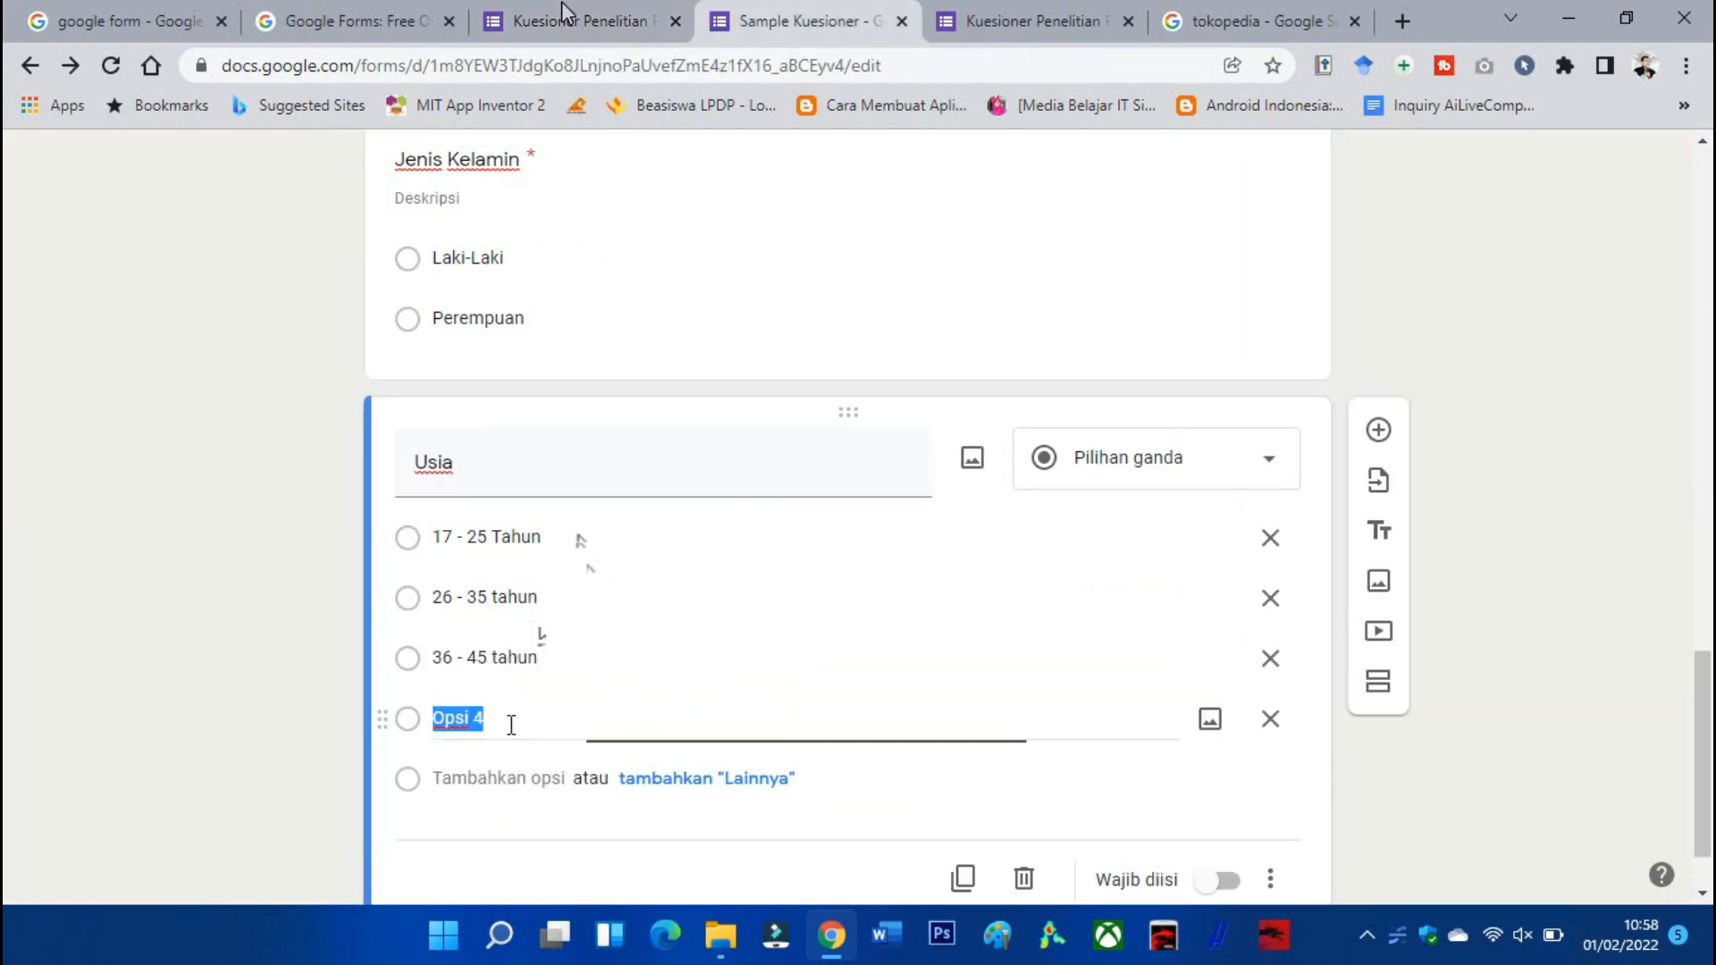
key("ctrl+v")
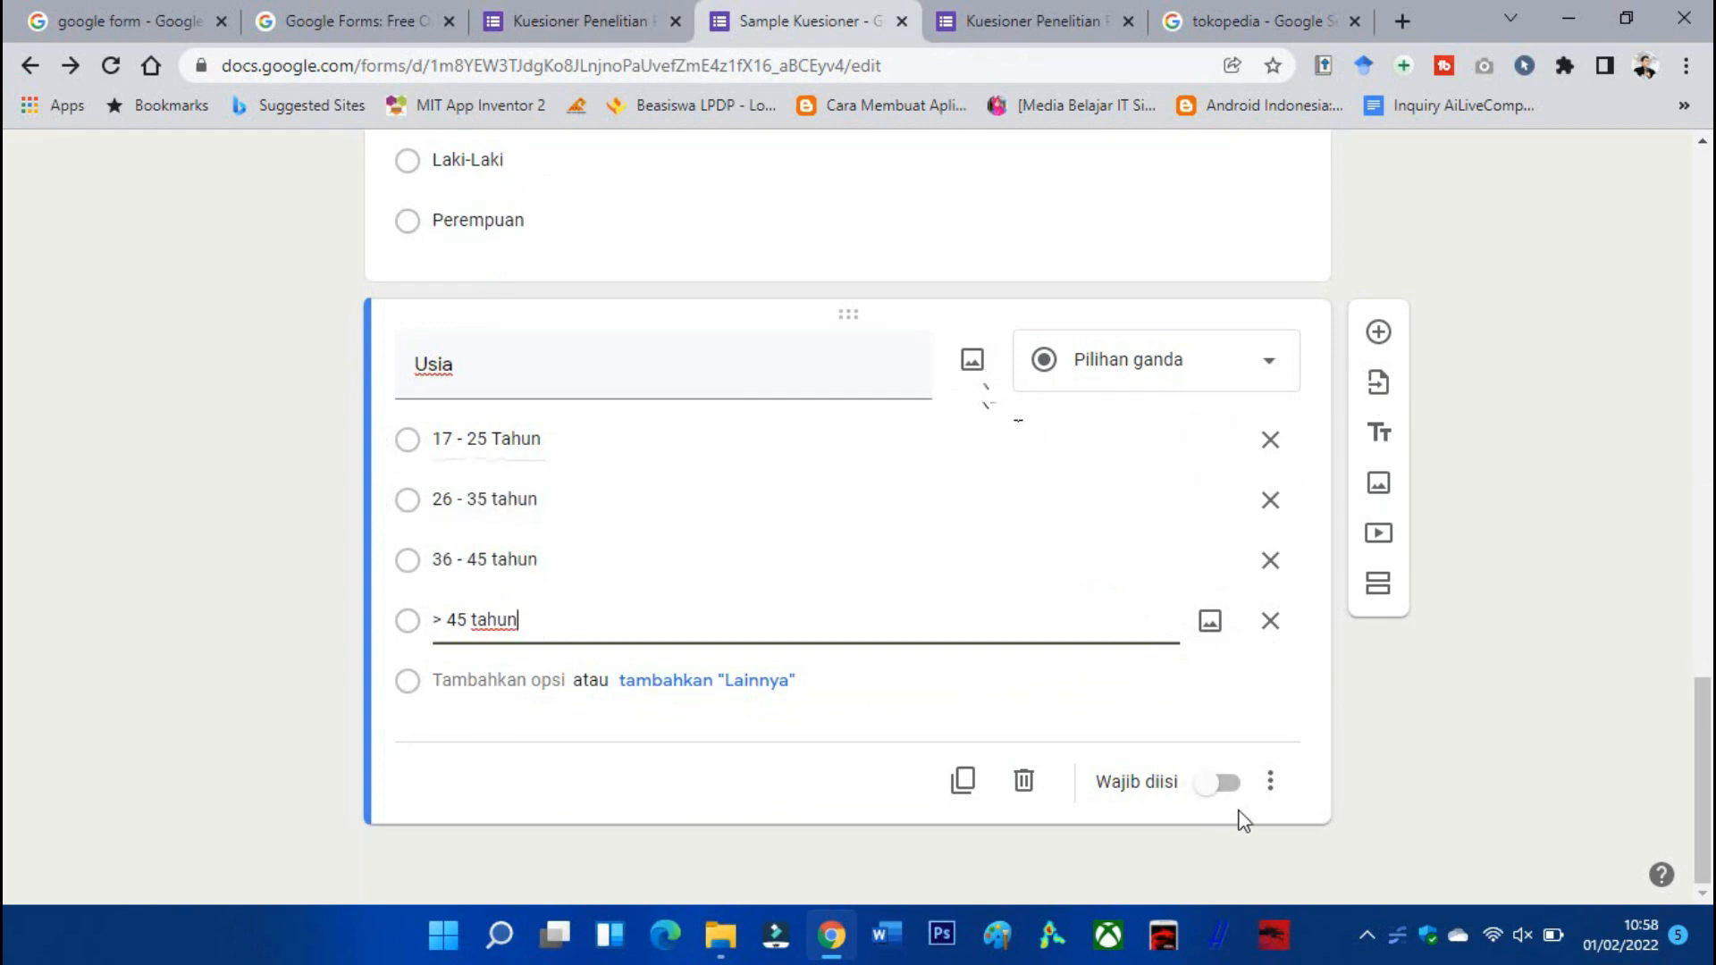
Make the Usia question required and finish editing its options.
left_click(1225, 787)
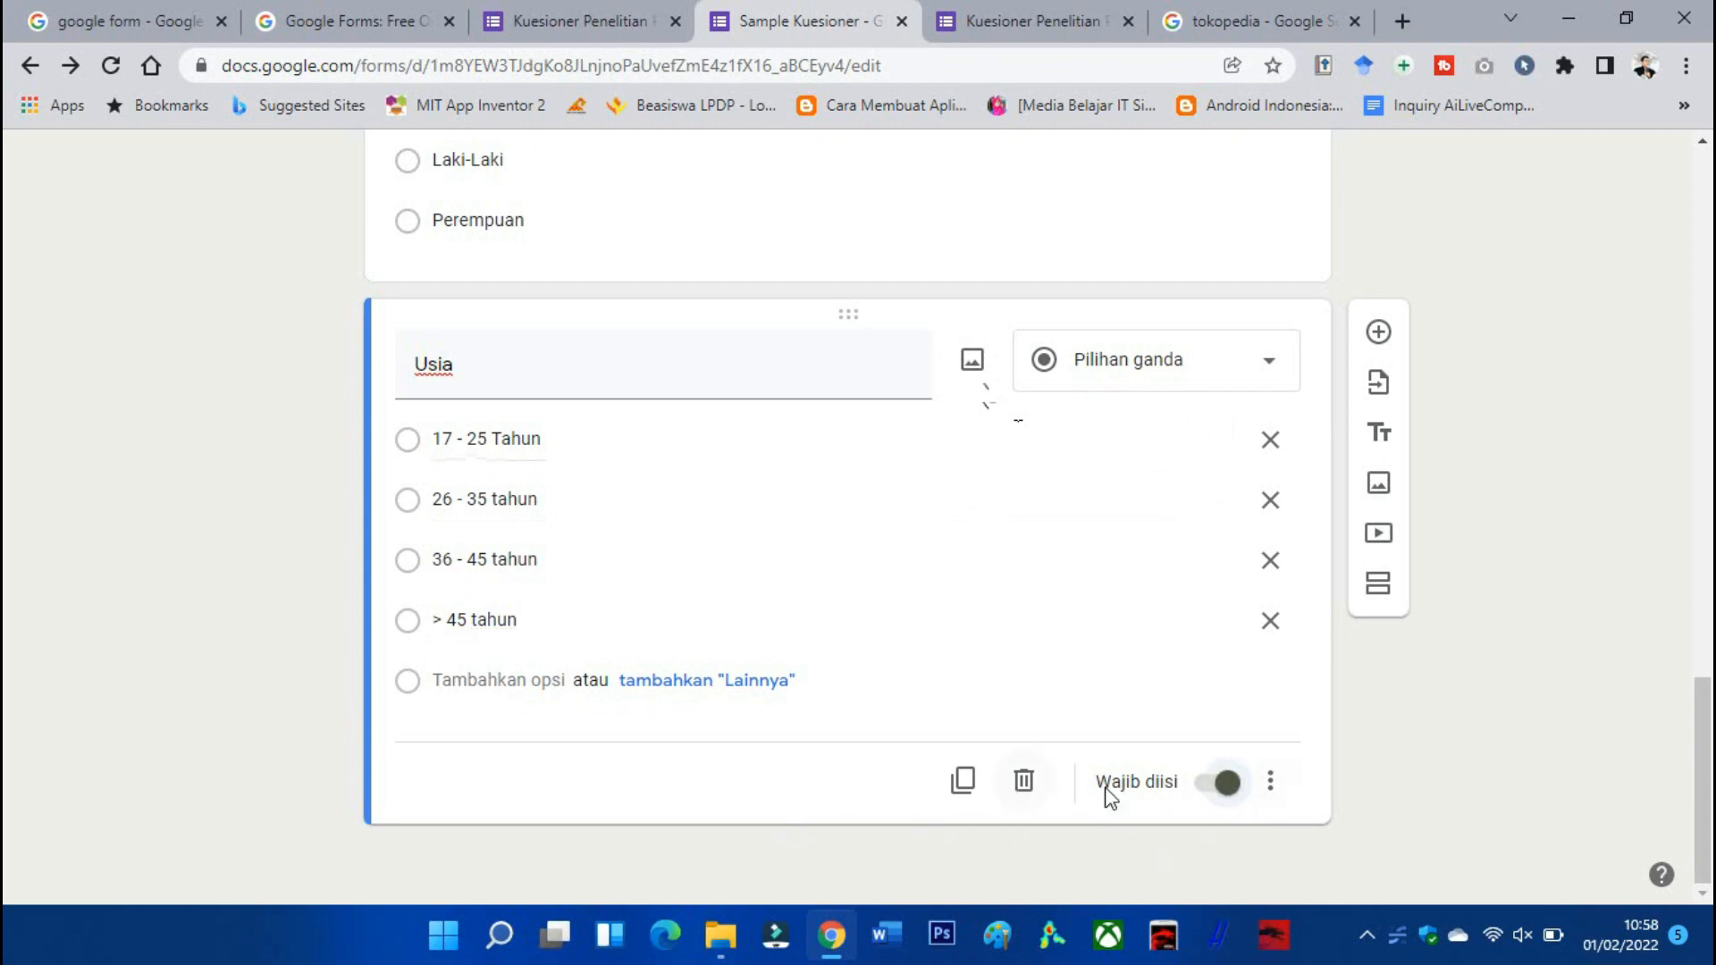
scroll(1091, 747, "up", 2)
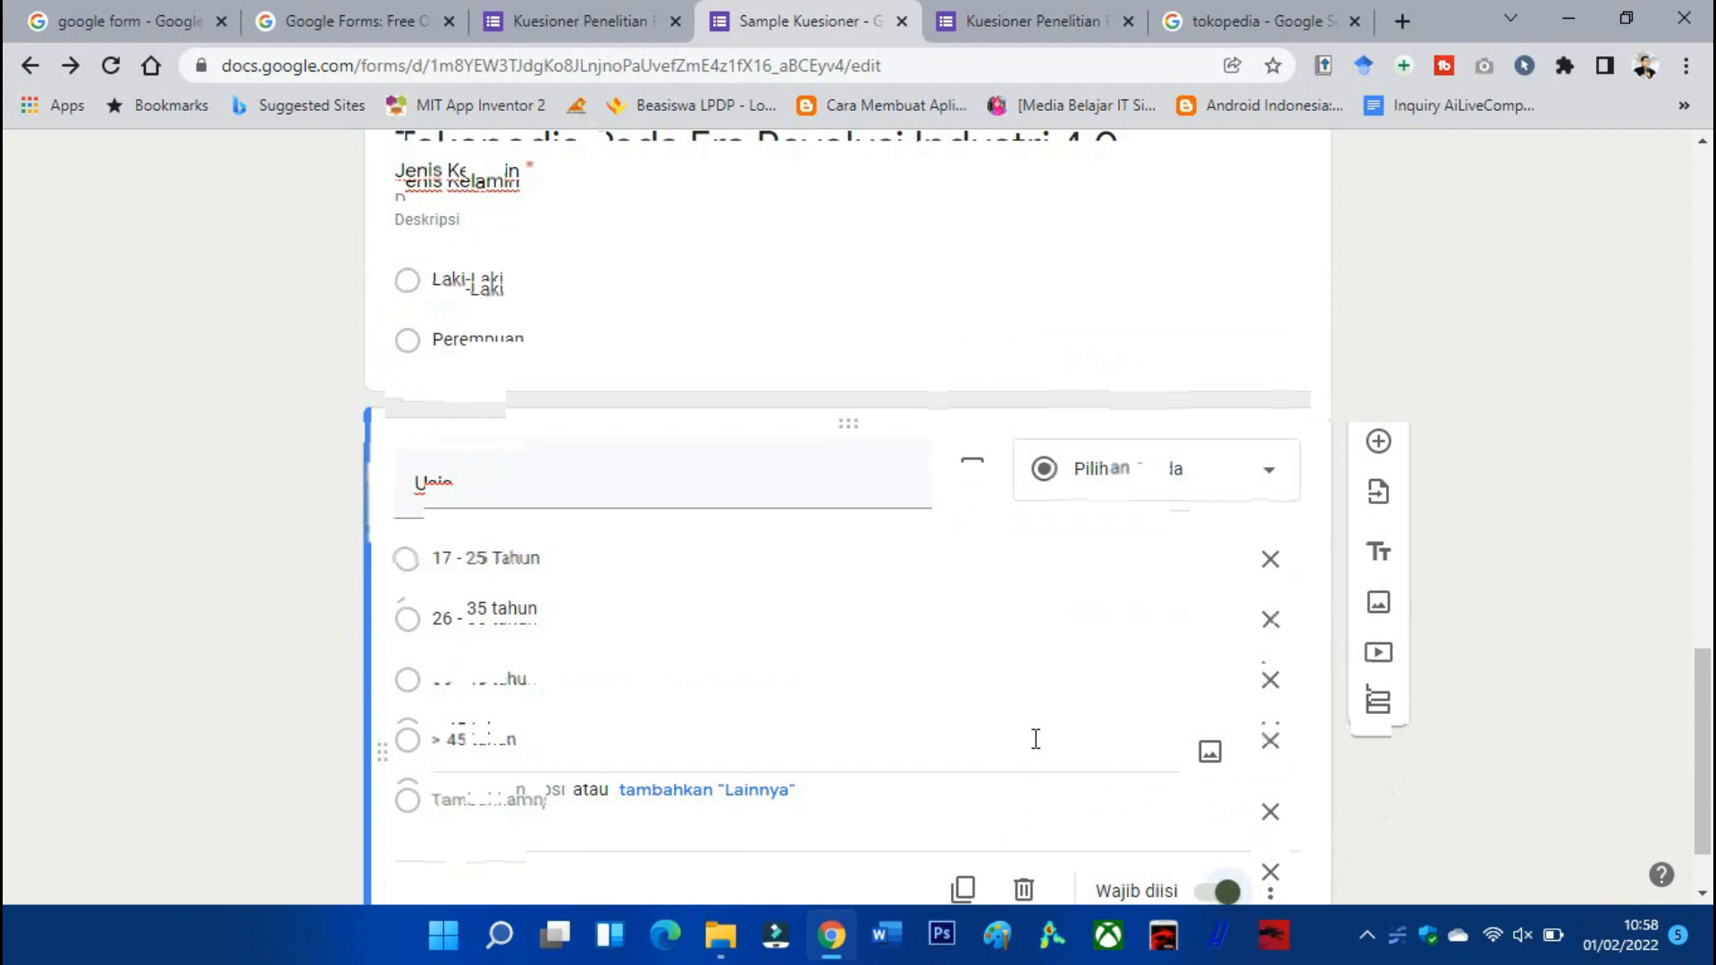
left_click(805, 640)
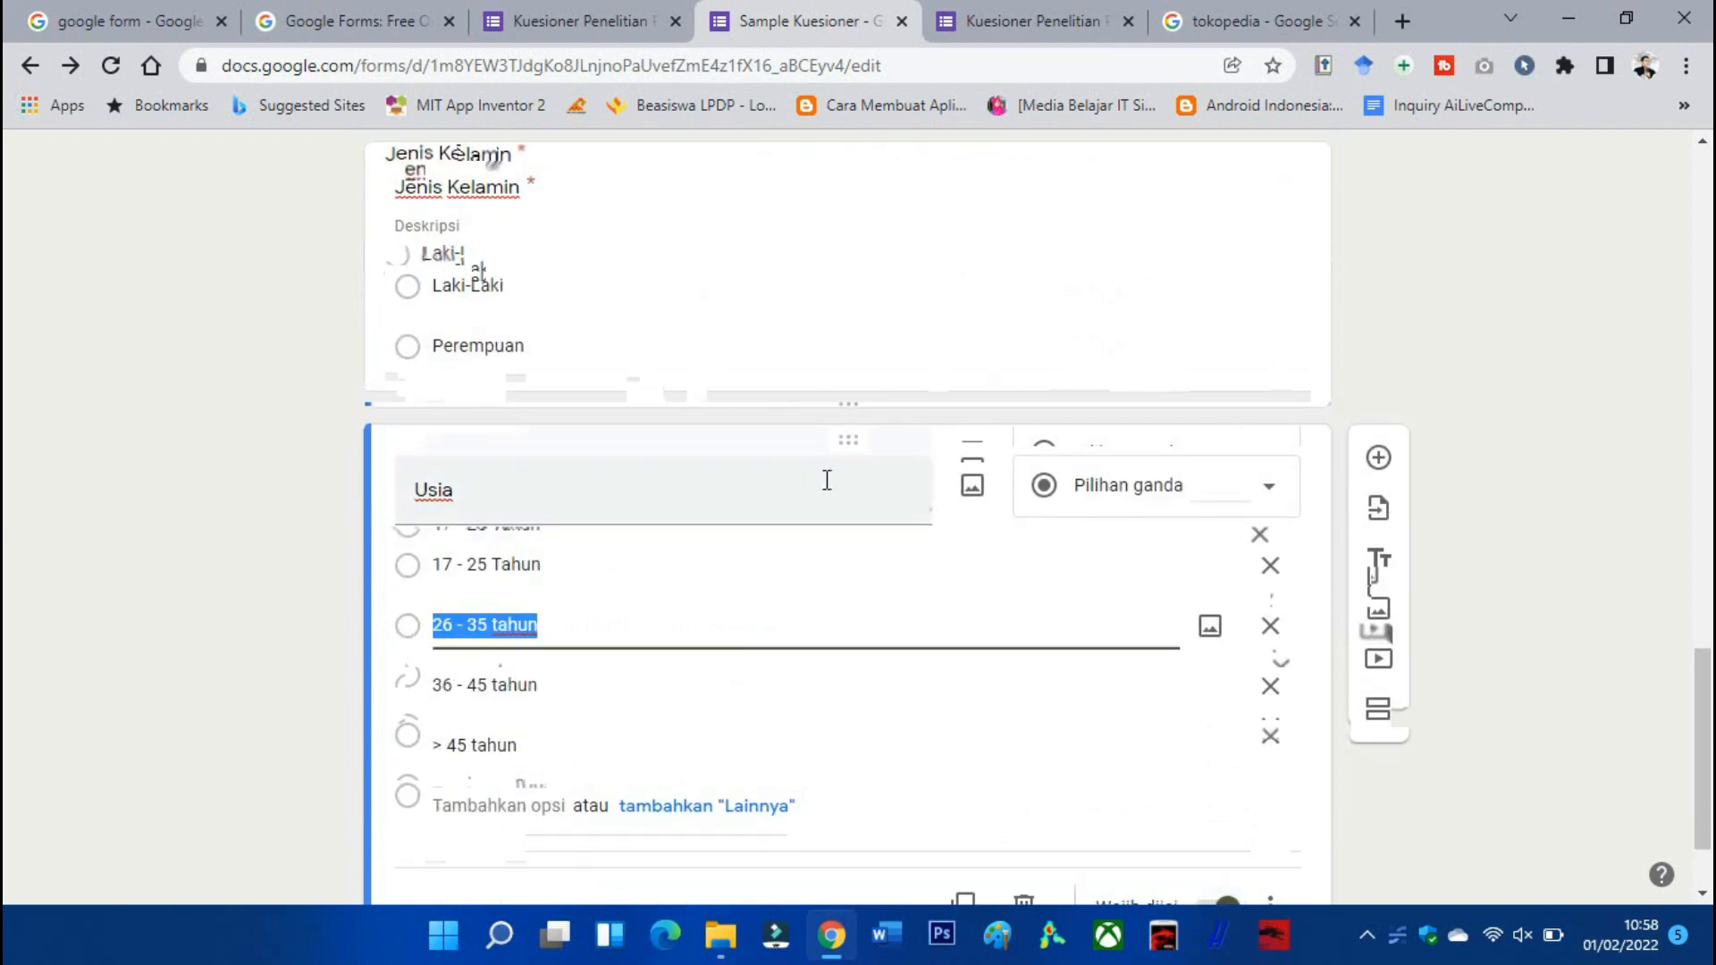
scroll(809, 774, "down", 2)
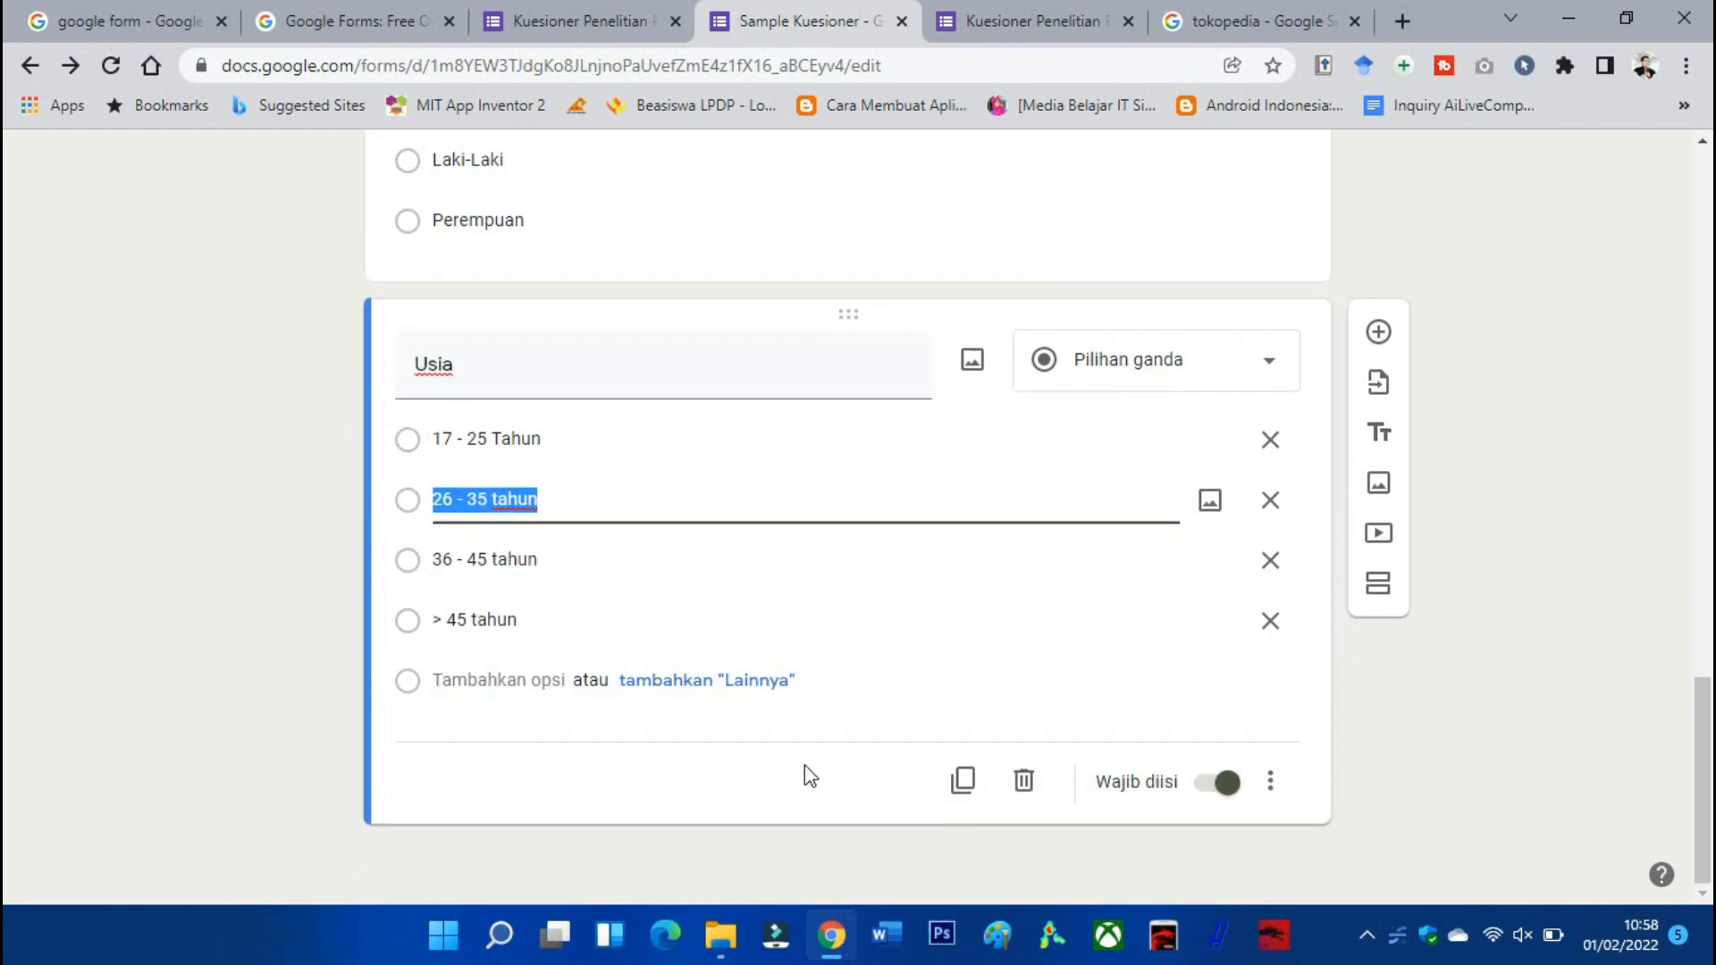
left_click(801, 781)
scroll(644, 706, "up", 5)
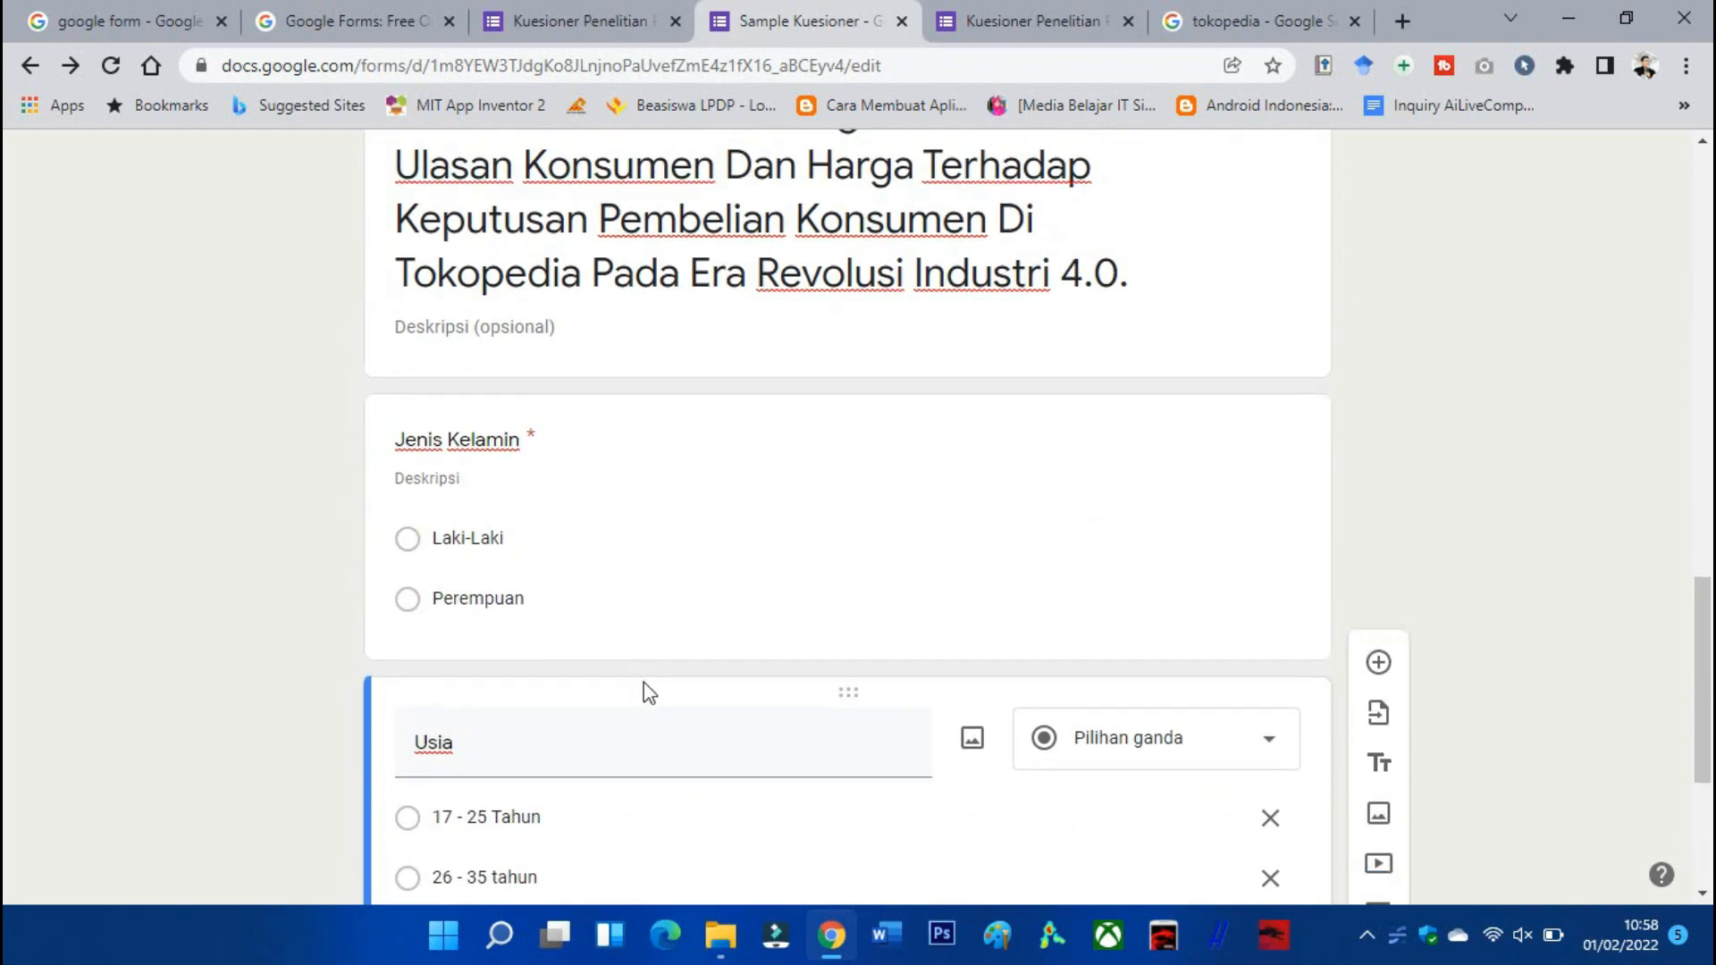
scroll(680, 230, "down", 5)
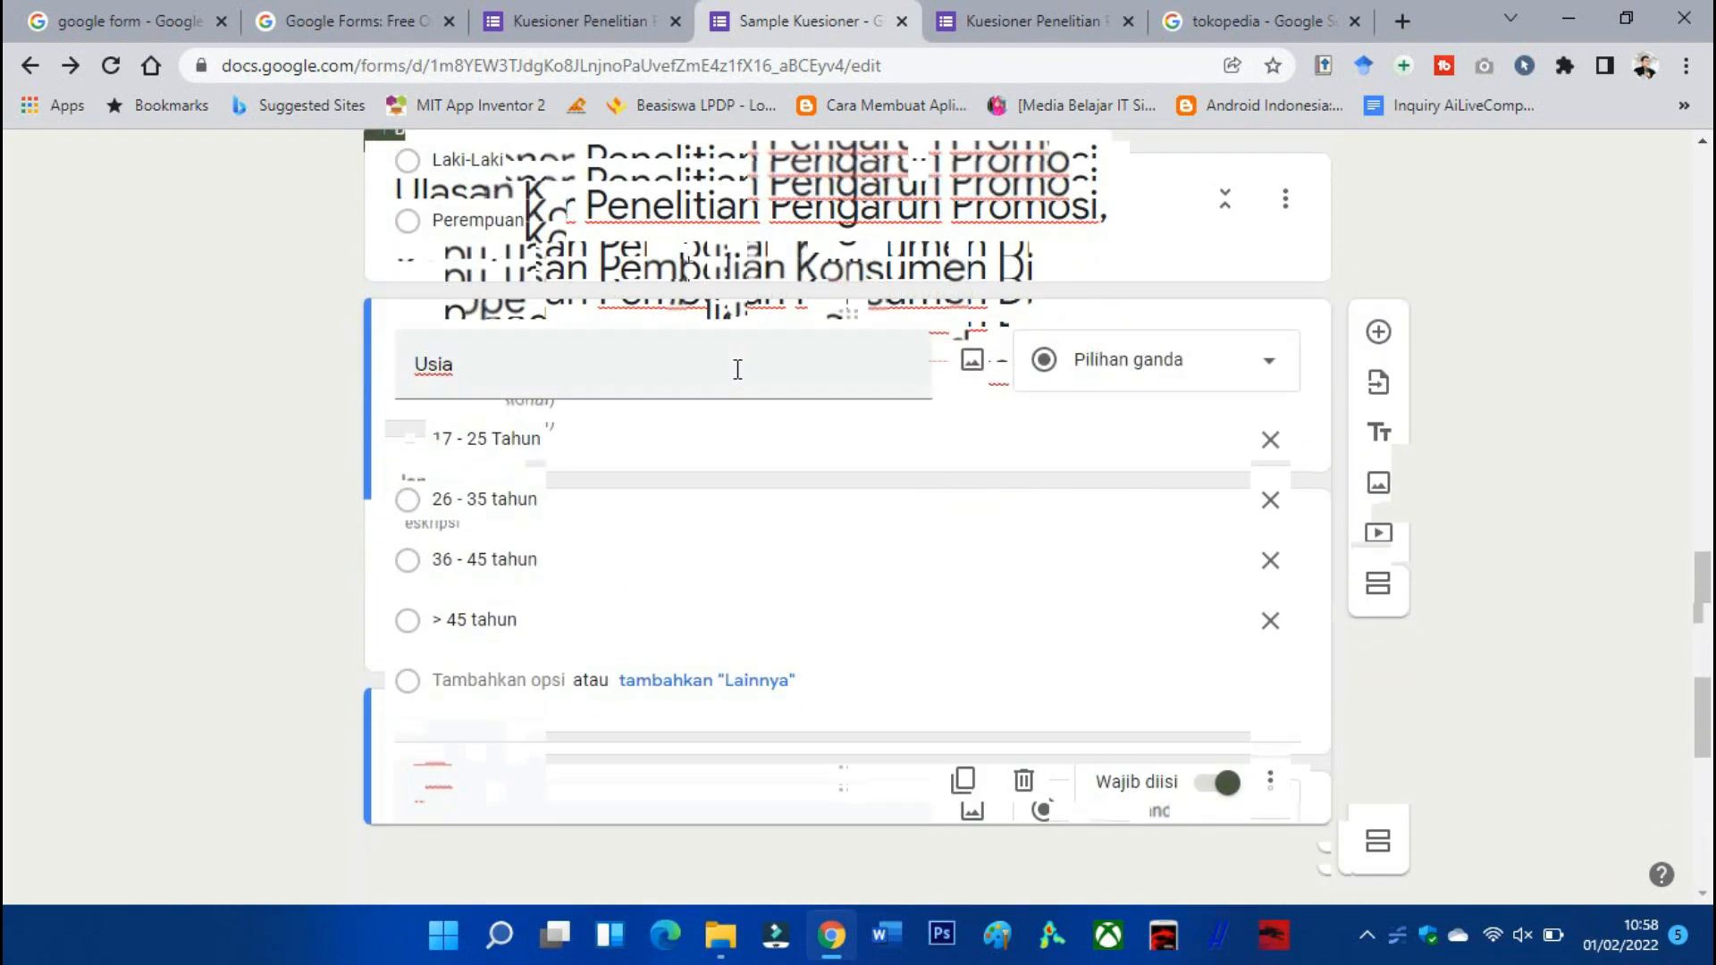
Add a third section after Usia and review the reference form's Variabel Promosi section.
left_click(1379, 587)
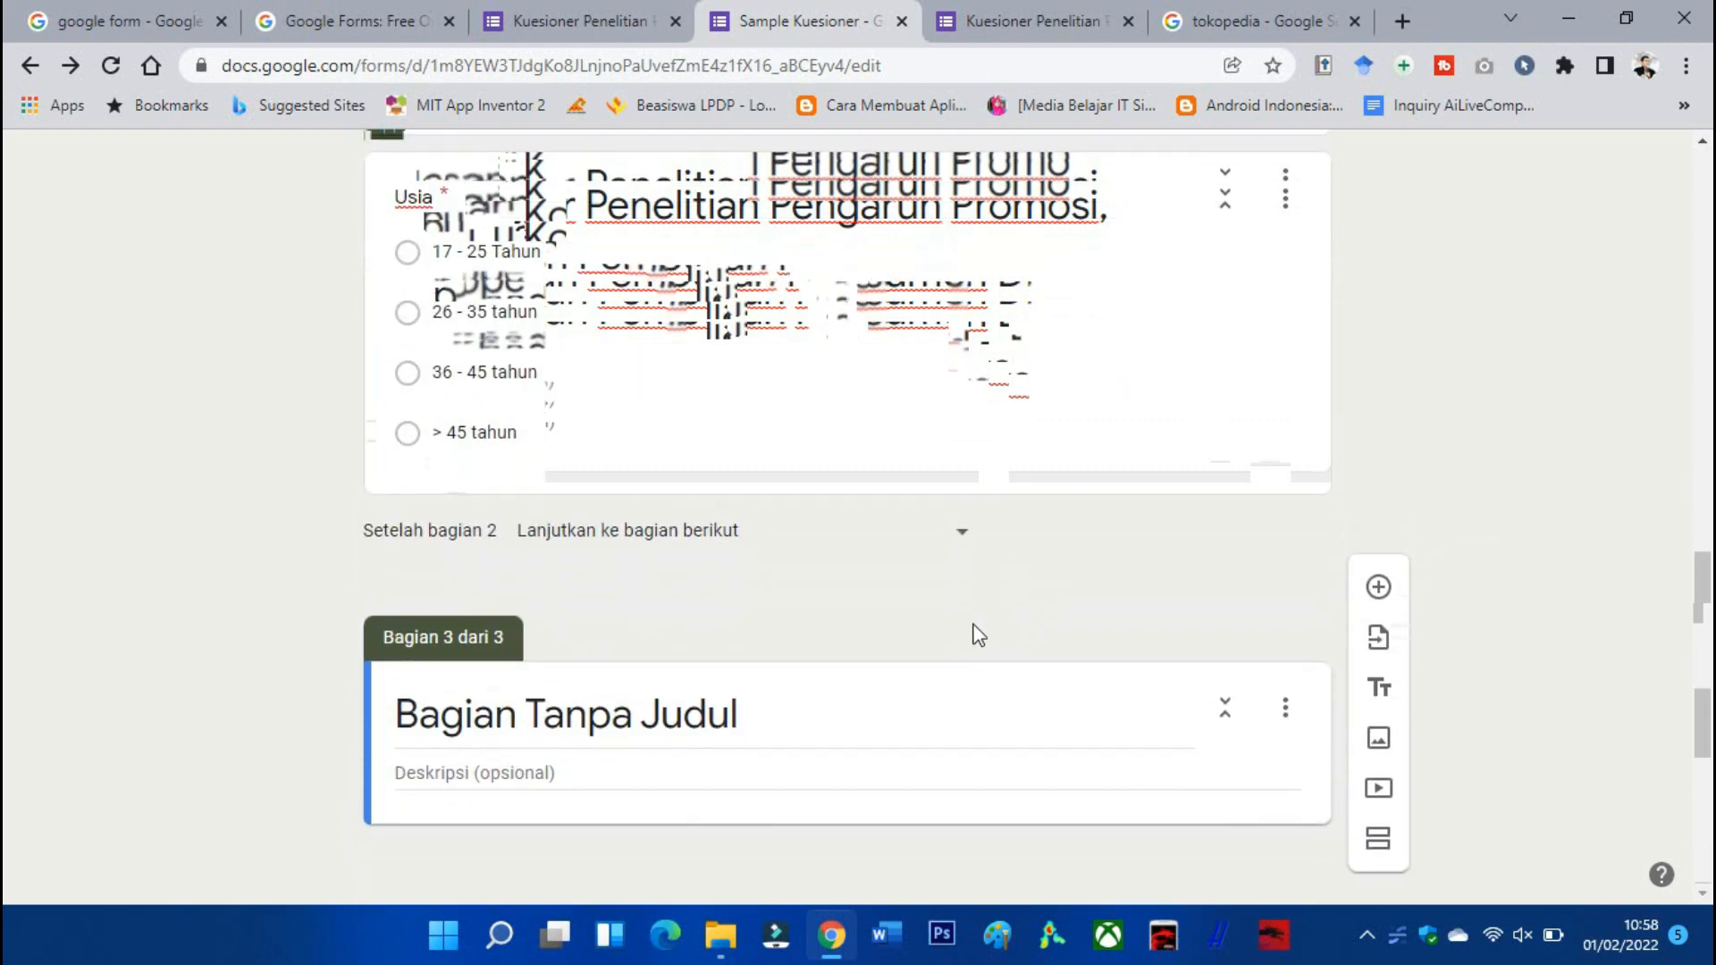
left_click(514, 5)
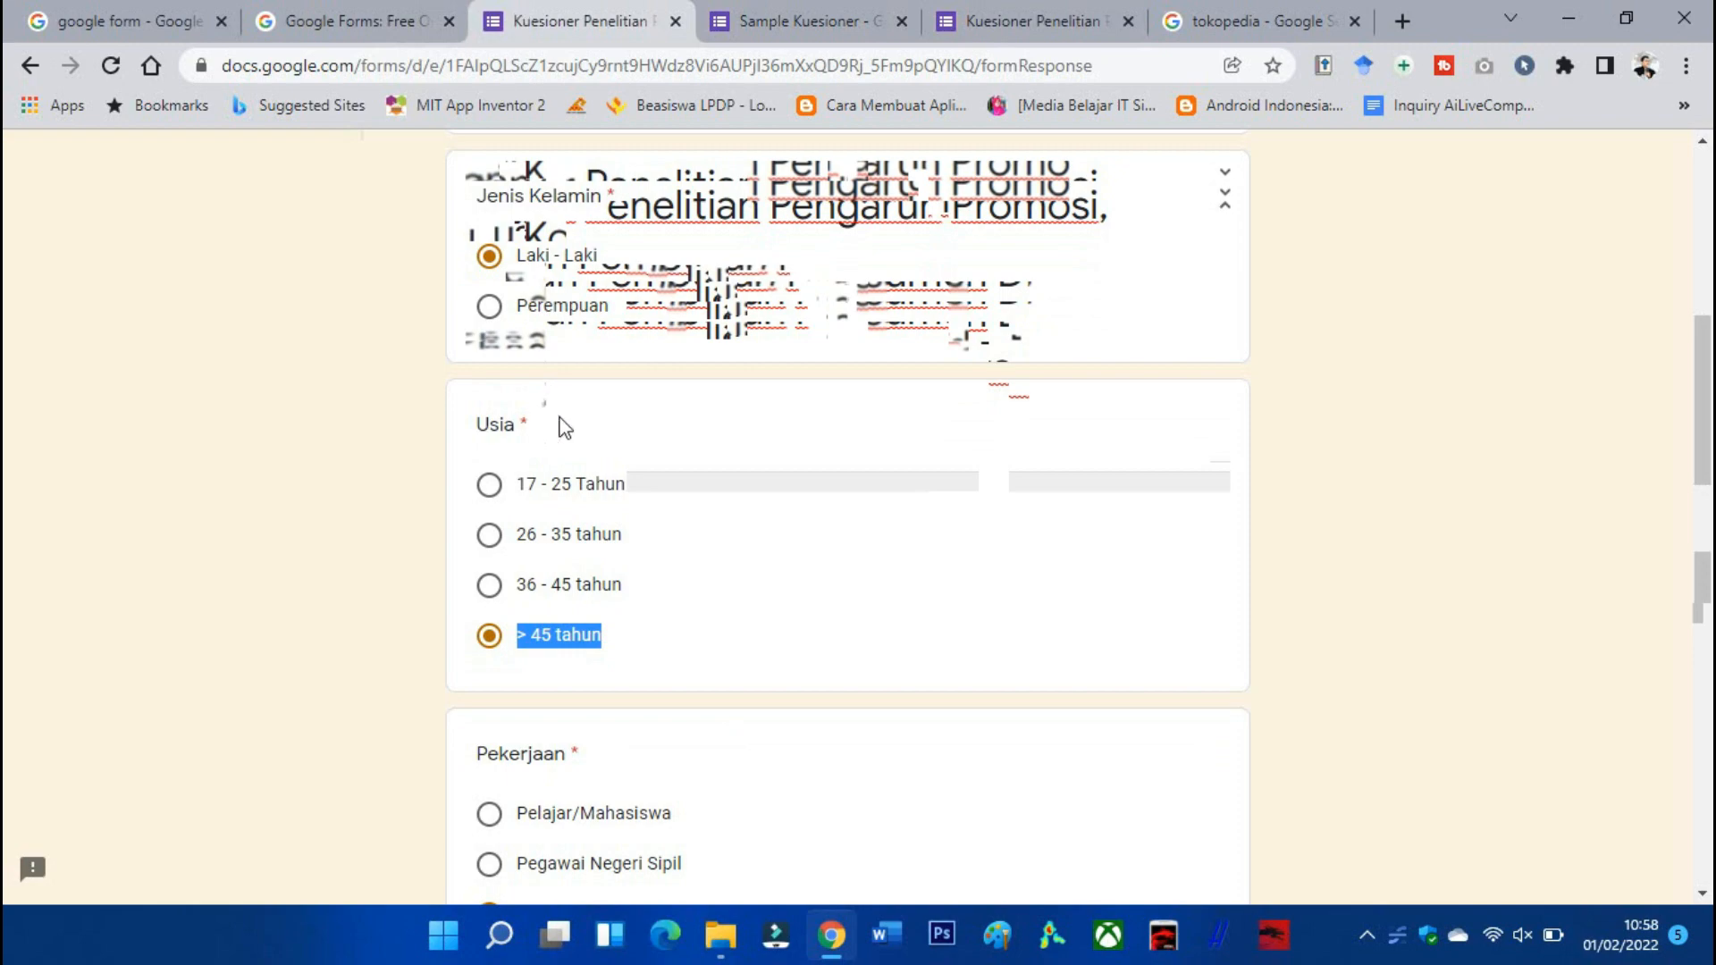
scroll(565, 427, "down", 20)
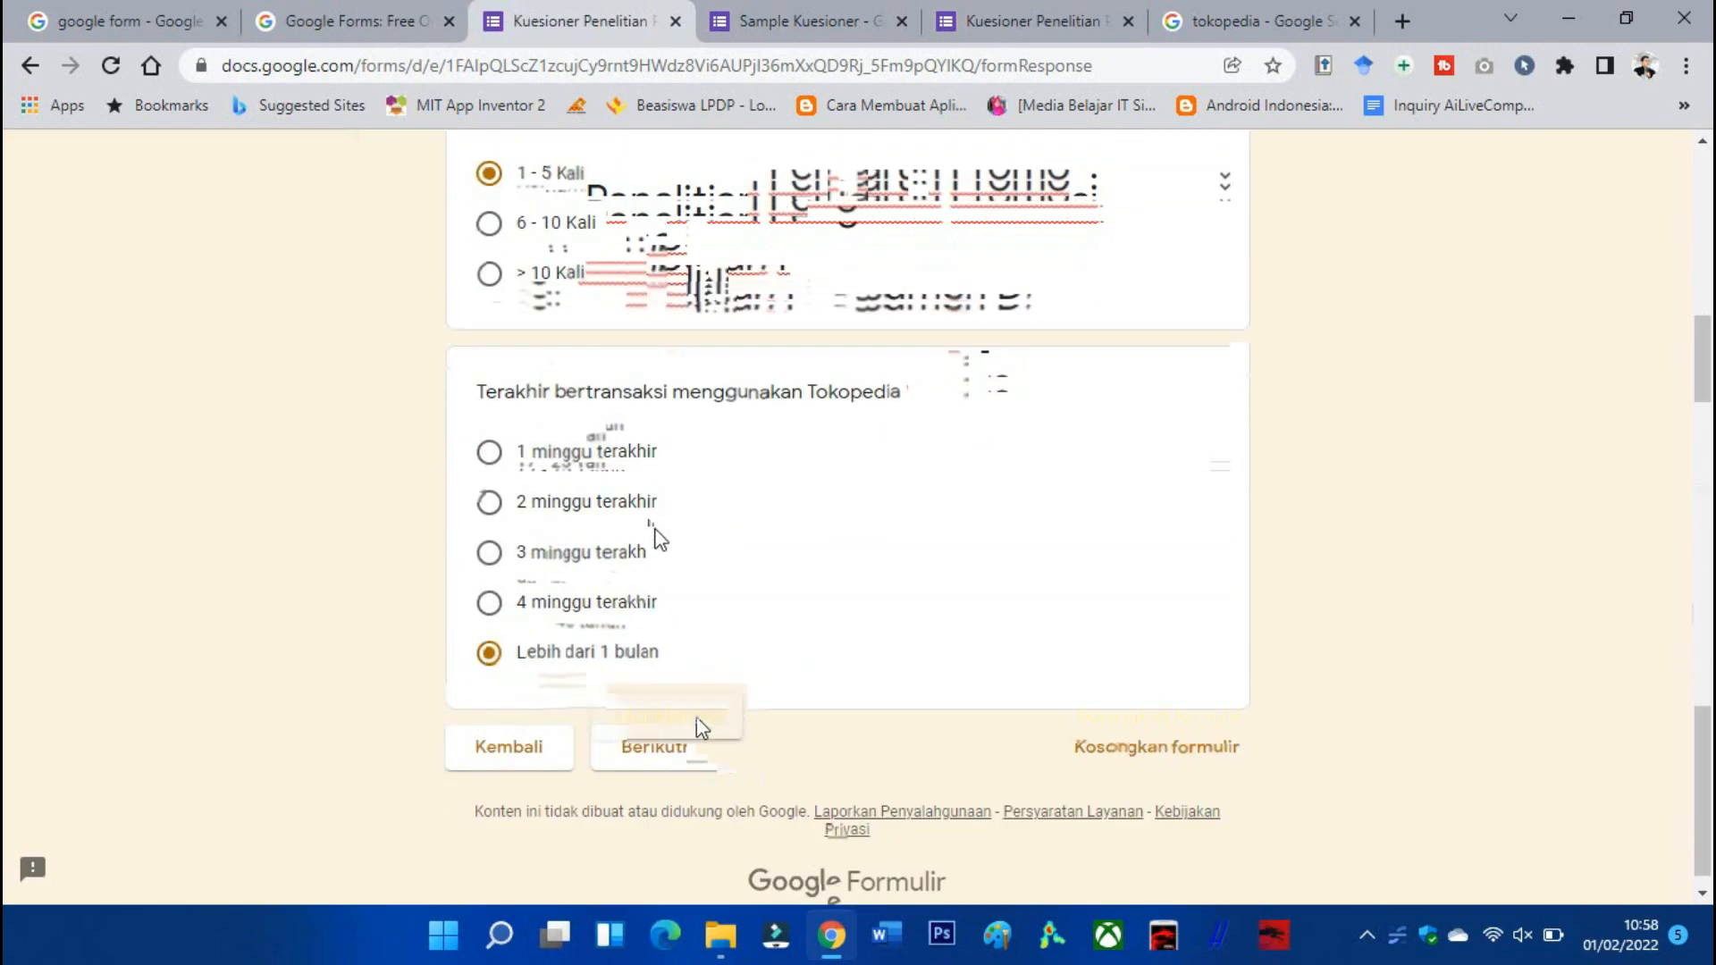
left_click(702, 728)
scroll(711, 662, "down", 5)
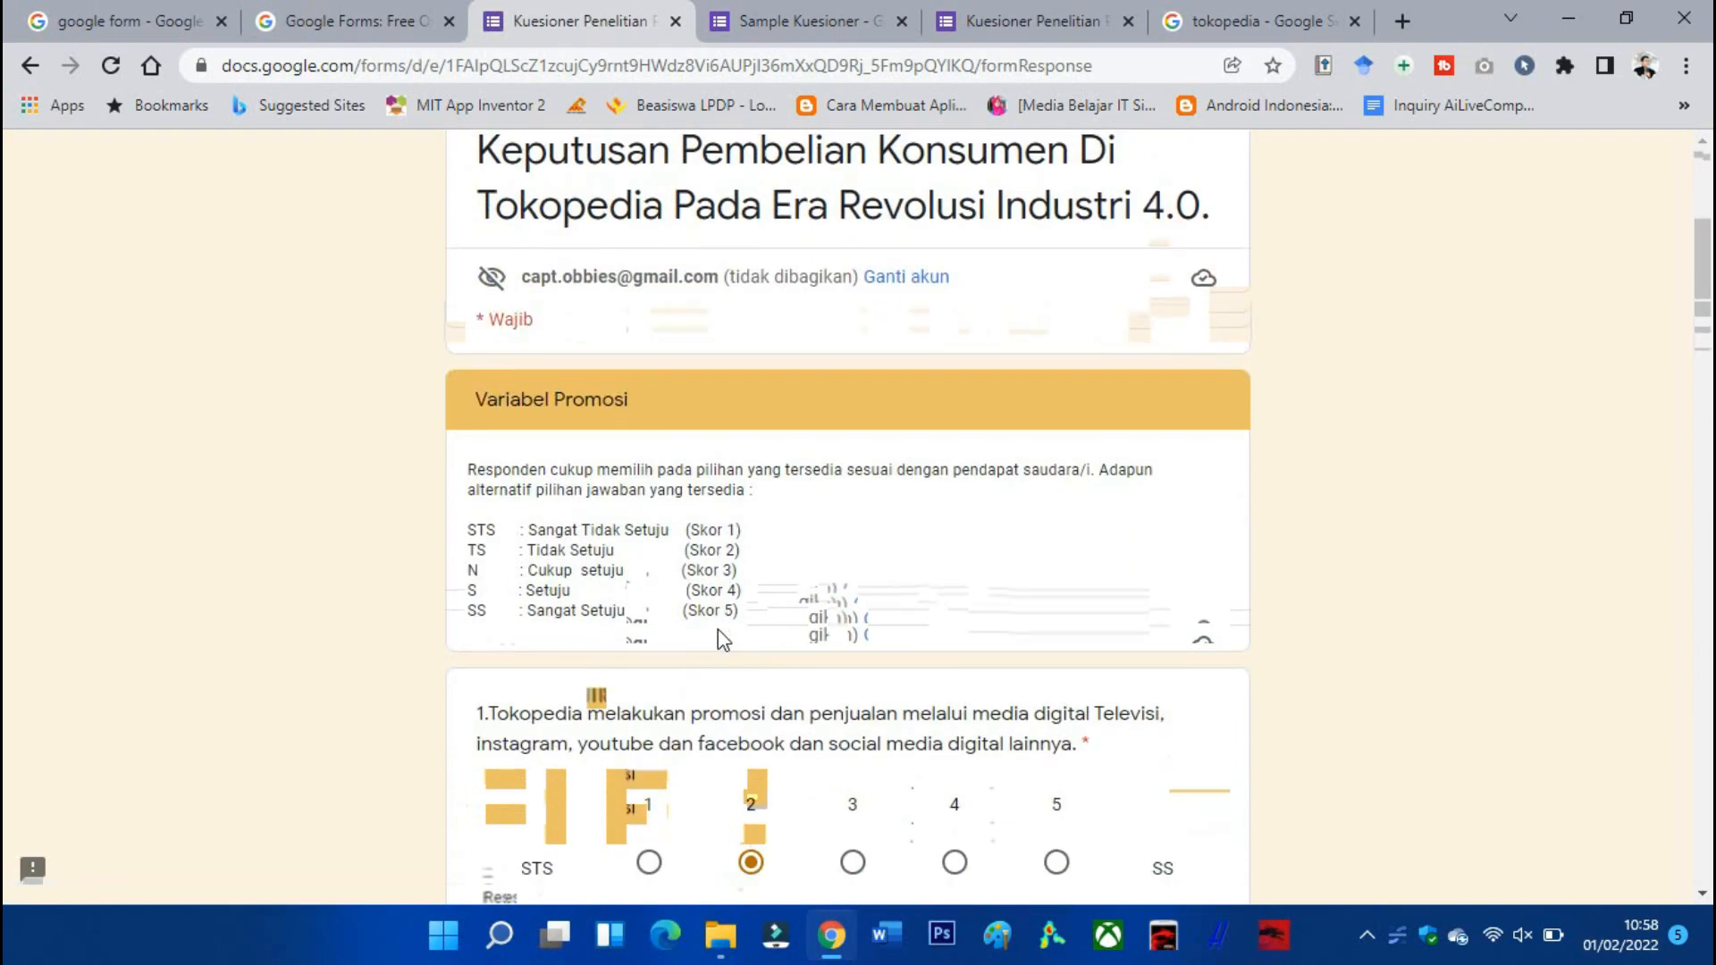
scroll(717, 630, "down", 1)
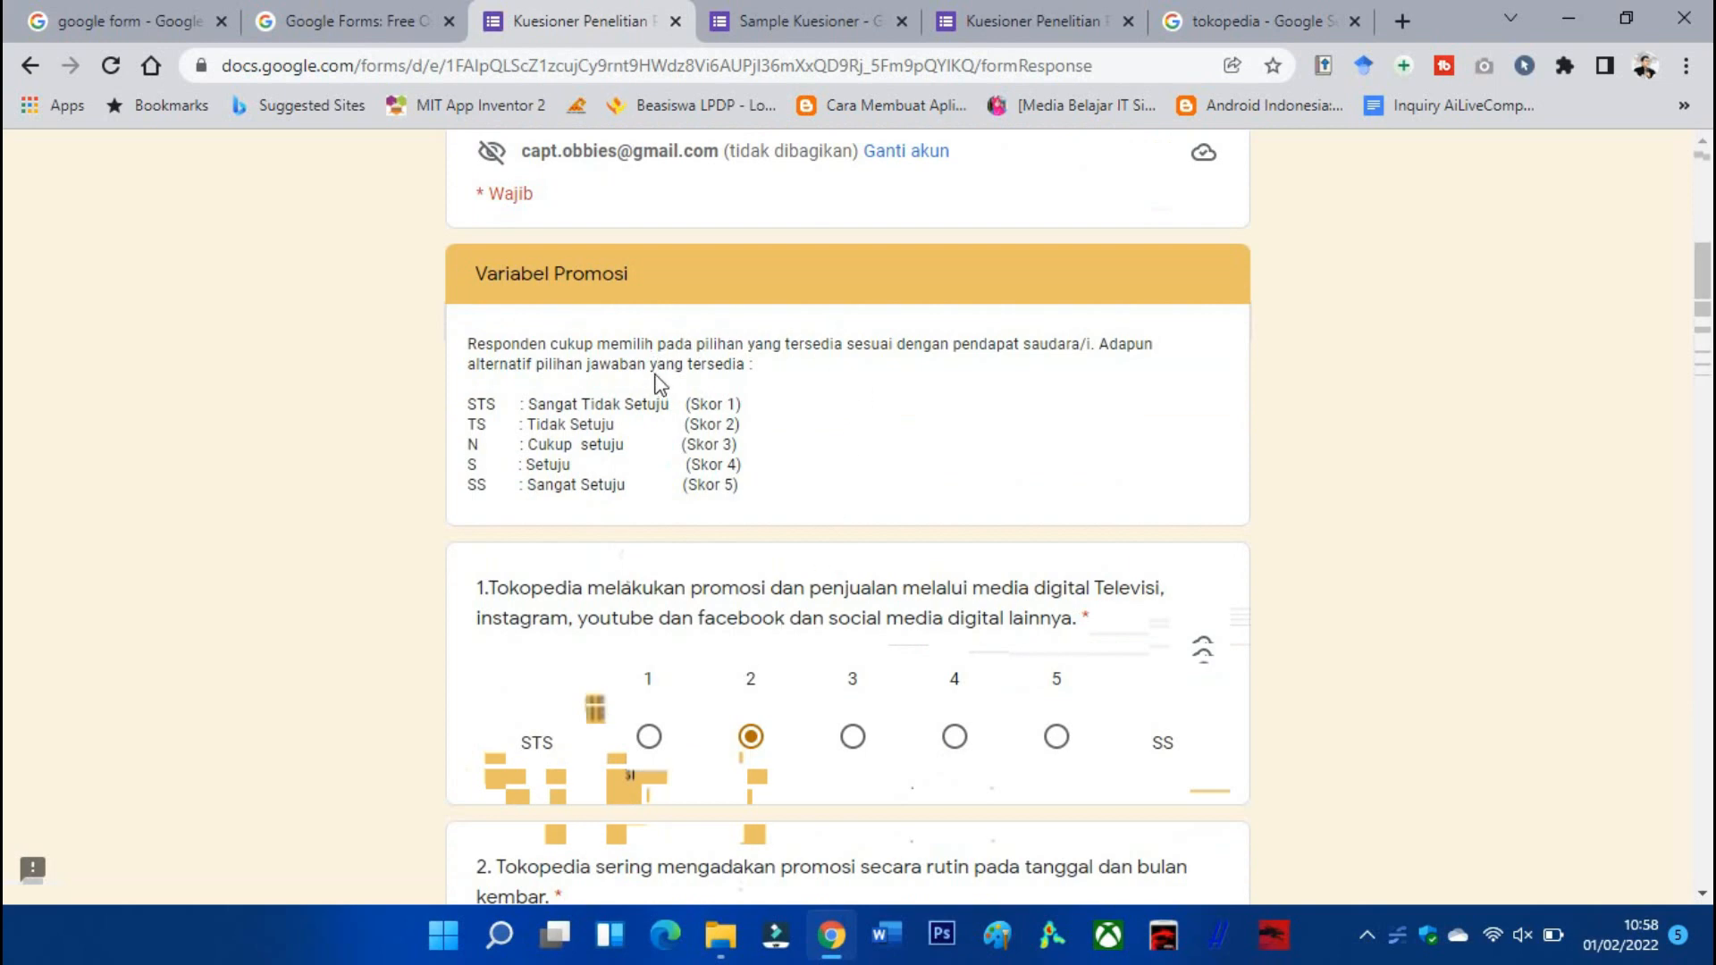
scroll(659, 385, "up", 1)
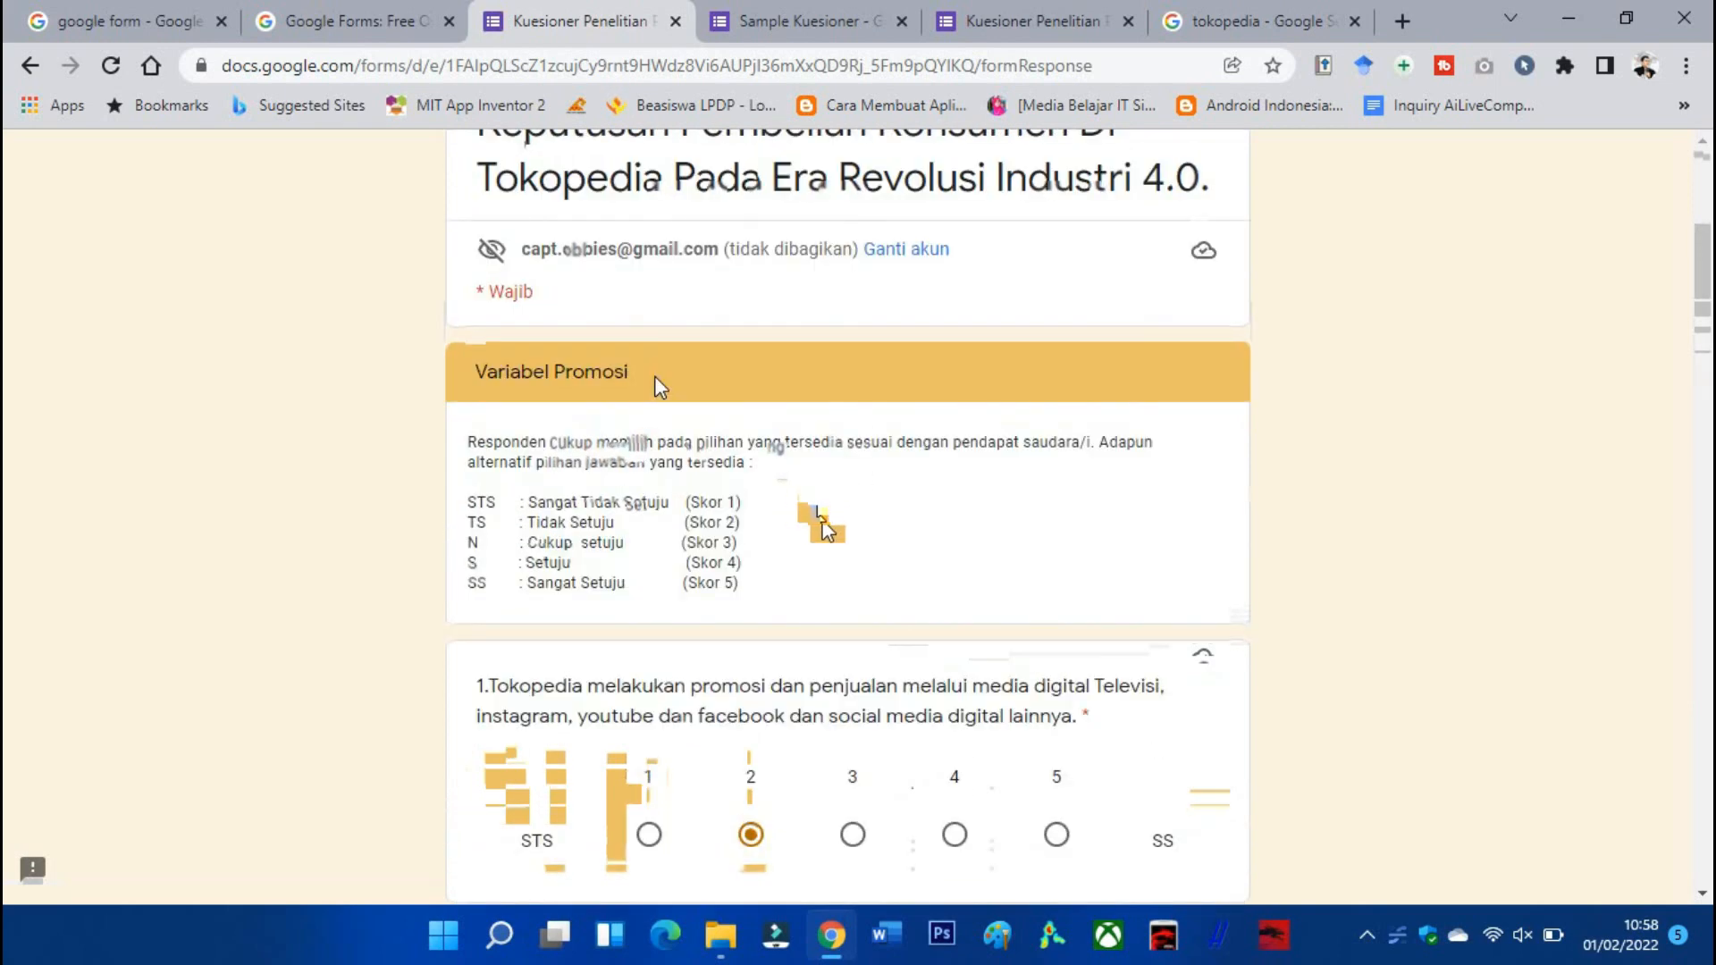
scroll(655, 378, "up", 2)
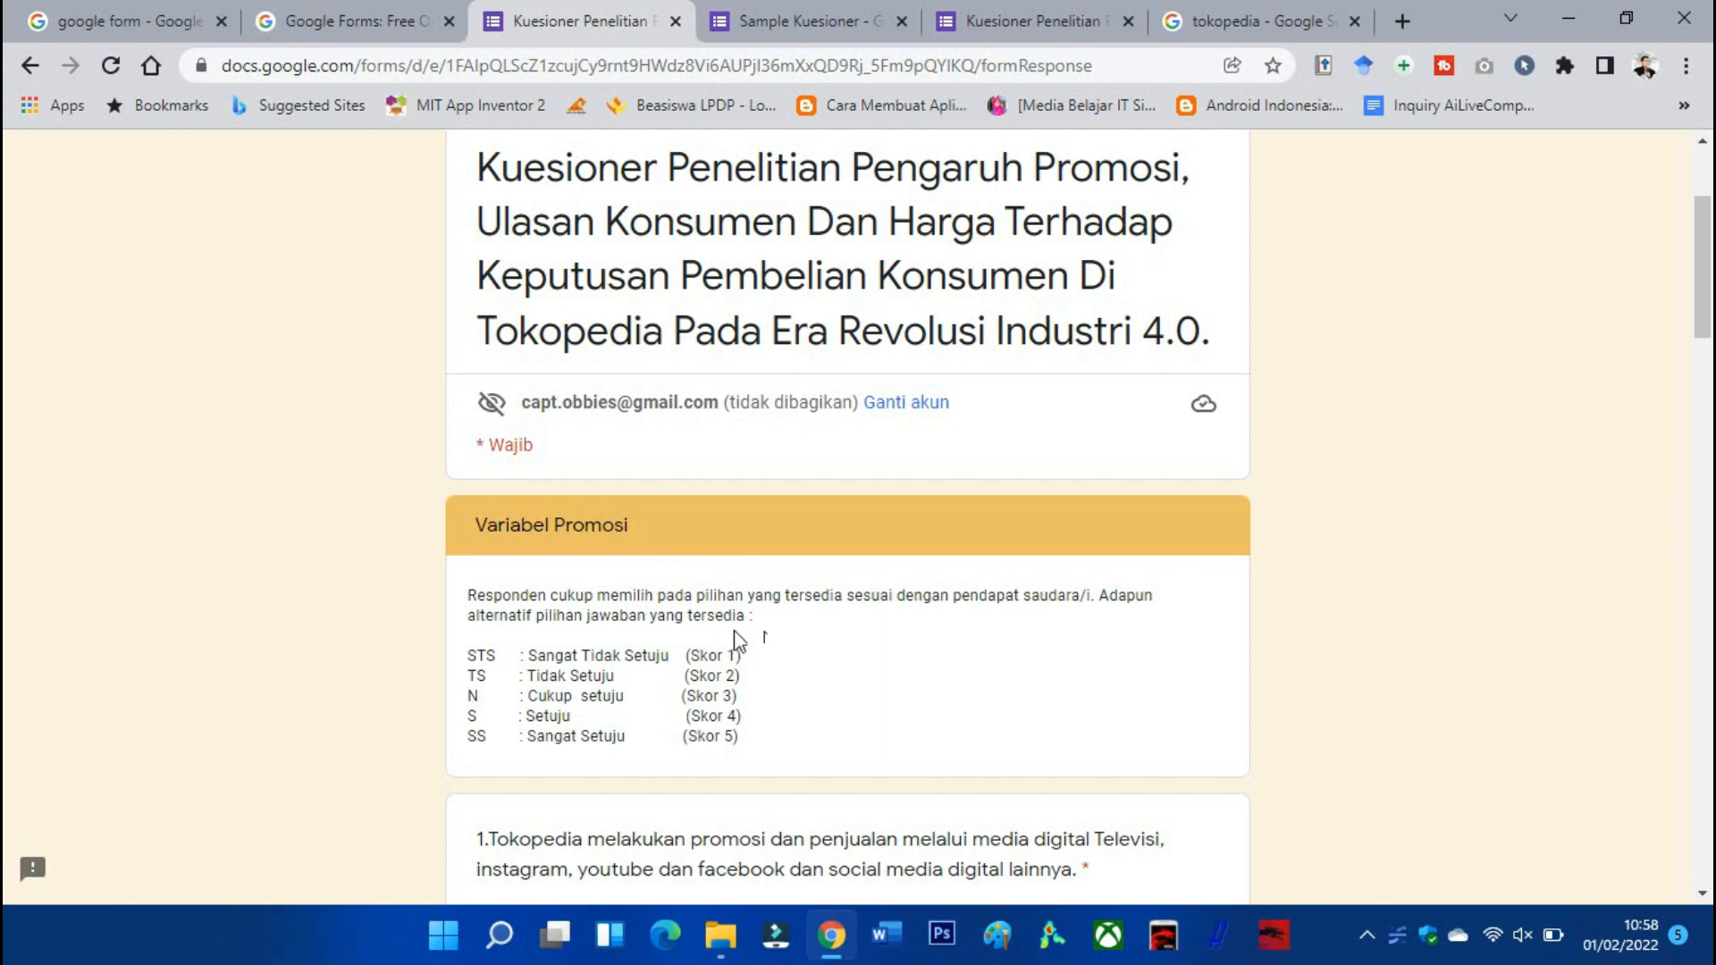
left_click(809, 31)
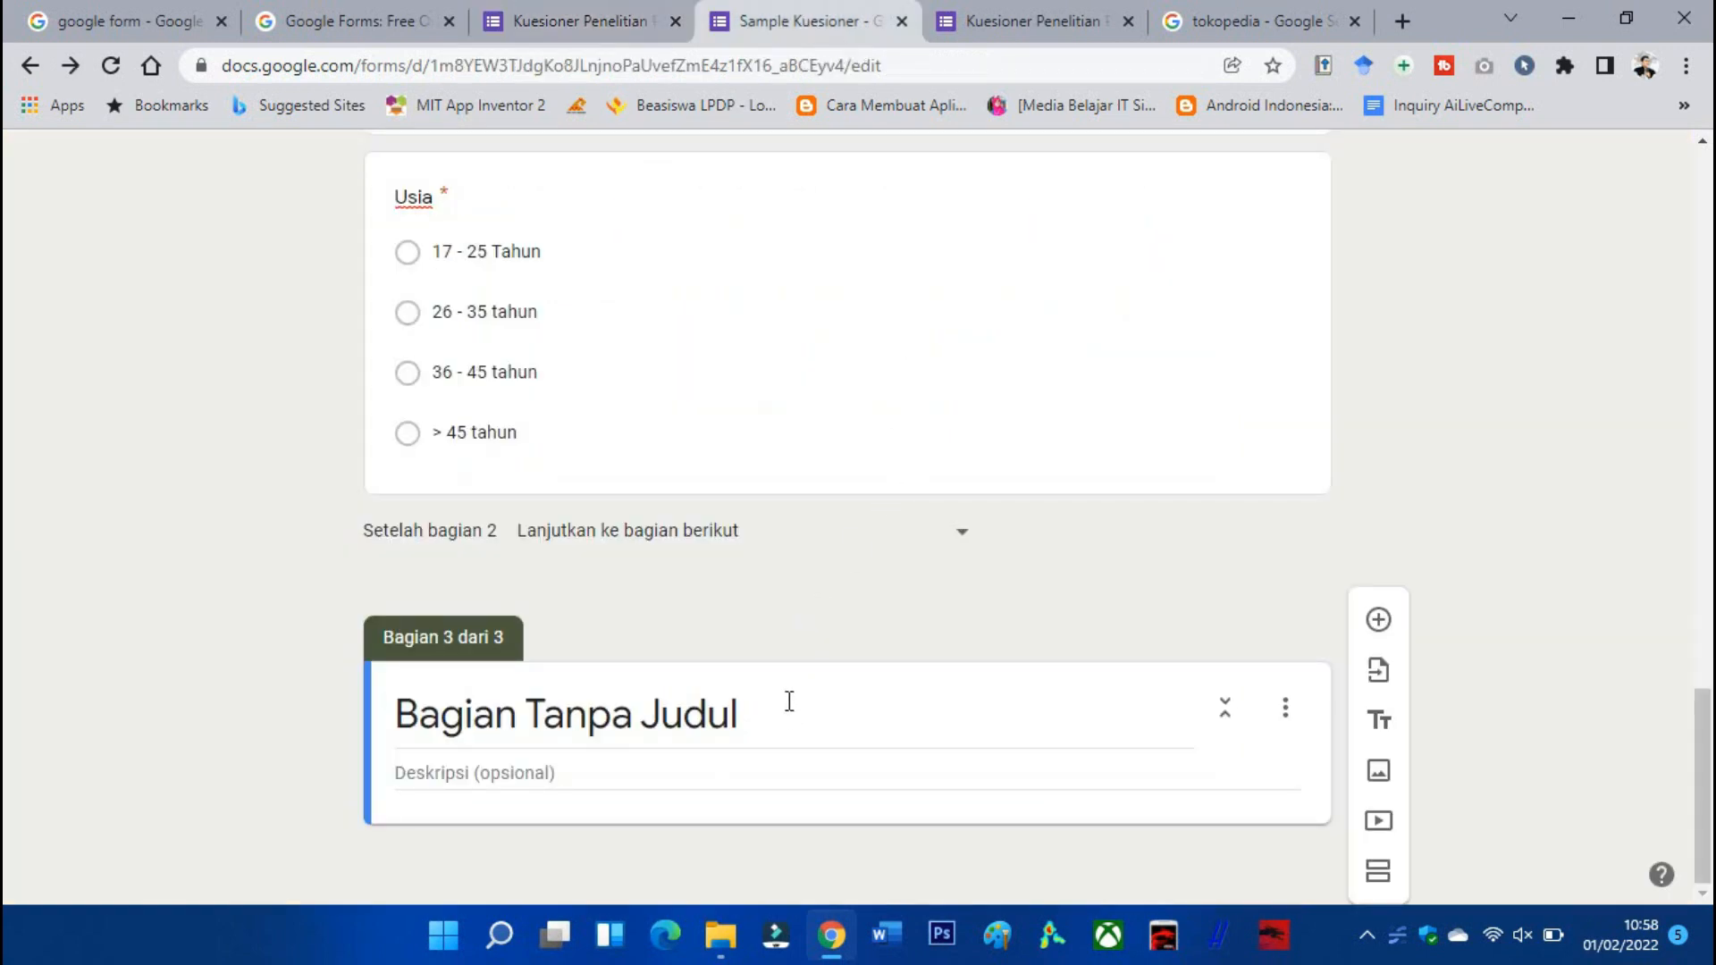
Try the section's reorder and merge options, then select its 'Bagian Tanpa Judul' heading.
left_click(1285, 710)
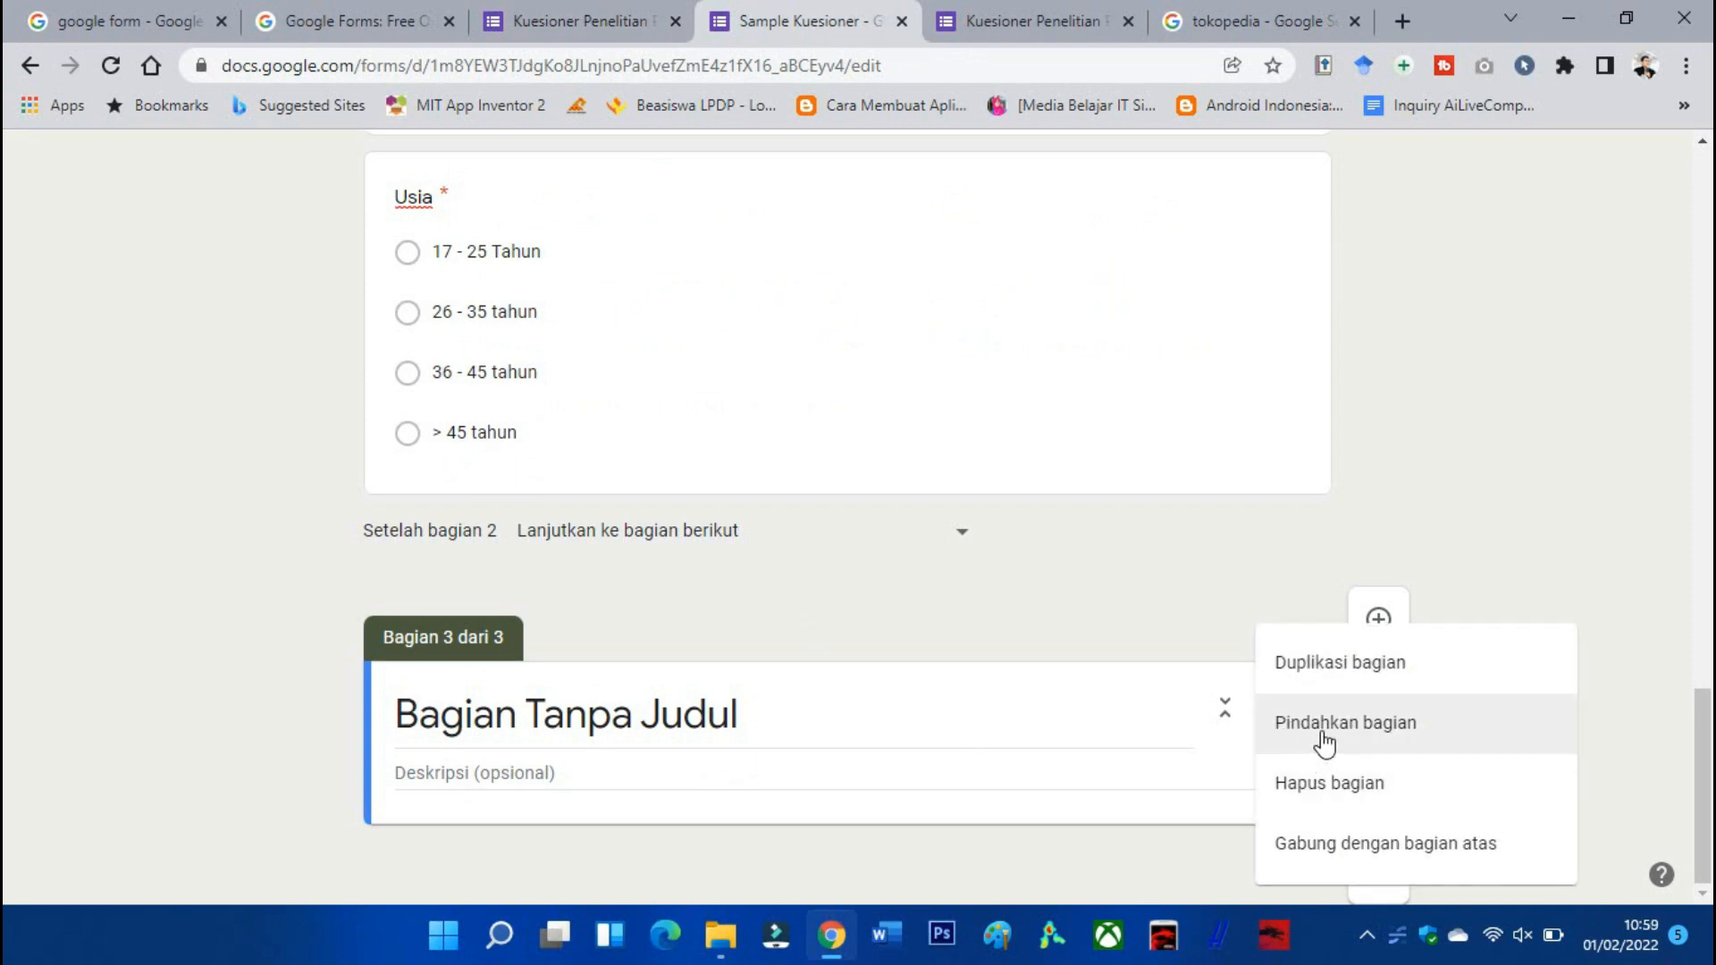
left_click(1323, 724)
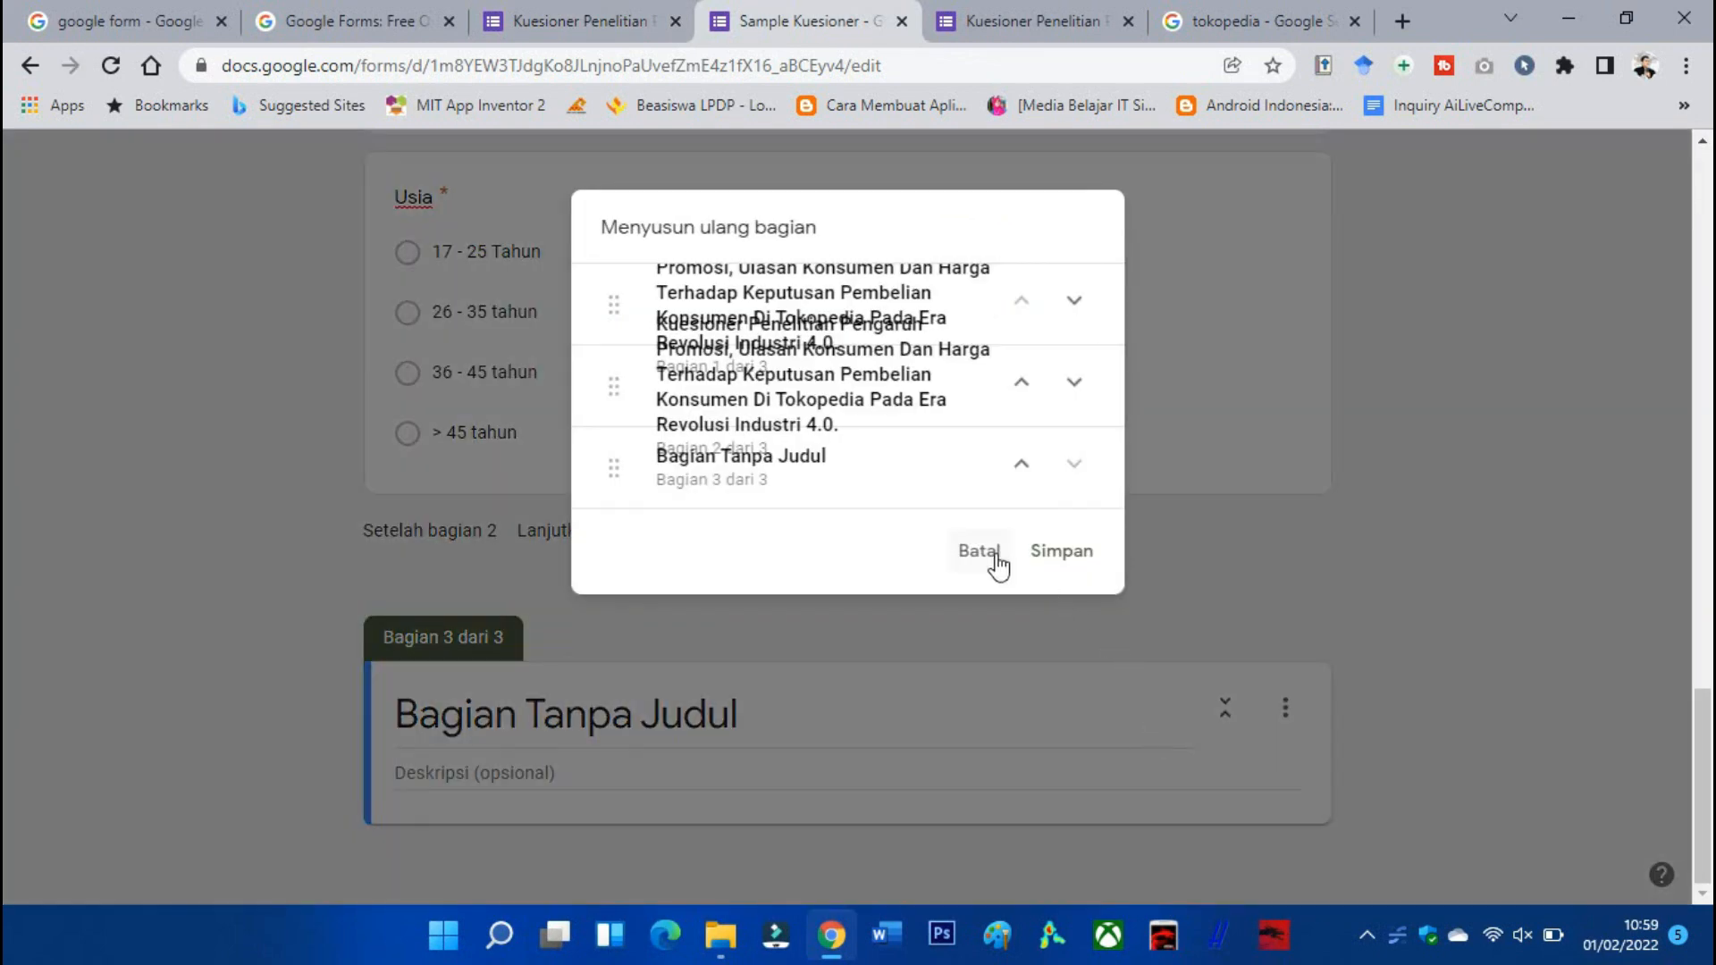
left_click(979, 551)
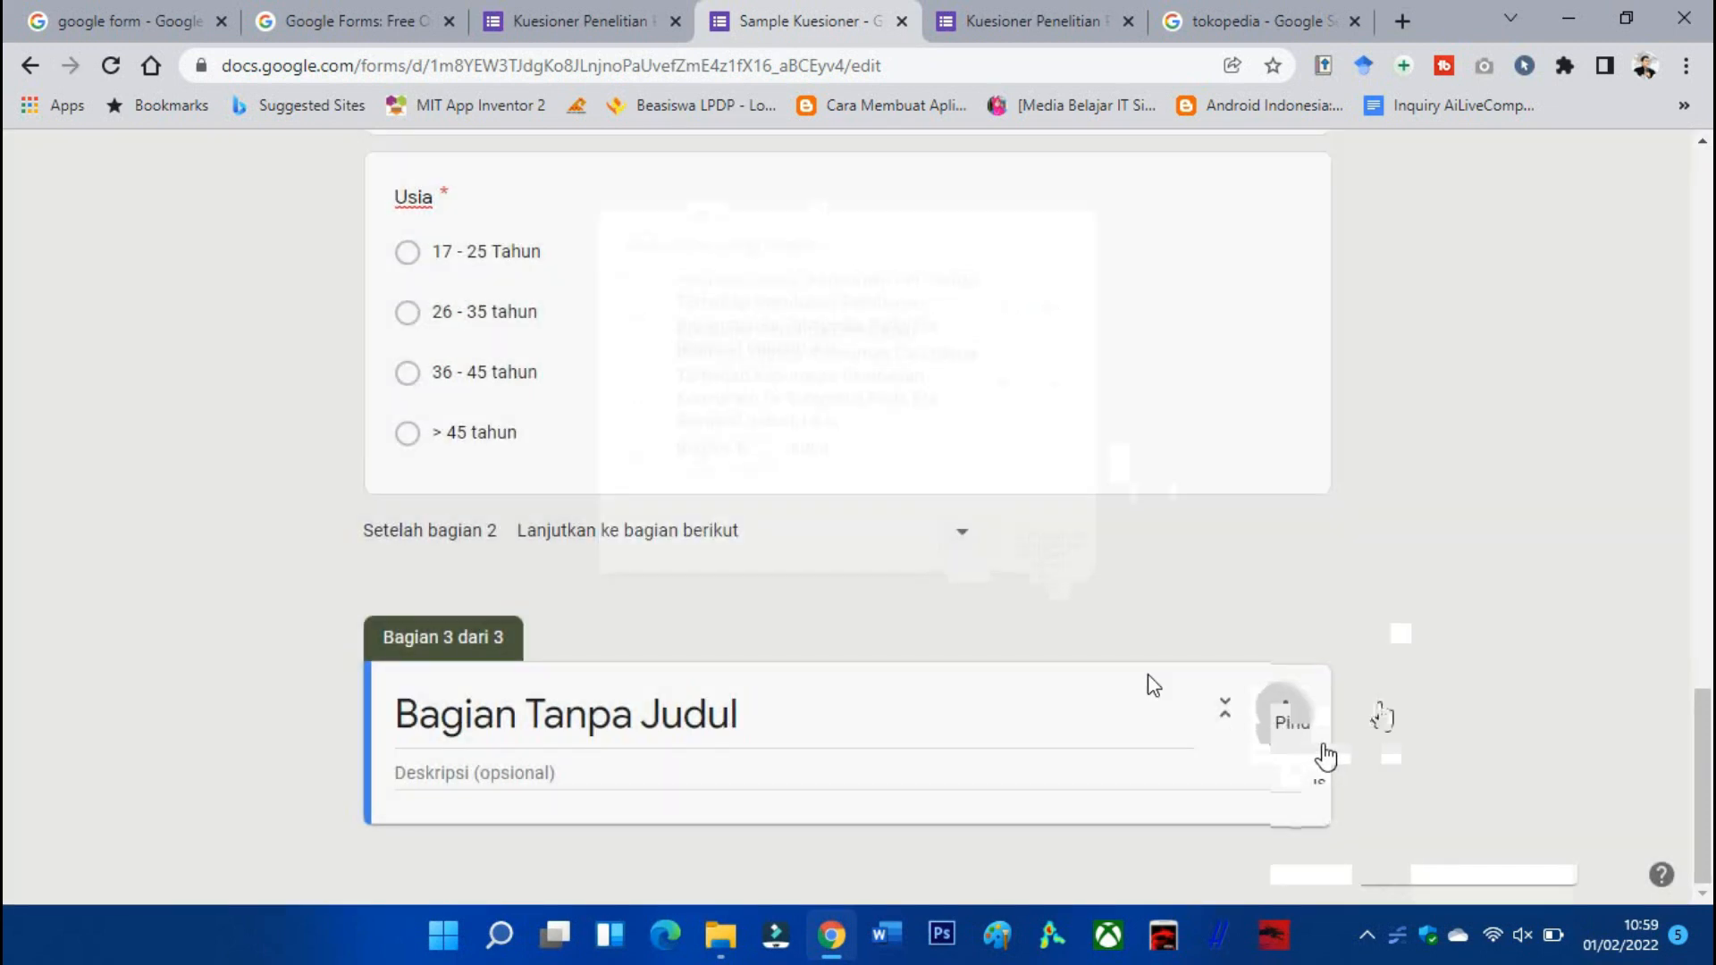
left_click(1284, 712)
left_click(1387, 857)
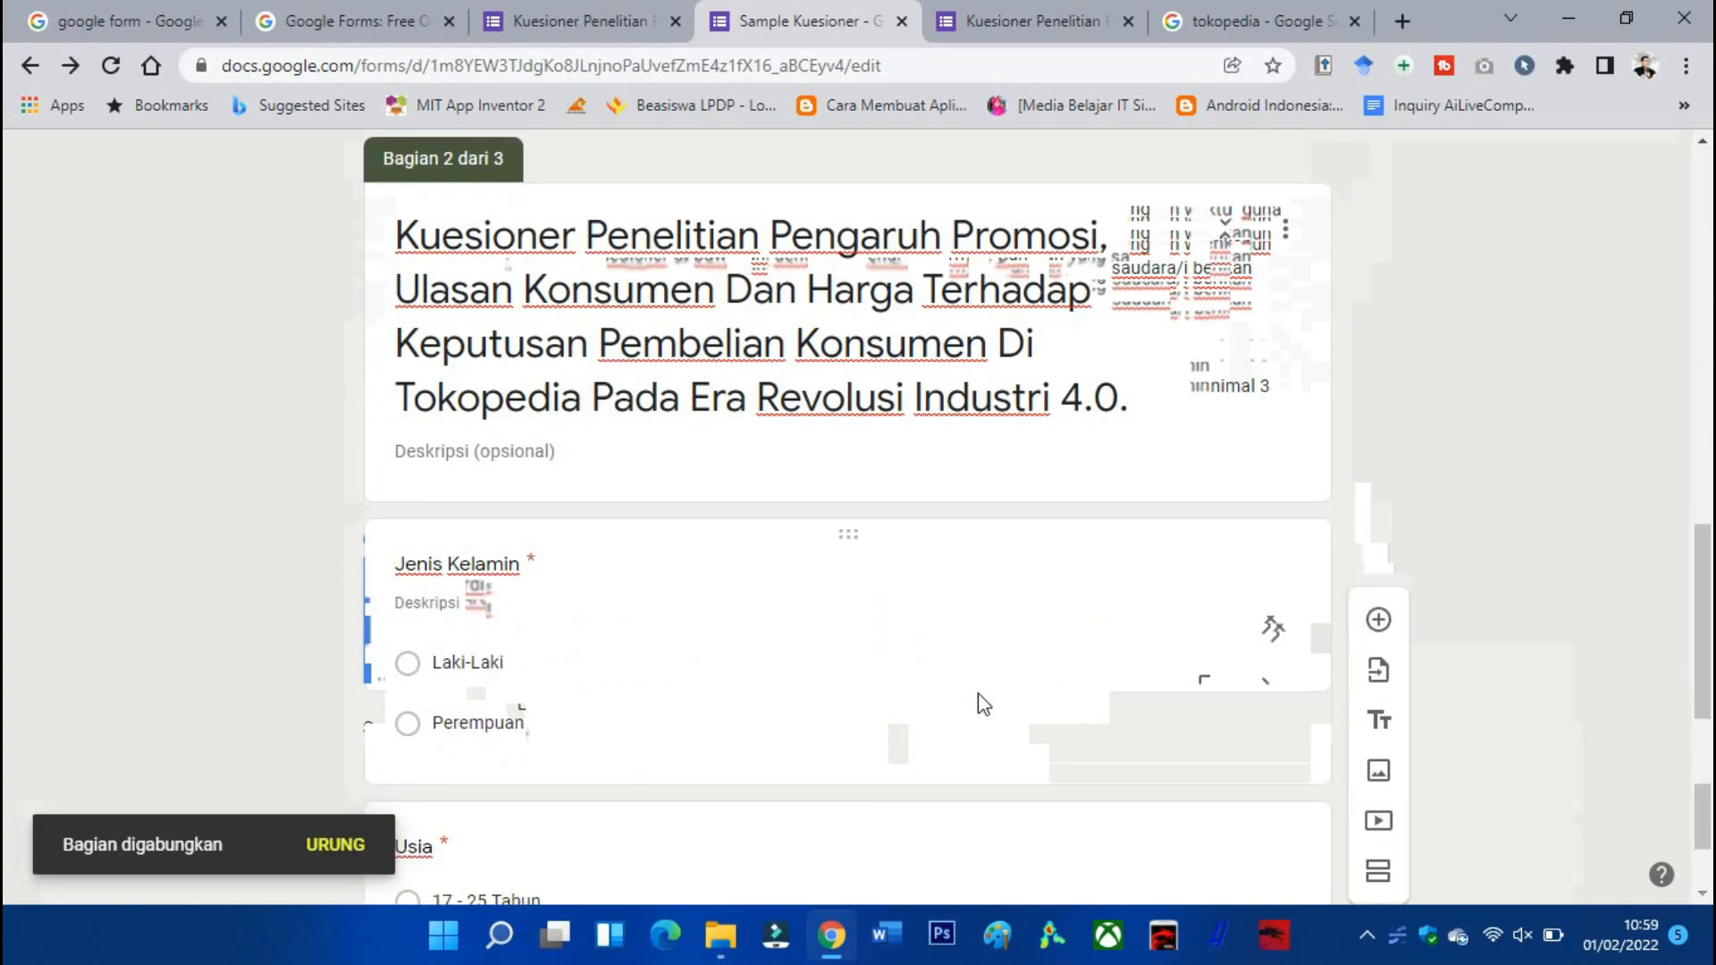
left_click(715, 715)
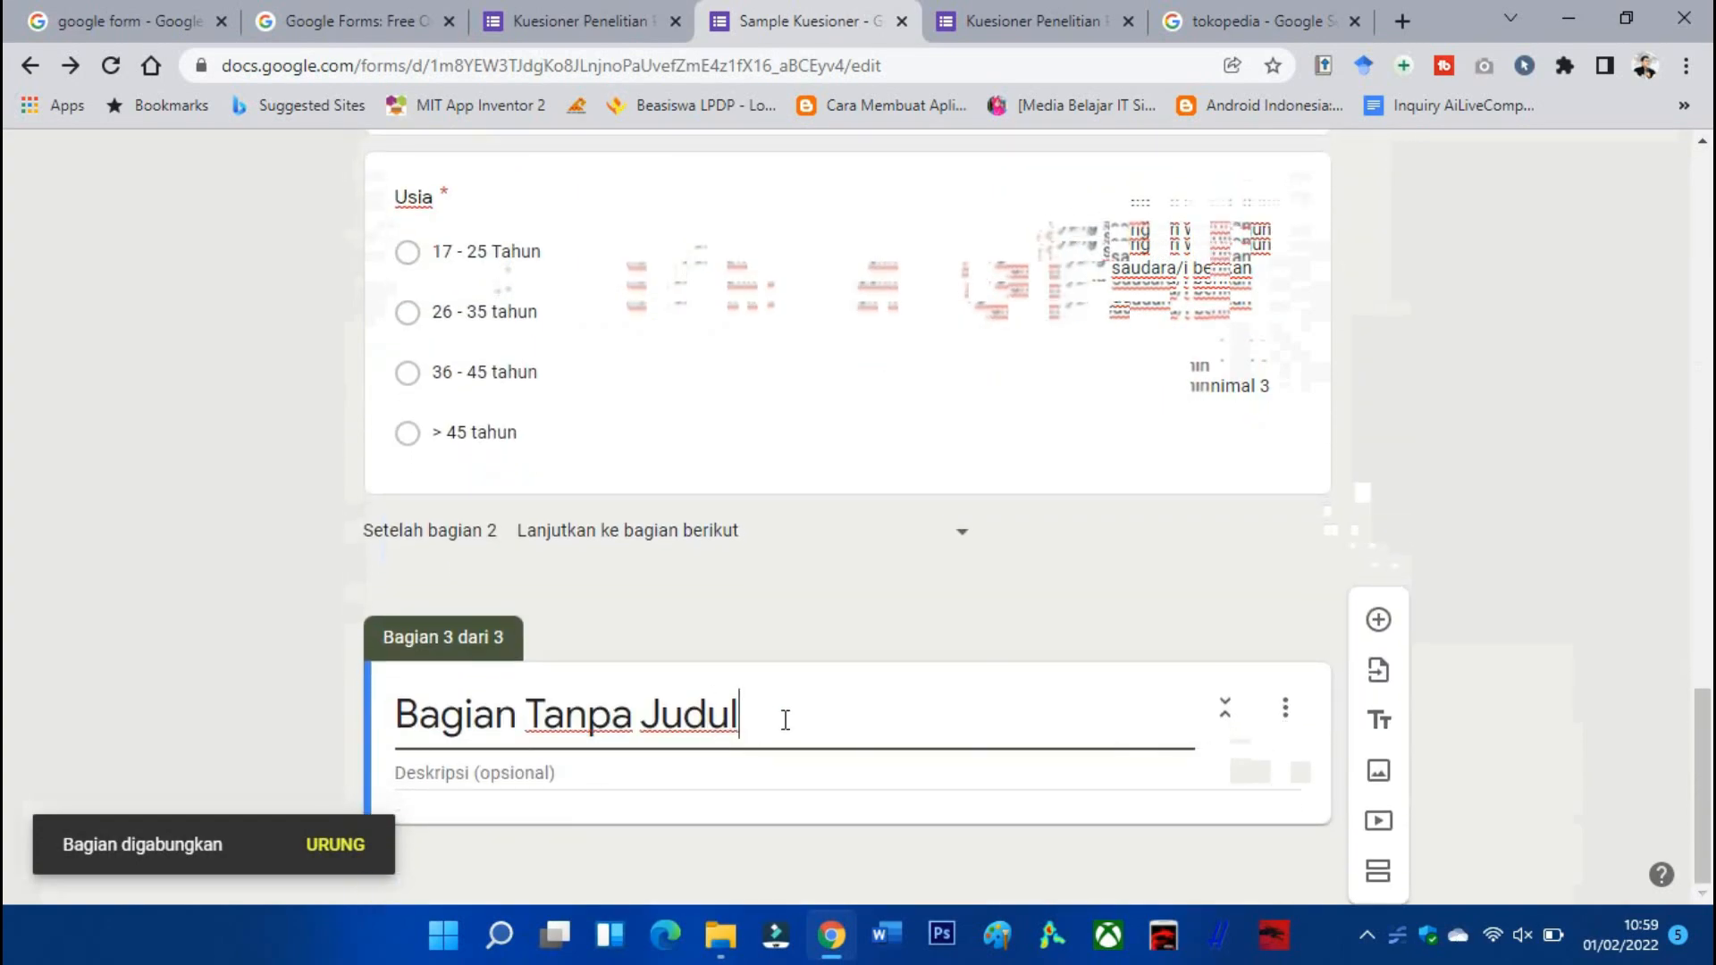
left_click_drag(785, 720, 374, 715)
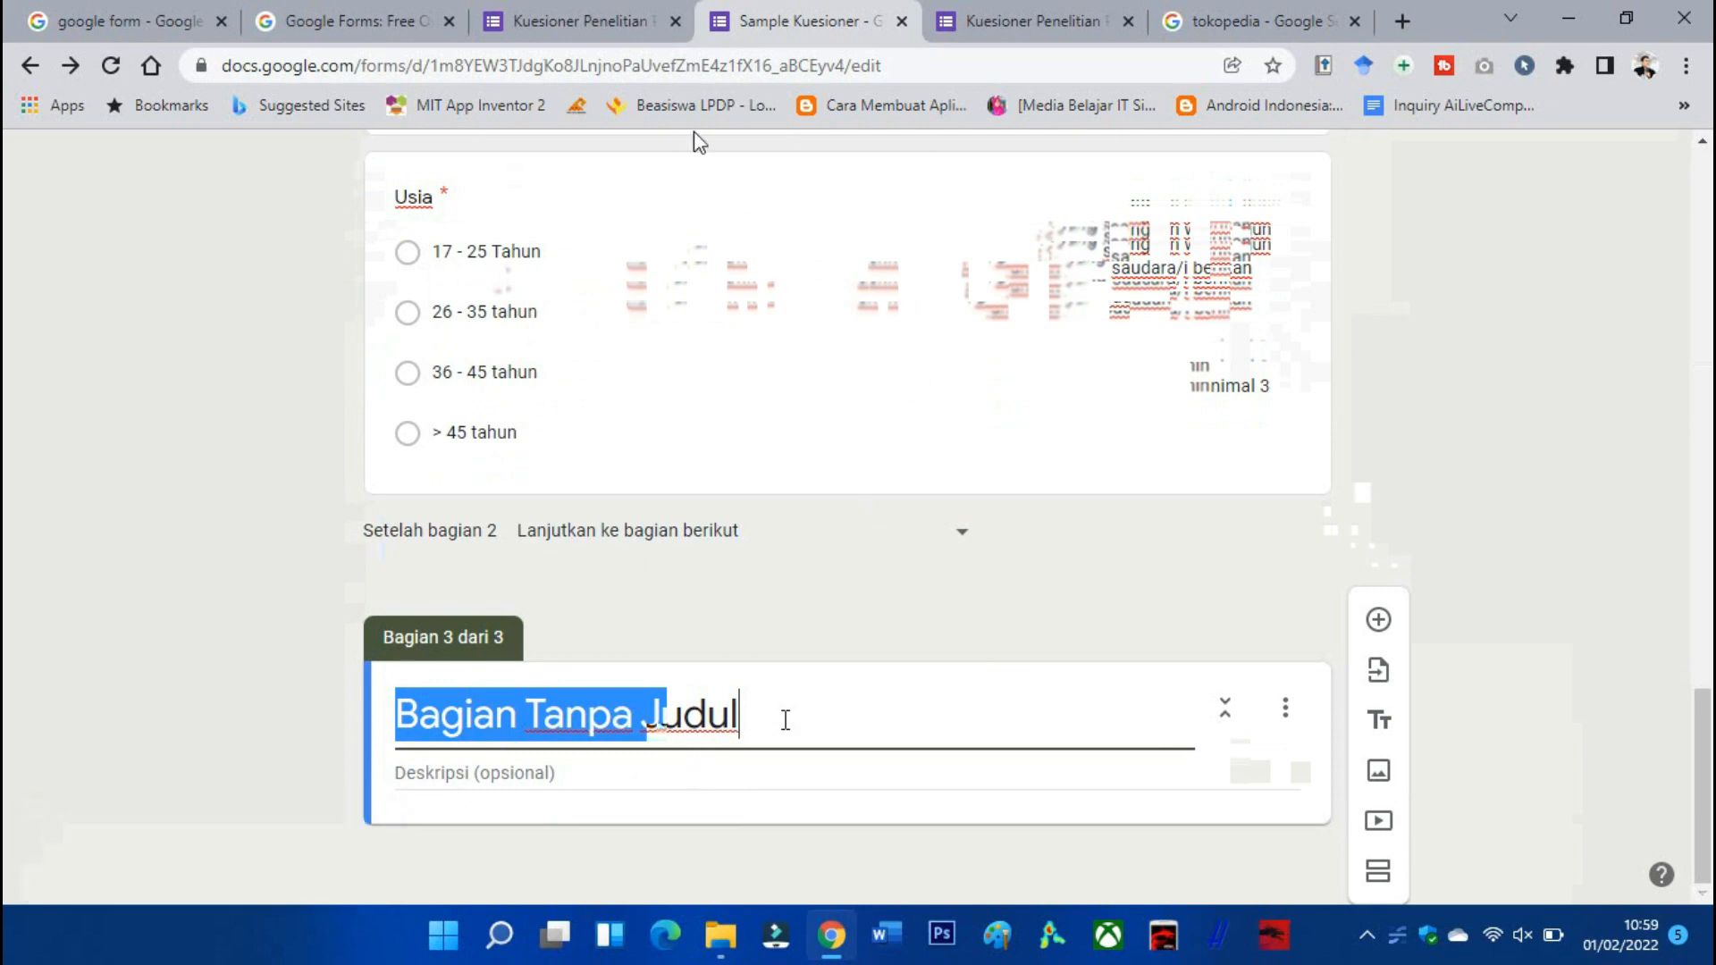
Copy the full questionnaire title from the preview into section 3's heading.
left_click(586, 25)
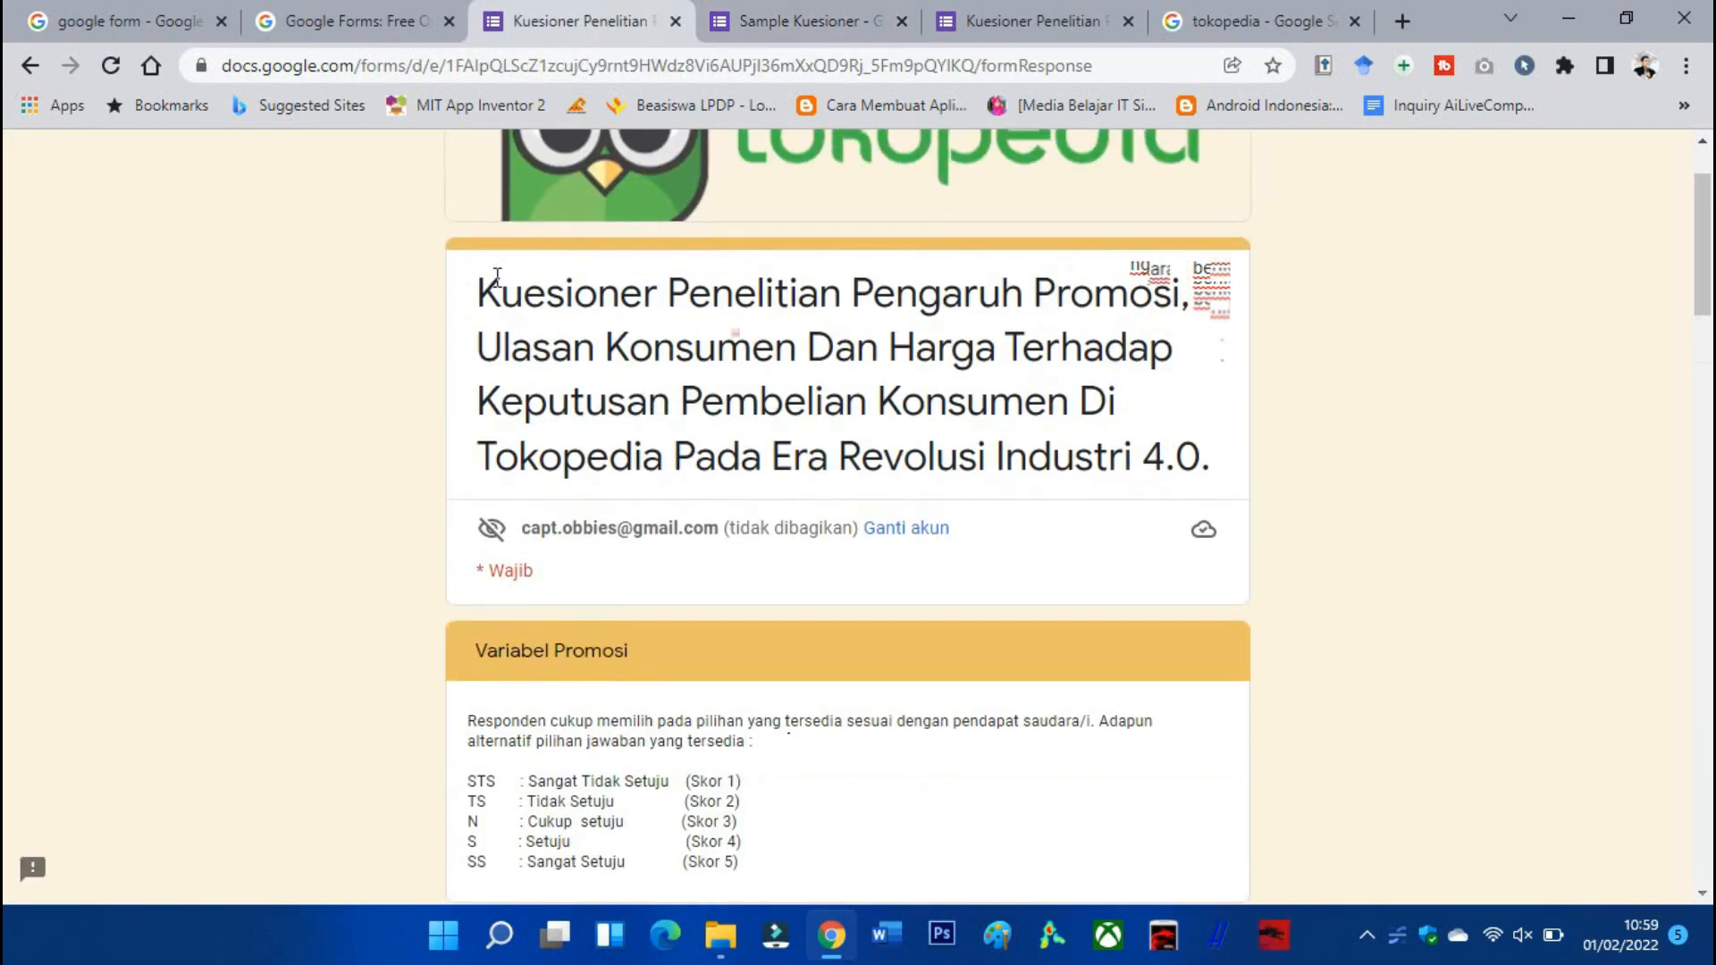
left_click_drag(484, 292, 1232, 464)
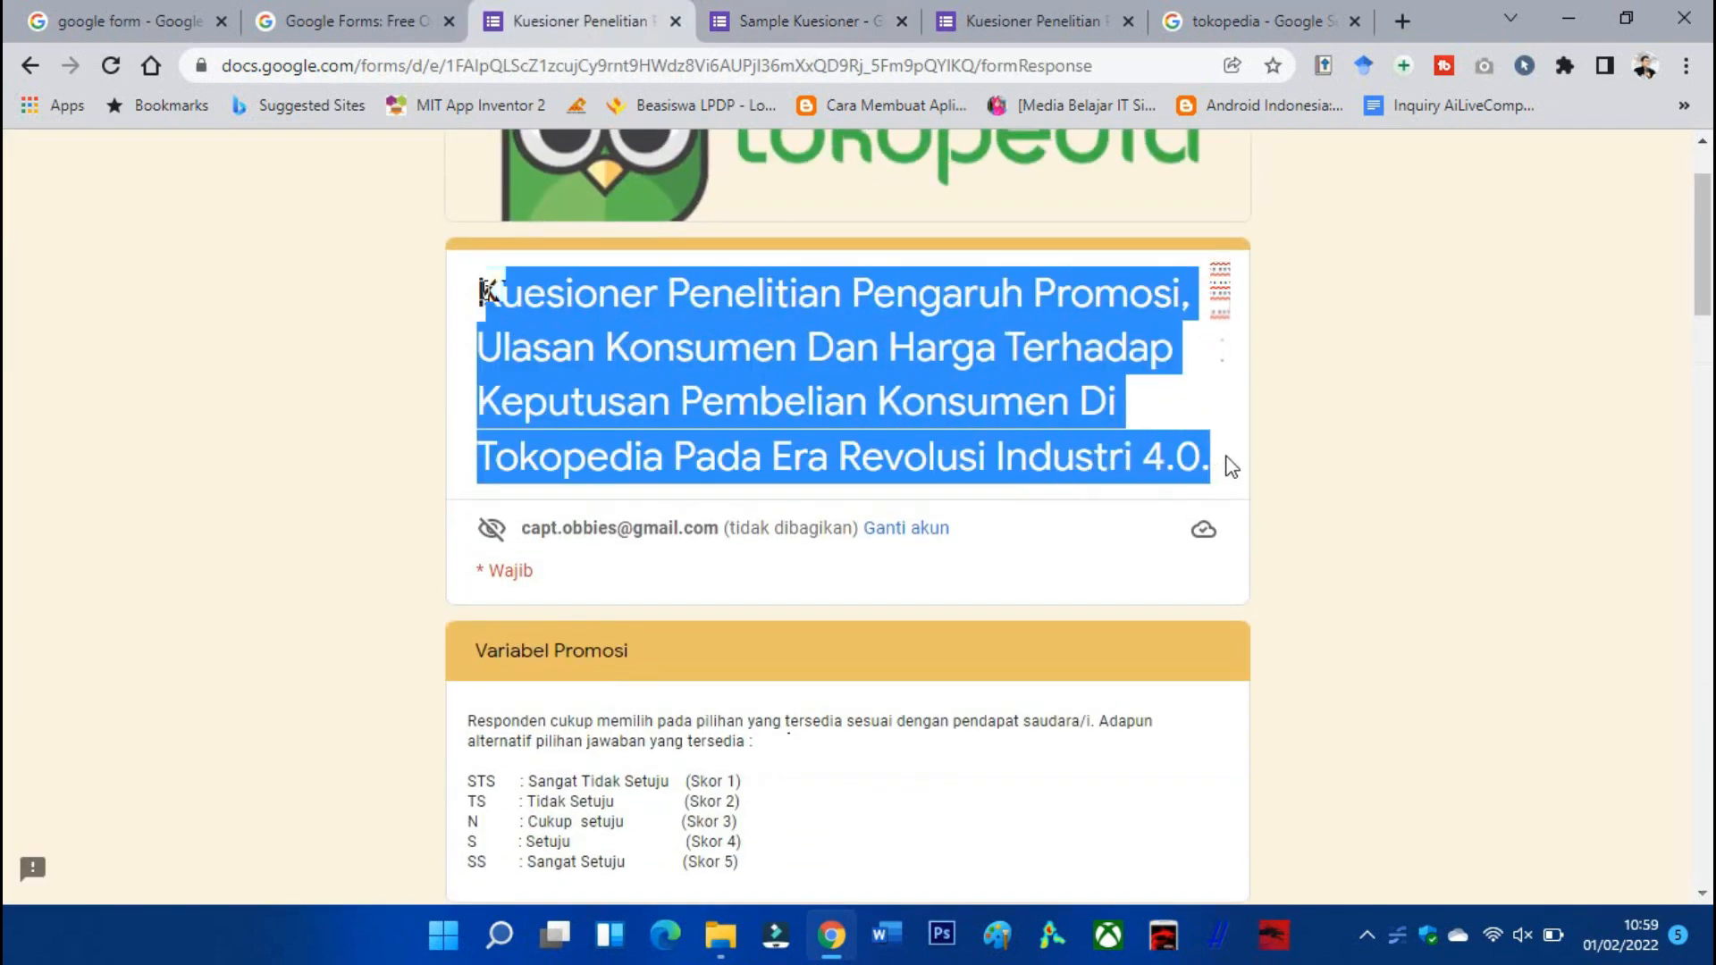
key("ctrl+Tab")
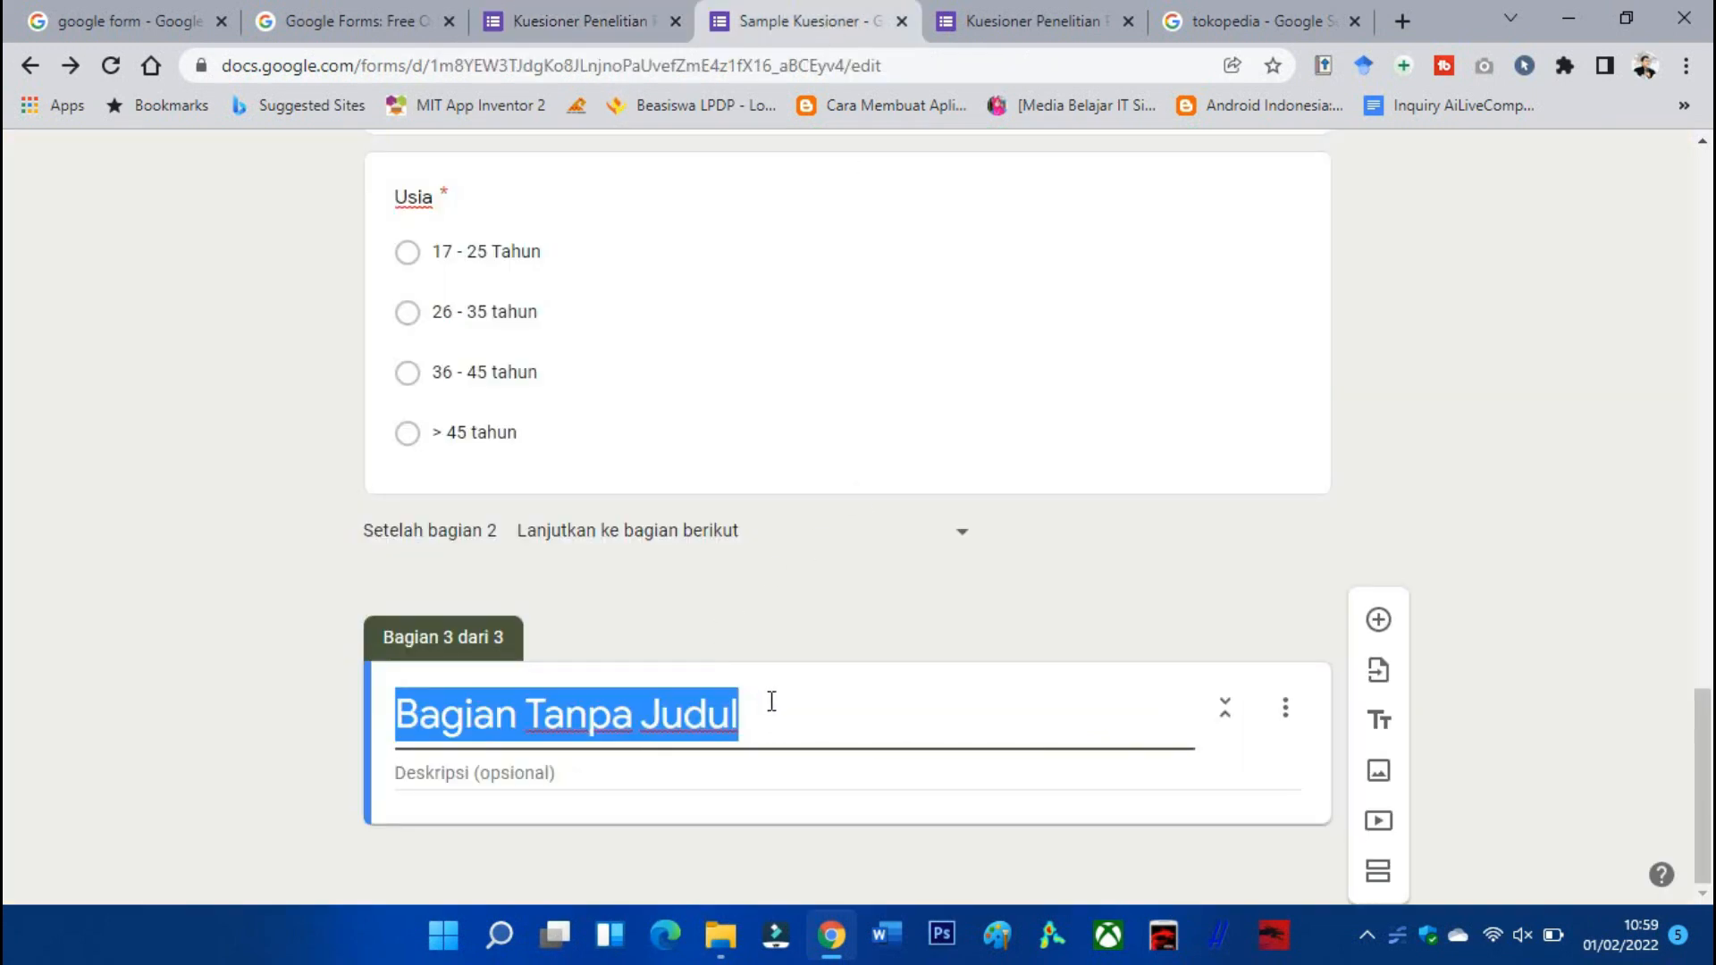
type("Kuesioner Penelitian Pengaruh Promosi, Ulasan Konsumen Dan Harga Terhadap Keputusan Pembelian Konsumen Di Tokopedia Pada Era Revolusi Industri 4.0.")
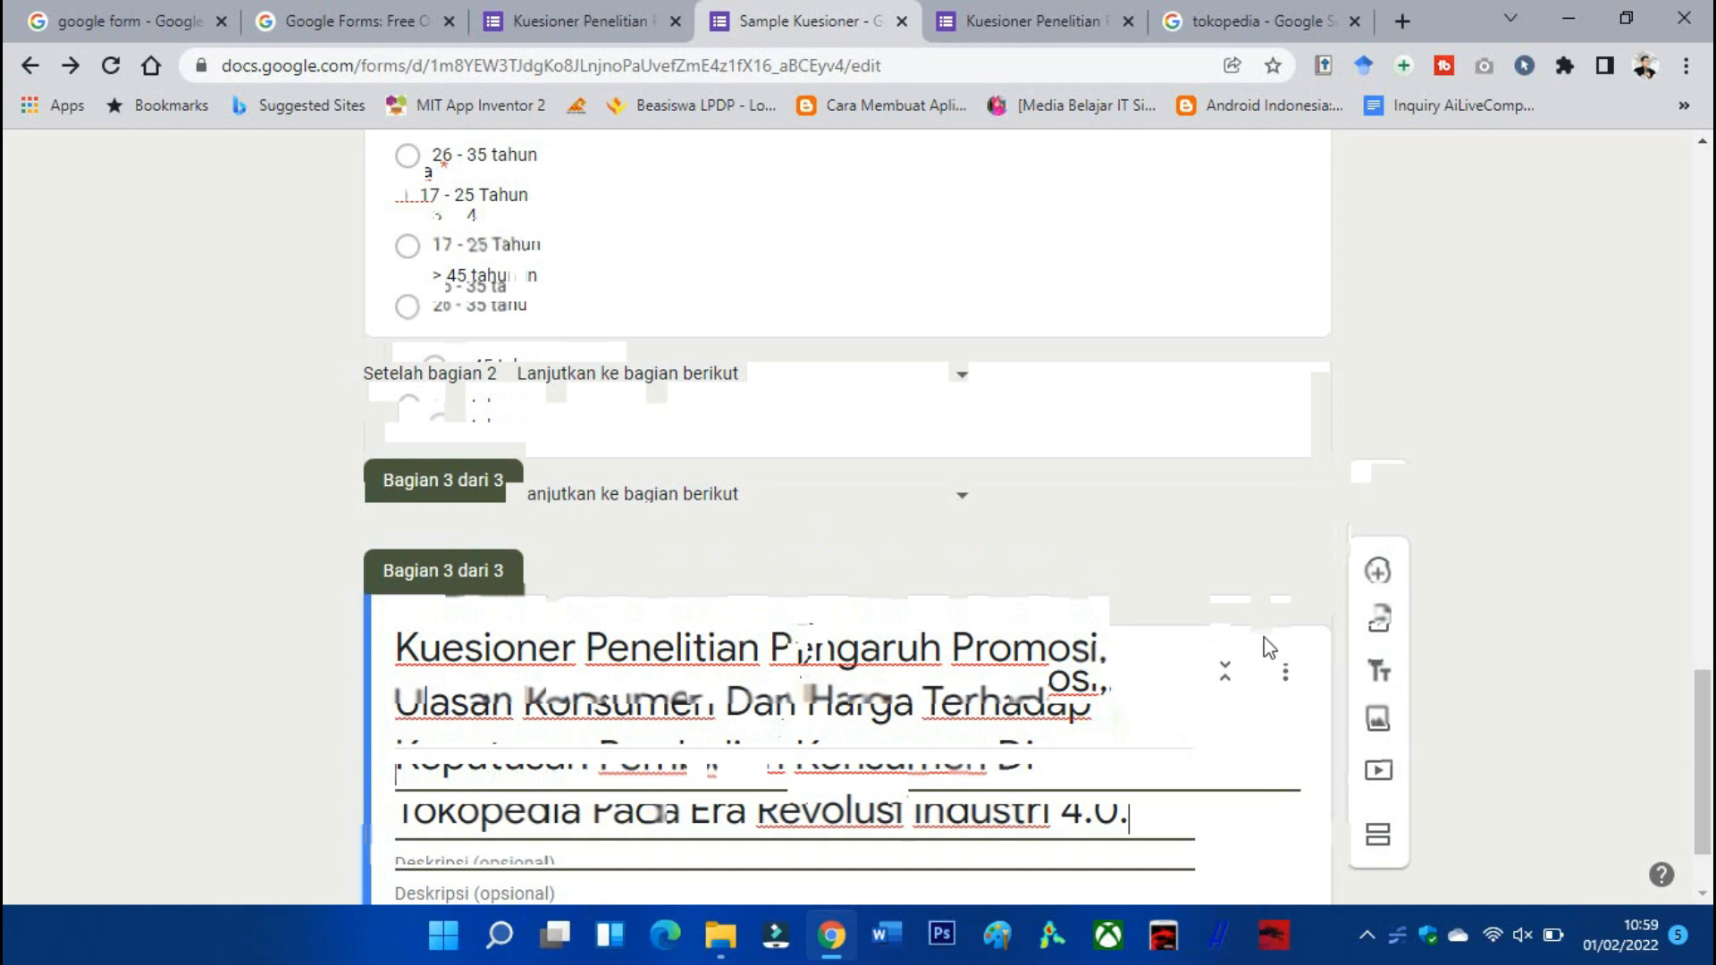
Add a title block named 'Variabel Promosi' and copy the preview's instructions for its description.
left_click(1385, 615)
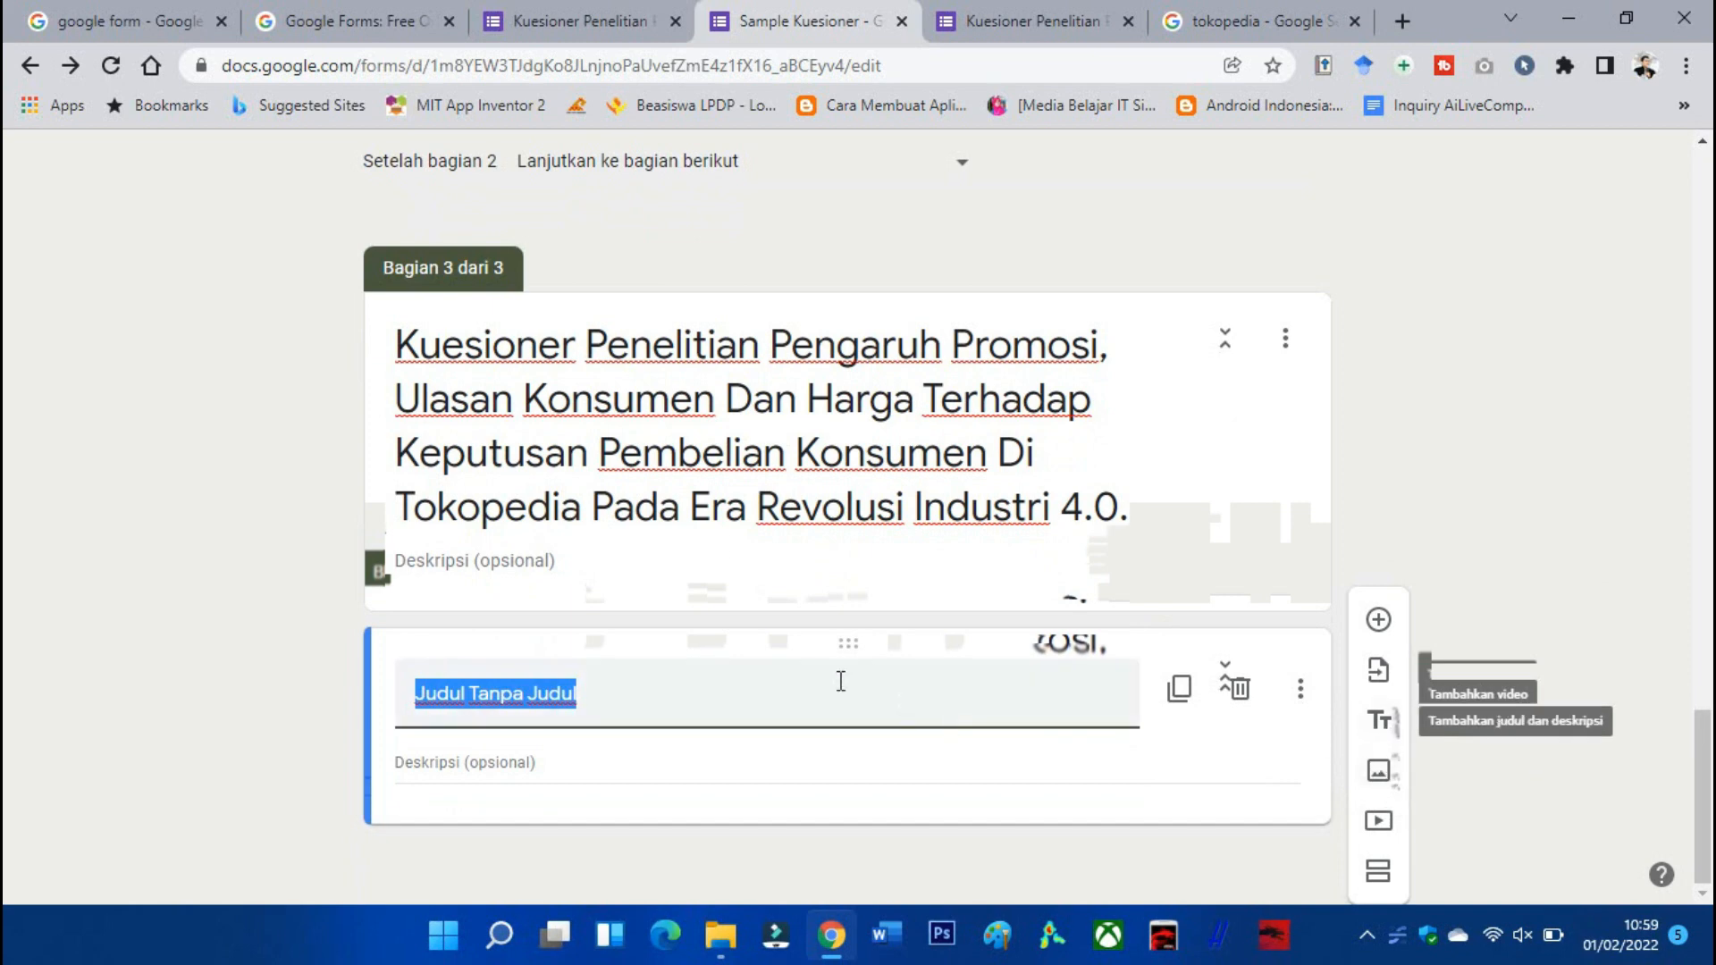
left_click(607, 36)
scroll(768, 626, "down", 2)
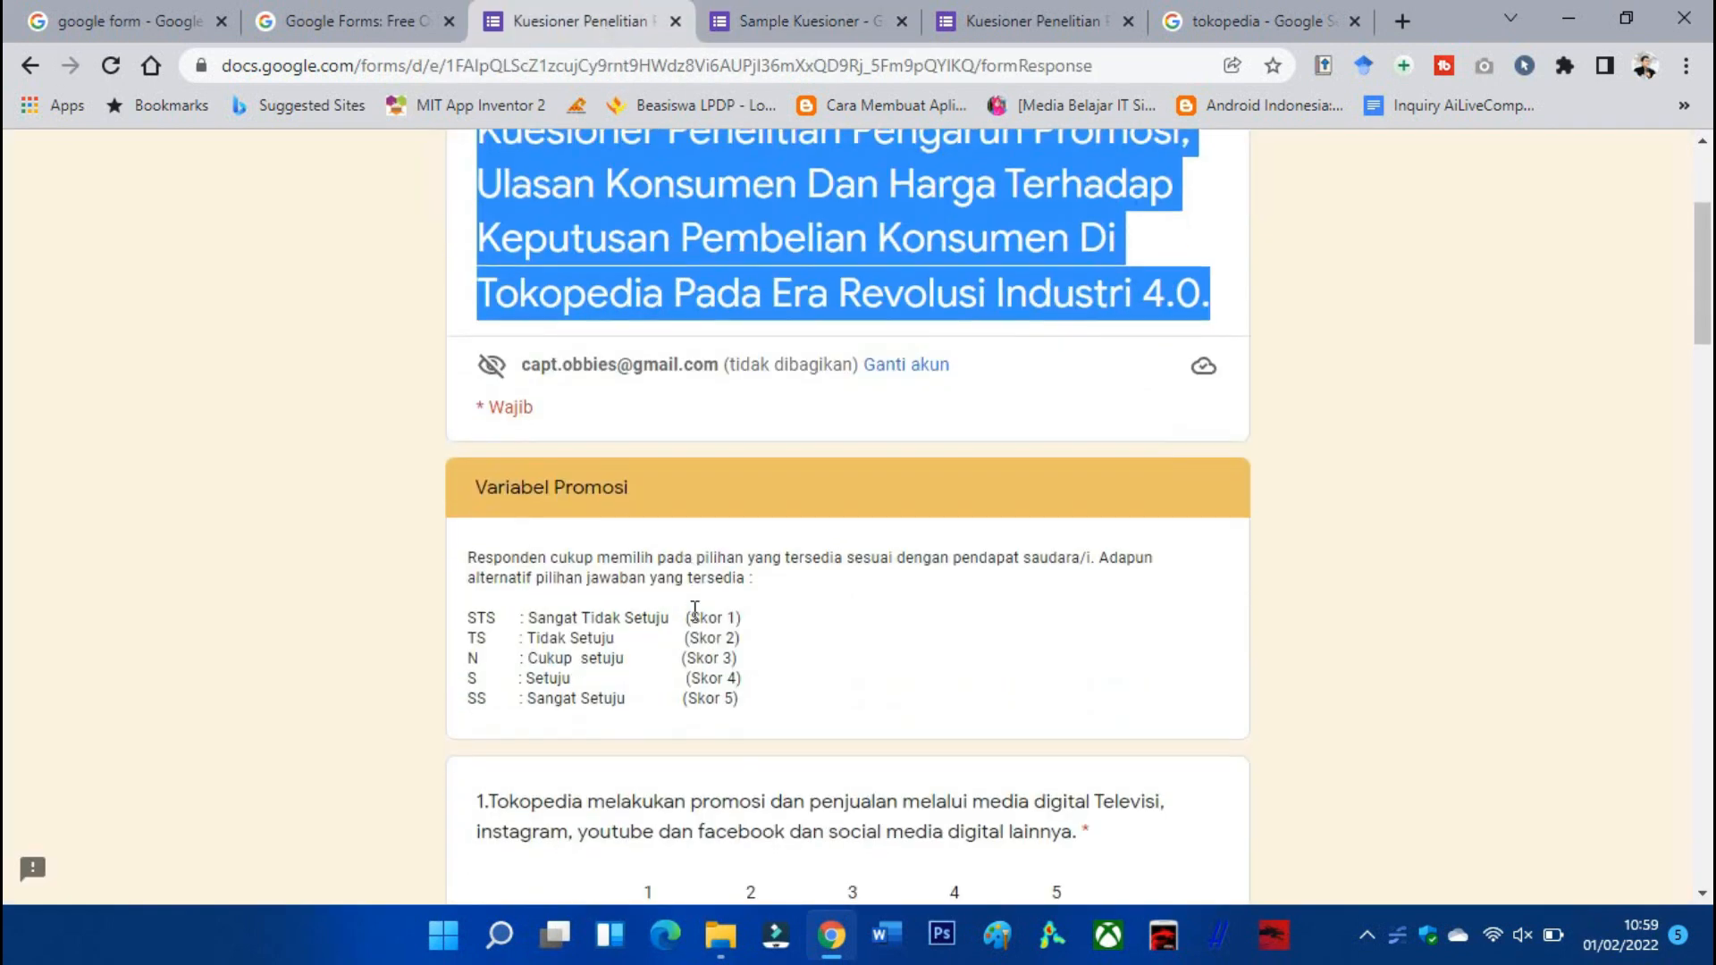
left_click_drag(738, 613, 464, 469)
key("ctrl+c")
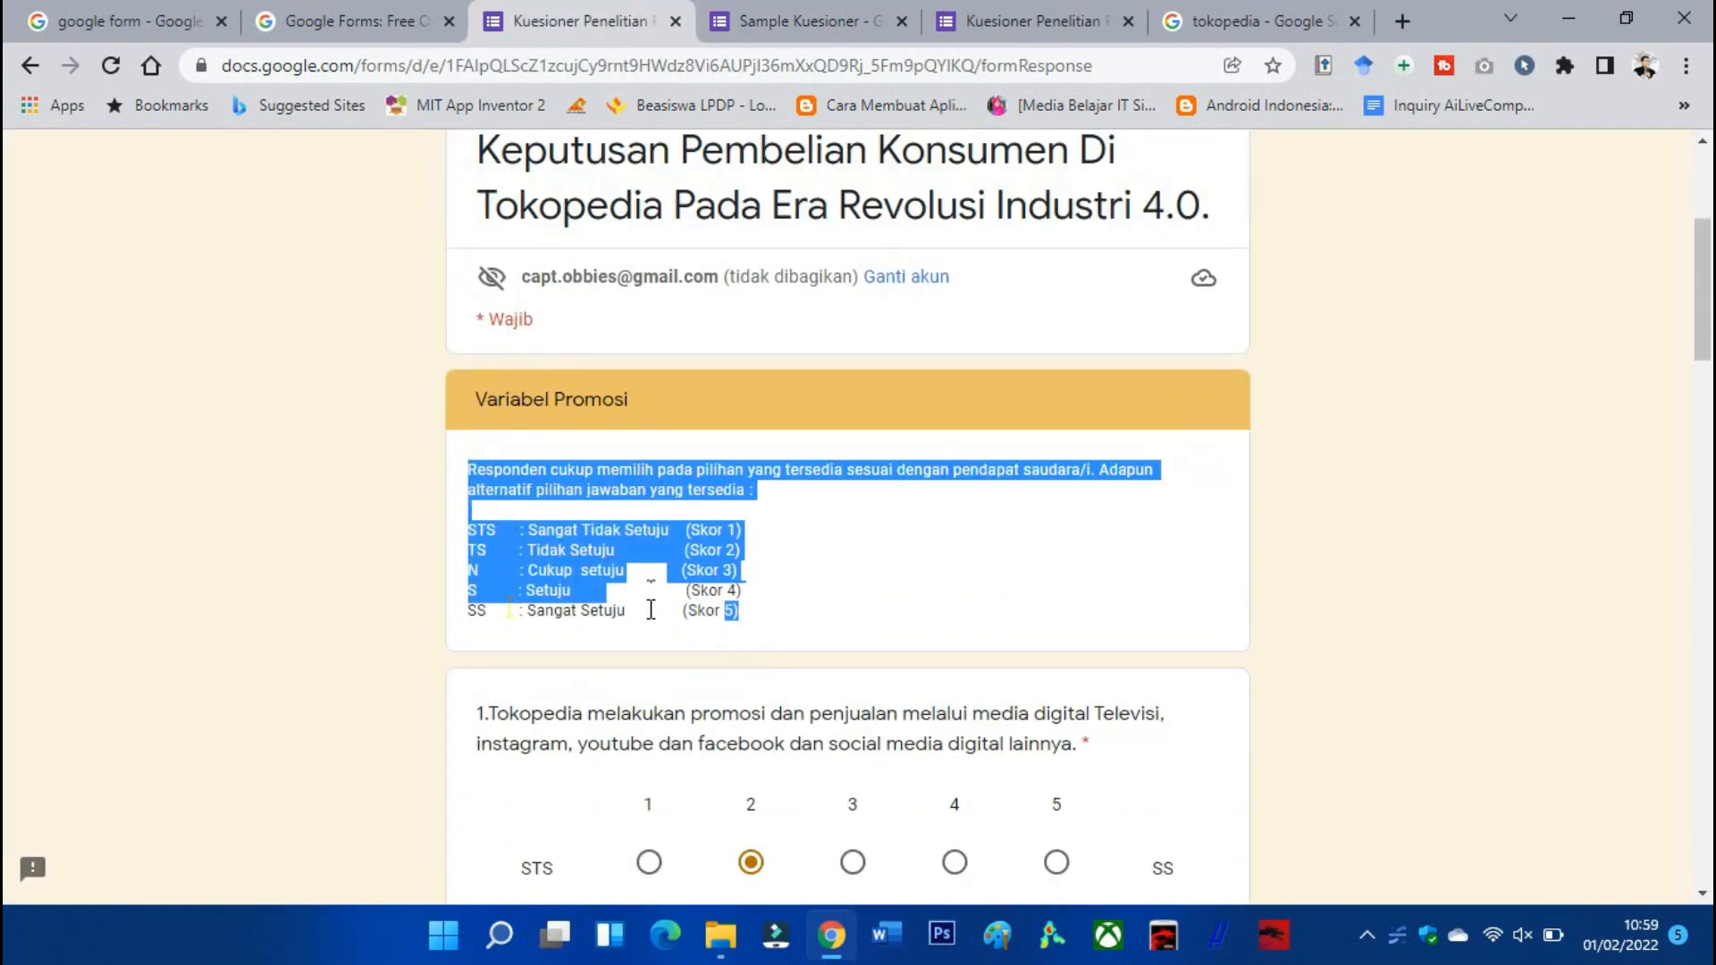
left_click(805, 25)
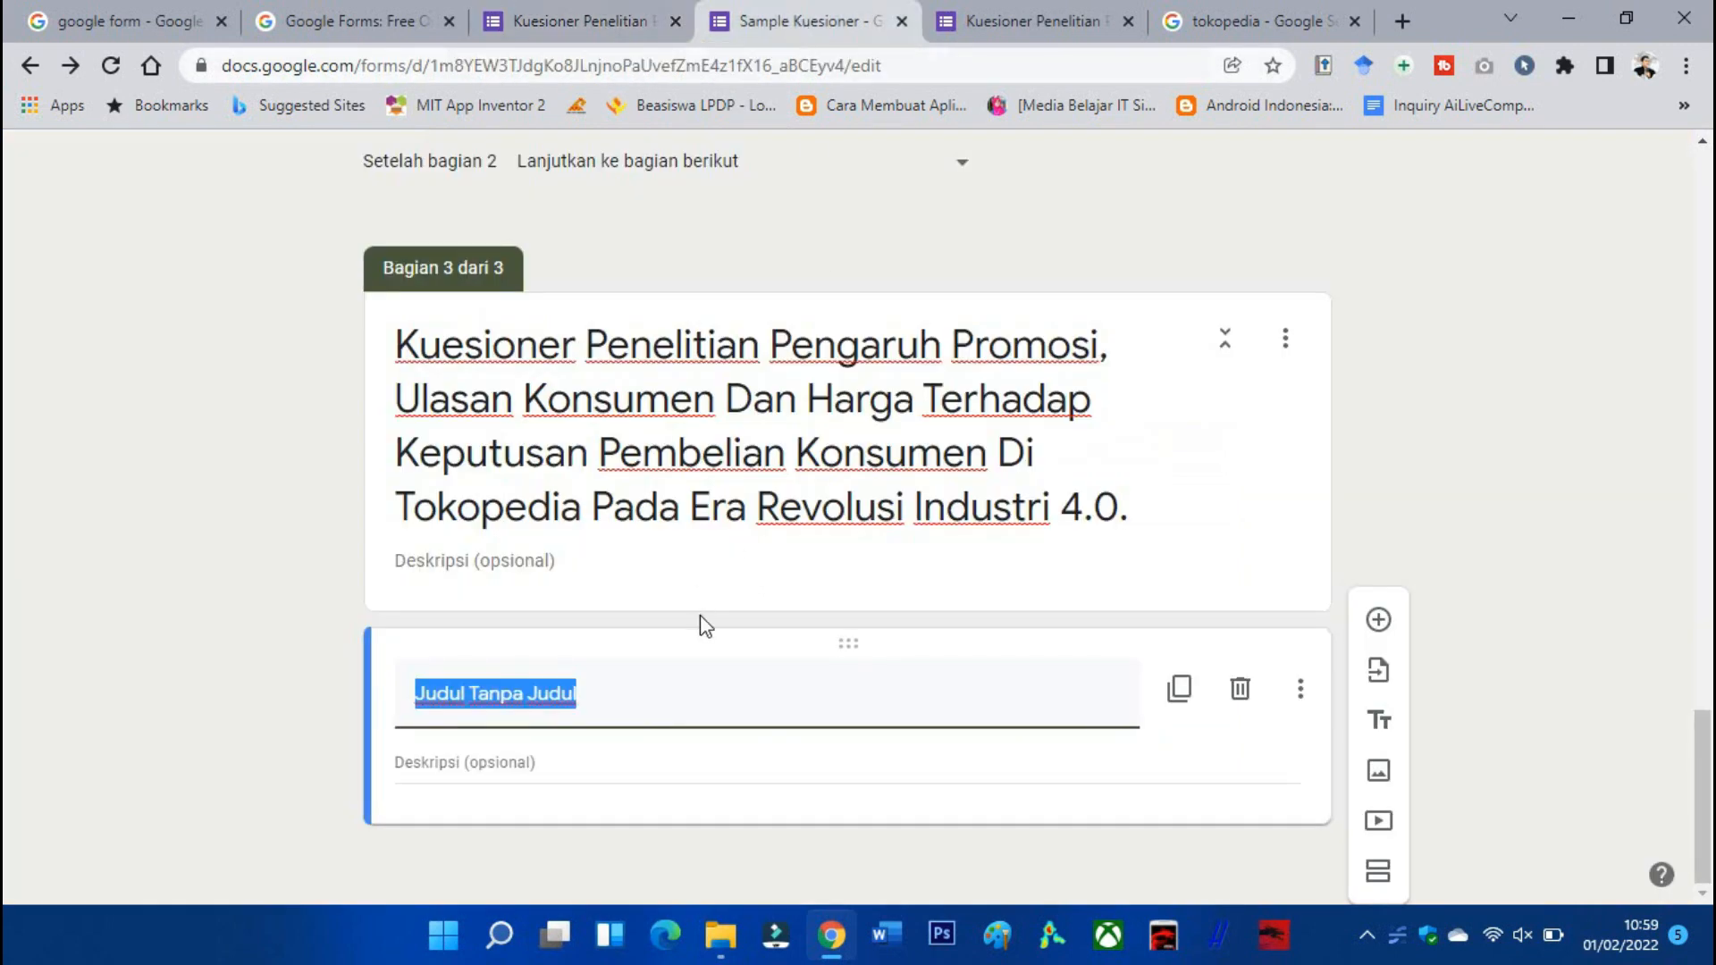
type("Variabel")
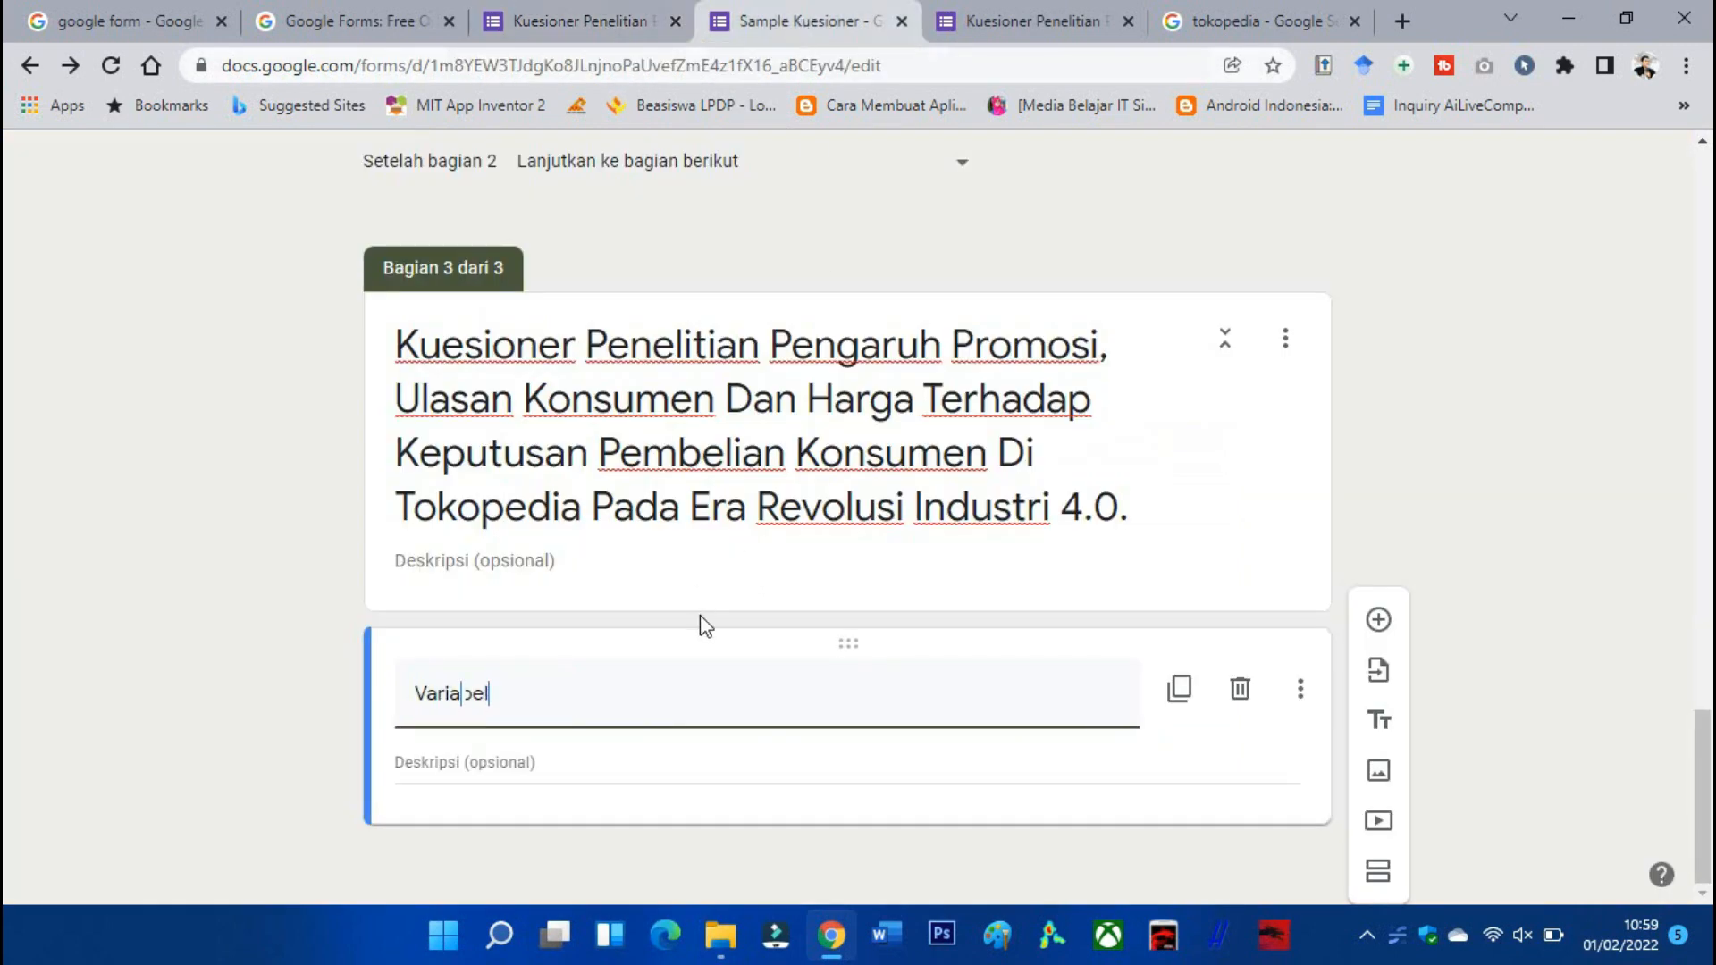
type(" Promosi")
left_click(572, 775)
Paste the respondent instructions with the STS–SS scoring legend into the Variabel Promosi description.
key("ctrl+v")
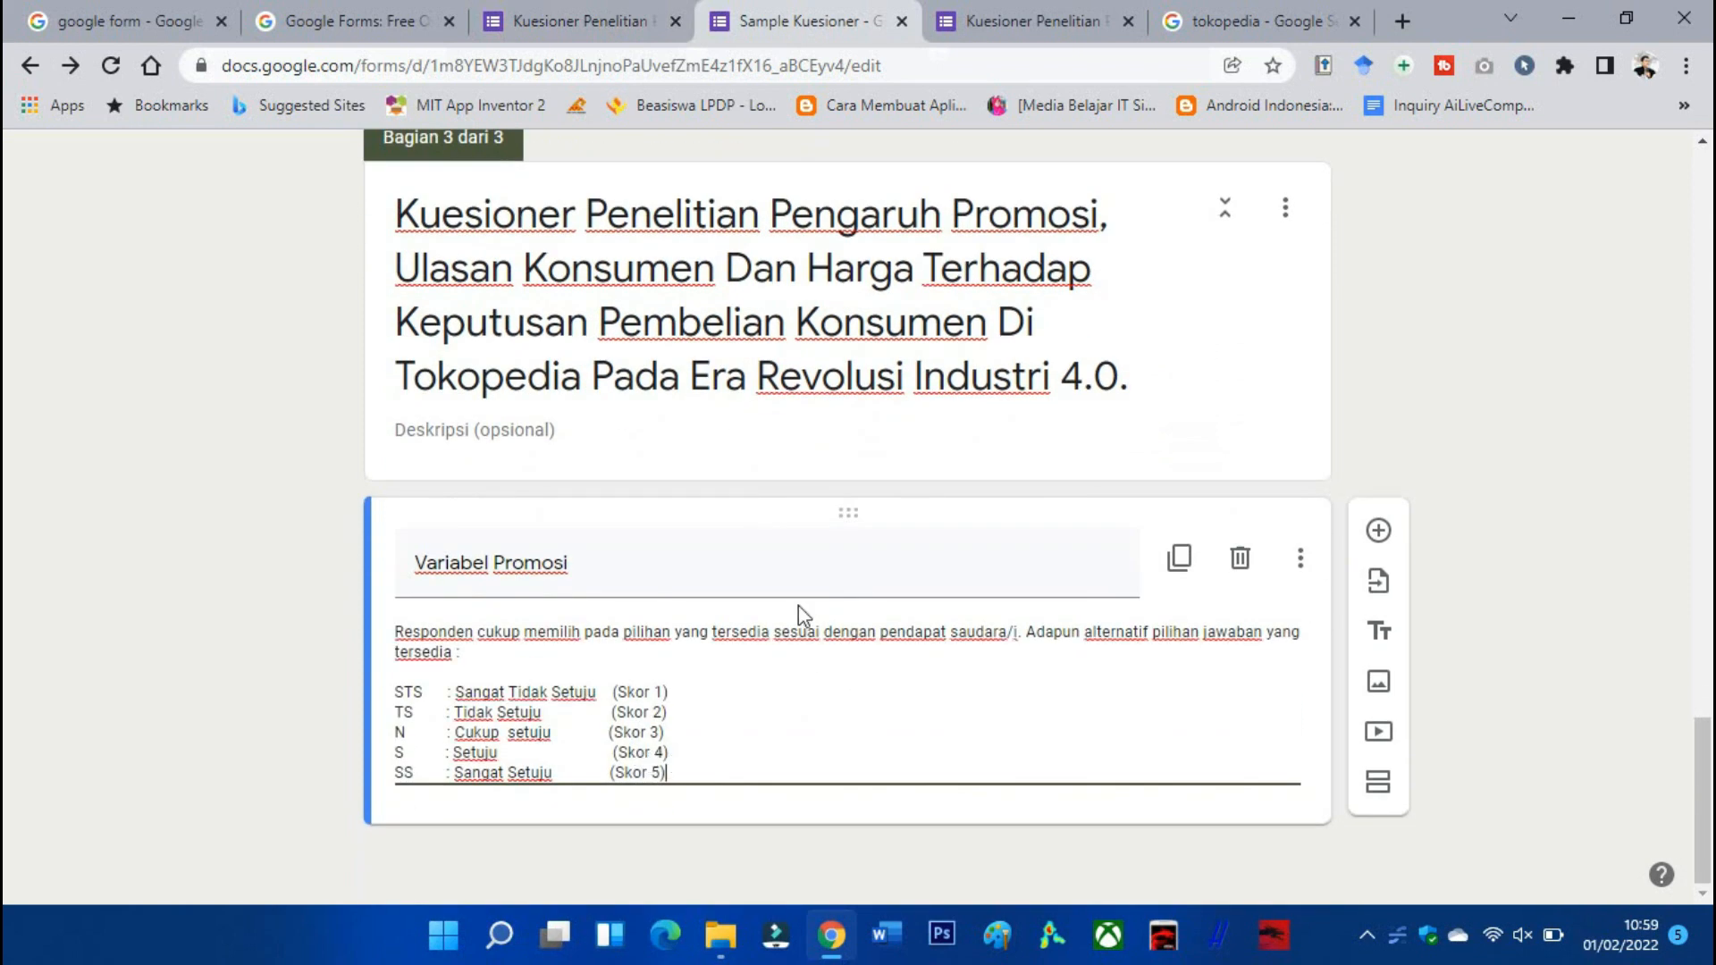
scroll(797, 604, "up", 15)
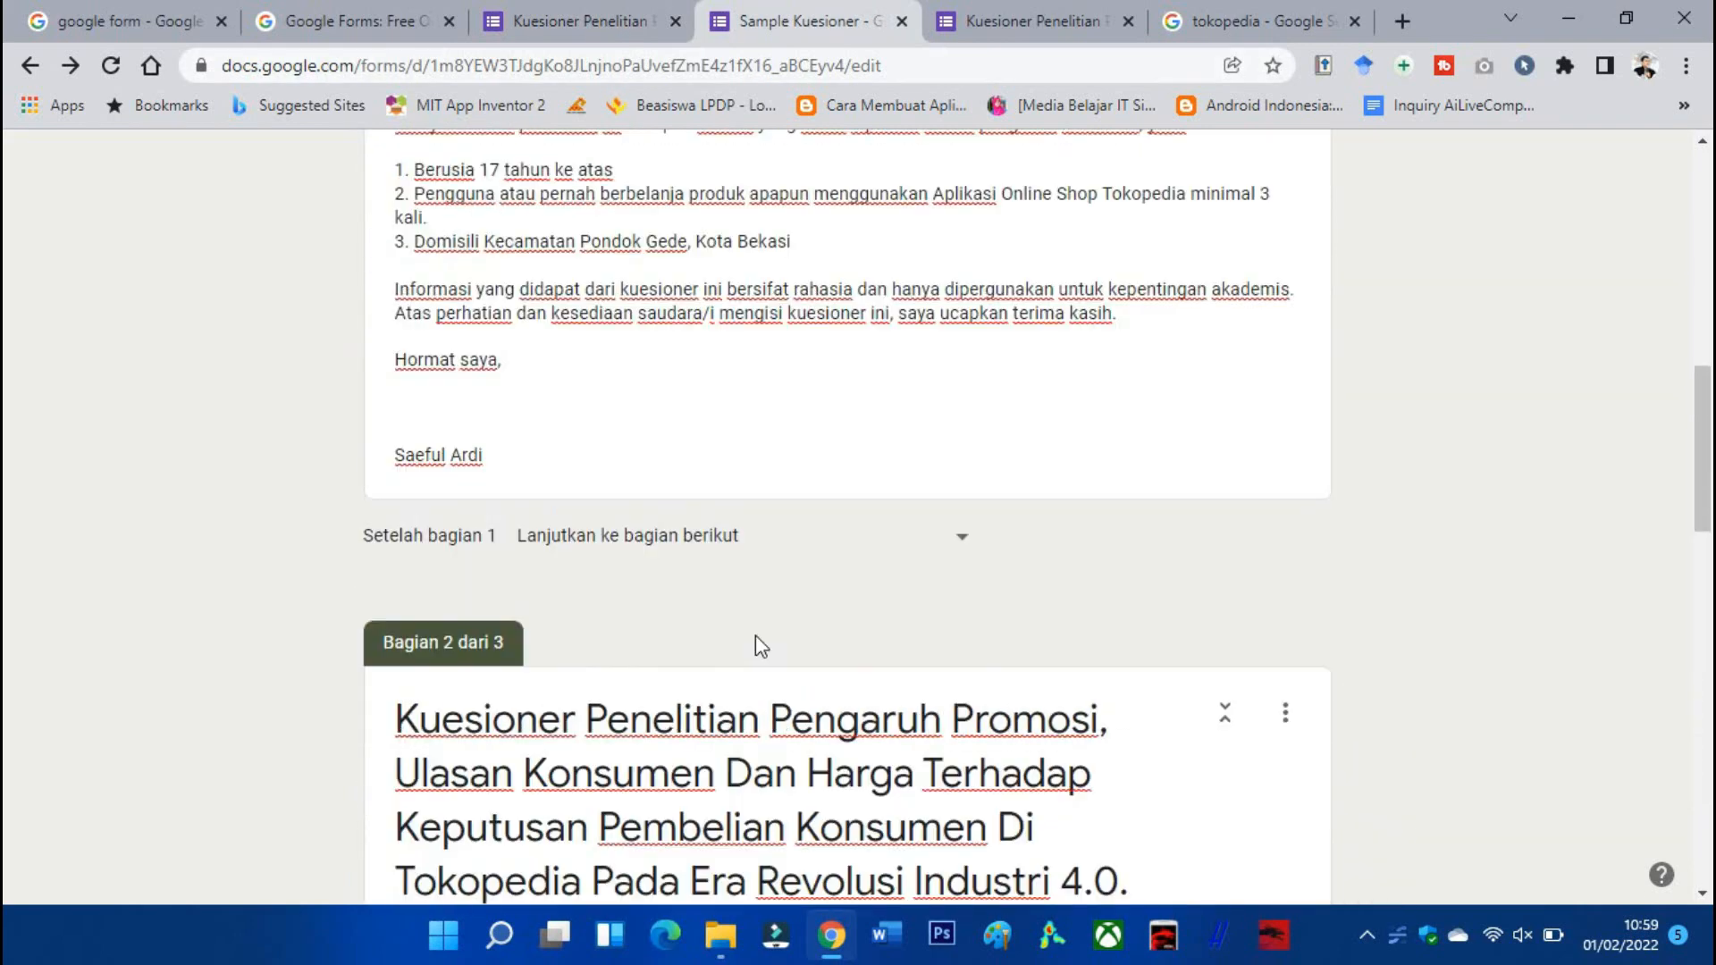
scroll(754, 634, "down", 5)
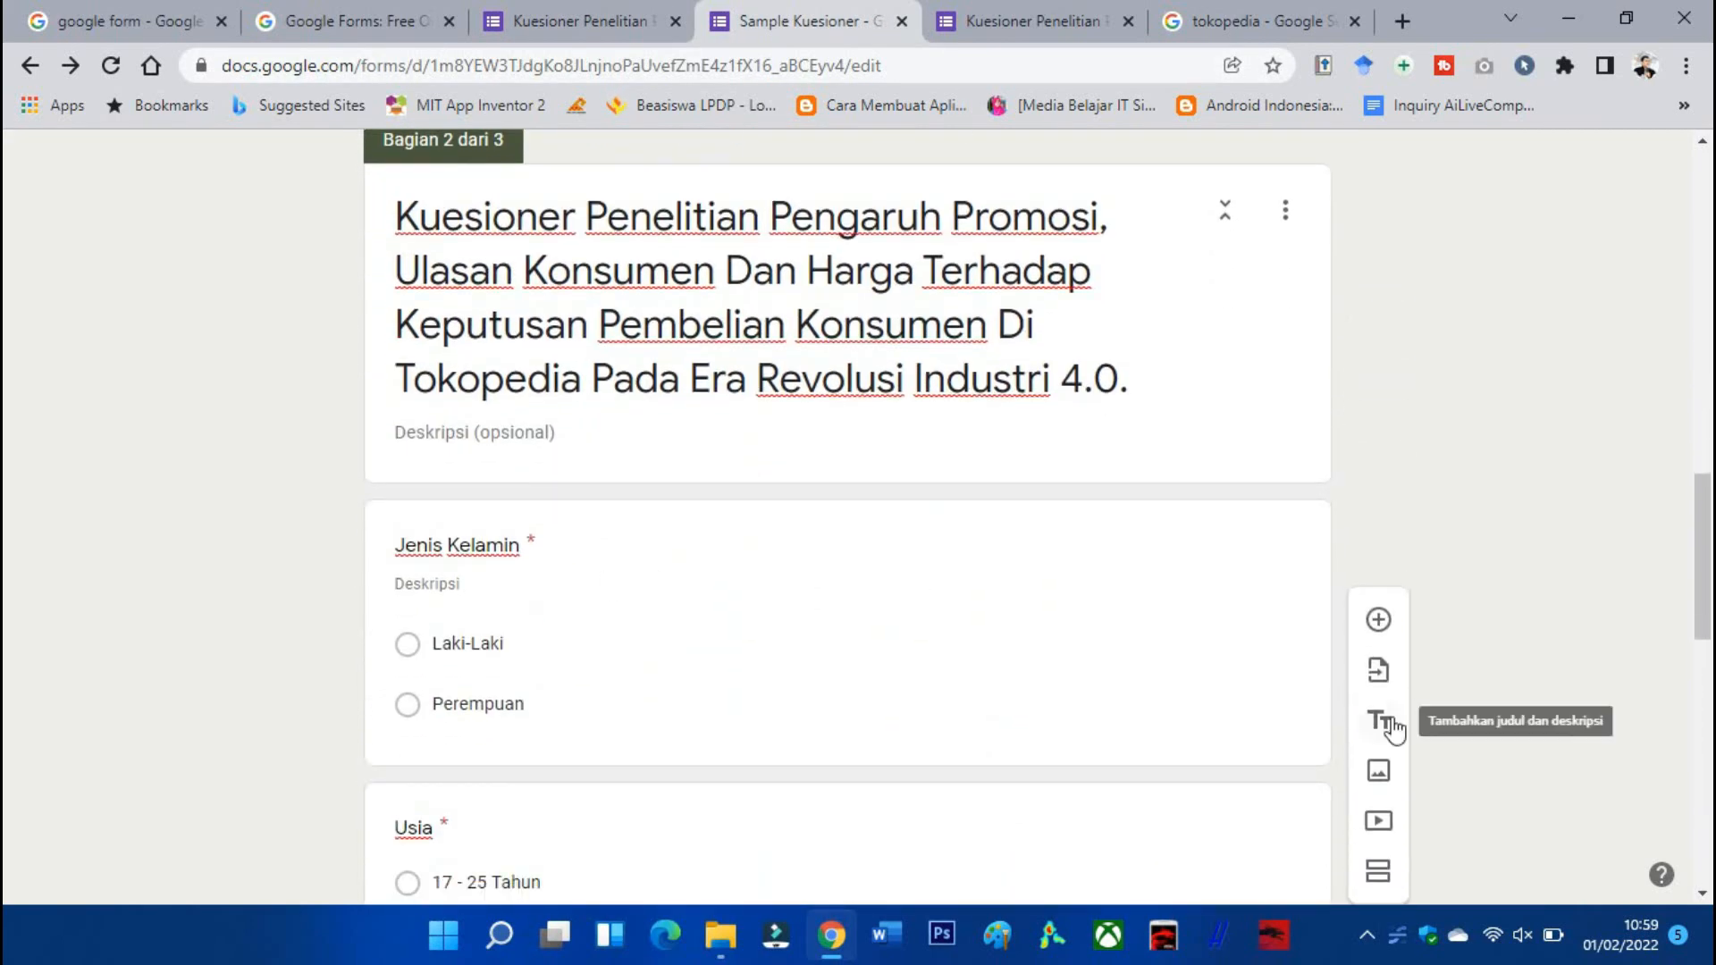
Delete the extra 'Judul Tanpa Judul' blocks from section 3.
left_click(1392, 728)
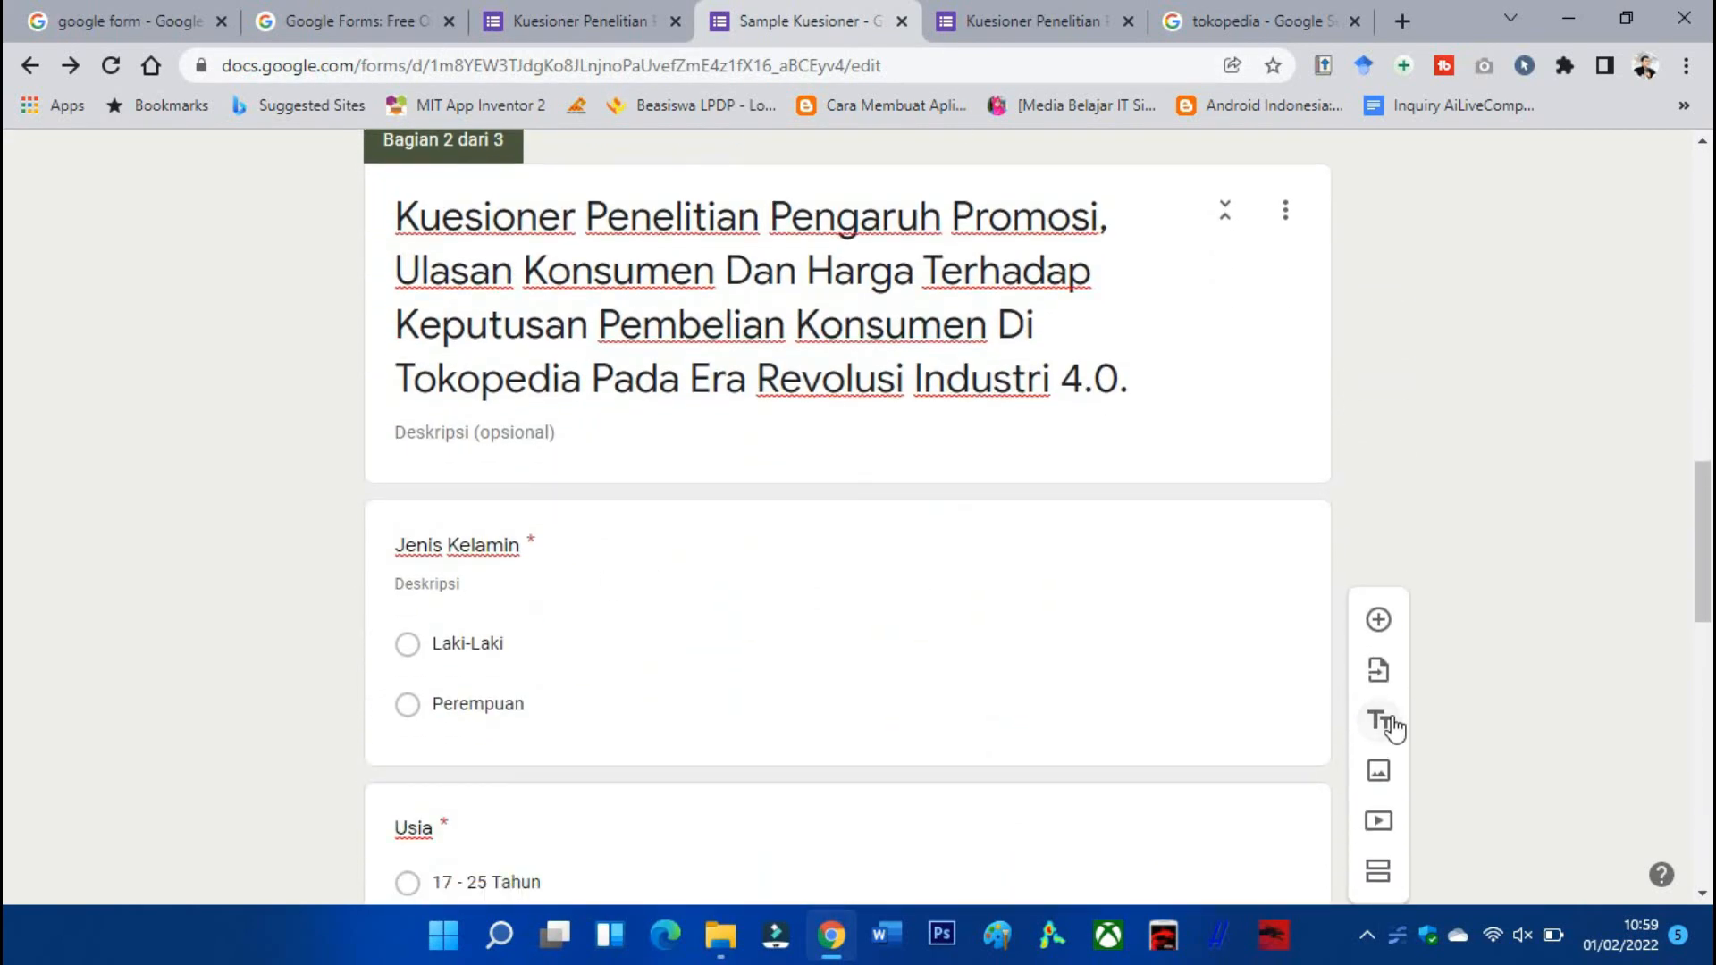
scroll(1209, 719, "down", 7)
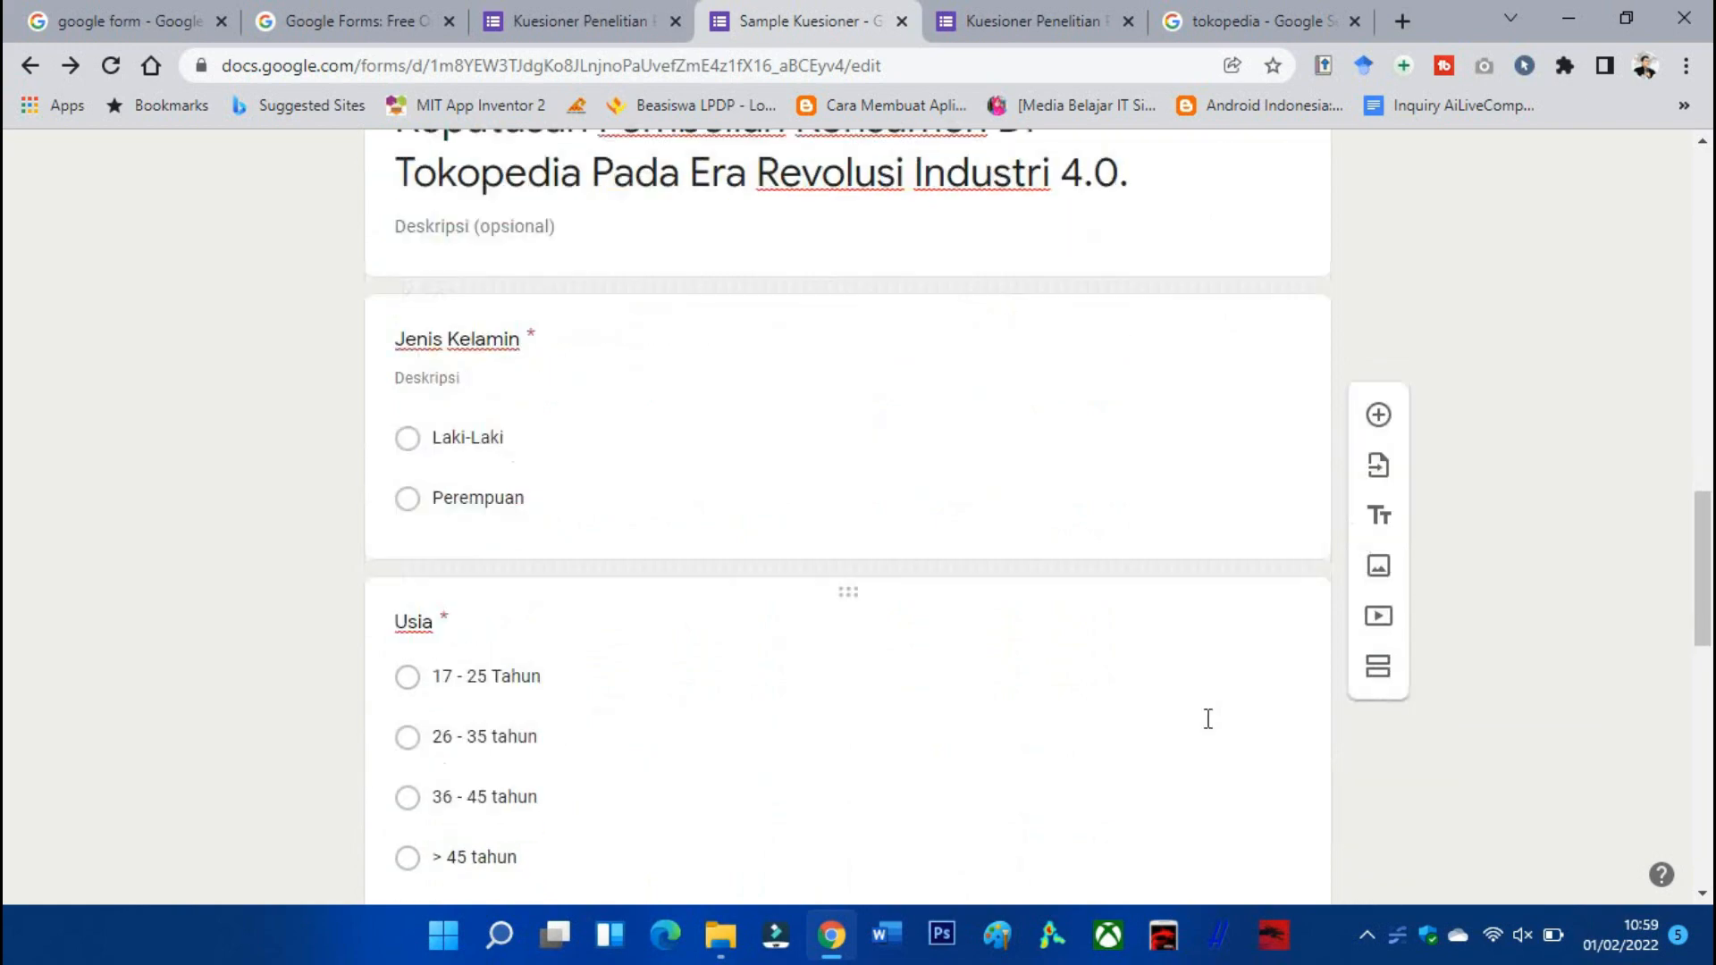
scroll(1206, 710, "down", 9)
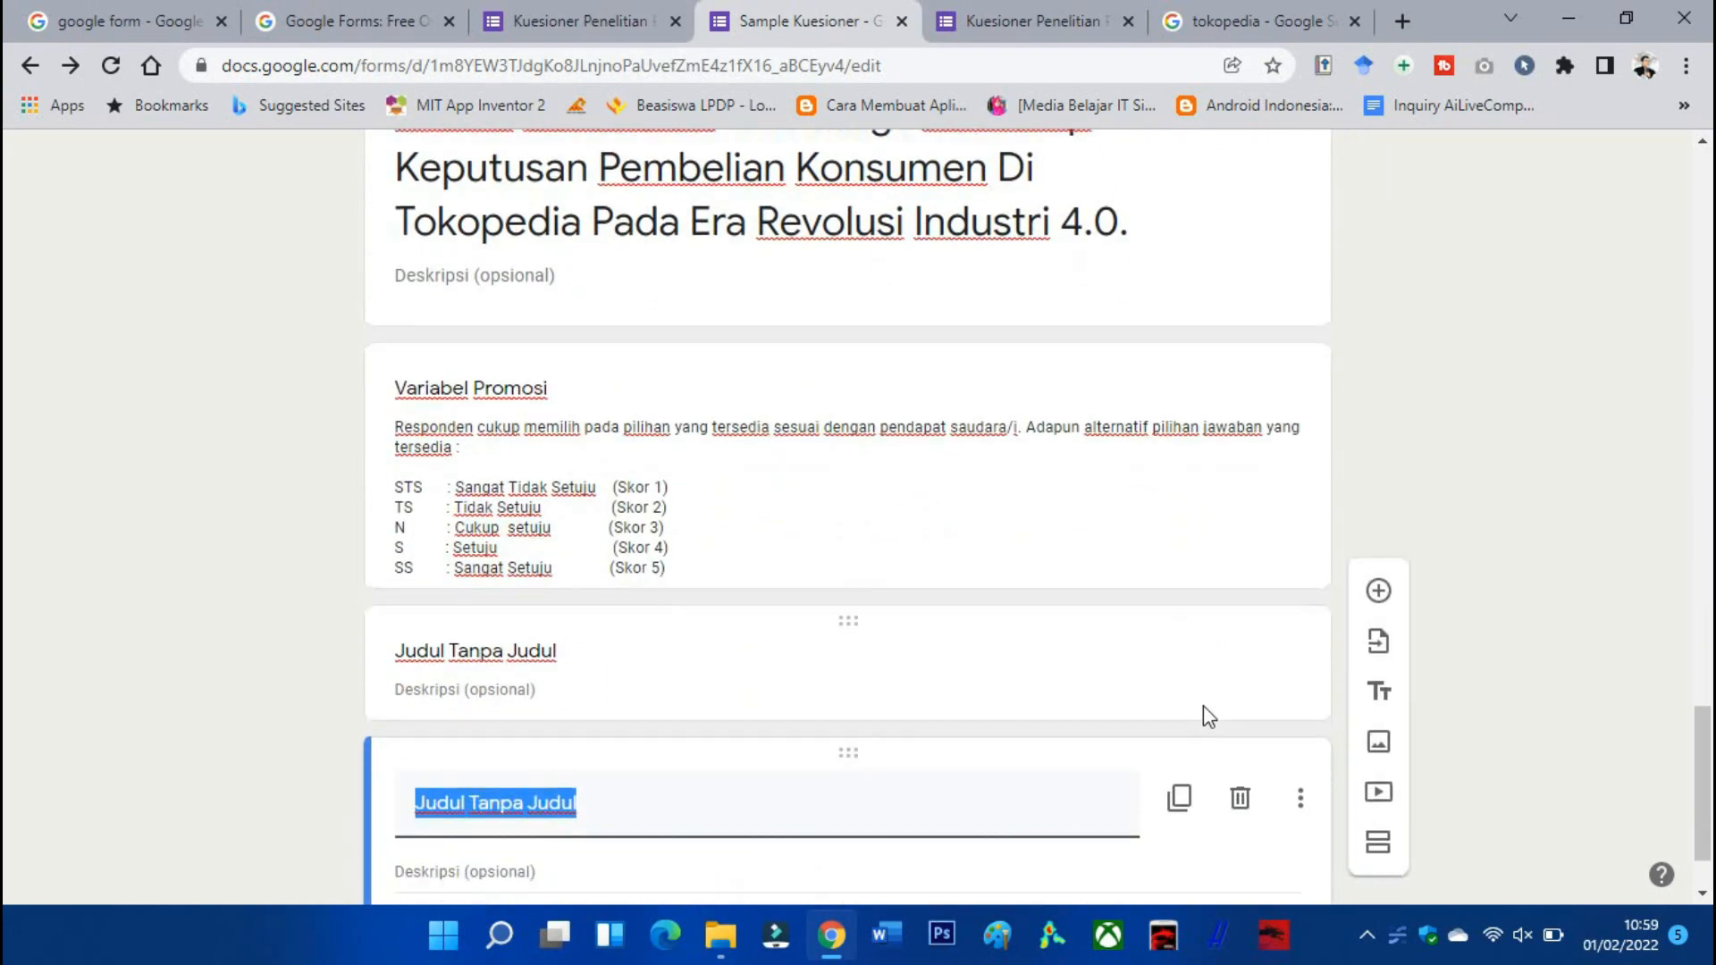
left_click(1240, 689)
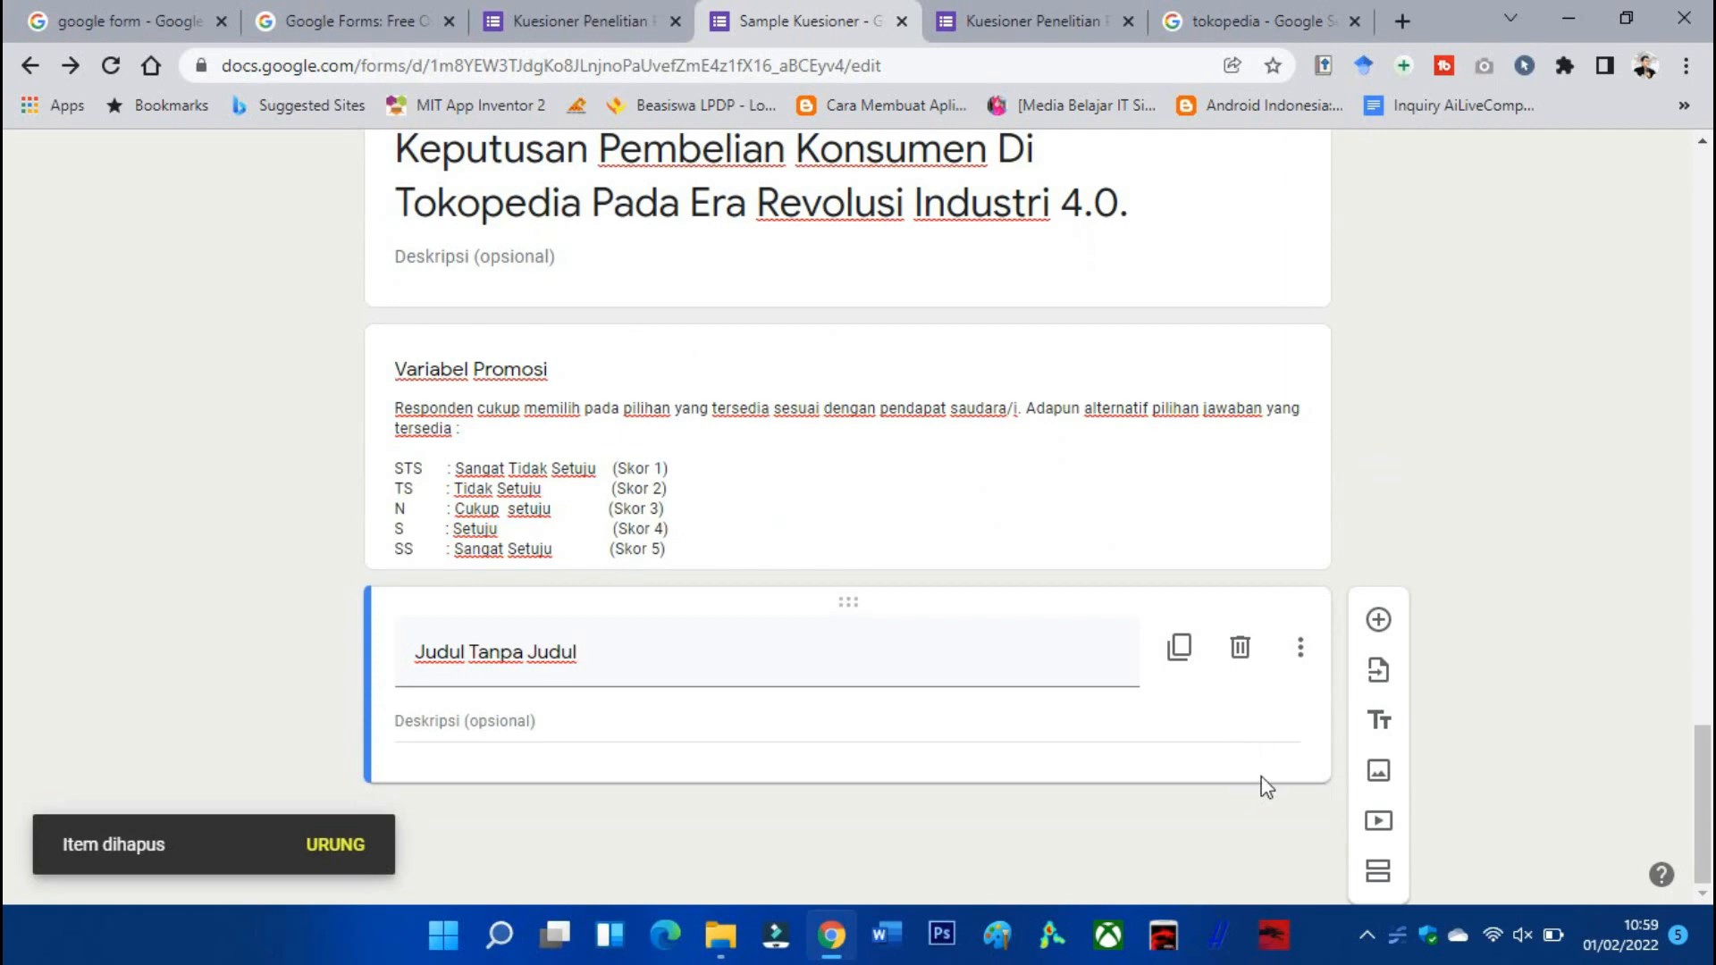
left_click(1300, 657)
left_click(1204, 719)
left_click(1241, 689)
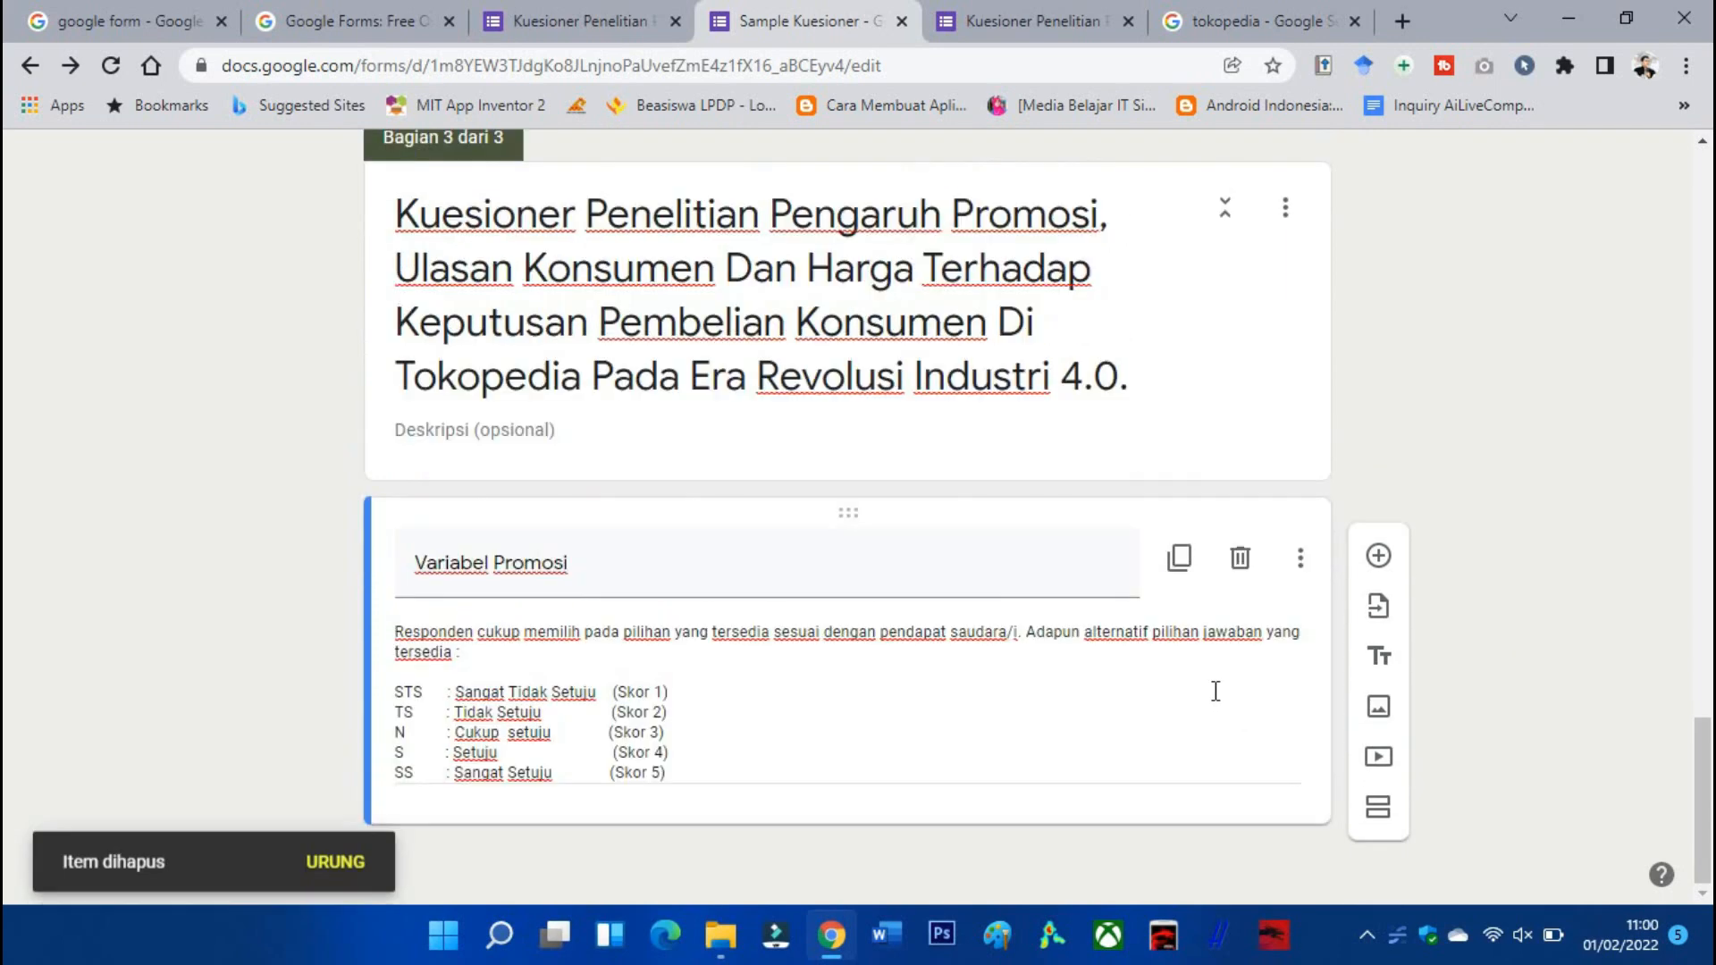
scroll(1157, 706, "up", 10)
scroll(1106, 720, "up", 6)
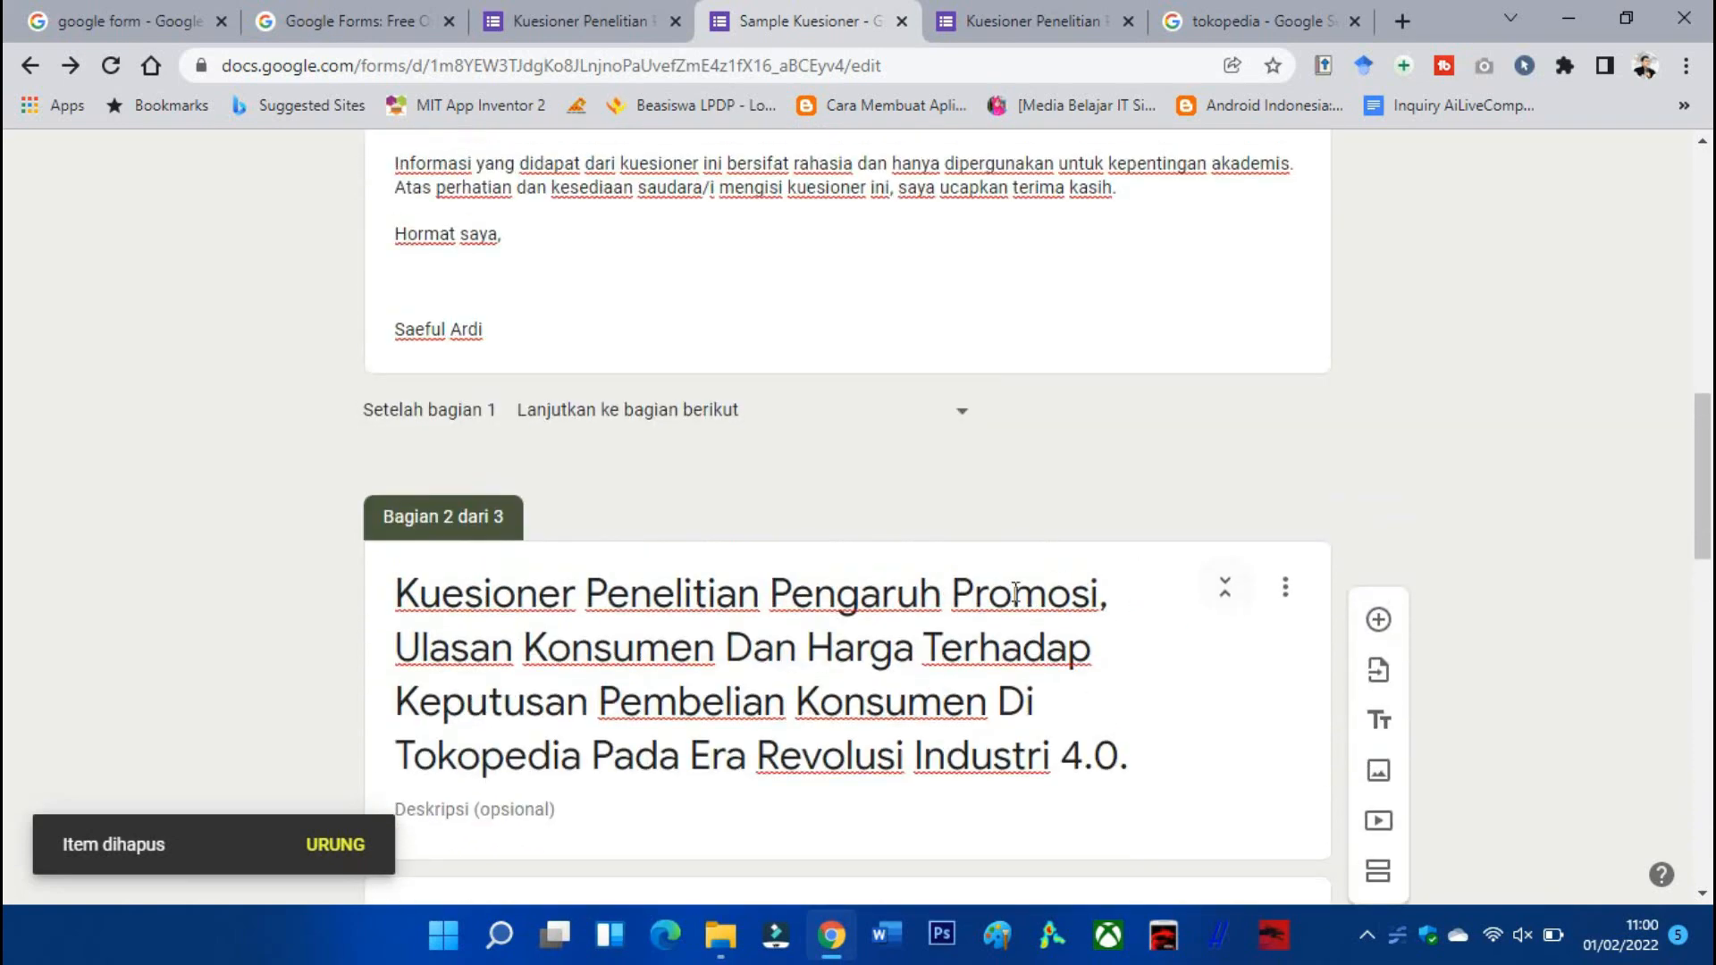
Add a title and description block to section 2.
left_click(1283, 593)
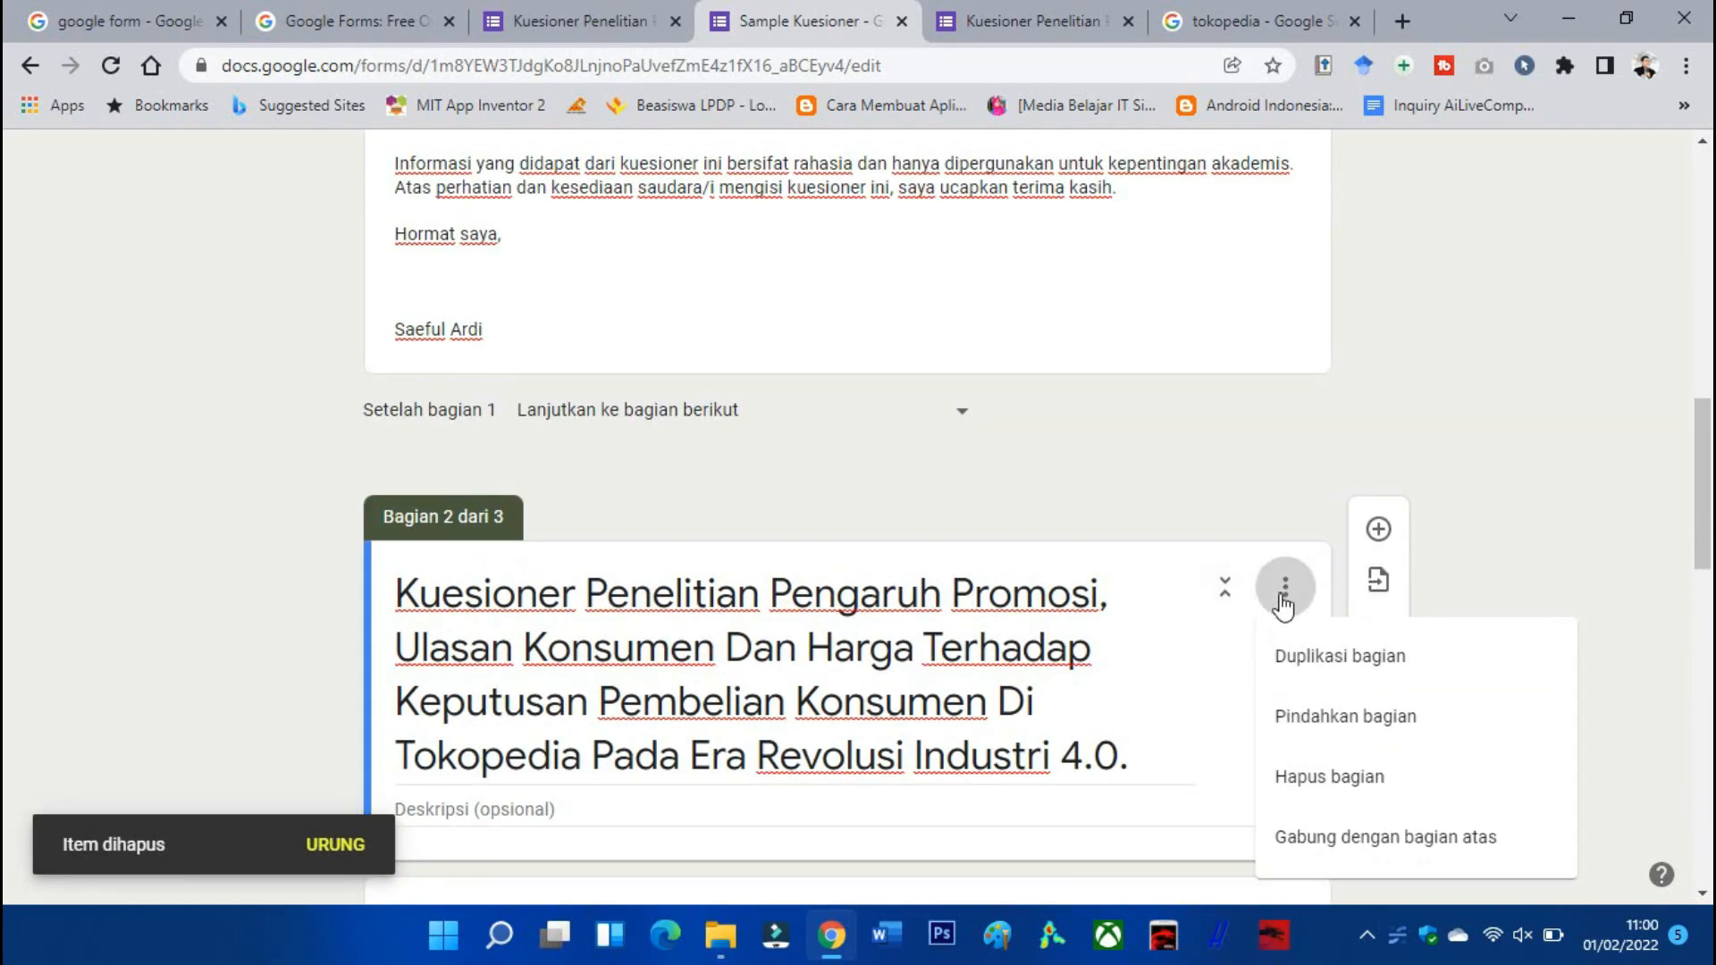
left_click(1283, 594)
left_click(1377, 628)
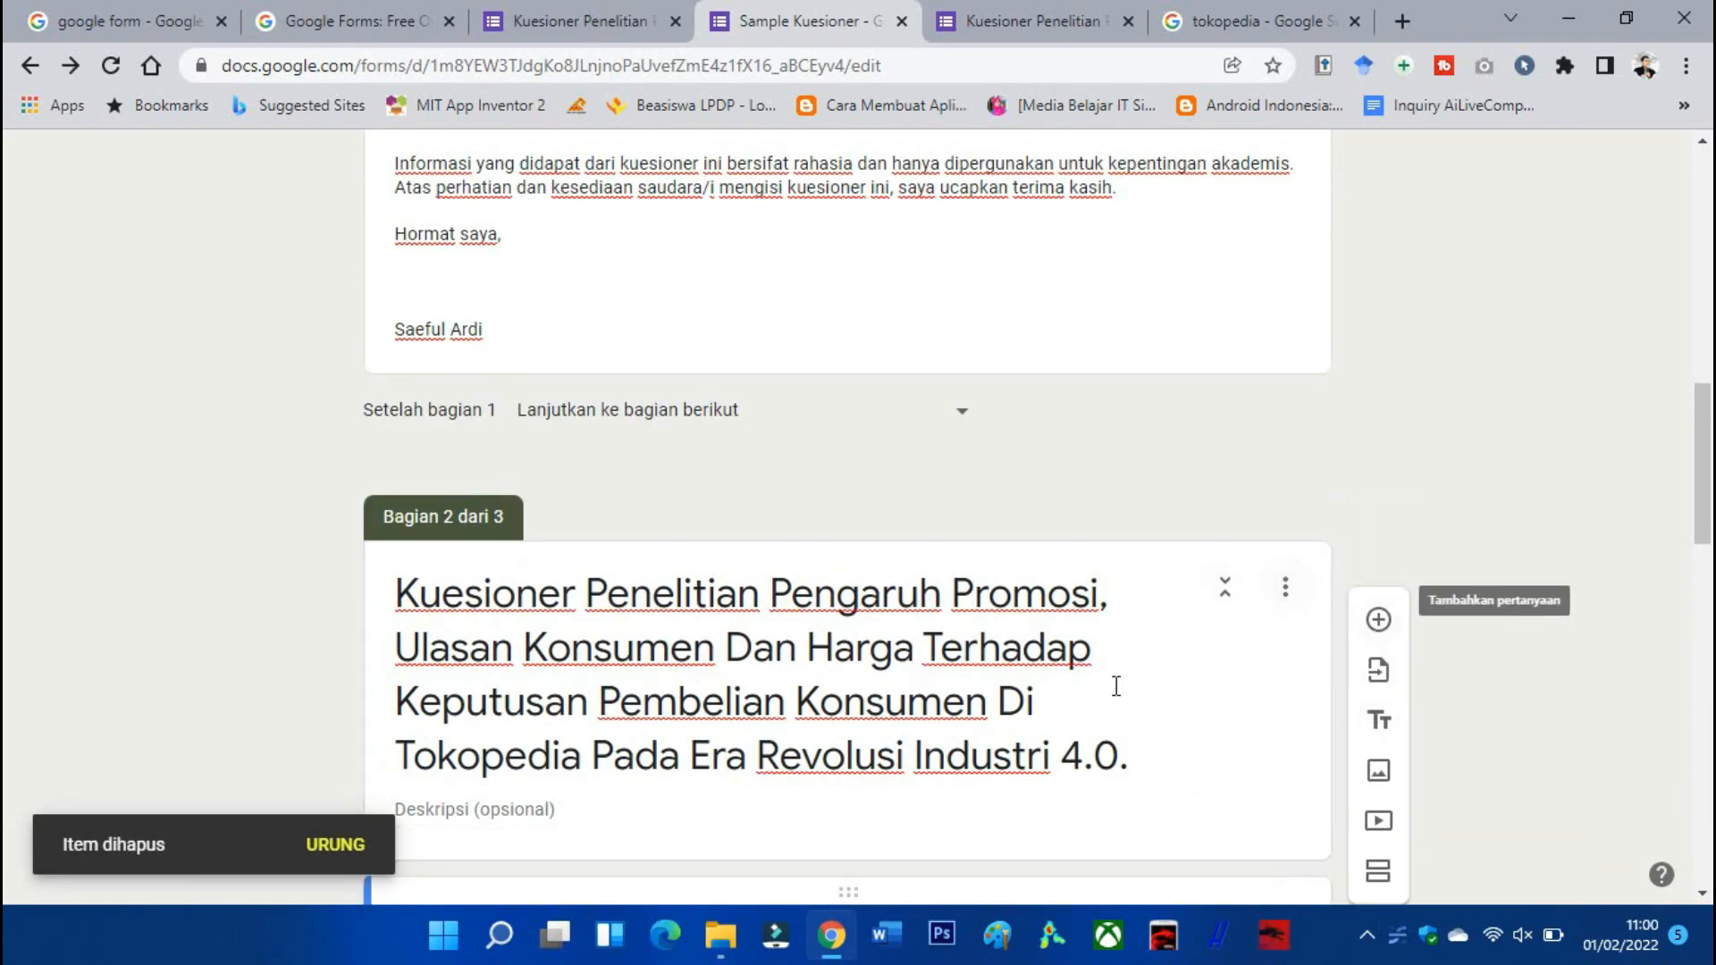
Copy the identity page's instruction sentence from the preview.
left_click(572, 20)
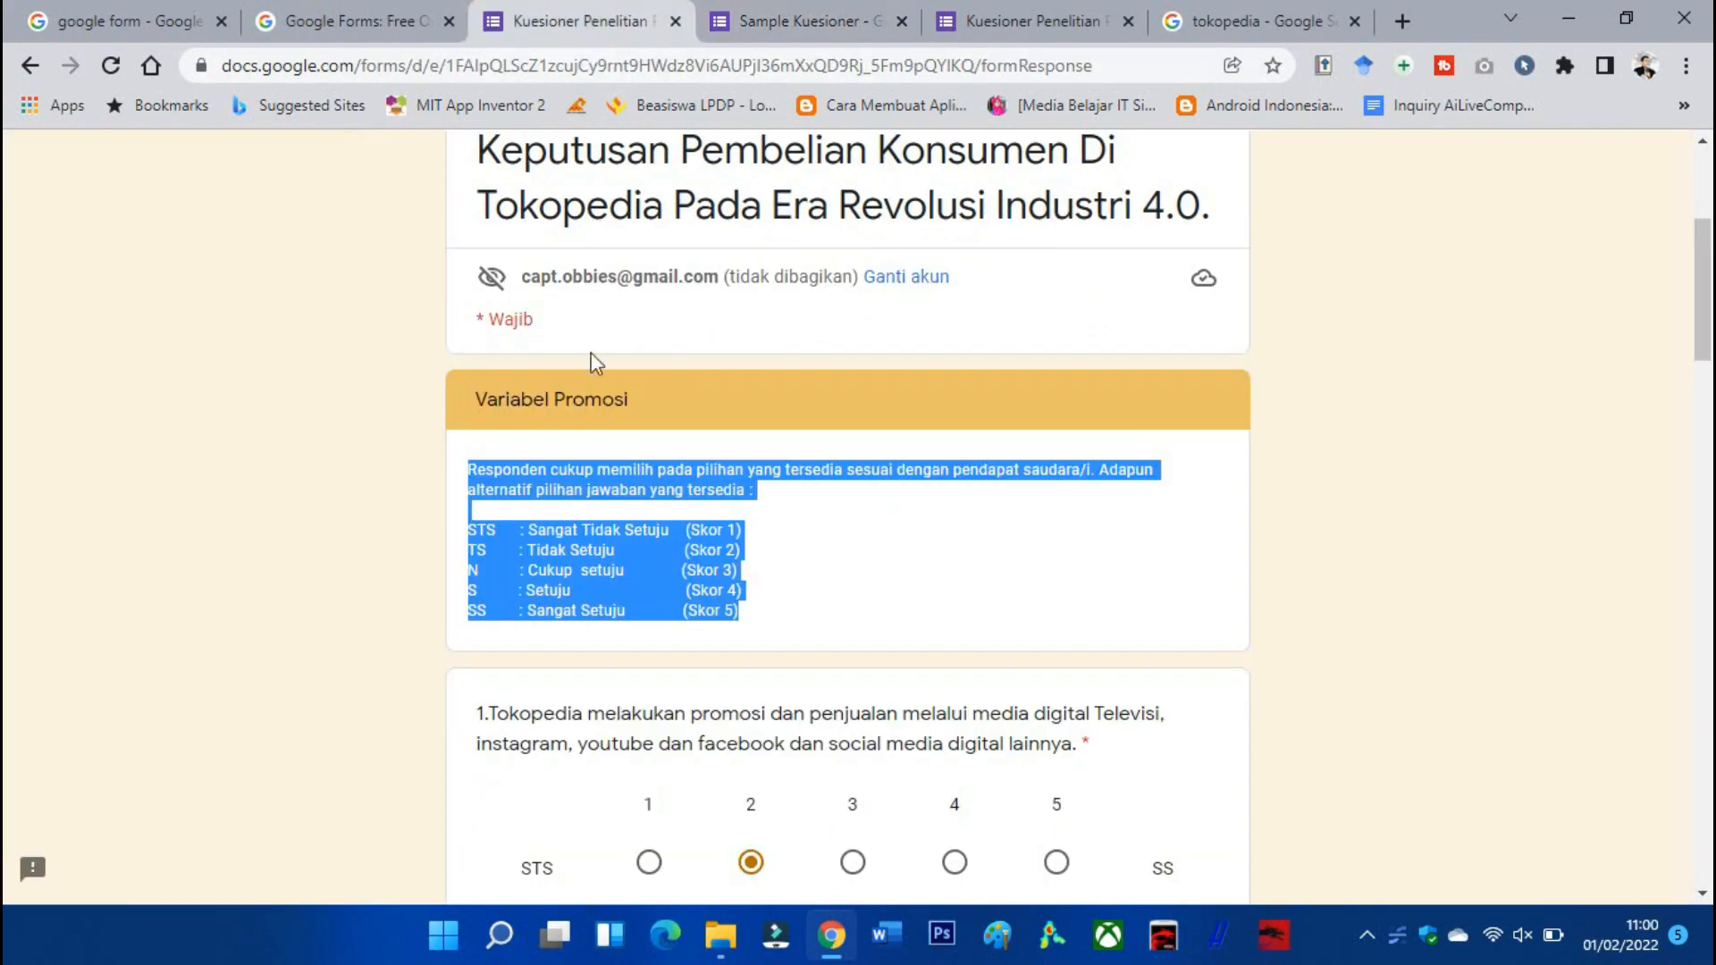
scroll(588, 372, "up", 4)
scroll(588, 372, "down", 12)
scroll(588, 373, "down", 18)
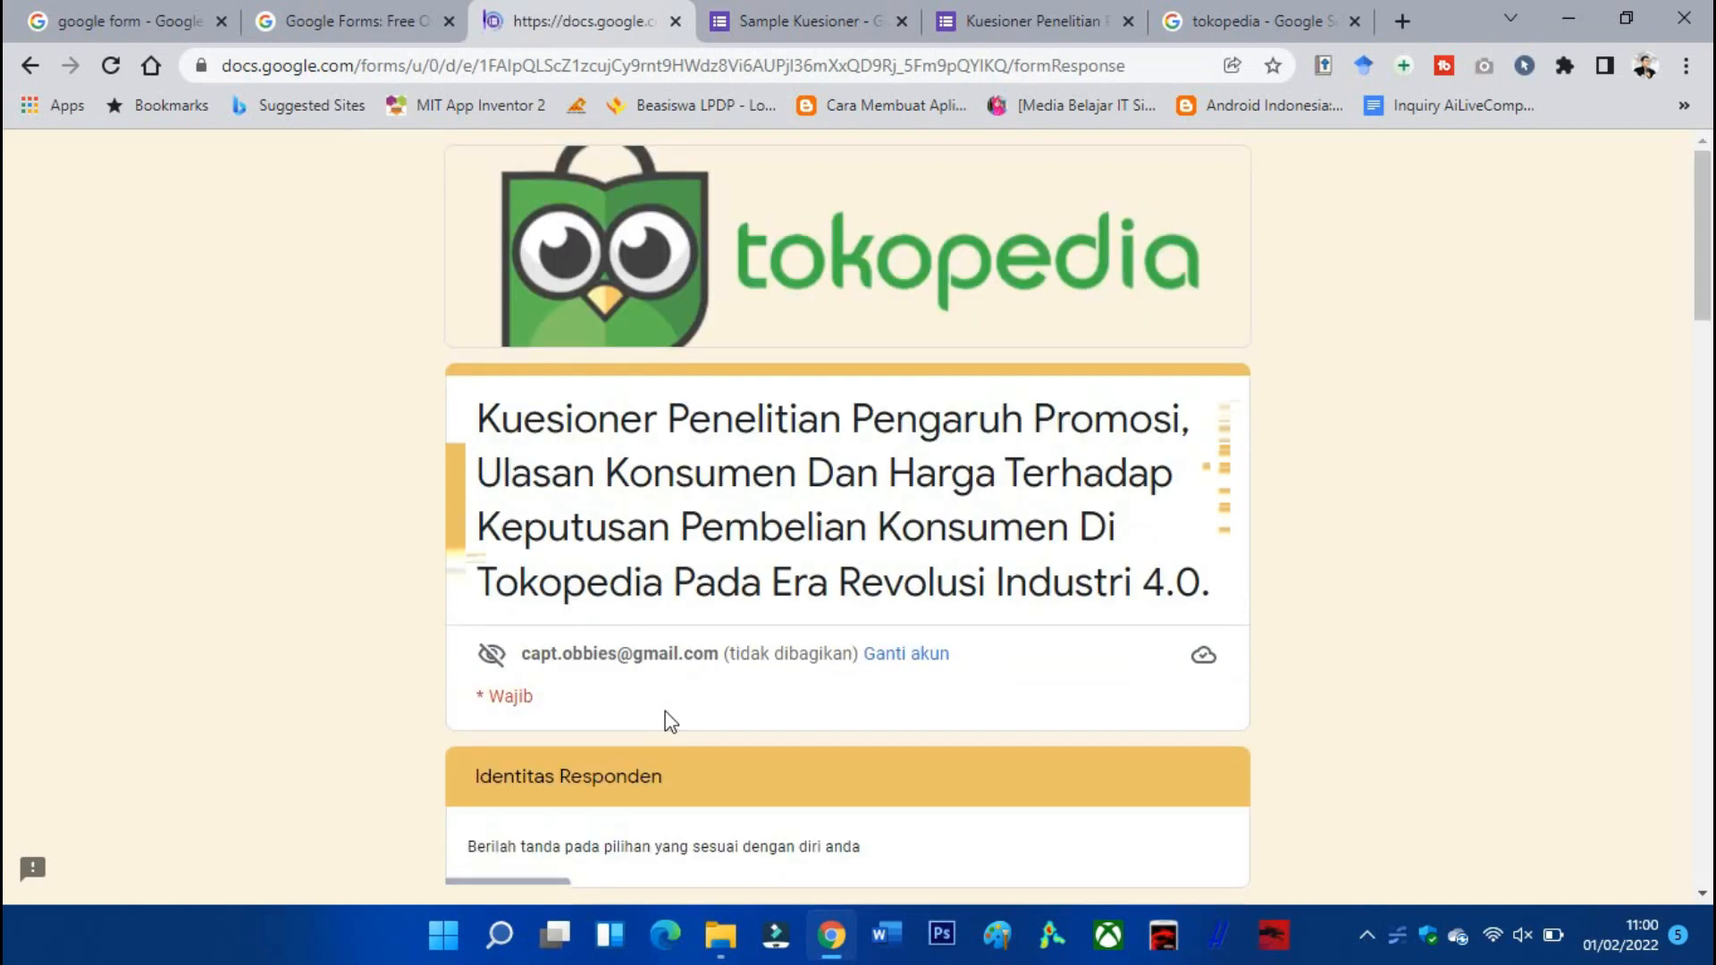
scroll(669, 718, "down", 4)
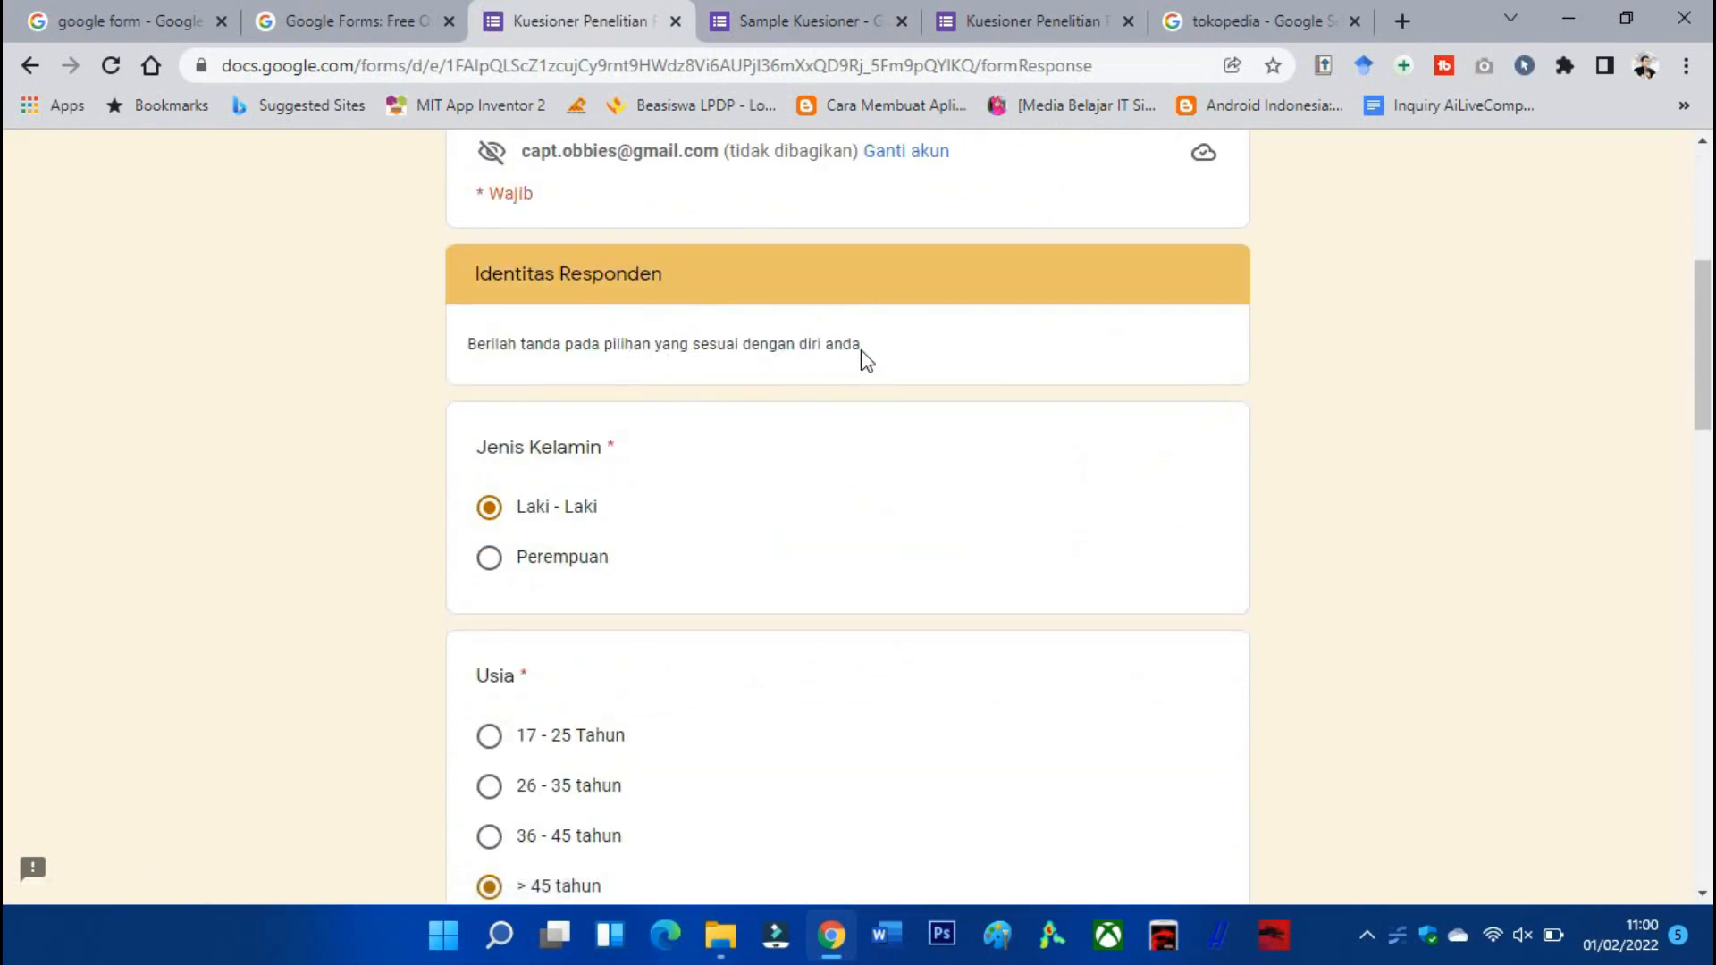
left_click_drag(865, 350, 464, 350)
key("ctrl+c")
left_click(797, 16)
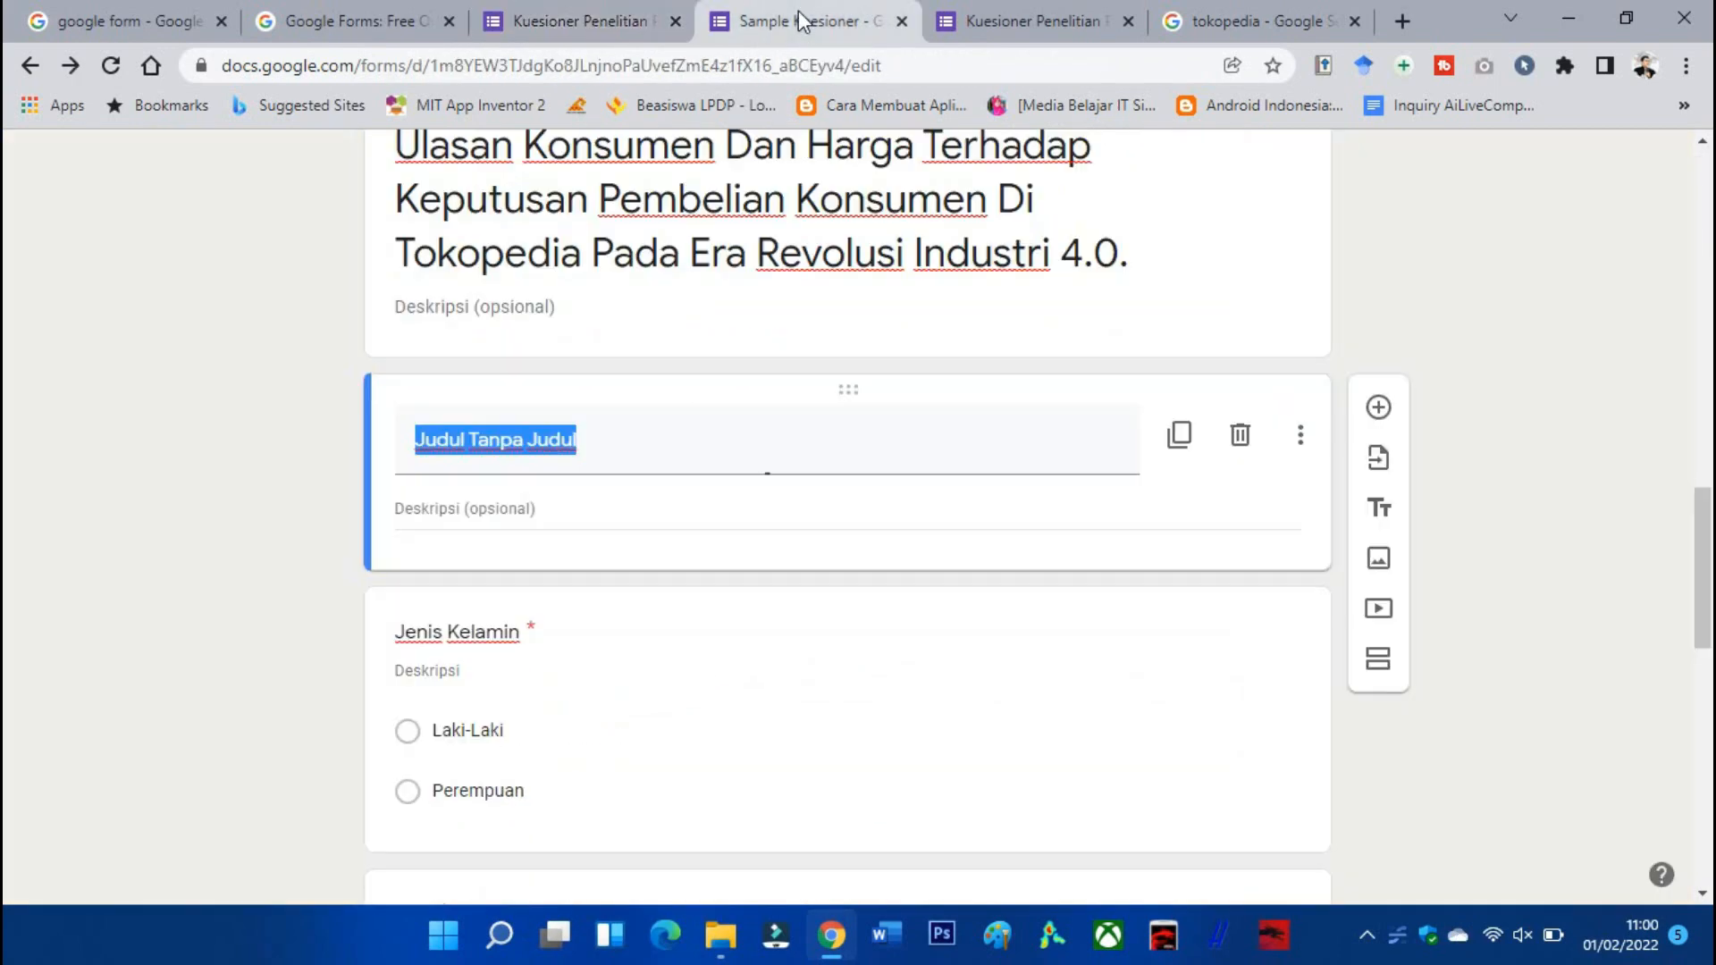
Title the block 'Identitas' and paste 'Berilah tanda pada pilihan yang sesuai dengan diri anda' as description.
type("Identitas")
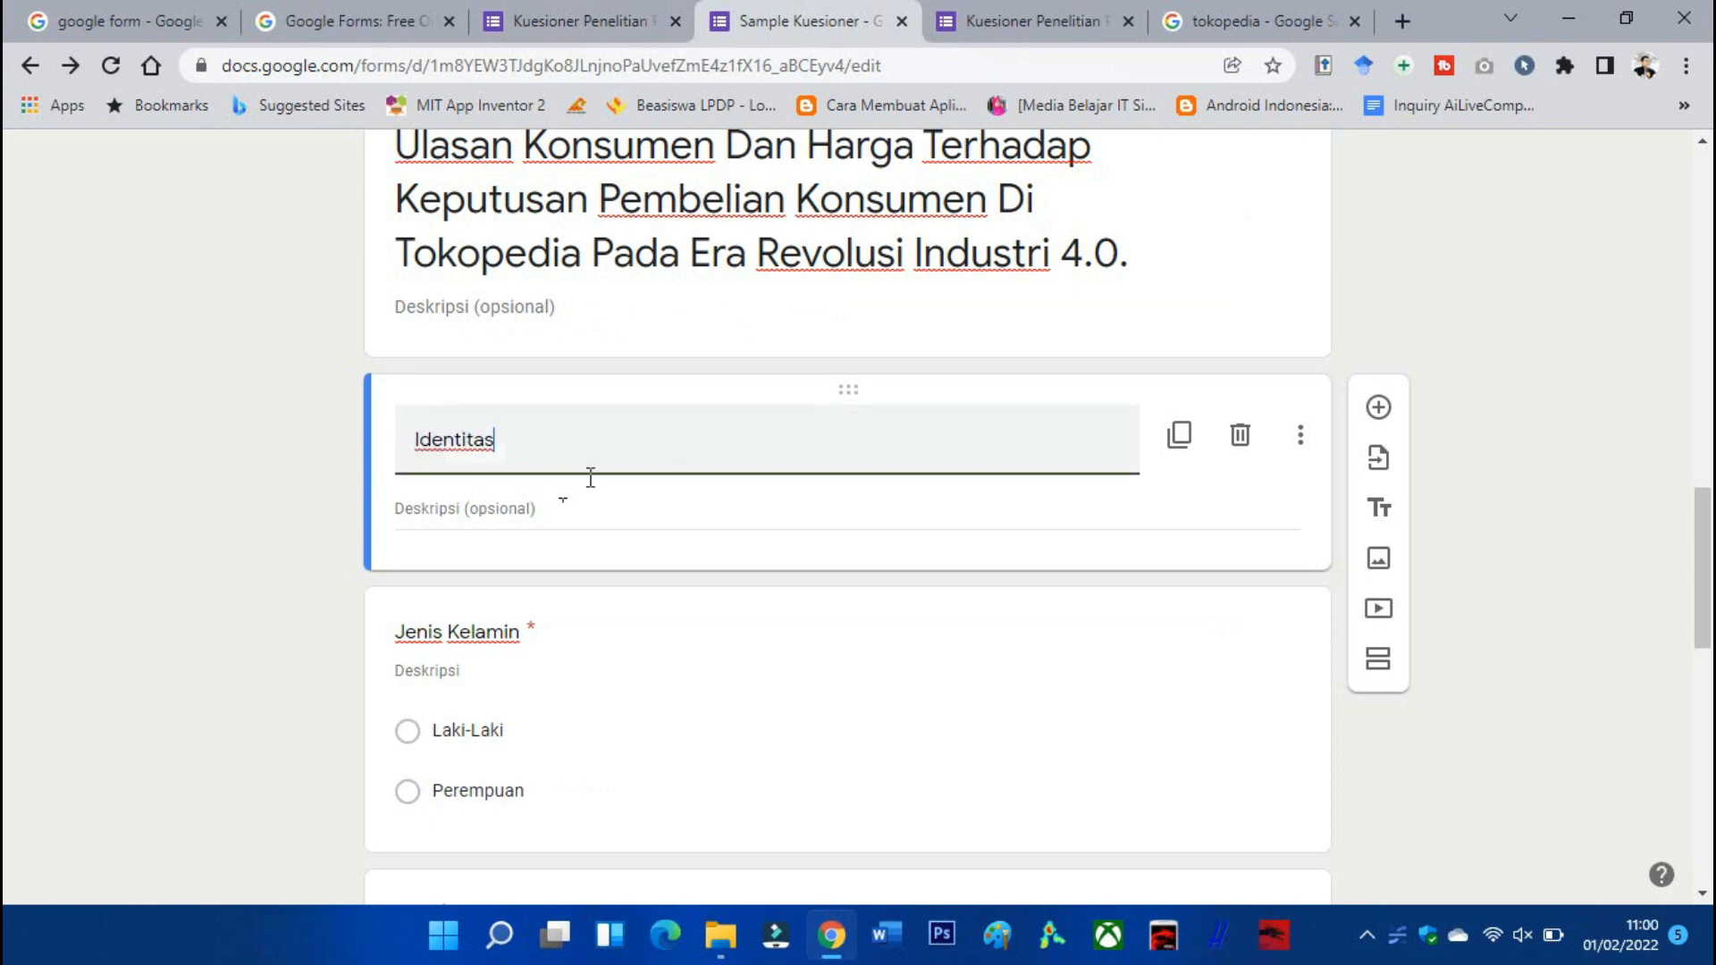
left_click(577, 508)
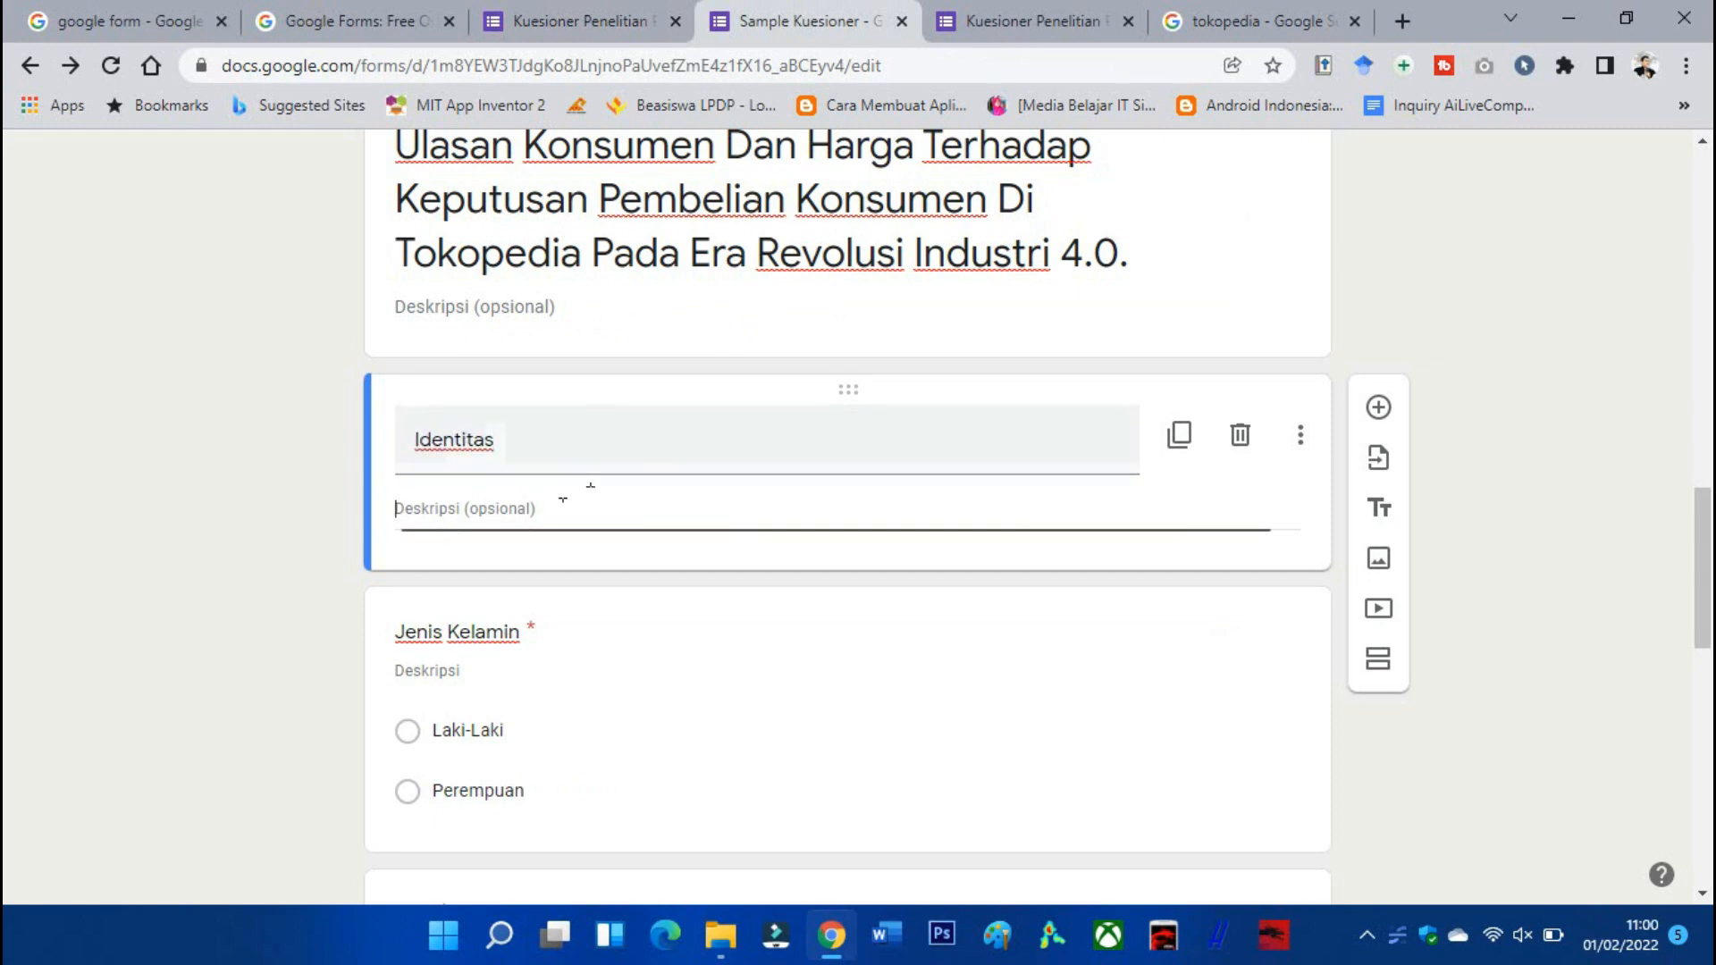
key("ctrl+v")
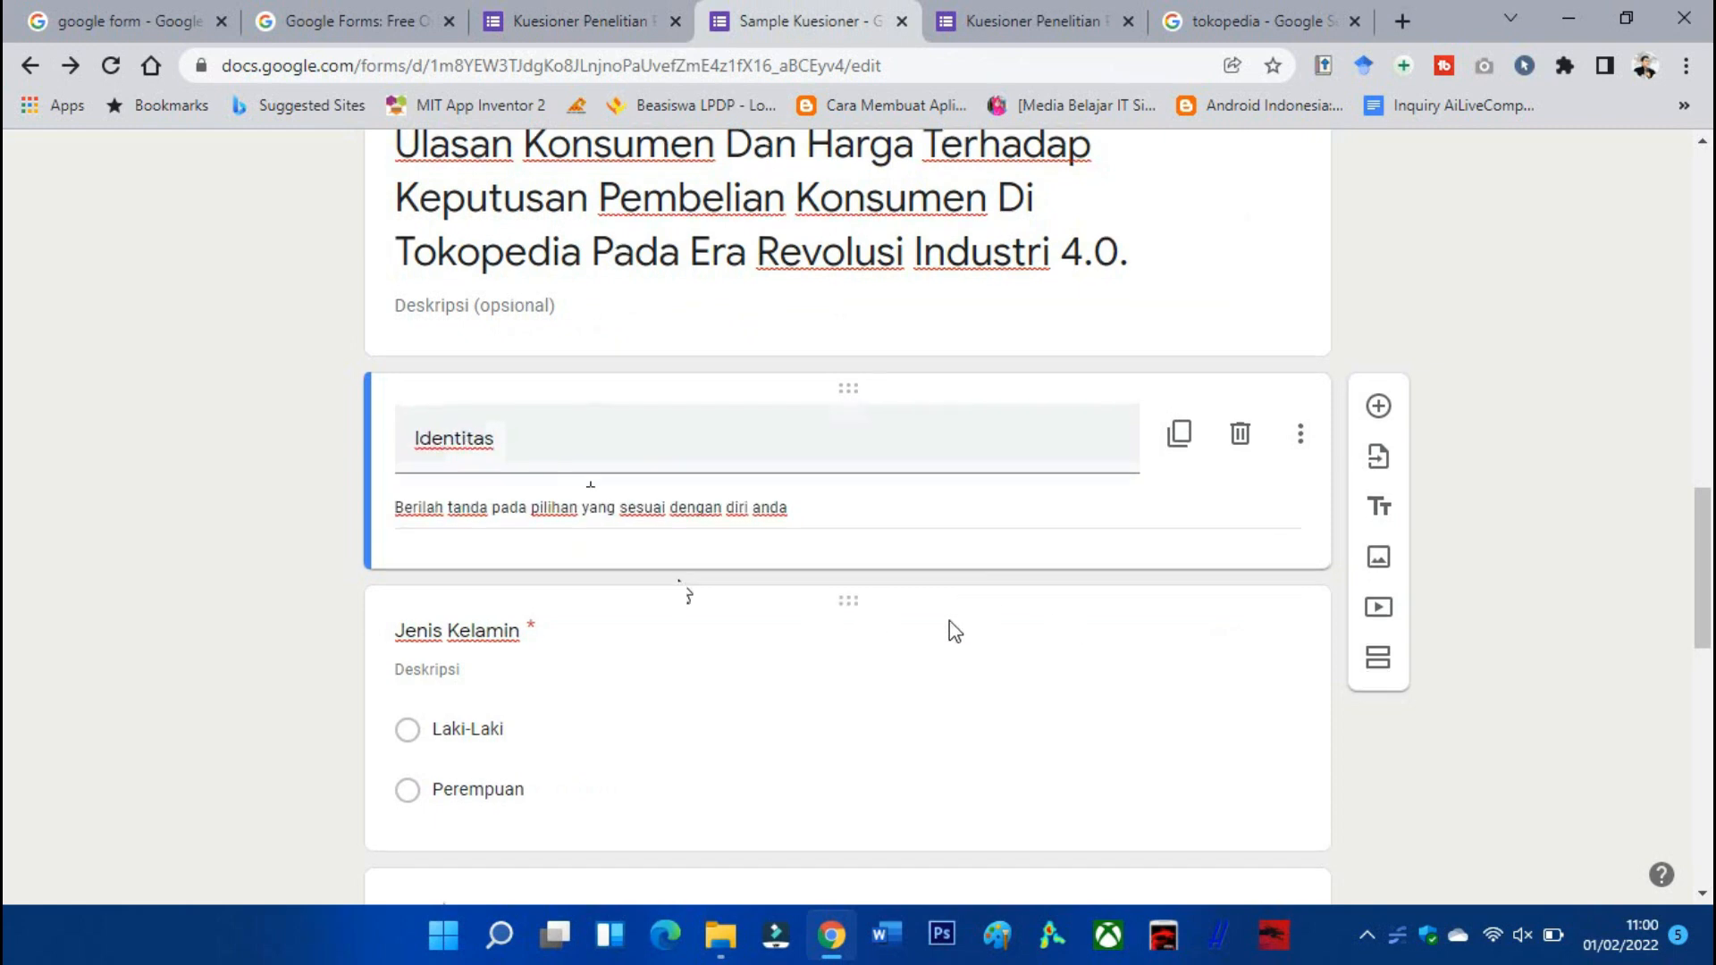
scroll(950, 626, "down", 11)
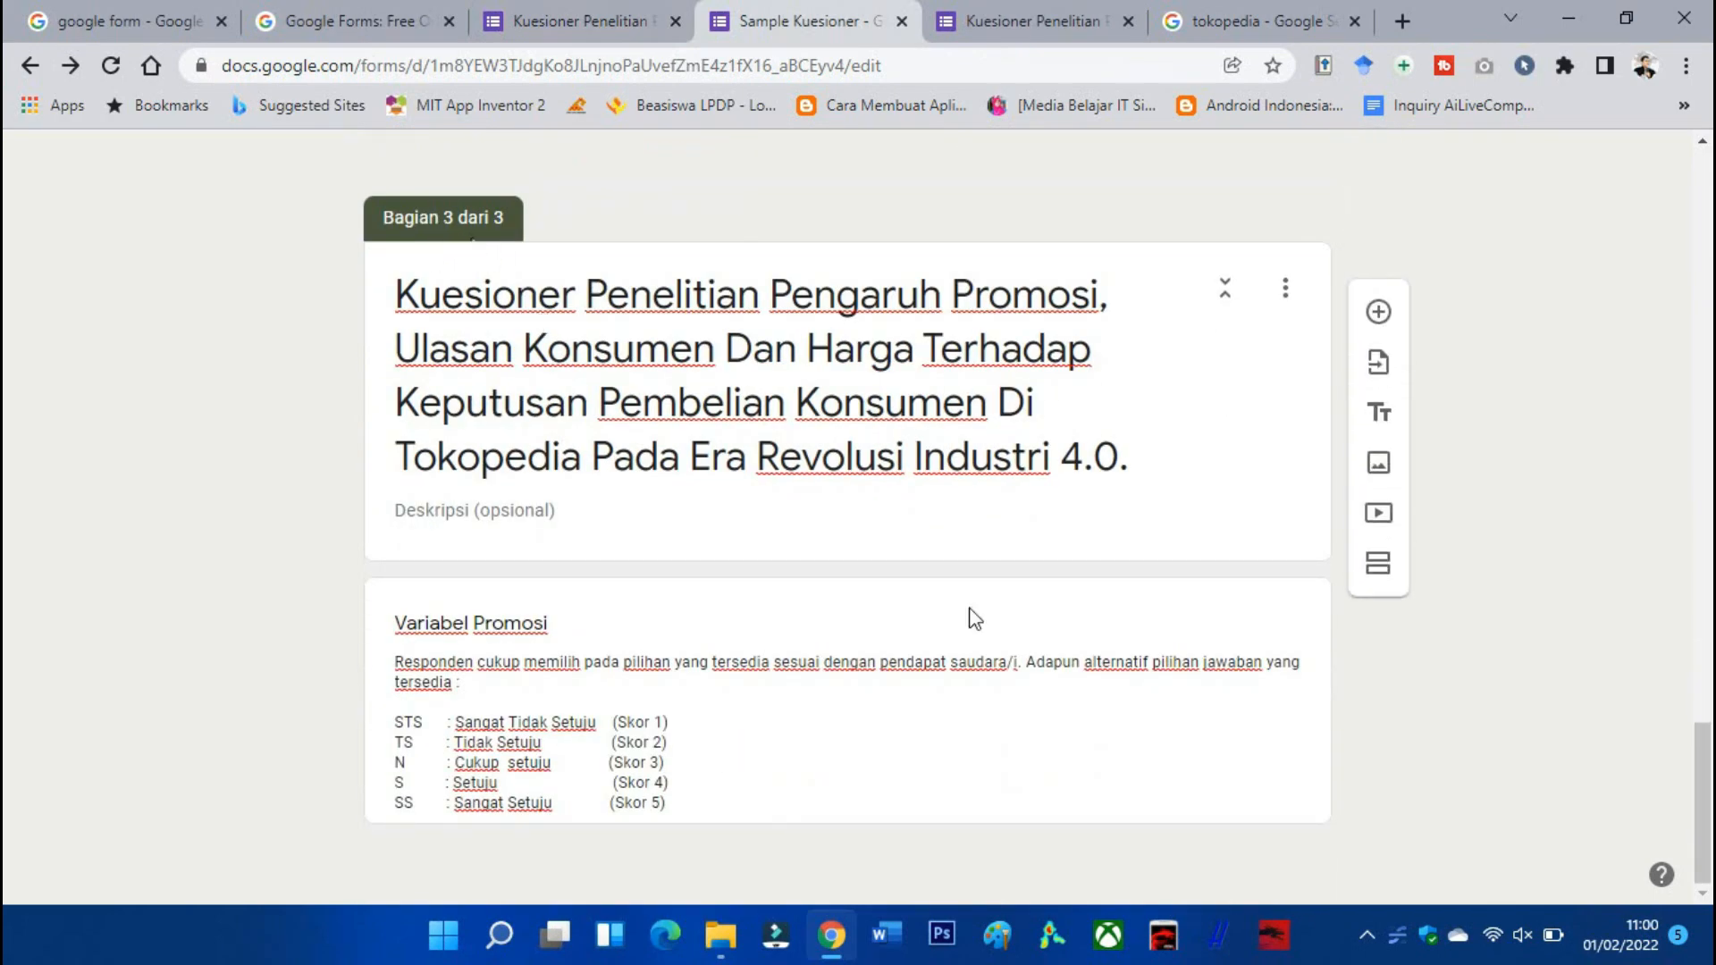
Add a question below Variabel Promosi containing question 1's statement copied from the reference questionnaire.
left_click(851, 784)
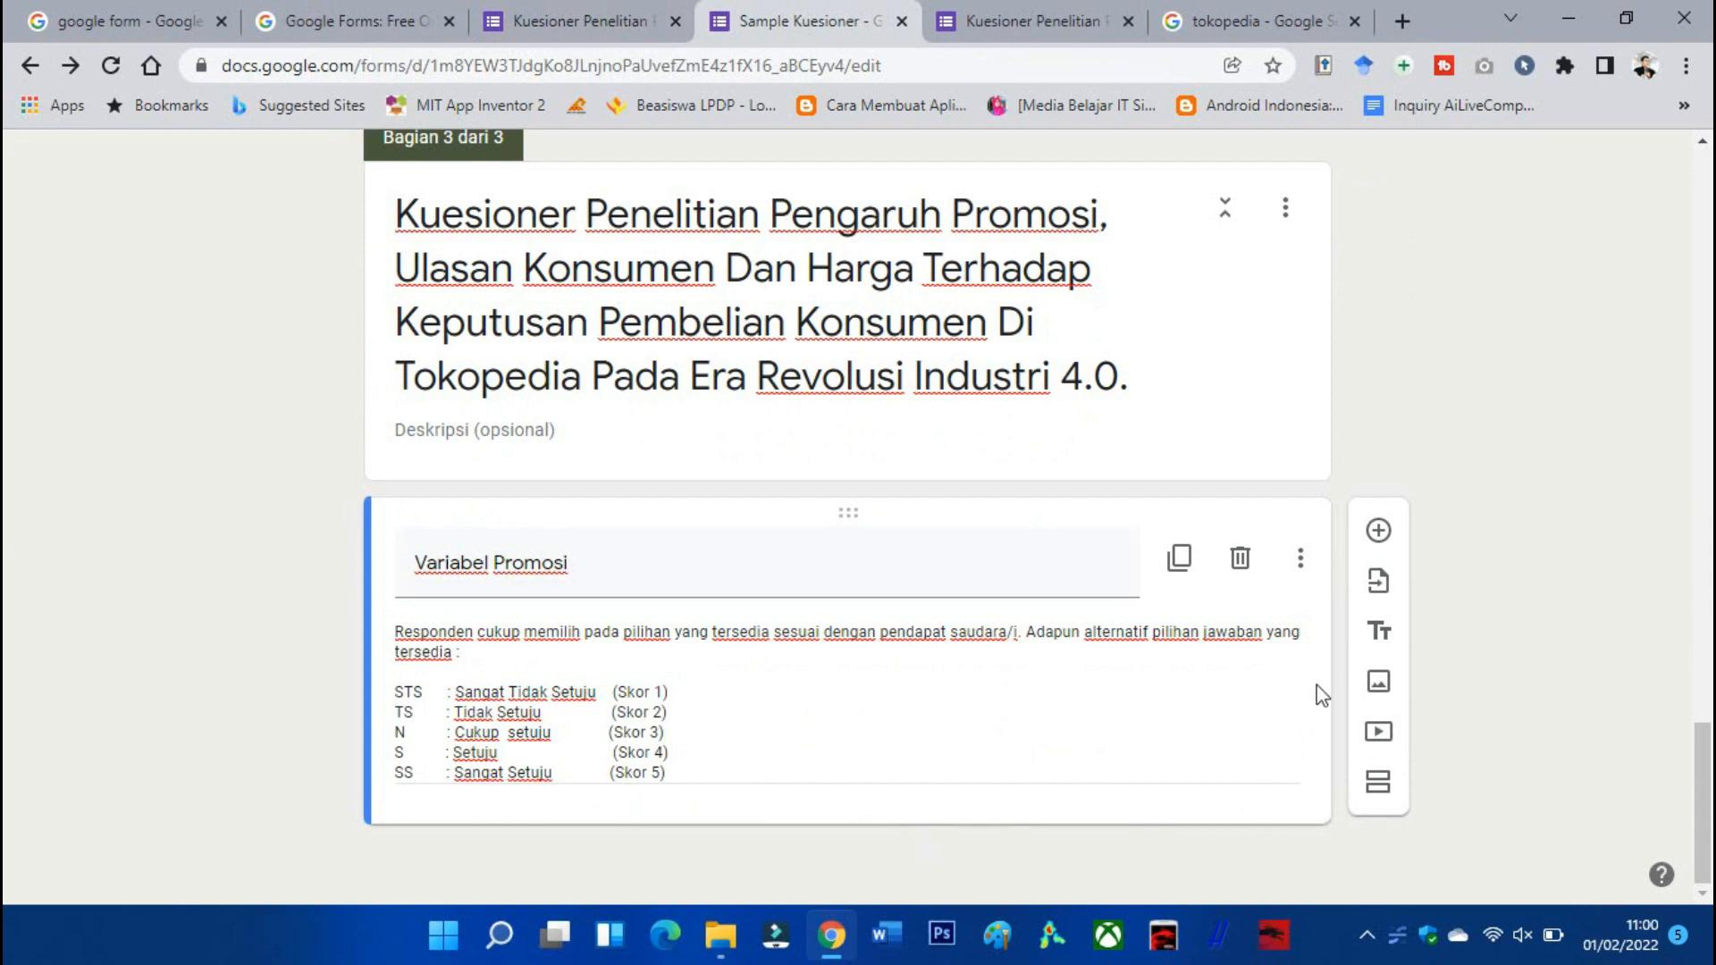
left_click(1374, 547)
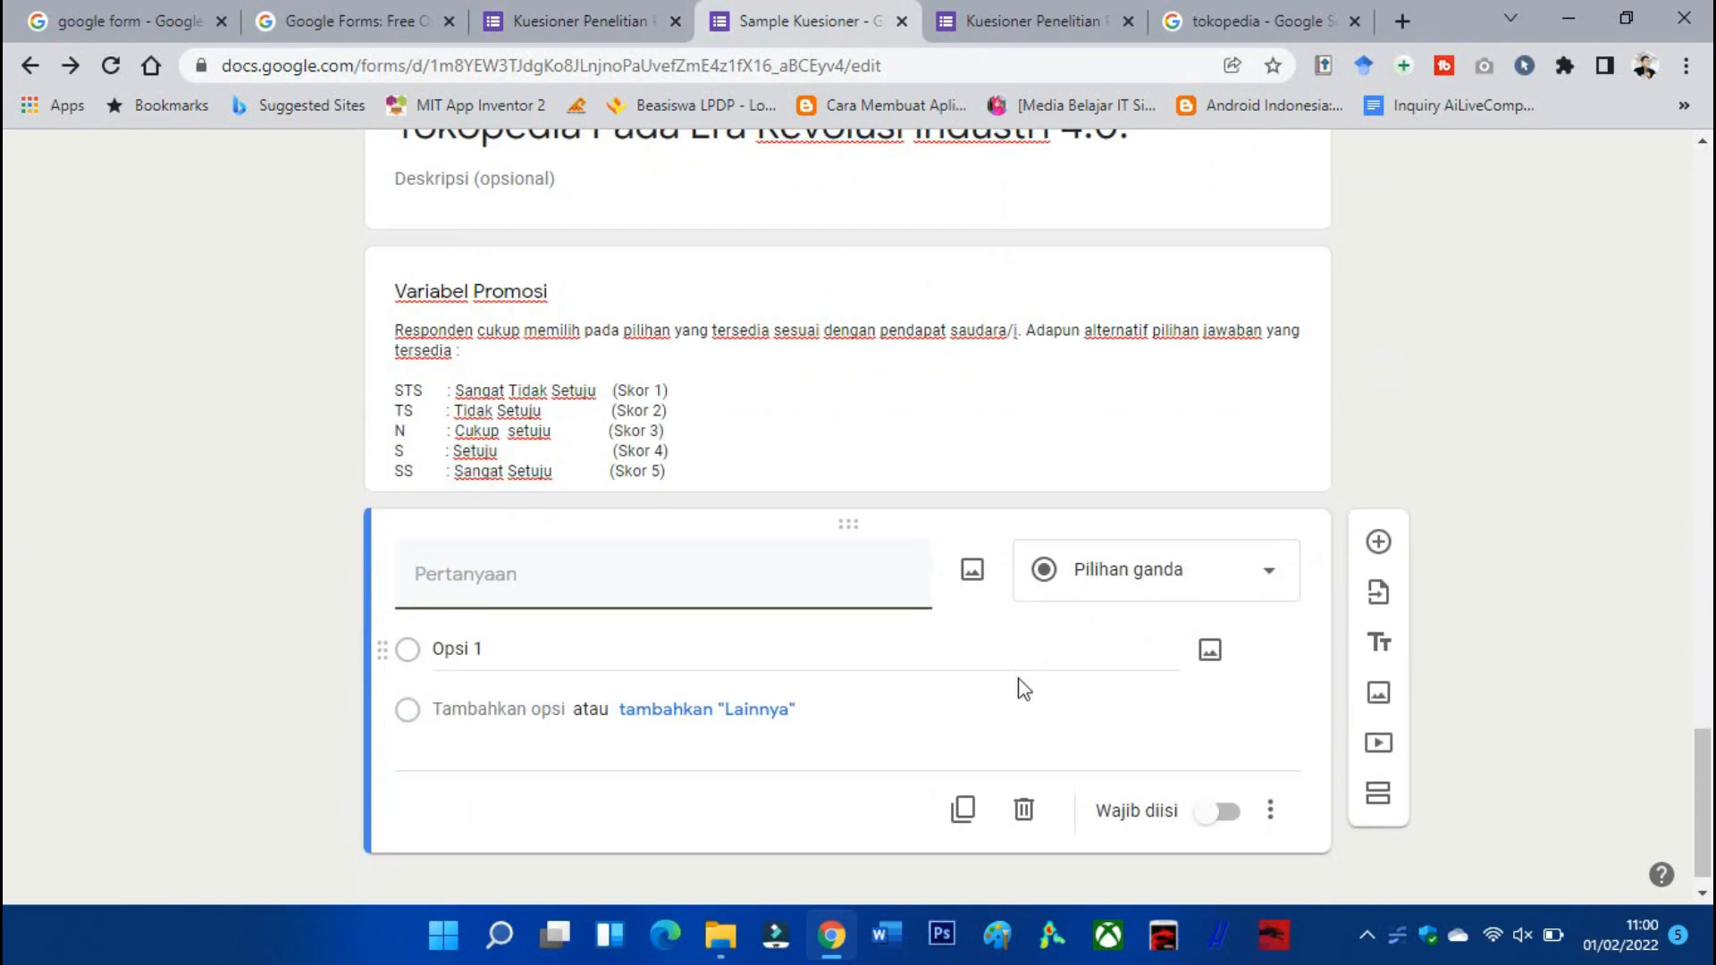
left_click(581, 21)
scroll(724, 501, "down", 15)
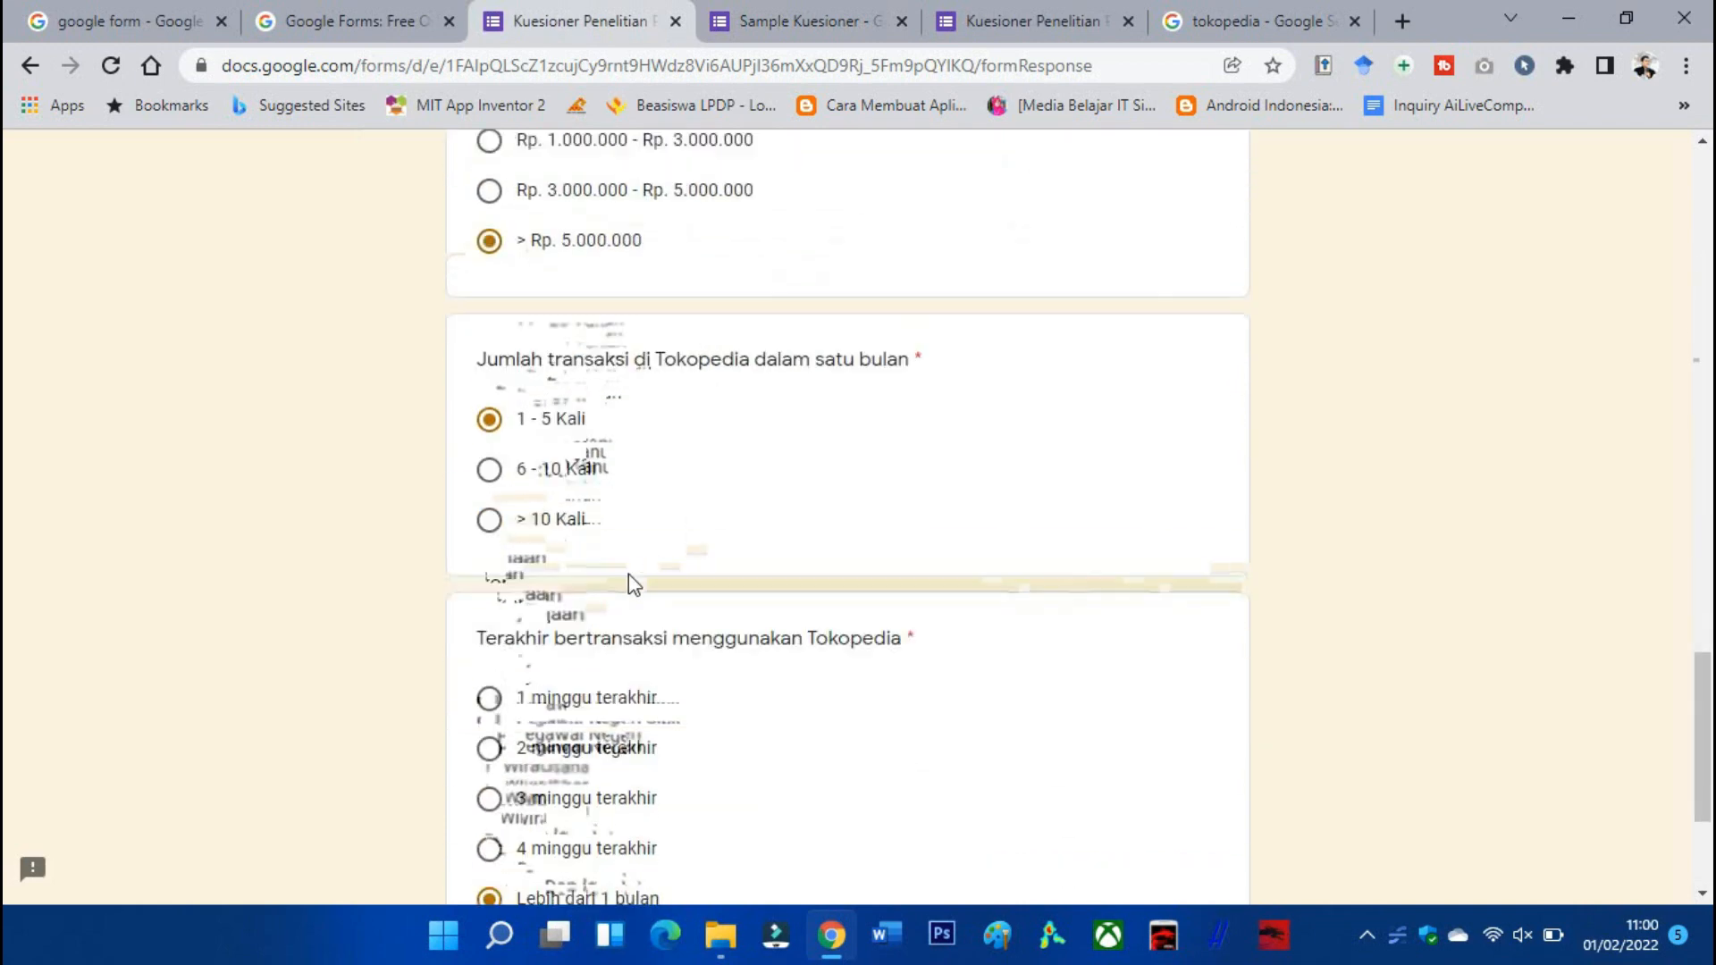
left_click(689, 724)
scroll(695, 743, "down", 9)
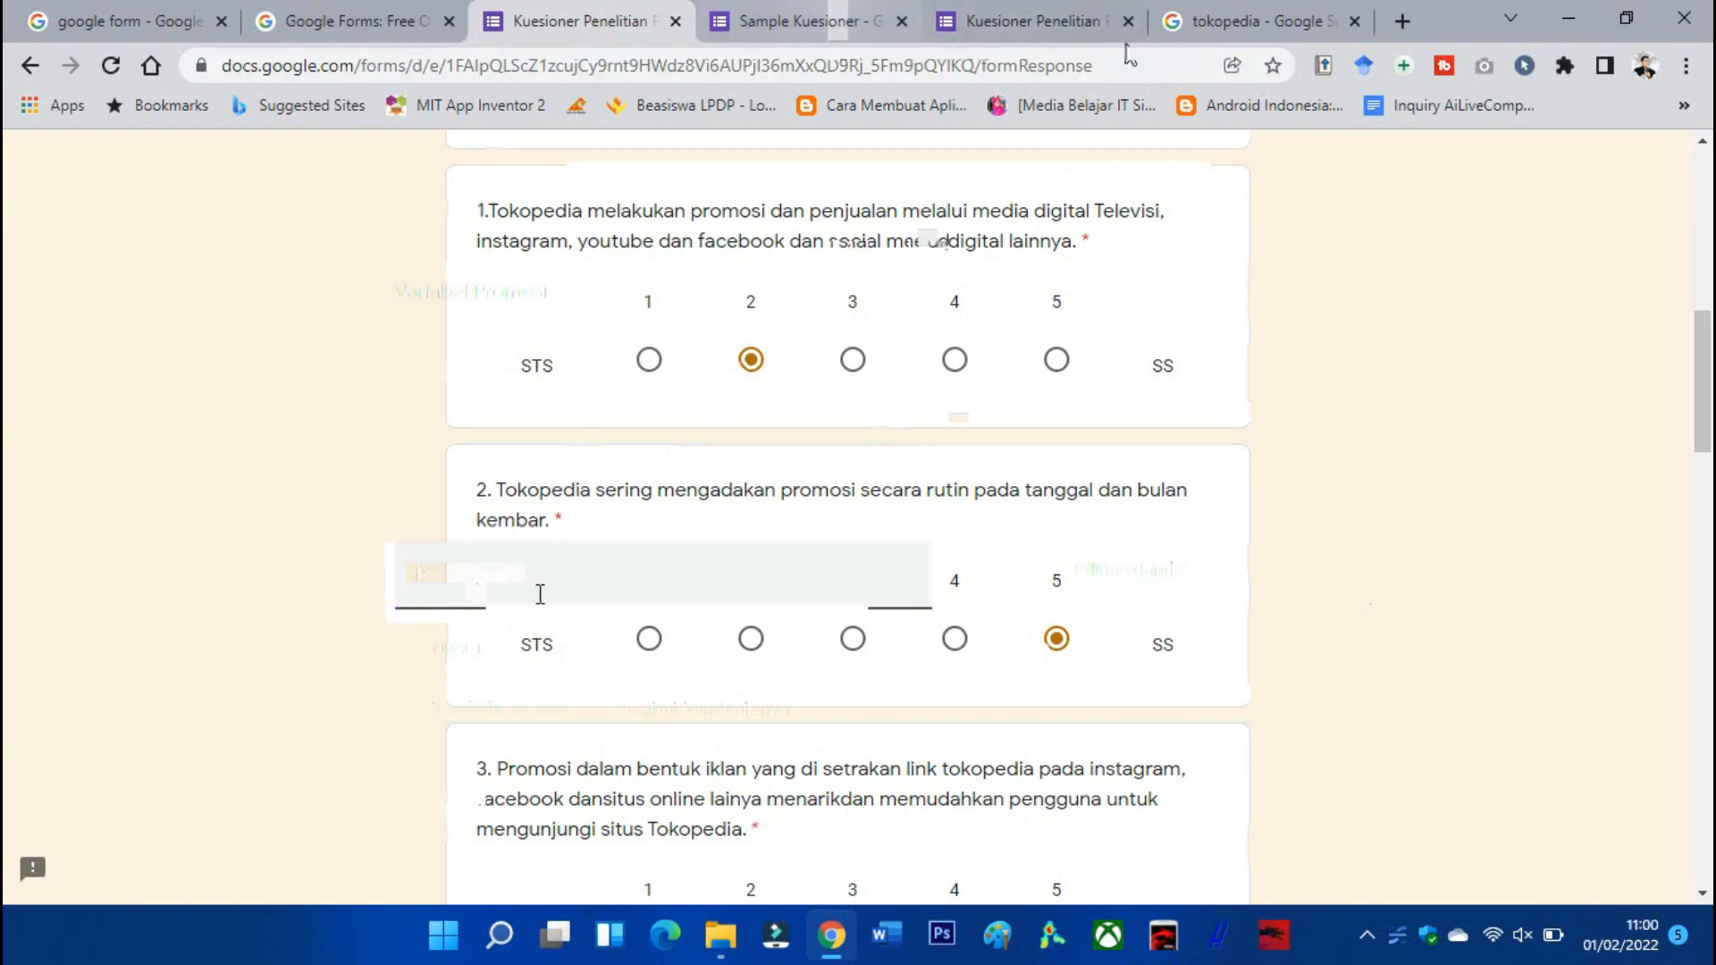
scroll(699, 411, "up", 2)
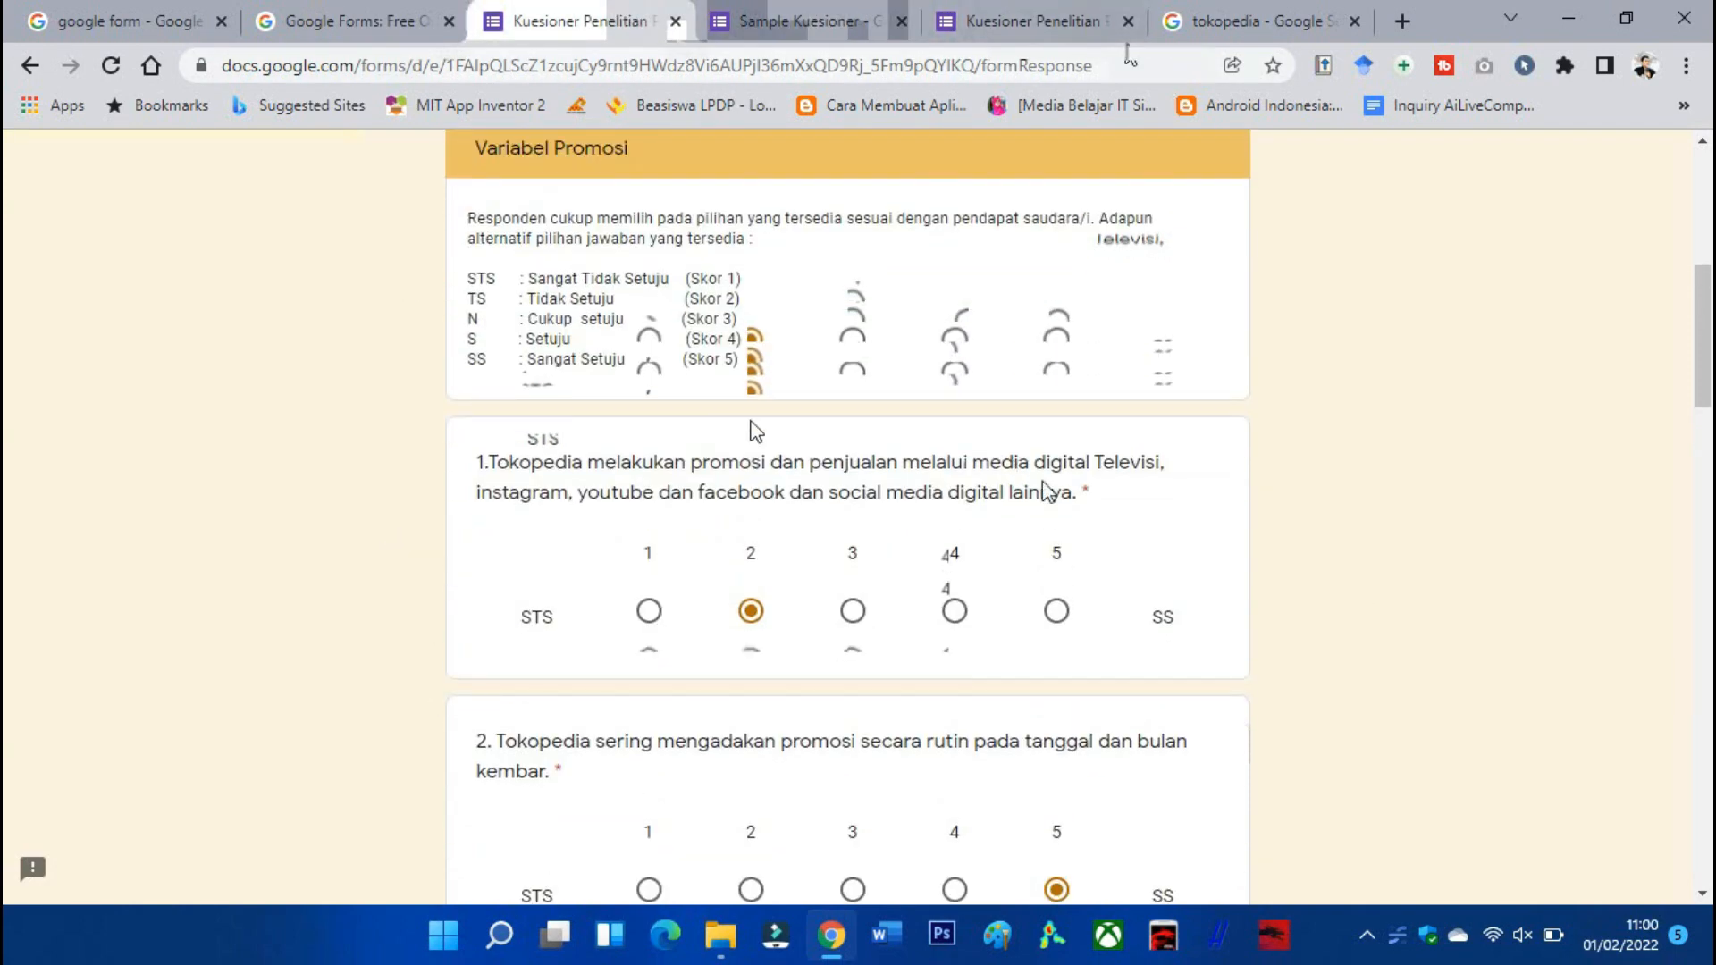
mouse_move(1084, 494)
left_mouse_down()
mouse_move(480, 462)
mouse_move(900, 463)
mouse_move(1059, 494)
left_mouse_up()
left_click(484, 462)
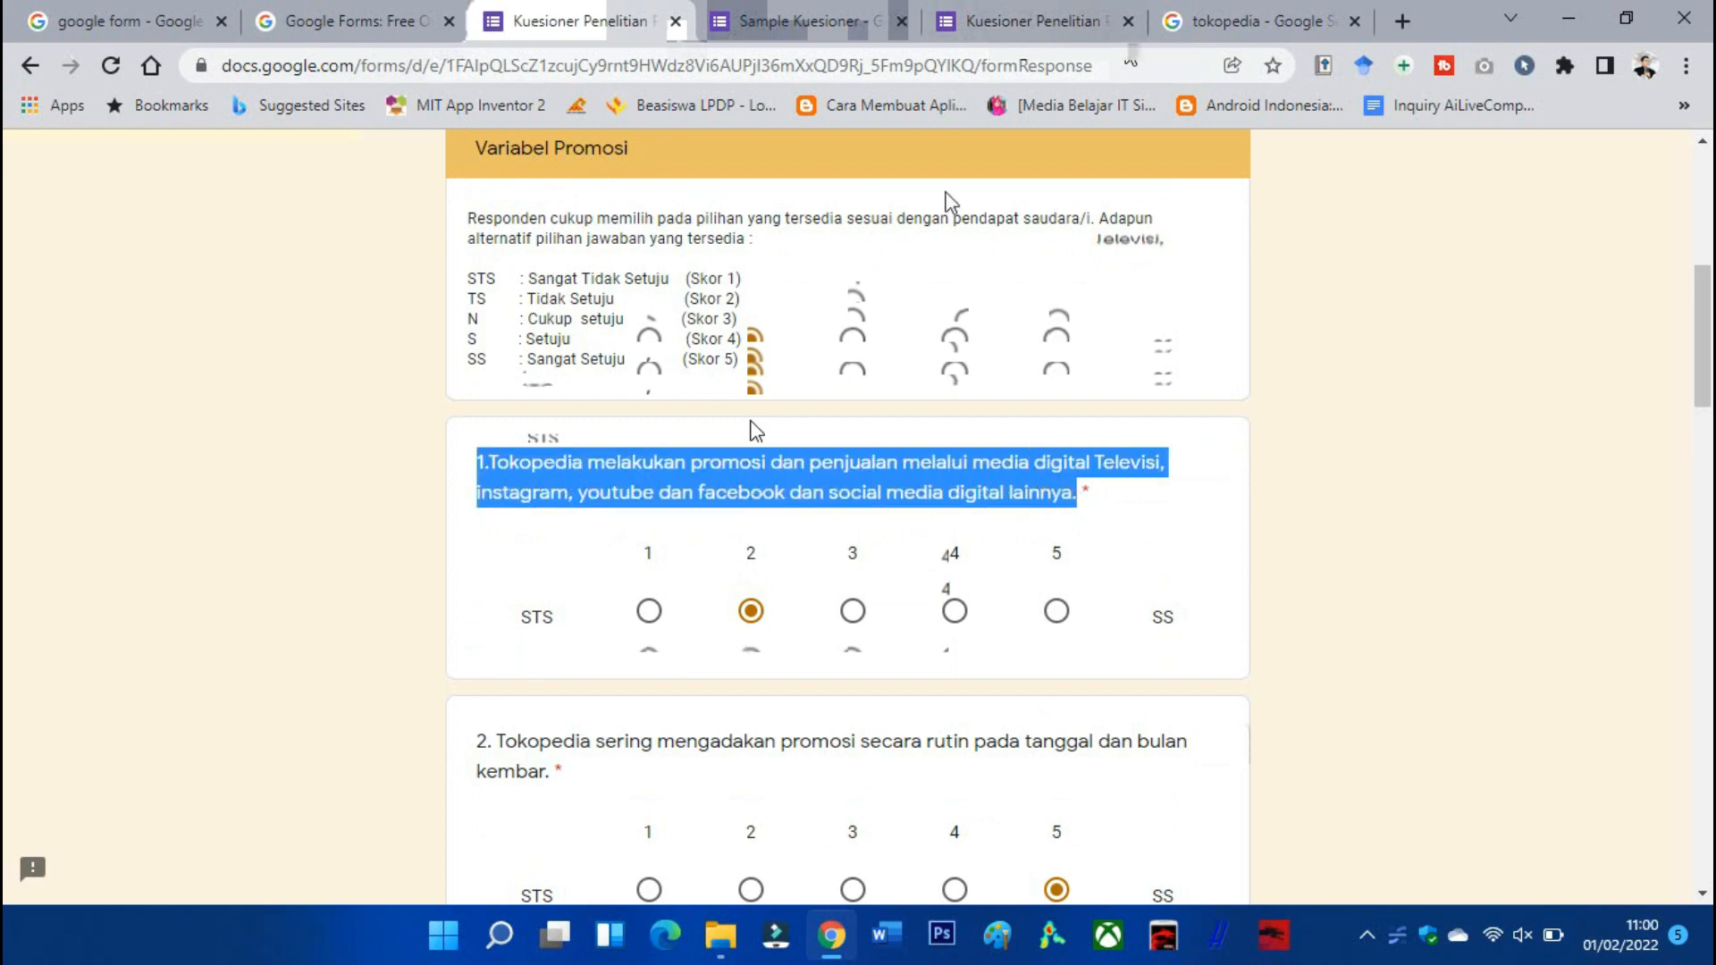
left_click(804, 18)
type("1.Tokopedia melakukan promosi dan penjualan melalui media digital Televisi, instagram, youtube dan facebook dan social media digital lainnya.")
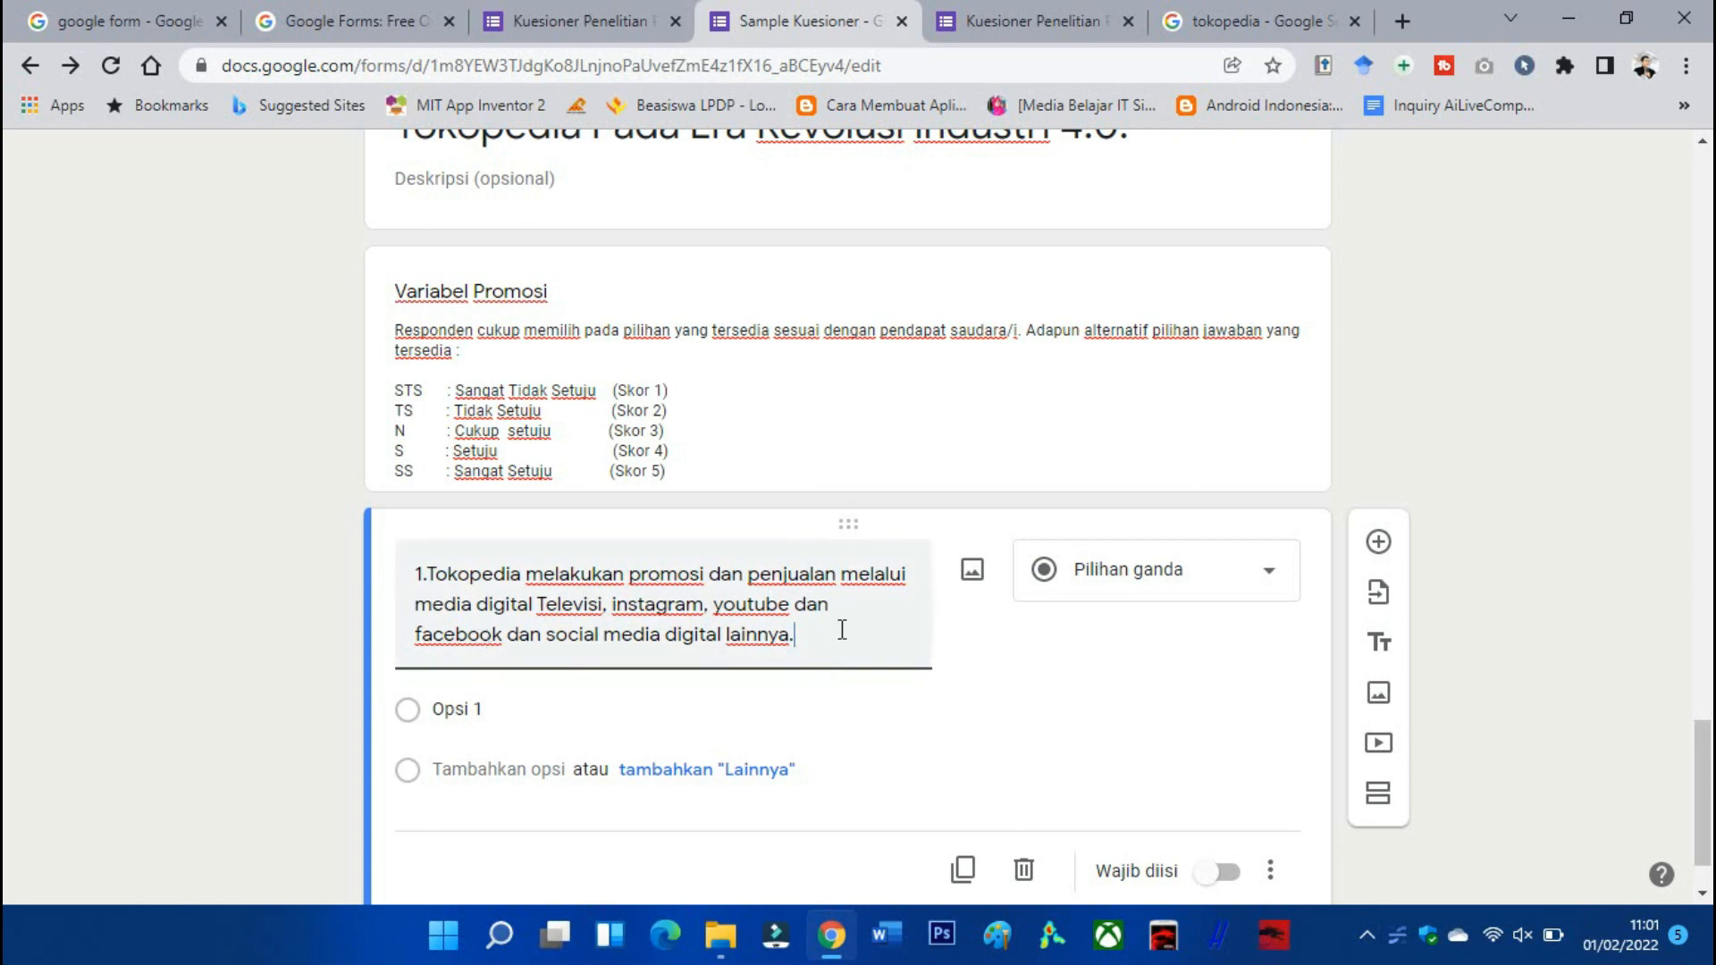
Change the question to a linear scale running from 1 to 5.
left_click(1157, 613)
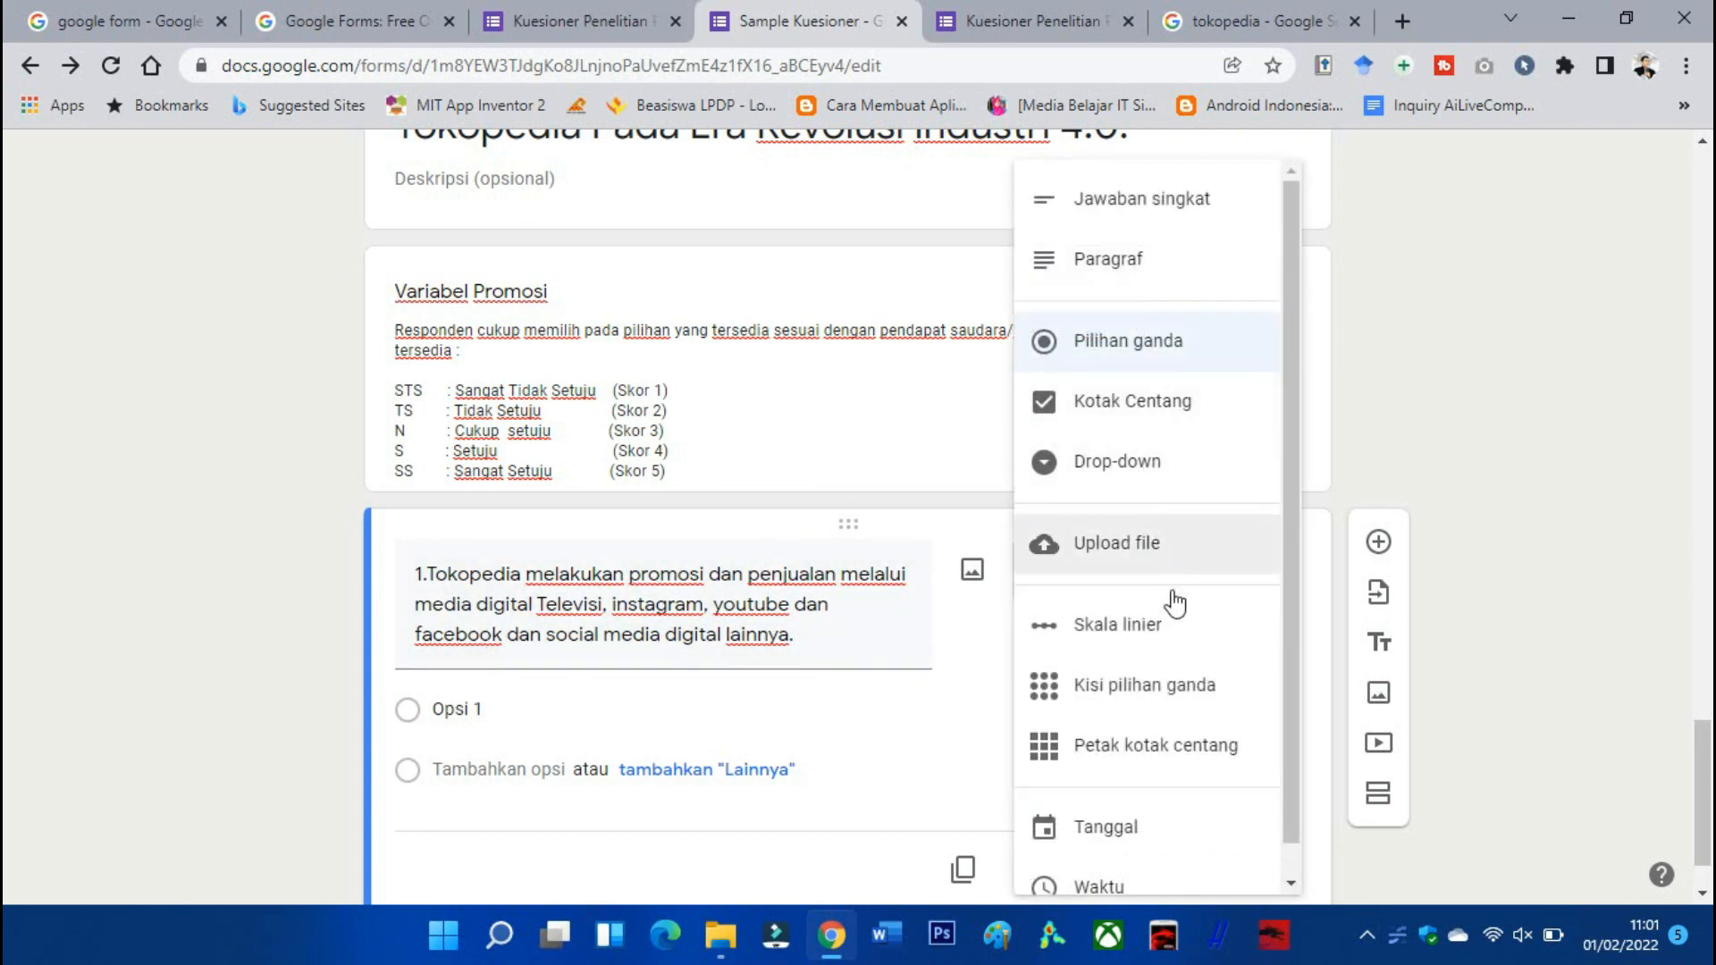
left_click(1168, 644)
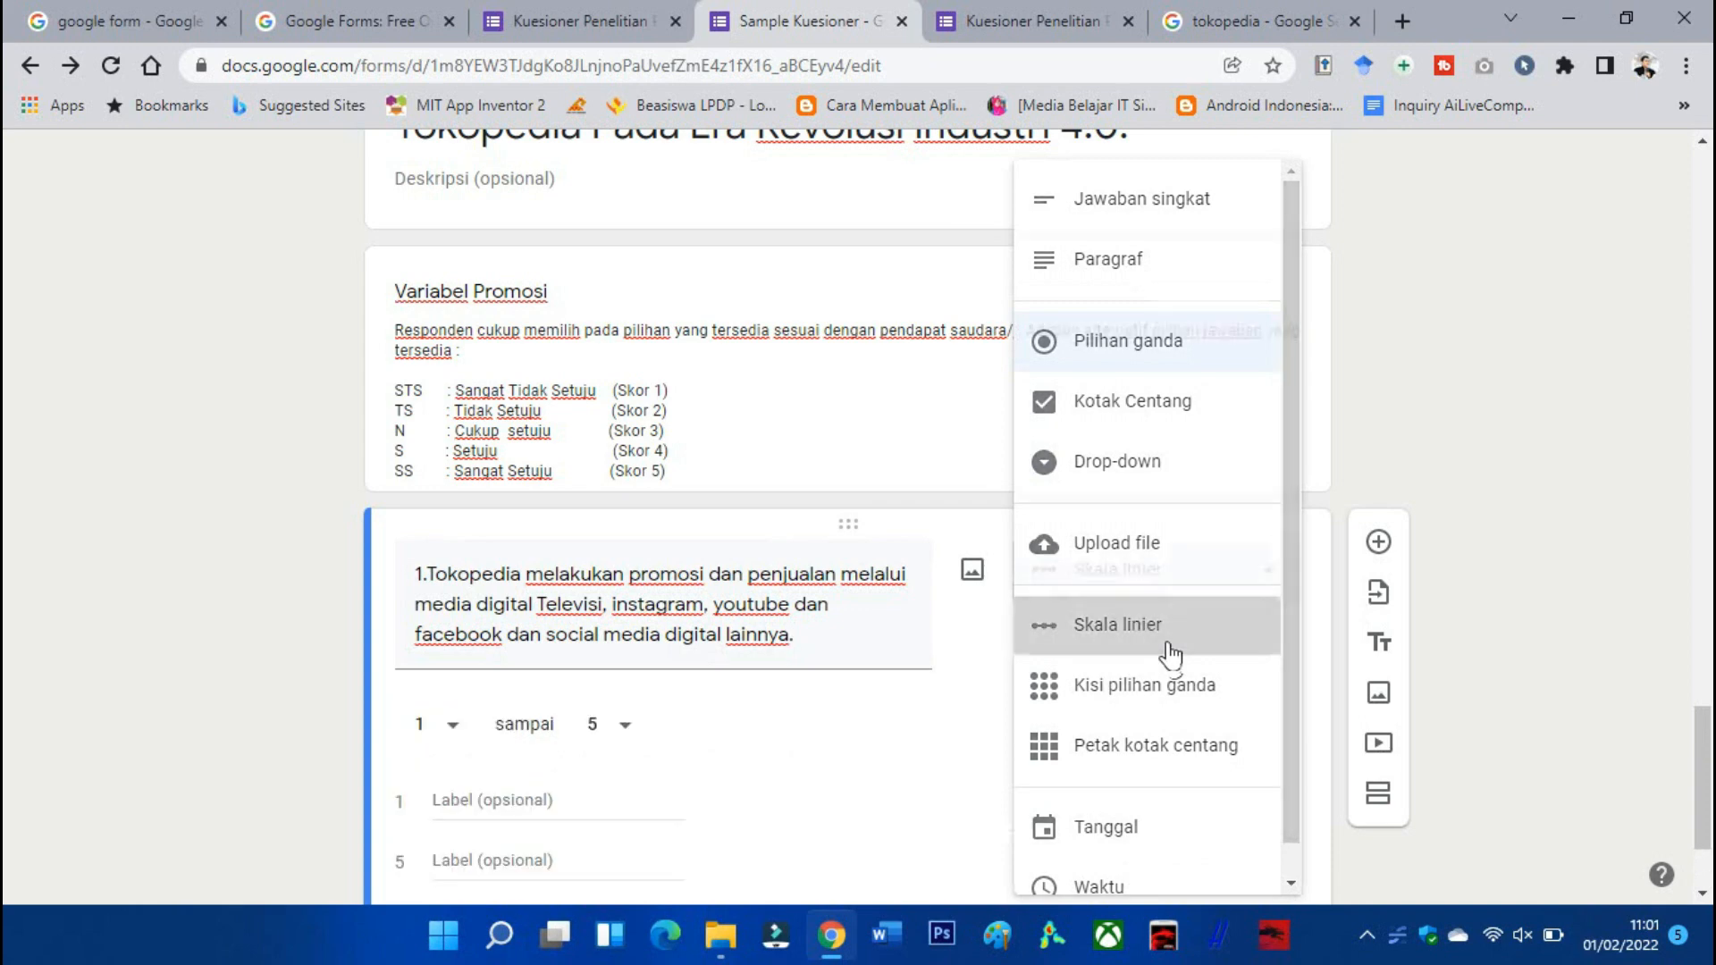
left_click(628, 740)
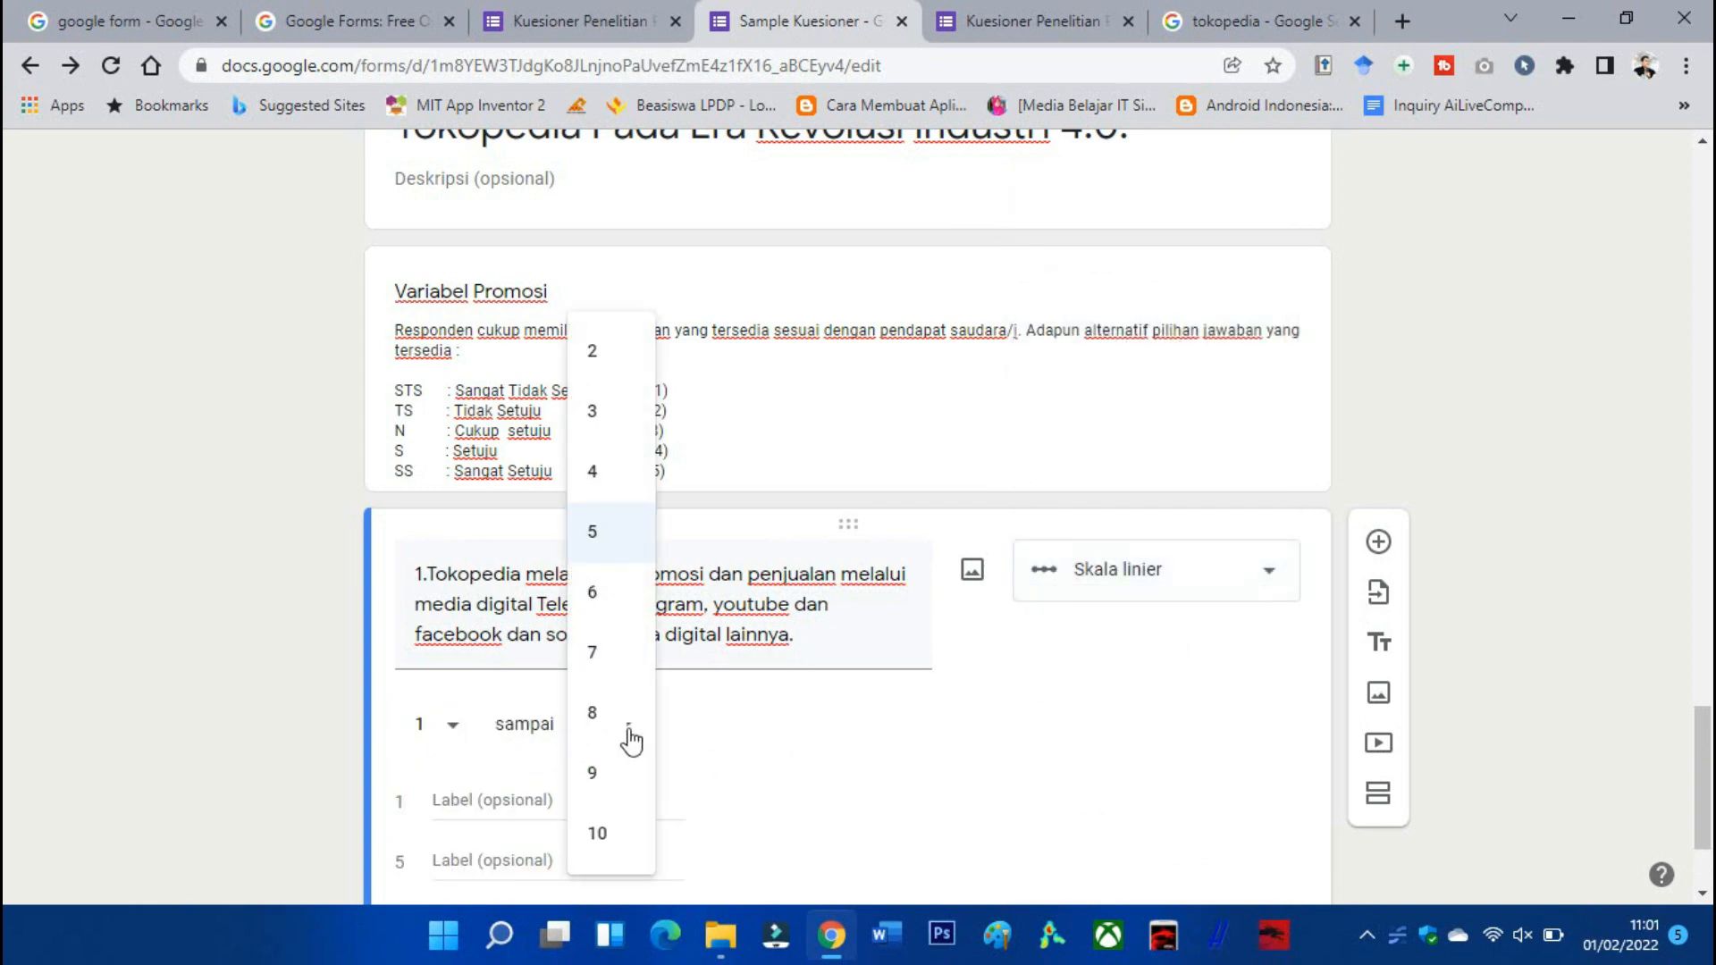
left_click(774, 744)
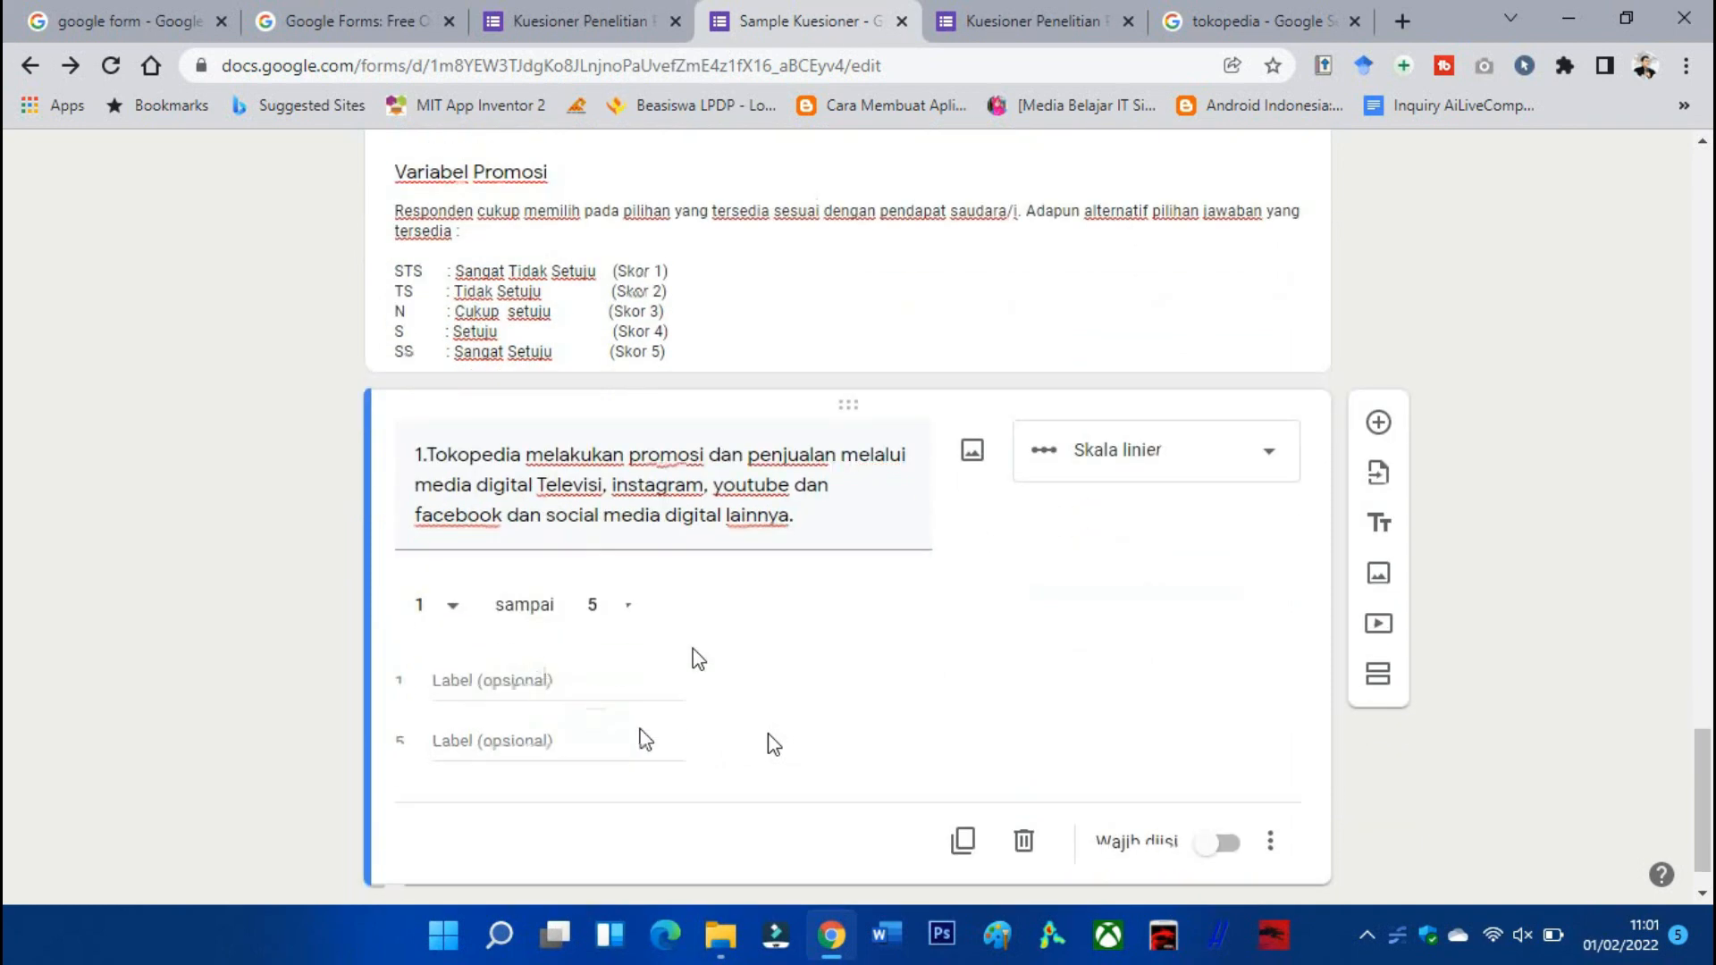
Label 1 'Sangat Tidak Setuju' and 5 'Sangat Setuju', and make the question required.
left_click(462, 677)
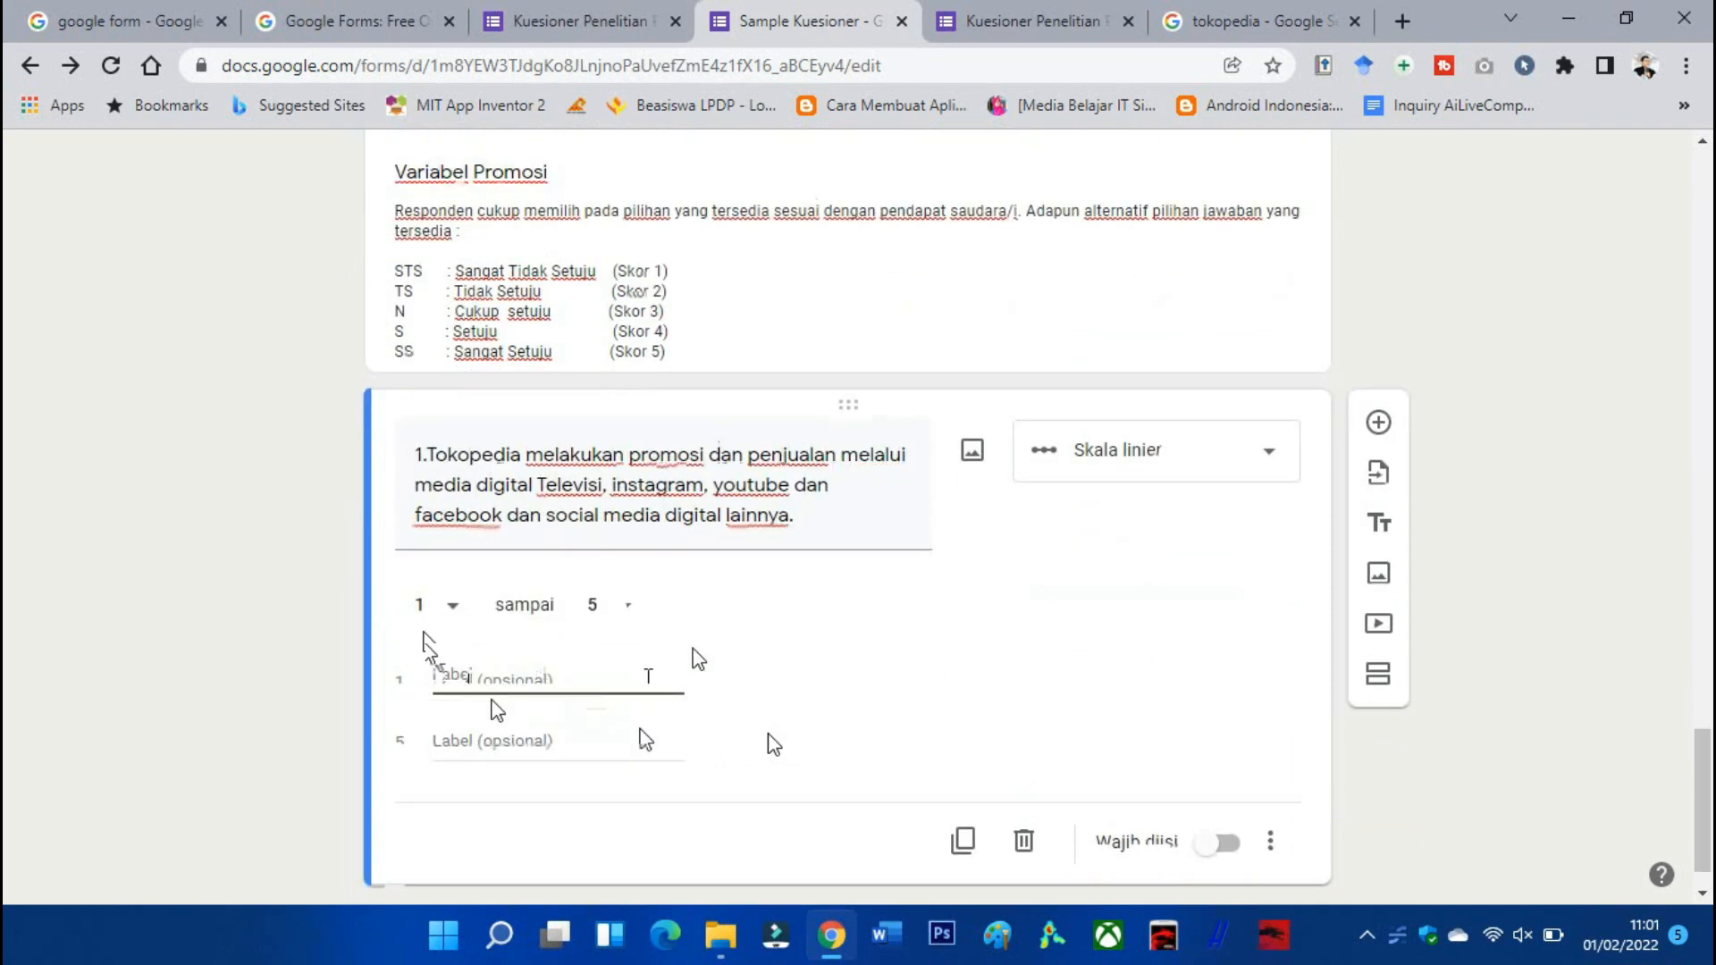
type("Sangat Tidak Setuju")
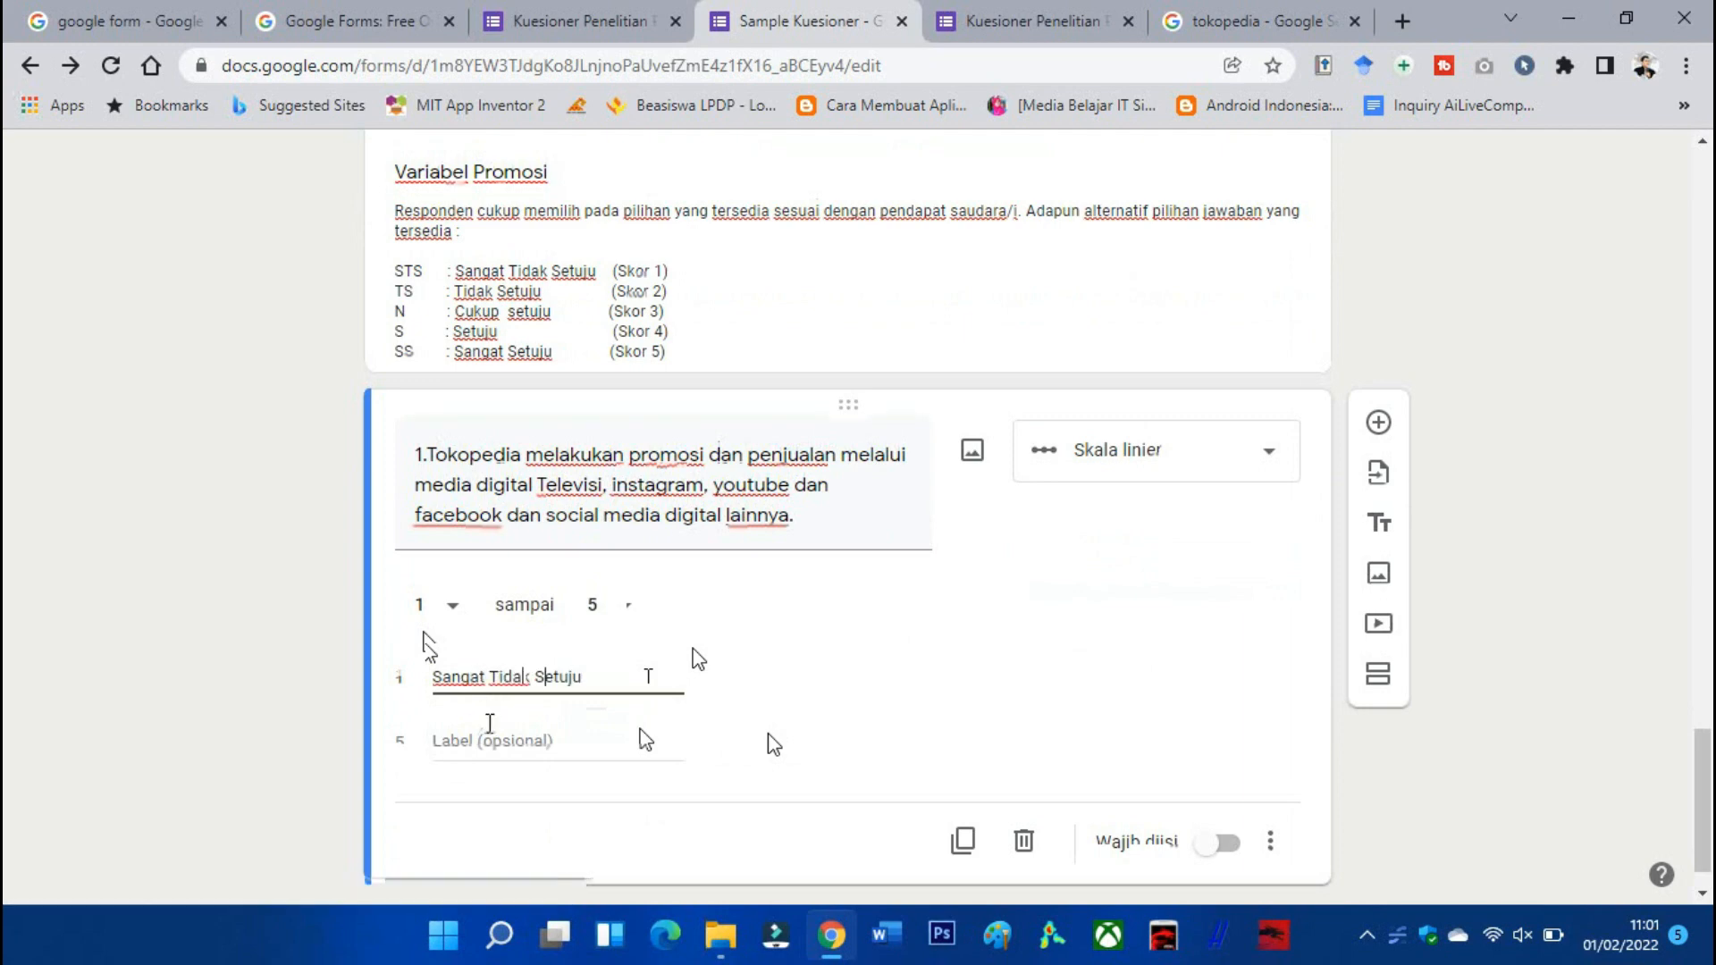
left_click(490, 724)
type("Sangat Setuju")
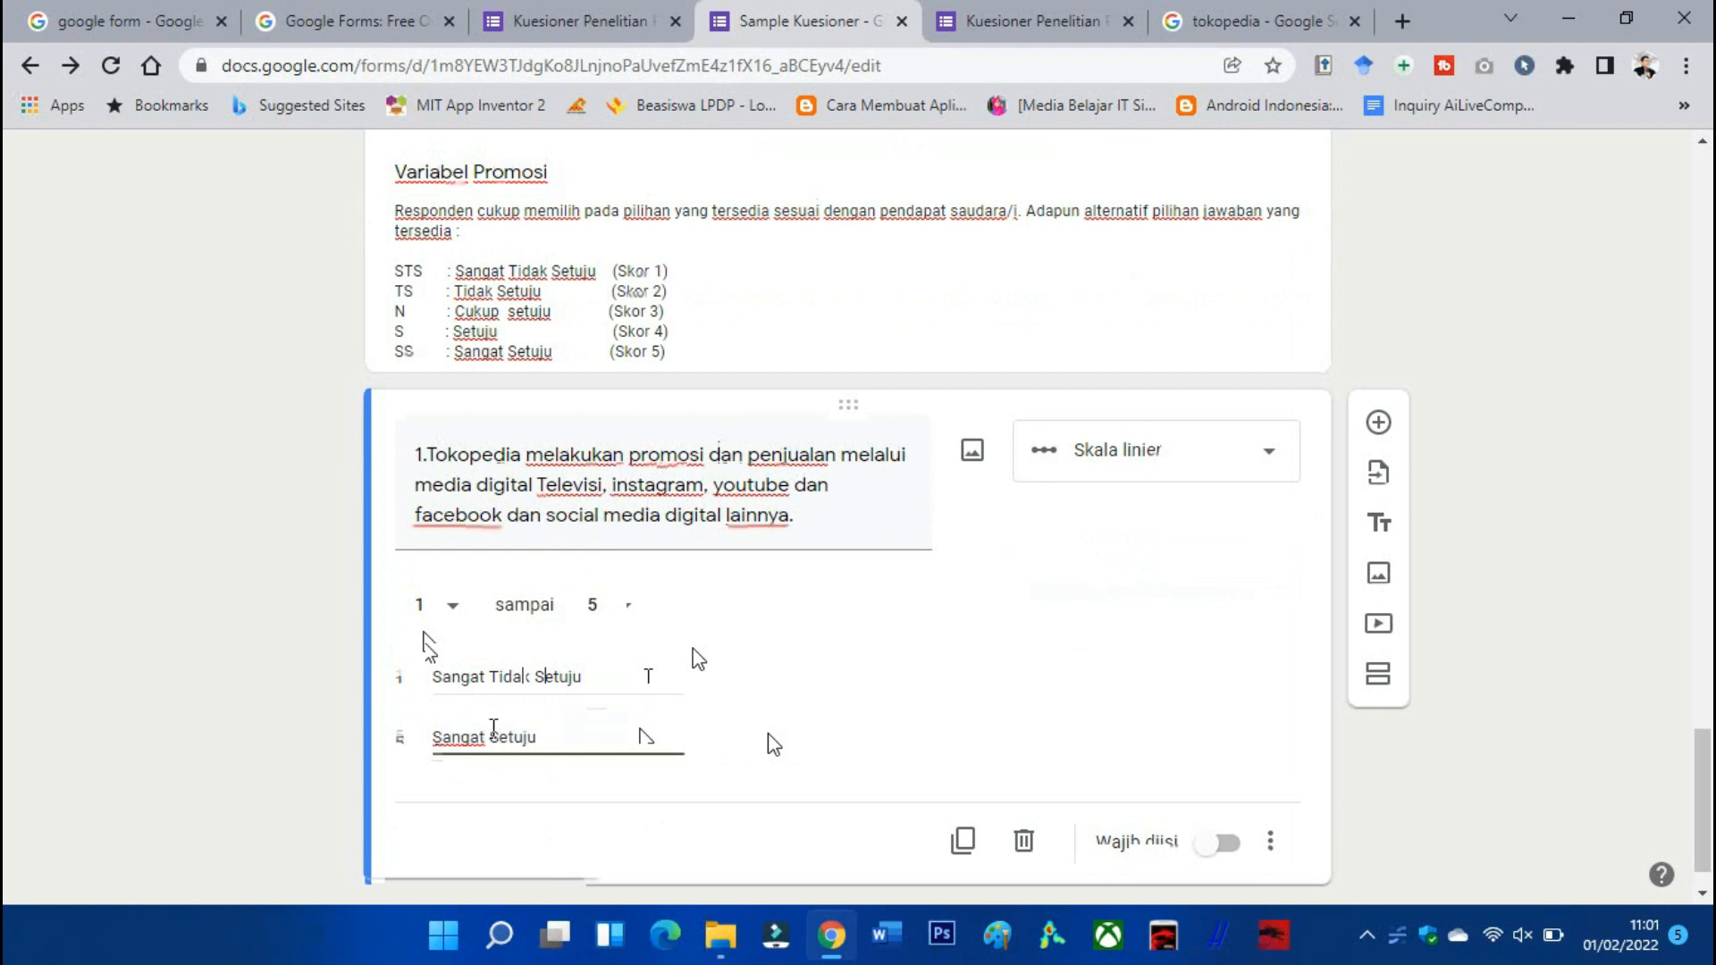
scroll(923, 742, "down", 1)
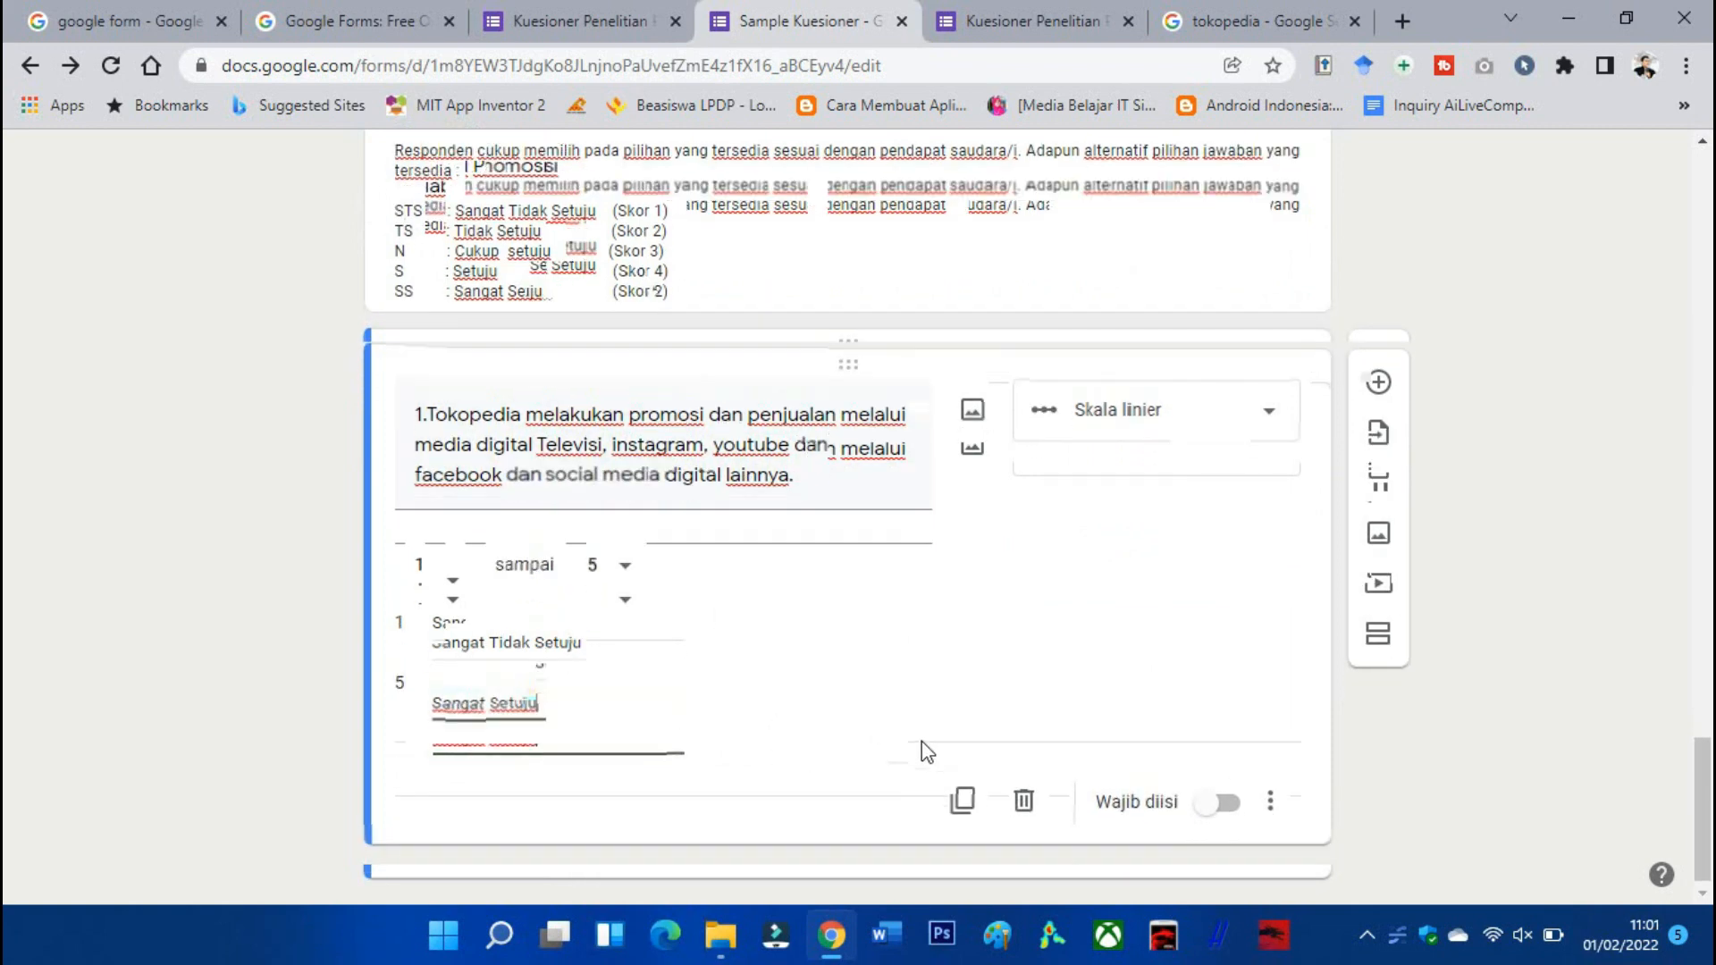
left_click(1220, 787)
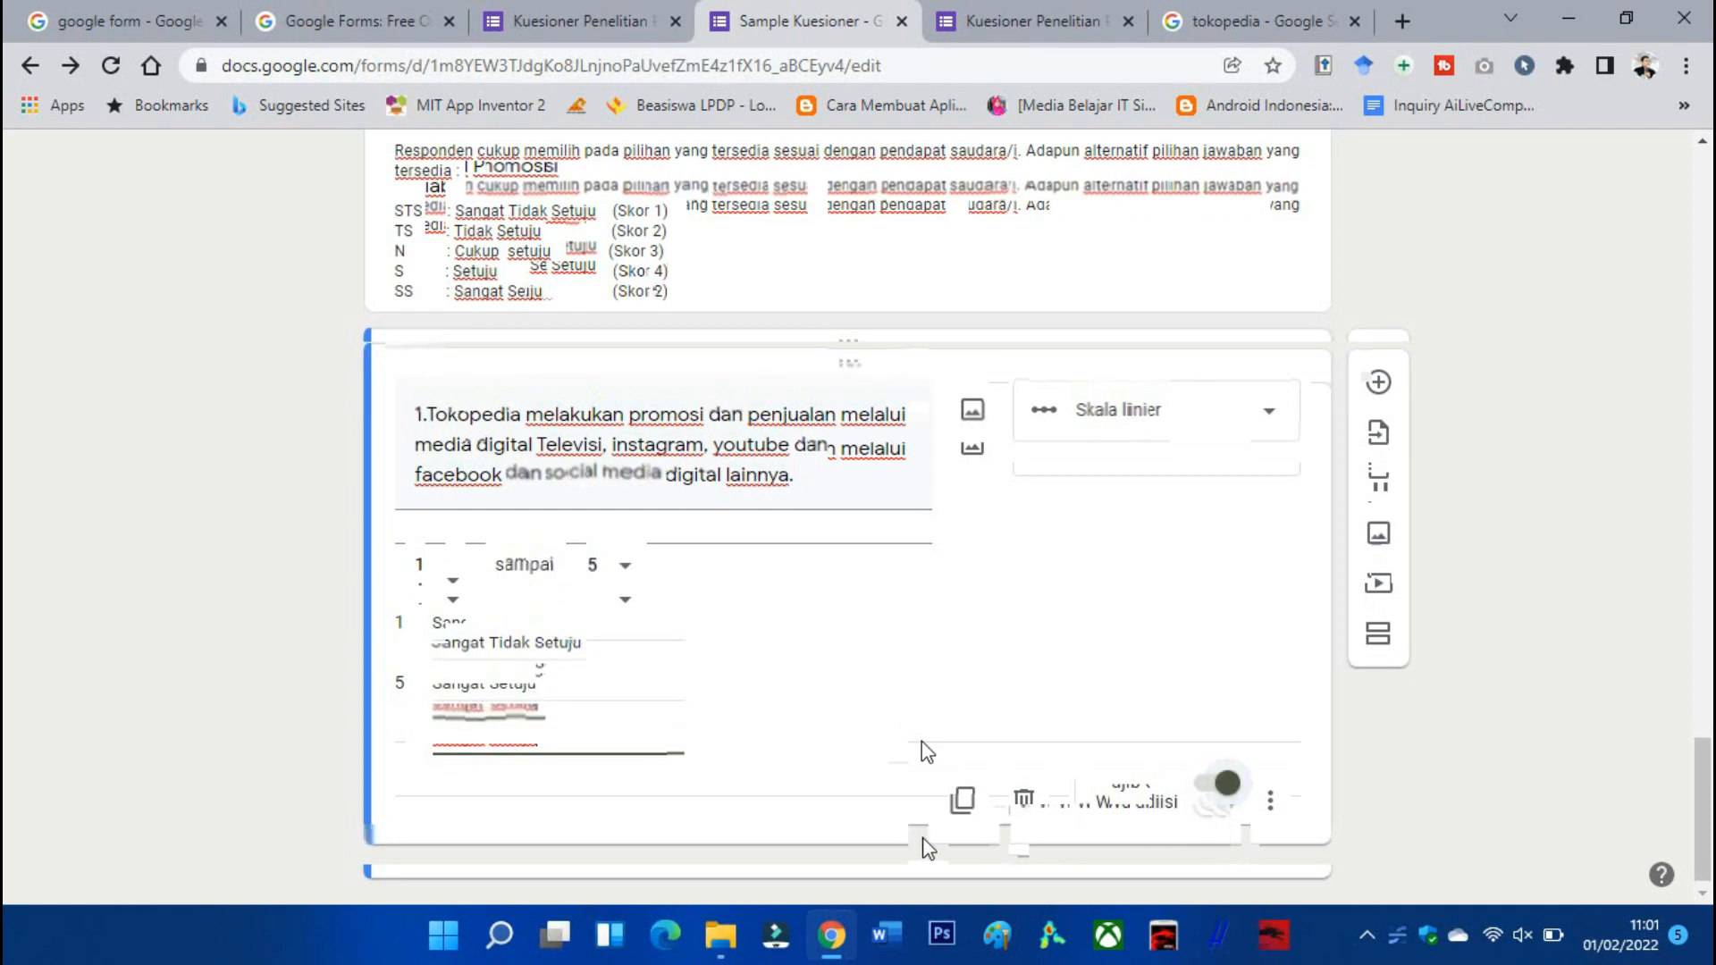
left_click(1275, 805)
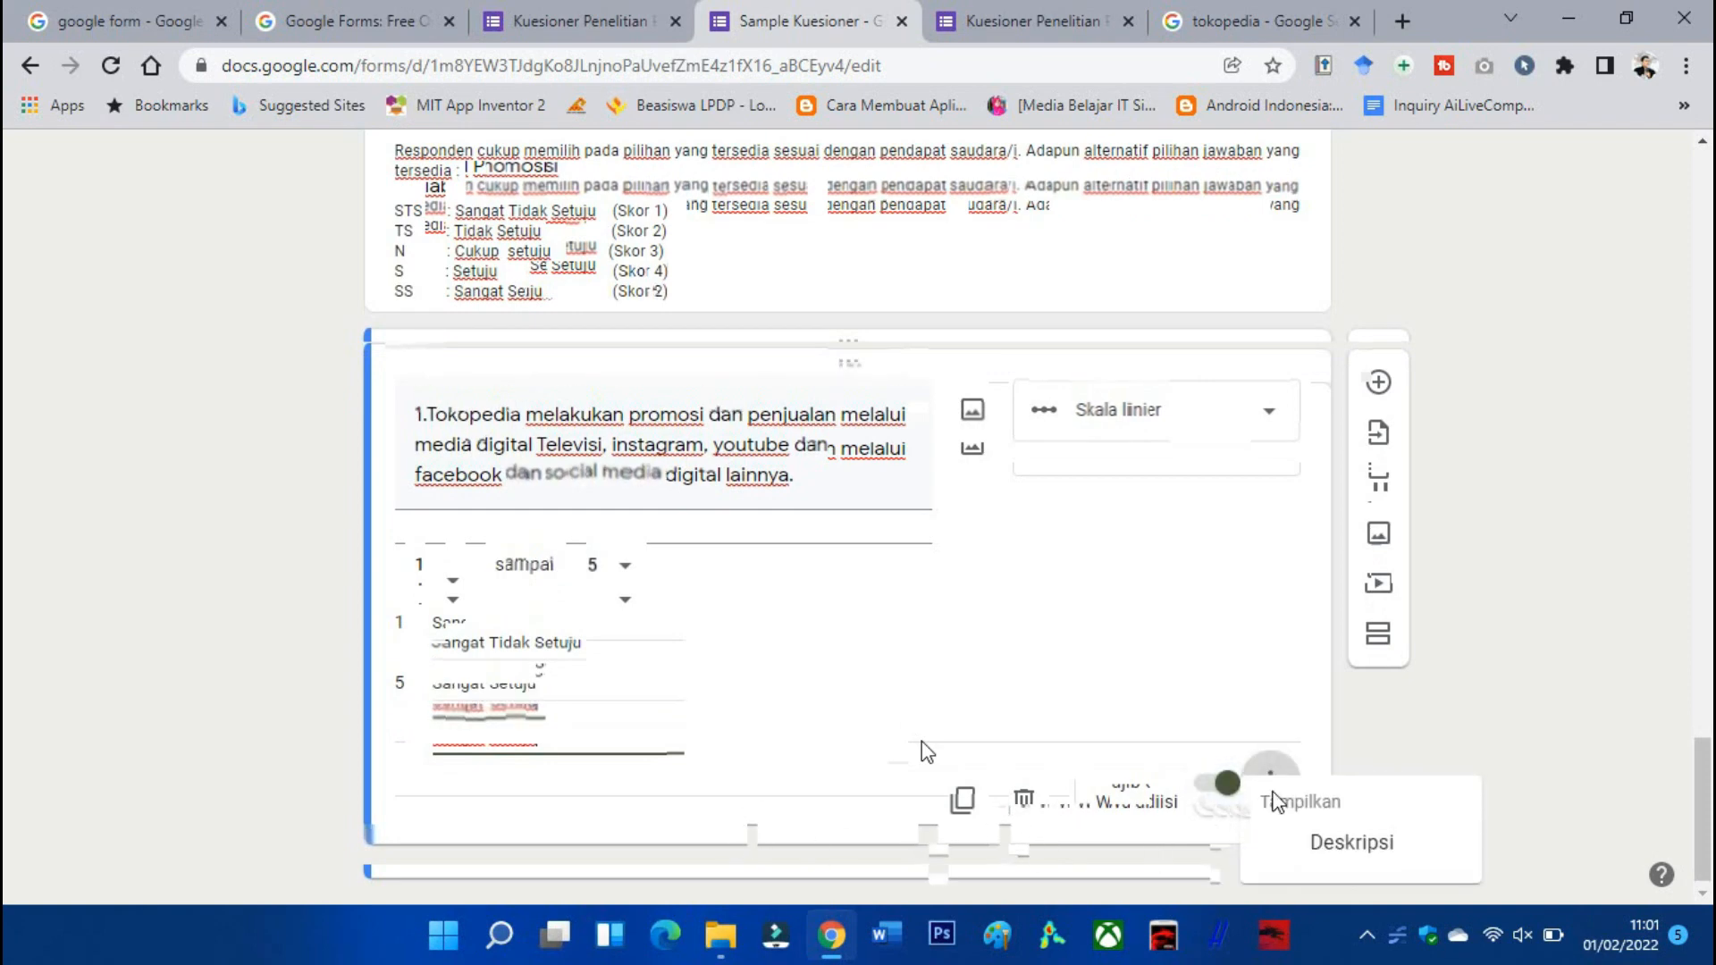
left_click(1283, 753)
scroll(1178, 706, "up", 15)
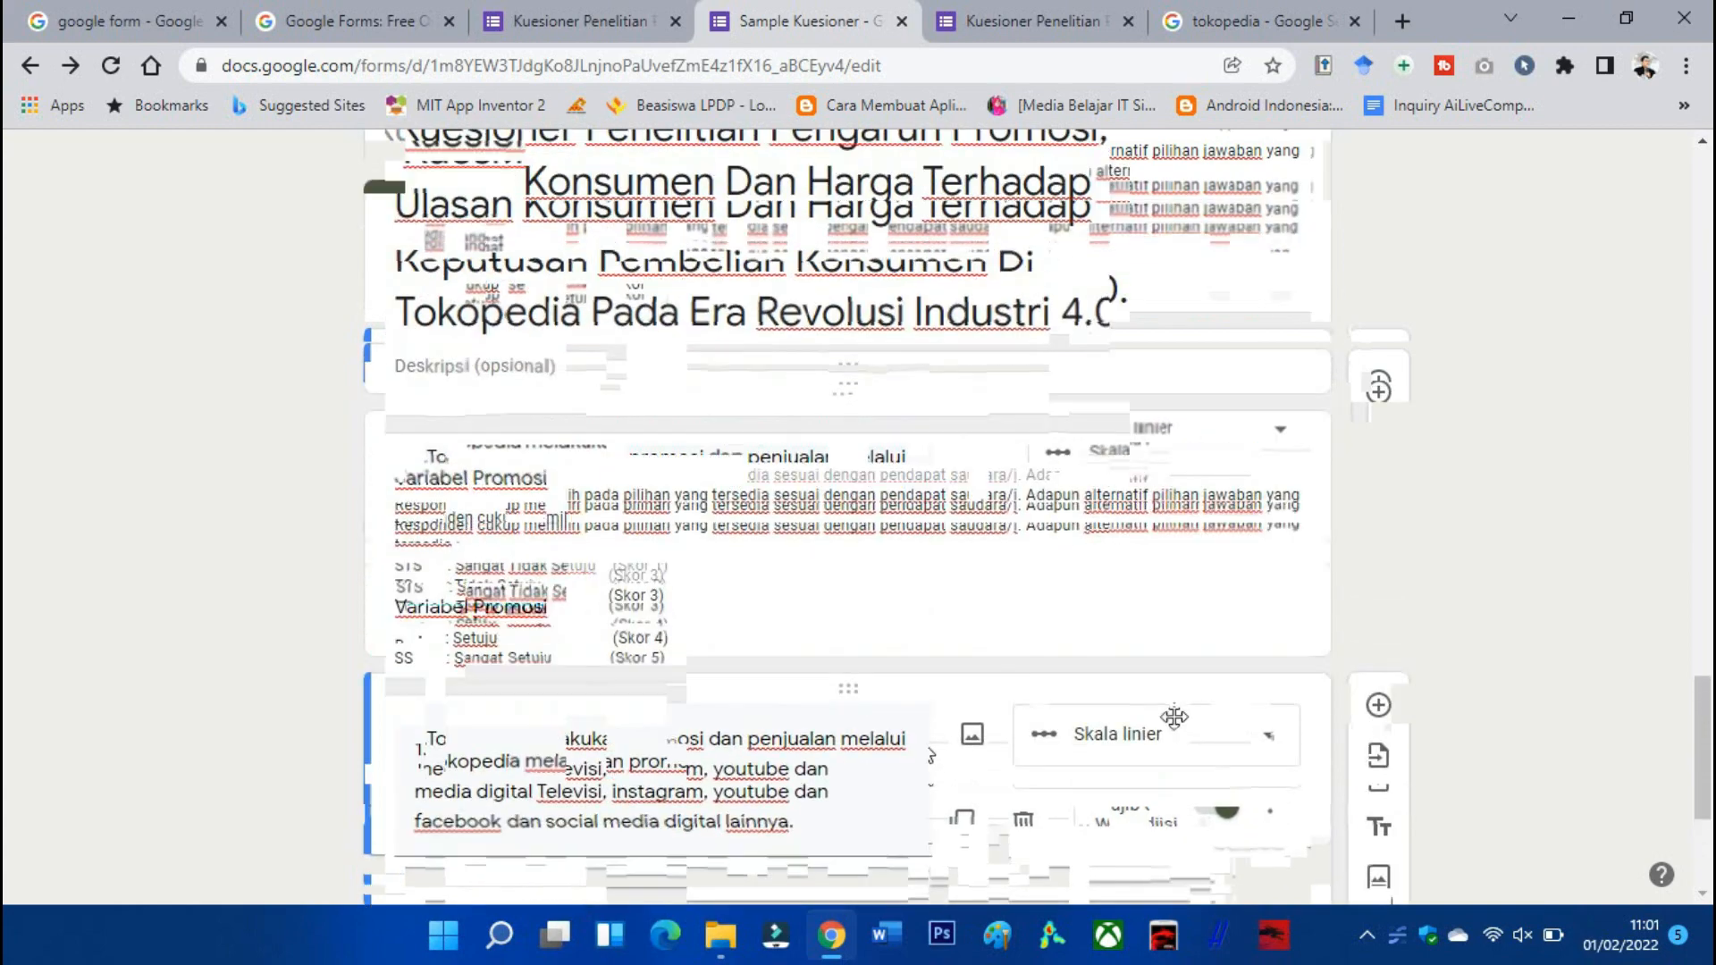
scroll(1180, 698, "up", 5)
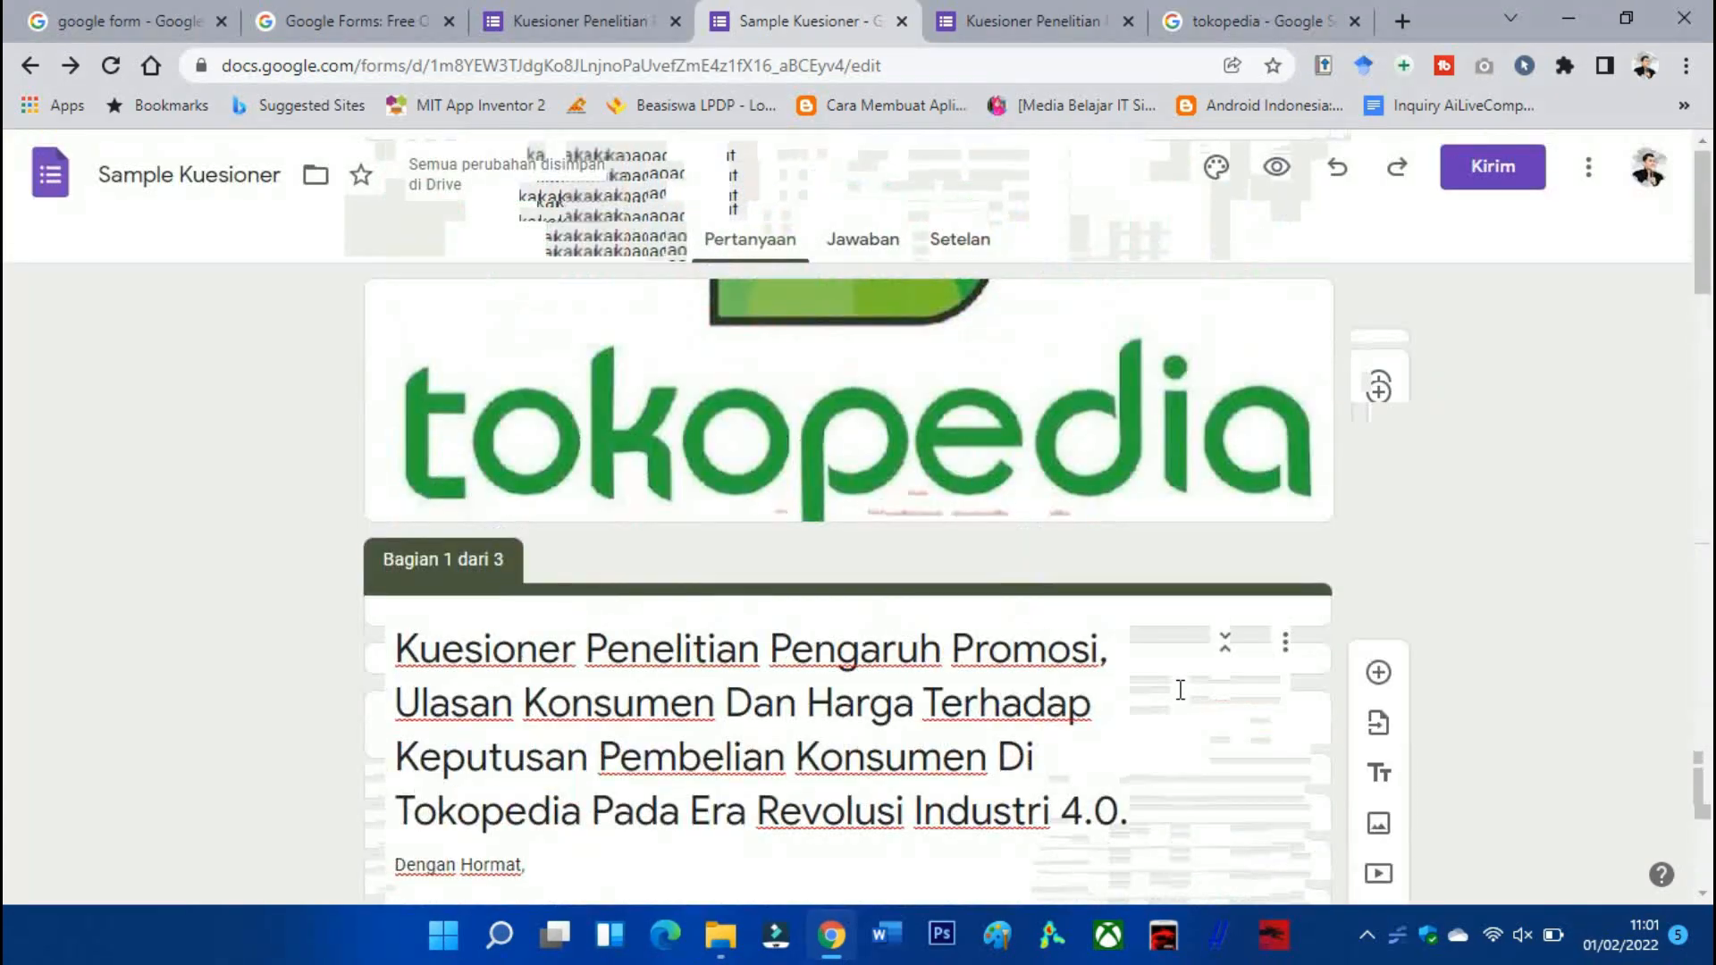
Preview the questionnaire, close the older form copy, and continue to the identity page.
left_click(1277, 179)
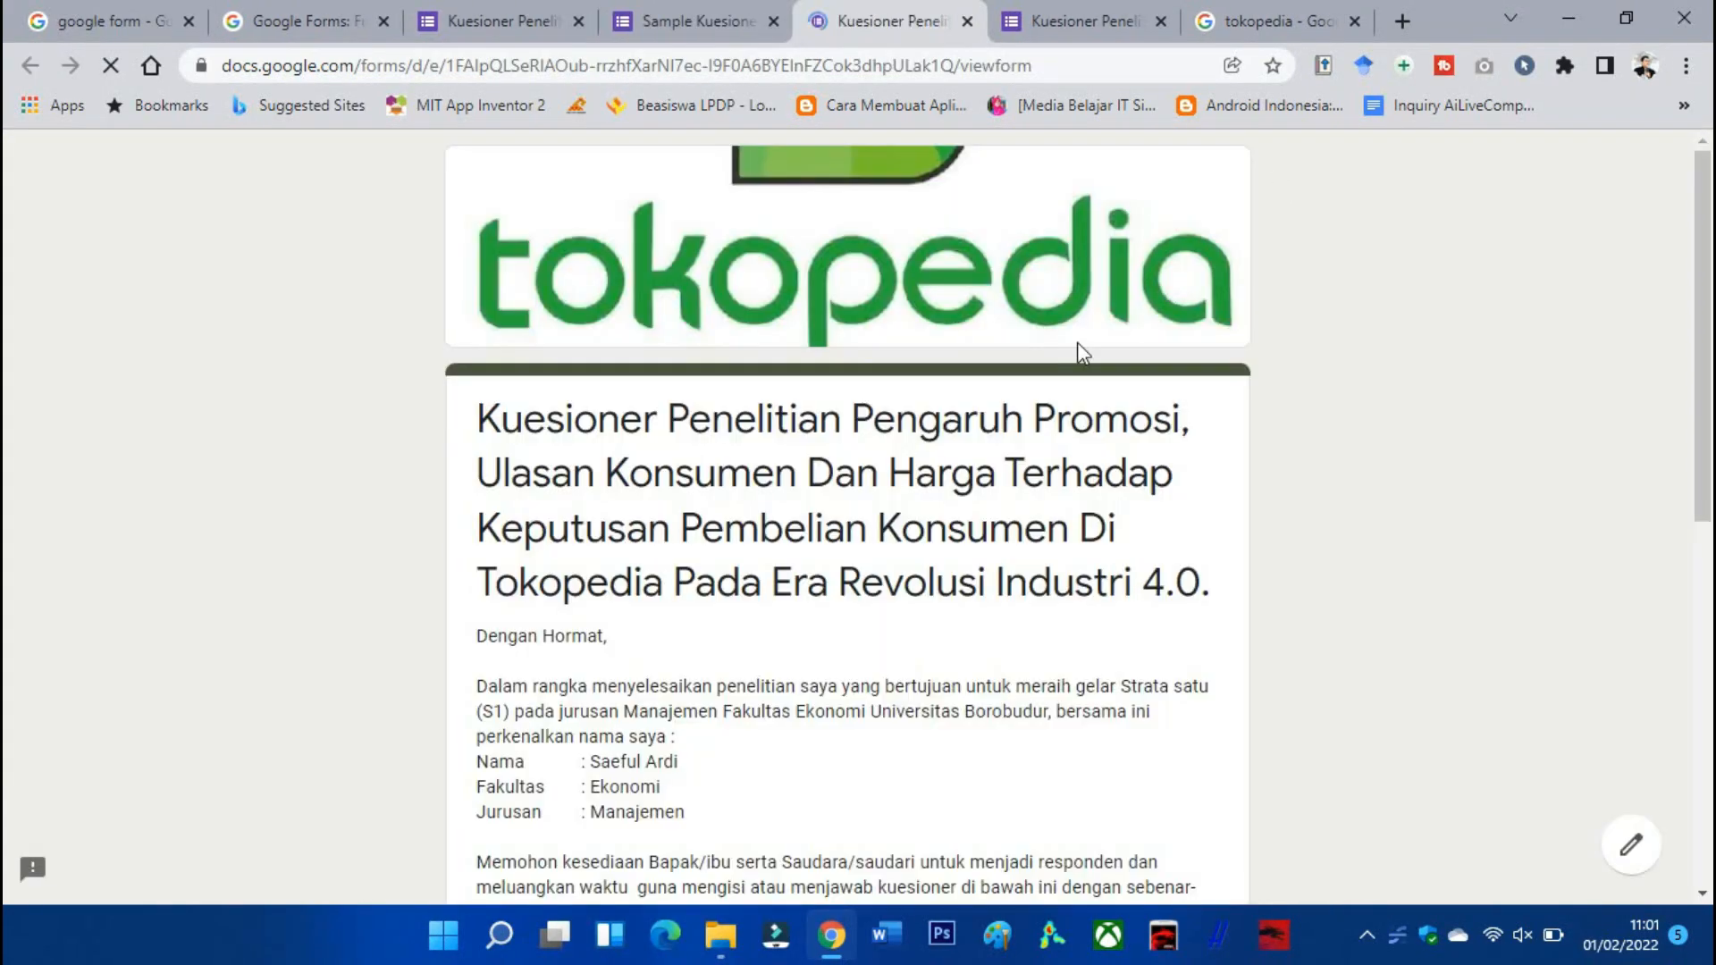
left_click(1160, 20)
scroll(870, 517, "down", 8)
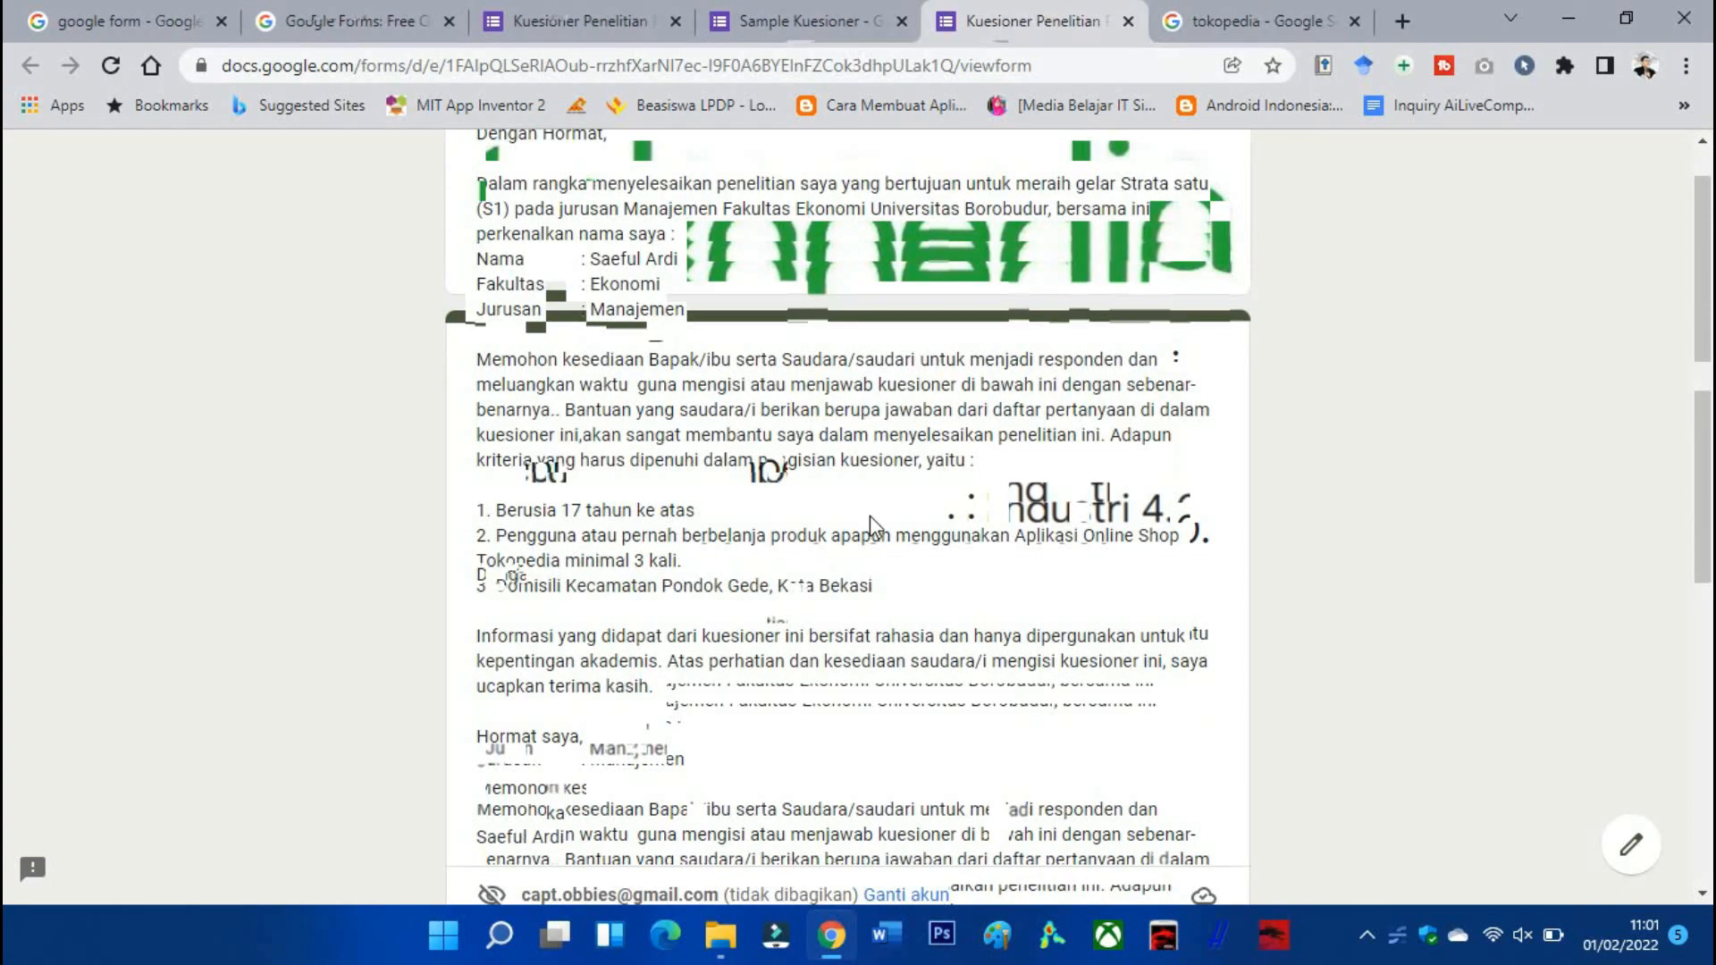
left_click(541, 726)
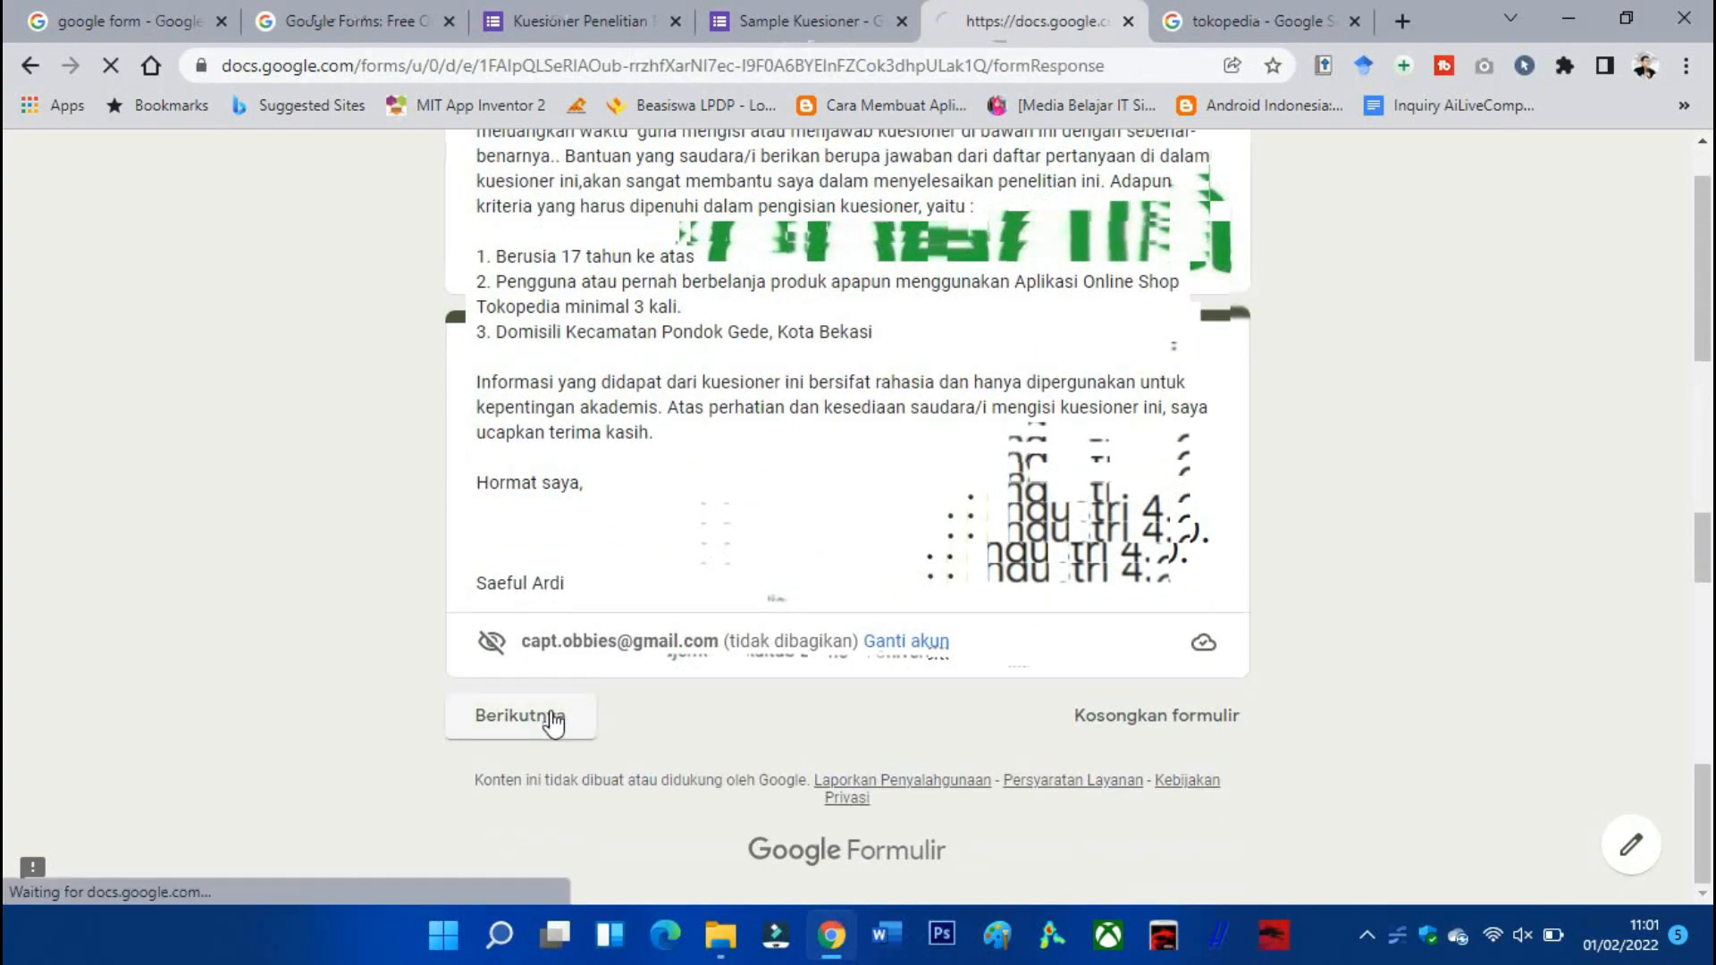
Answer Laki-Laki and 26 - 35 tahun, then continue to the Variabel Promosi page.
scroll(554, 710, "down", 8)
scroll(613, 555, "down", 2)
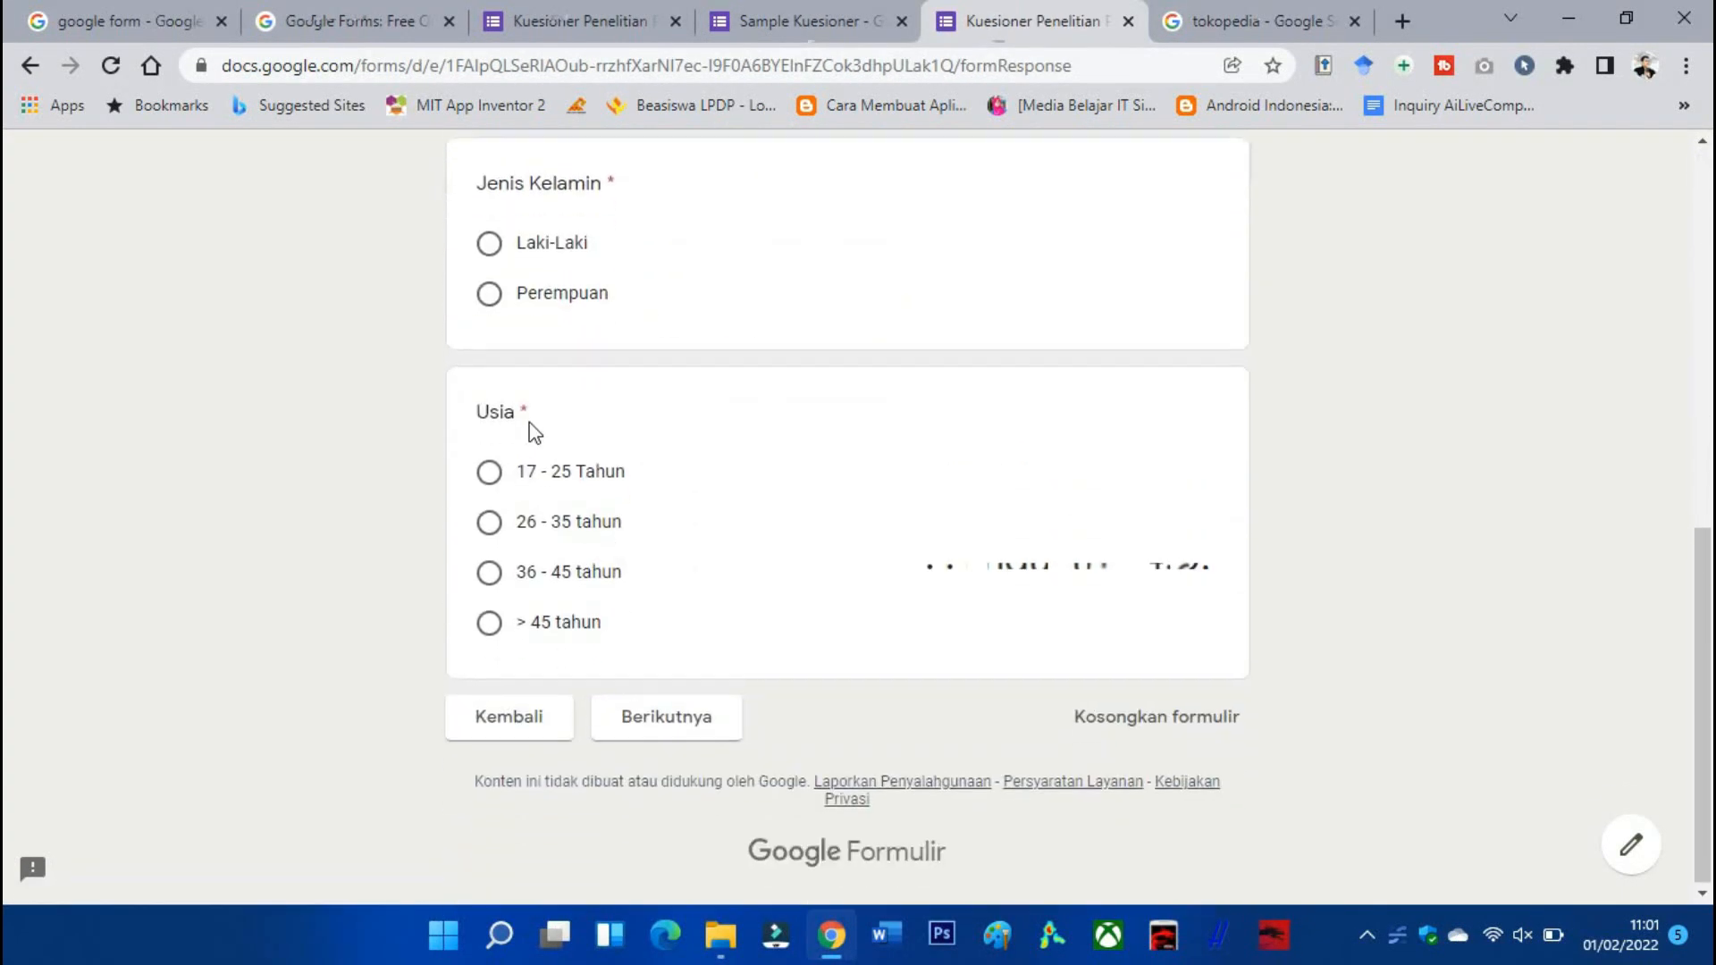
scroll(533, 432, "up", 3)
left_click(489, 494)
scroll(503, 561, "down", 3)
left_click(490, 522)
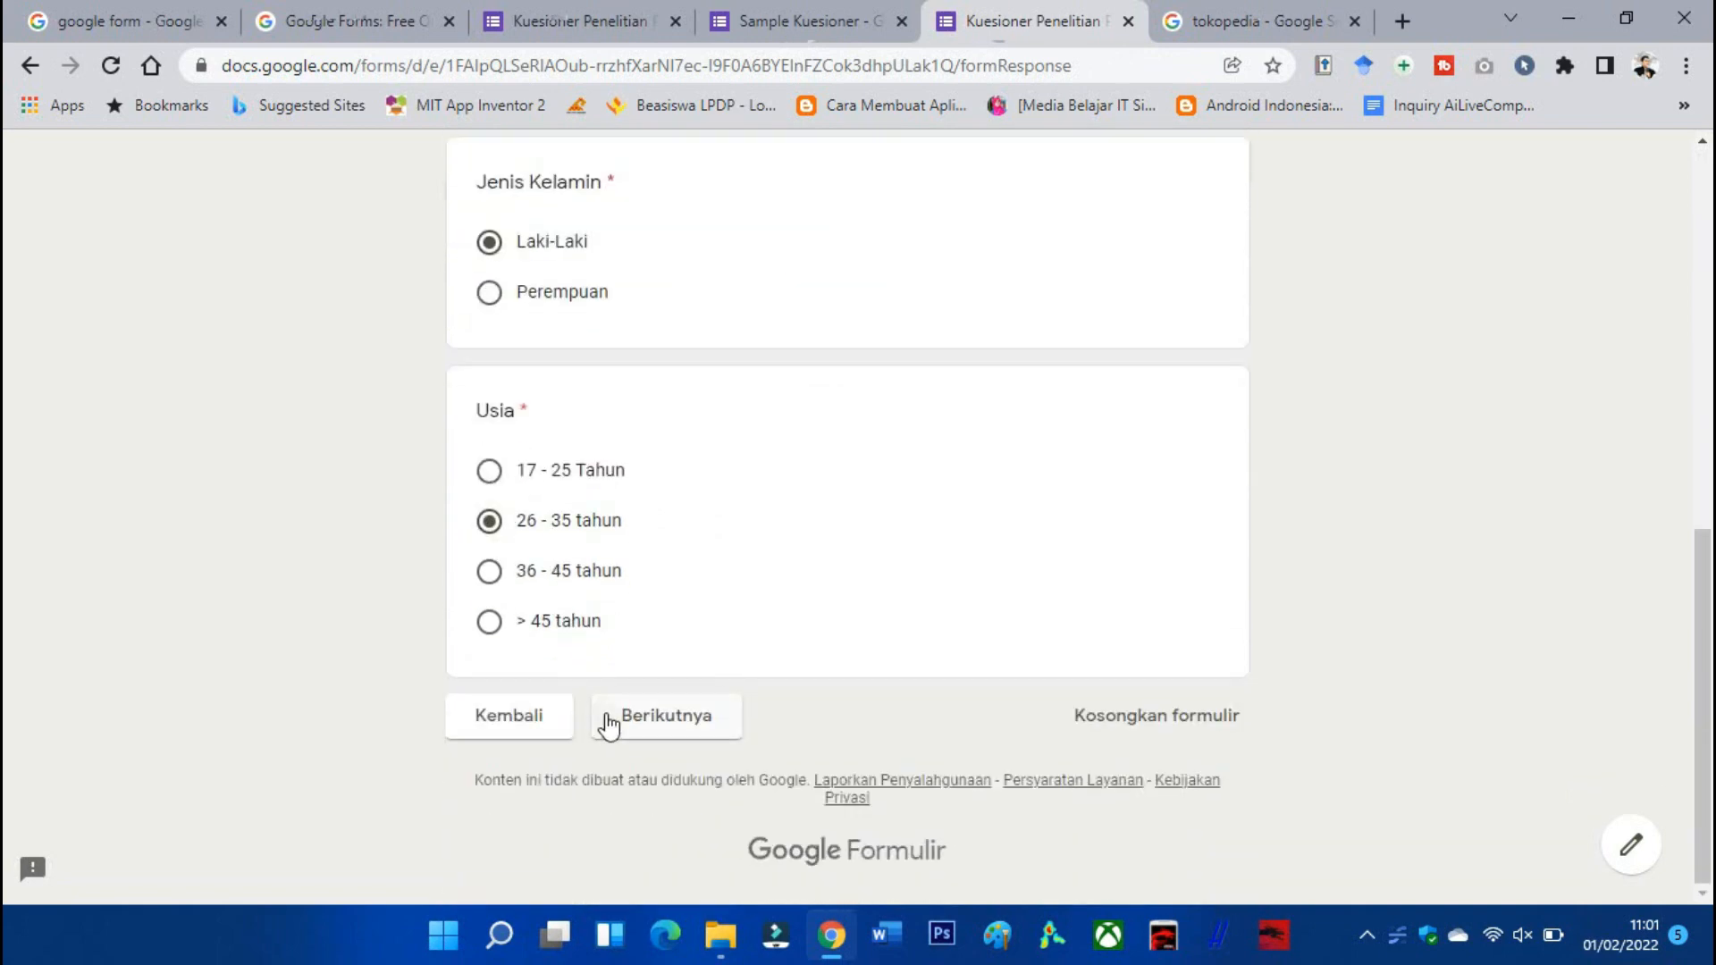
left_click(605, 718)
scroll(661, 666, "down", 4)
scroll(671, 654, "down", 3)
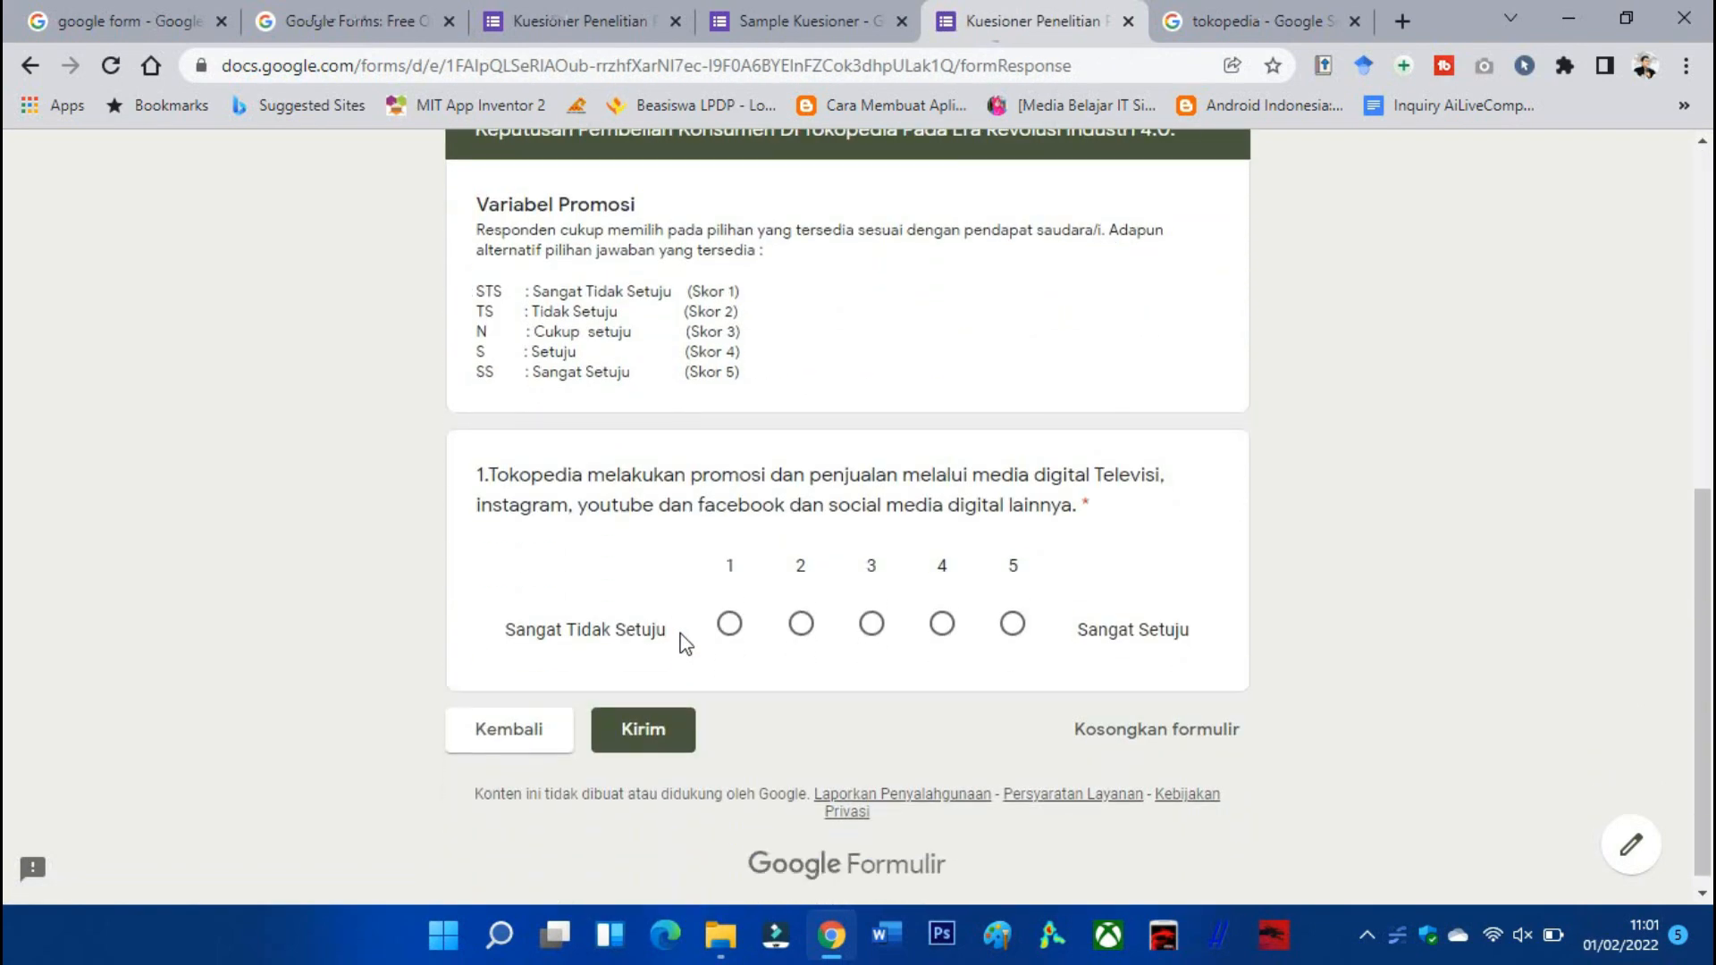
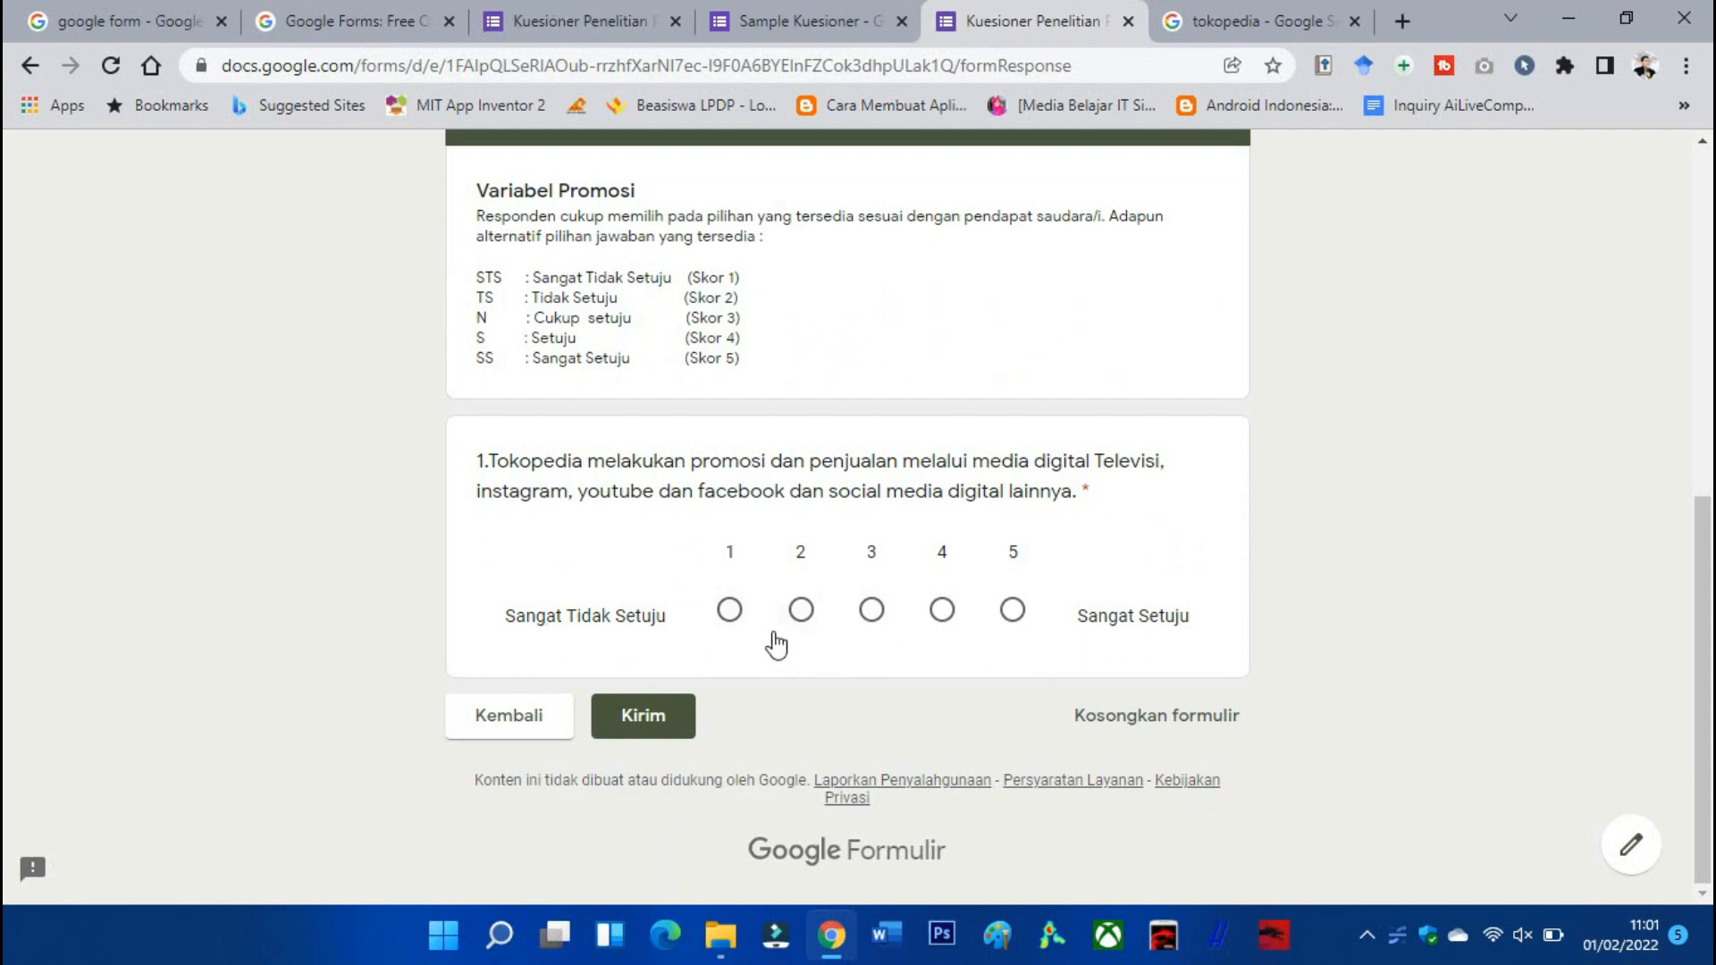
Rate promotion question 1 as 5 in the test form, then close its tab.
left_click(729, 613)
left_click(801, 615)
left_click(871, 615)
left_click(943, 615)
left_click(1013, 613)
left_click(1129, 21)
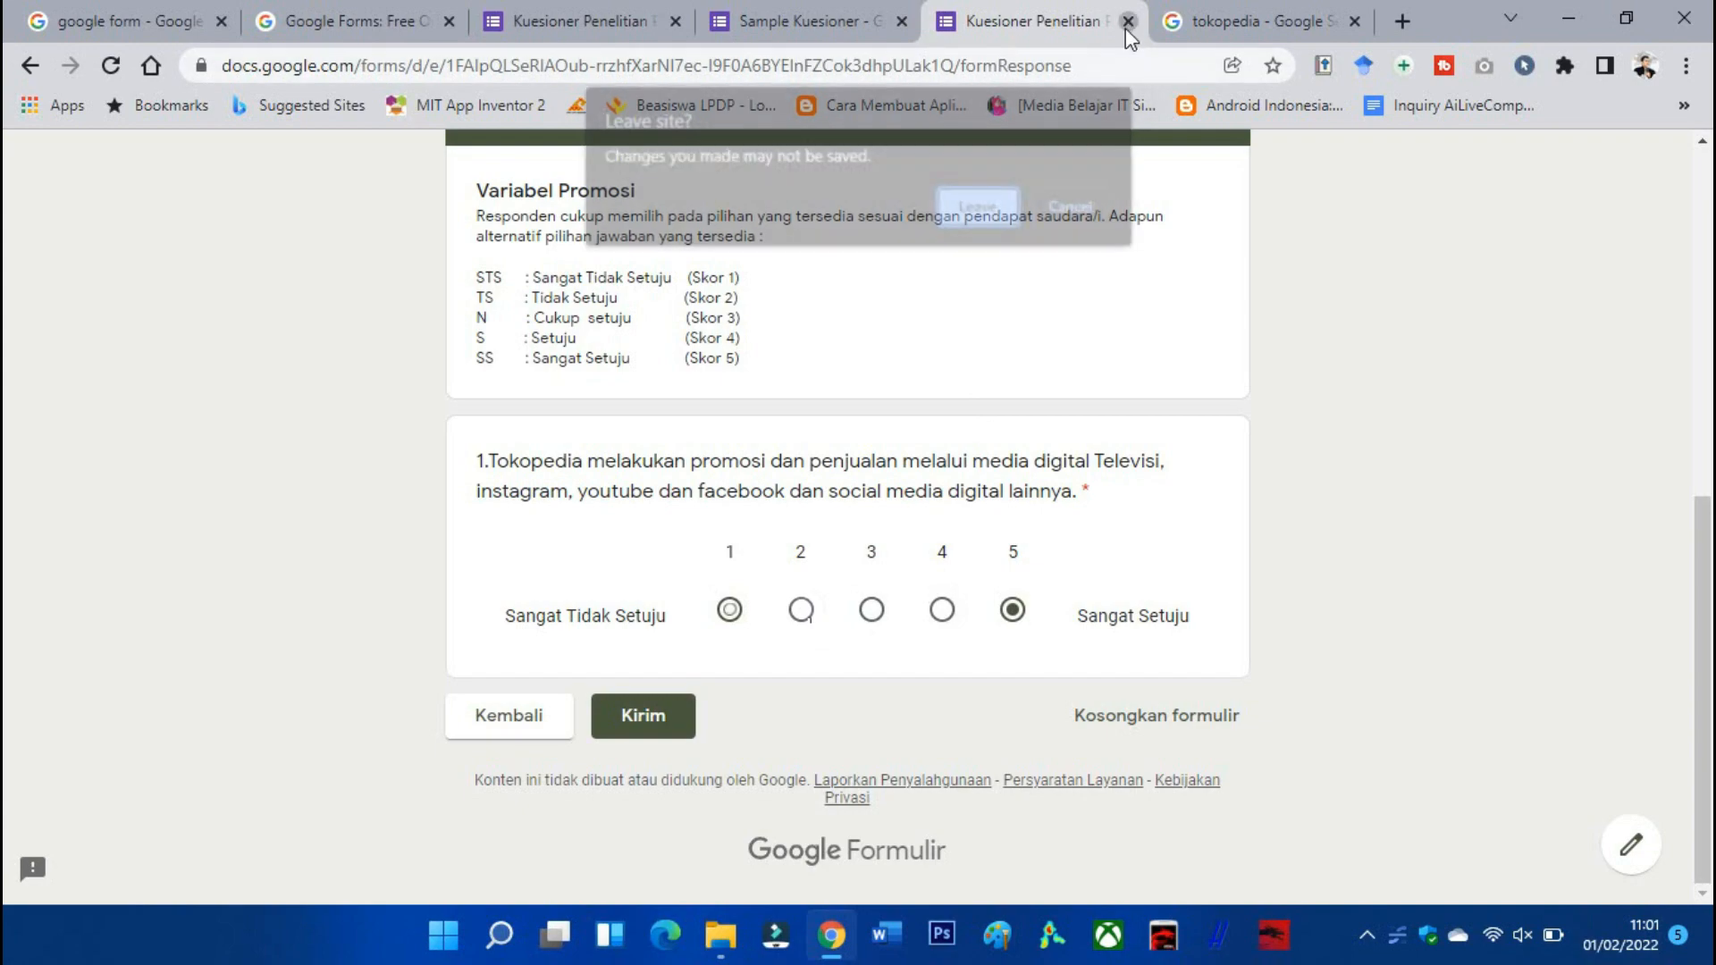
Leave the test form and duplicate promotion question 1, pasting question 2's text as its title.
left_click(992, 208)
scroll(901, 328, "down", 10)
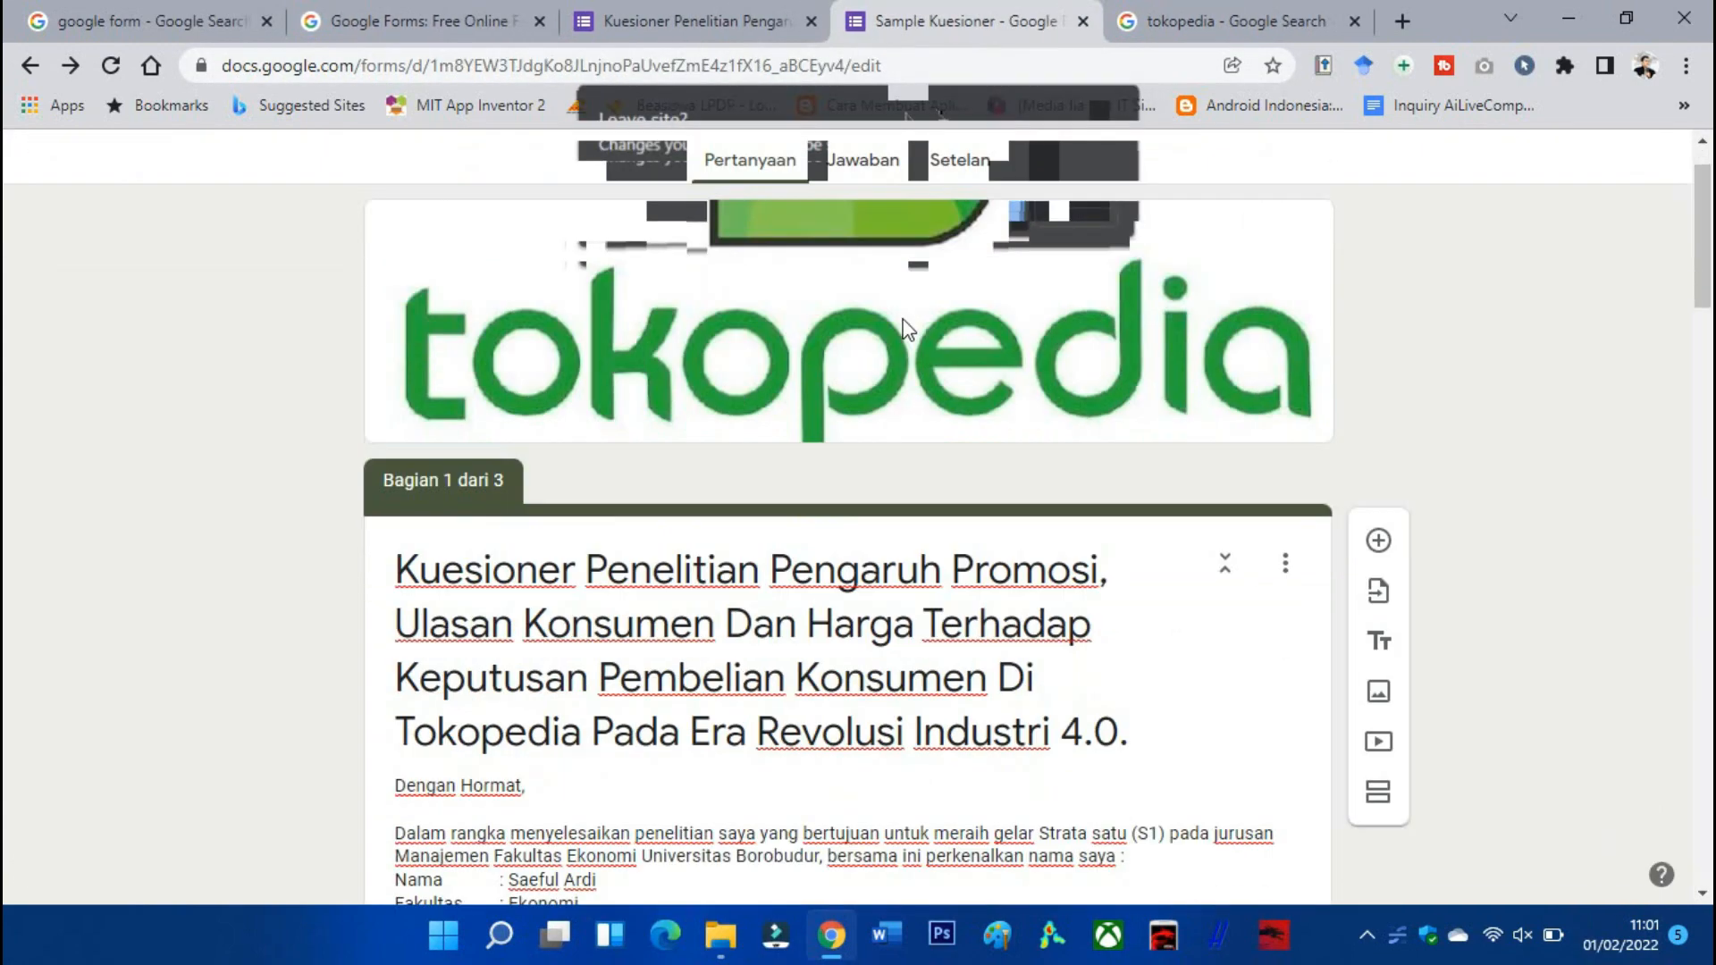
scroll(901, 328, "down", 15)
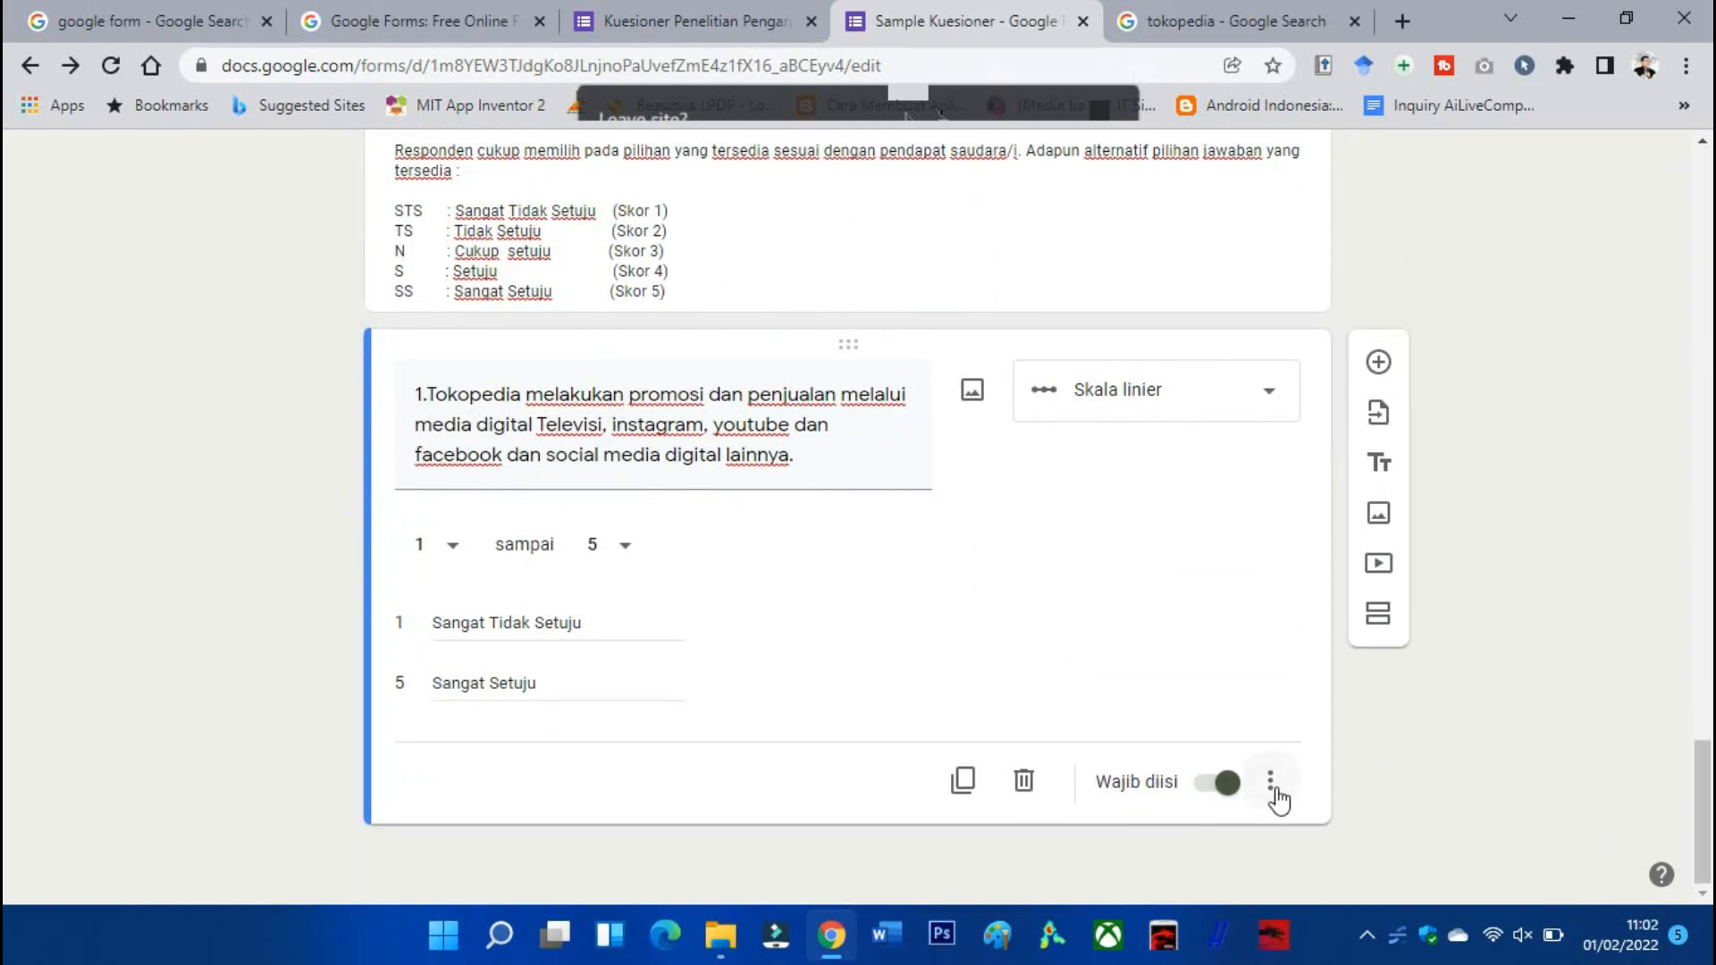
left_click(1271, 784)
left_click(1287, 574)
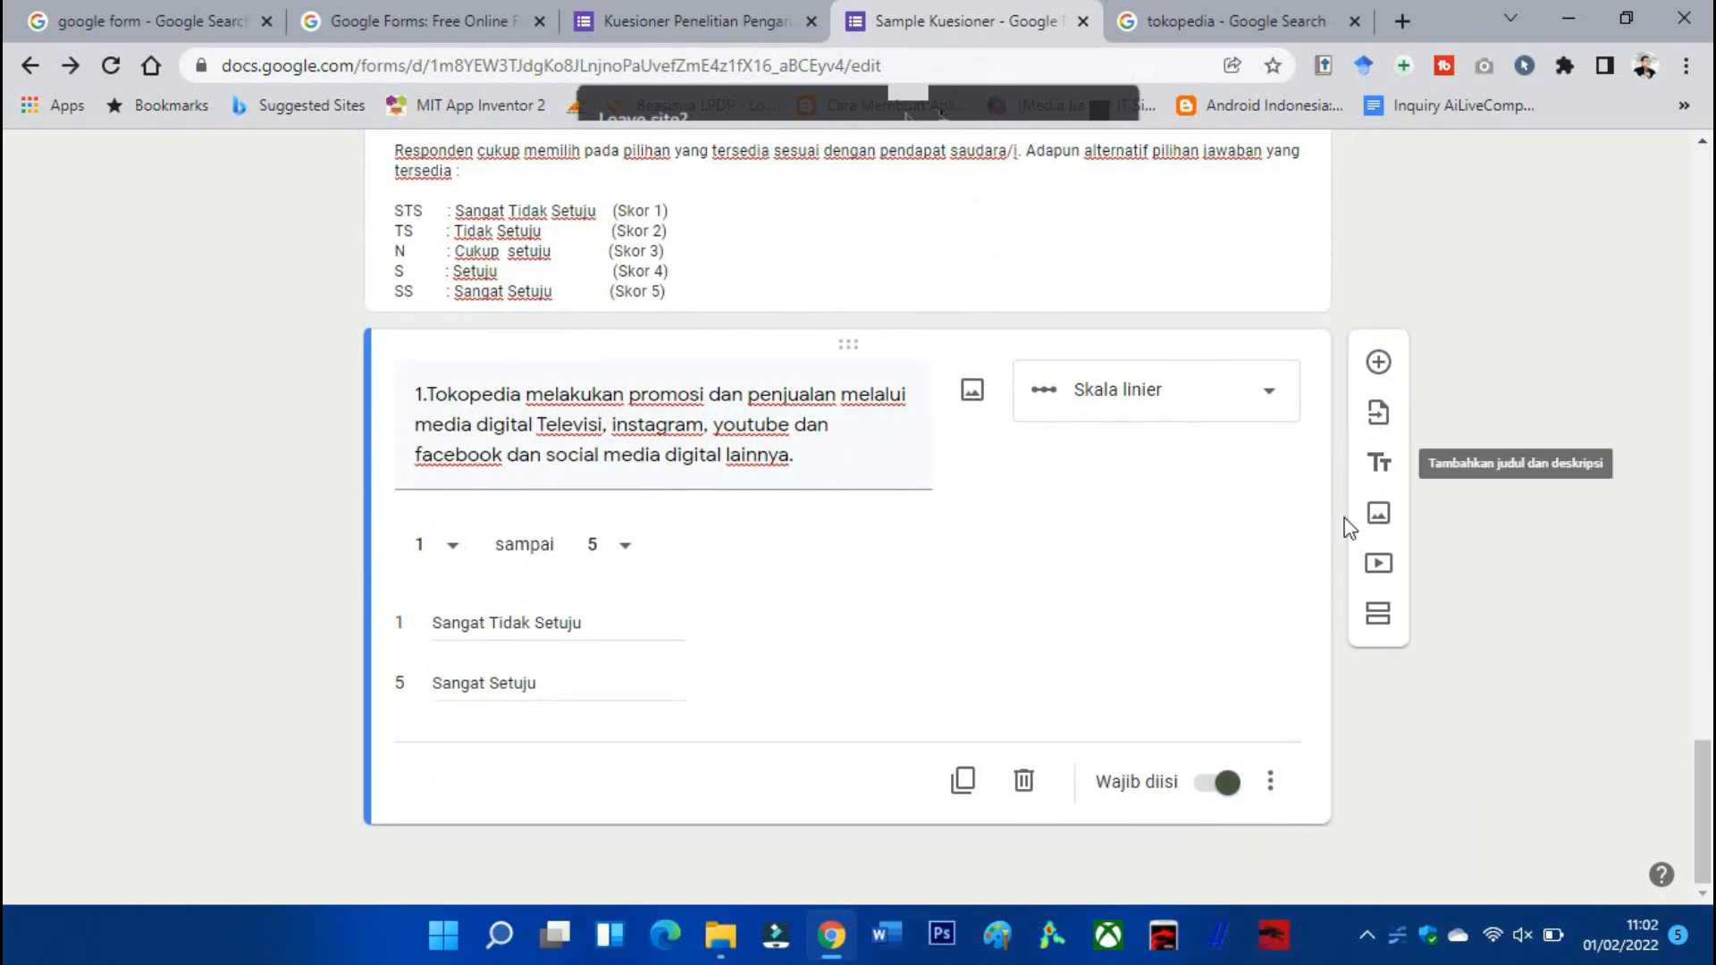
left_click(963, 782)
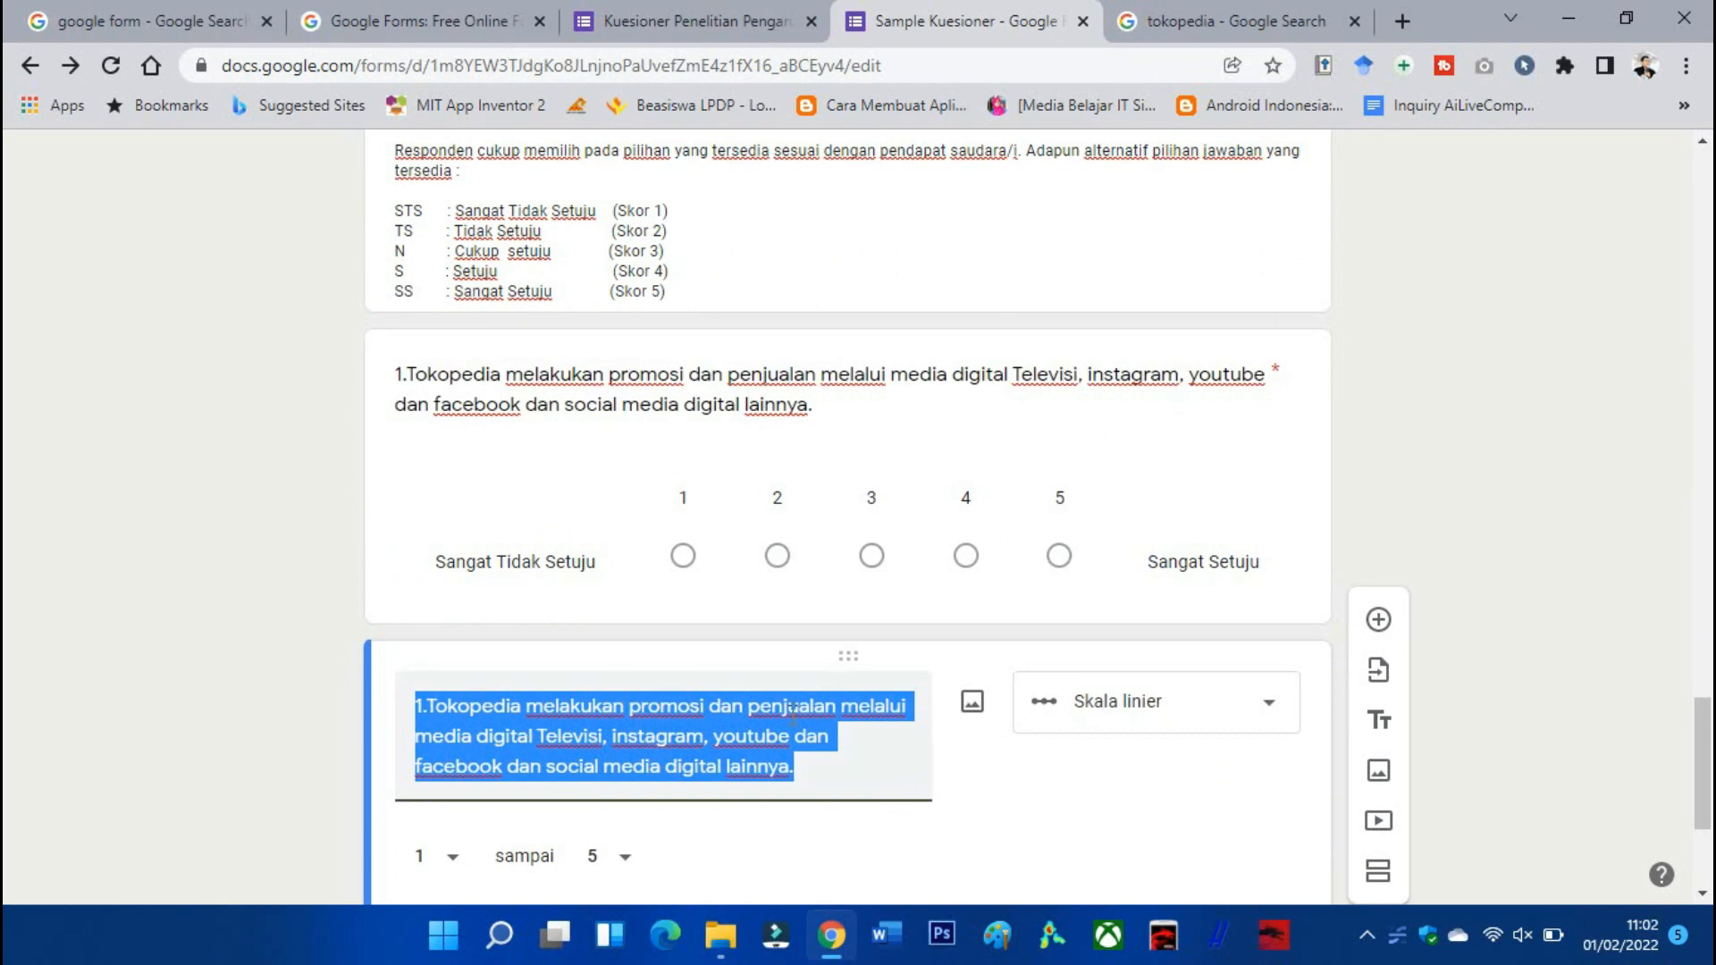
scroll(728, 700, "down", 2)
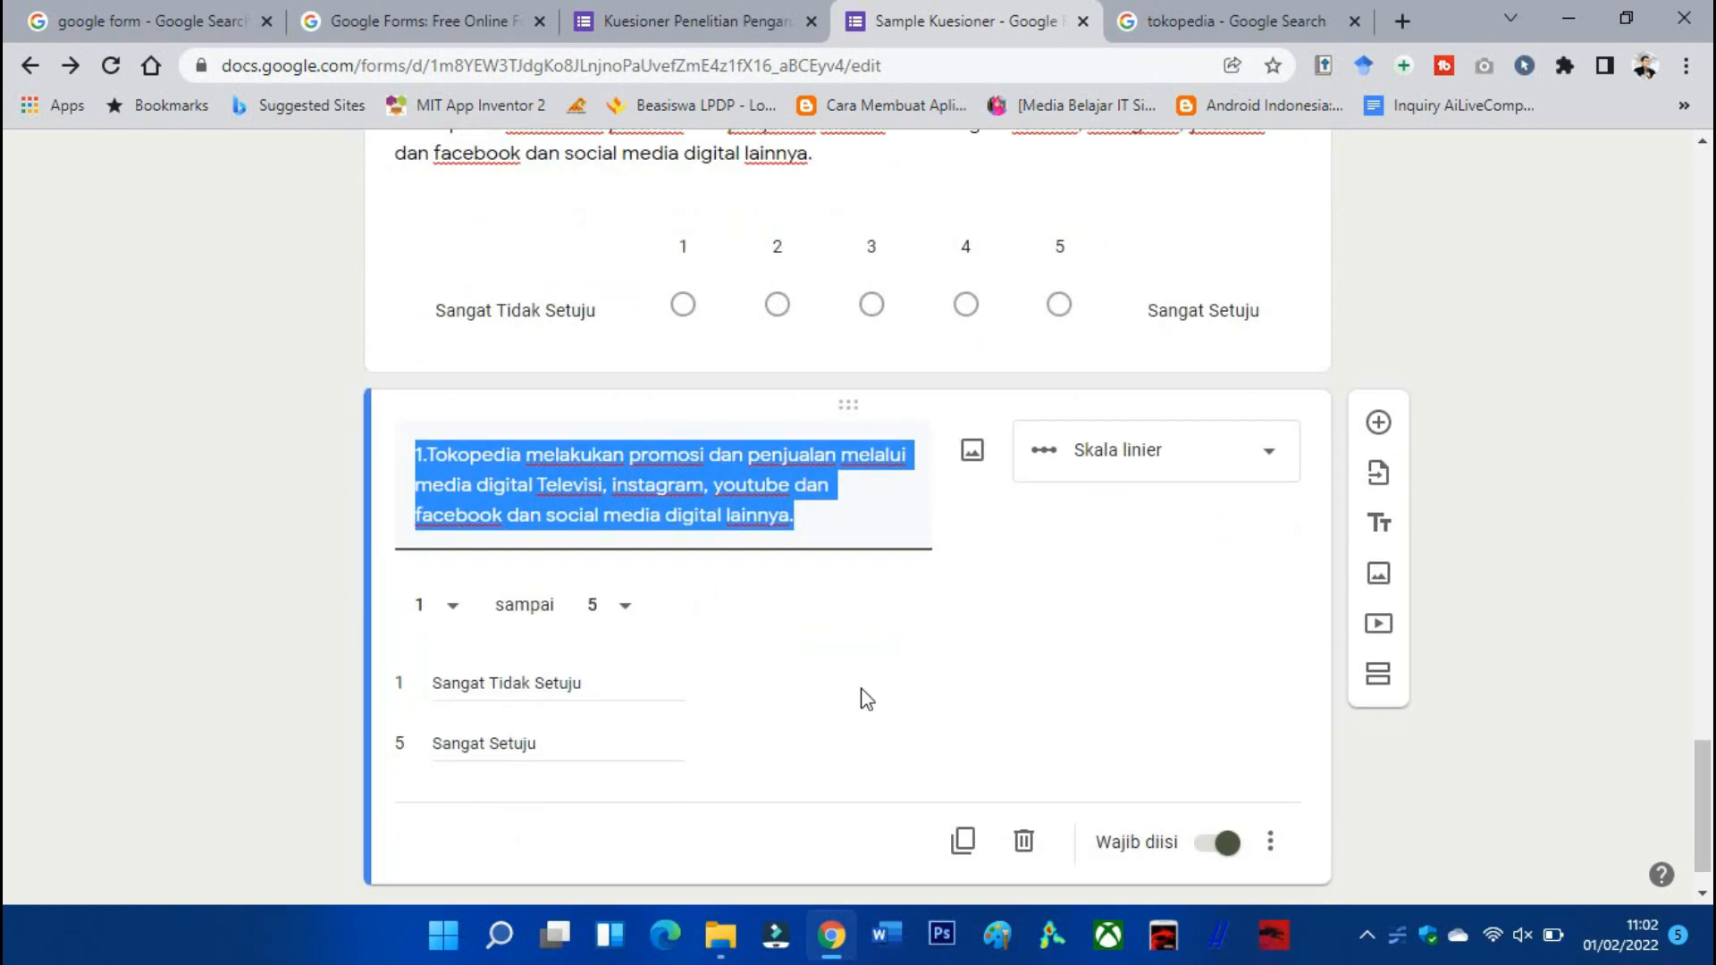
left_click(706, 21)
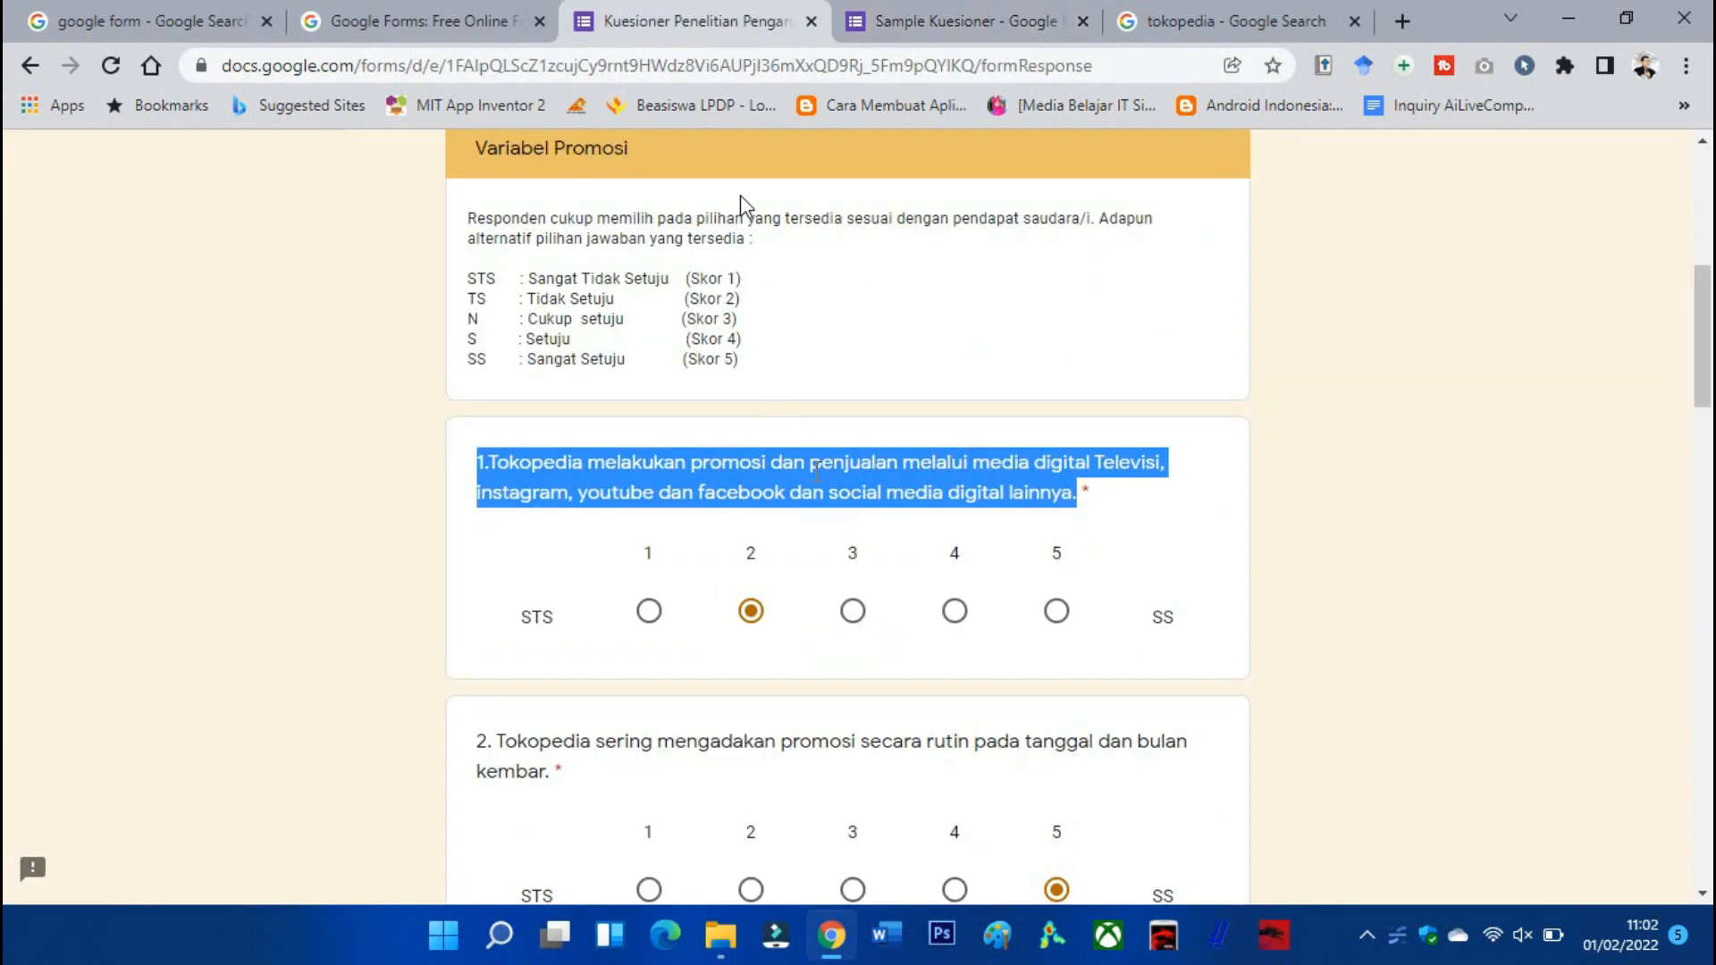
scroll(741, 195, "down", 1)
left_click_drag(569, 648, 472, 641)
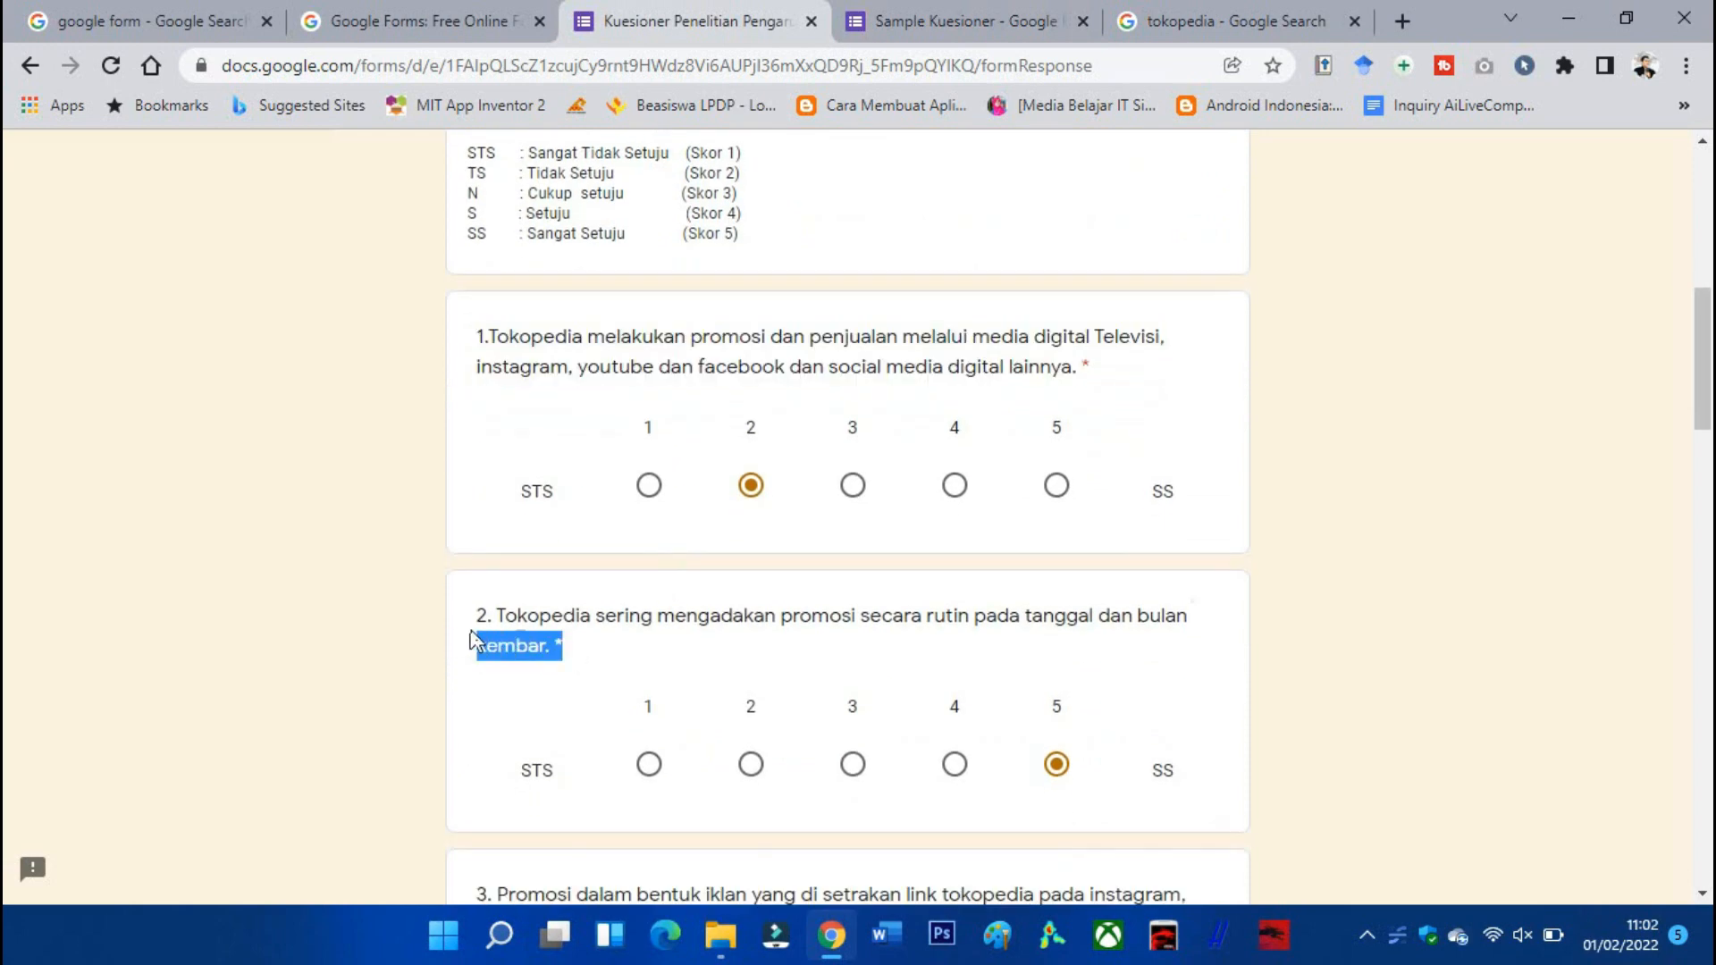
left_click(948, 21)
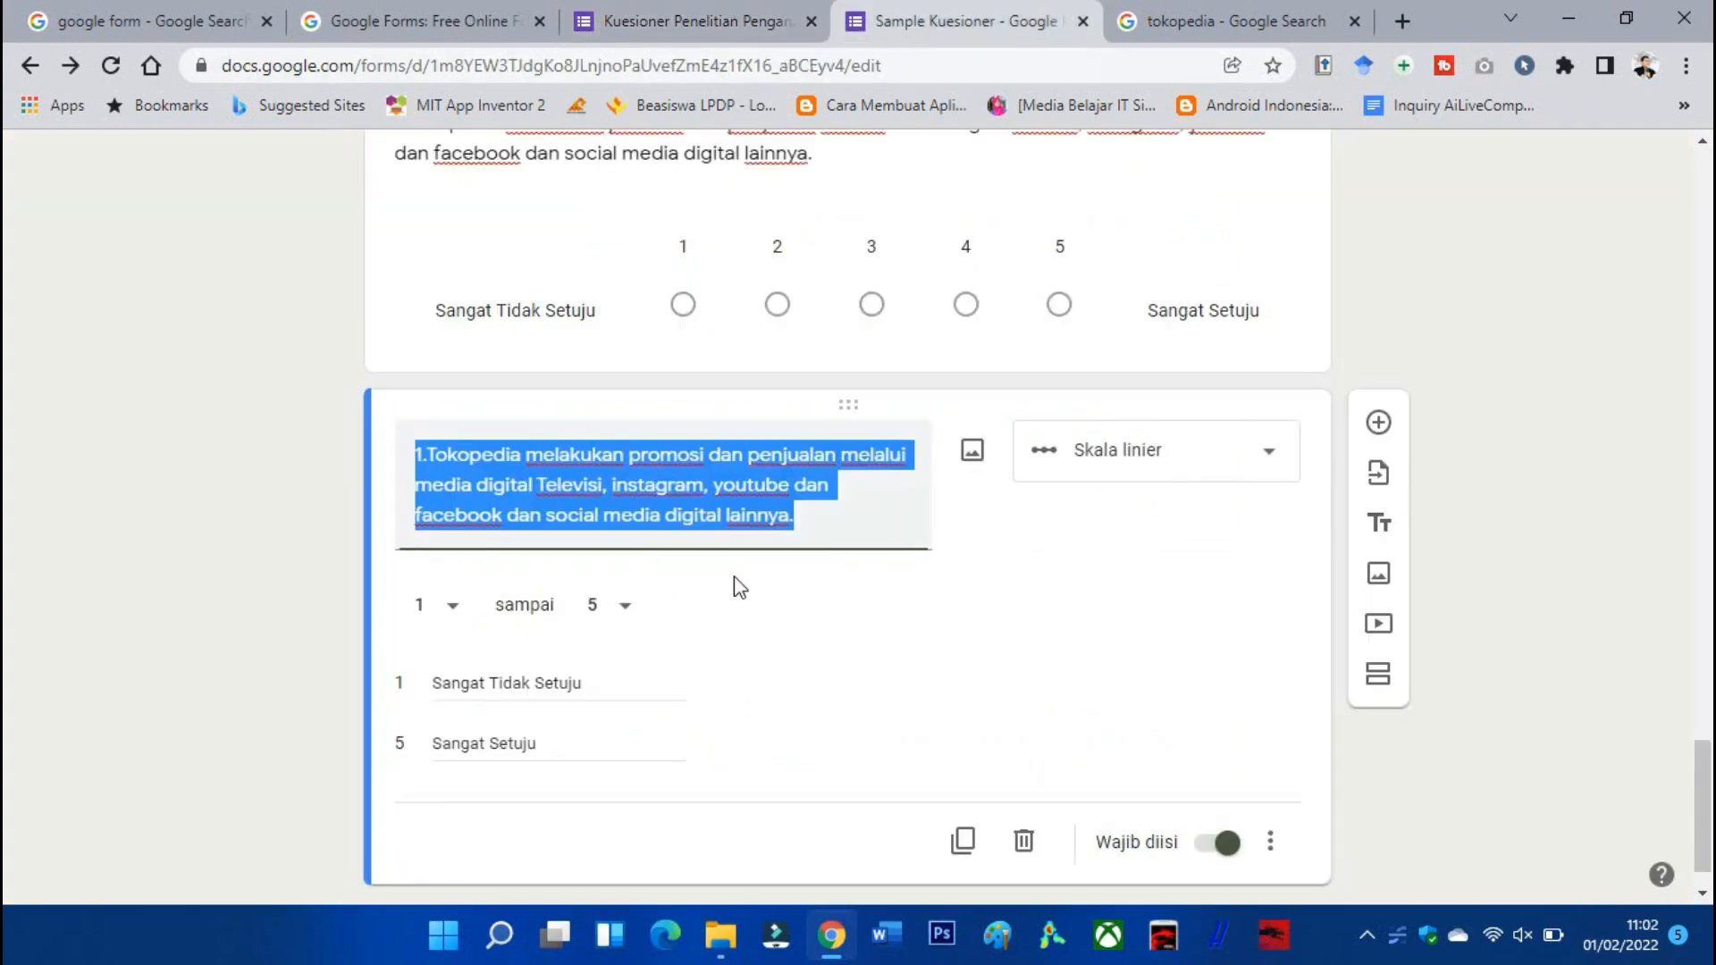
type("2. Tokopedia sering mengadakan promosi secara rutin pada tanggal dan bulan kembar. *")
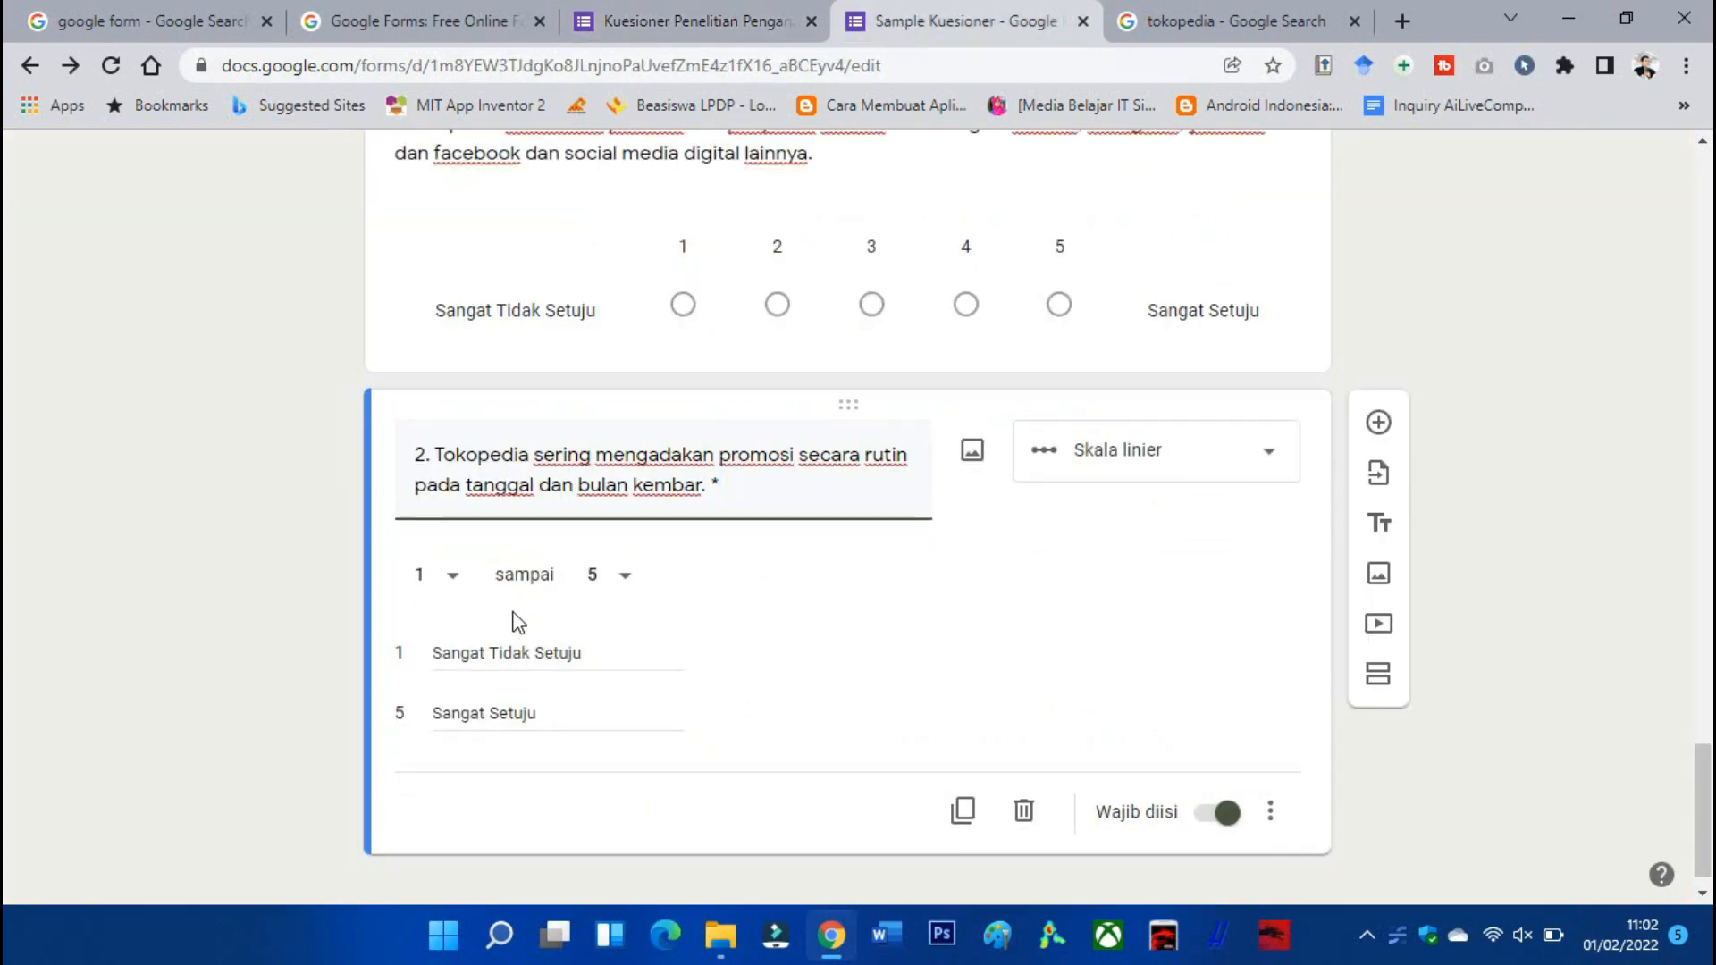
Duplicate question 2 and replace the copy's title with question 3's text.
scroll(921, 737, "down", 1)
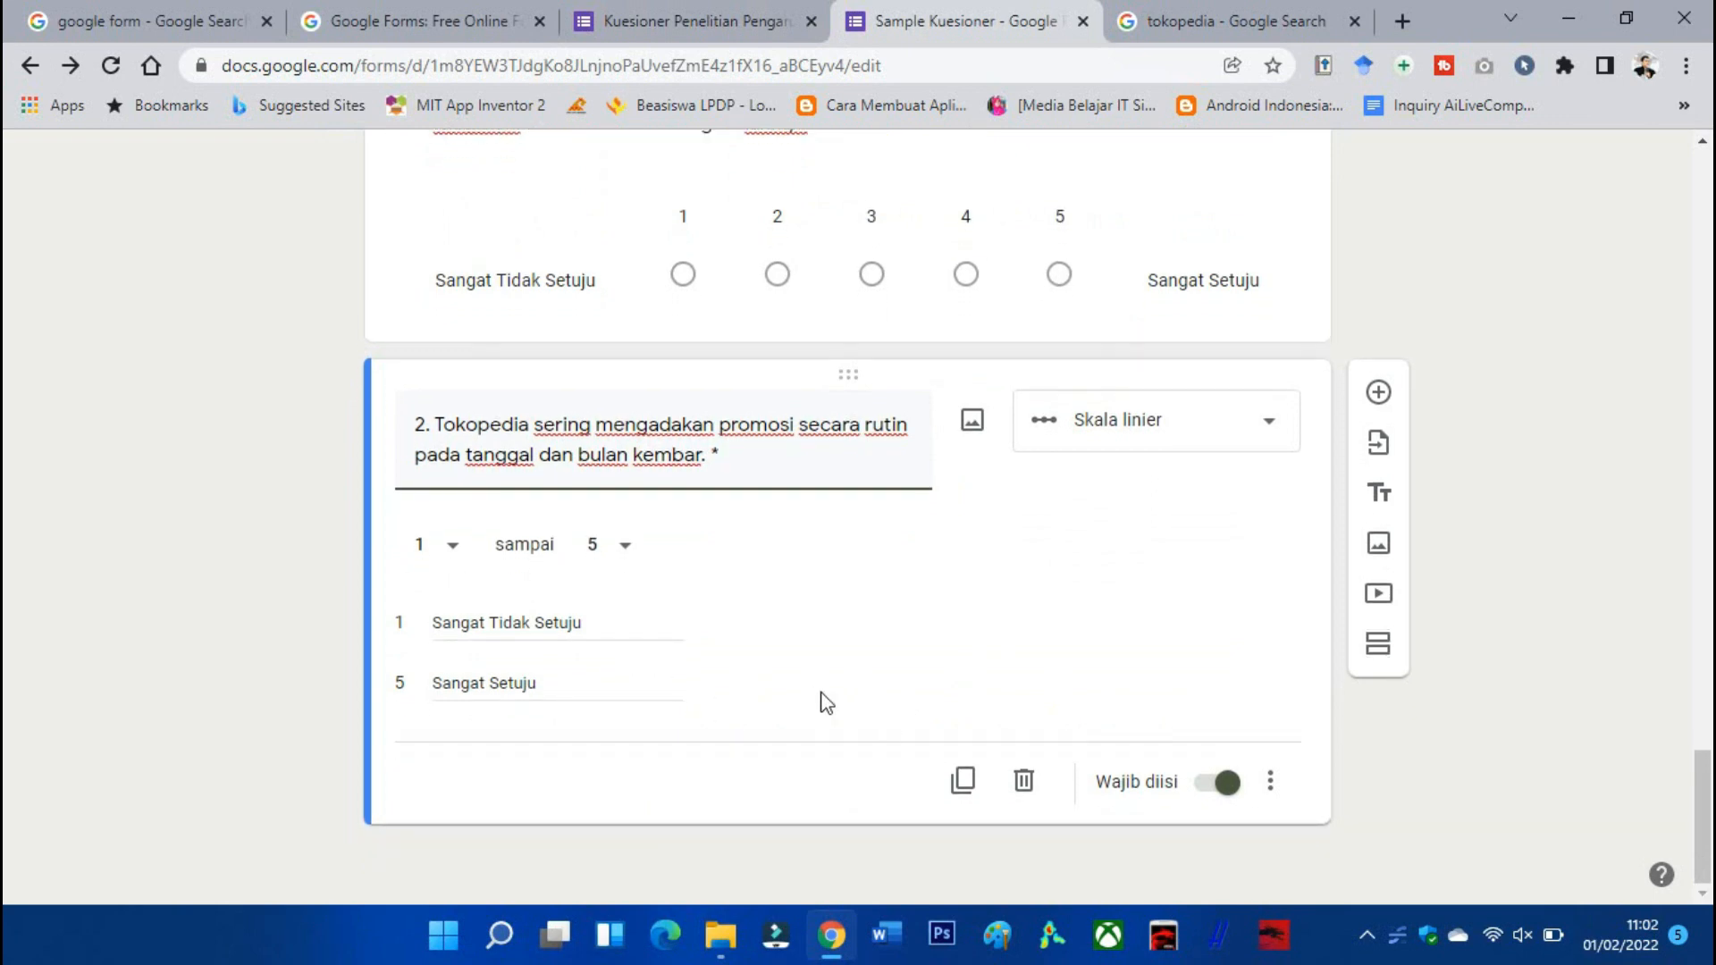
left_click(964, 780)
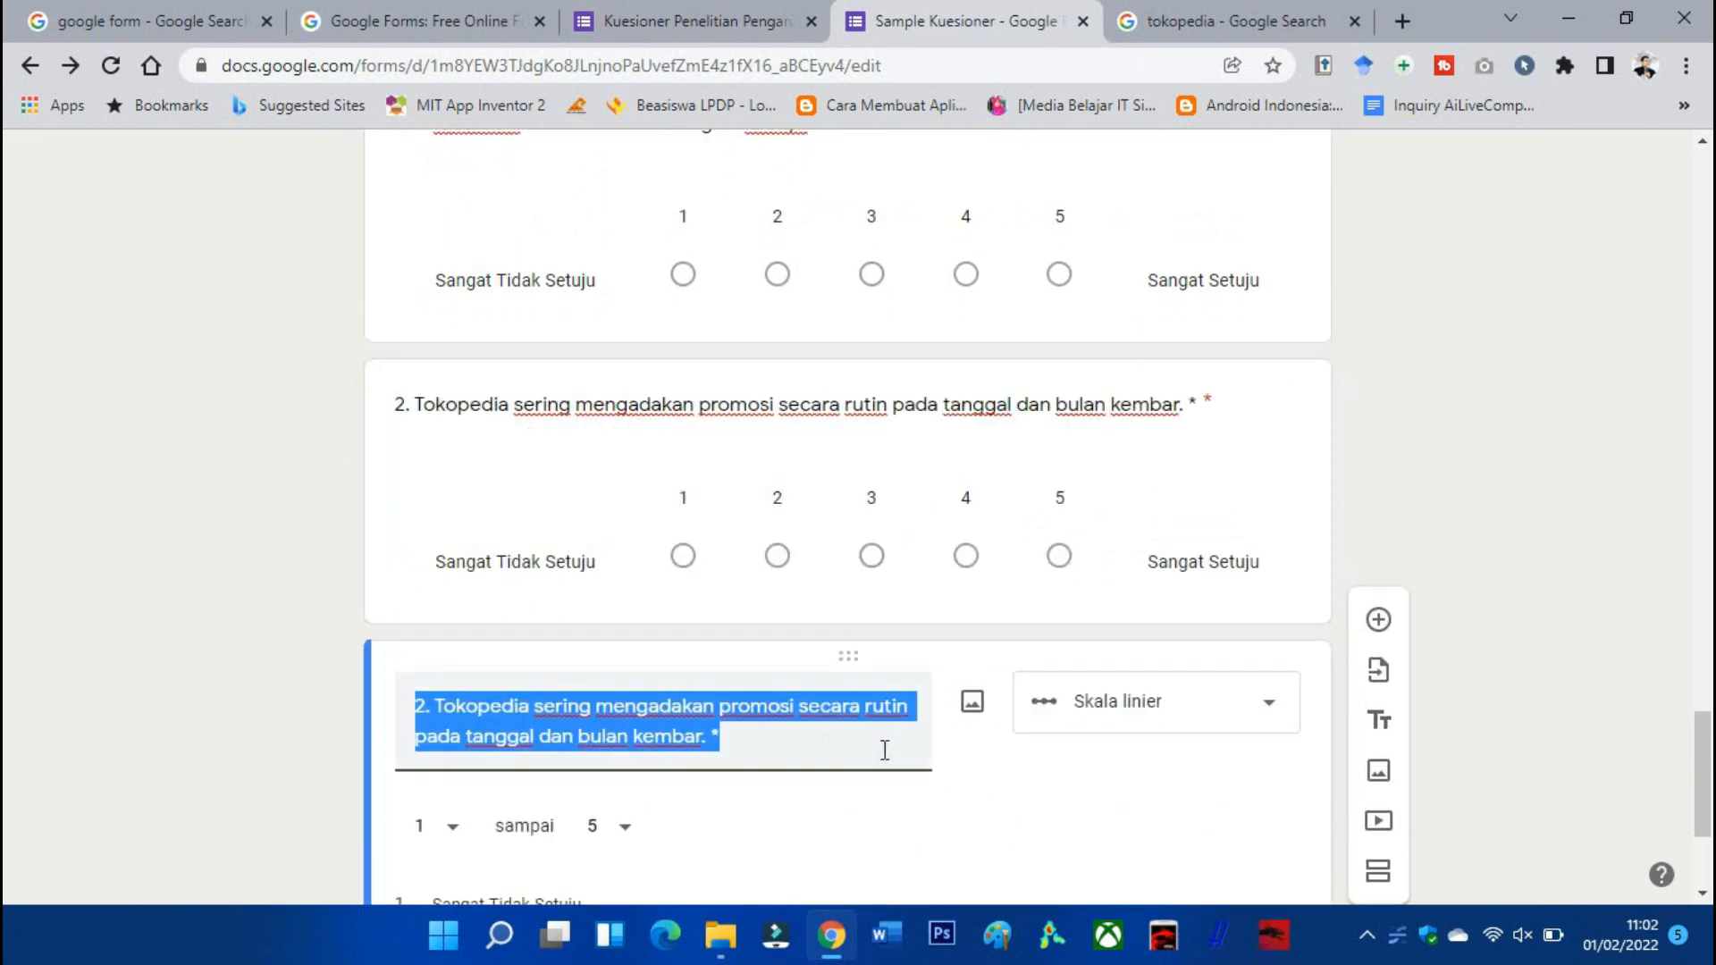
left_click(685, 23)
scroll(735, 420, "down", 1)
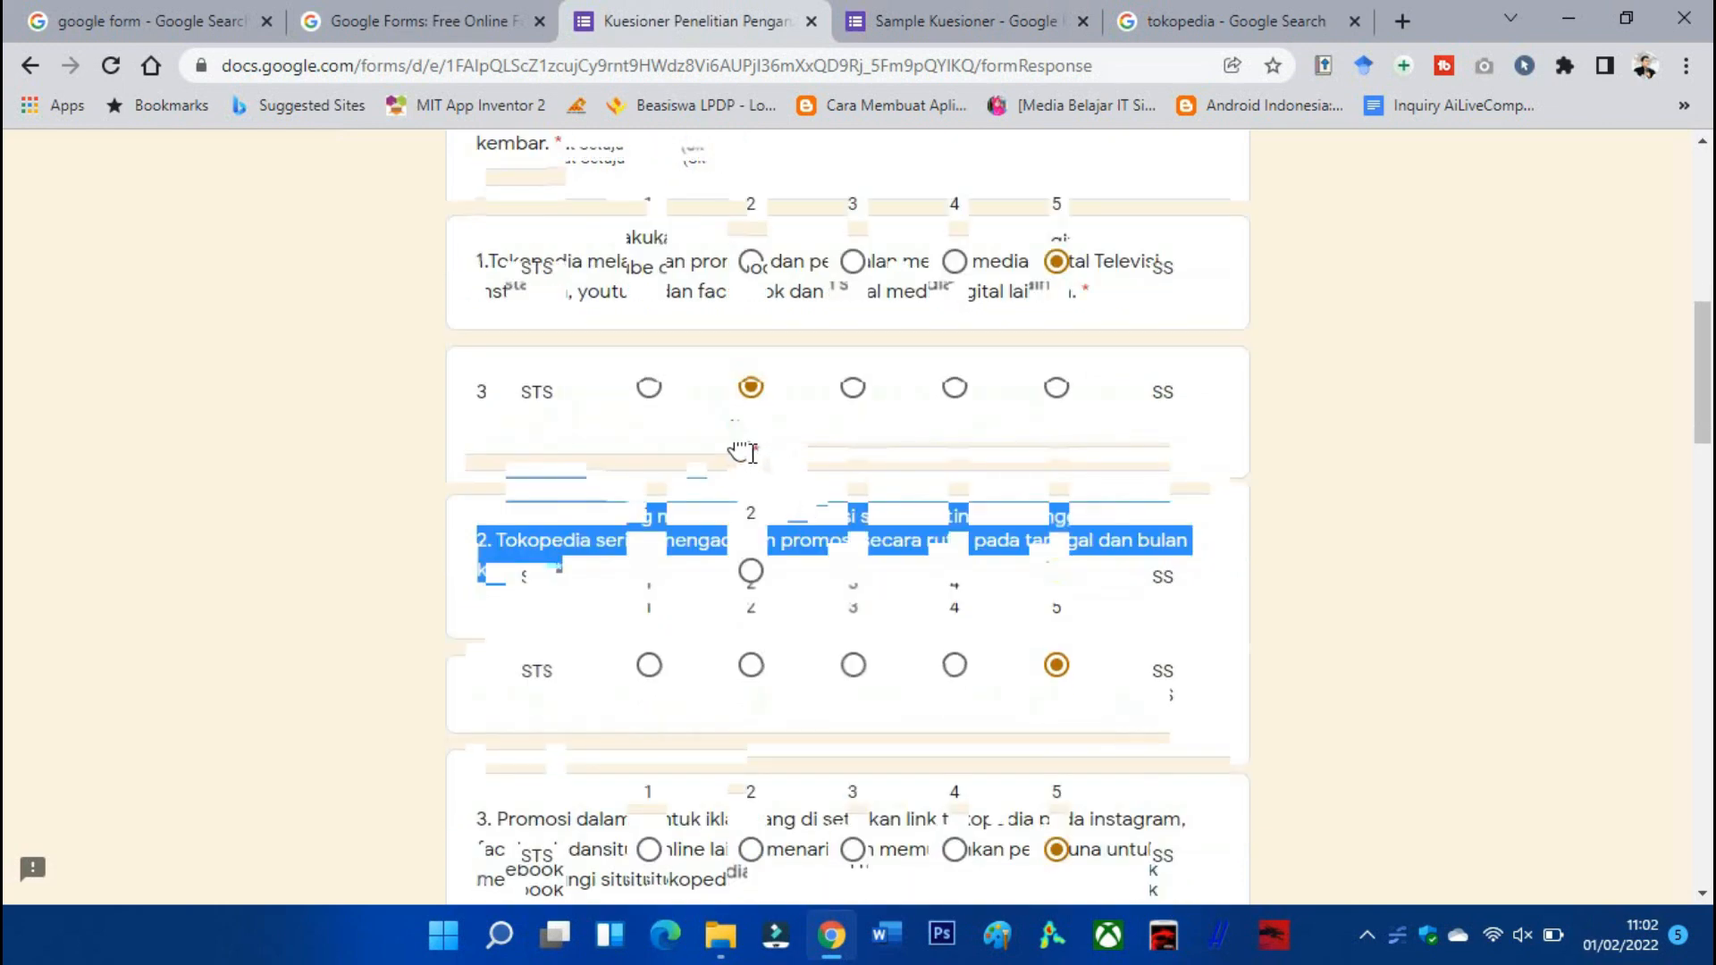
left_click_drag(742, 453, 450, 409)
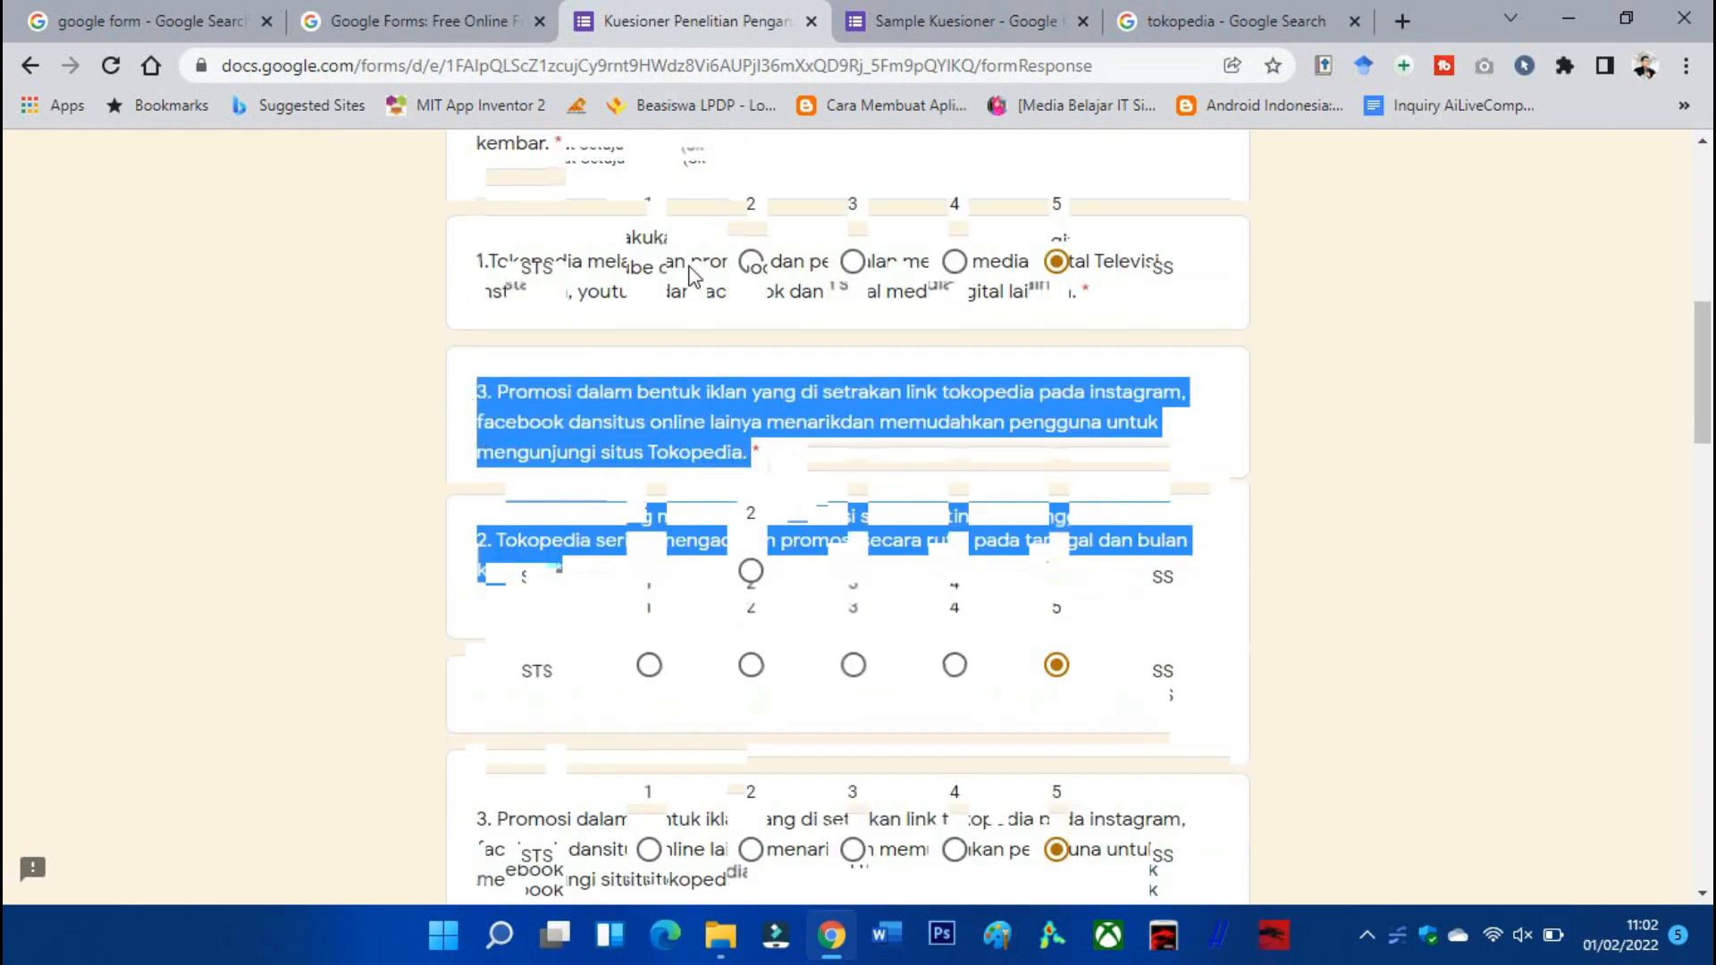
left_click(931, 22)
scroll(760, 441, "down", 3)
type("3. Promosi dalam bentuk iklan yang di sematkan link tokopedia pada instagram, facebook dansitus online lainya menarik dan memudahkan pengguna untuk mengunjungi situs Tokopedia.")
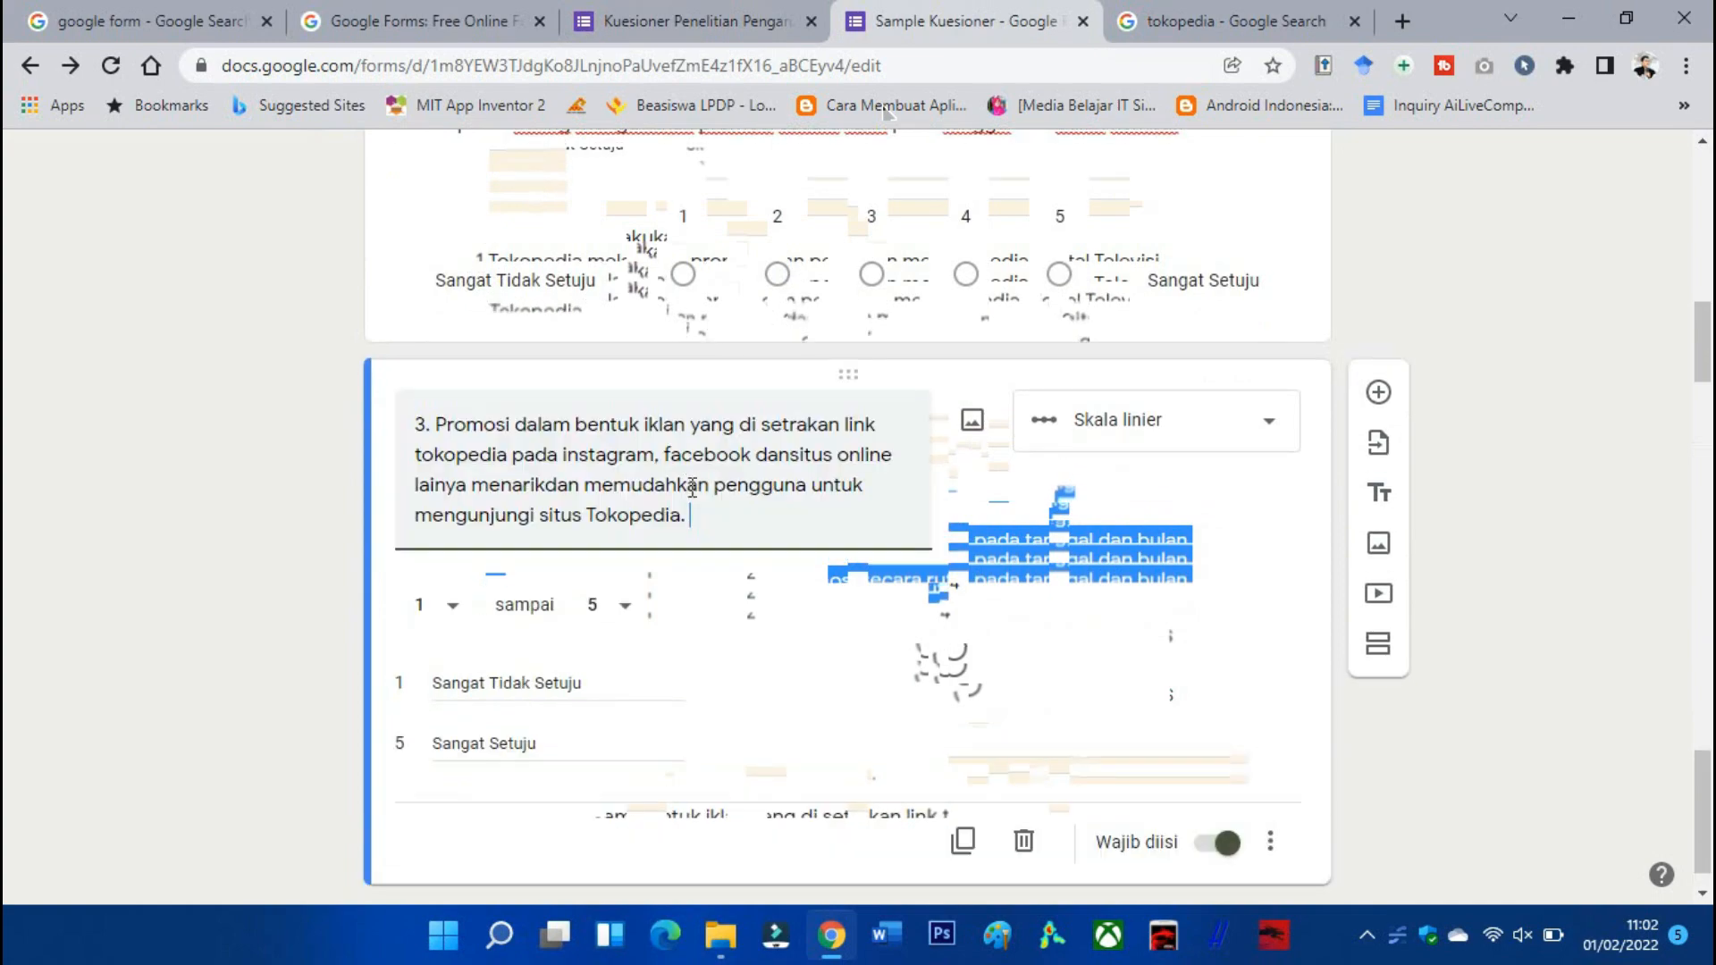
Add a new section after promotion question 3.
scroll(763, 466, "up", 6)
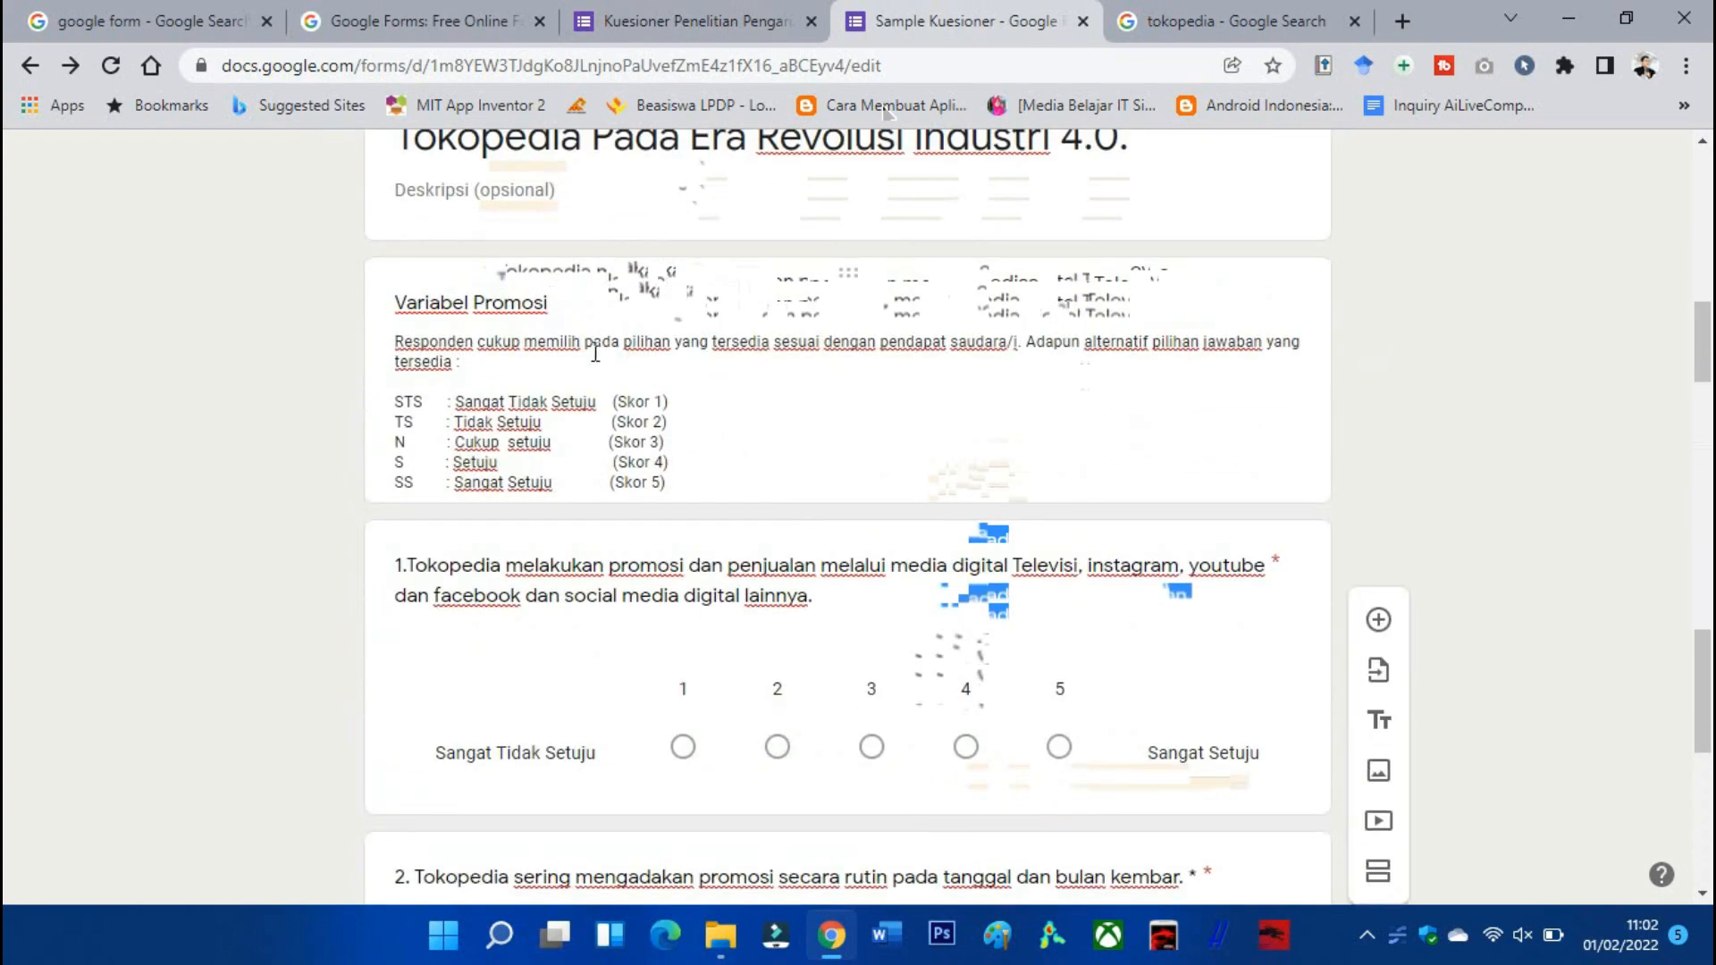
scroll(592, 357, "down", 9)
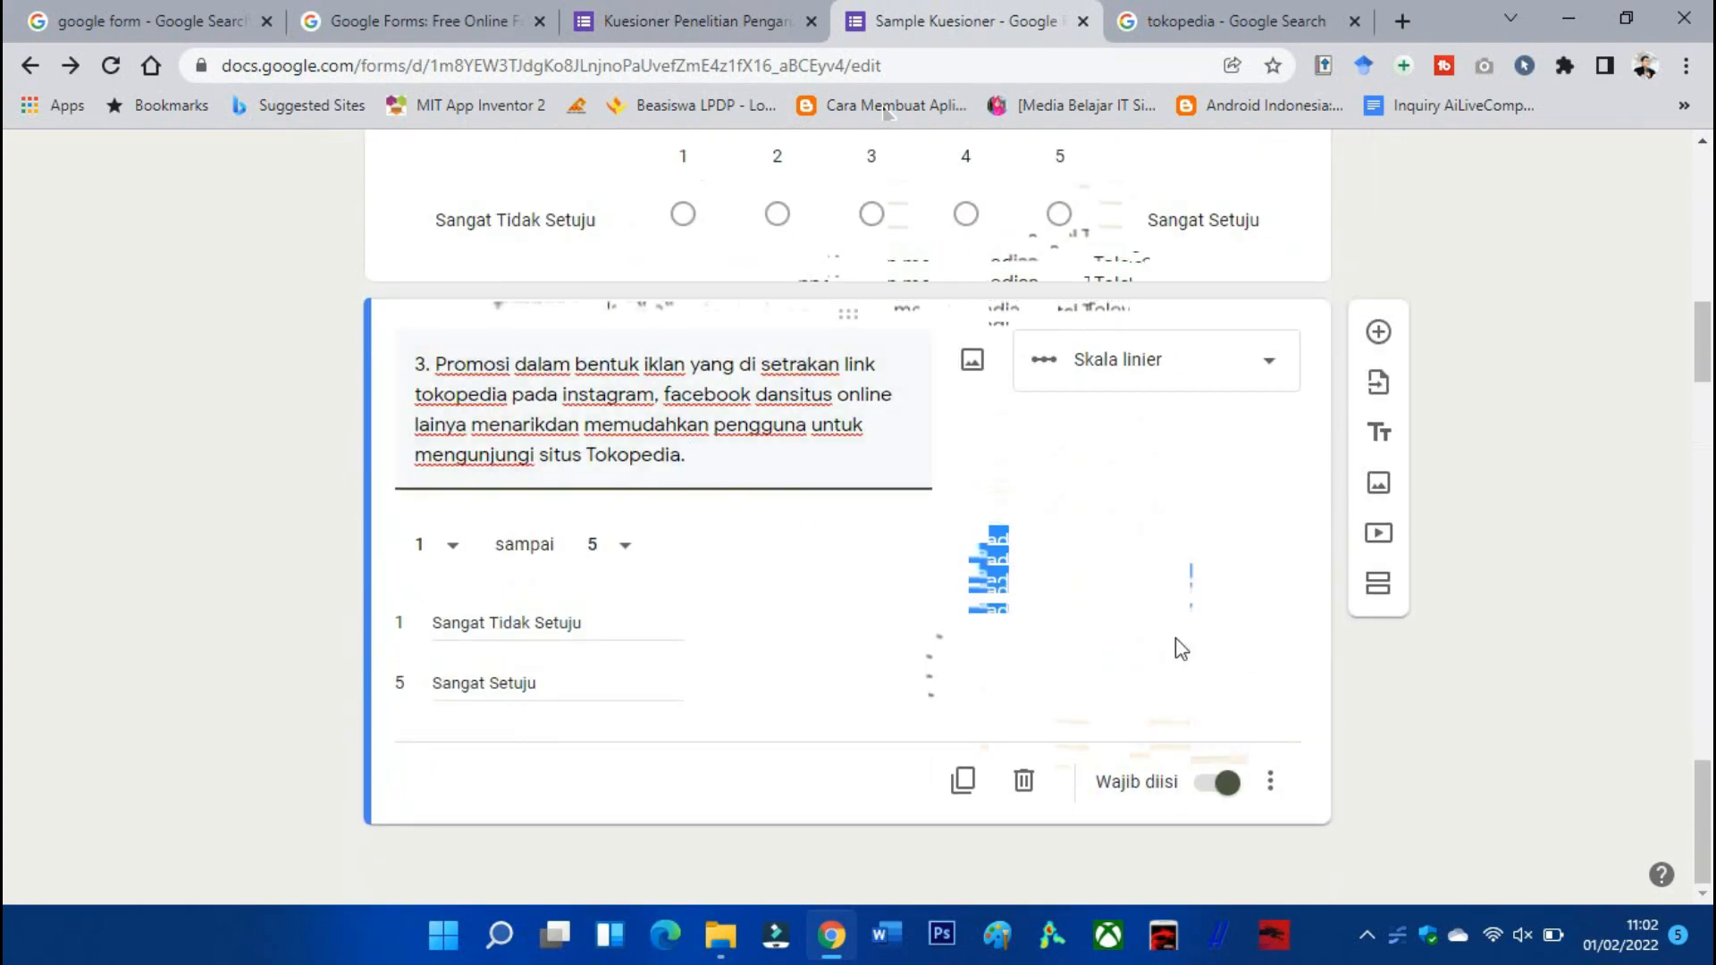
left_click(1380, 600)
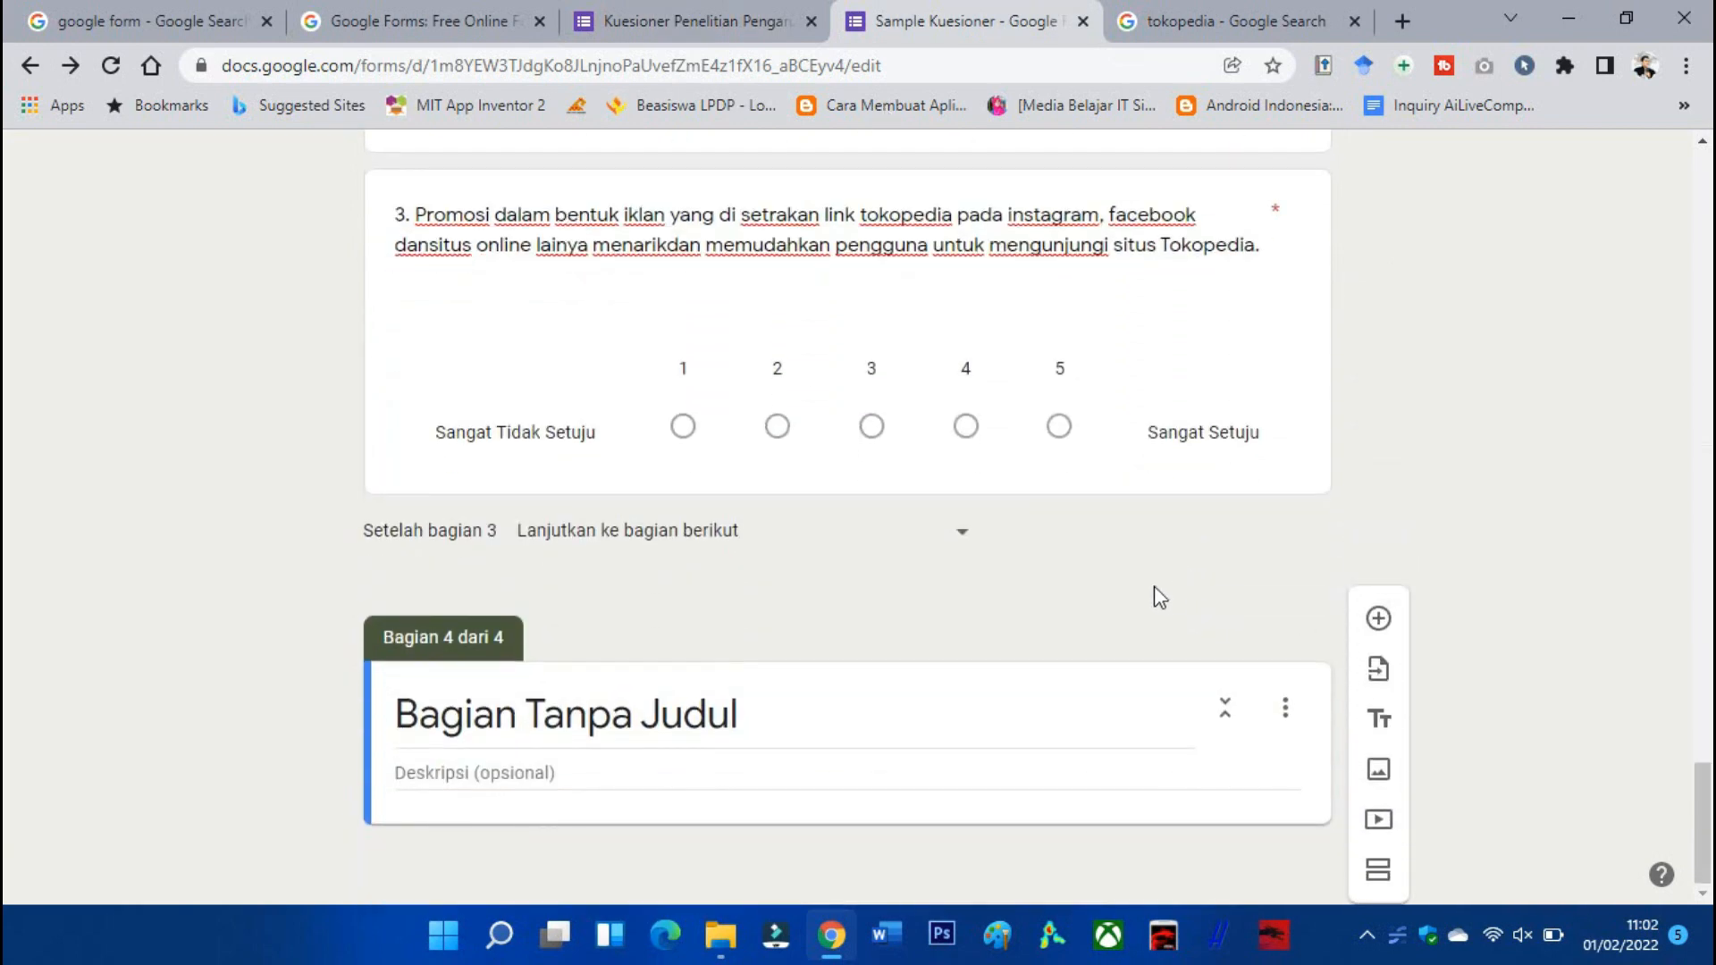
Add a title-and-description block and paste the questionnaire title as Section 4's title.
left_click(689, 20)
scroll(728, 299, "down", 20)
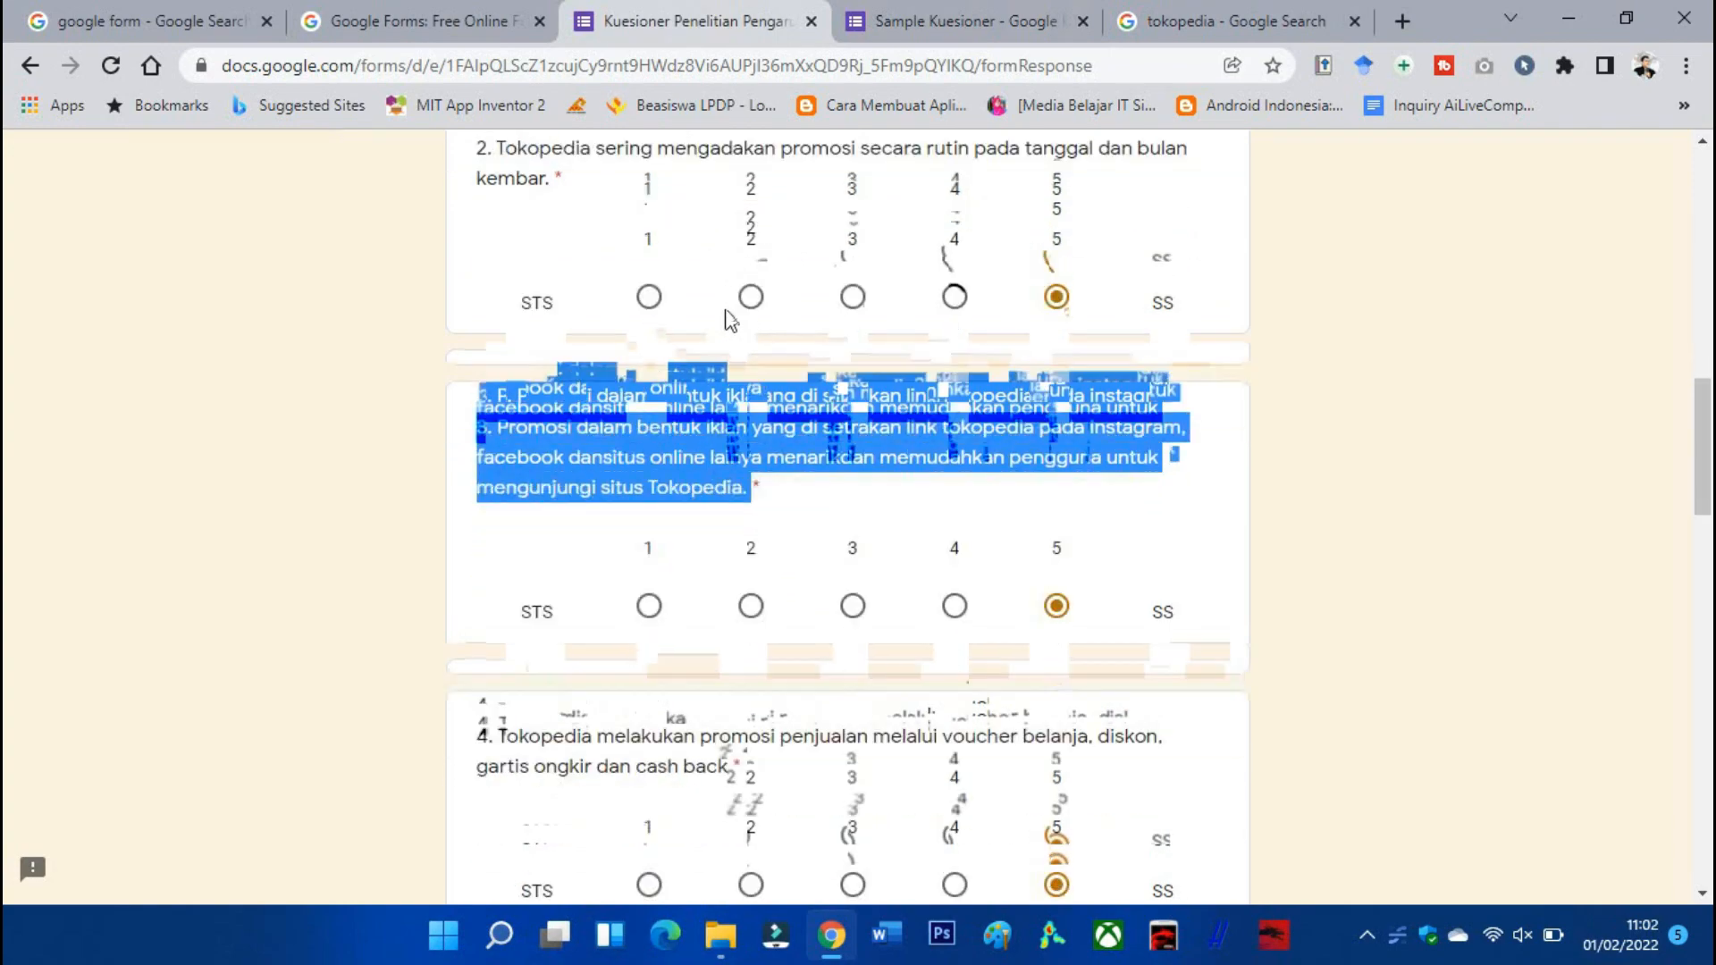
left_click(635, 714)
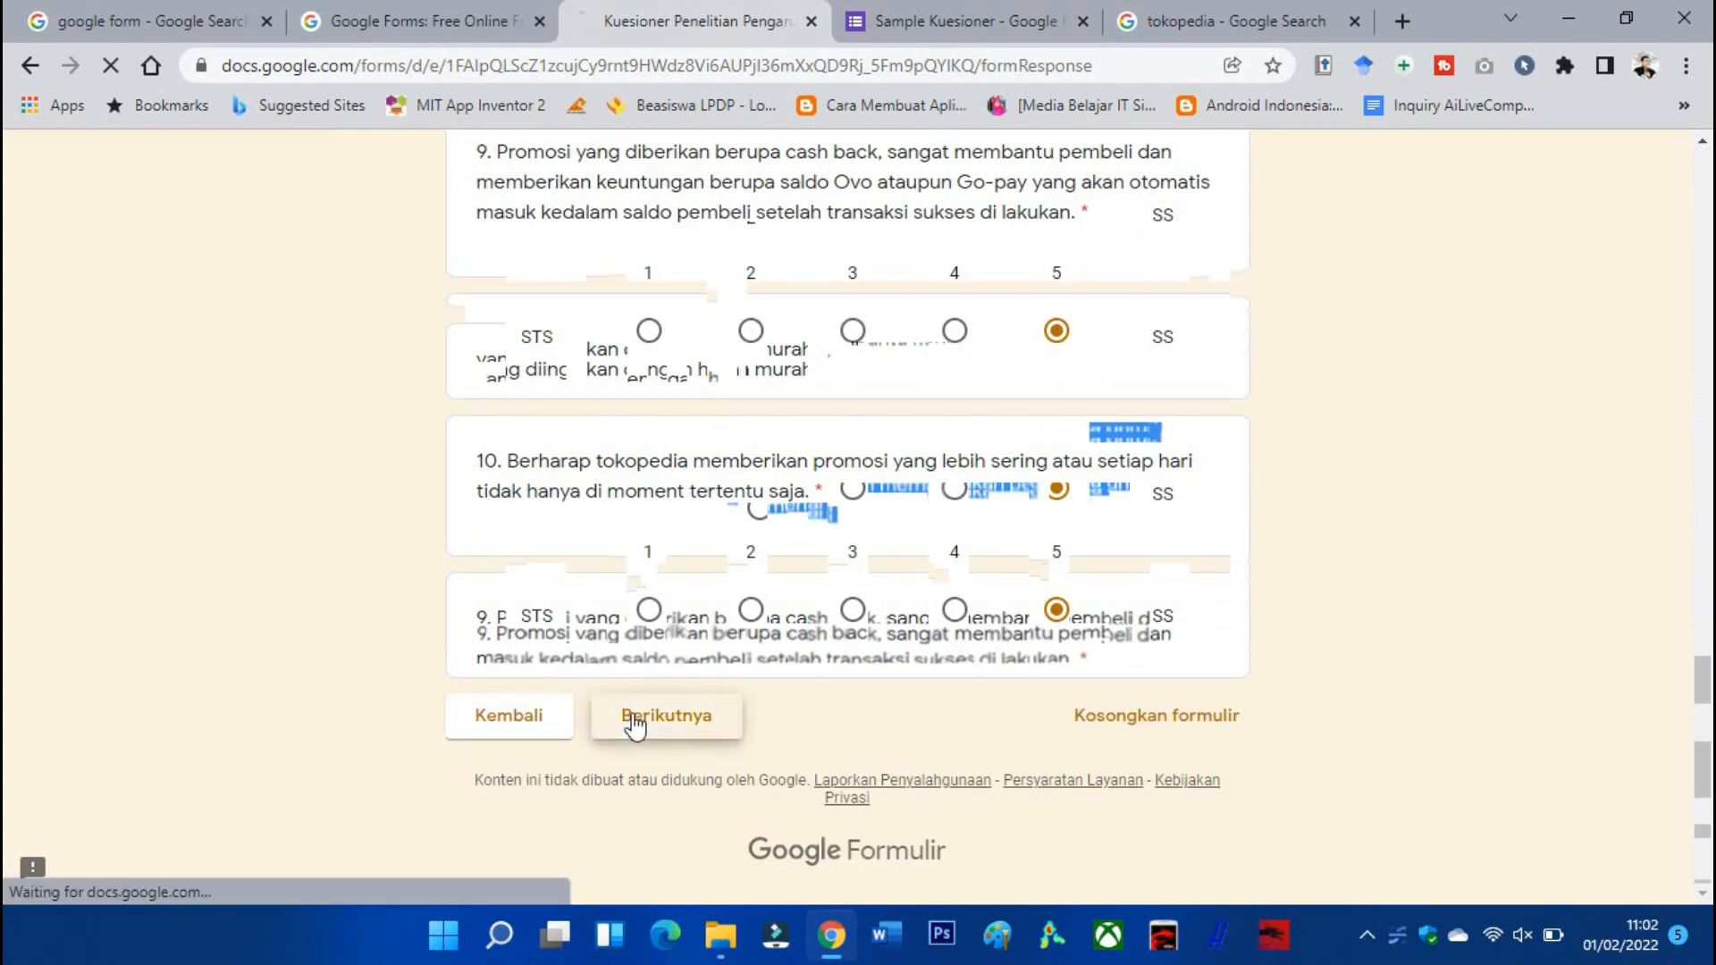
scroll(677, 643, "down", 4)
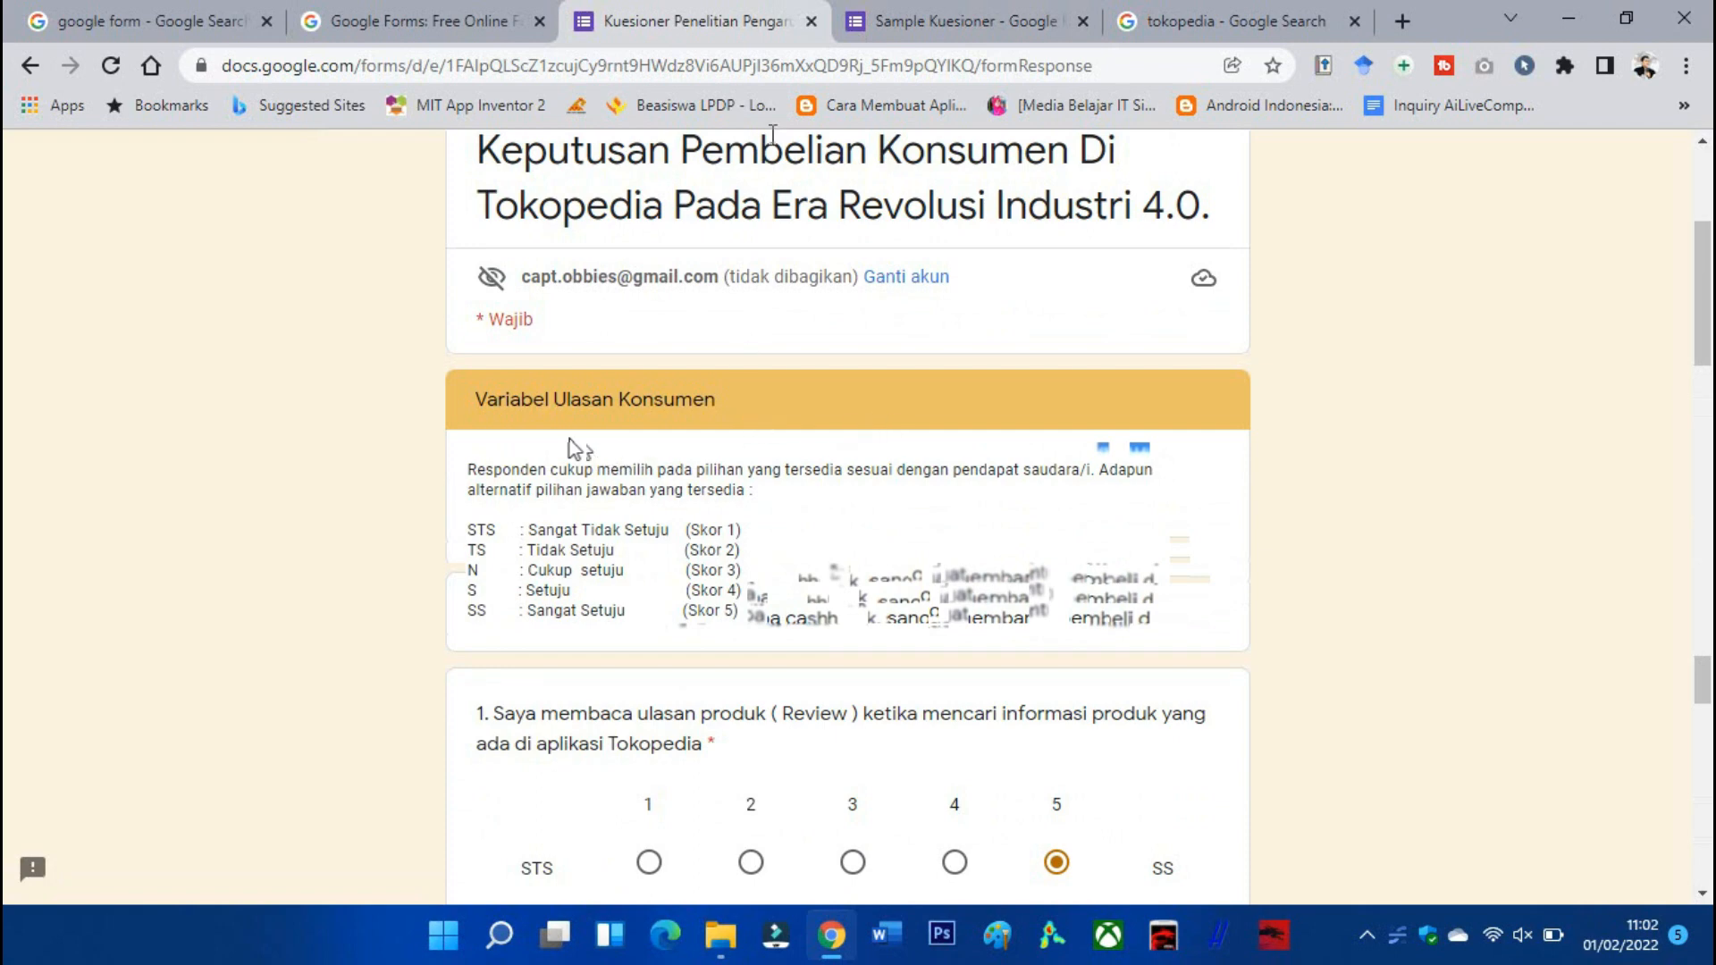
left_click(901, 37)
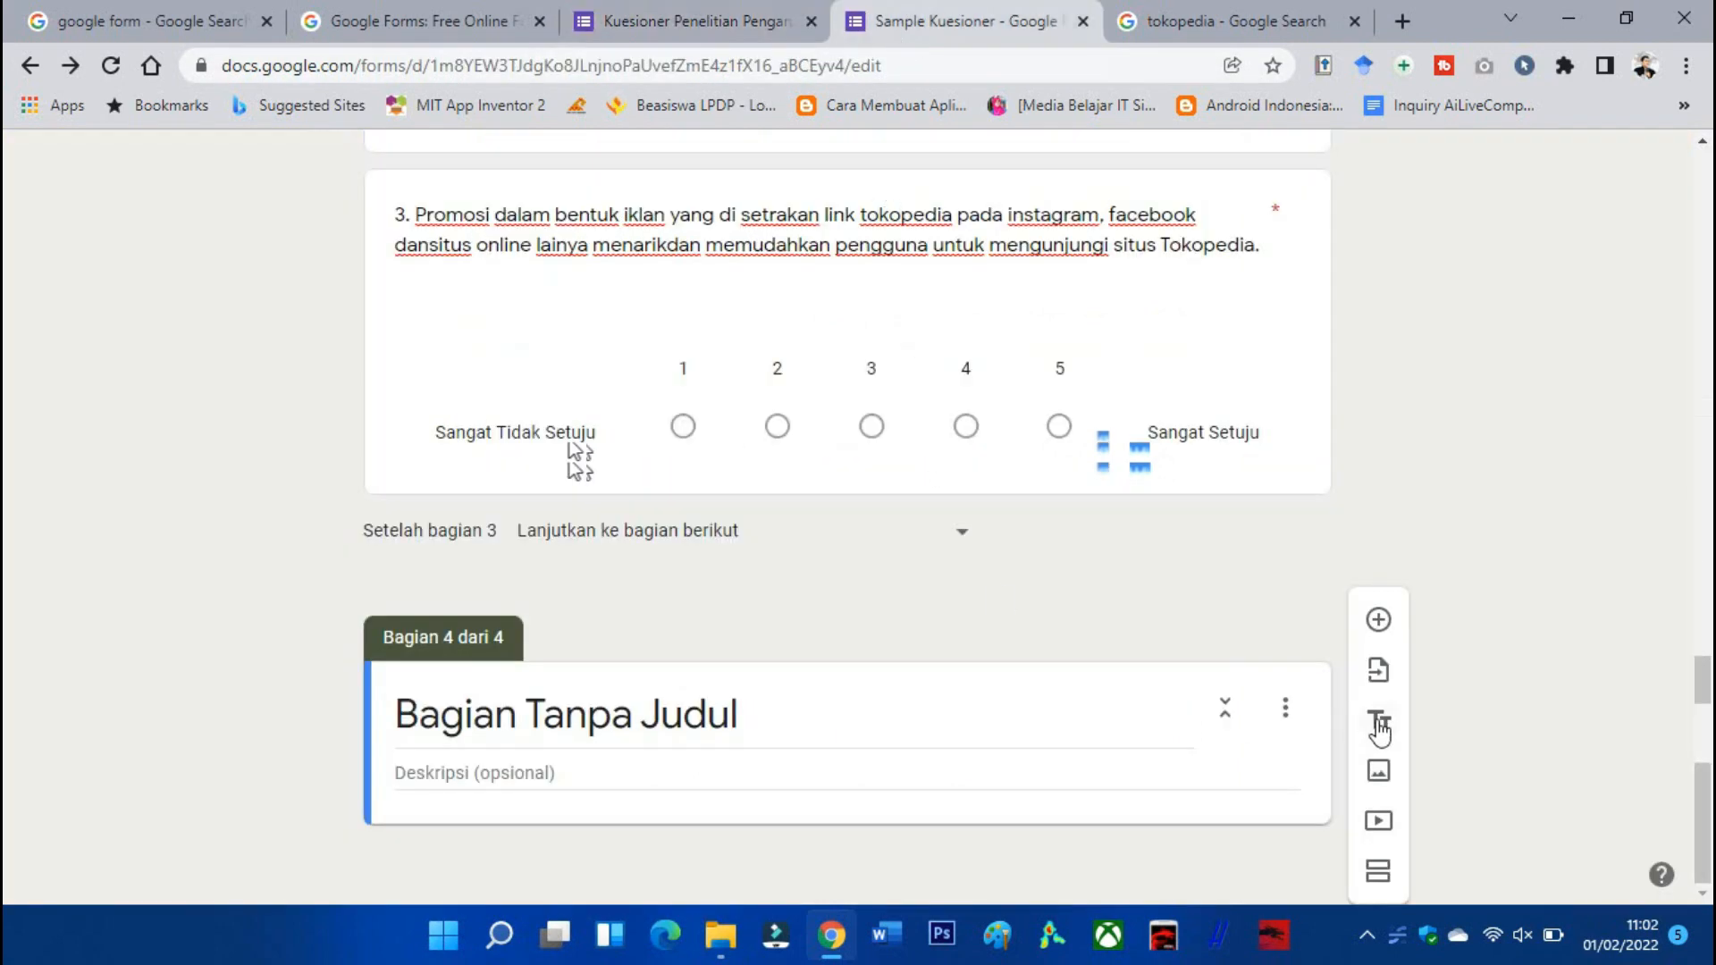
left_click(1378, 720)
scroll(917, 636, "up", 15)
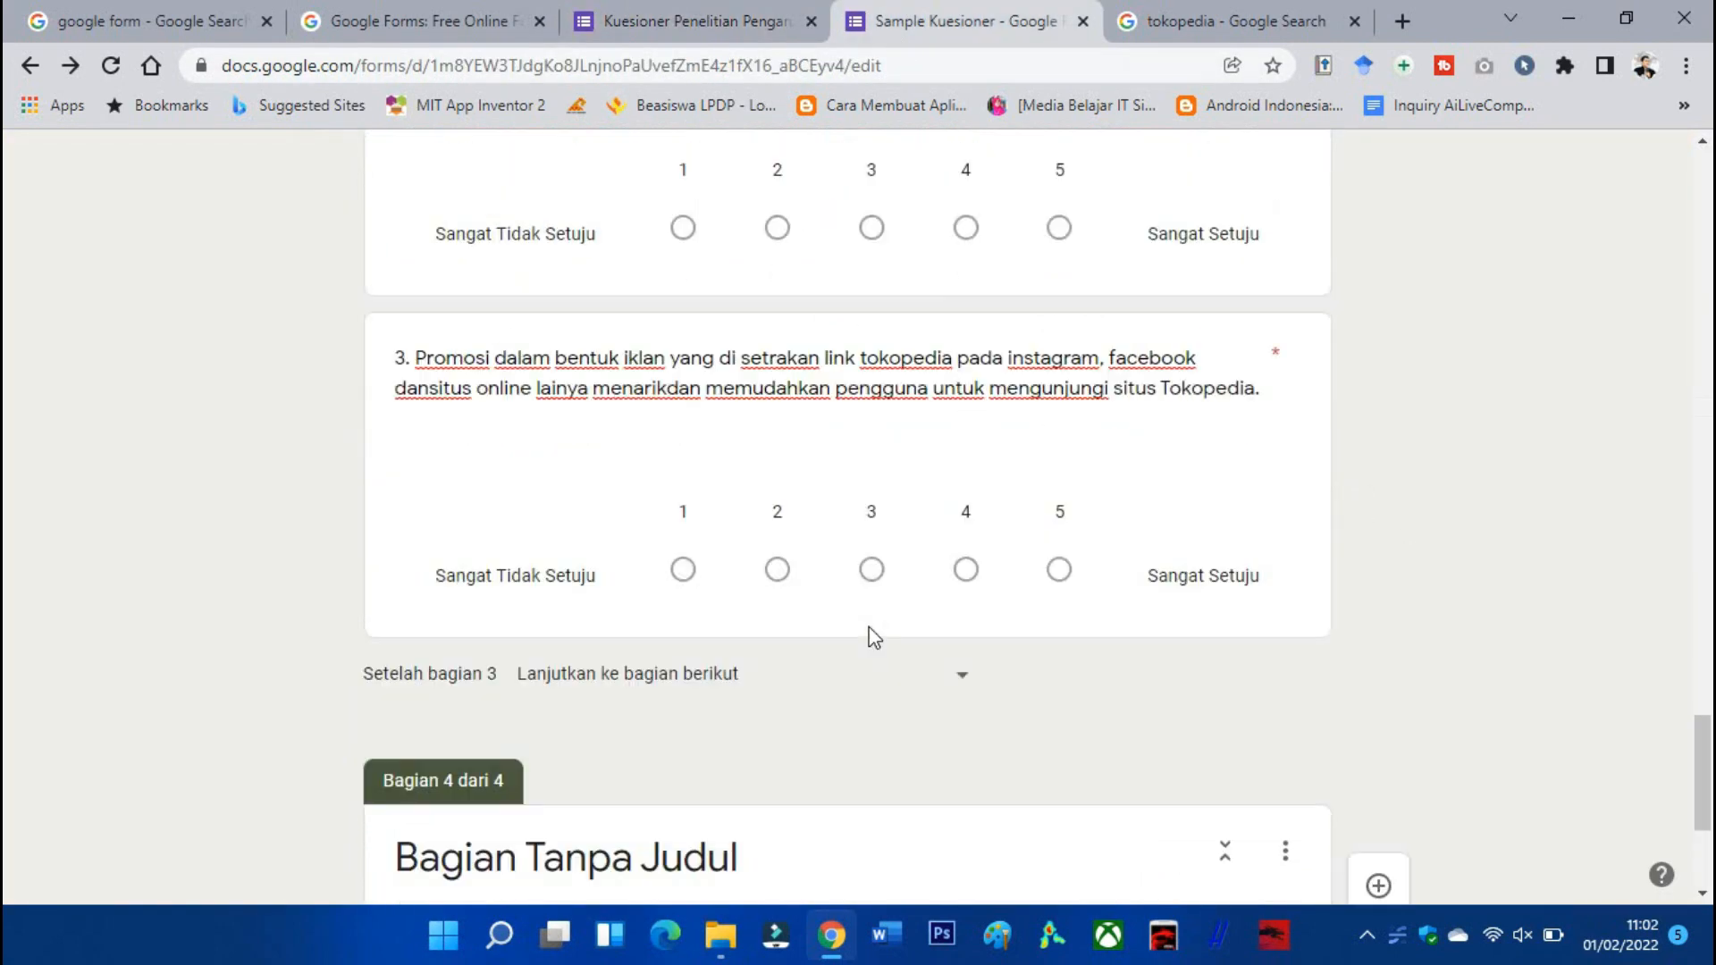
left_click_drag(1133, 320, 396, 390)
key("ctrl+c")
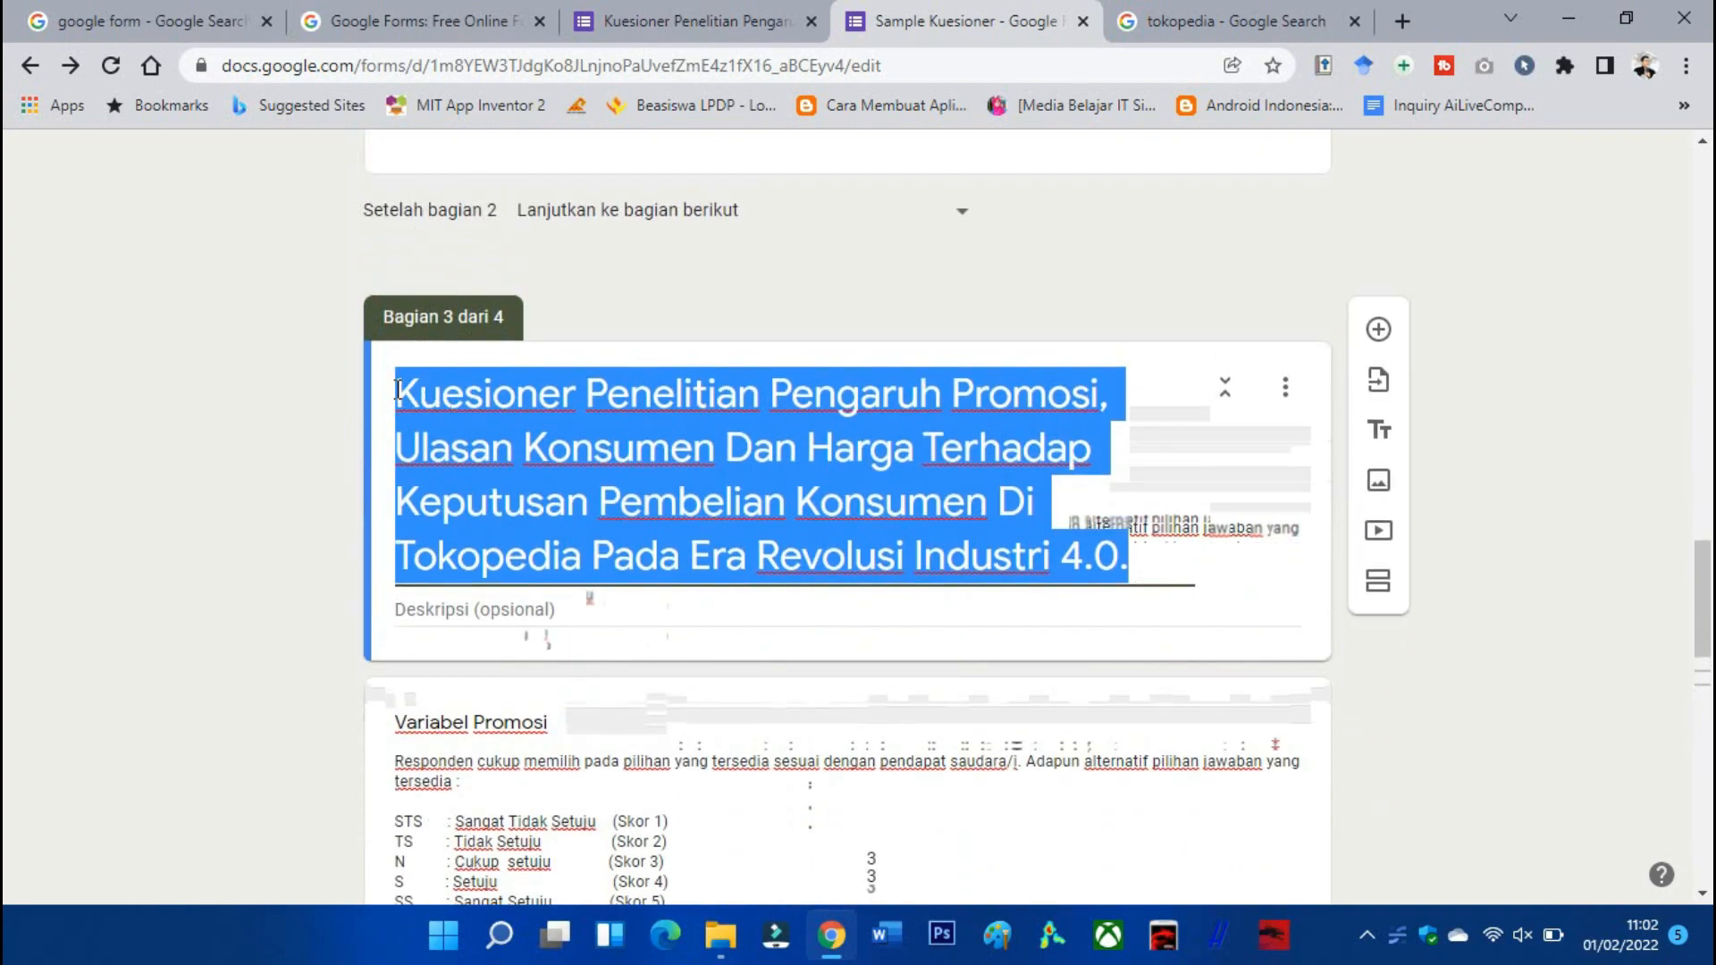
scroll(447, 480, "down", 10)
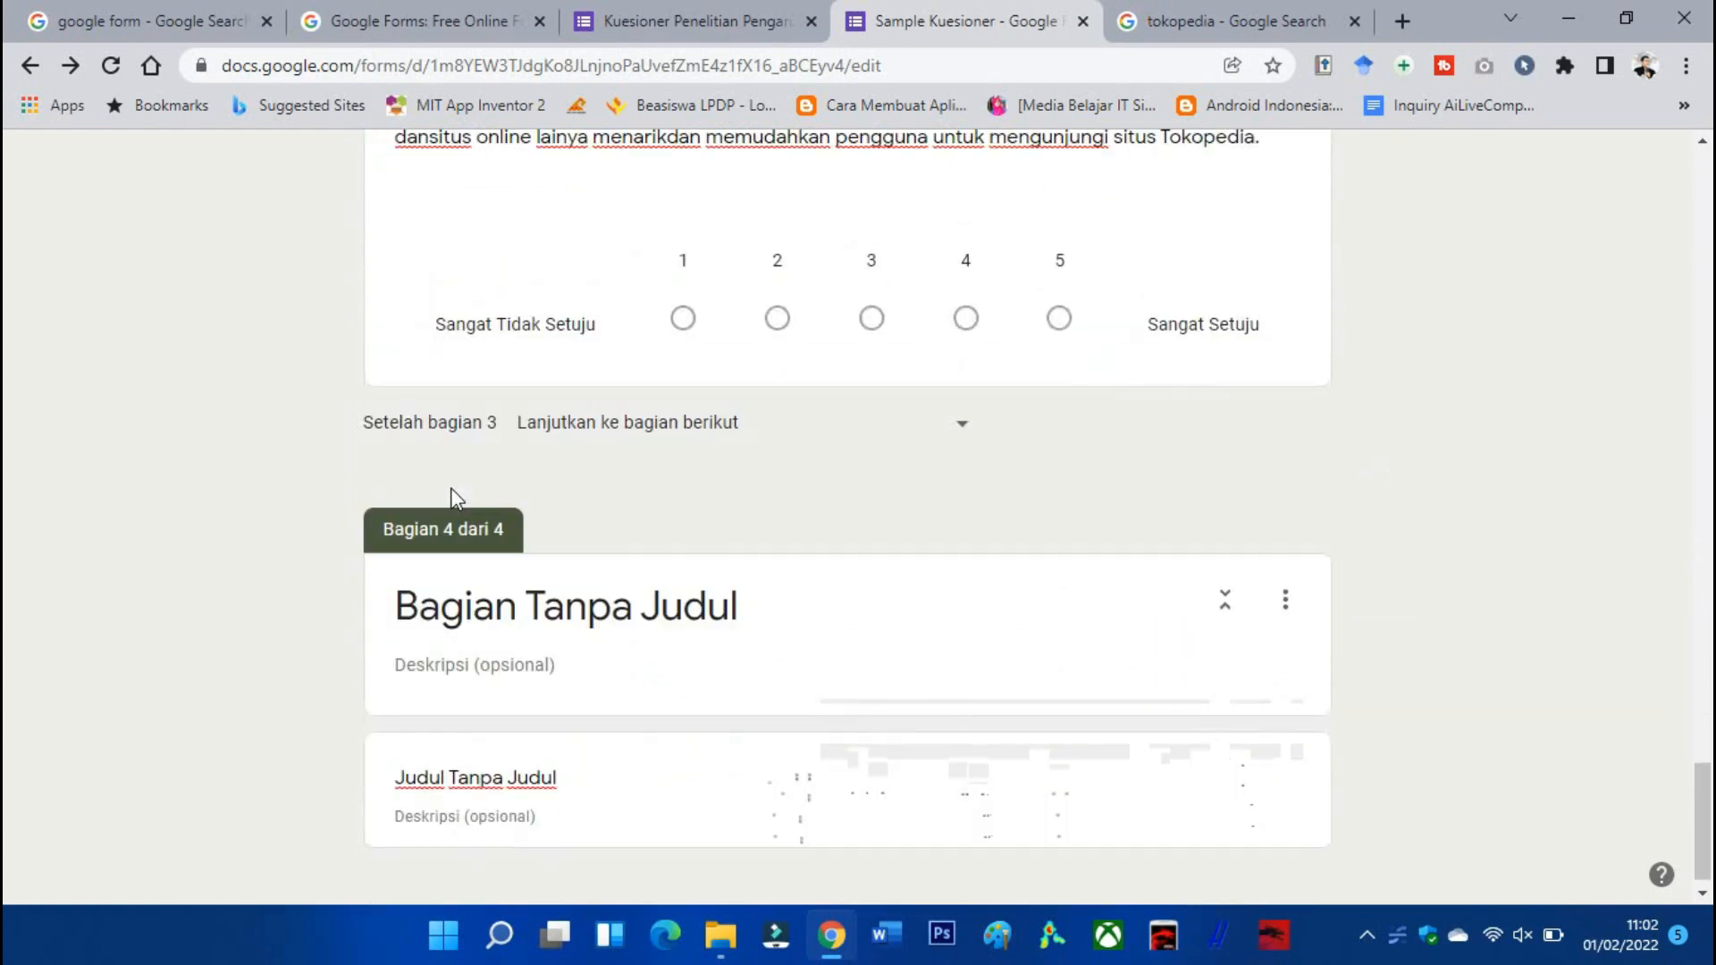
left_click(491, 580)
key("ctrl+a")
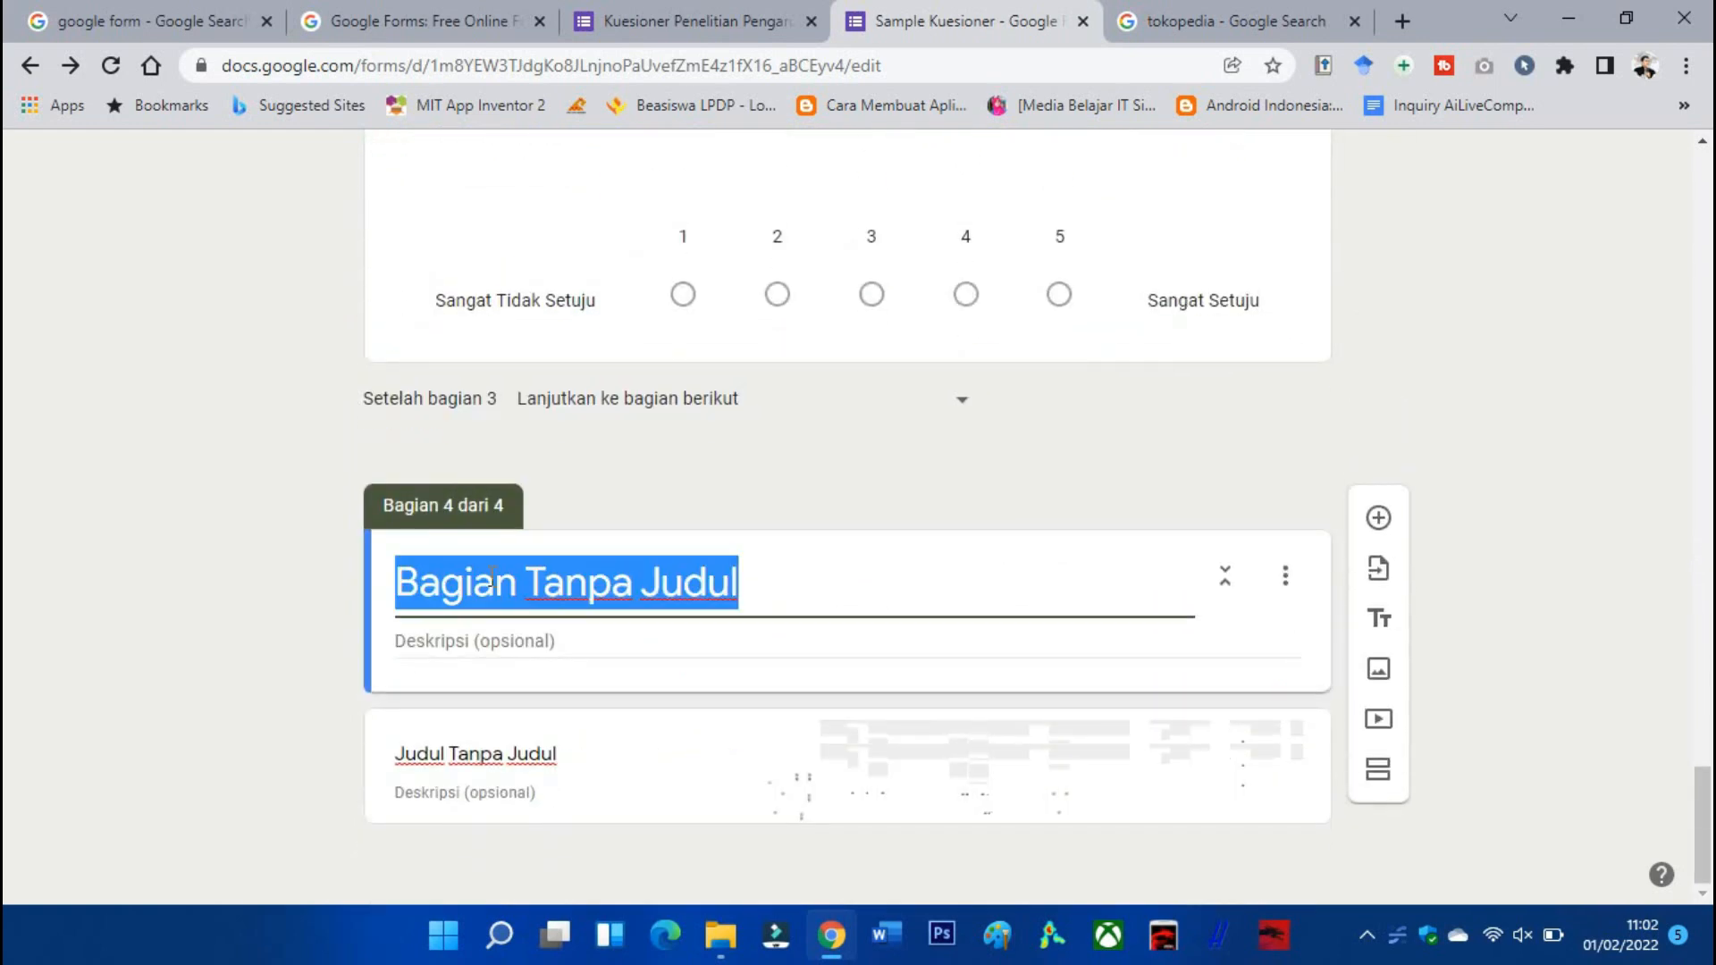
key("ctrl+v")
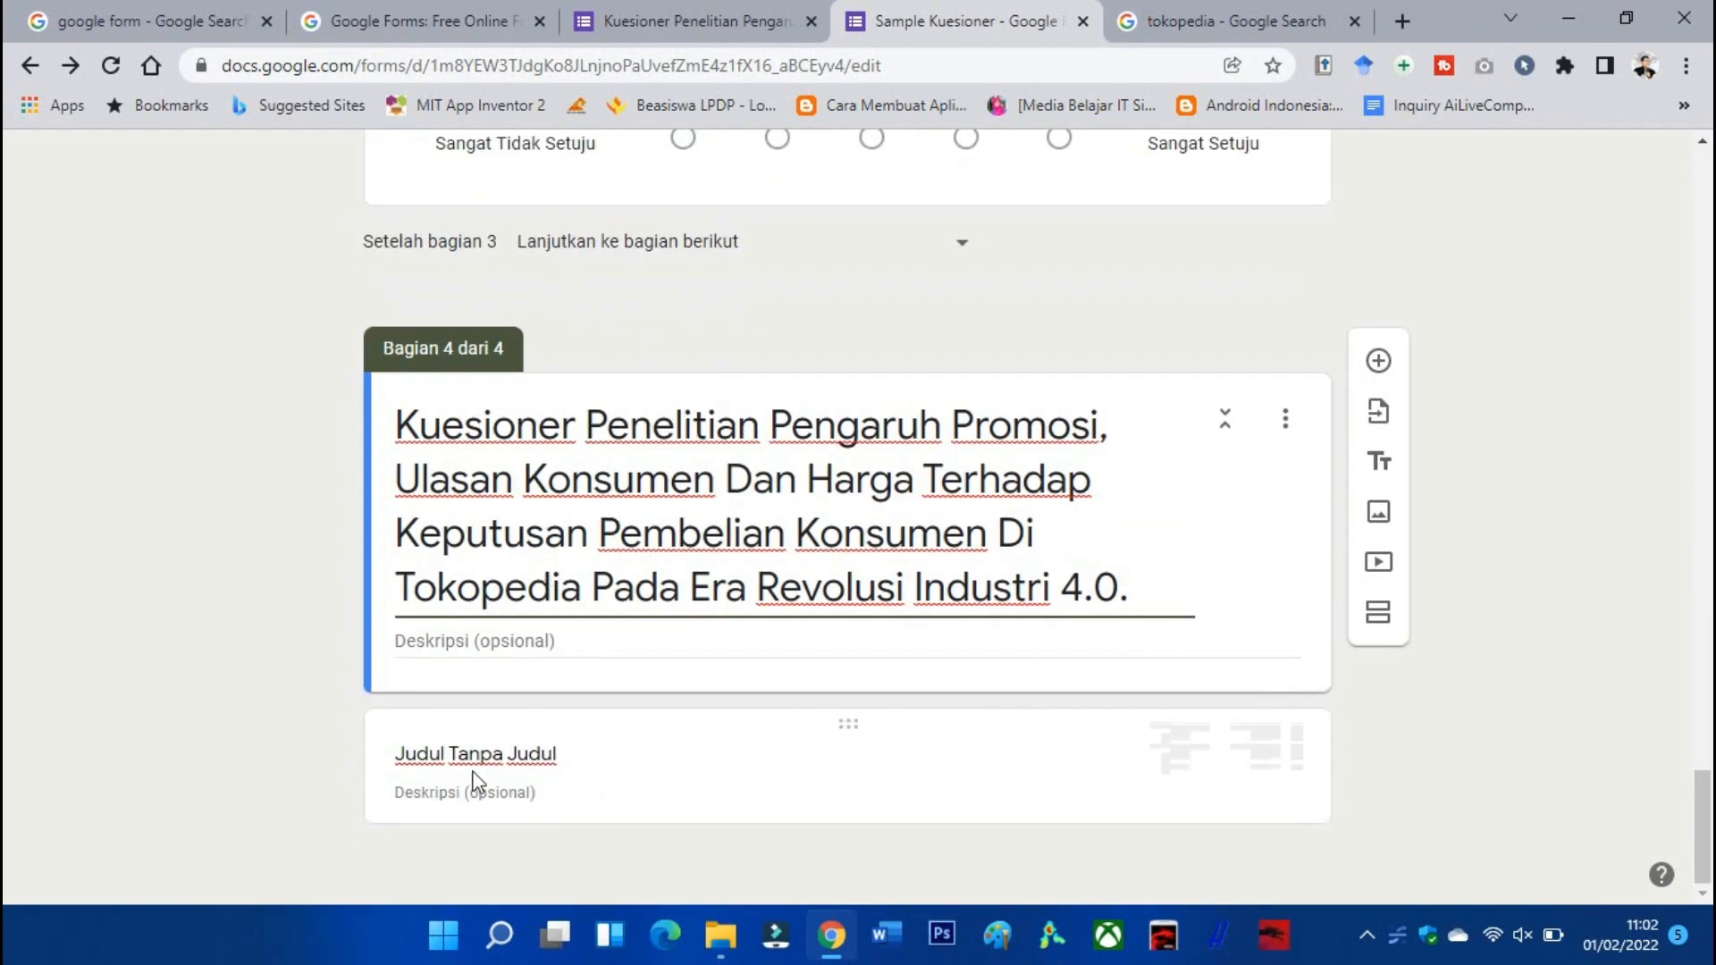
Title the block 'Variabel Ulasan Konsumen' and paste the STS–SS scoring guide as its description.
left_click(697, 20)
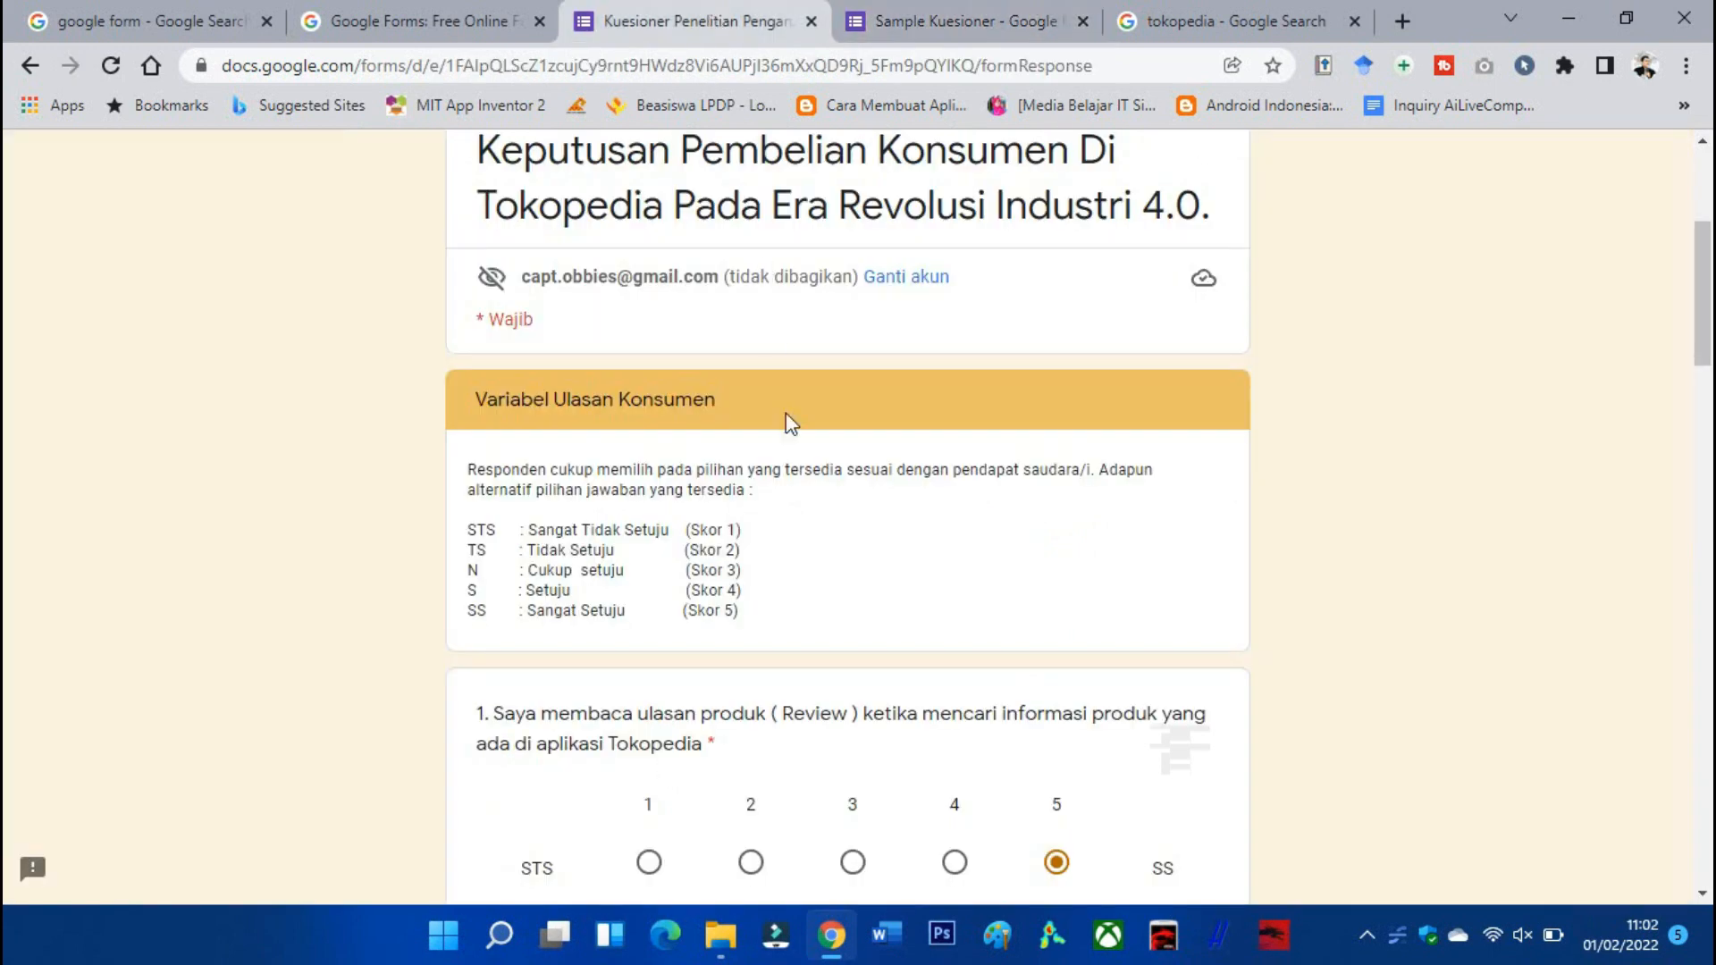
left_click_drag(791, 634, 460, 480)
key("ctrl+c")
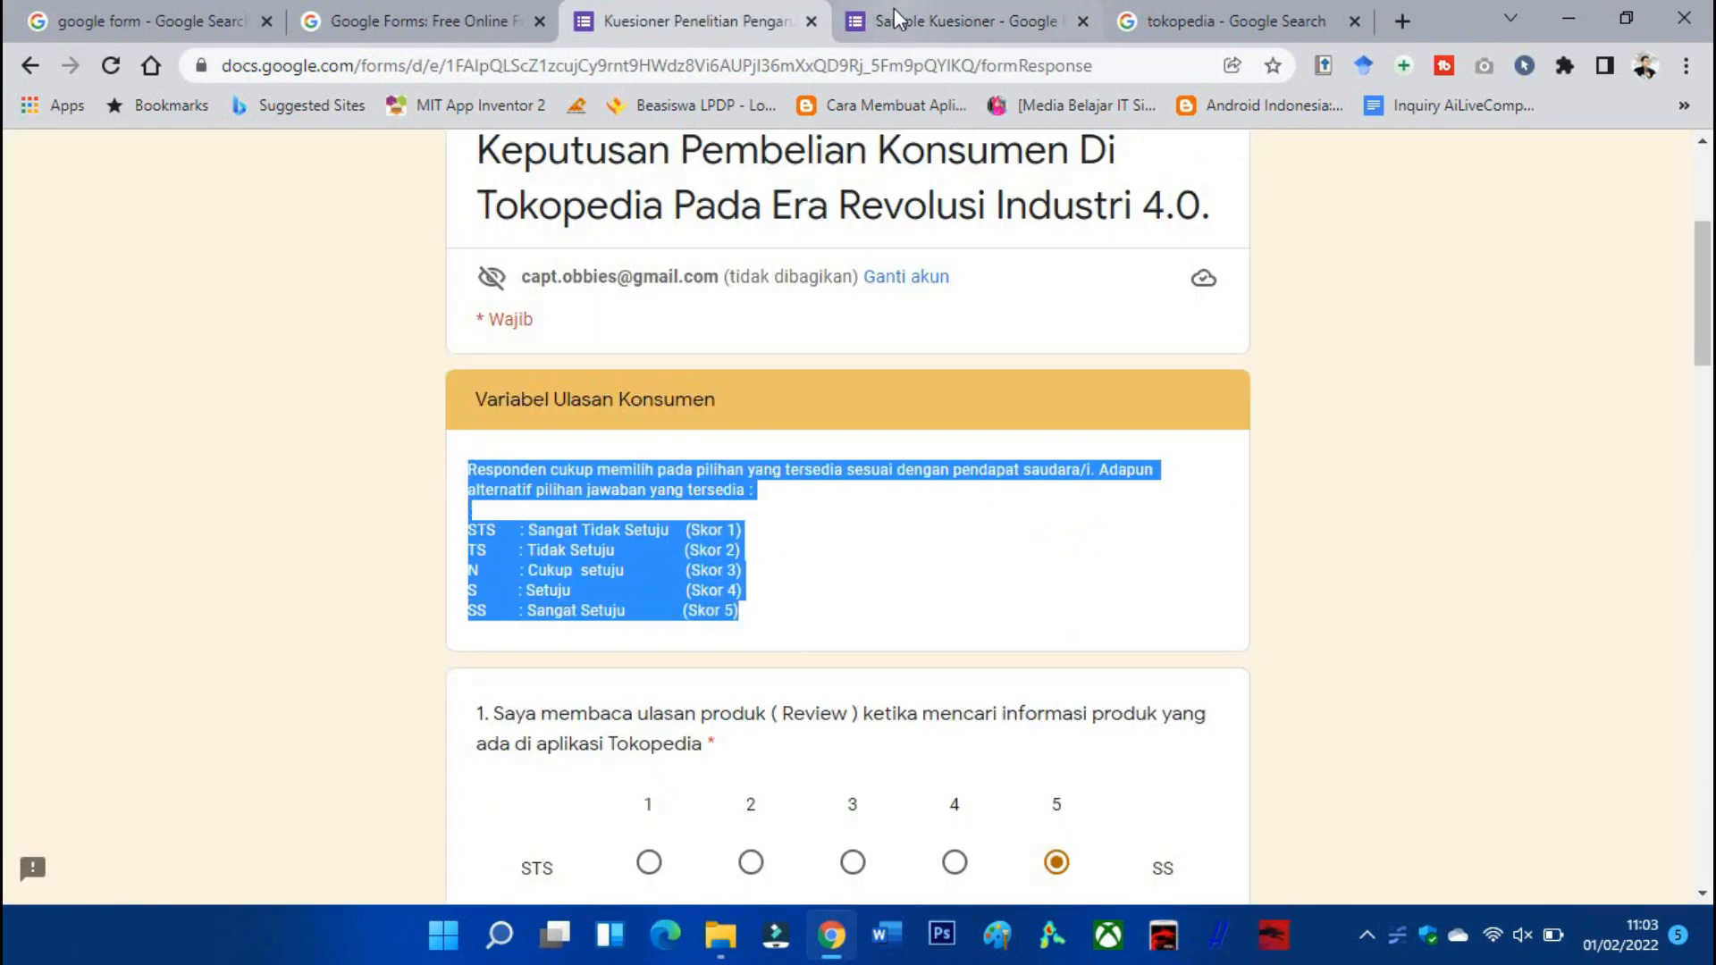
left_click(965, 20)
left_click(572, 808)
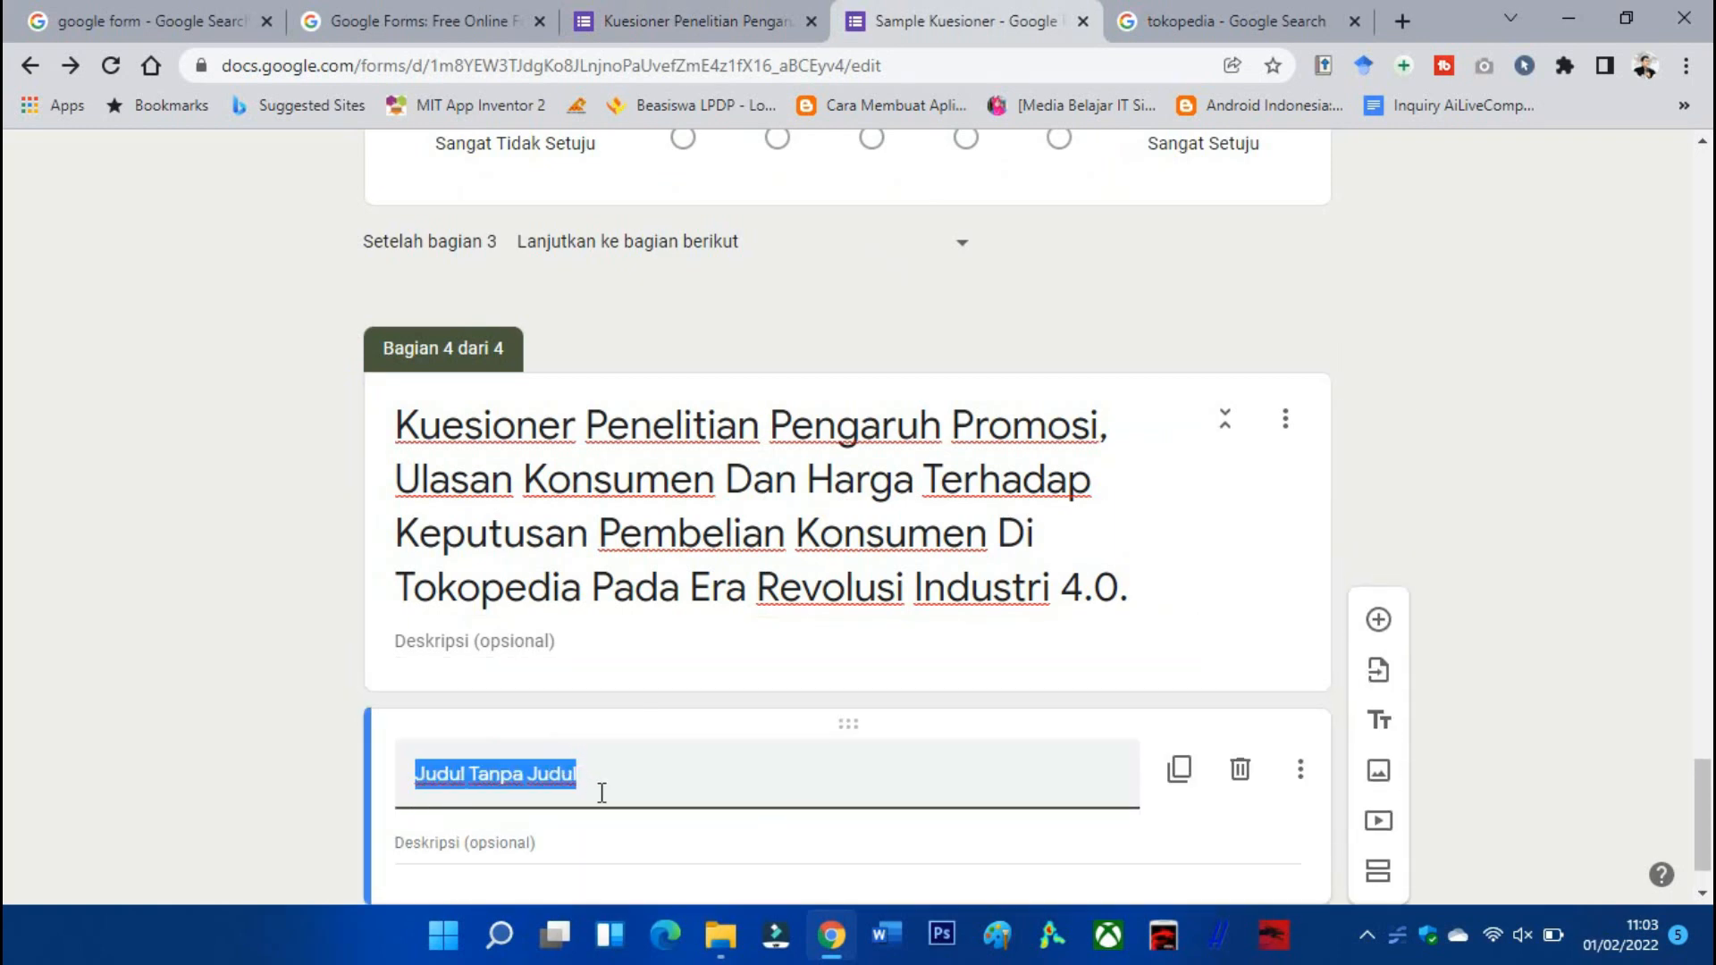
type("Variabel Ulasan K")
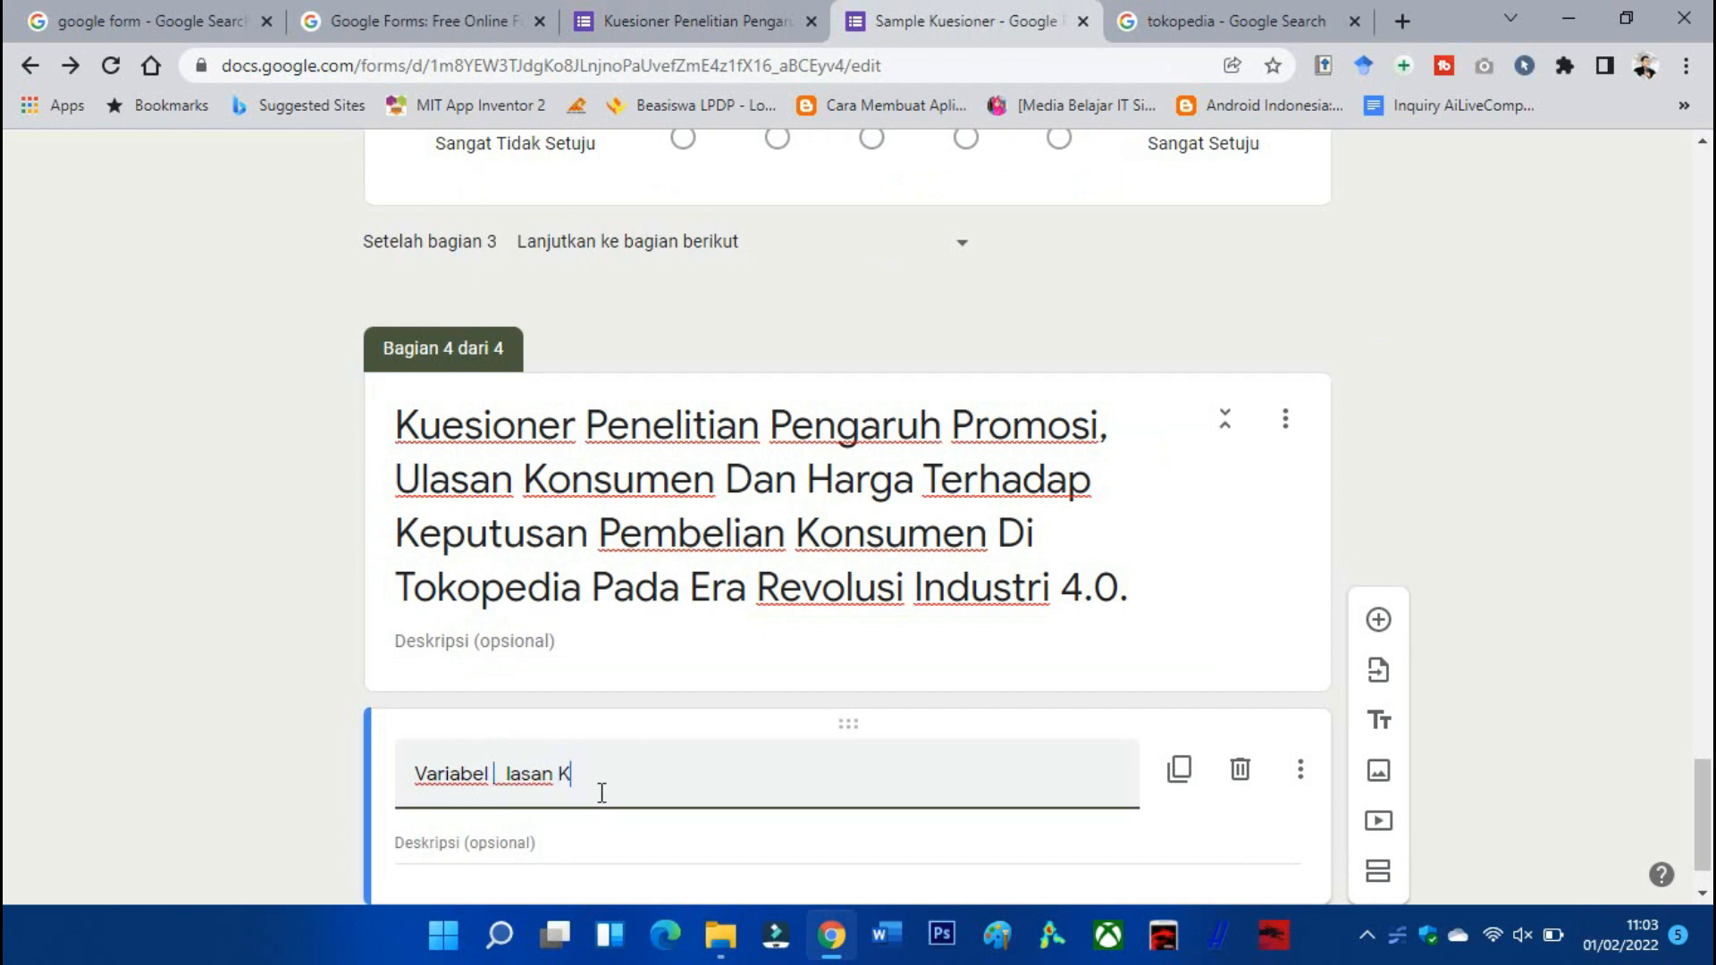
type("onsumen")
scroll(554, 769, "down", 1)
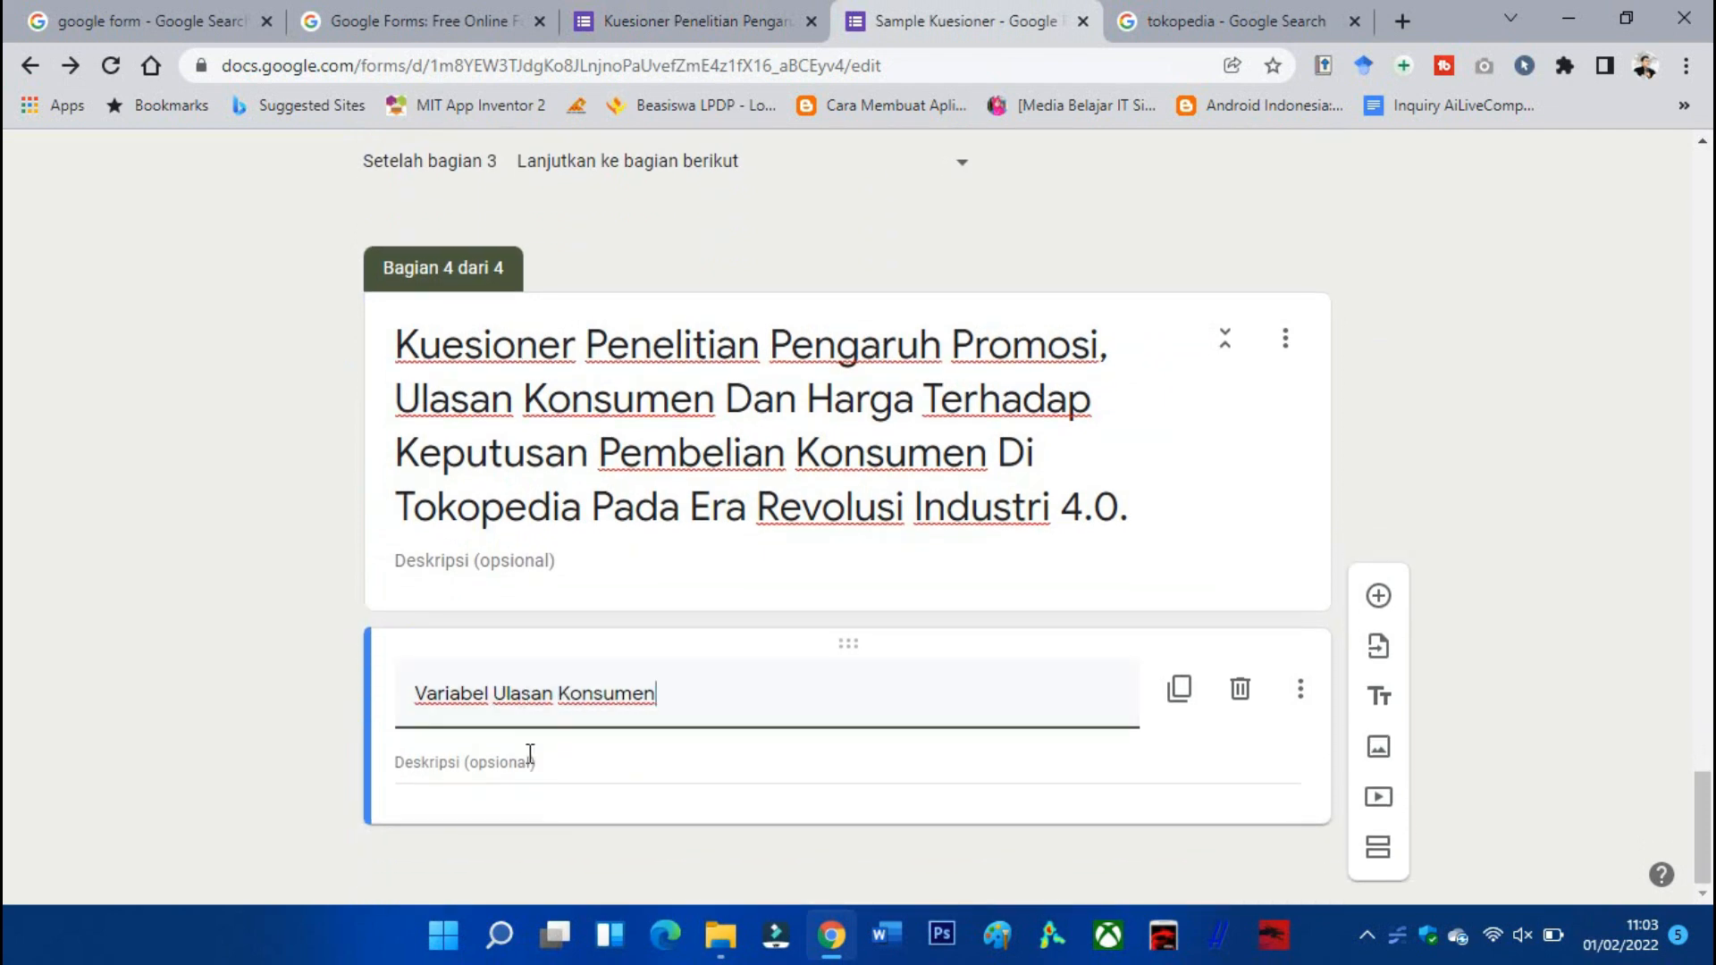
left_click(527, 764)
key("ctrl+v")
scroll(703, 761, "down", 2)
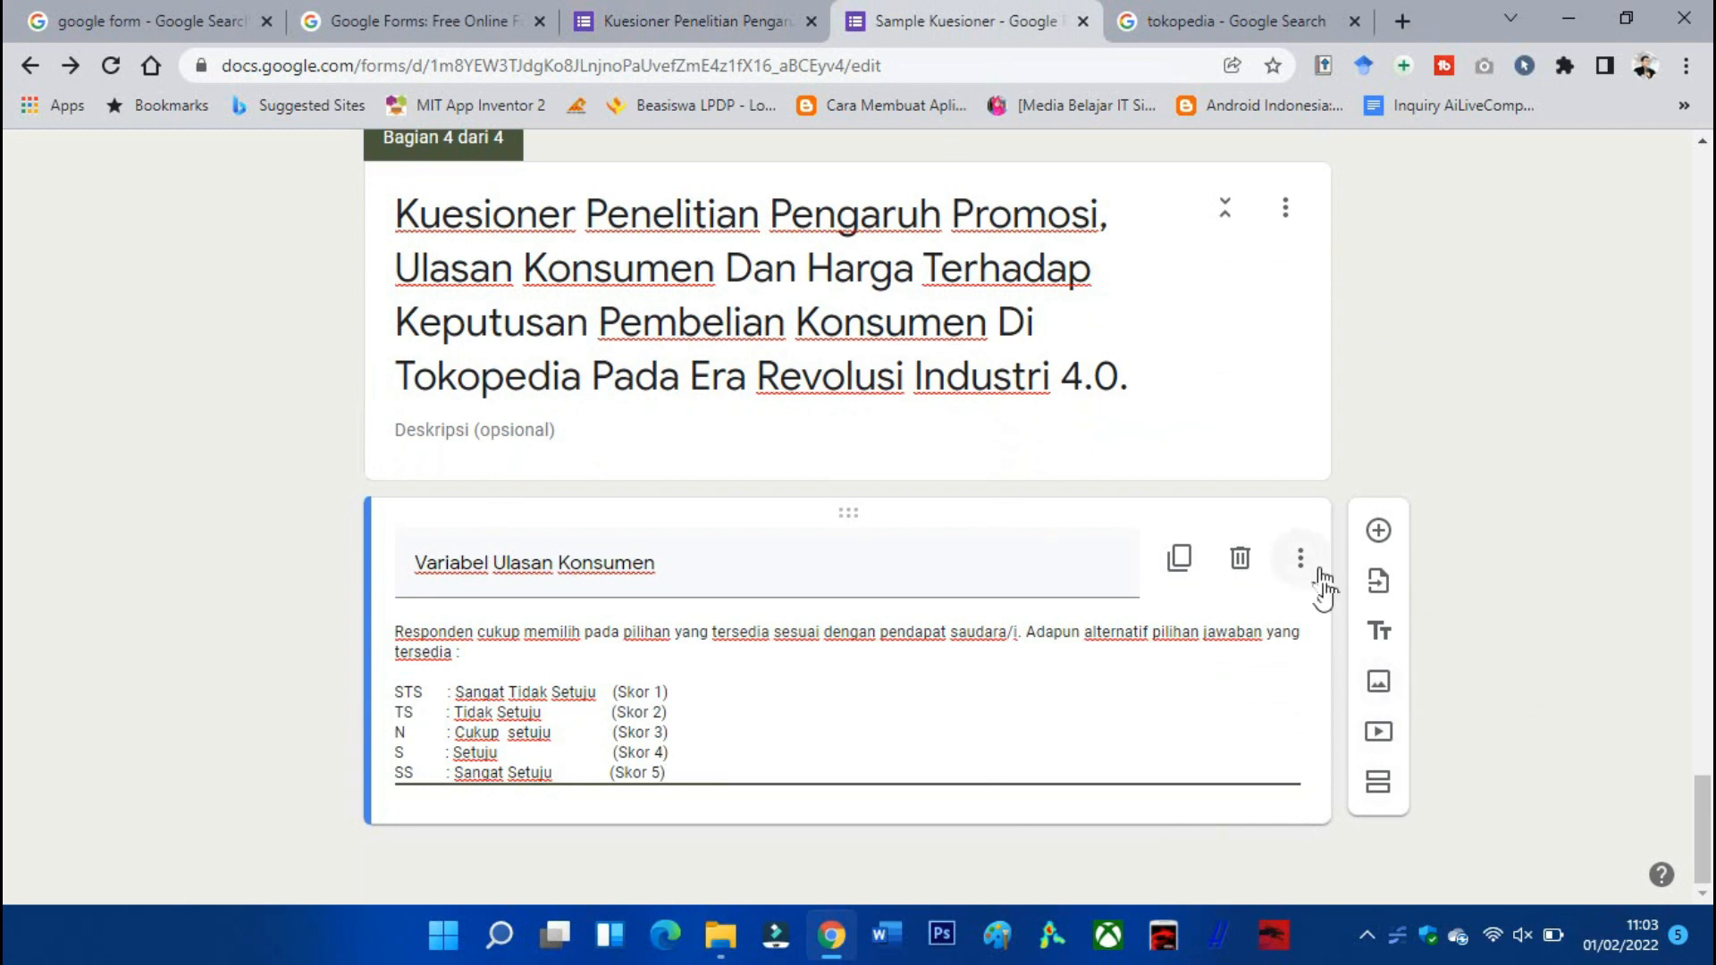
left_click(1378, 530)
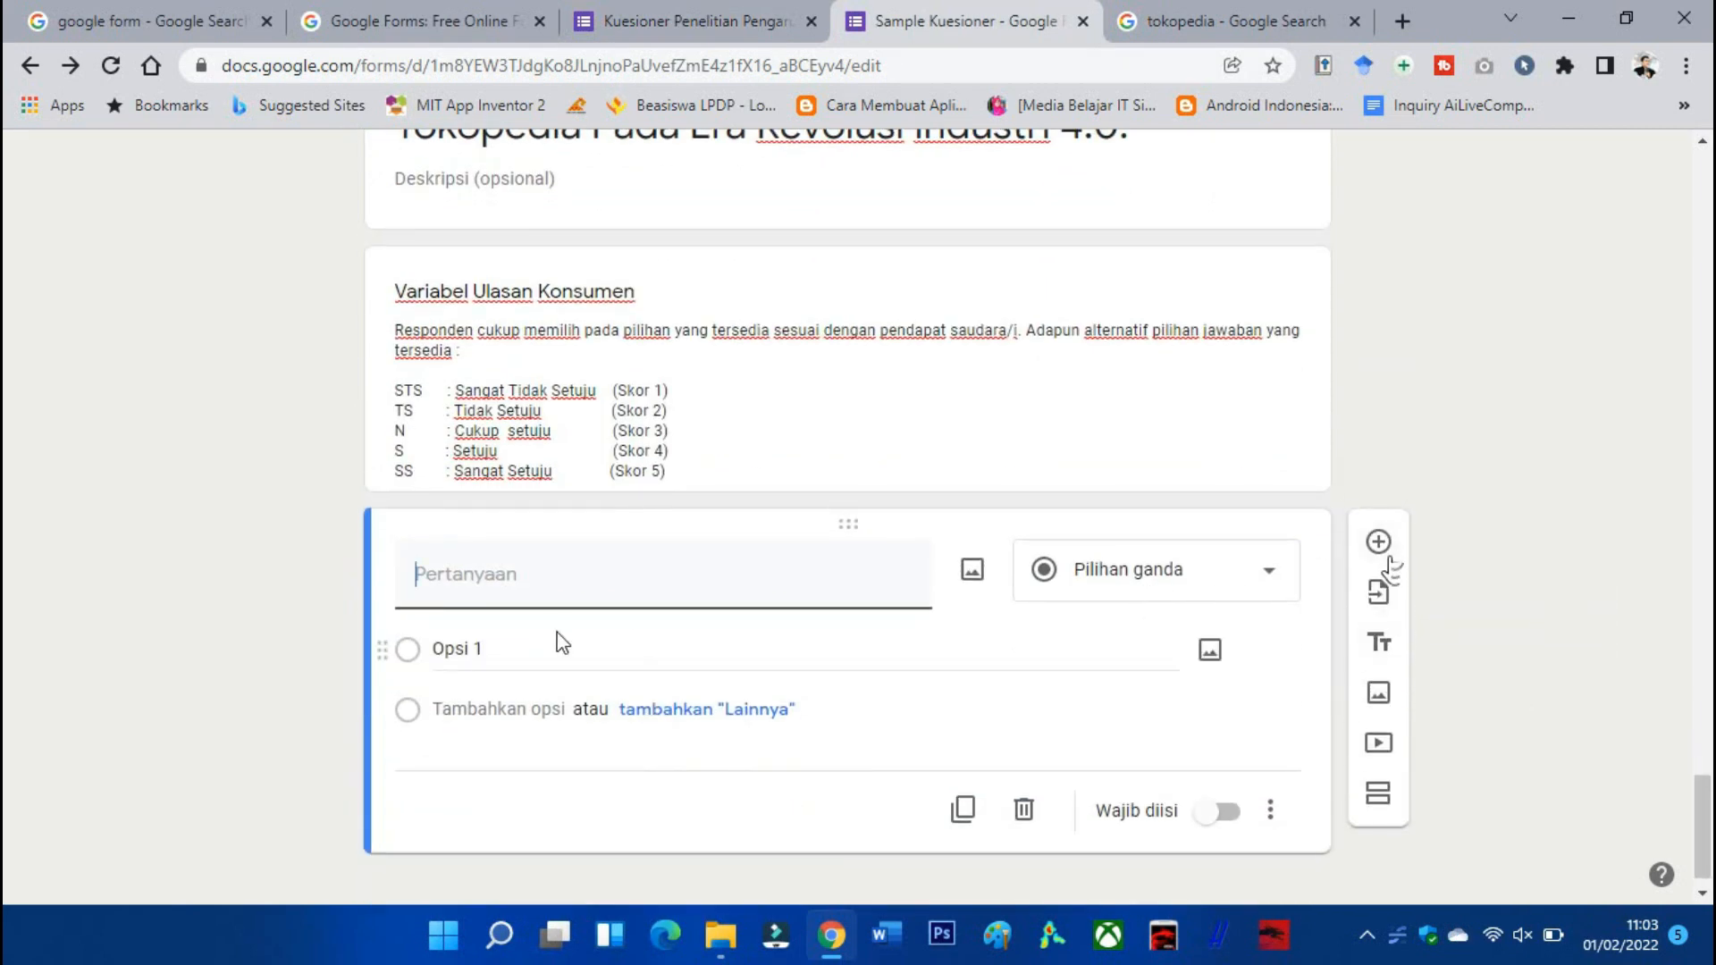
Make the new question the product-review item, a 1–5 linear scale from Sangat tidak setuju to Sangat Setuju.
left_click(693, 19)
scroll(756, 393, "down", 3)
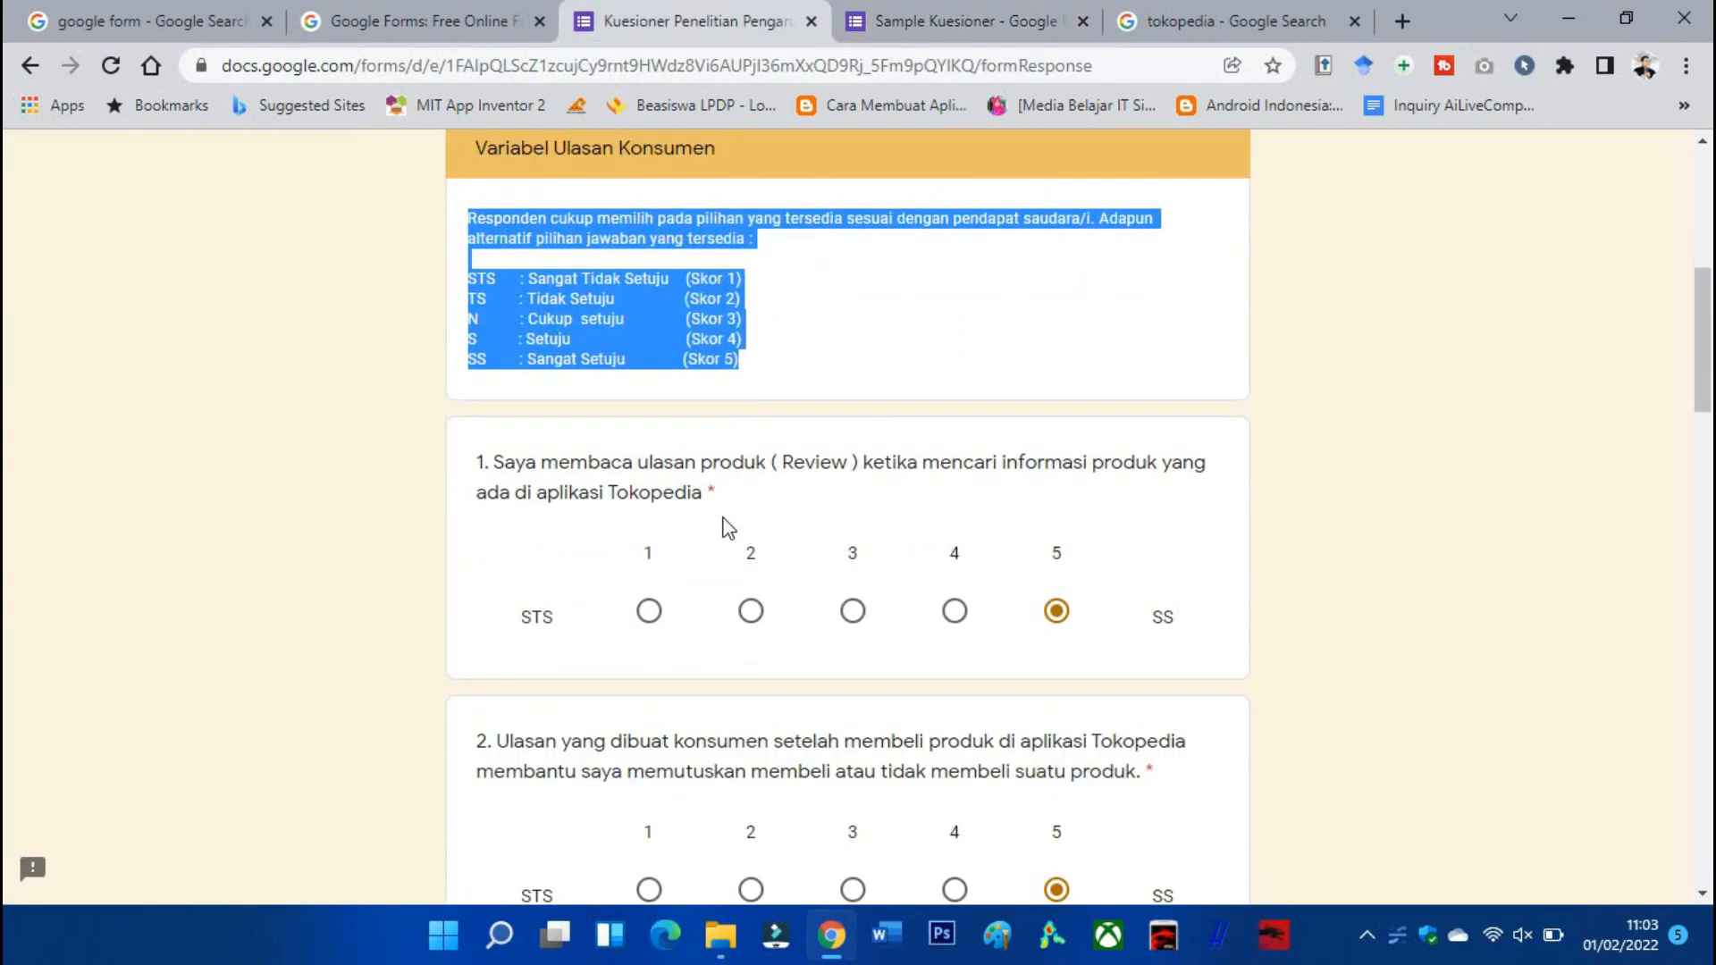
left_click_drag(735, 493, 429, 485)
key("ctrl+c")
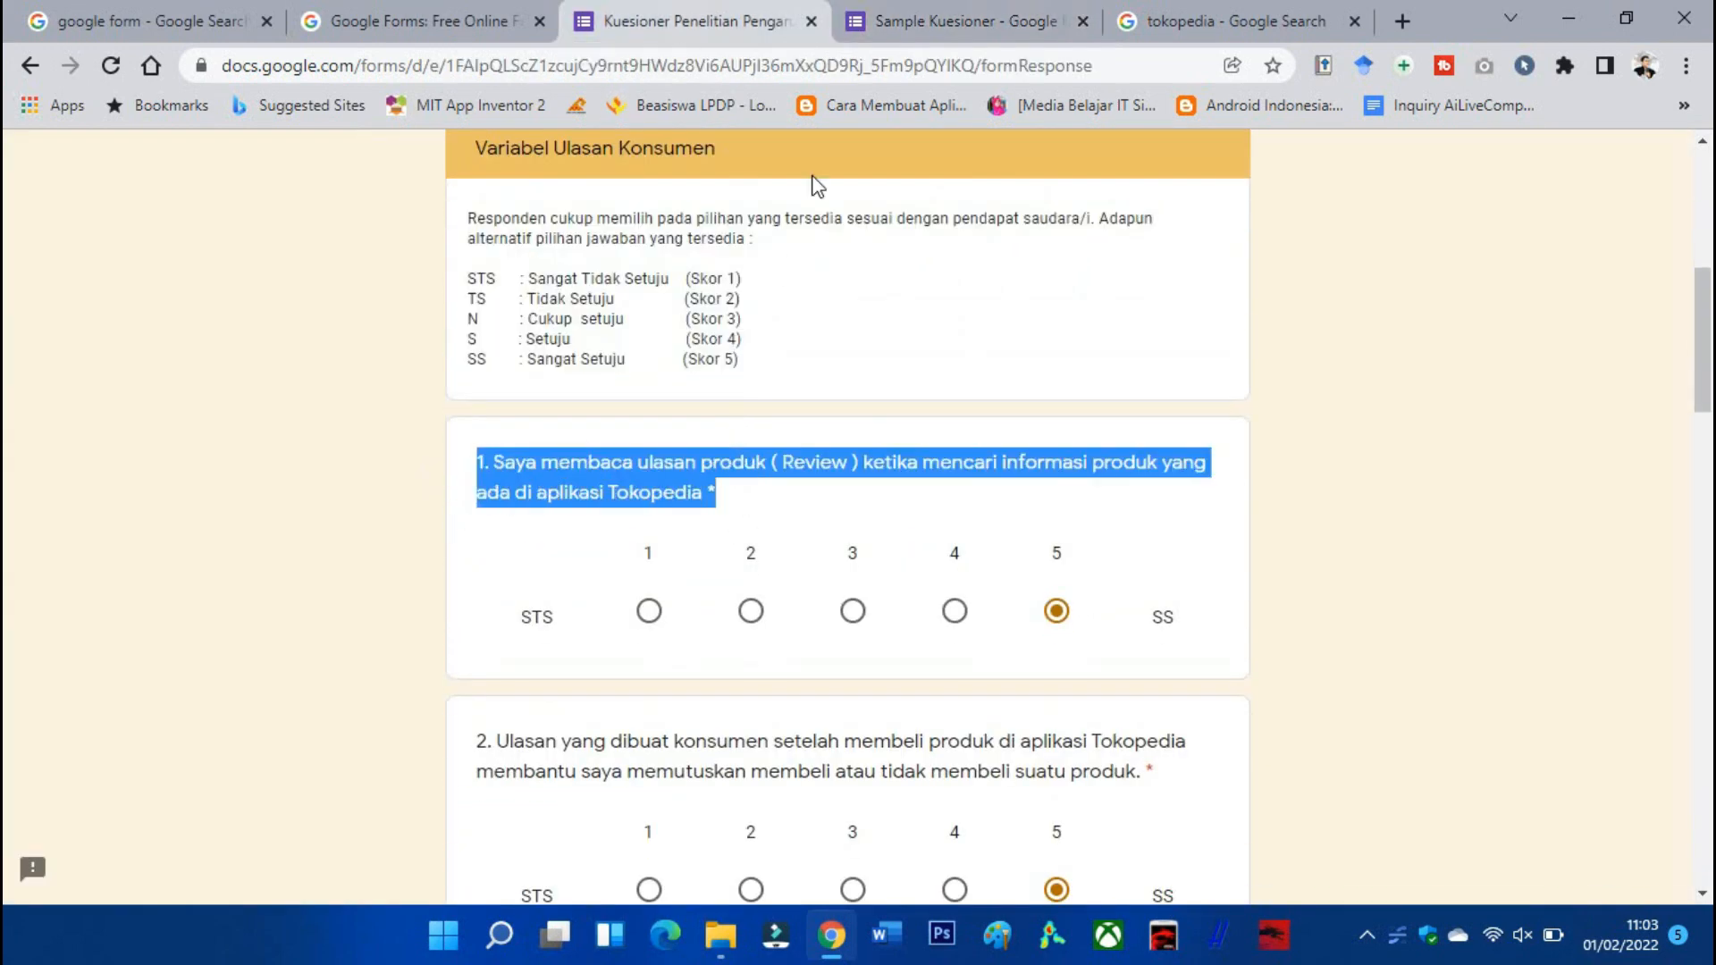
left_click(897, 25)
key("ctrl+v")
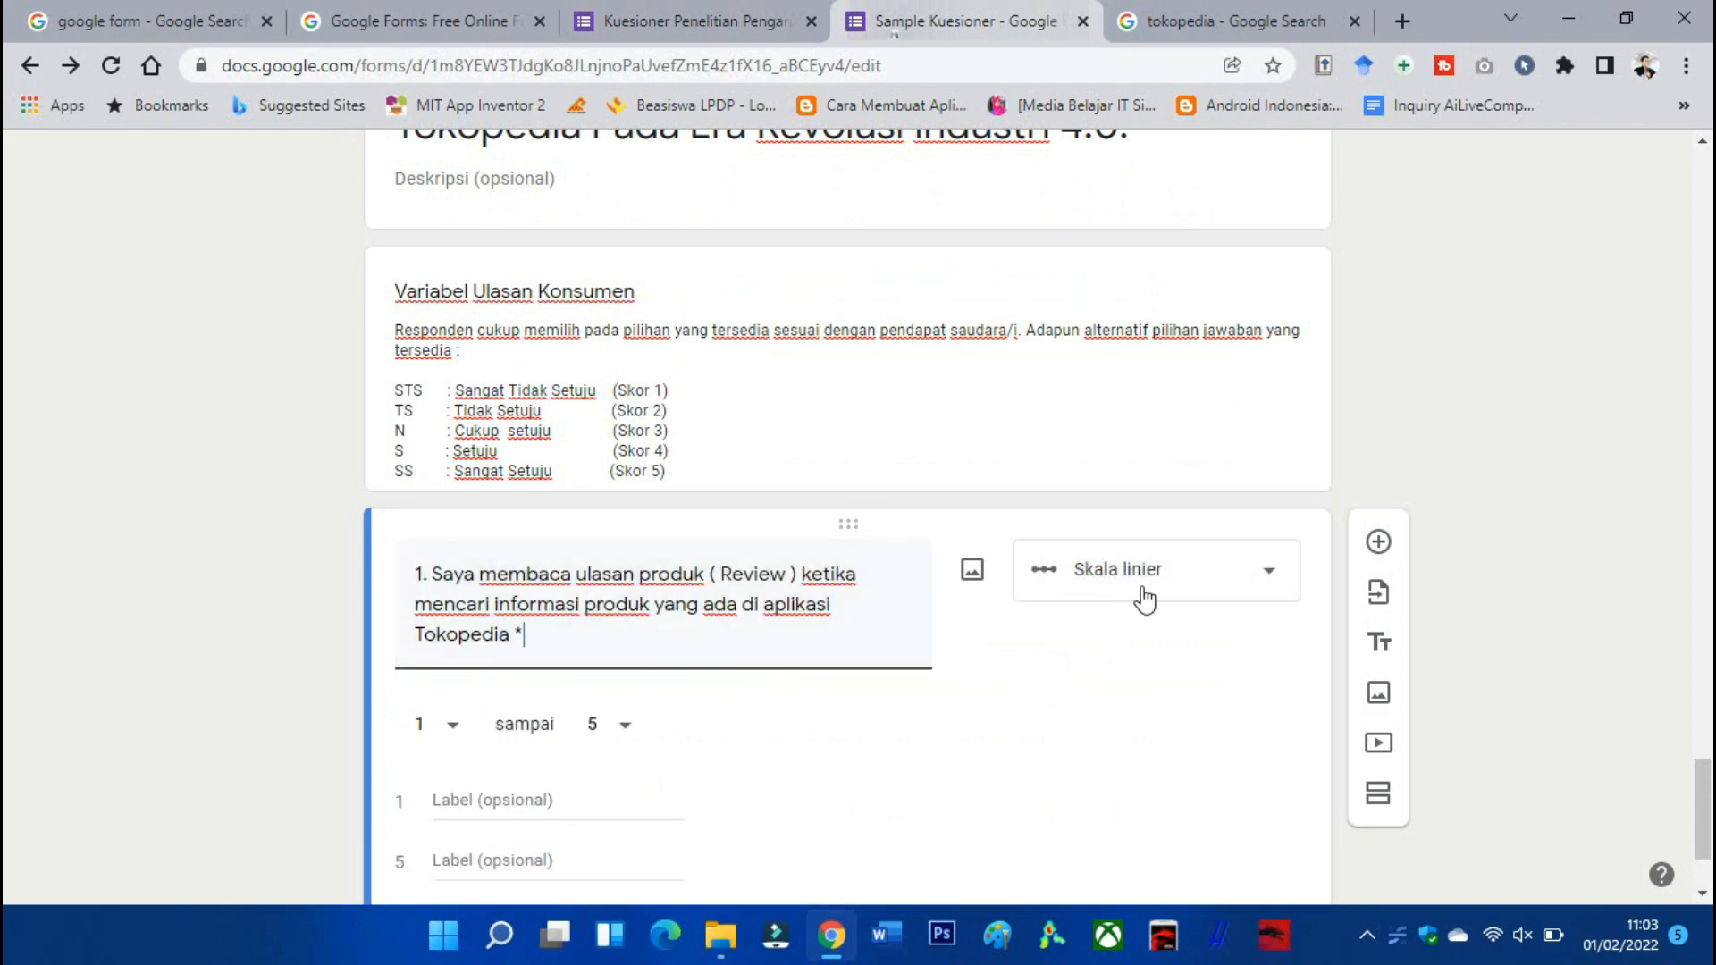
left_click(1144, 599)
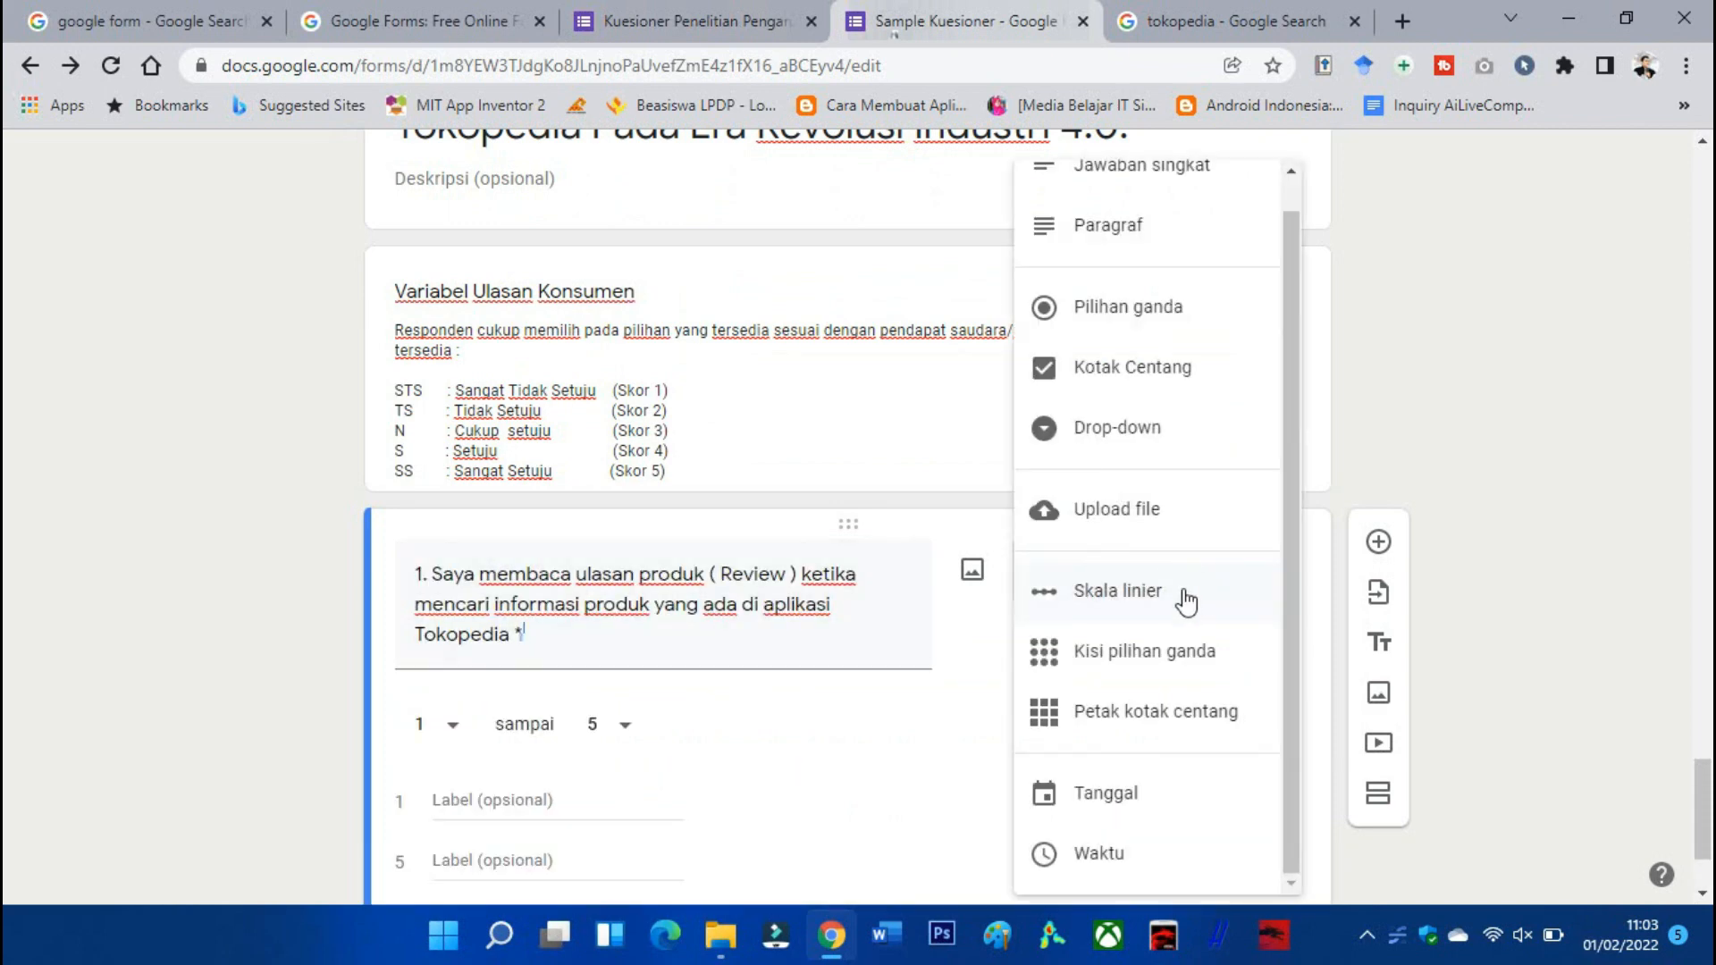
left_click(1188, 601)
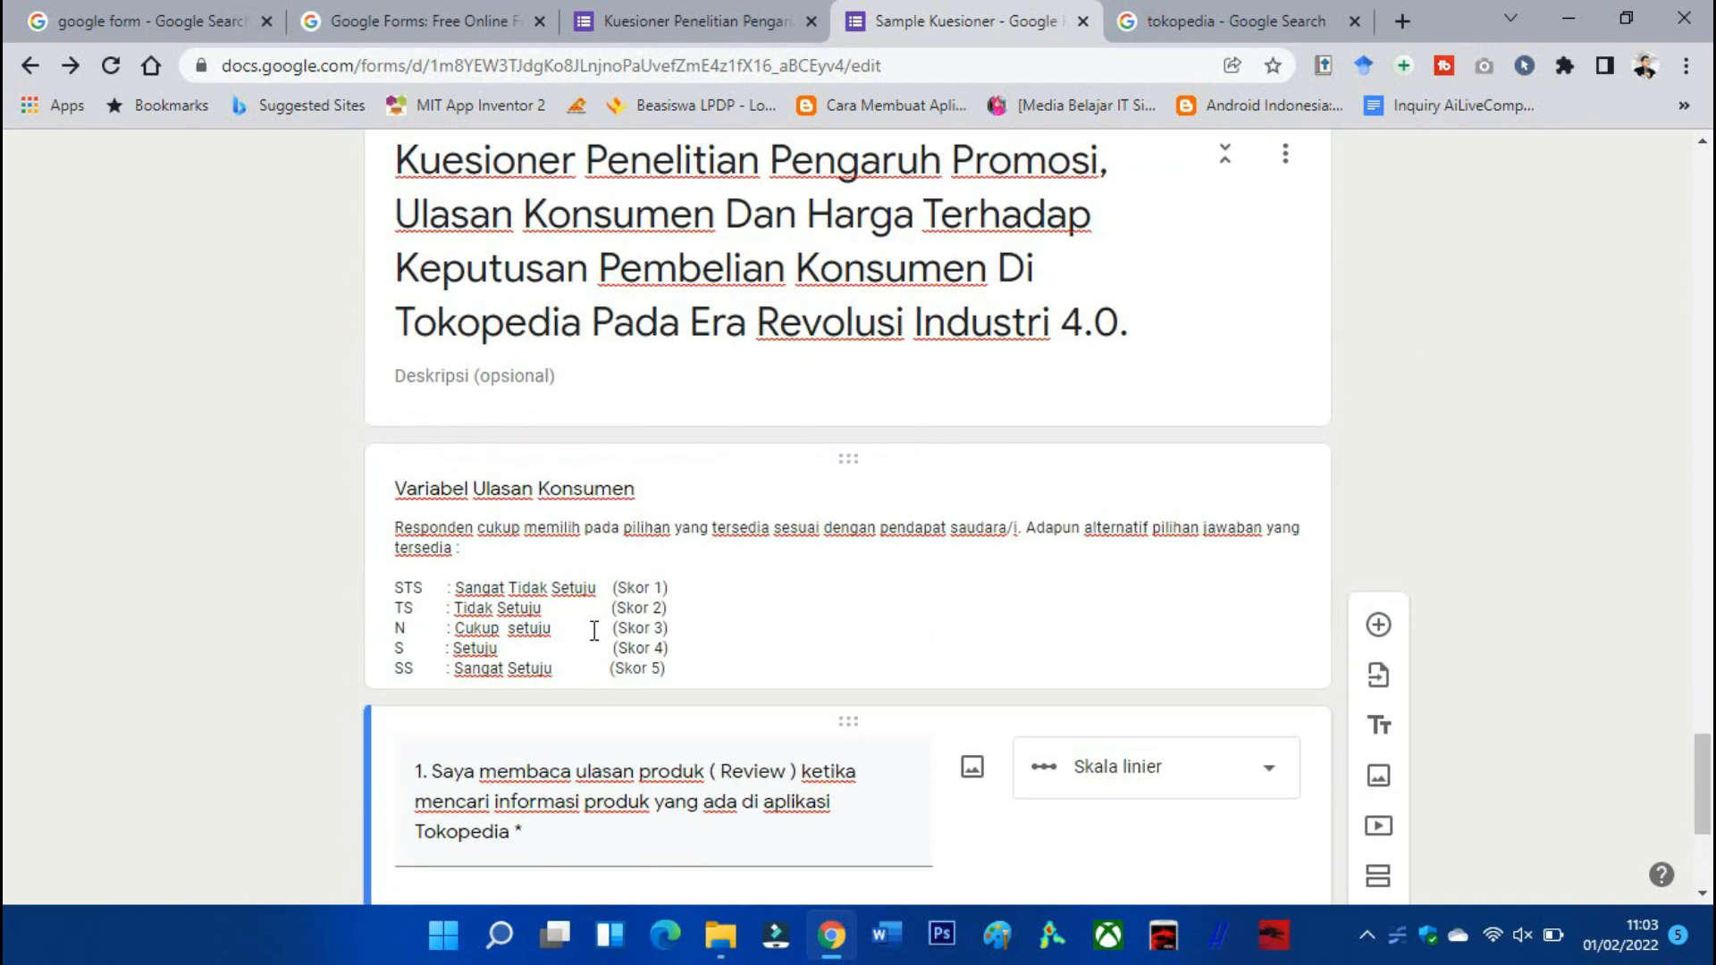
type("Sangat tidak setuju")
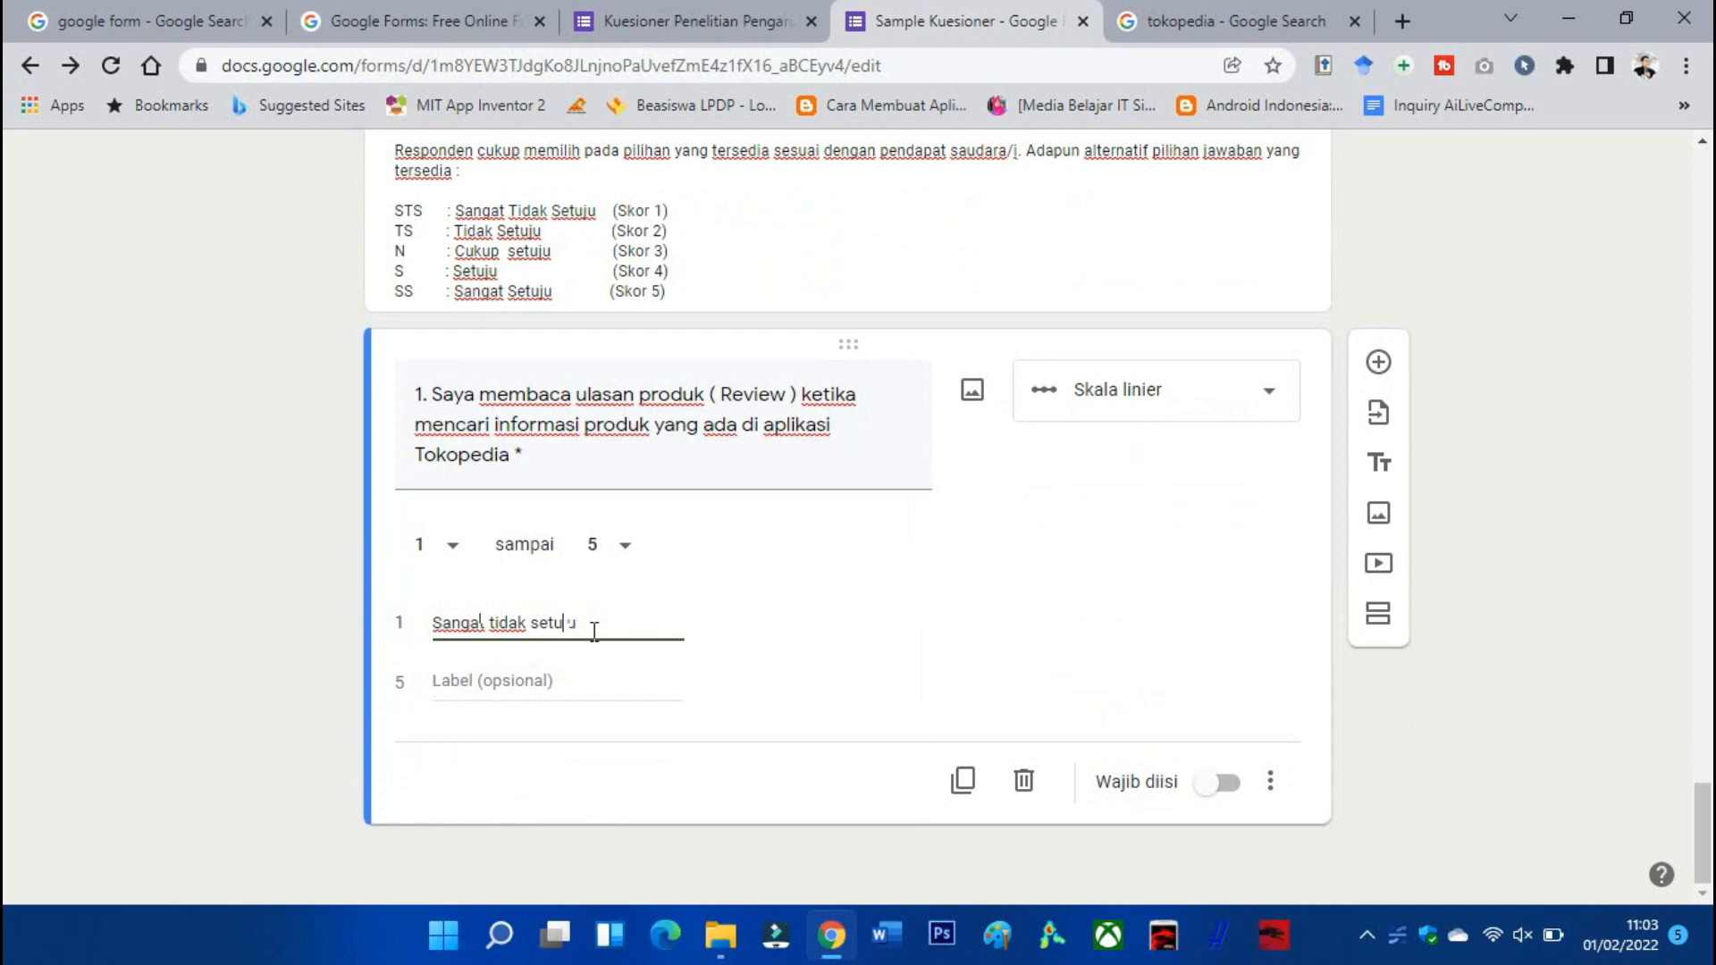
left_click(587, 683)
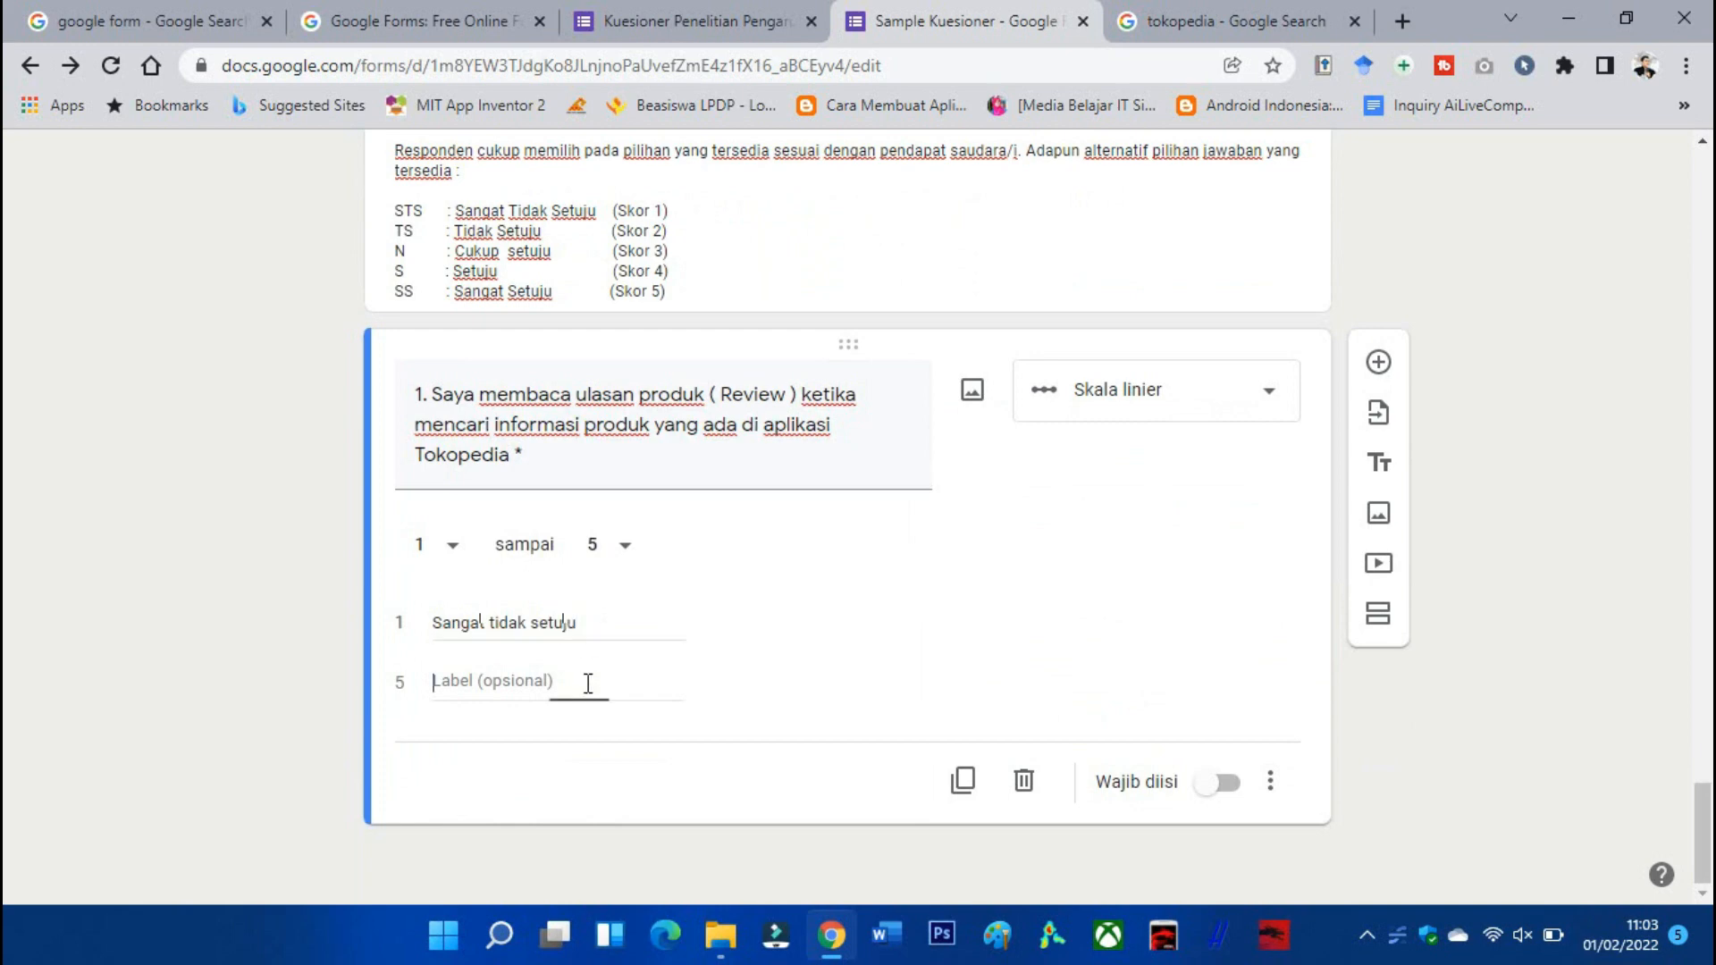
type("Sangat Setuju")
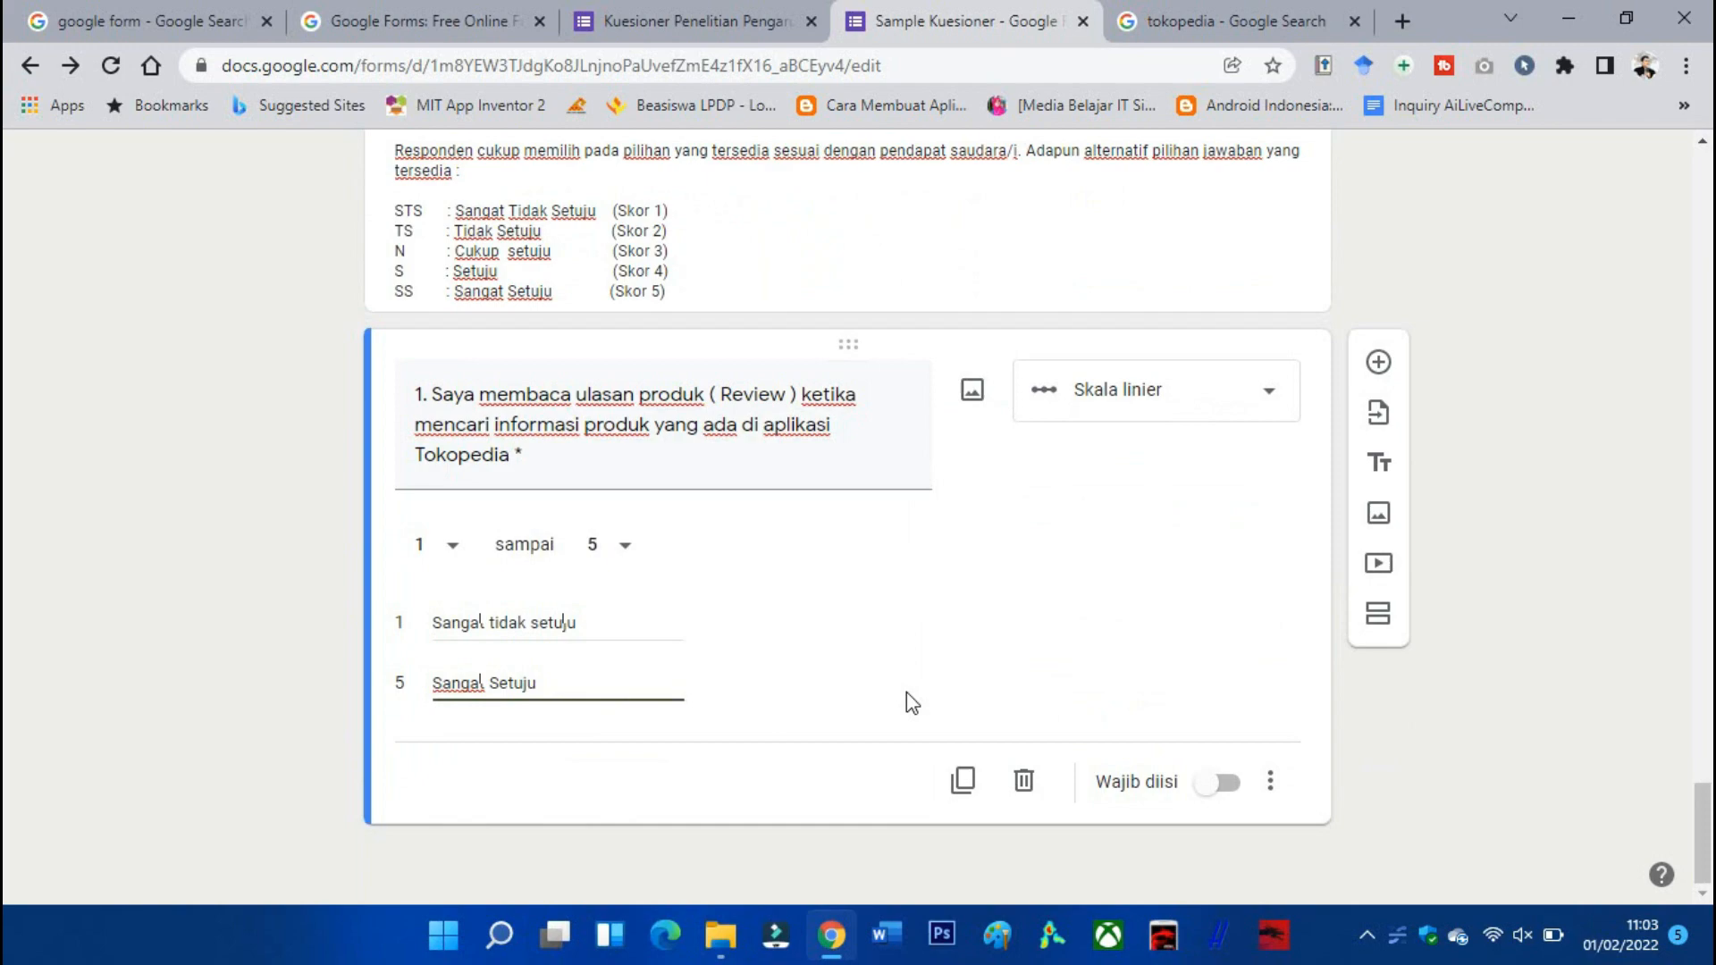
left_click(907, 692)
Check the earlier scale question and delete the stray blank question in Section 4.
scroll(1022, 715, "up", 8)
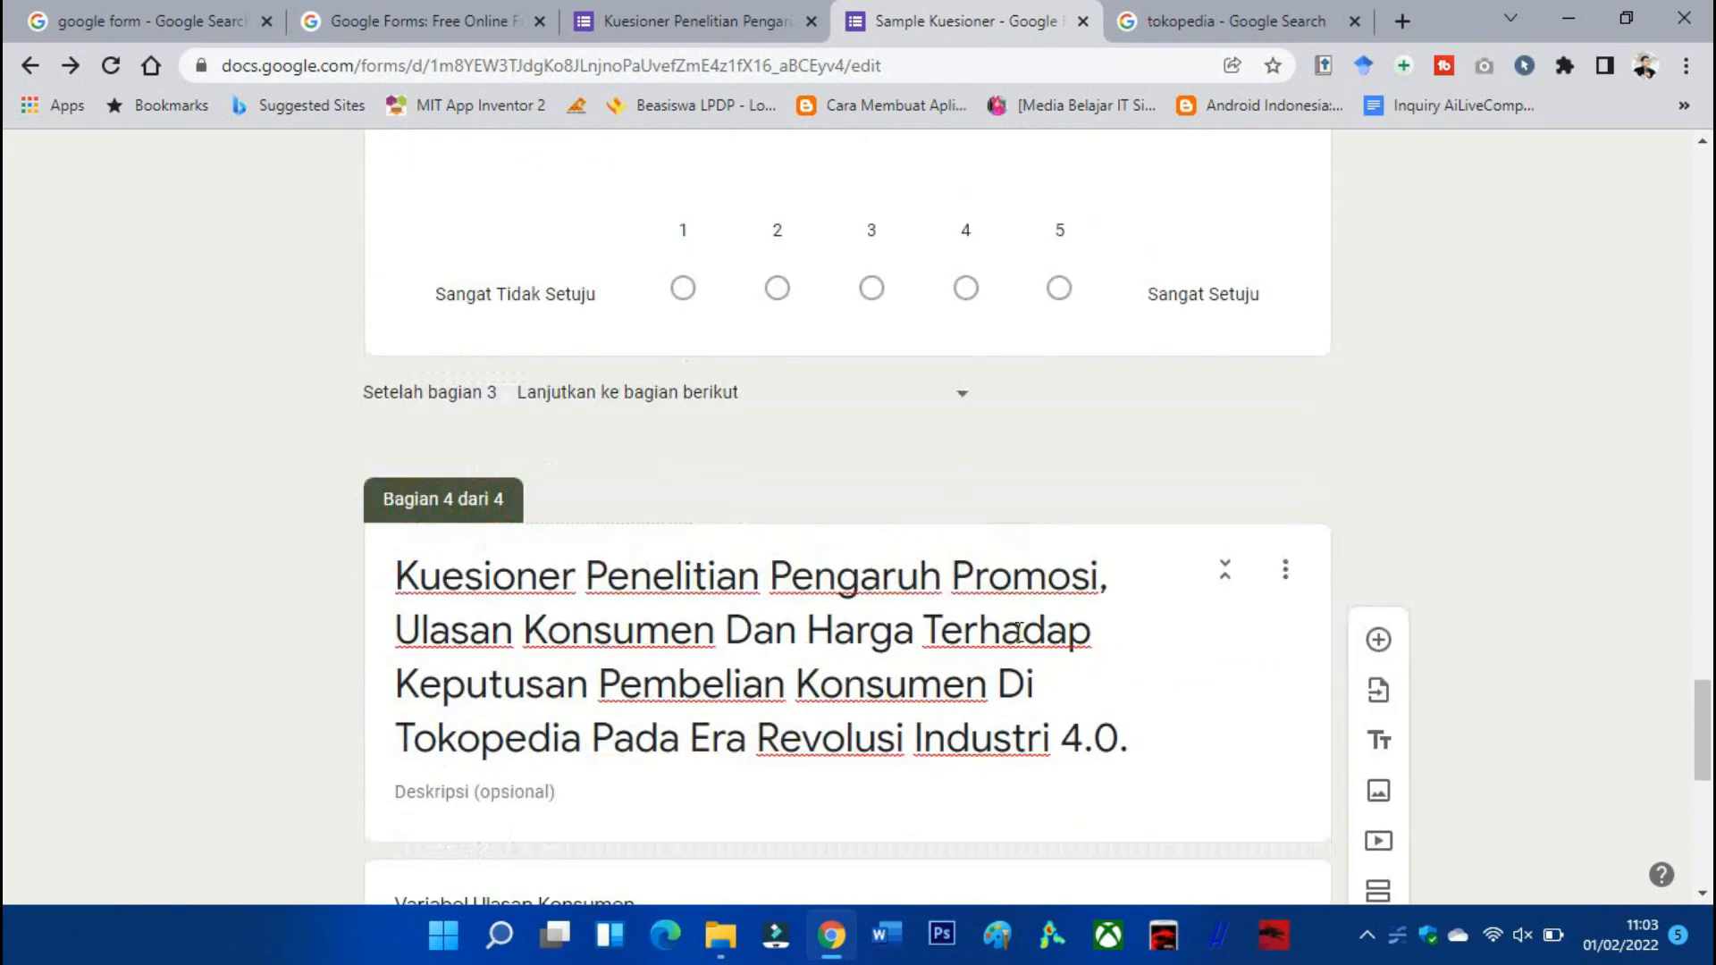
scroll(1028, 662, "down", 8)
scroll(1063, 729, "up", 6)
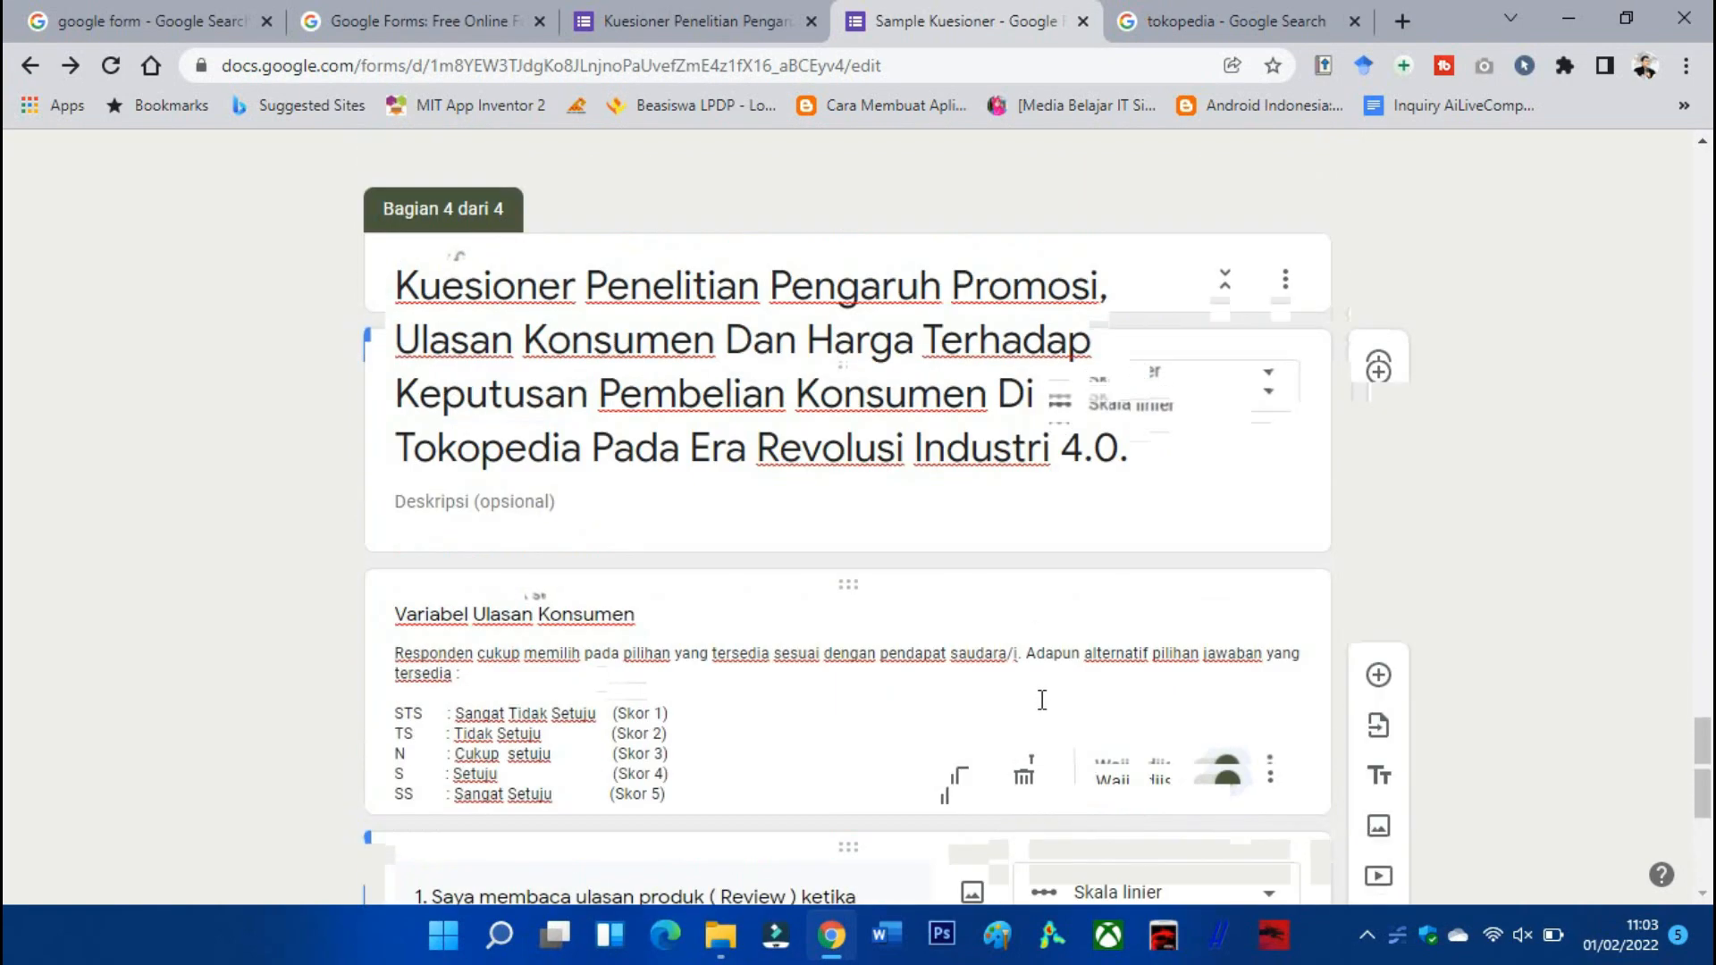
scroll(992, 689, "down", 1)
scroll(924, 582, "up", 4)
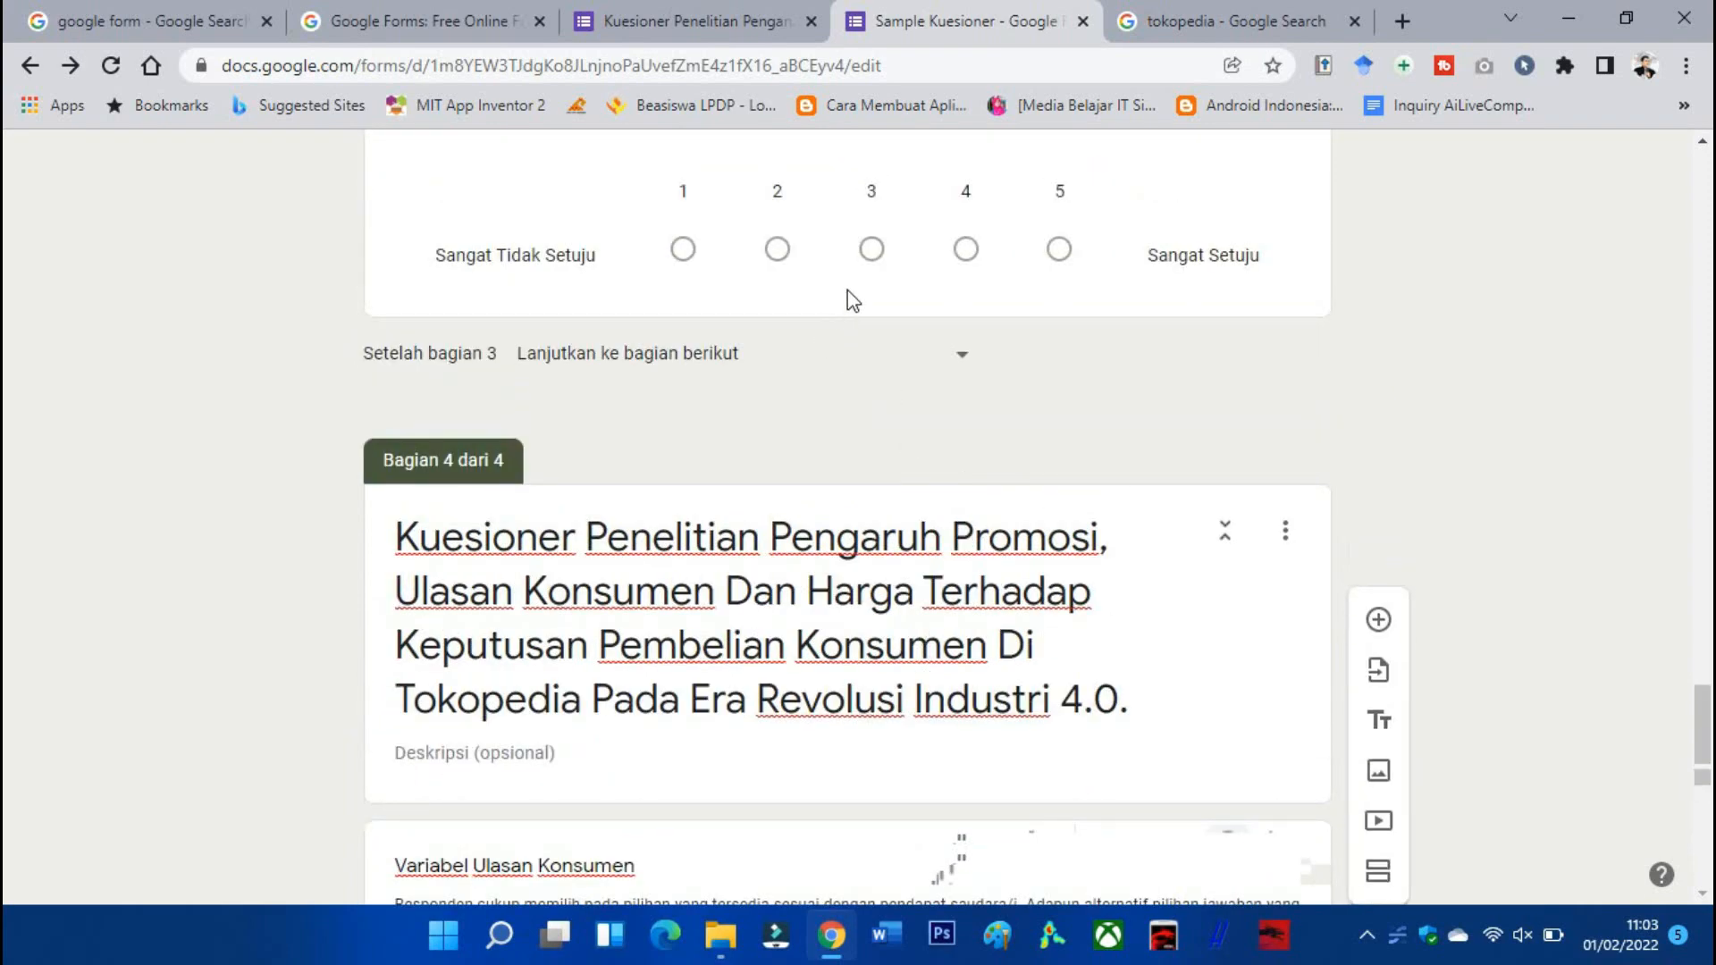
left_click(850, 295)
scroll(1085, 528, "down", 8)
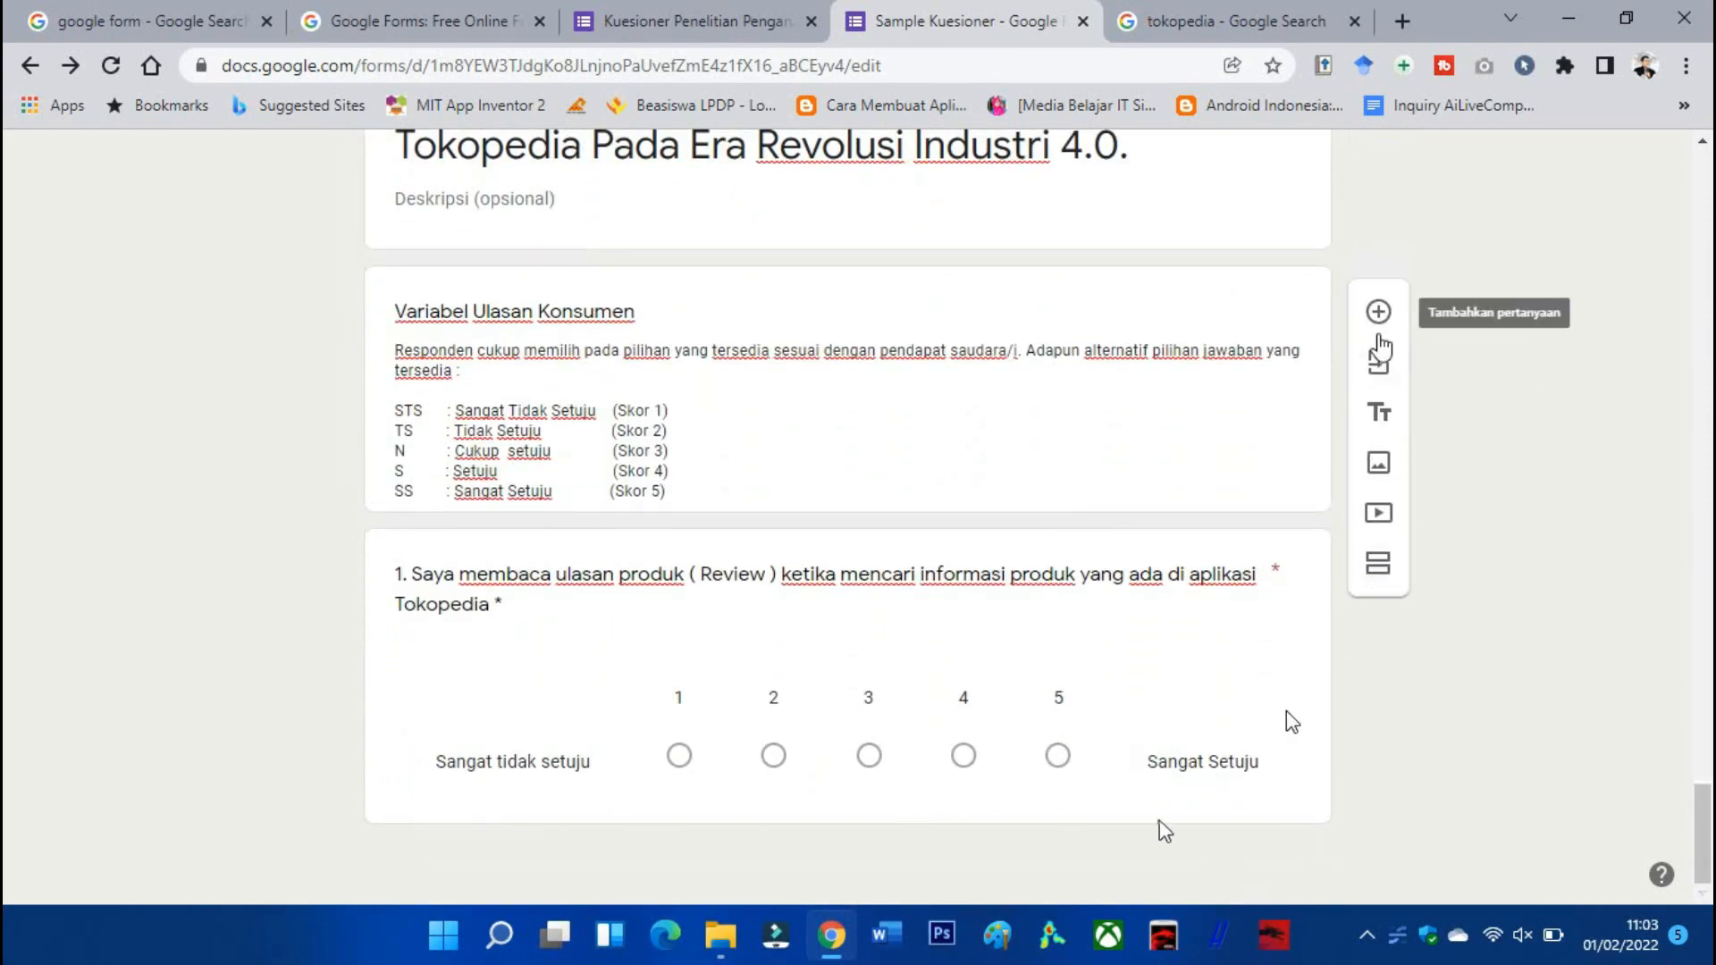
scroll(1381, 348, "up", 1)
scroll(1189, 567, "down", 1)
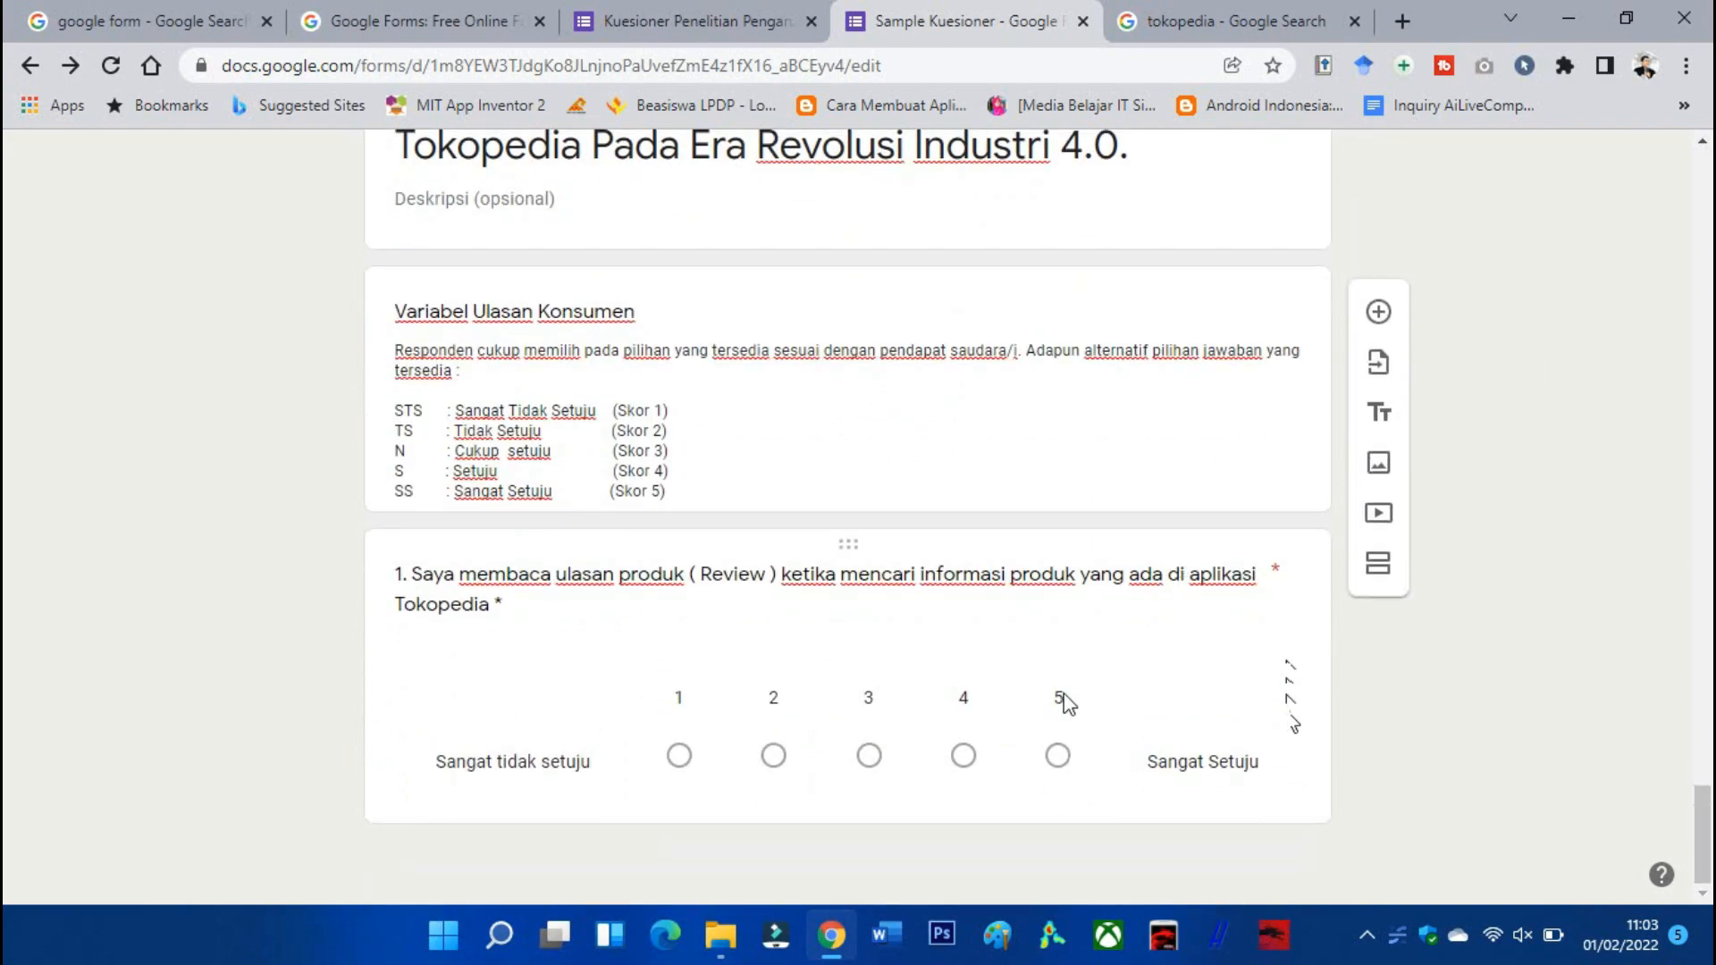
scroll(1063, 690, "up", 8)
scroll(1102, 693, "up", 1)
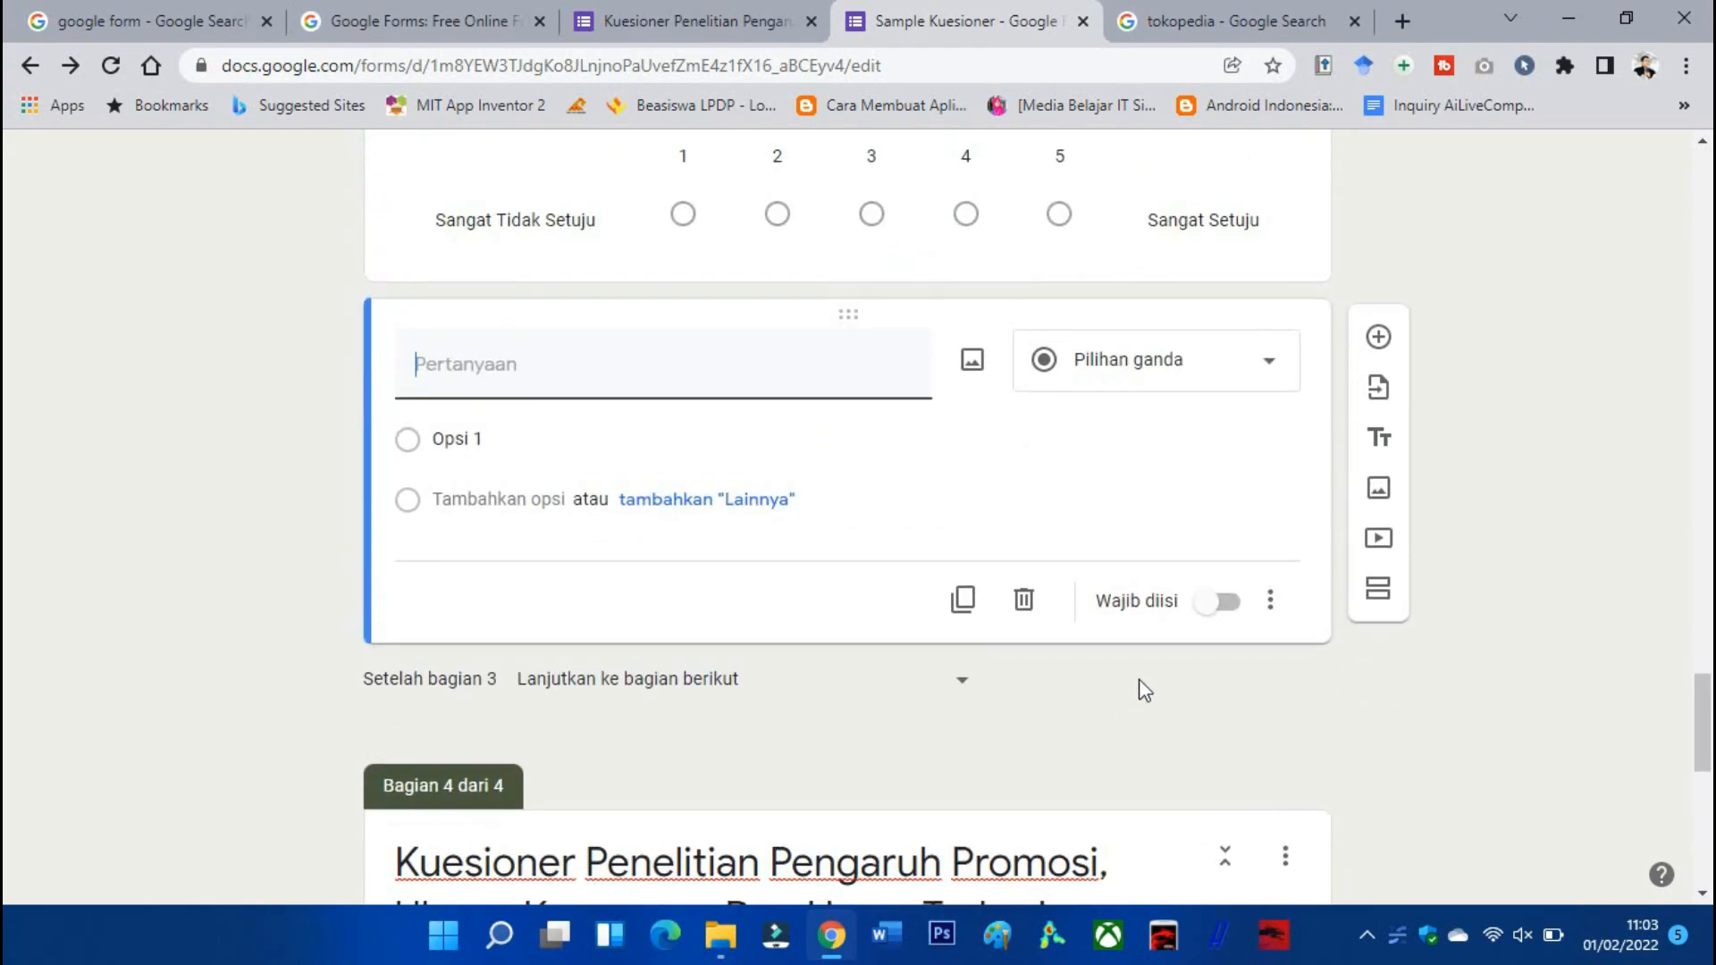
left_click(1023, 601)
scroll(1028, 706, "down", 4)
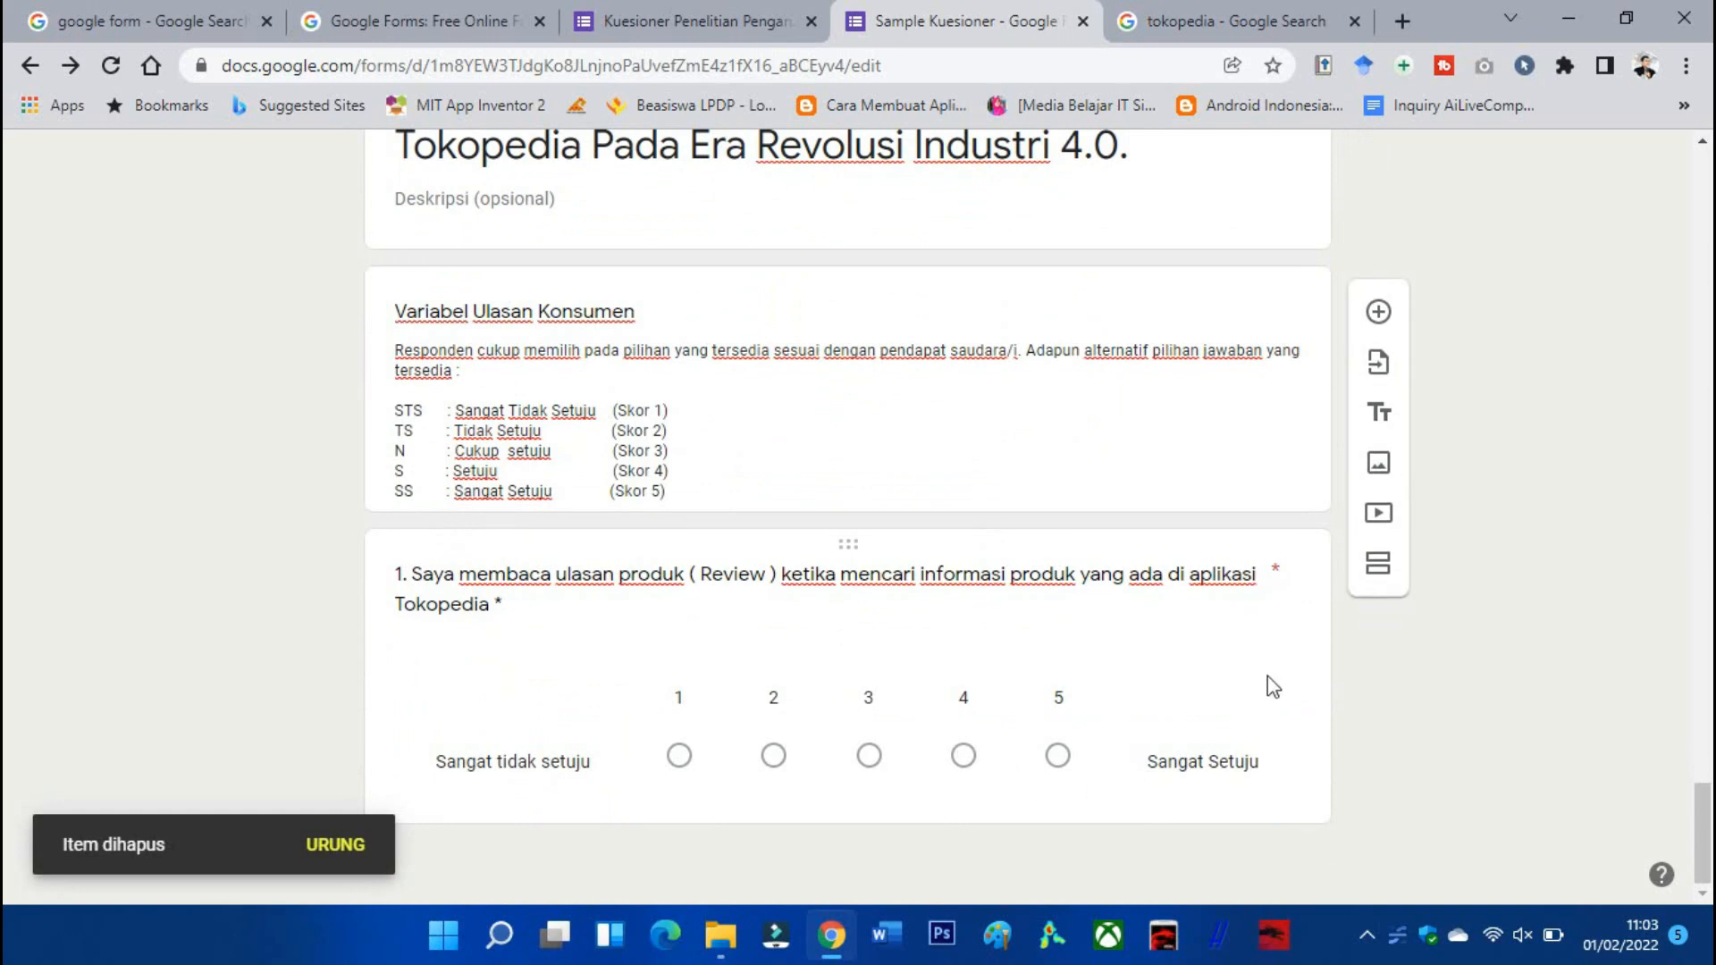
left_click(1267, 681)
Duplicate review question 1 and retitle the copy with question 2's text about reviews guiding purchases.
left_click(964, 783)
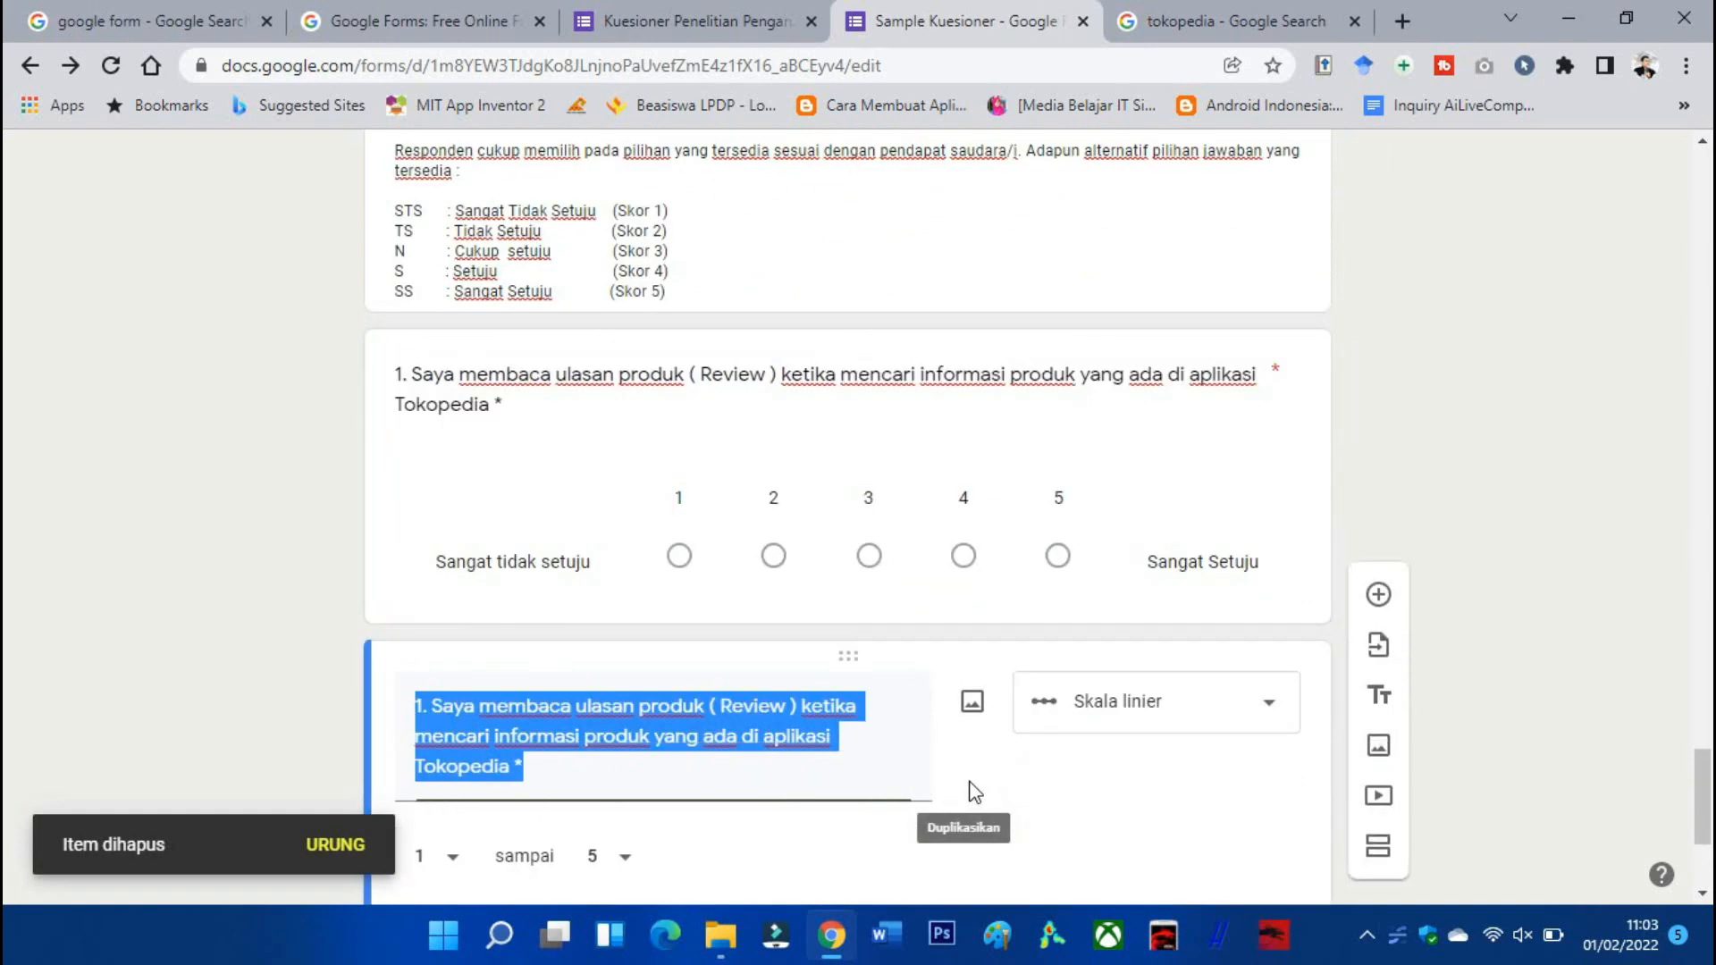
left_click(717, 39)
scroll(958, 413, "down", 1)
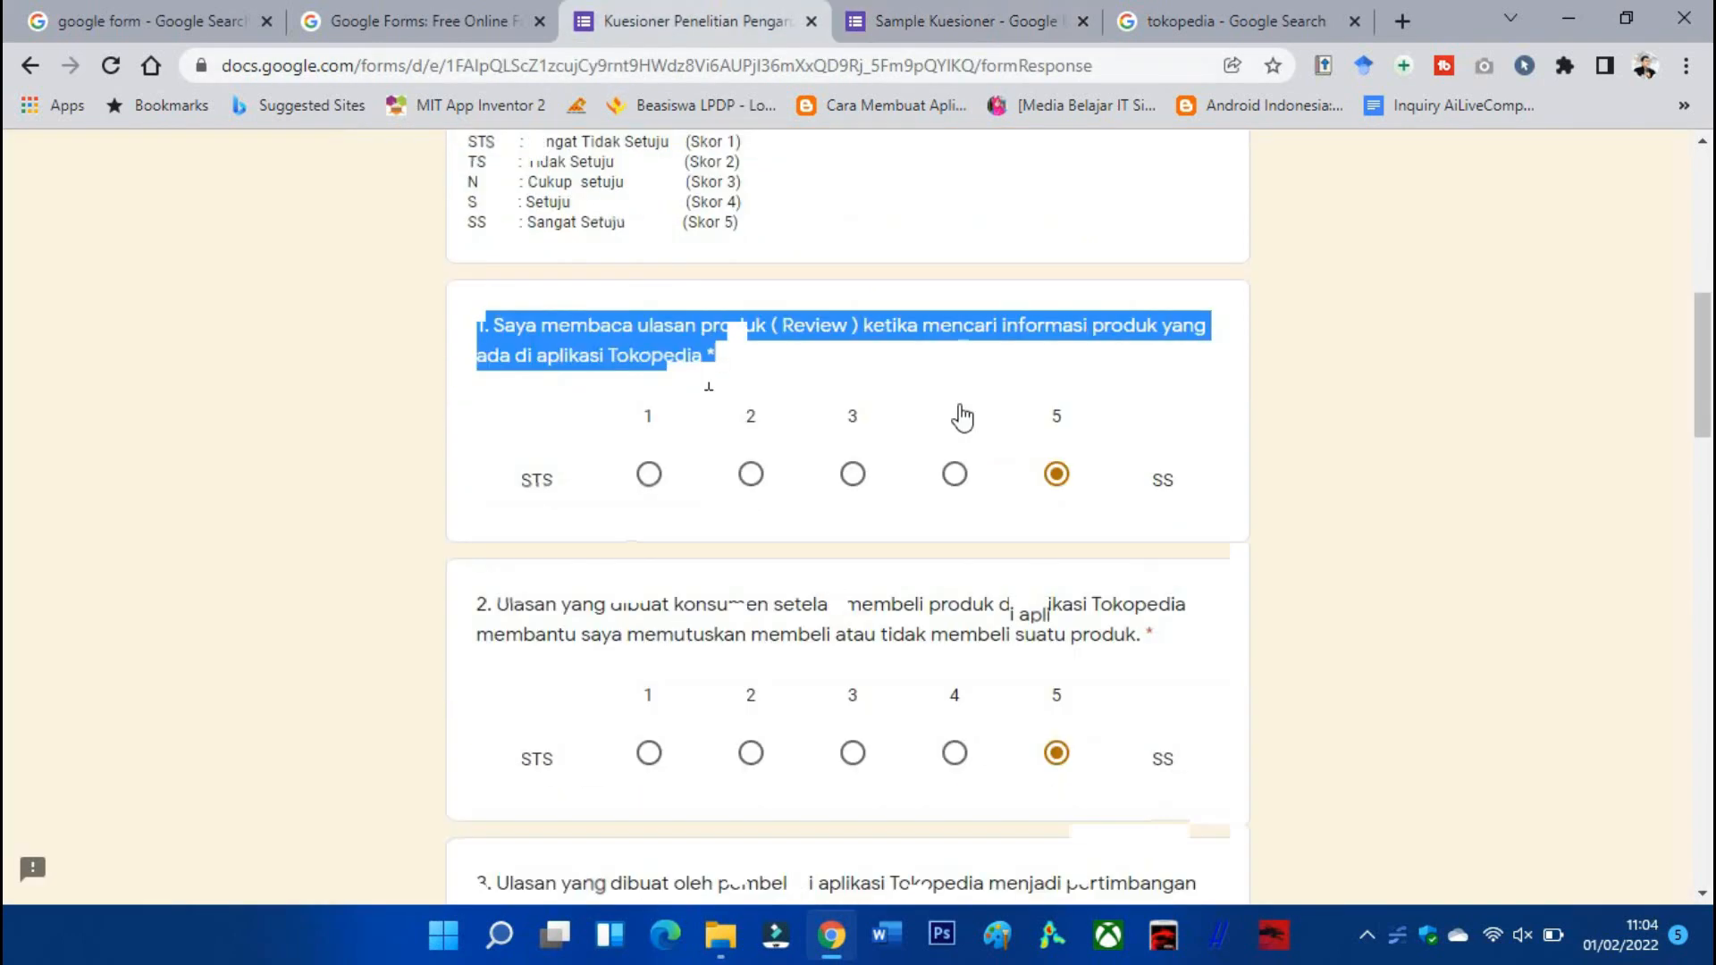
left_click_drag(1150, 276, 464, 242)
key("ctrl+c")
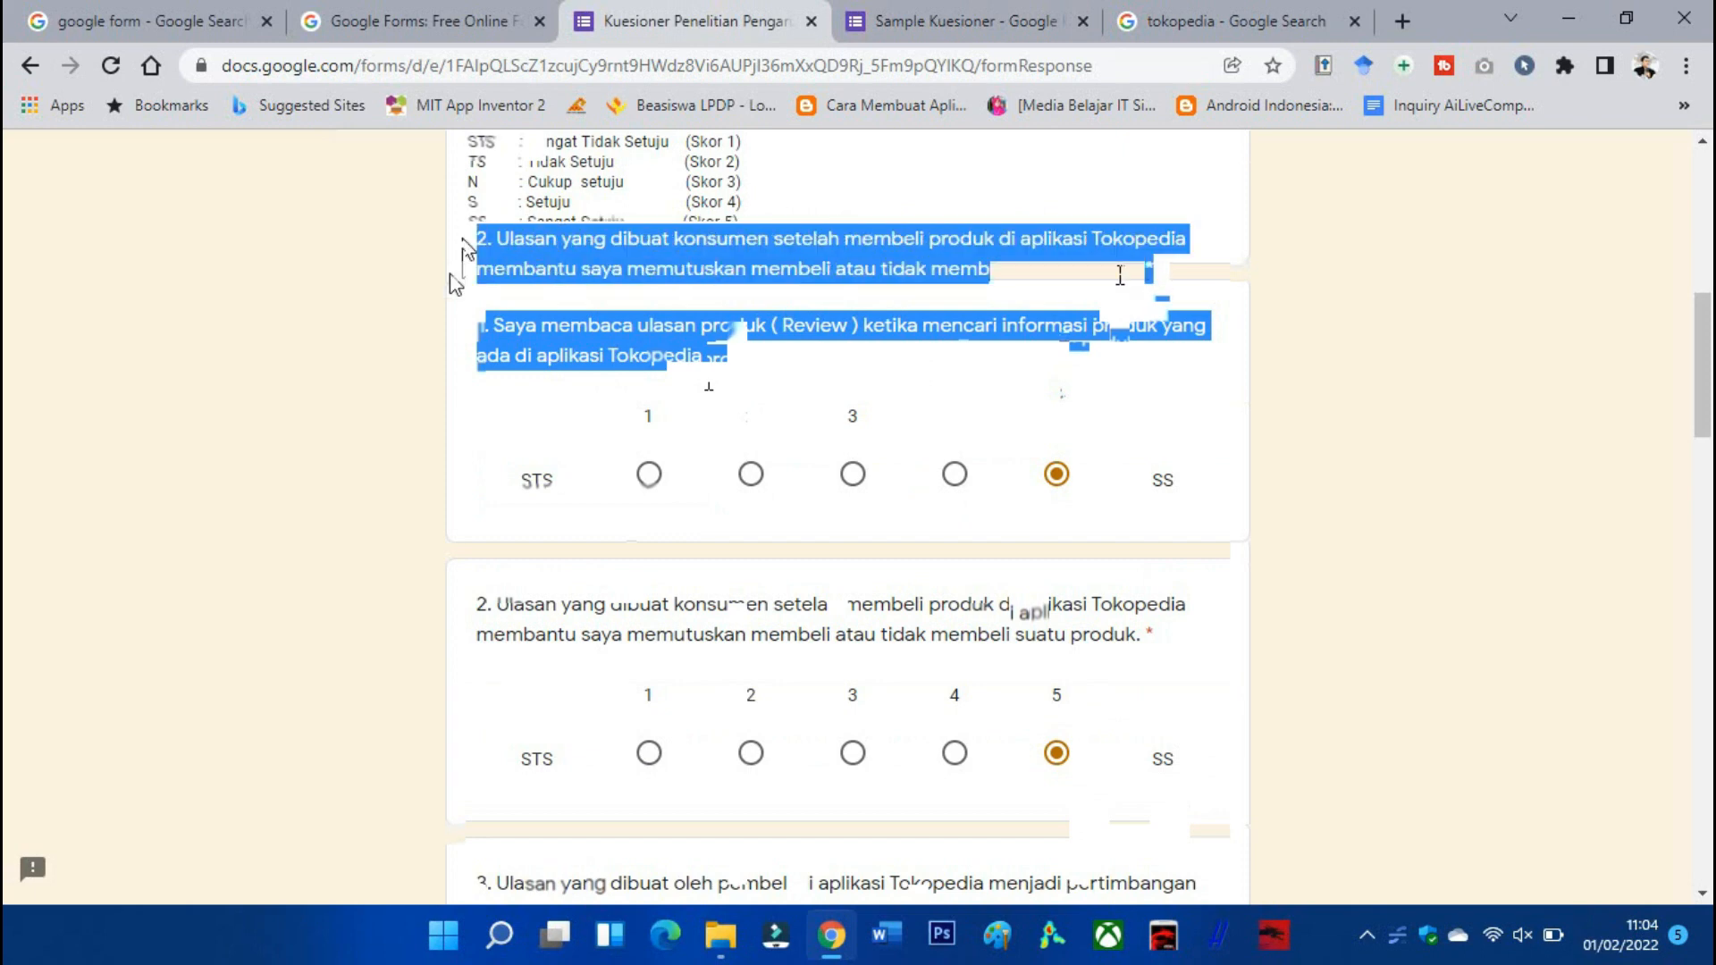
left_click(952, 20)
scroll(754, 592, "down", 3)
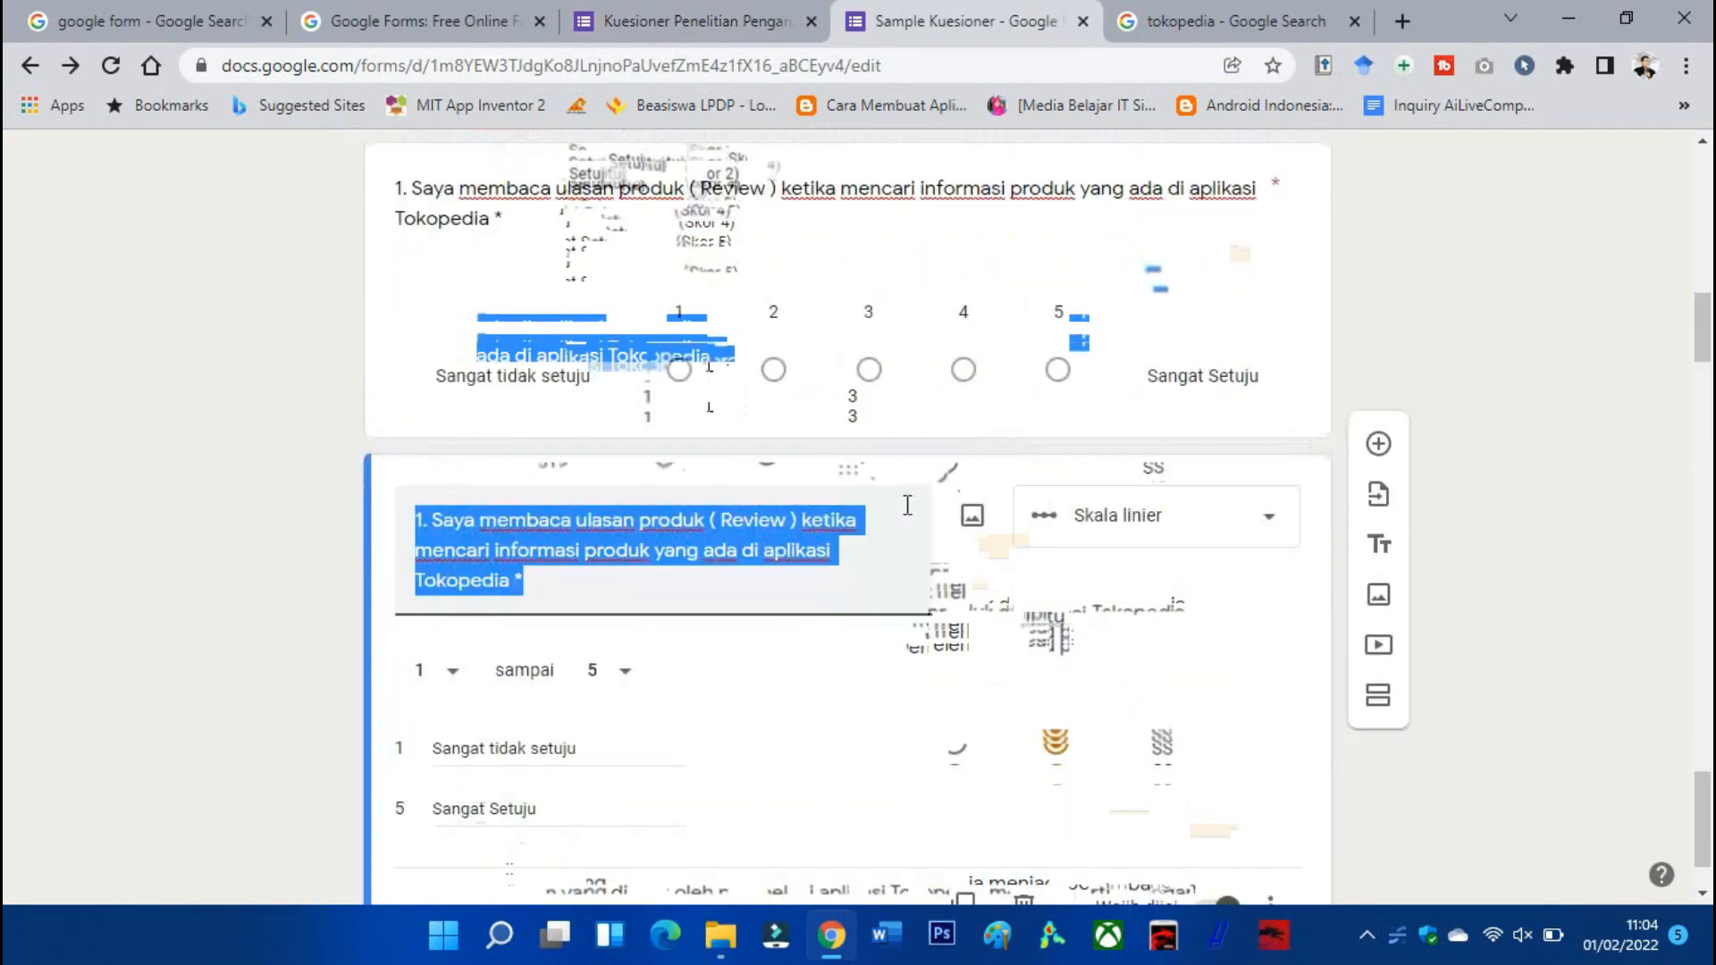
key("ctrl+v")
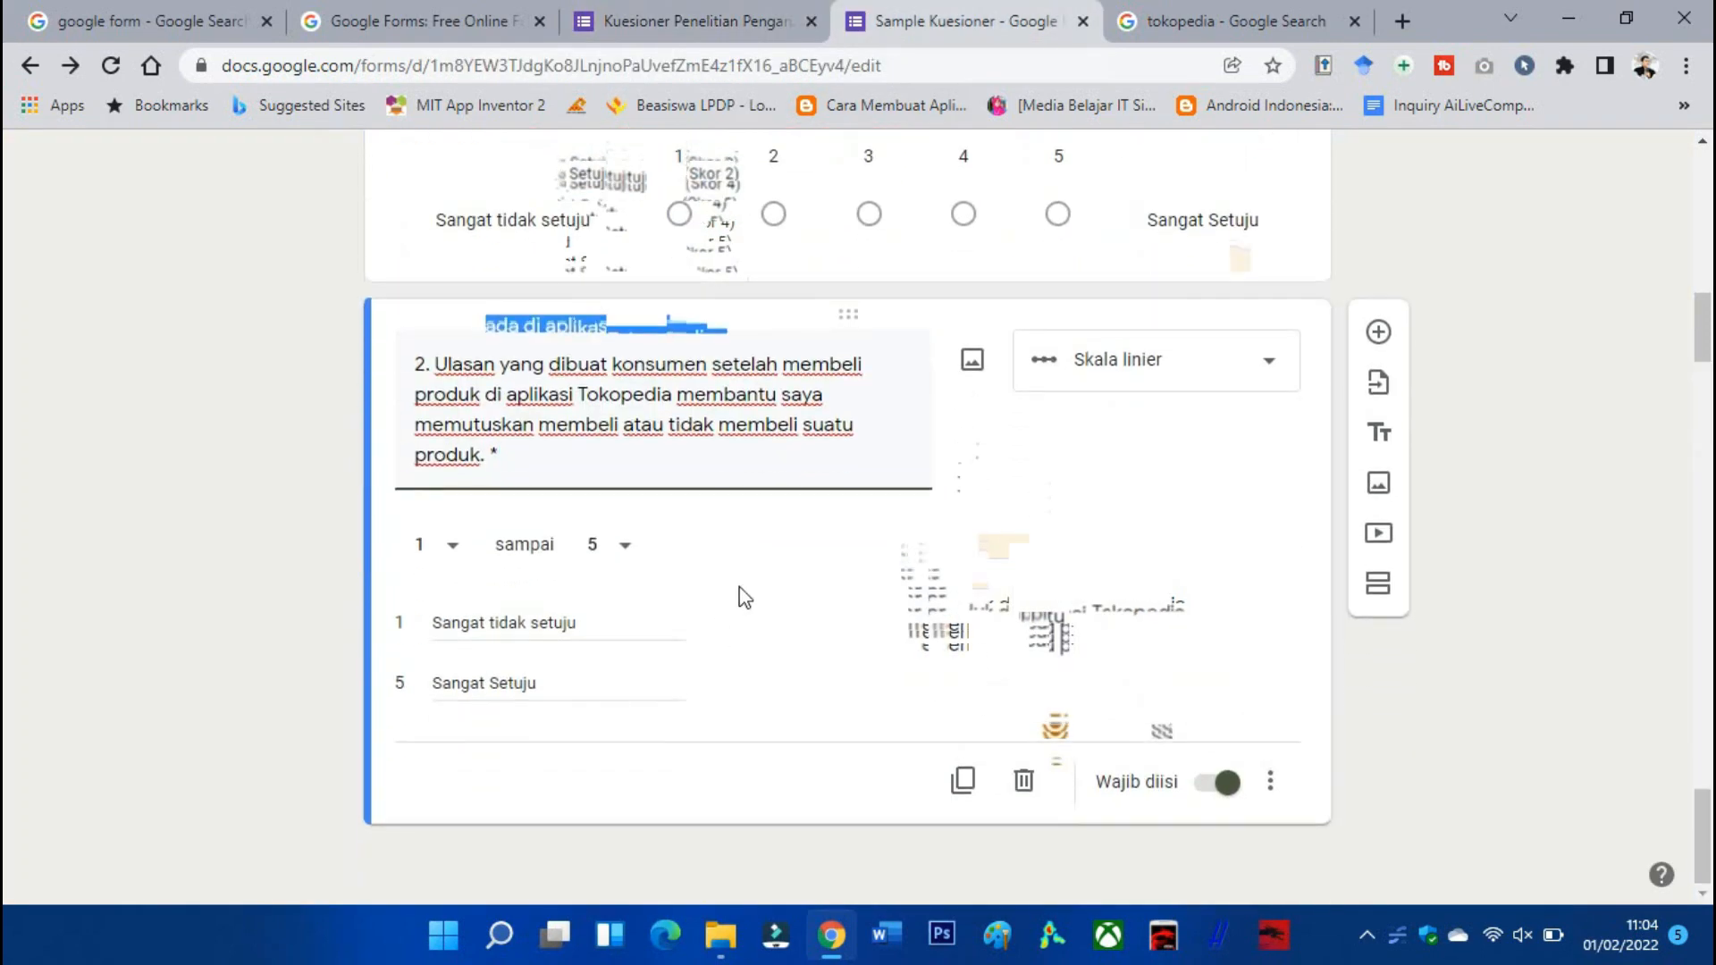
scroll(742, 594, "down", 1)
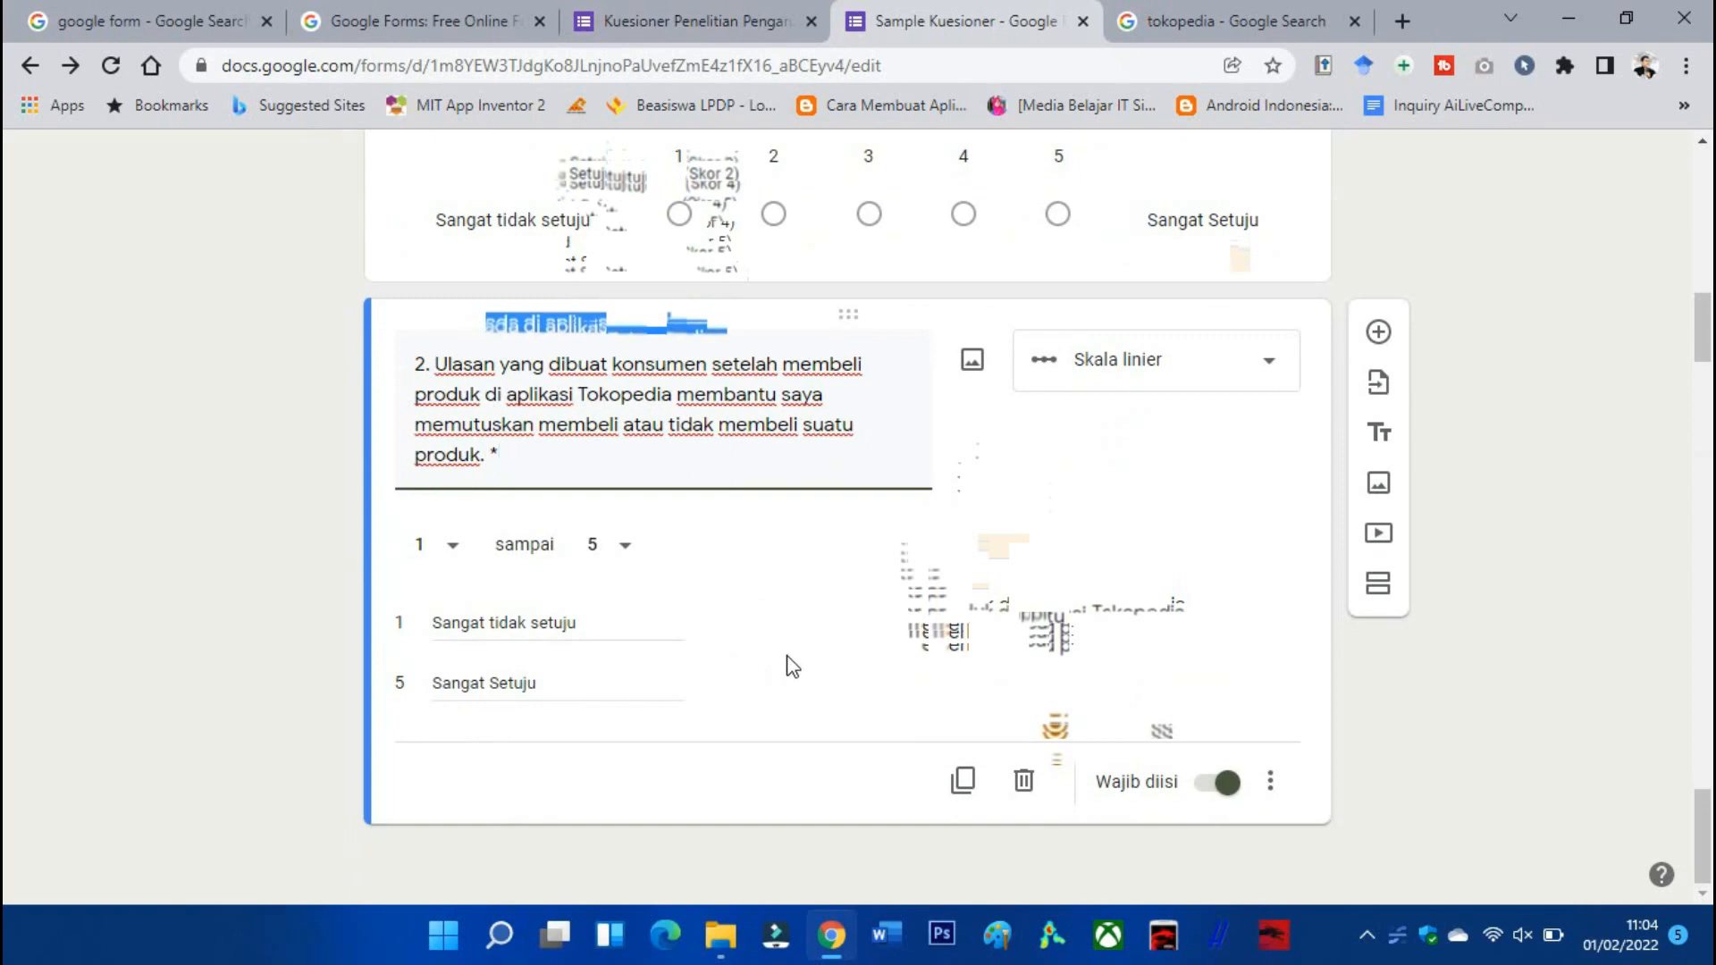
left_click(1123, 694)
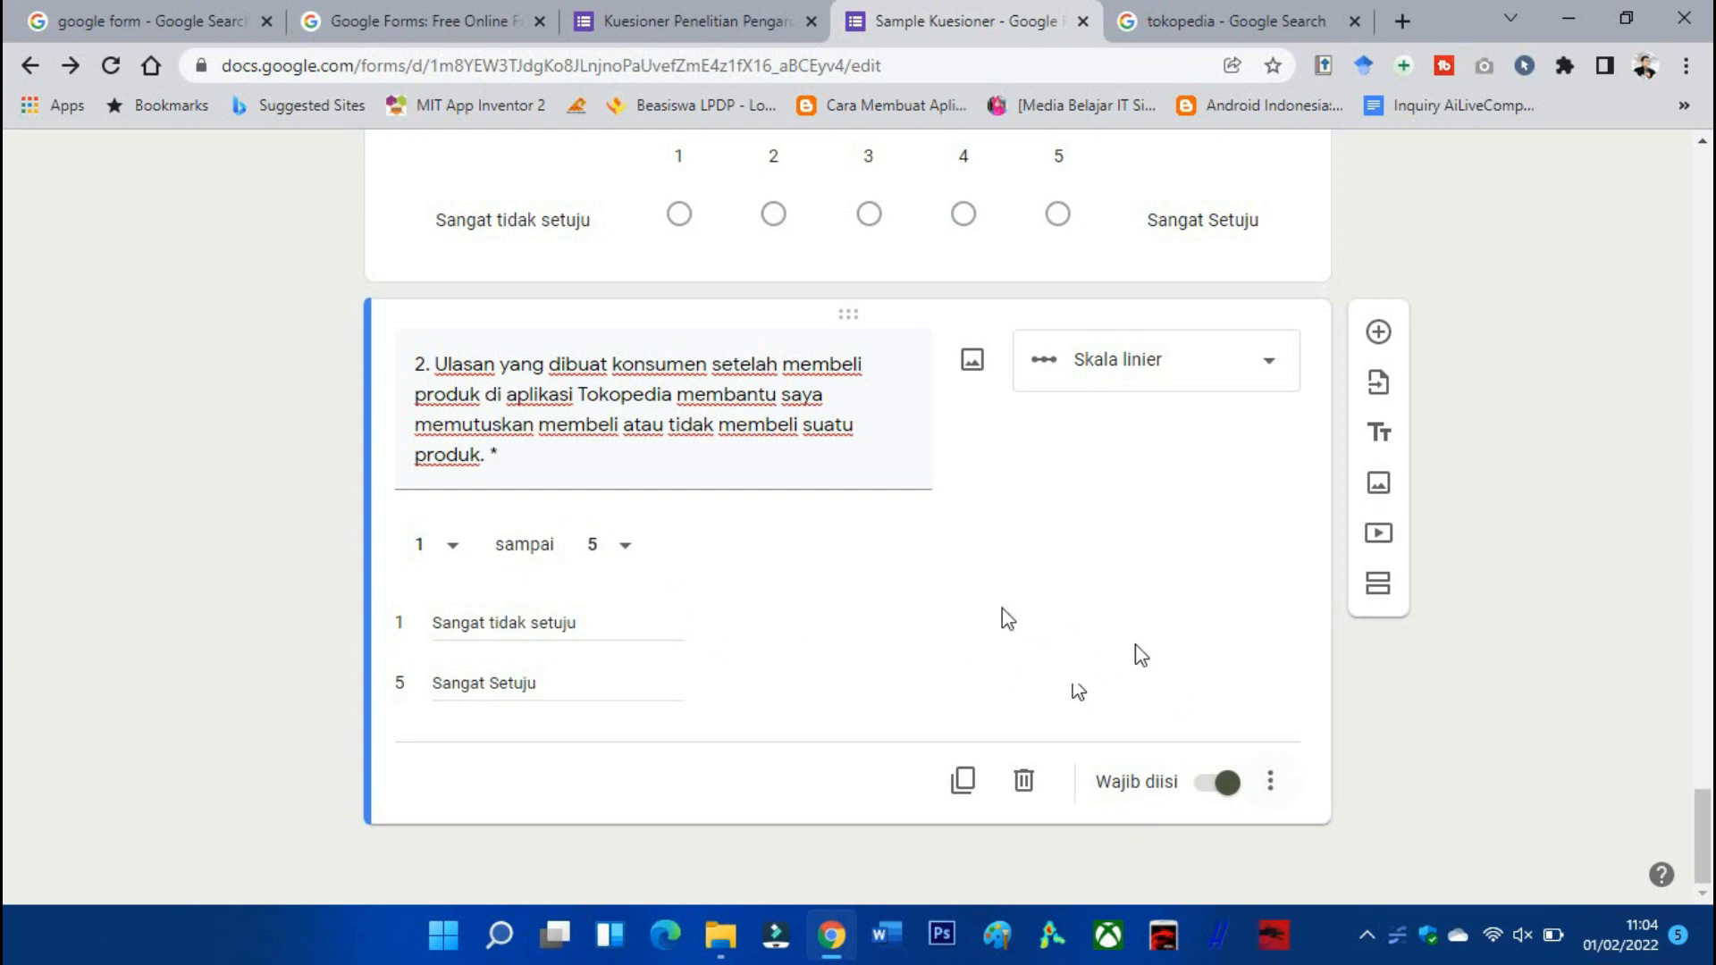
scroll(977, 682, "up", 15)
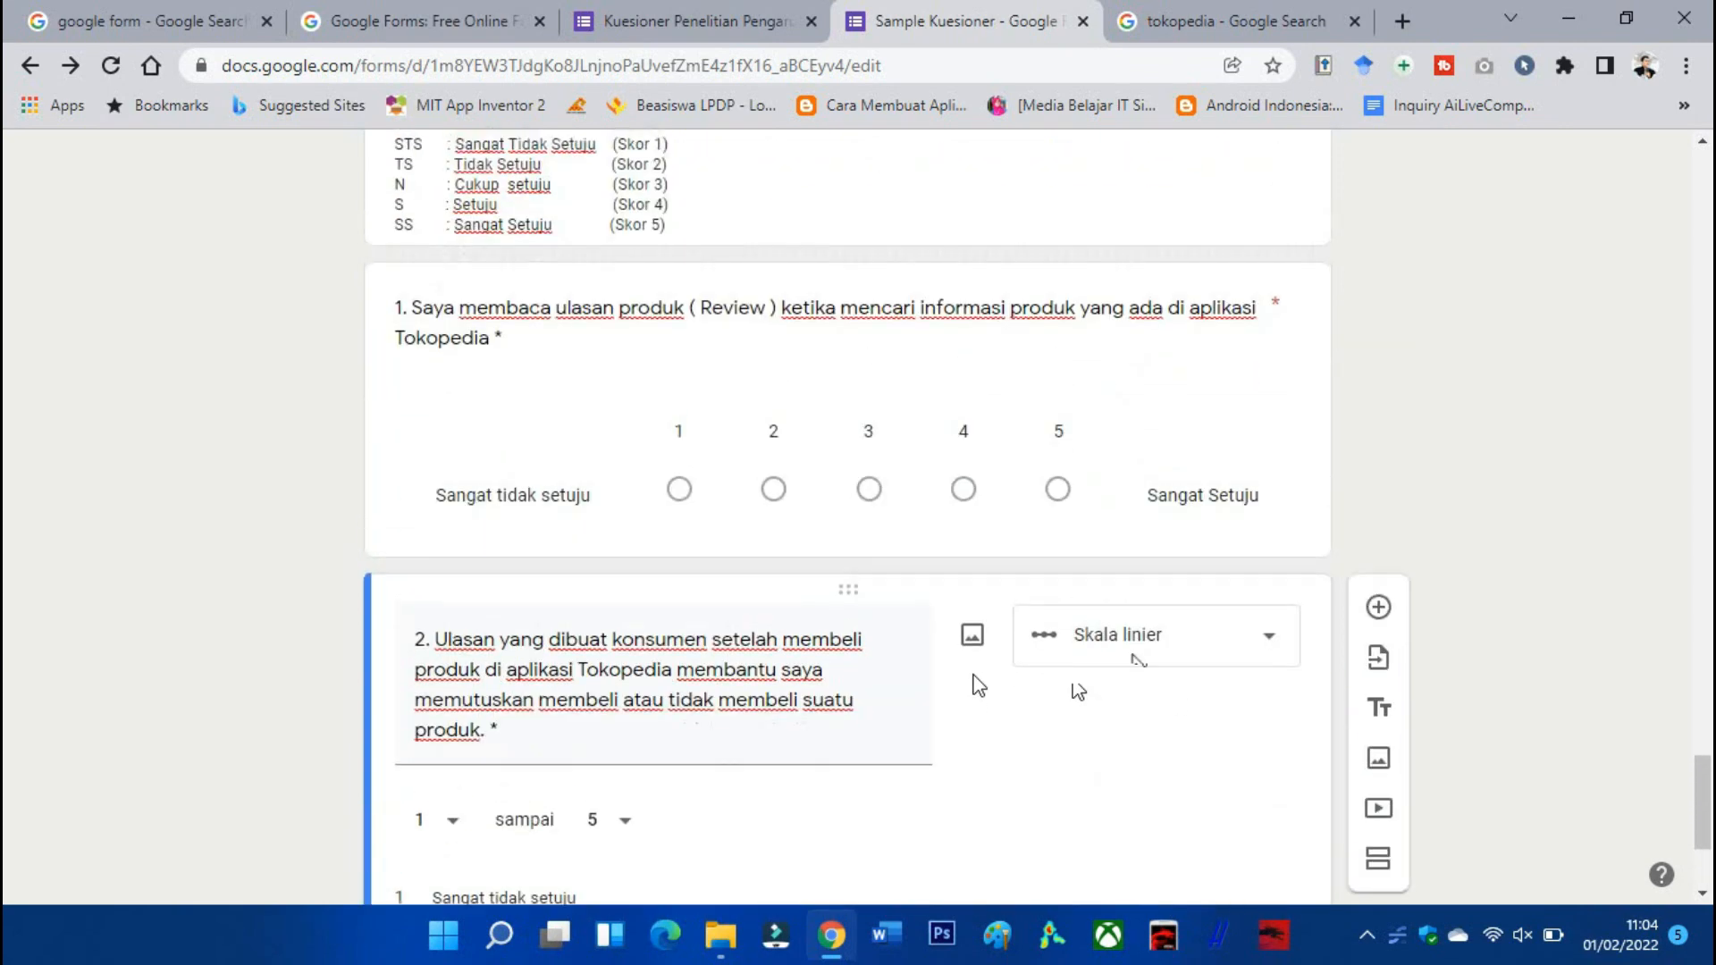
scroll(972, 675, "up", 15)
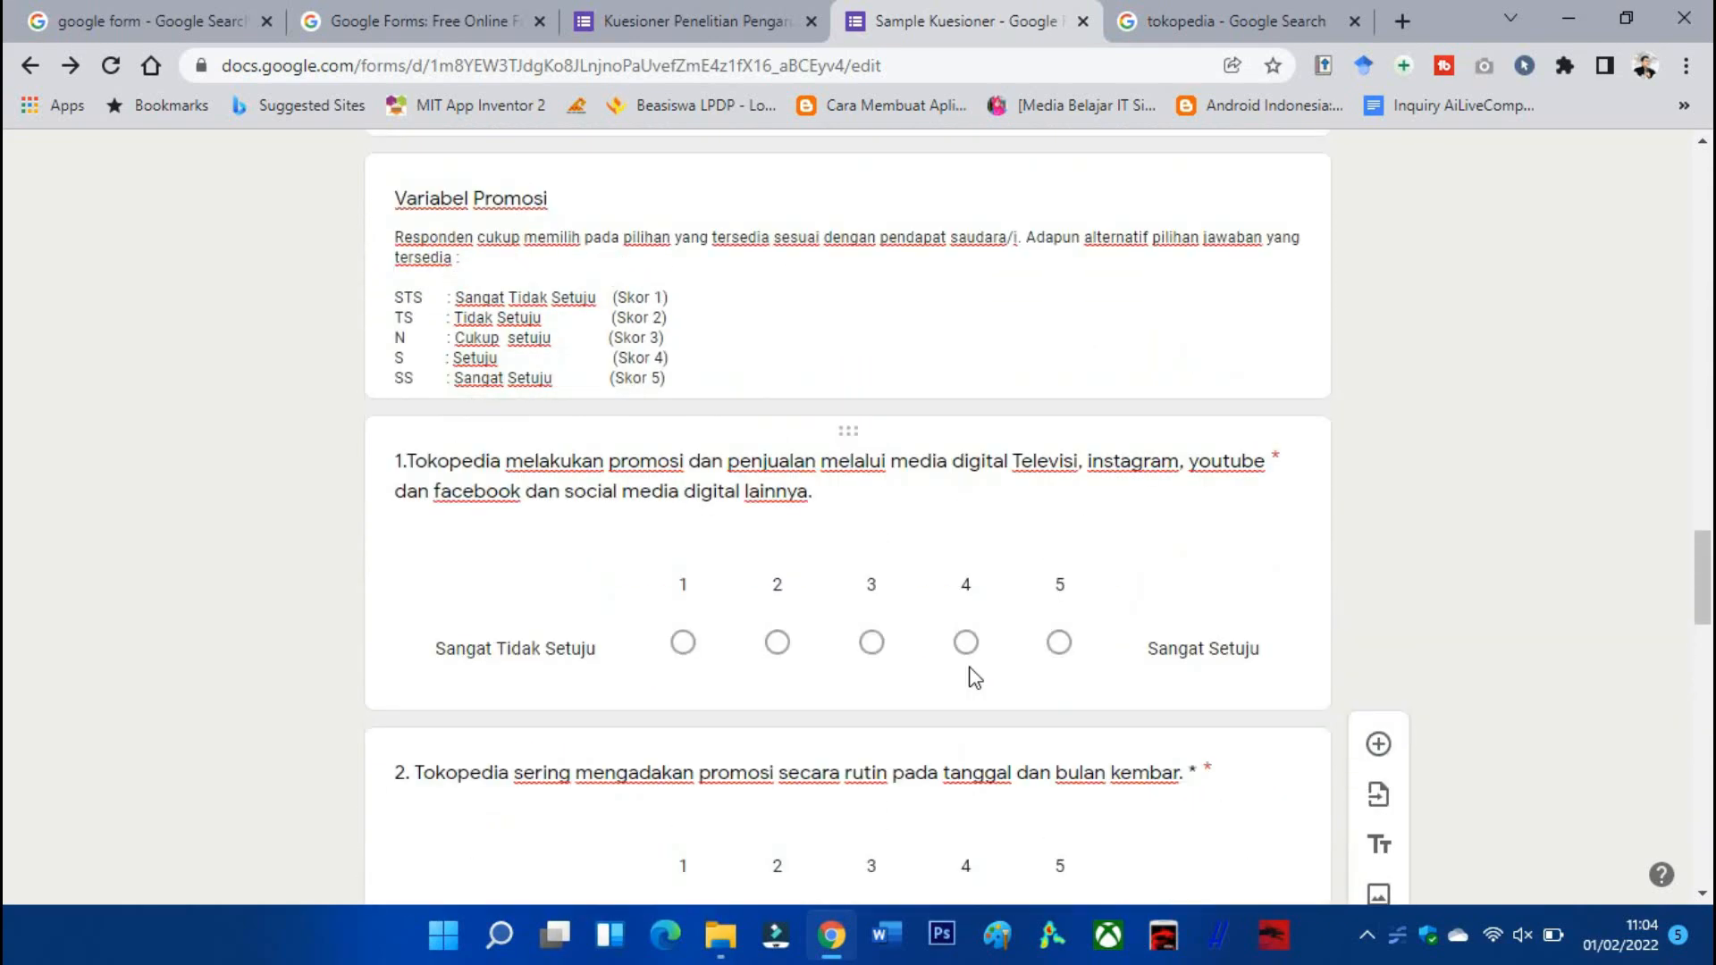
scroll(972, 663, "up", 10)
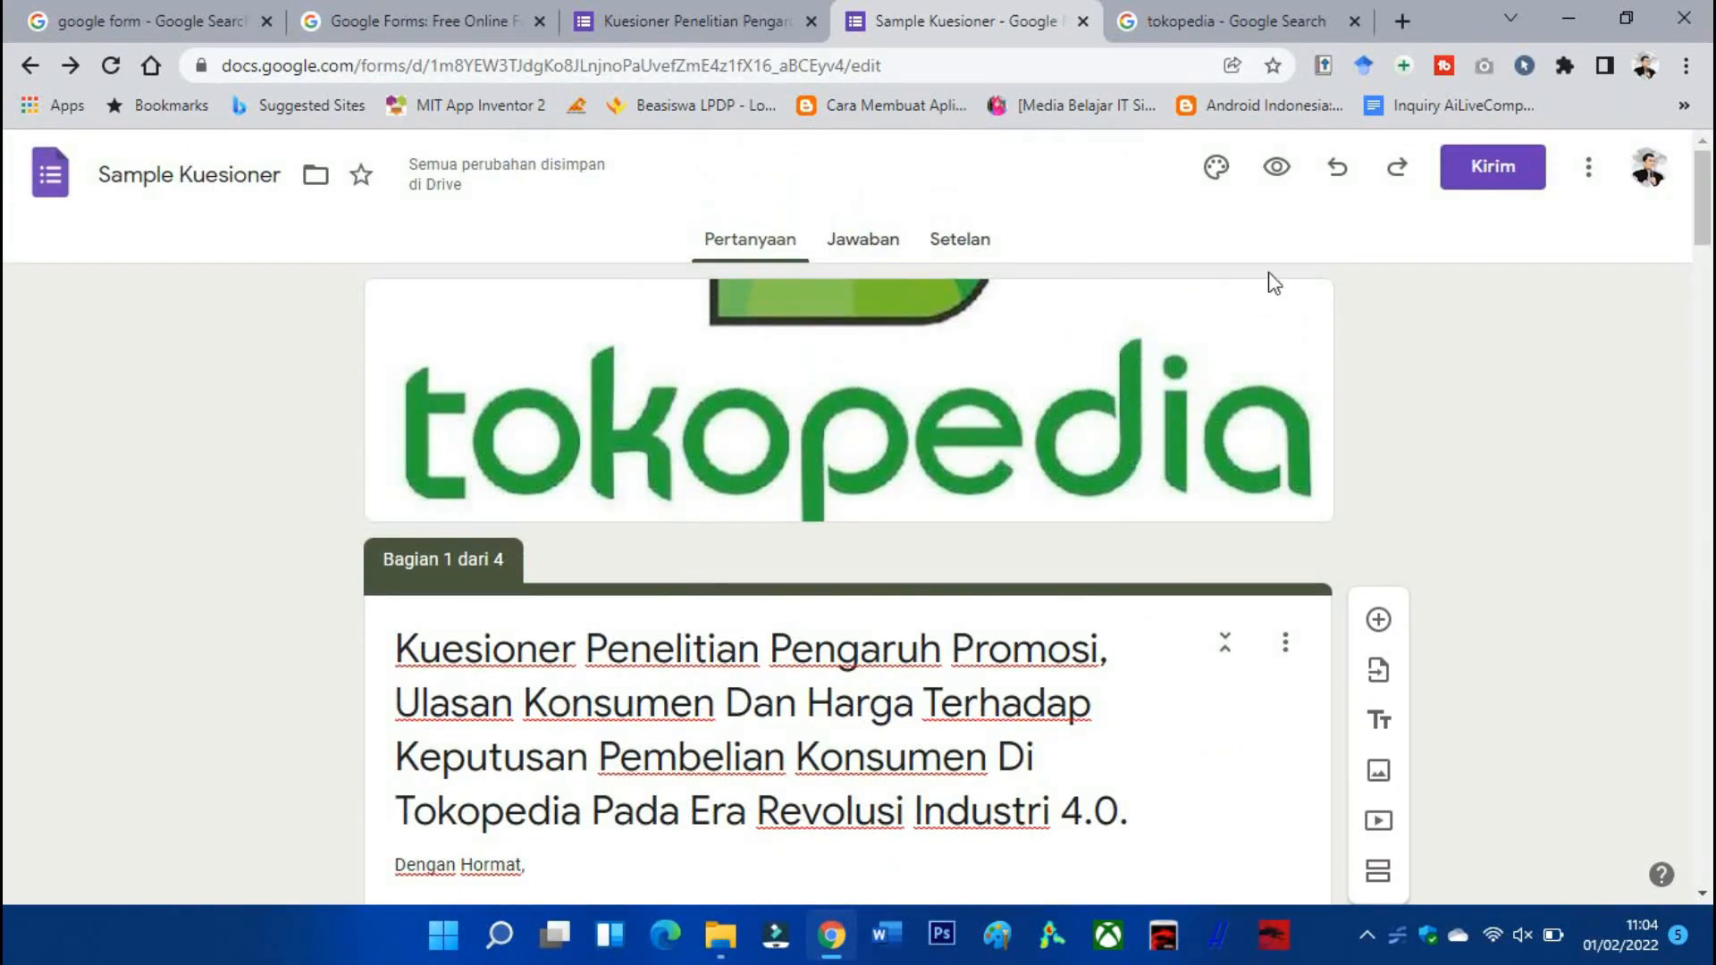
Preview the form and submit the identity page with Laki-Laki and 26 - 35 tahun.
left_click(1278, 168)
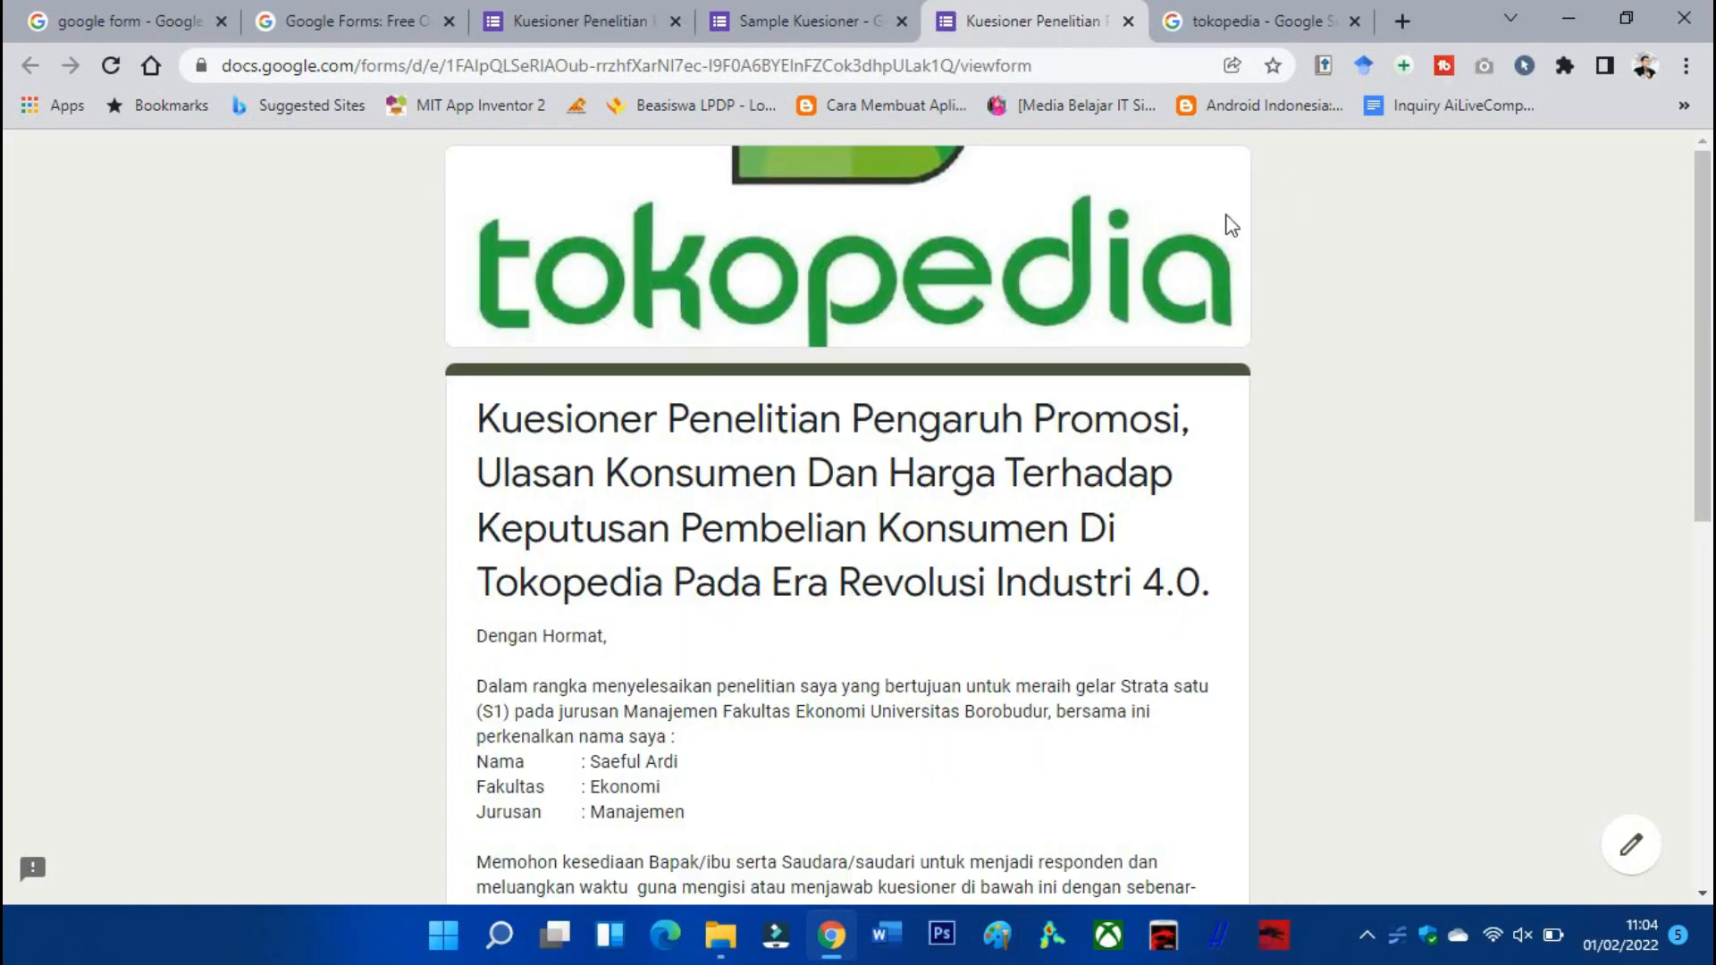
scroll(568, 367, "down", 10)
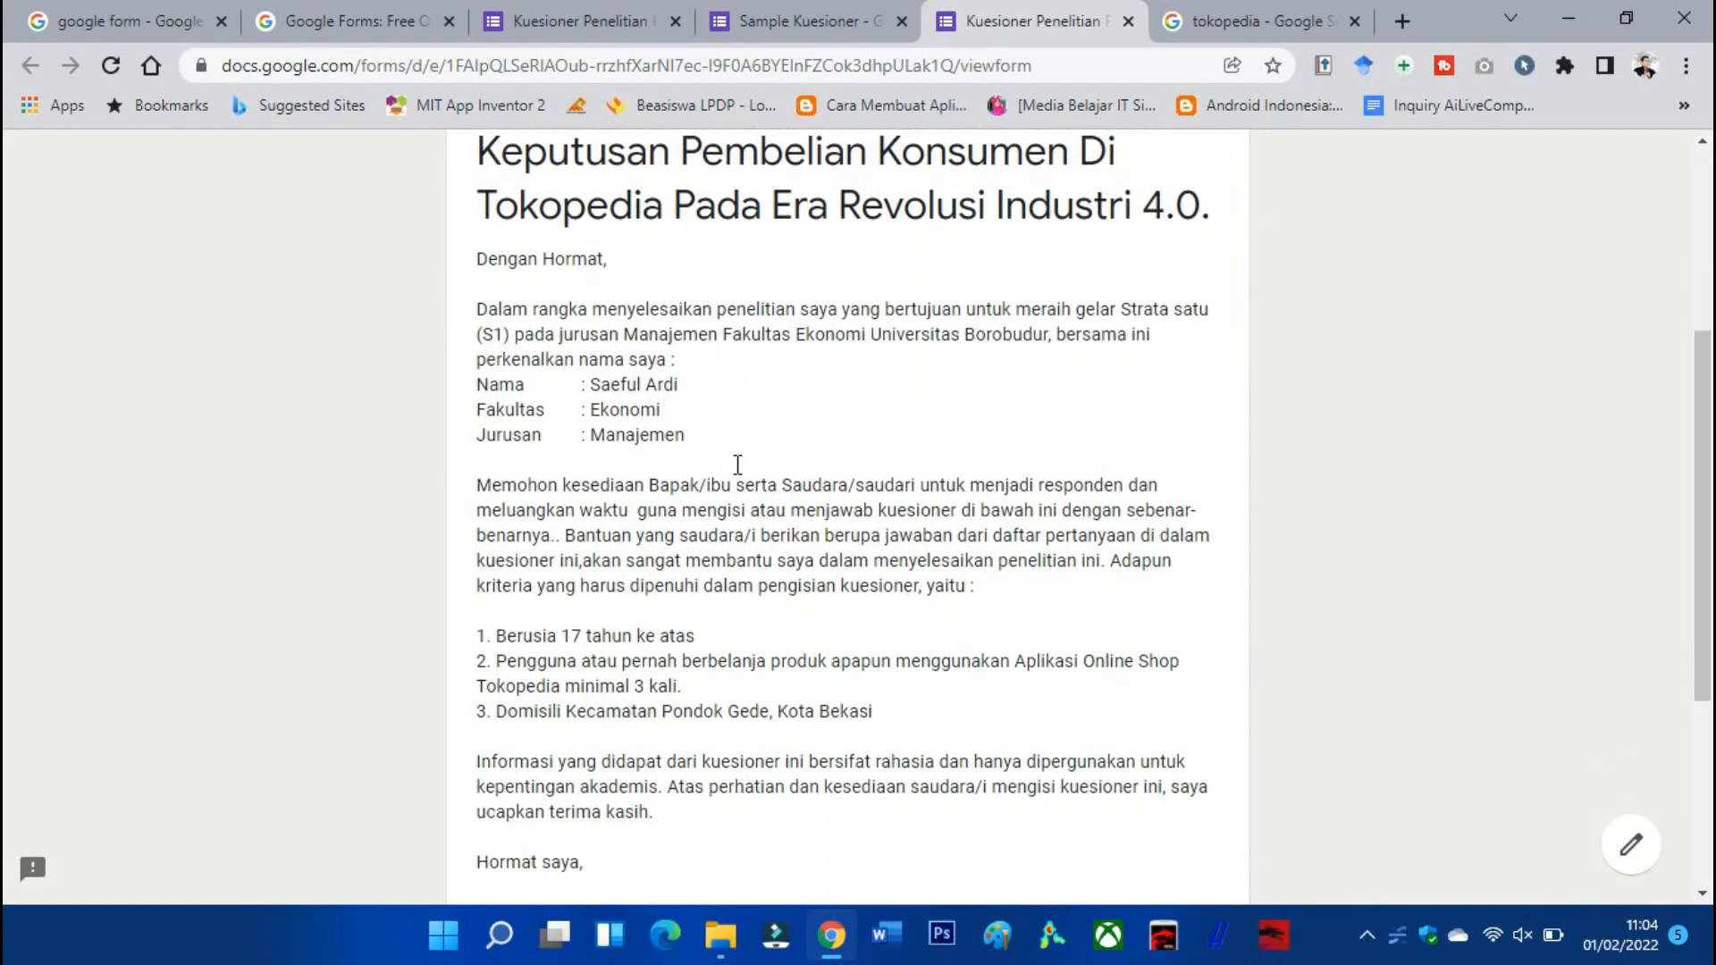
scroll(680, 479, "down", 1)
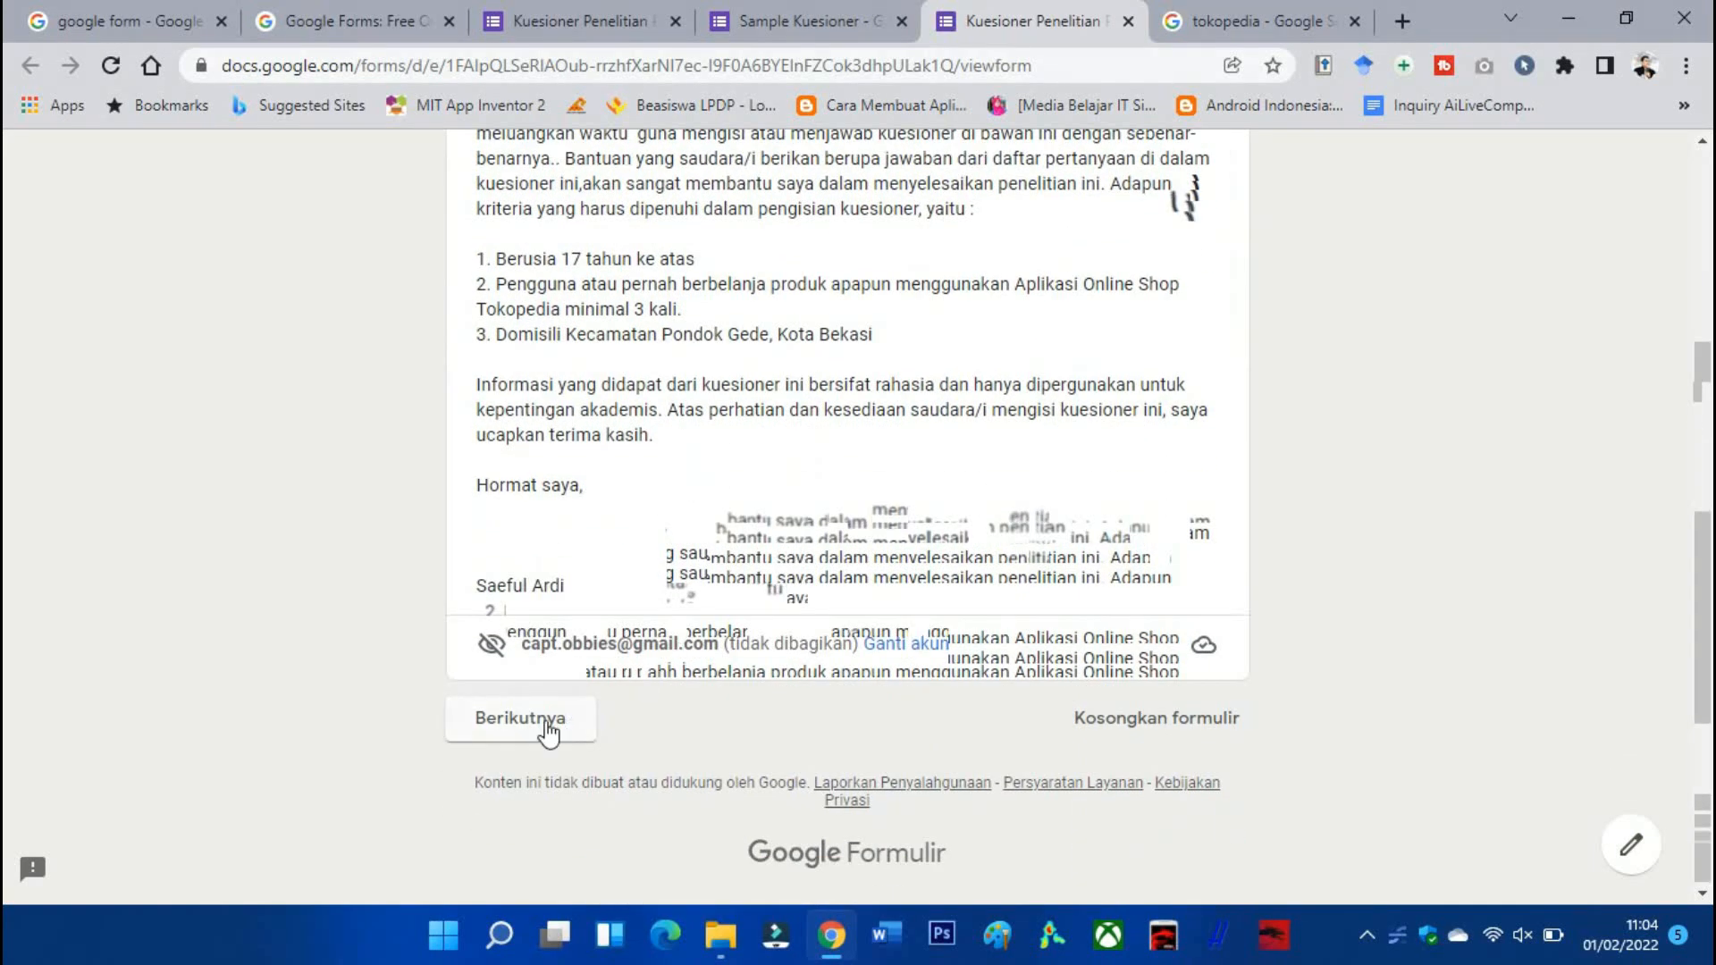
left_click(547, 726)
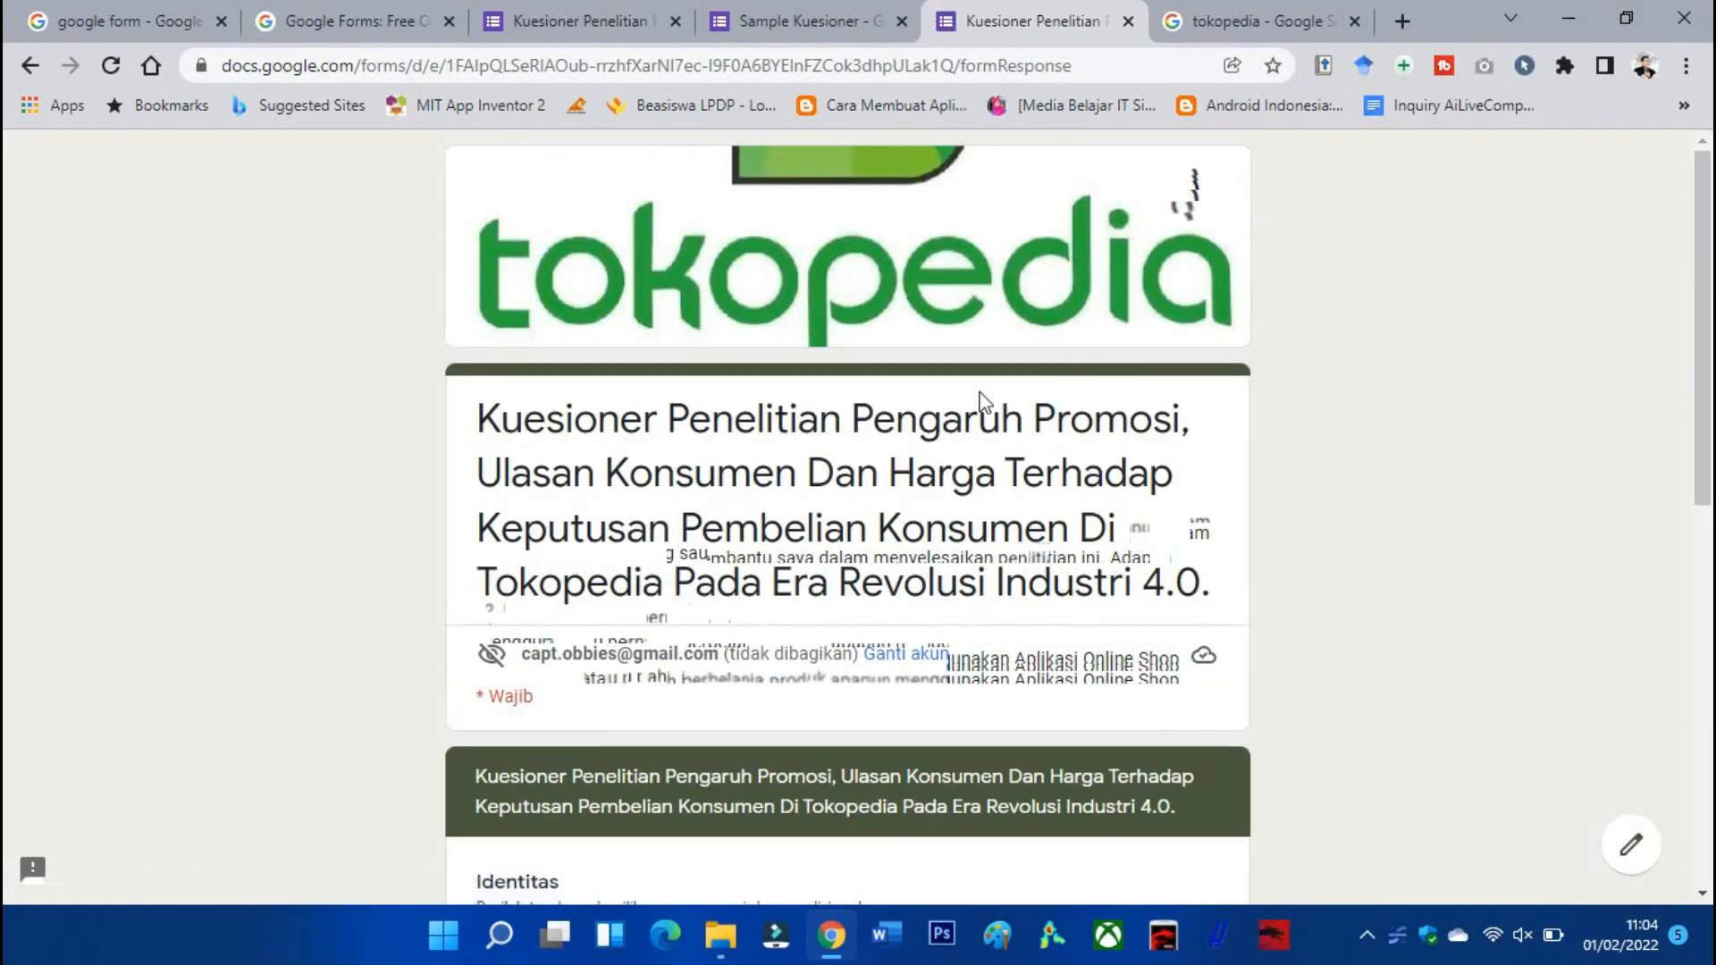
scroll(982, 390, "down", 1)
scroll(982, 391, "down", 3)
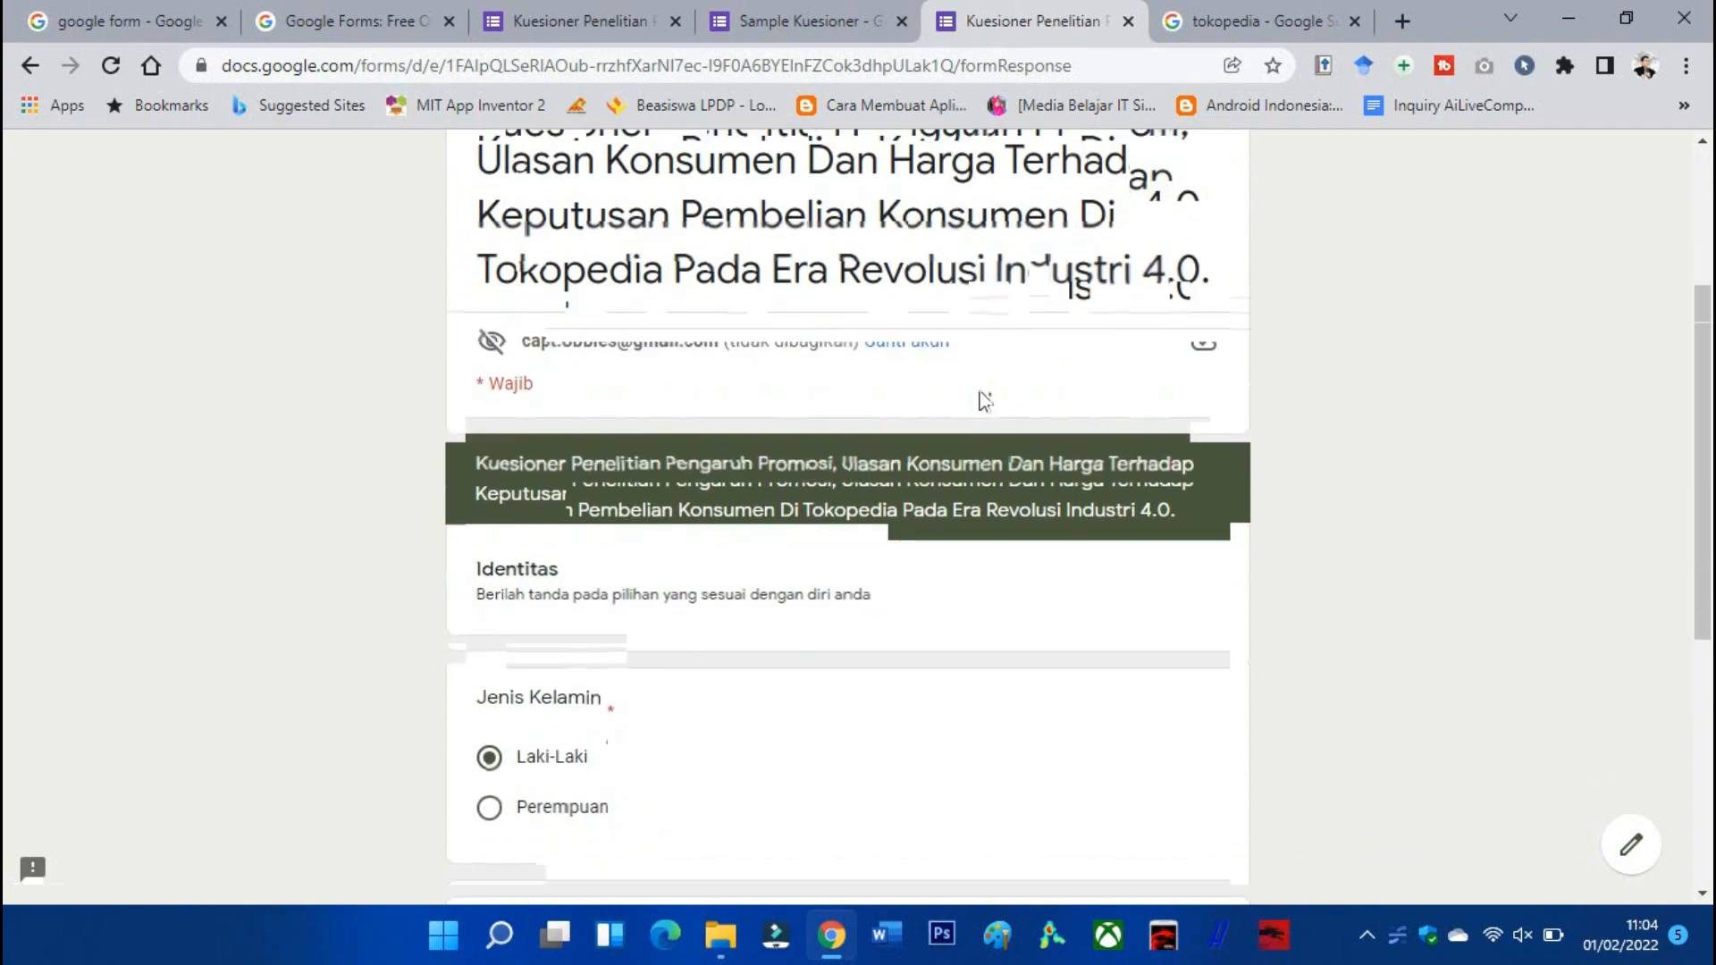
scroll(982, 393, "down", 5)
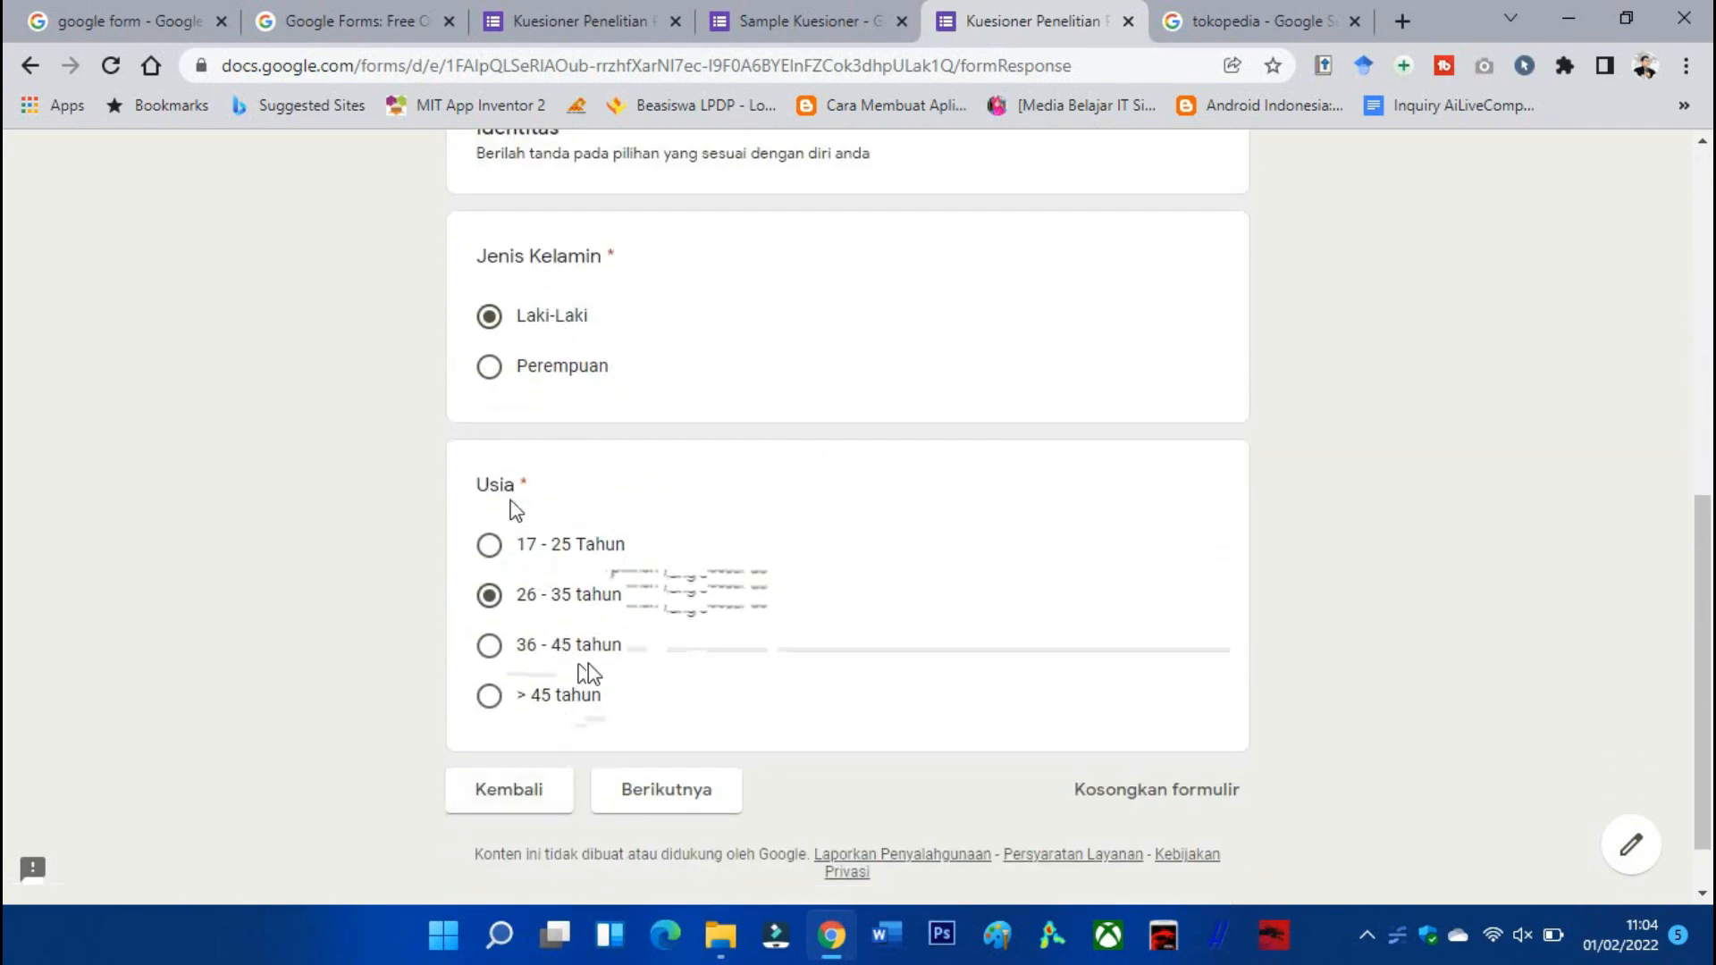
left_click_drag(533, 485, 516, 489)
left_click(693, 774)
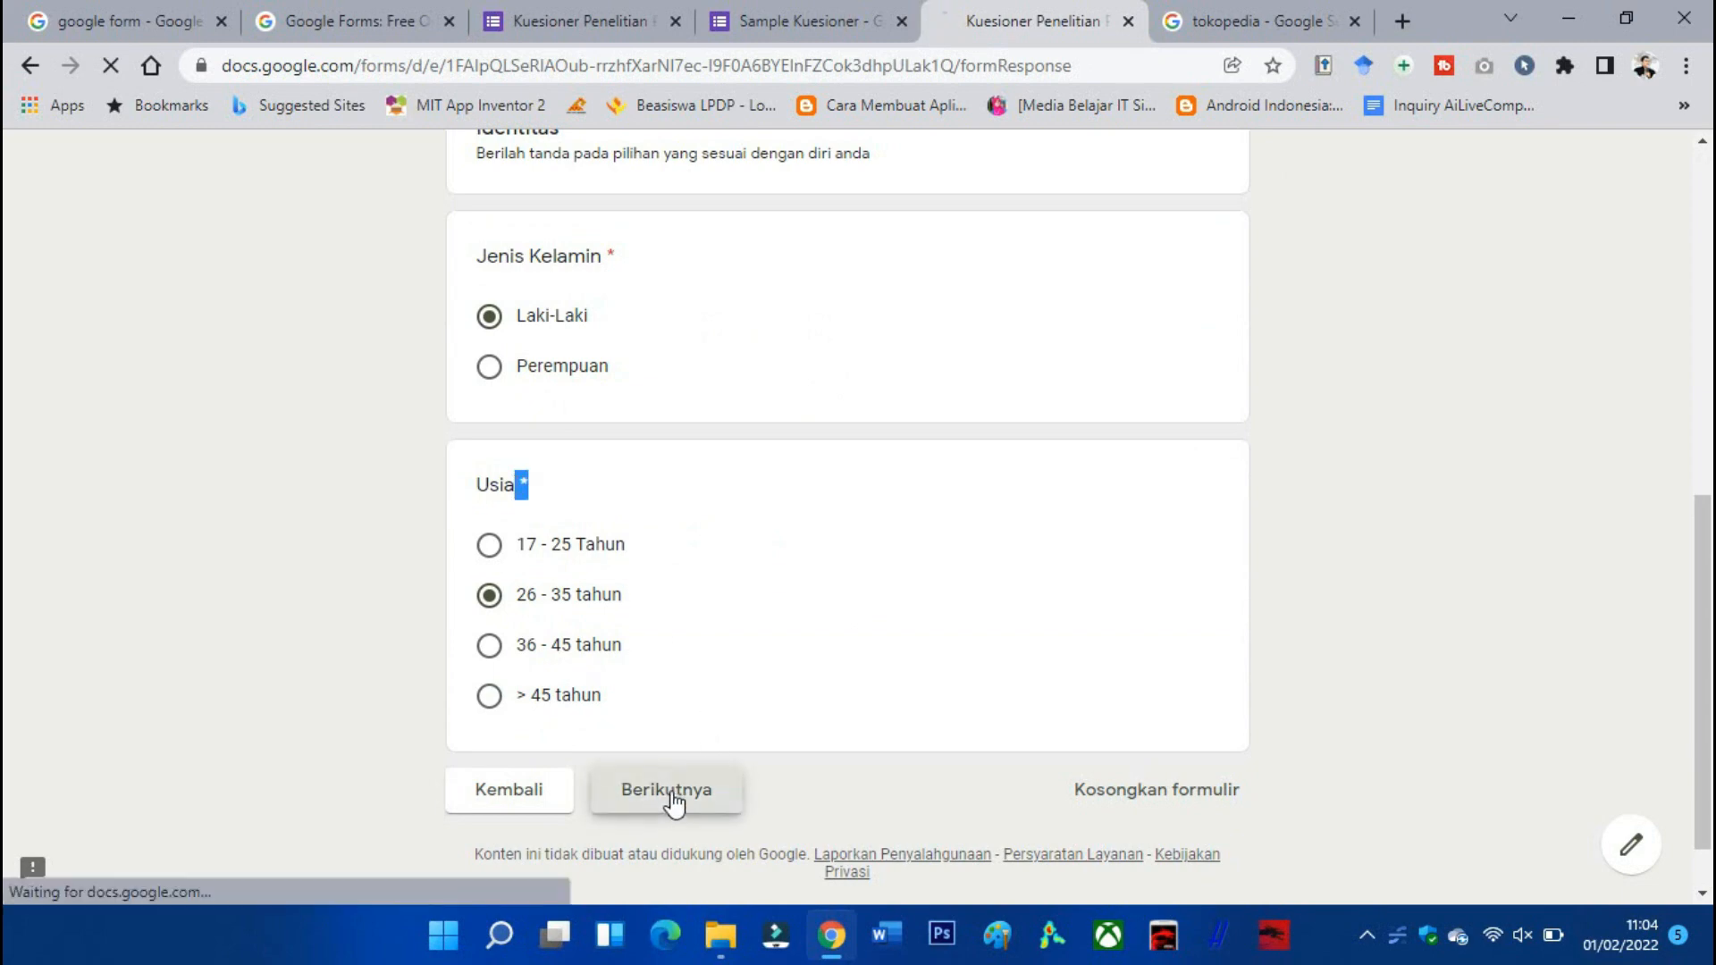
Rate promotion questions 1–3 as 3 and continue to the Ulasan Konsumen page.
scroll(751, 554, "down", 5)
scroll(749, 555, "down", 4)
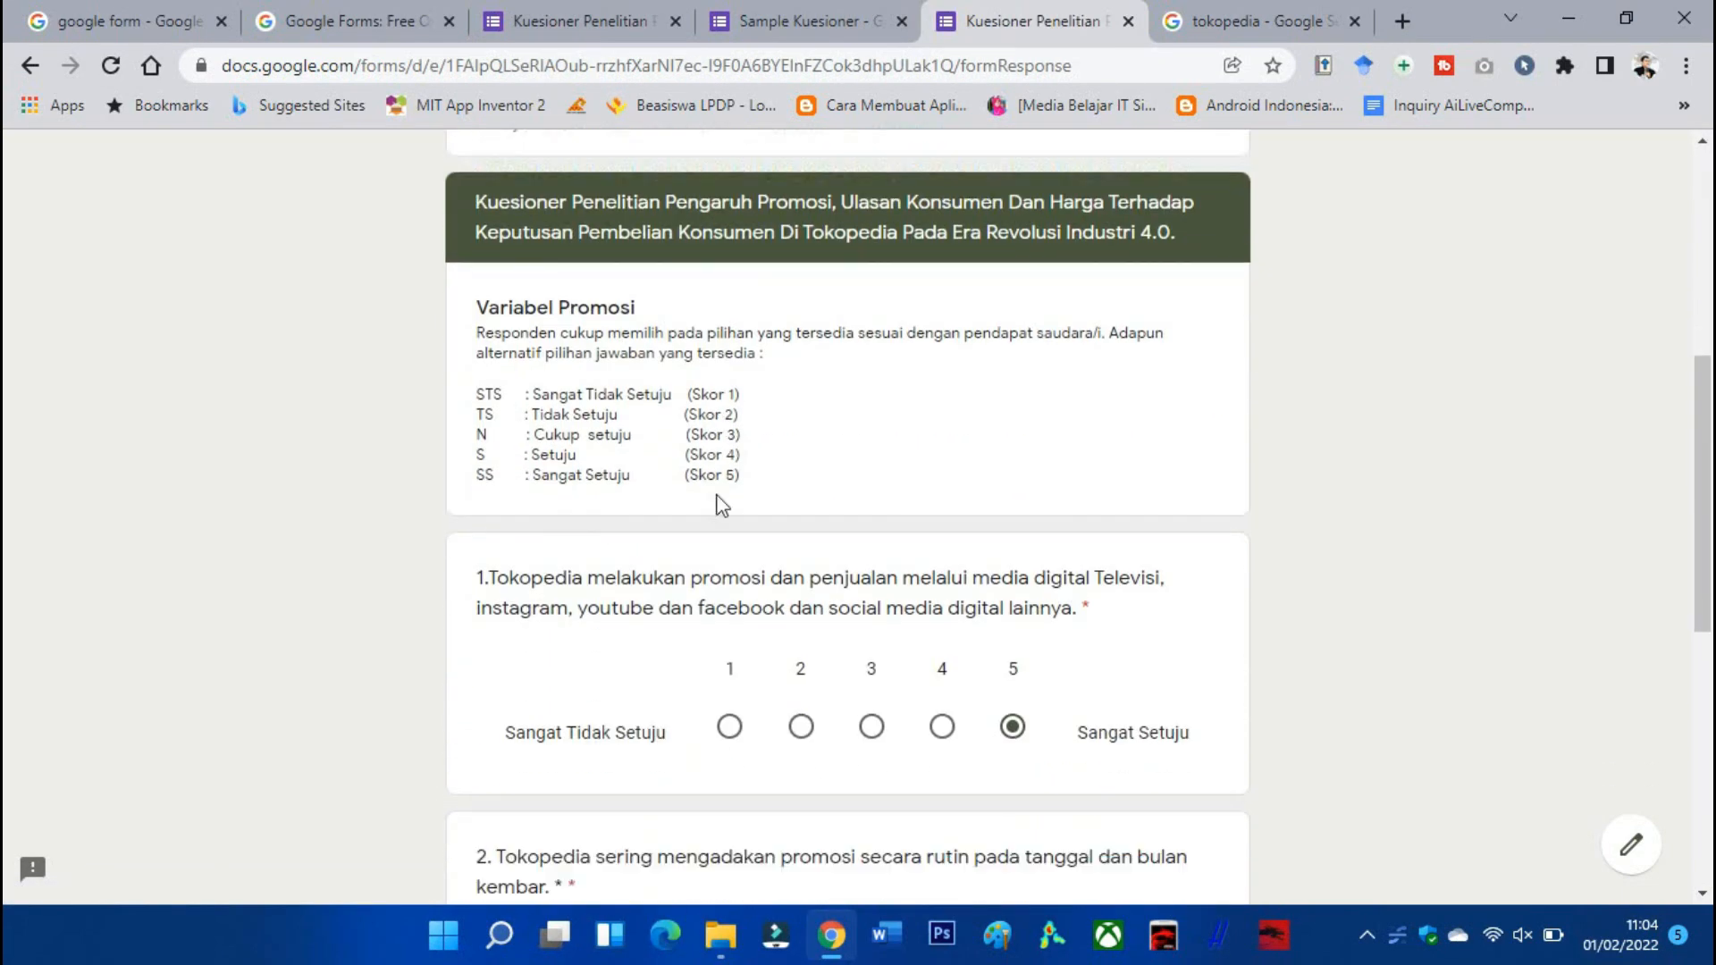
left_click(872, 421)
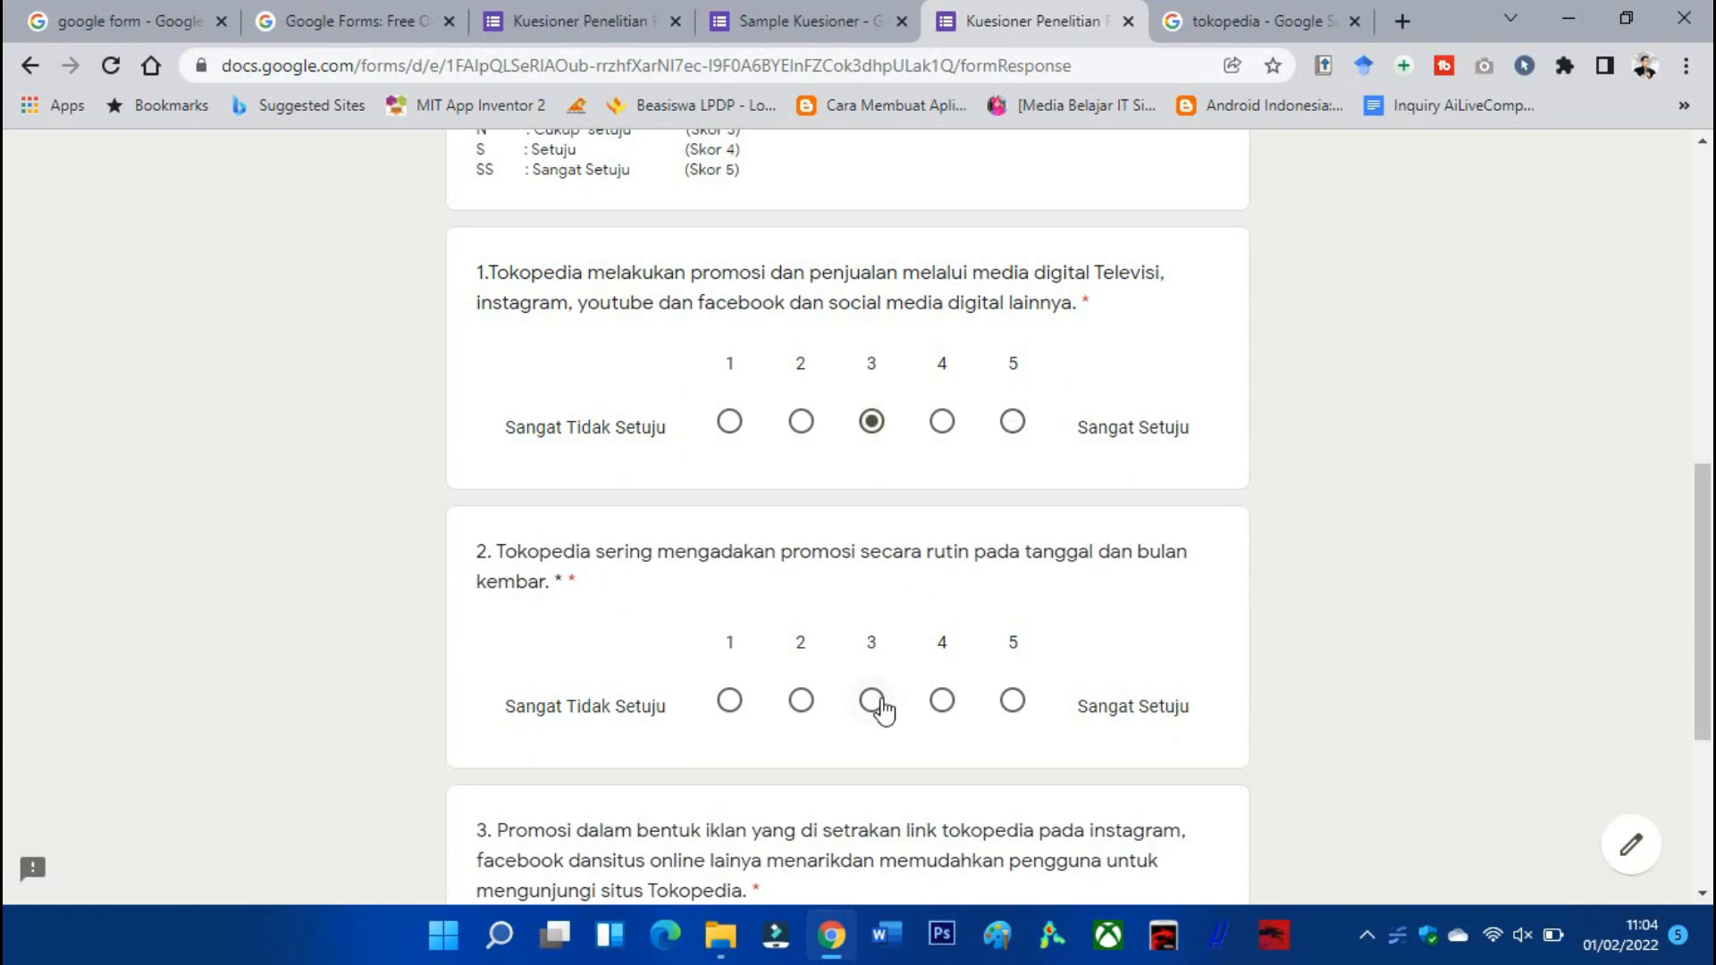
left_click(872, 701)
scroll(885, 697, "down", 4)
left_click(874, 637)
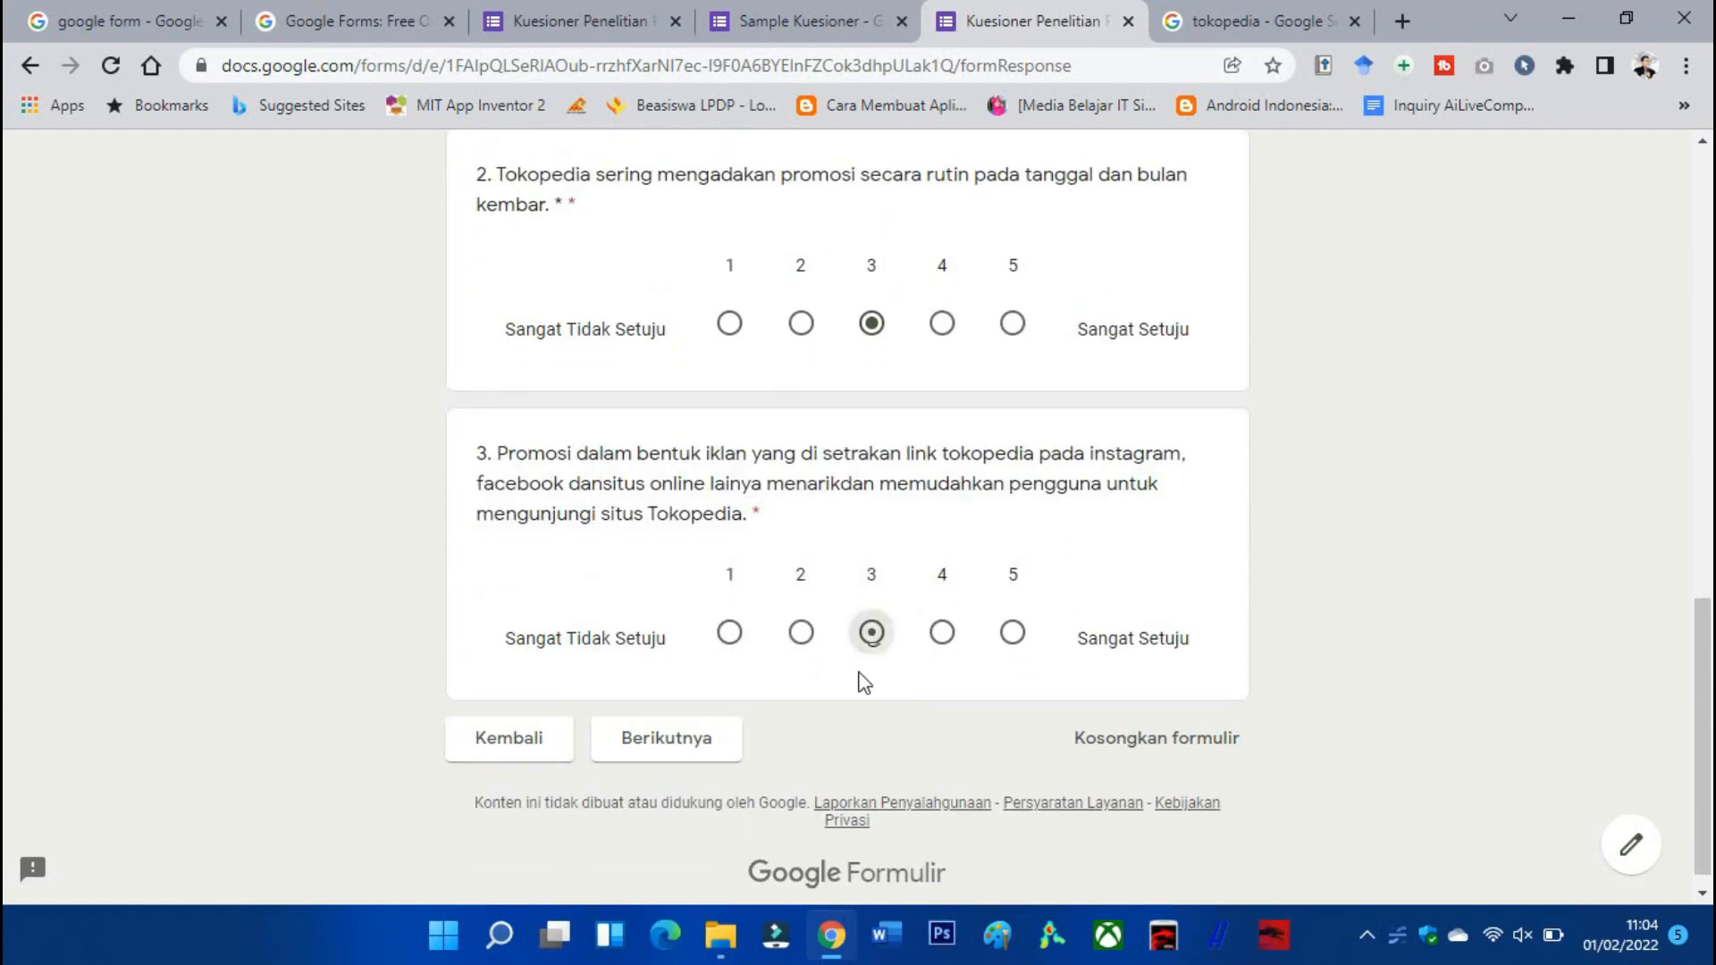
left_click(700, 753)
scroll(780, 621, "down", 8)
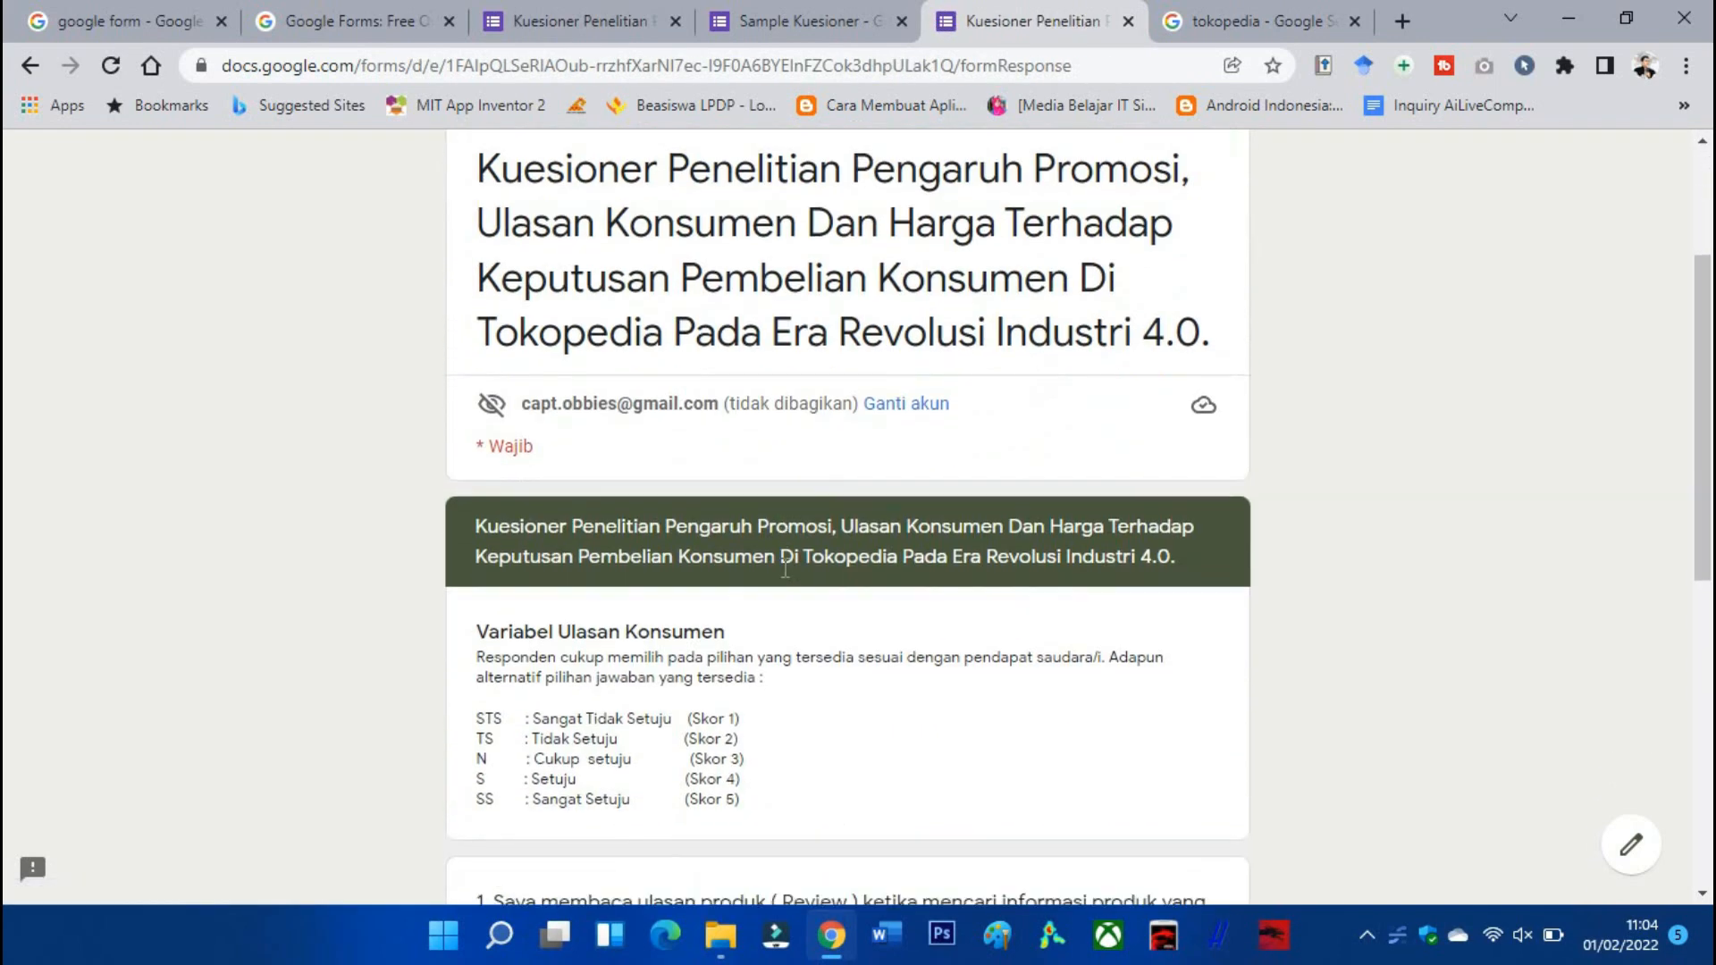
scroll(805, 572, "down", 3)
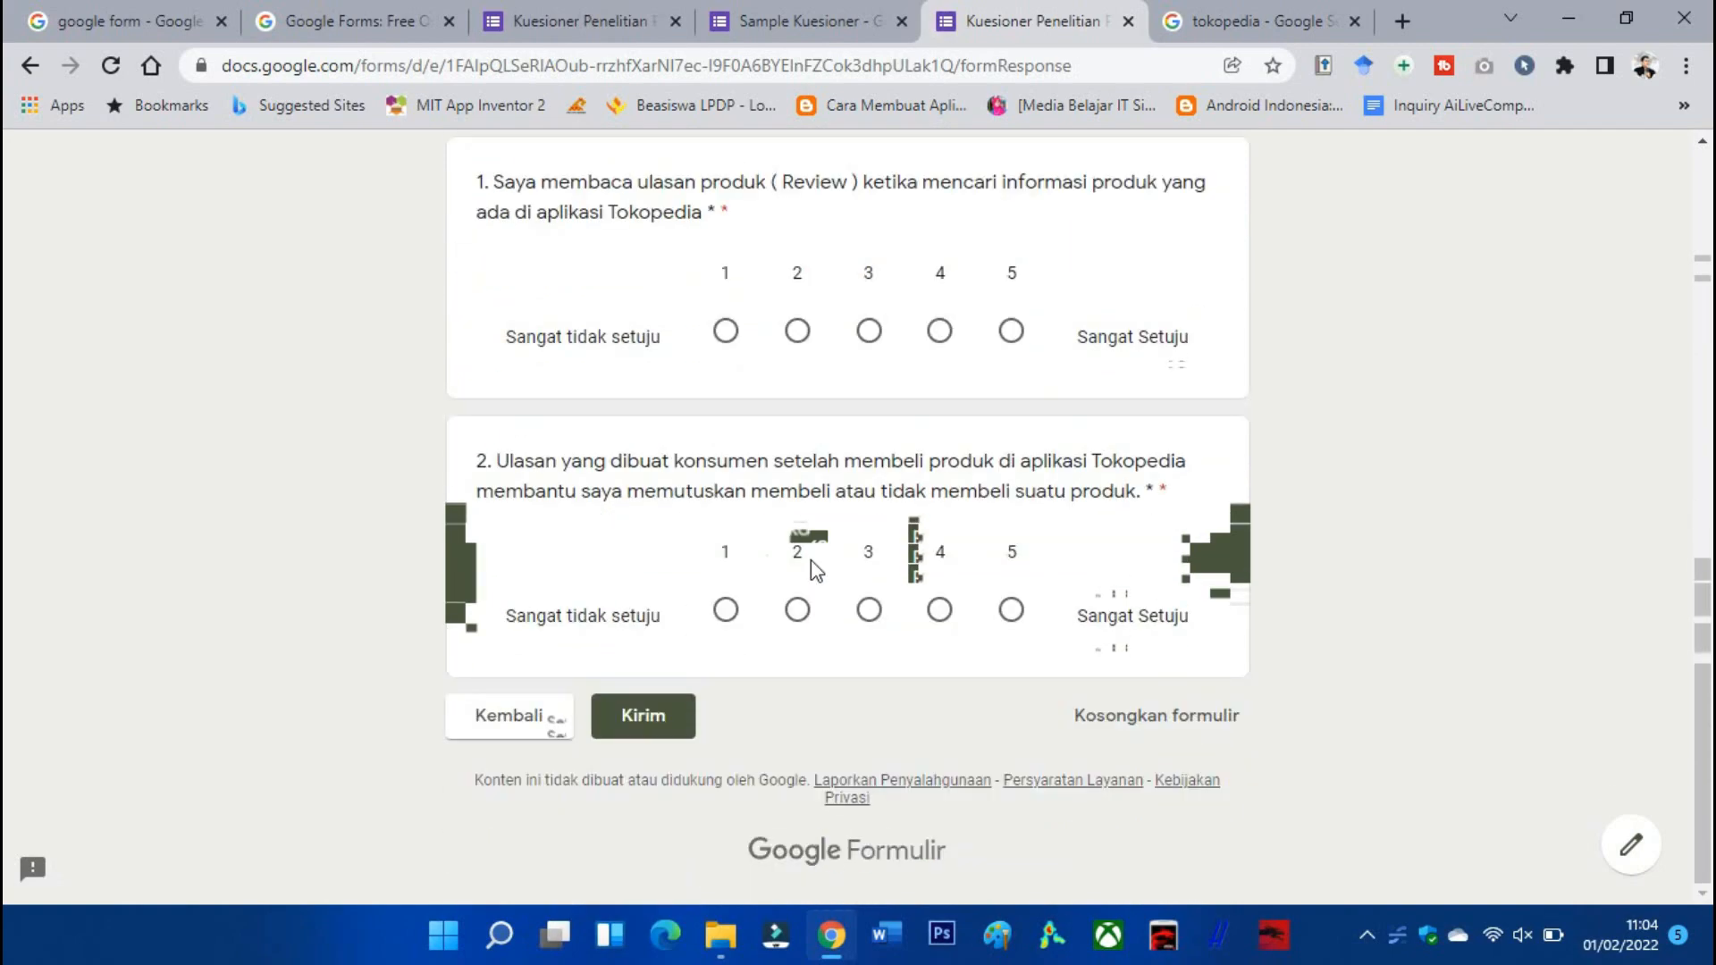
scroll(846, 631, "up", 10)
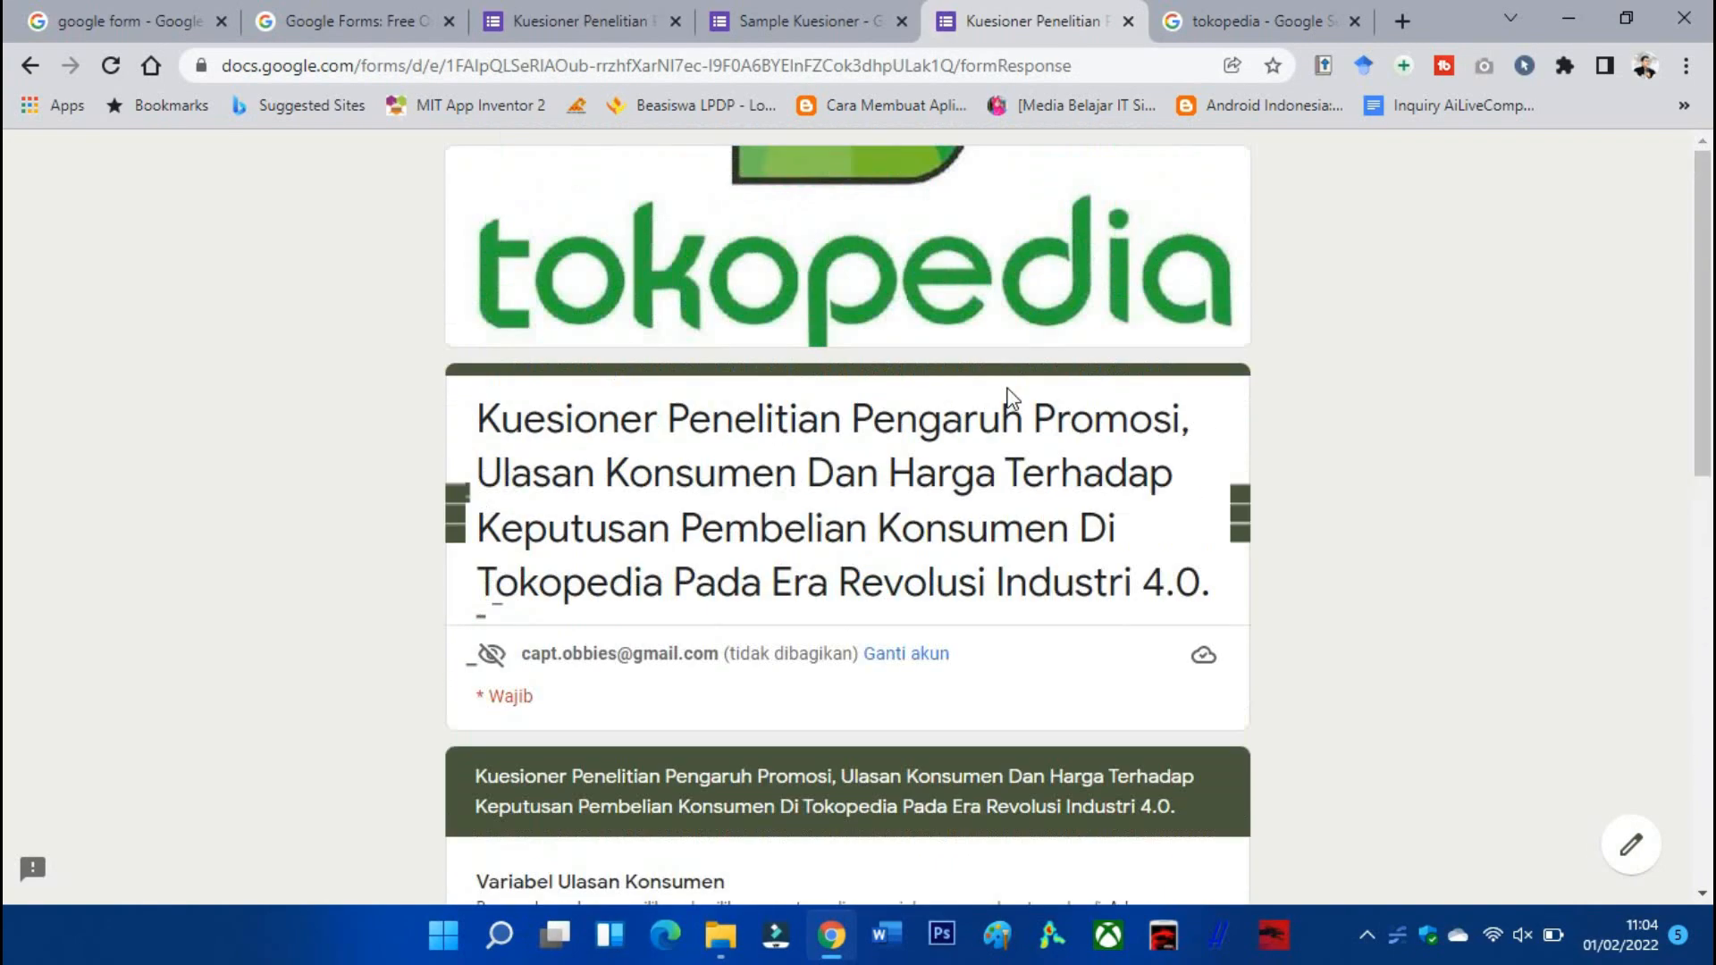
Close the test response and turn on email address collection, leaving response copies off.
left_click(1129, 21)
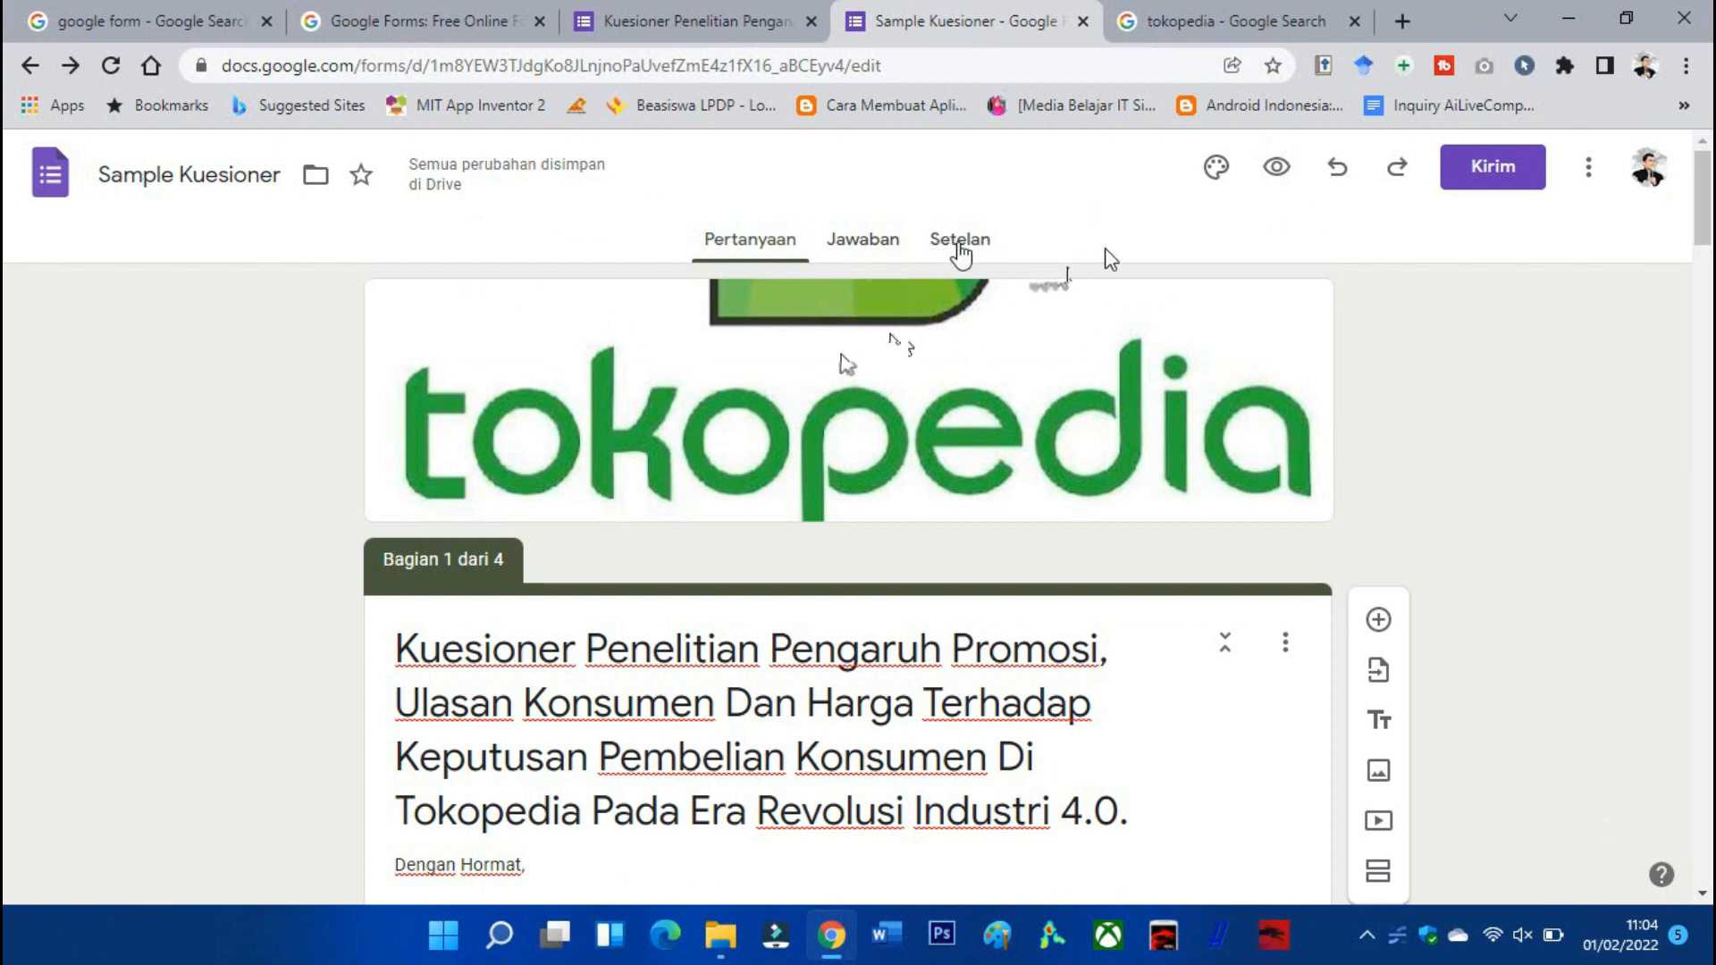
left_click(959, 253)
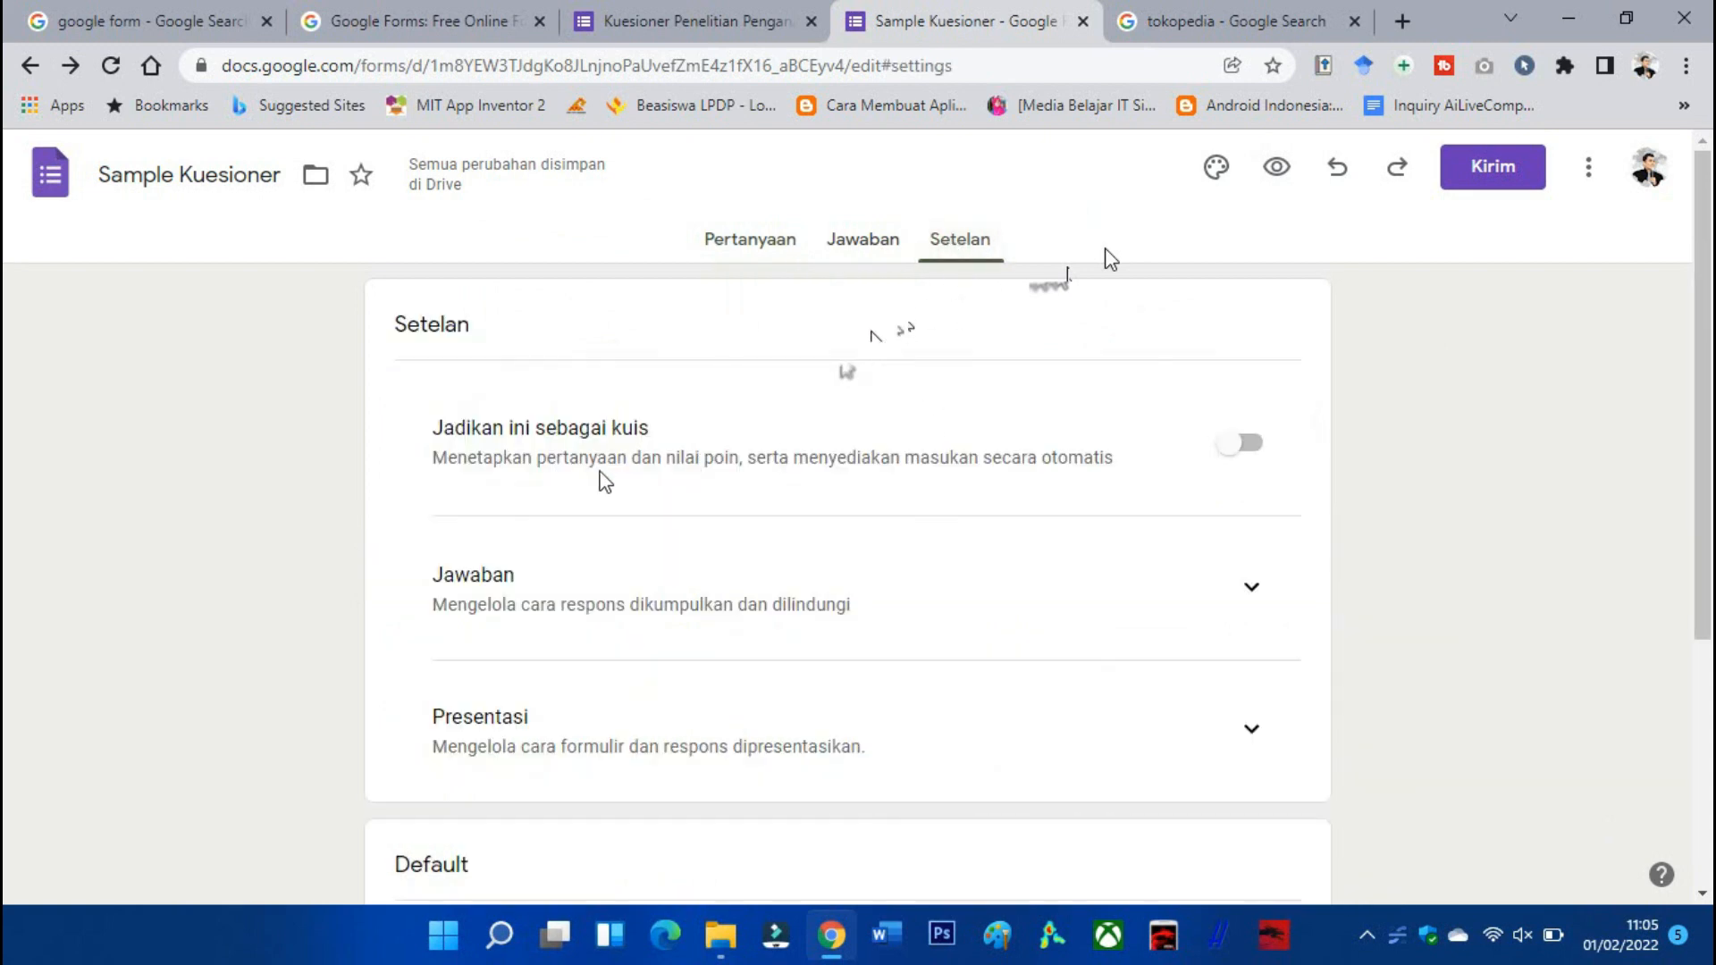
scroll(1256, 474, "down", 3)
left_click(1251, 338)
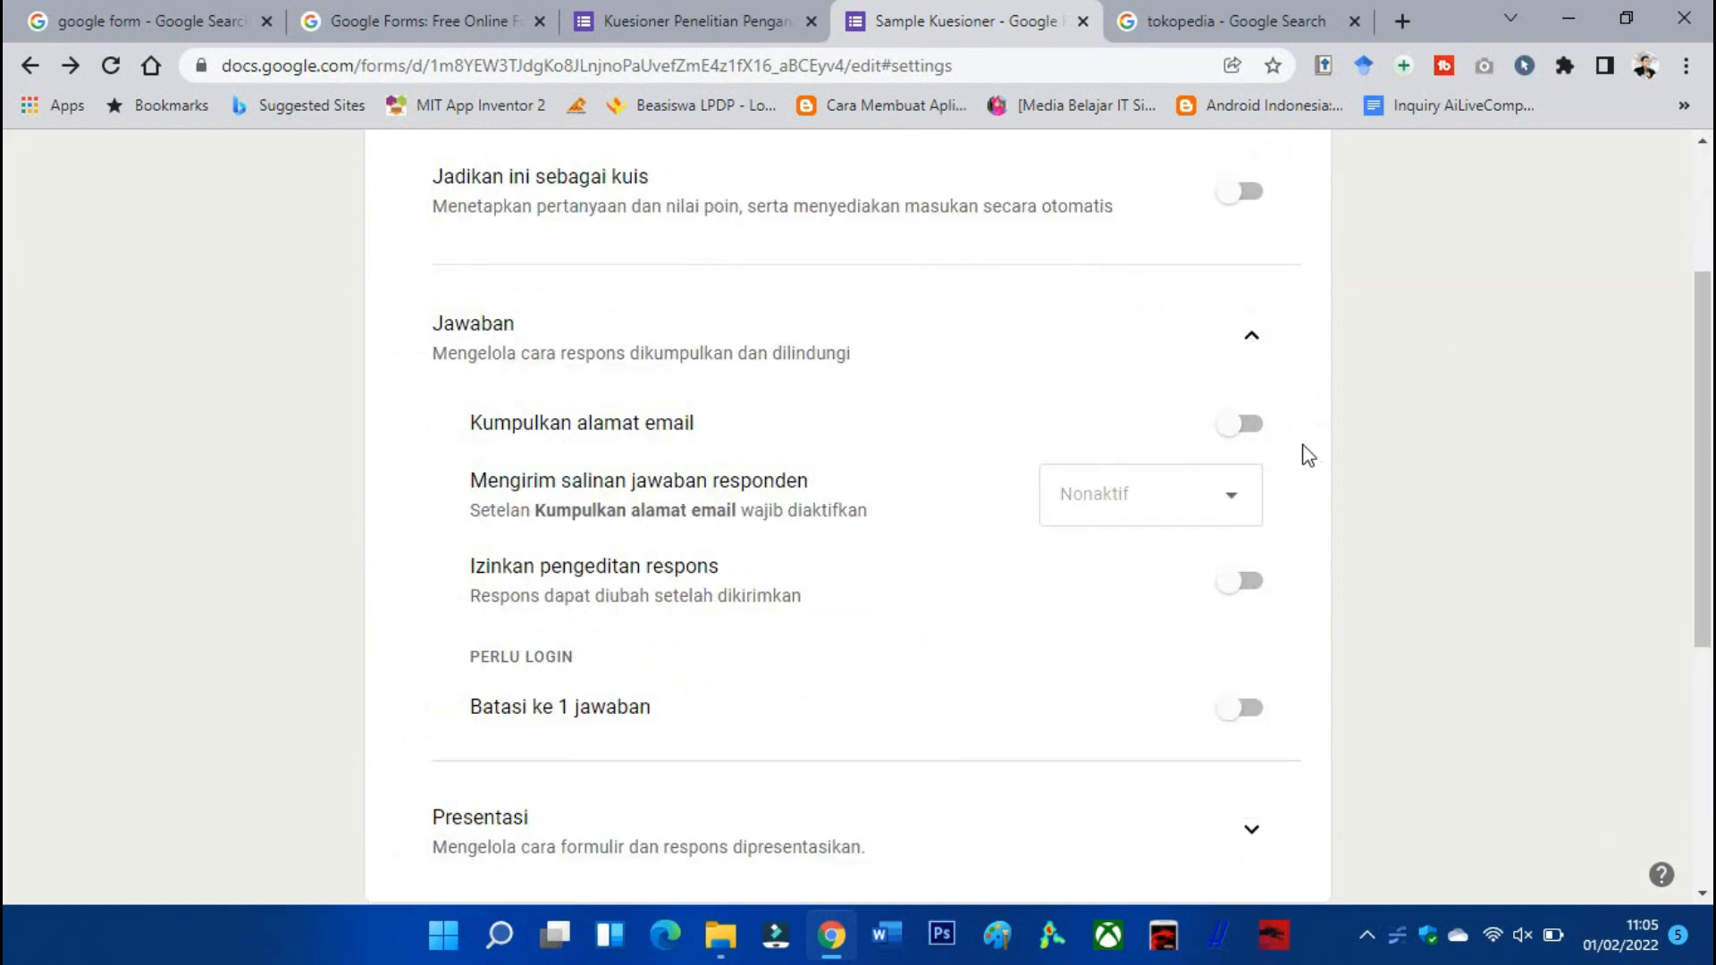
left_click(1247, 424)
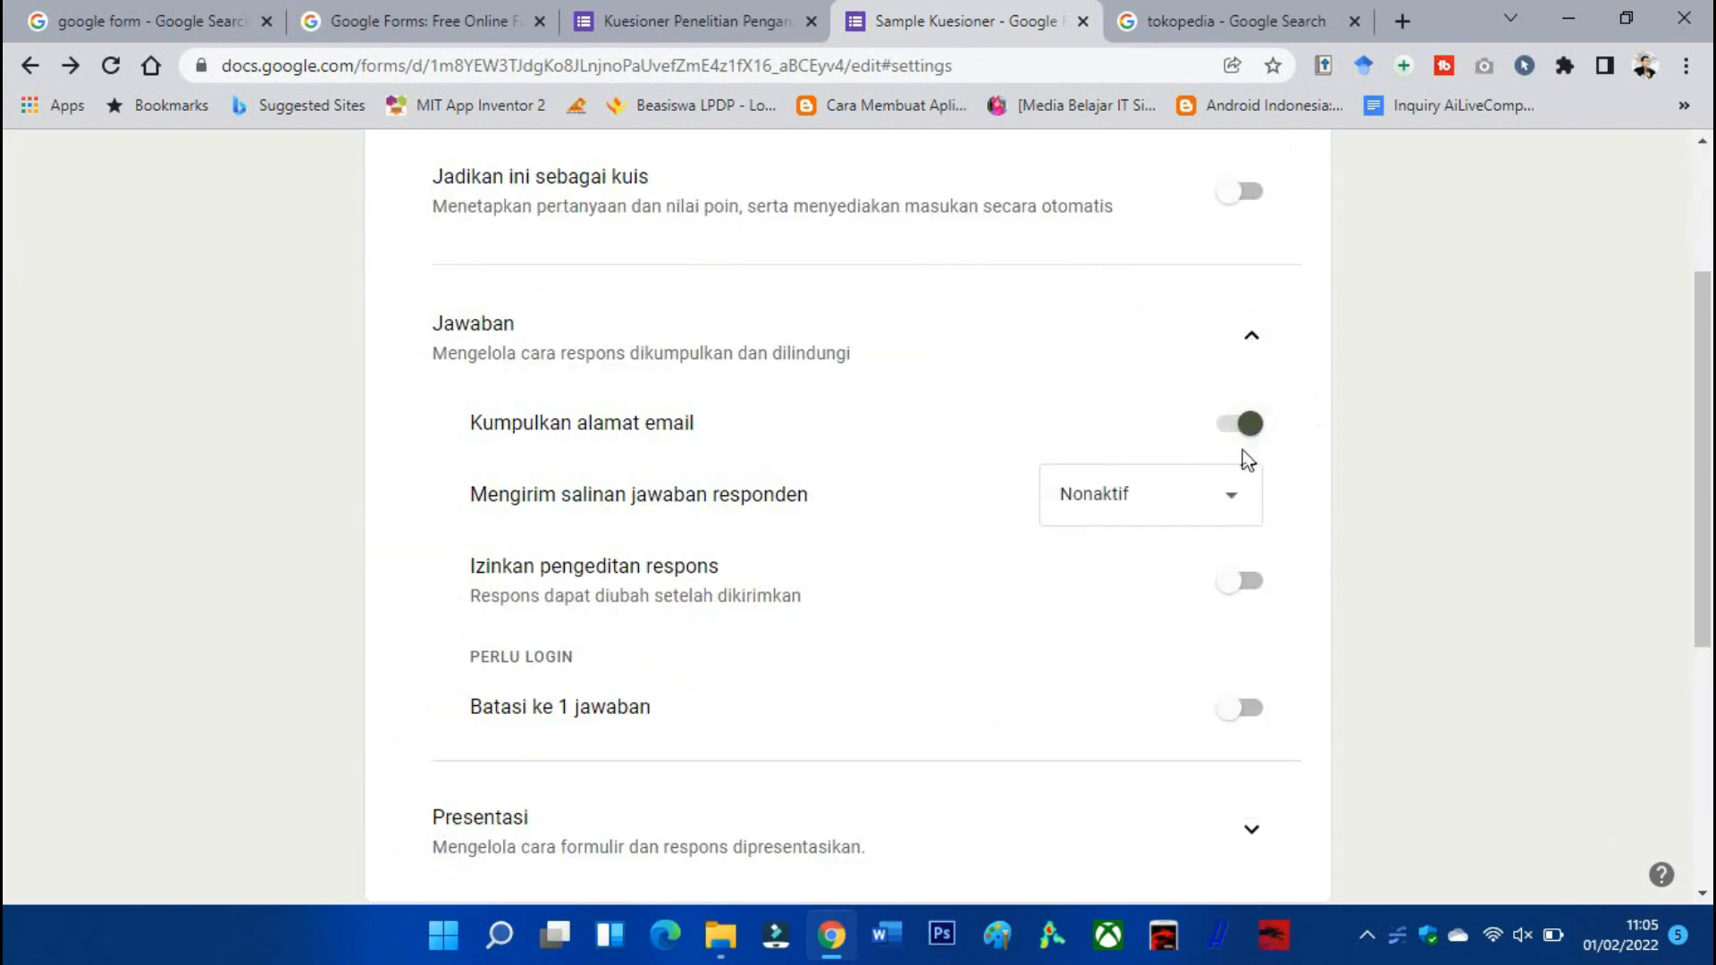
left_click(1234, 508)
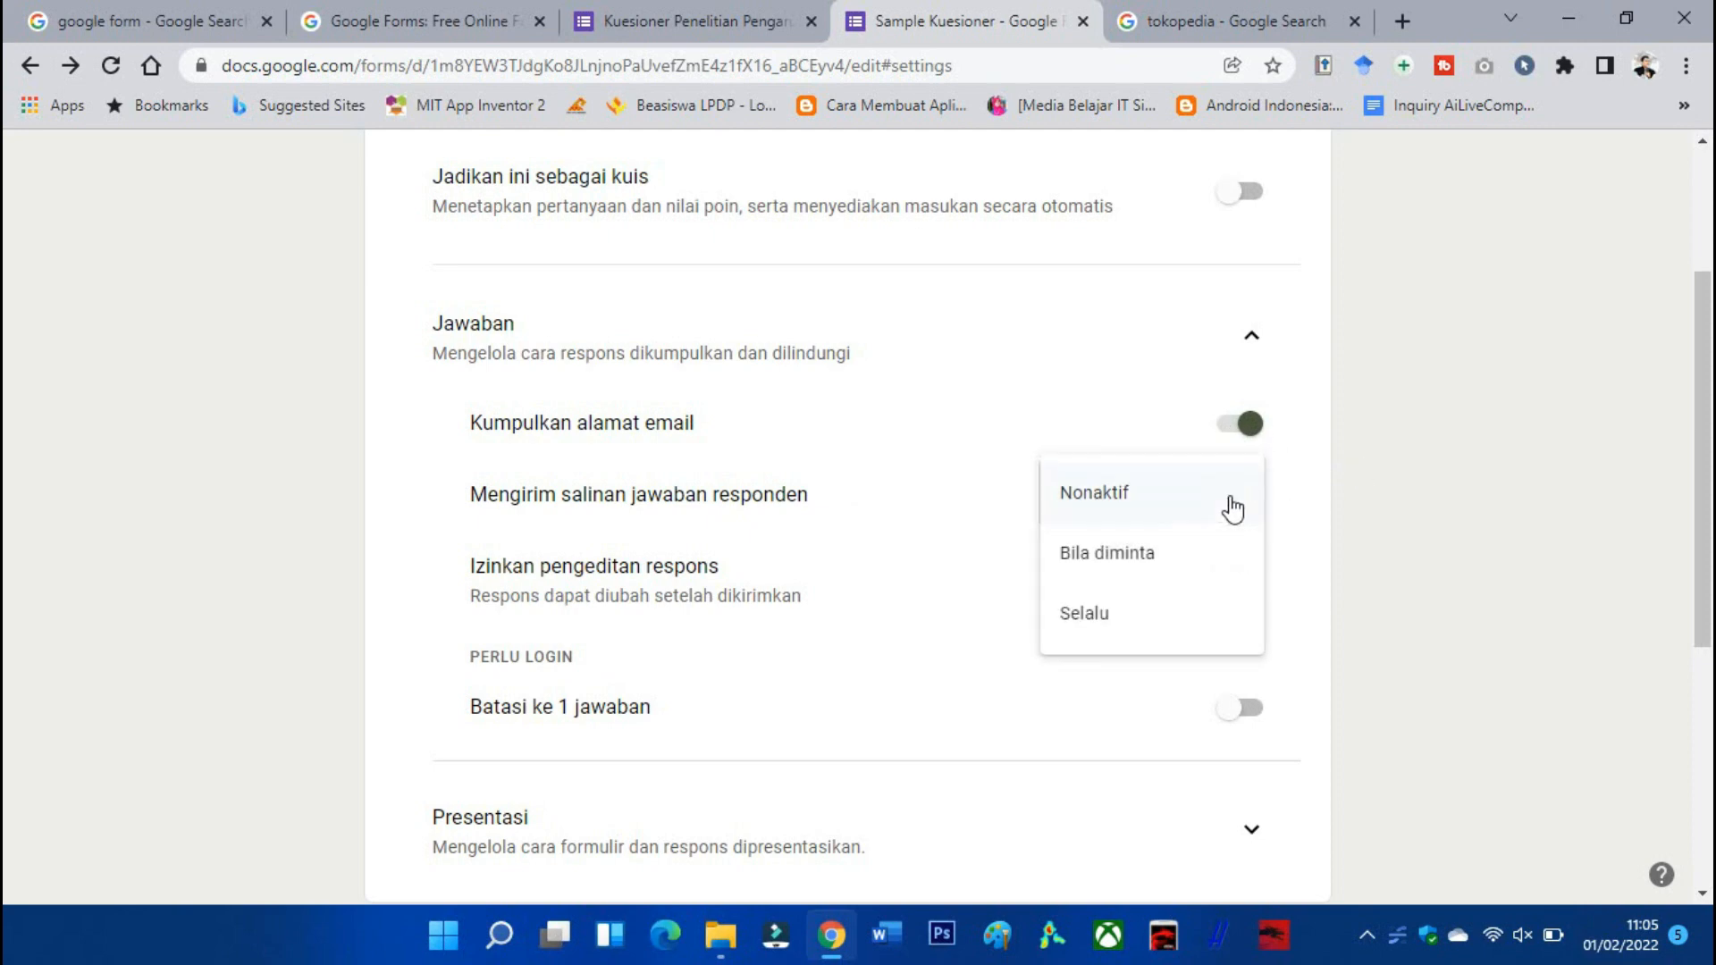
left_click(1233, 509)
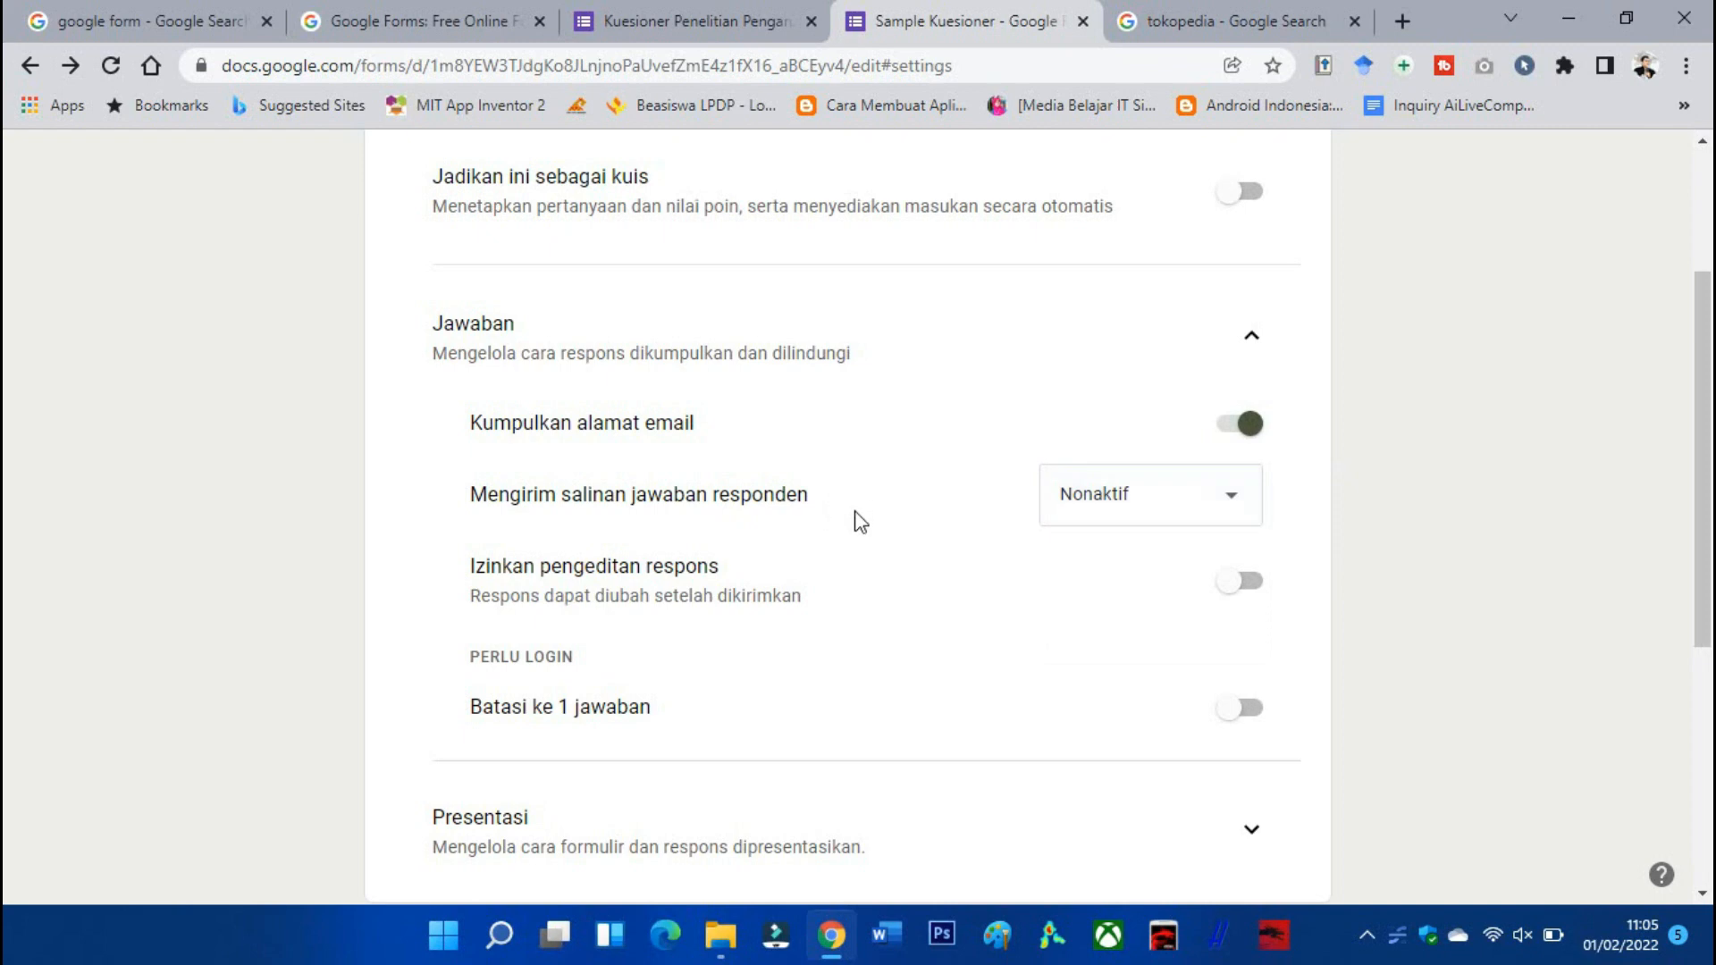
Limit respondents to 1 response and view the form's empty Jawaban page.
scroll(860, 522, "down", 1)
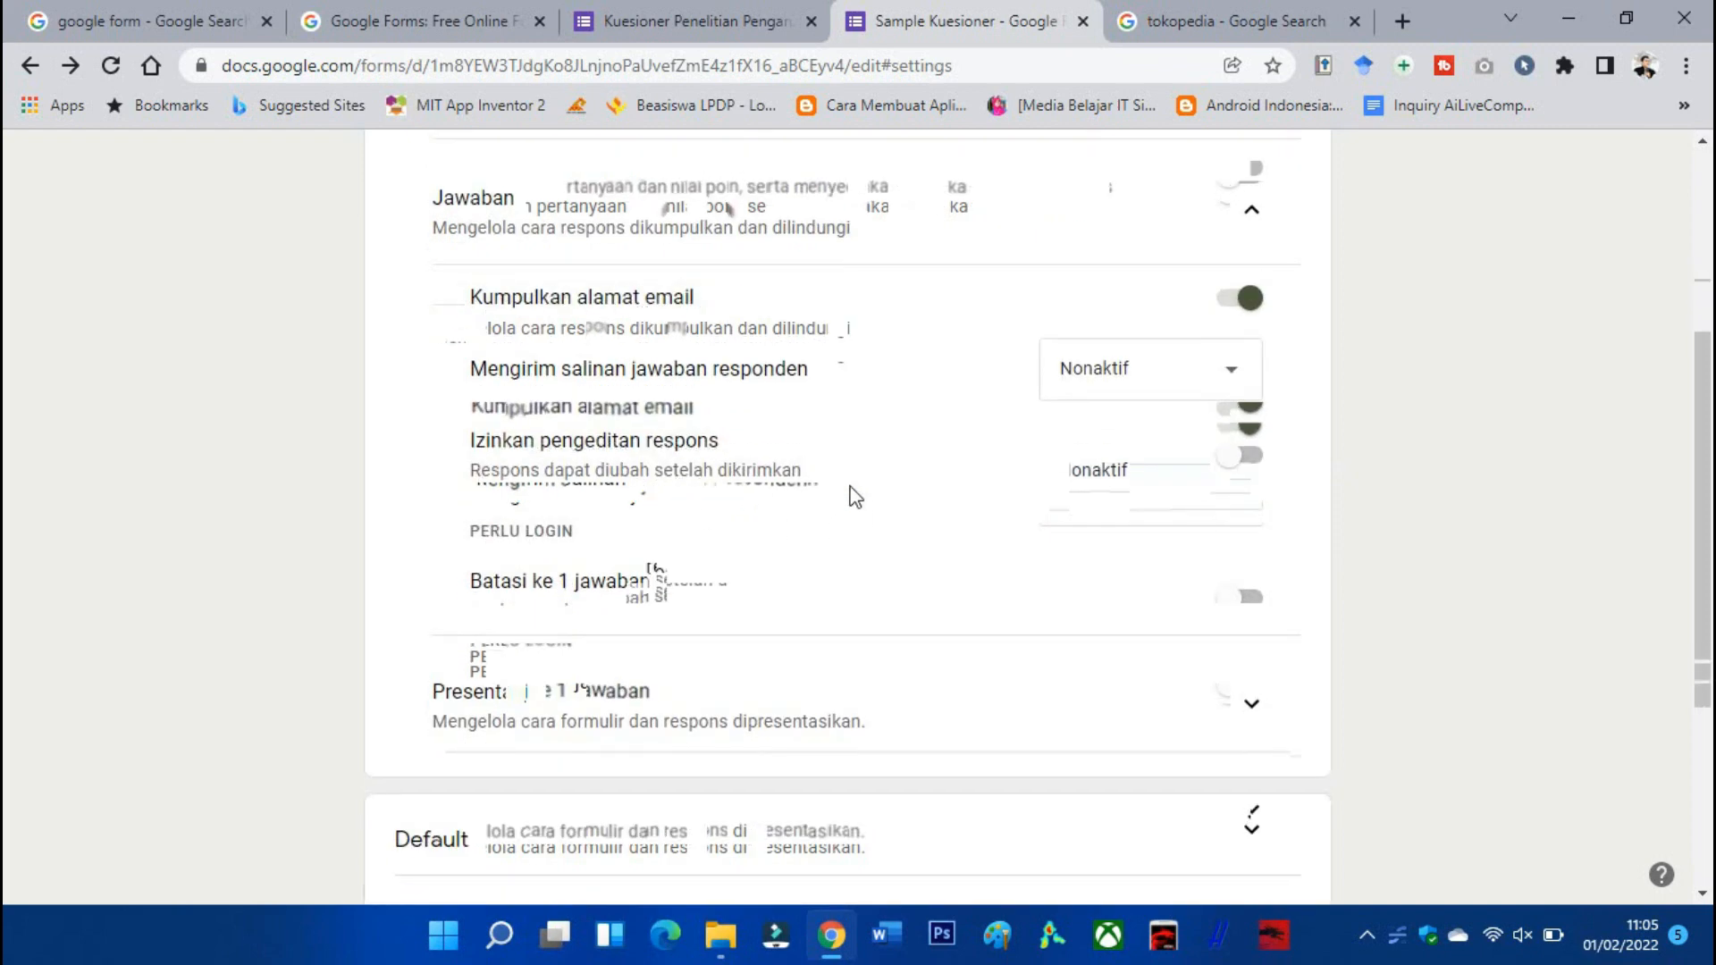
scroll(856, 498, "down", 1)
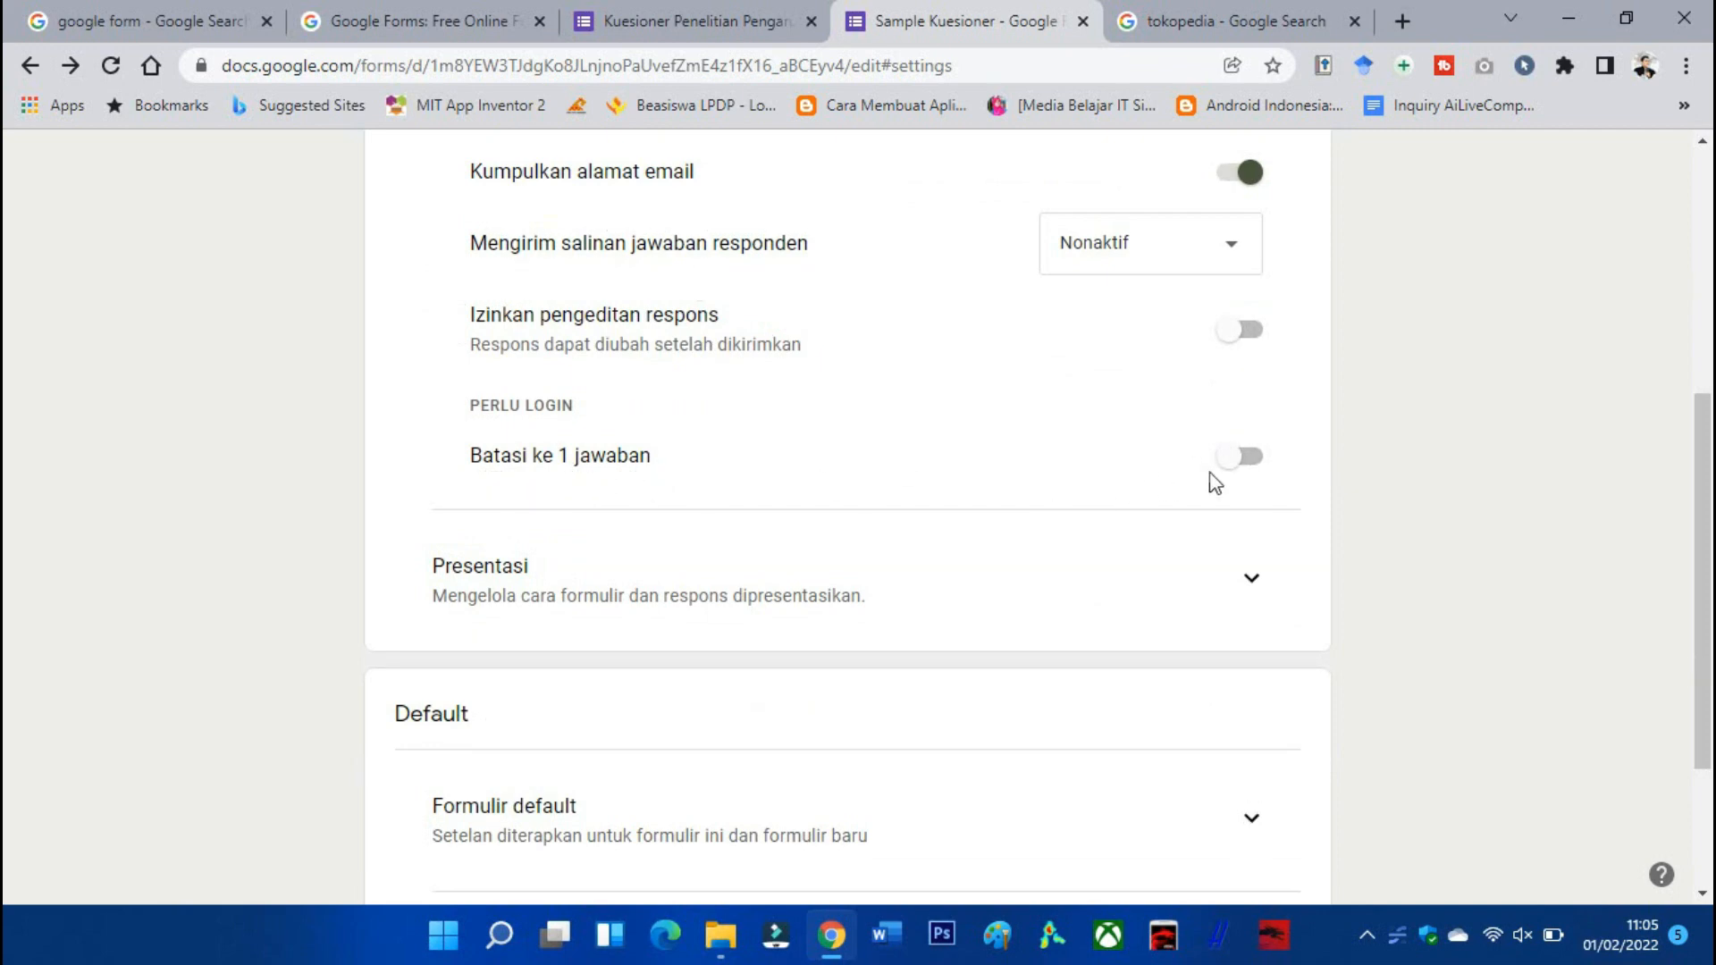
left_click(1238, 458)
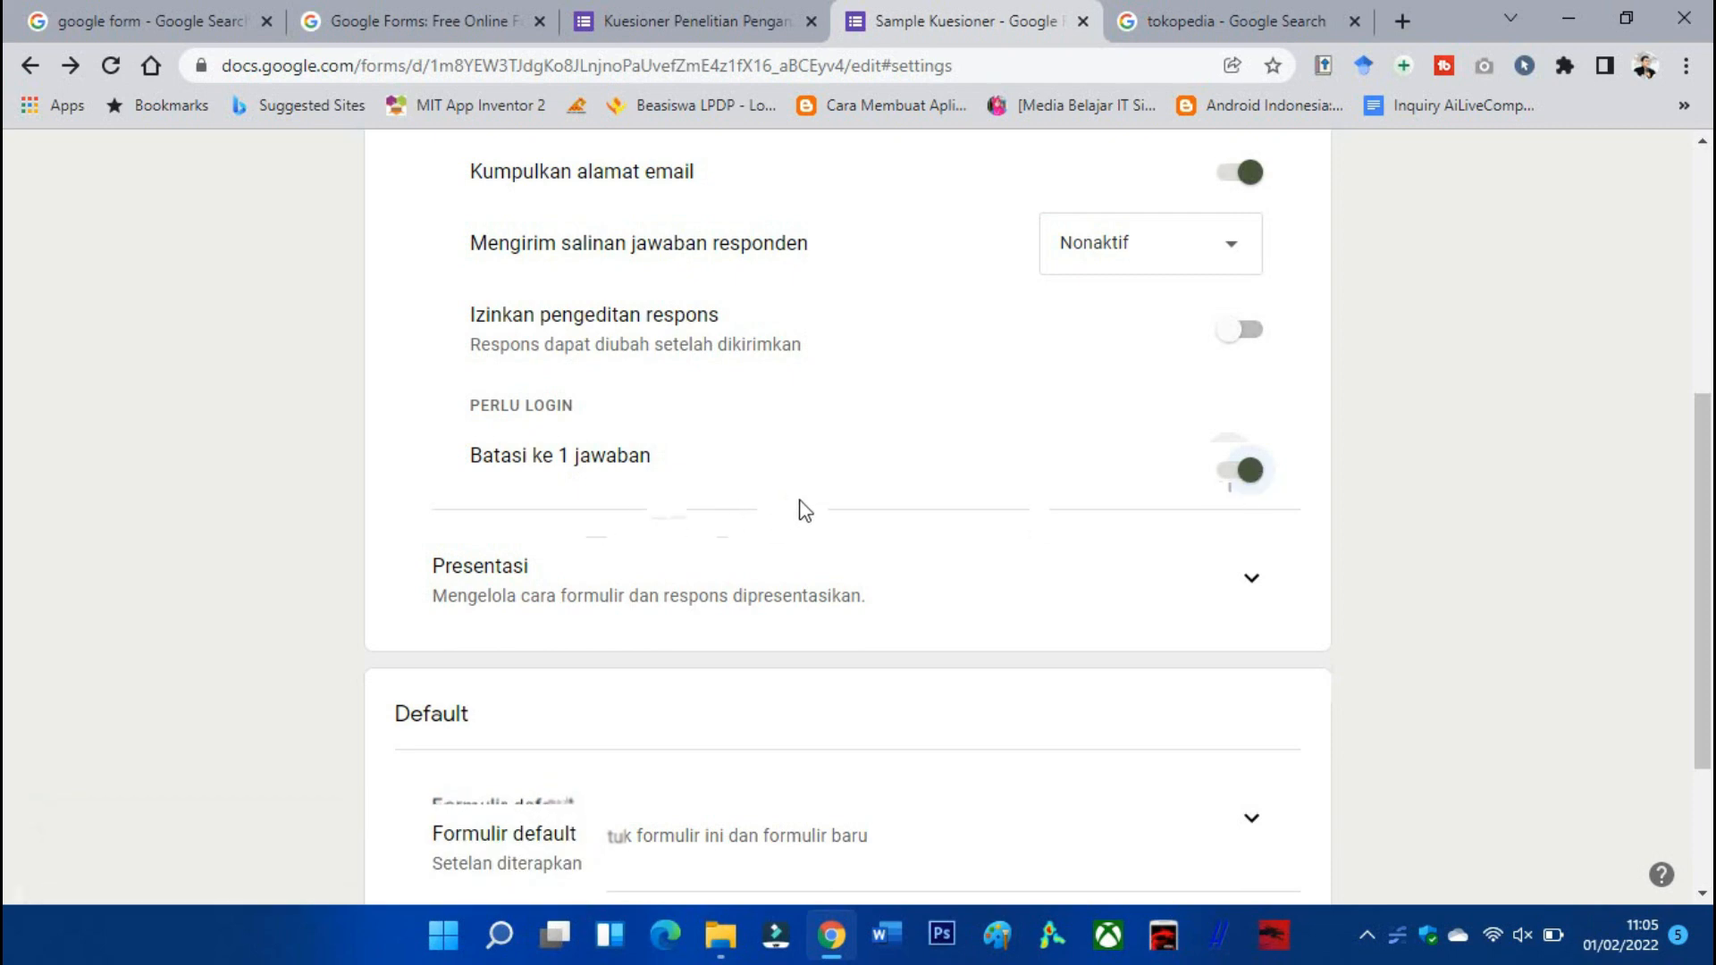
scroll(916, 510, "down", 1)
scroll(916, 510, "down", 2)
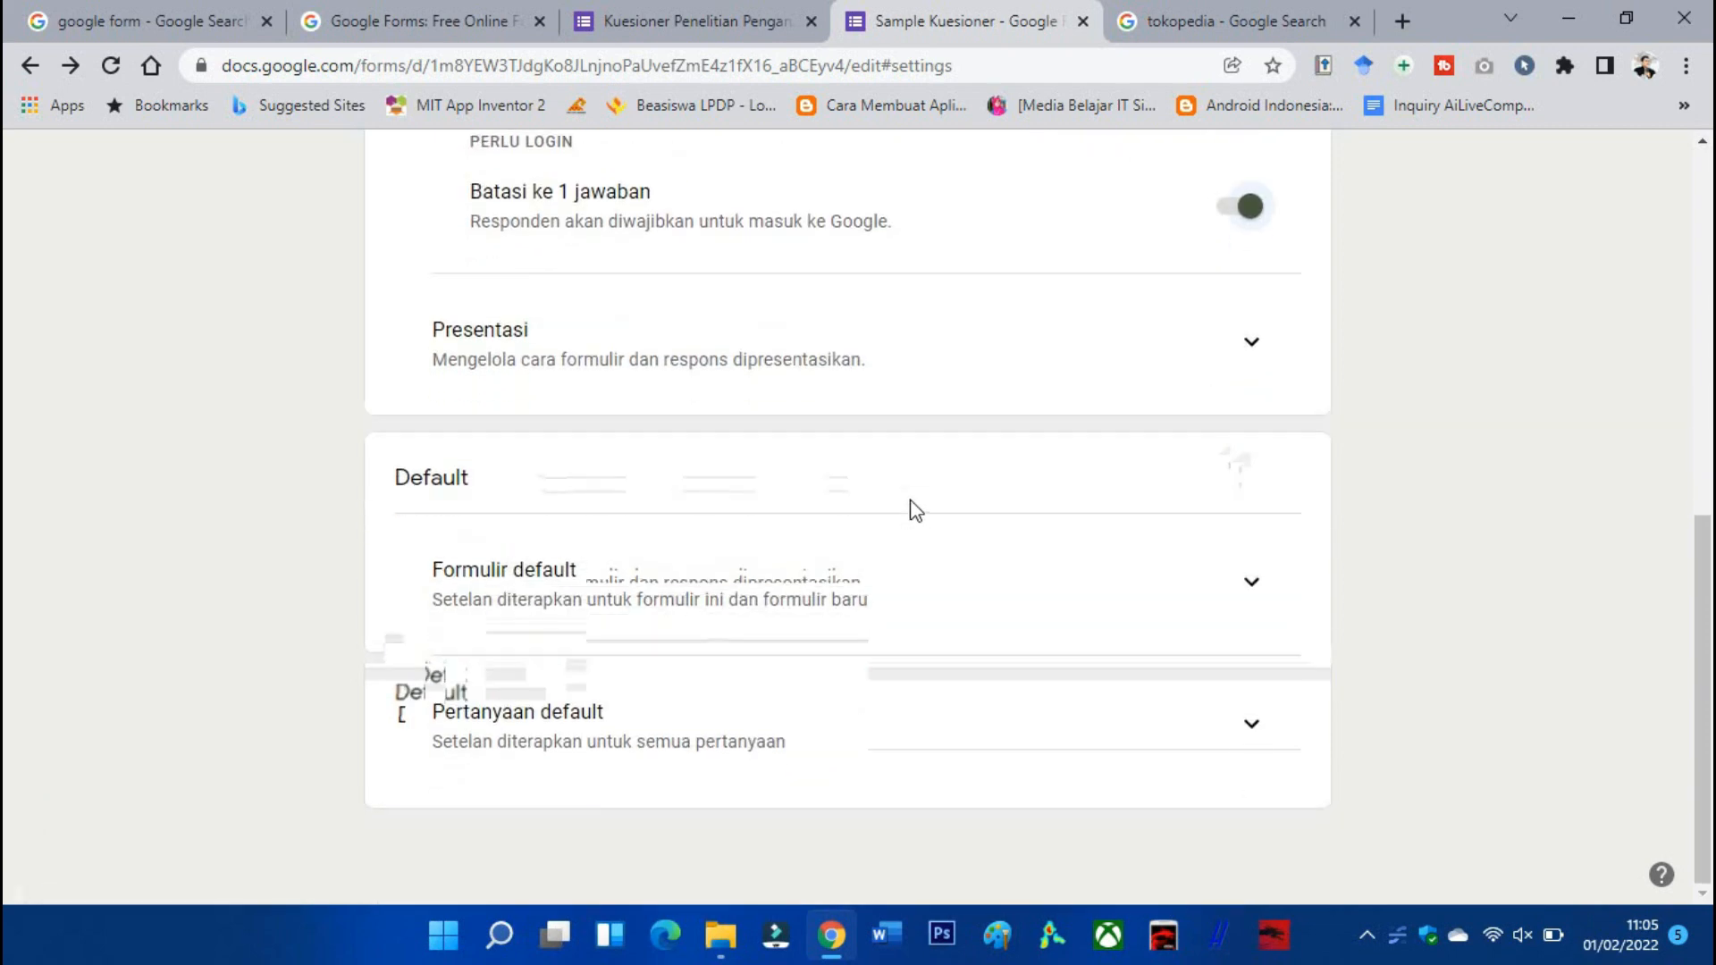
scroll(916, 510, "up", 8)
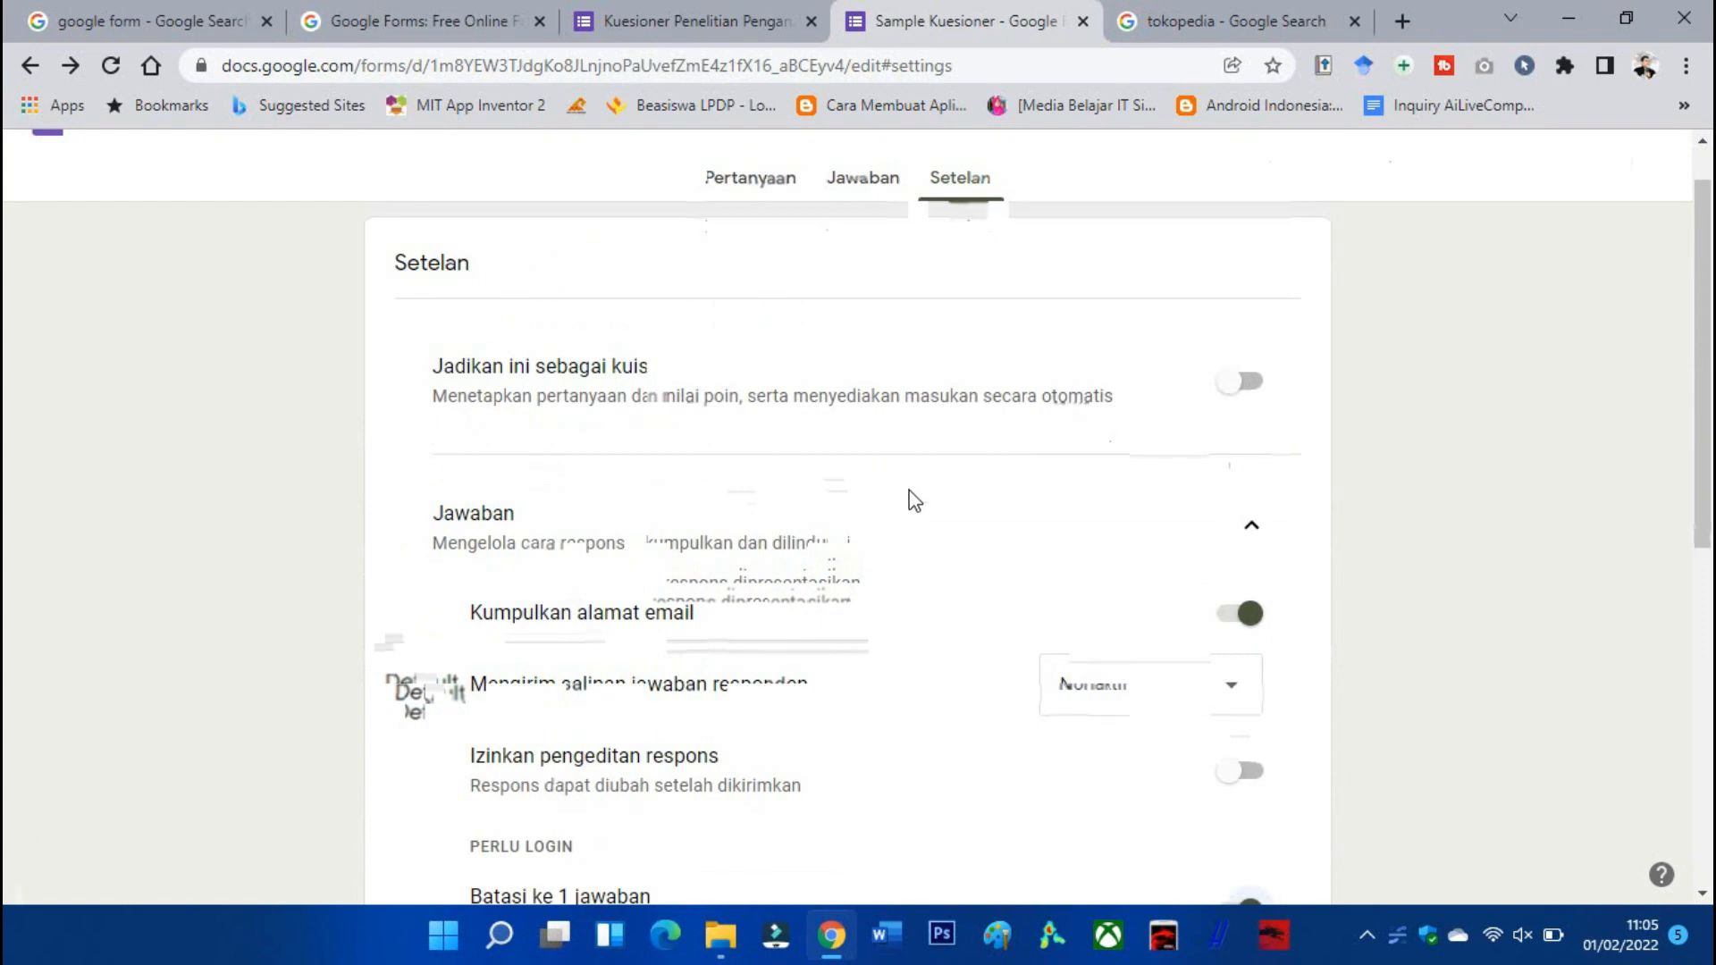
left_click(847, 238)
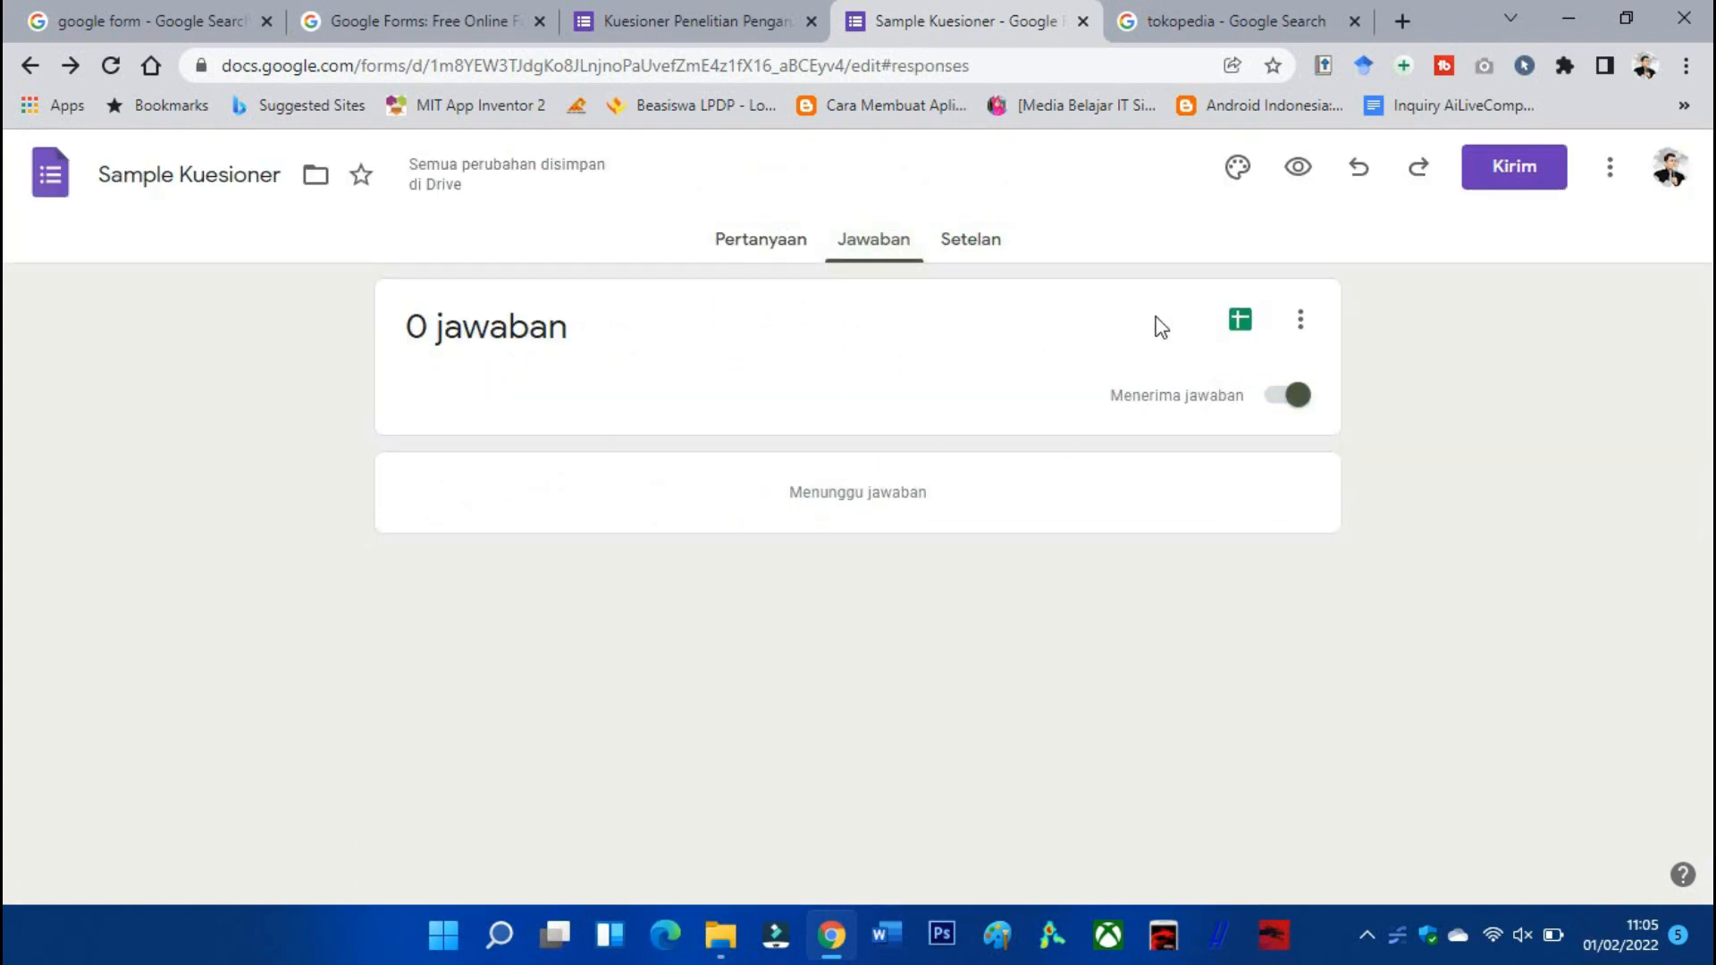
left_click(707, 261)
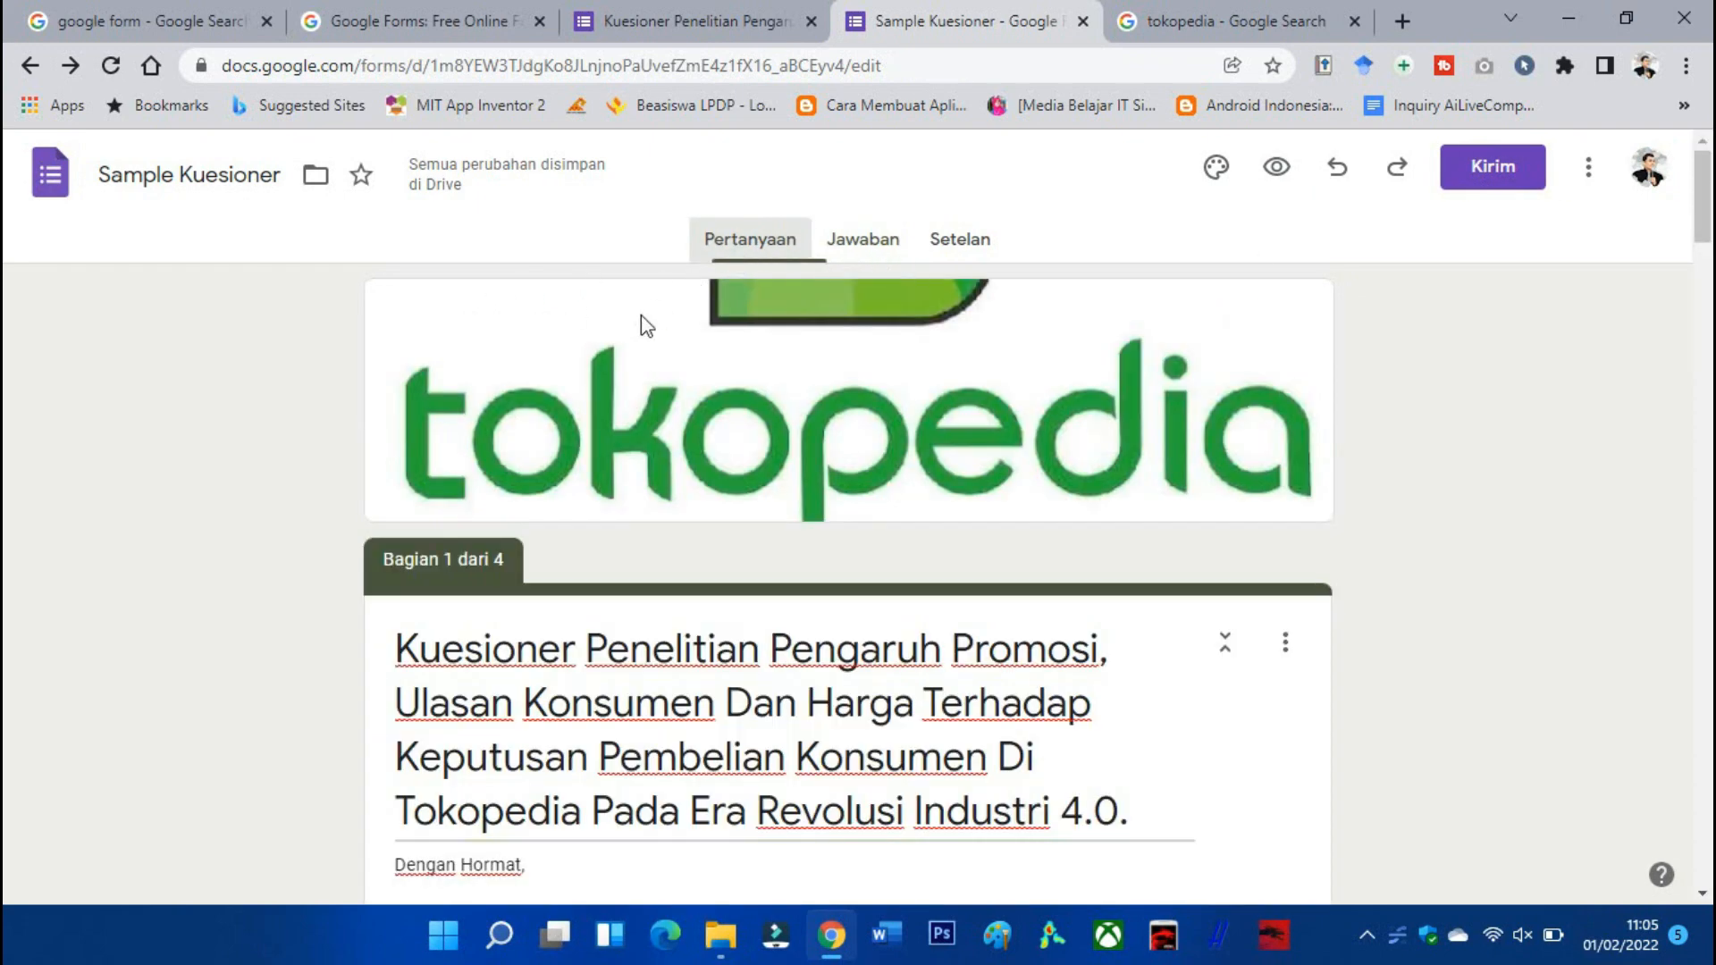
left_click(1513, 174)
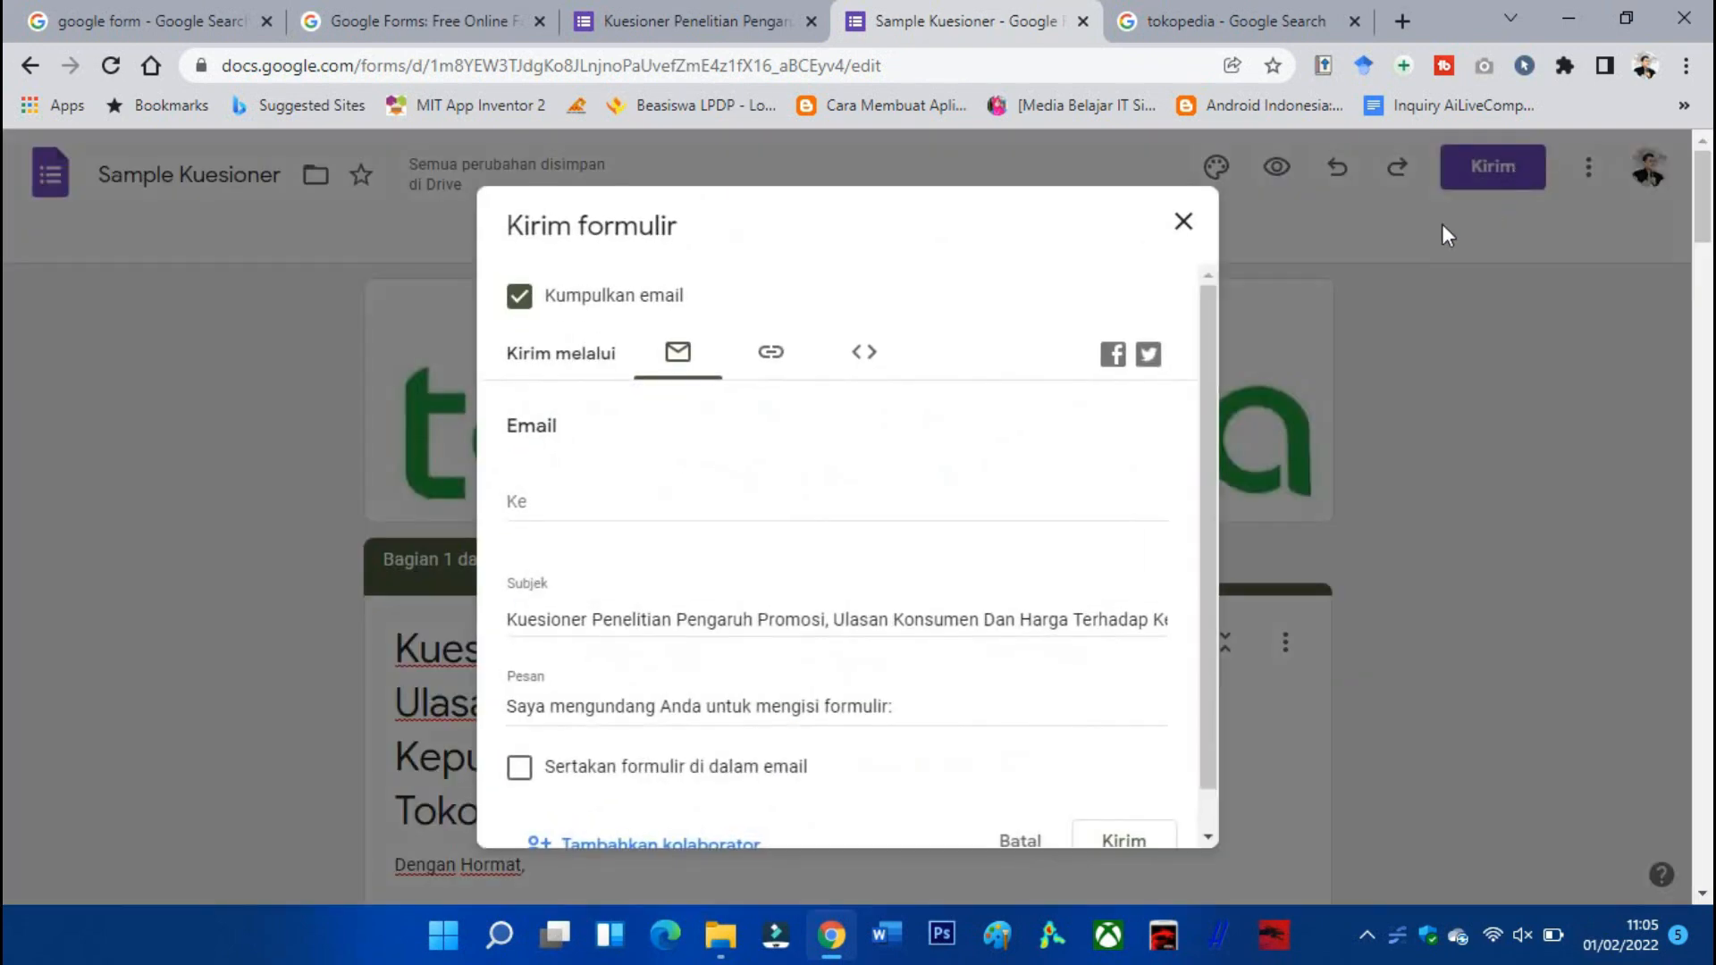
left_click(558, 496)
left_click(774, 355)
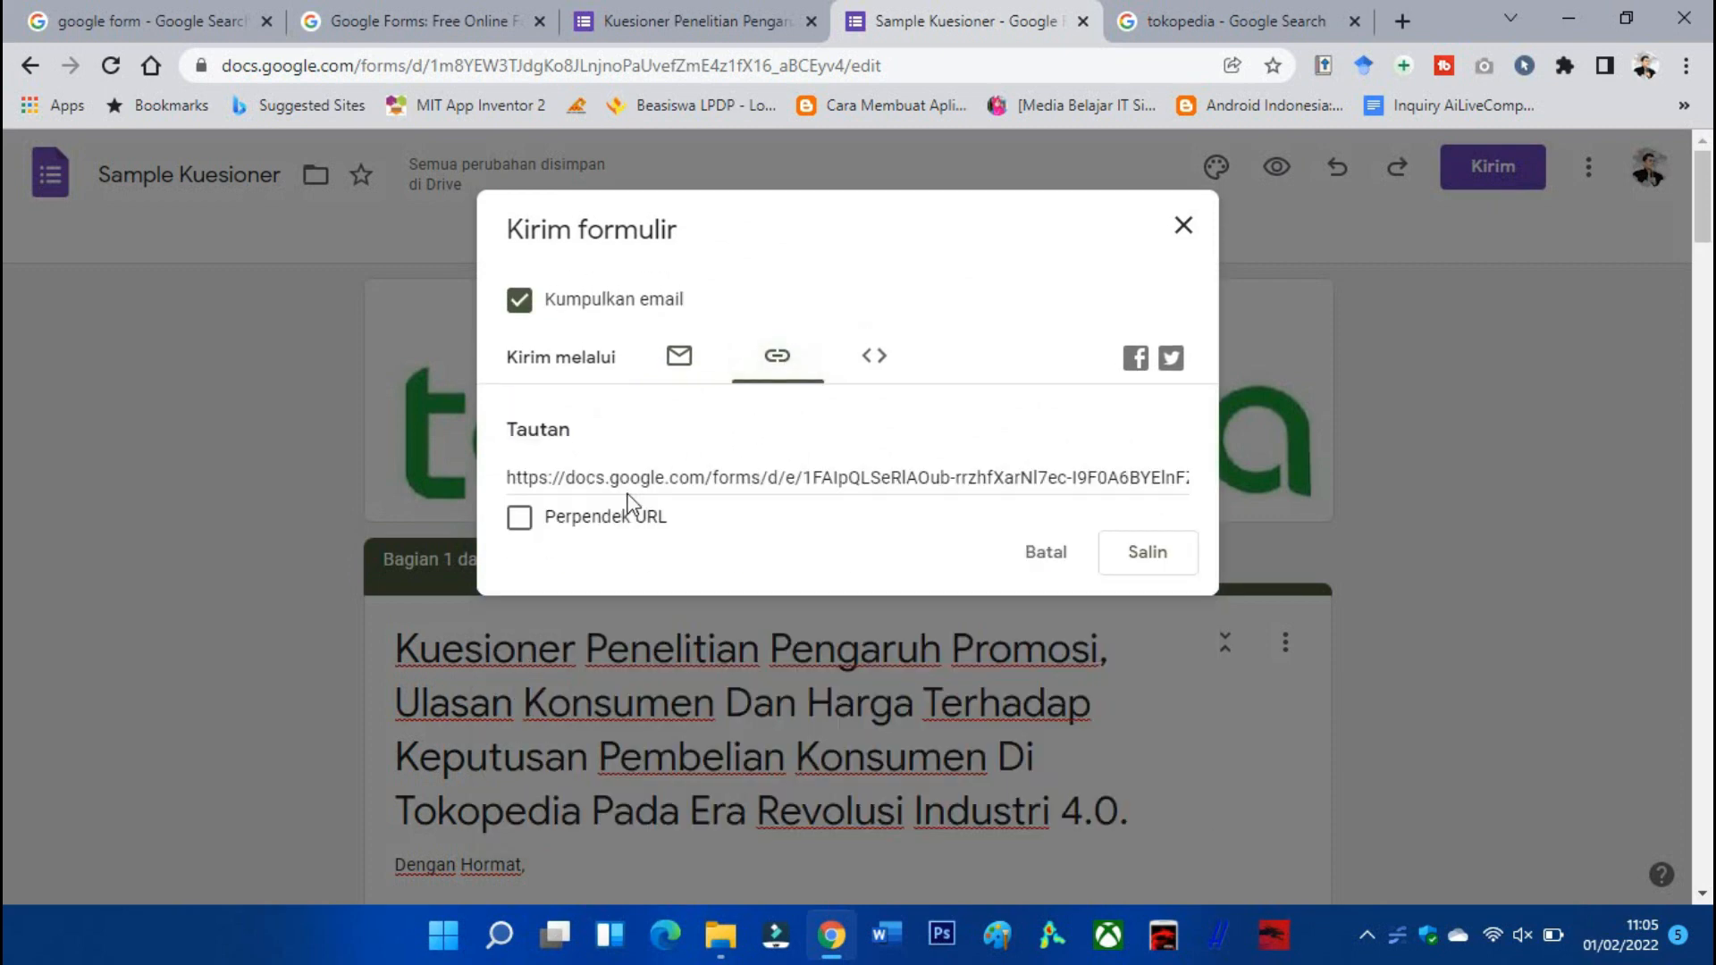
left_click(527, 525)
right_click(630, 490)
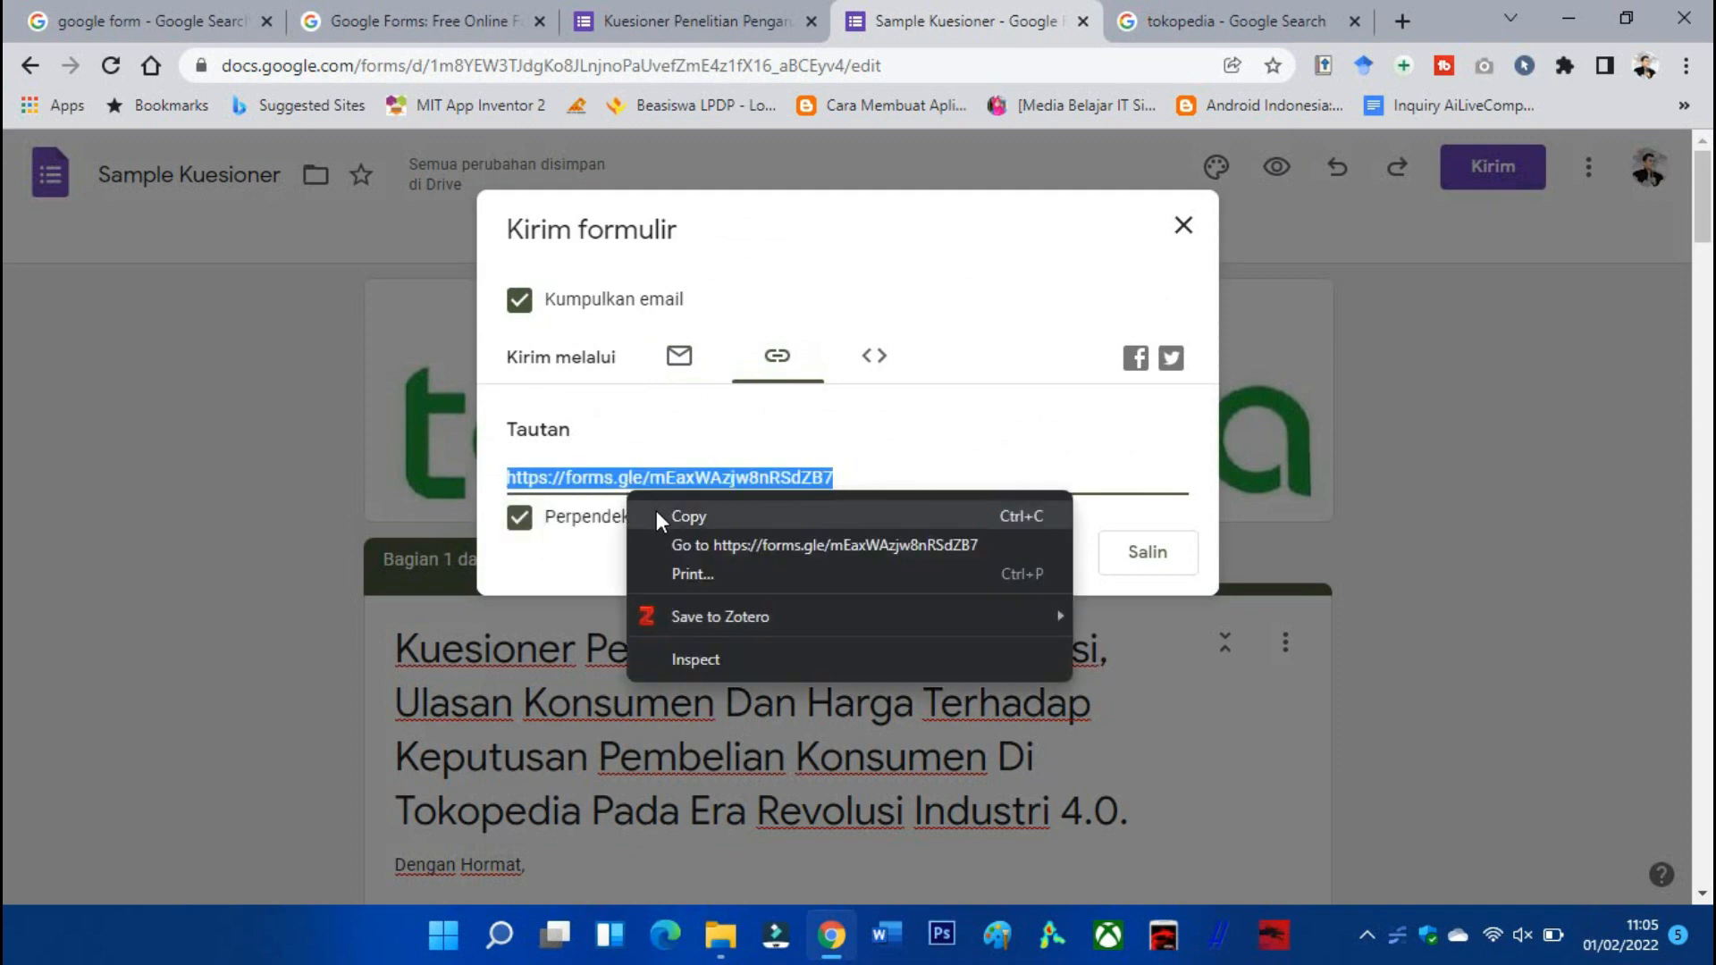
left_click(656, 510)
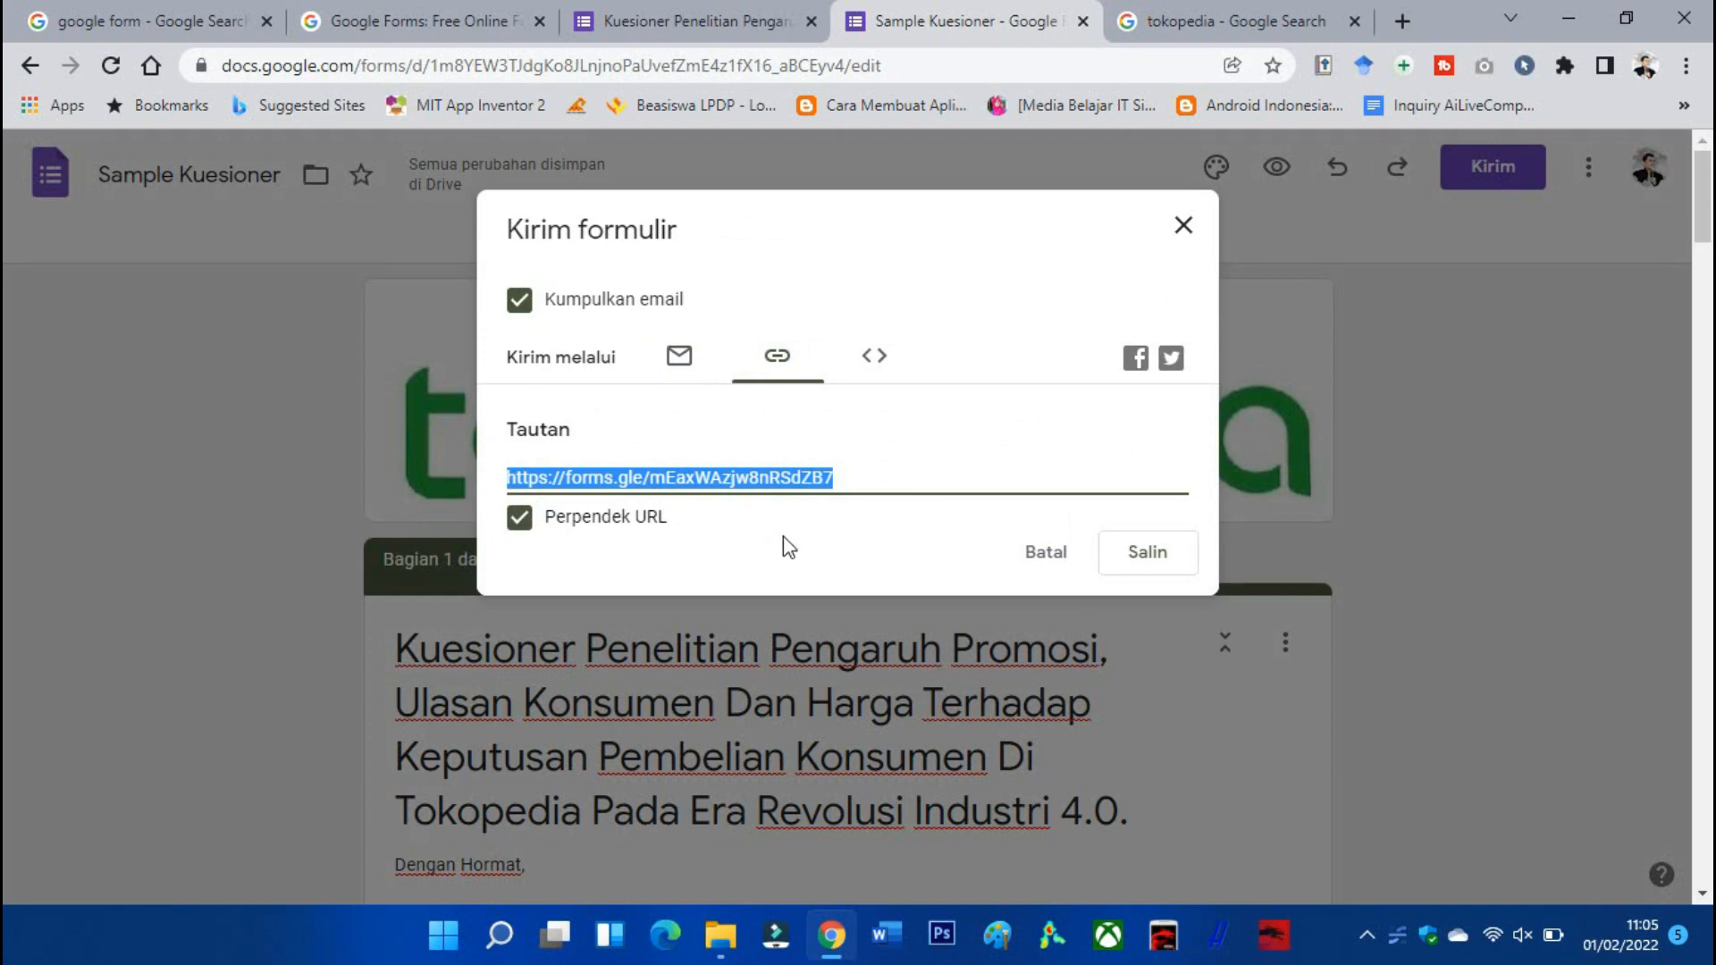
left_click(1686, 65)
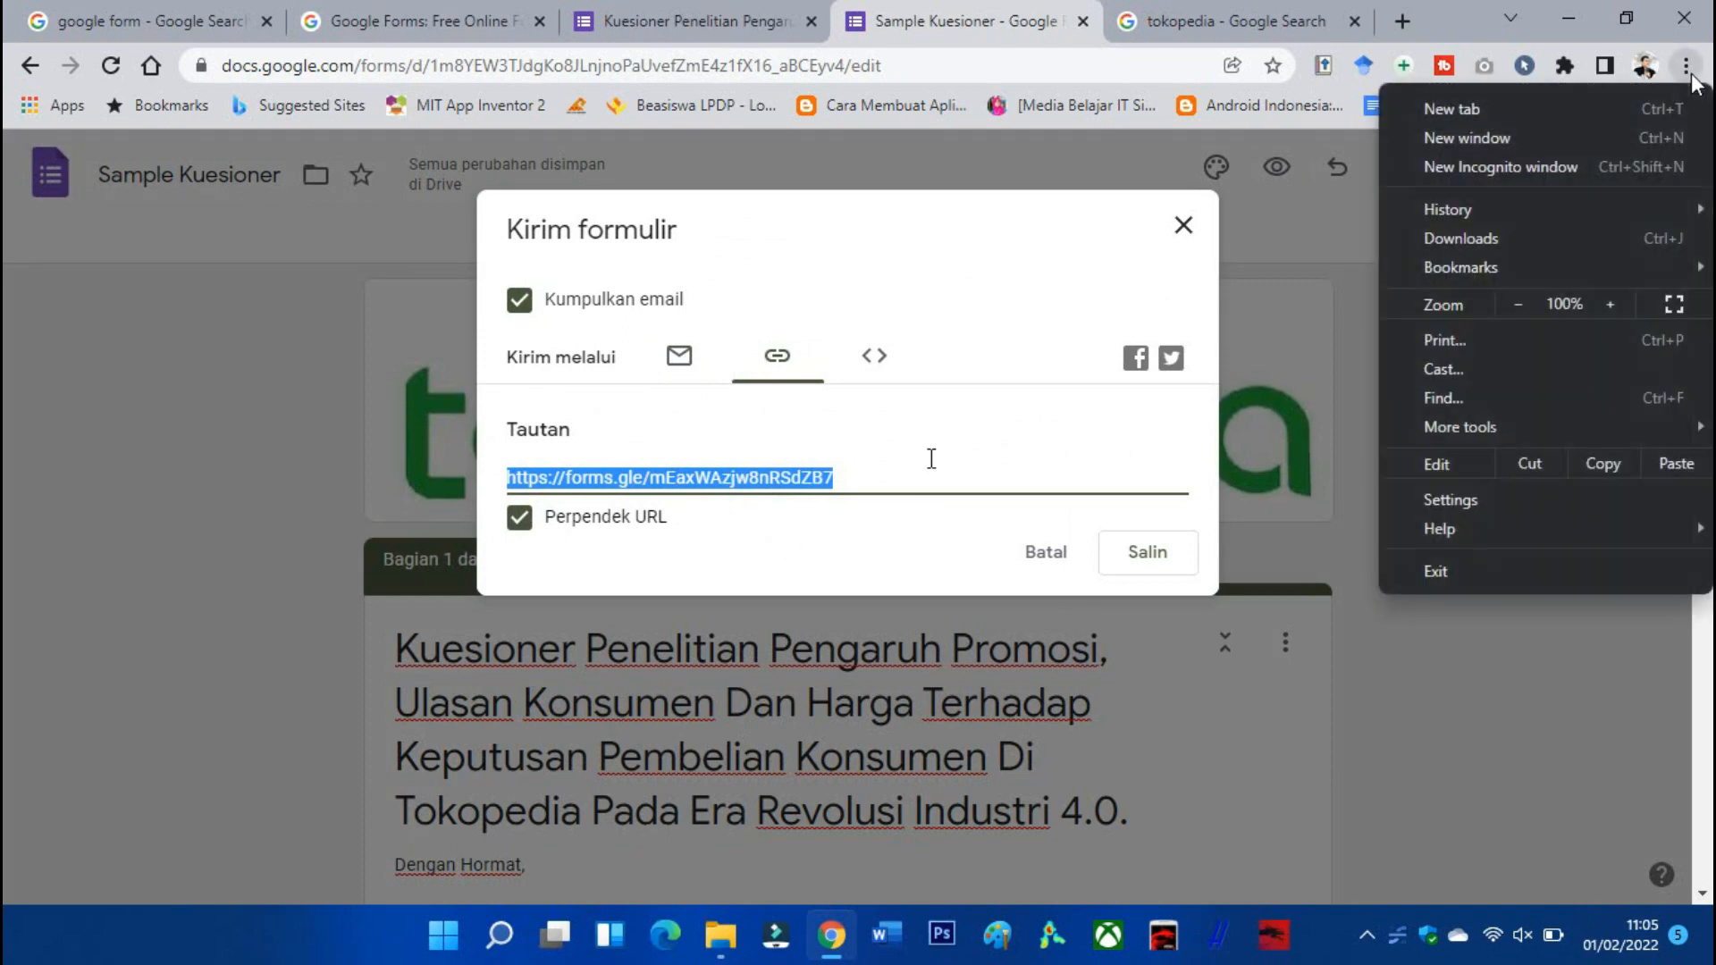
left_click(1579, 168)
Load the pasted short link and sign in with the saved Google account and autofilled password.
right_click(475, 65)
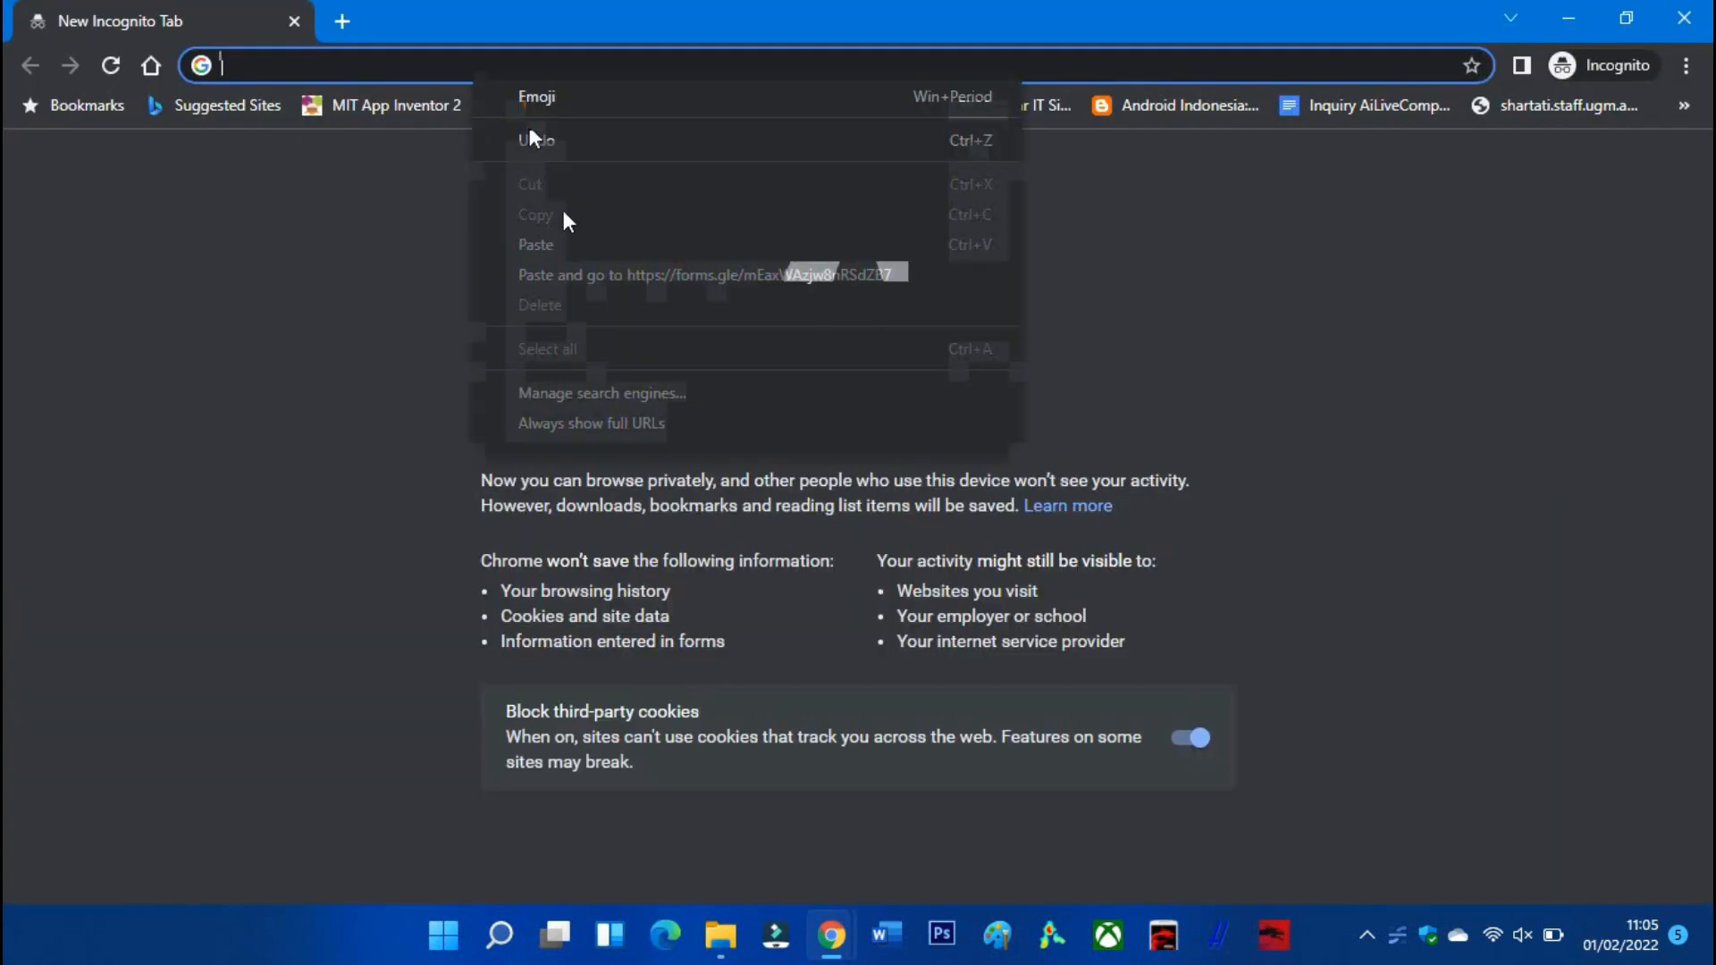
left_click(537, 244)
key("Return")
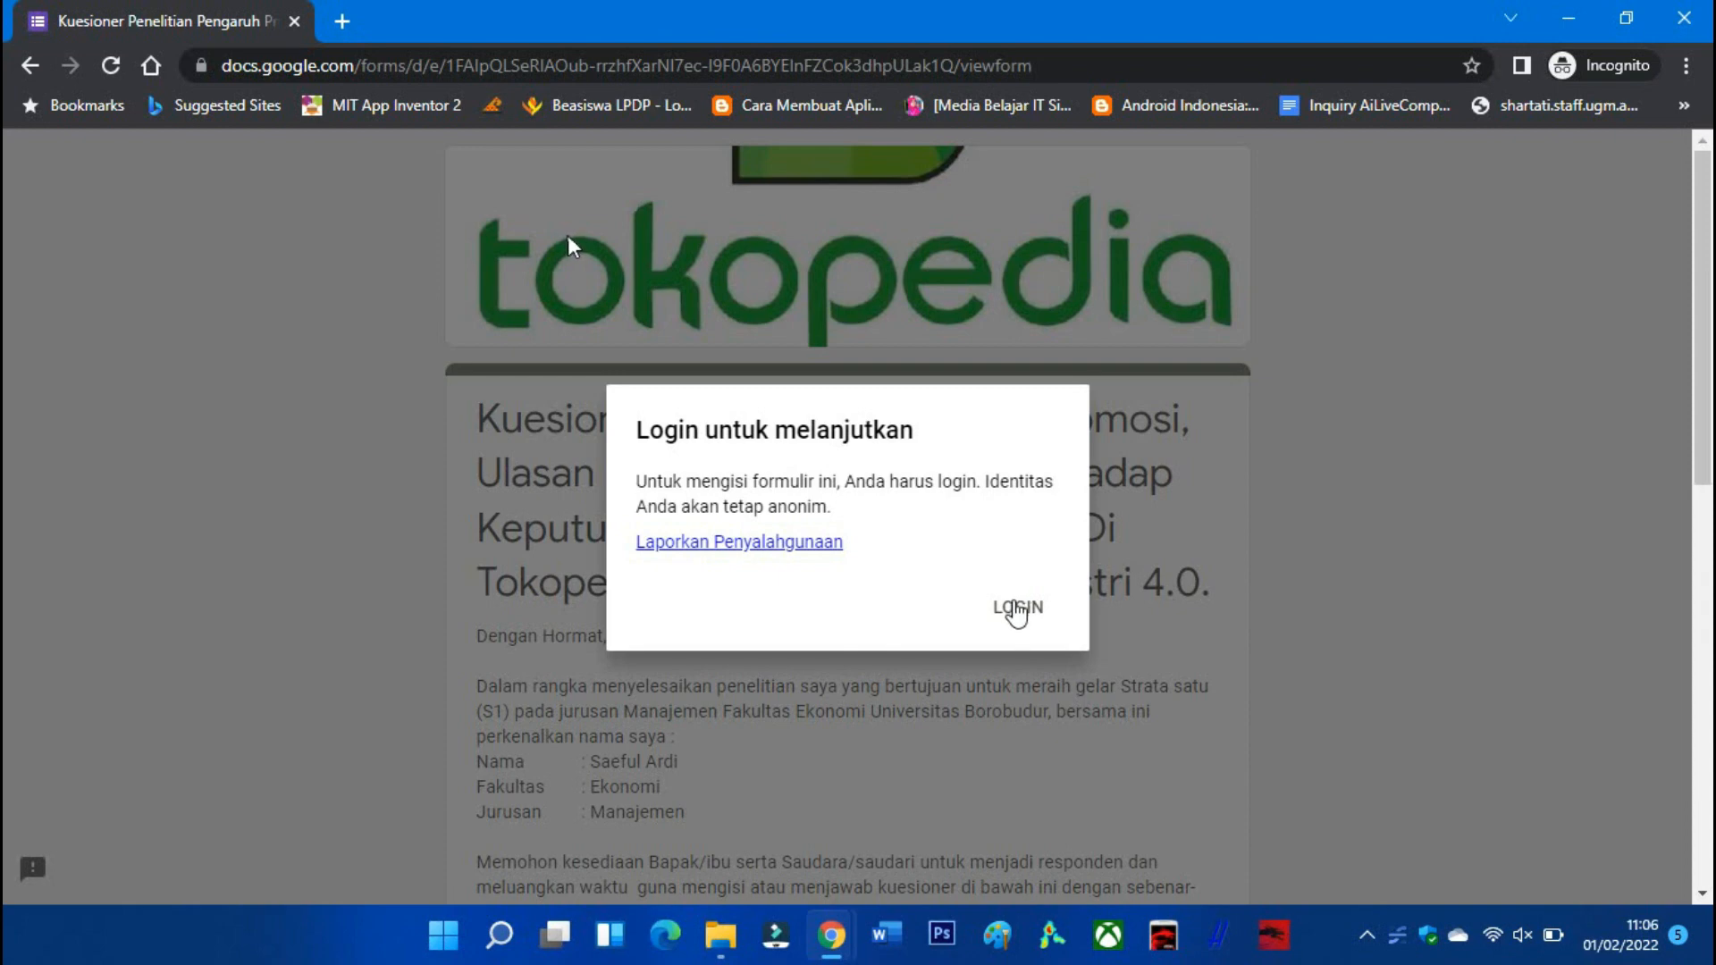
left_click(1017, 610)
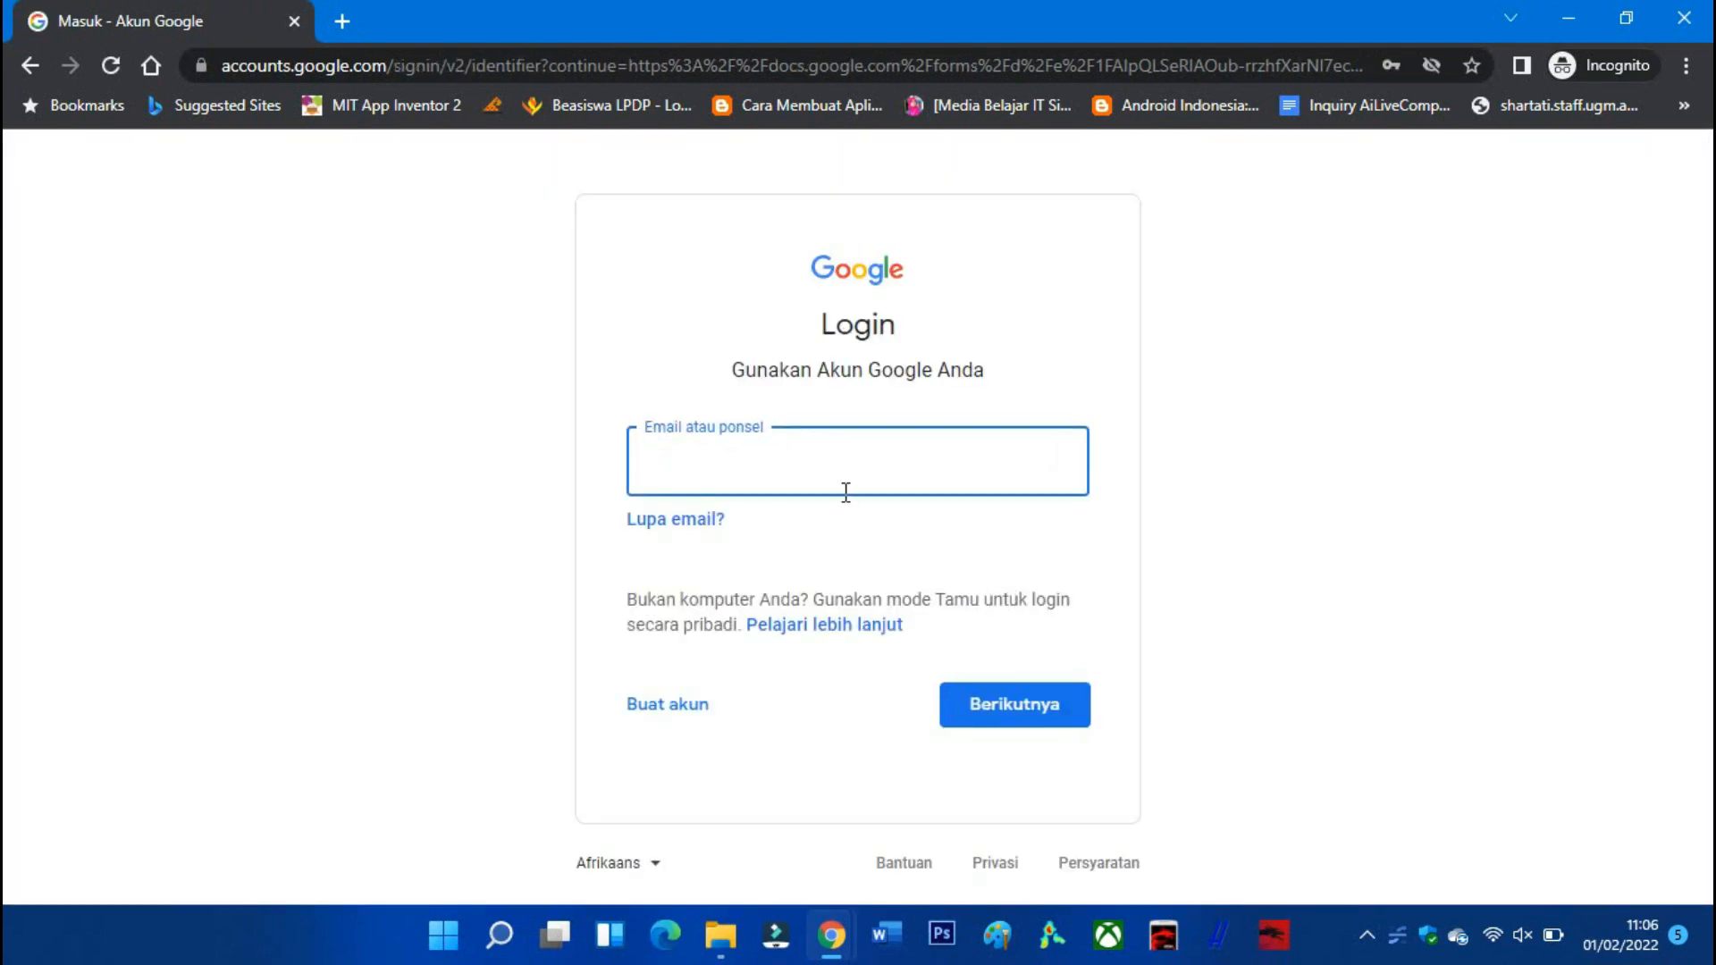
left_click(837, 536)
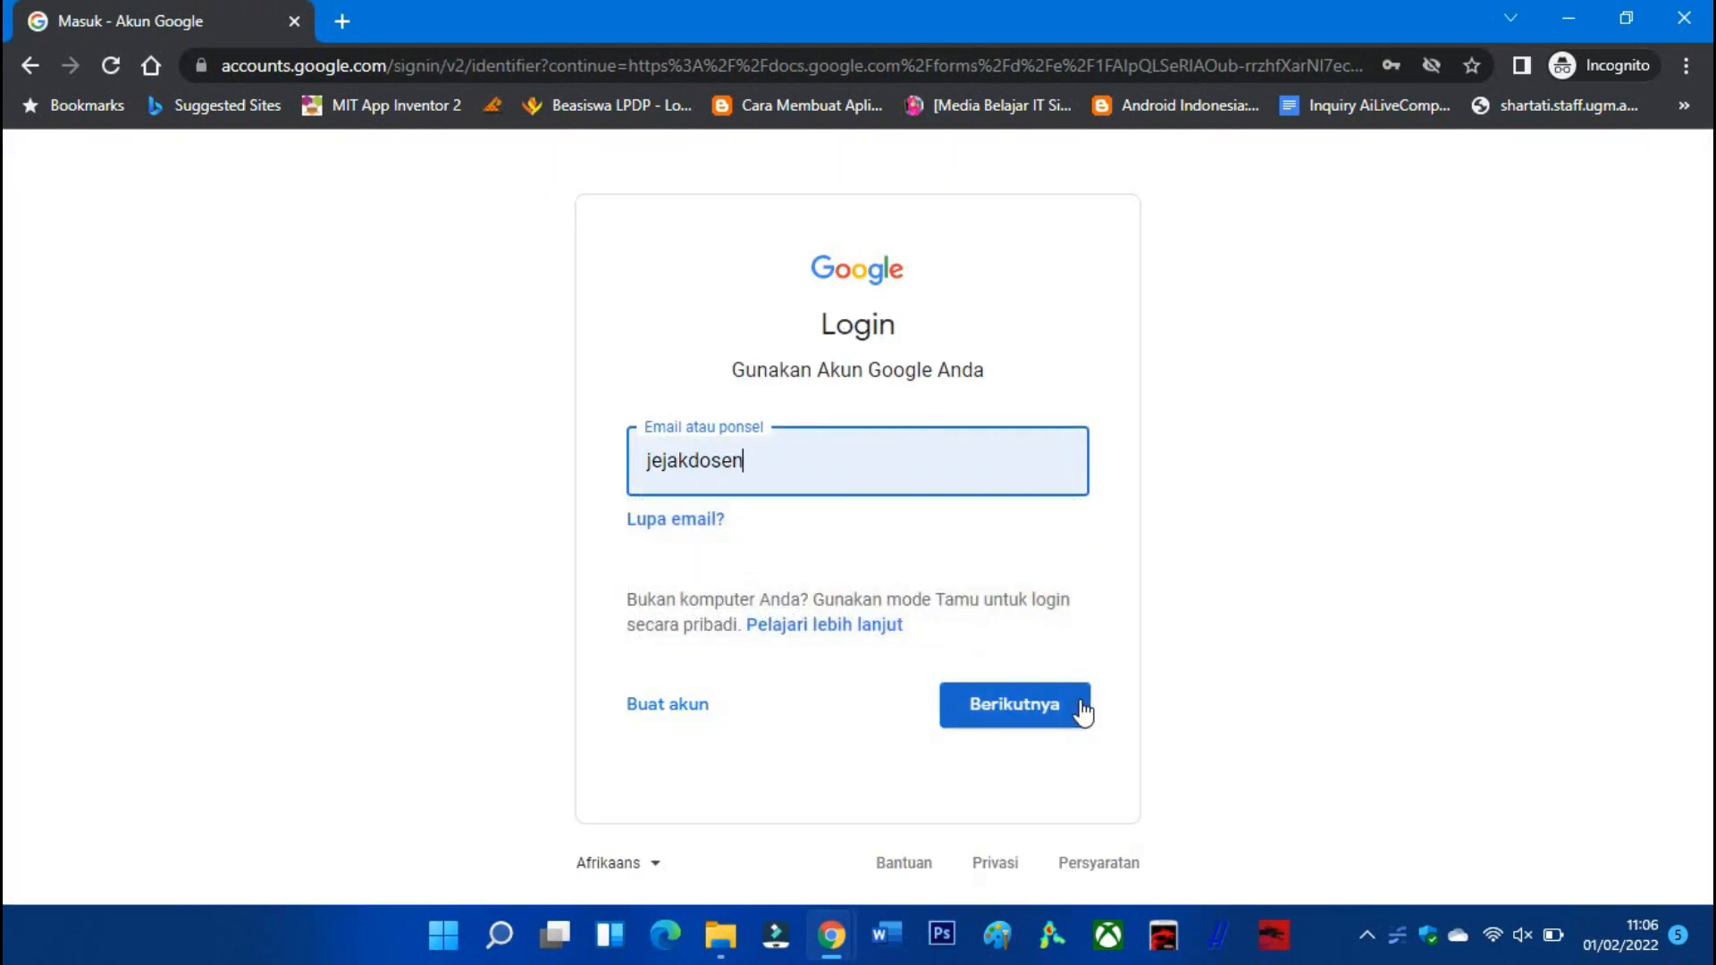
left_click(1073, 701)
left_click(1030, 666)
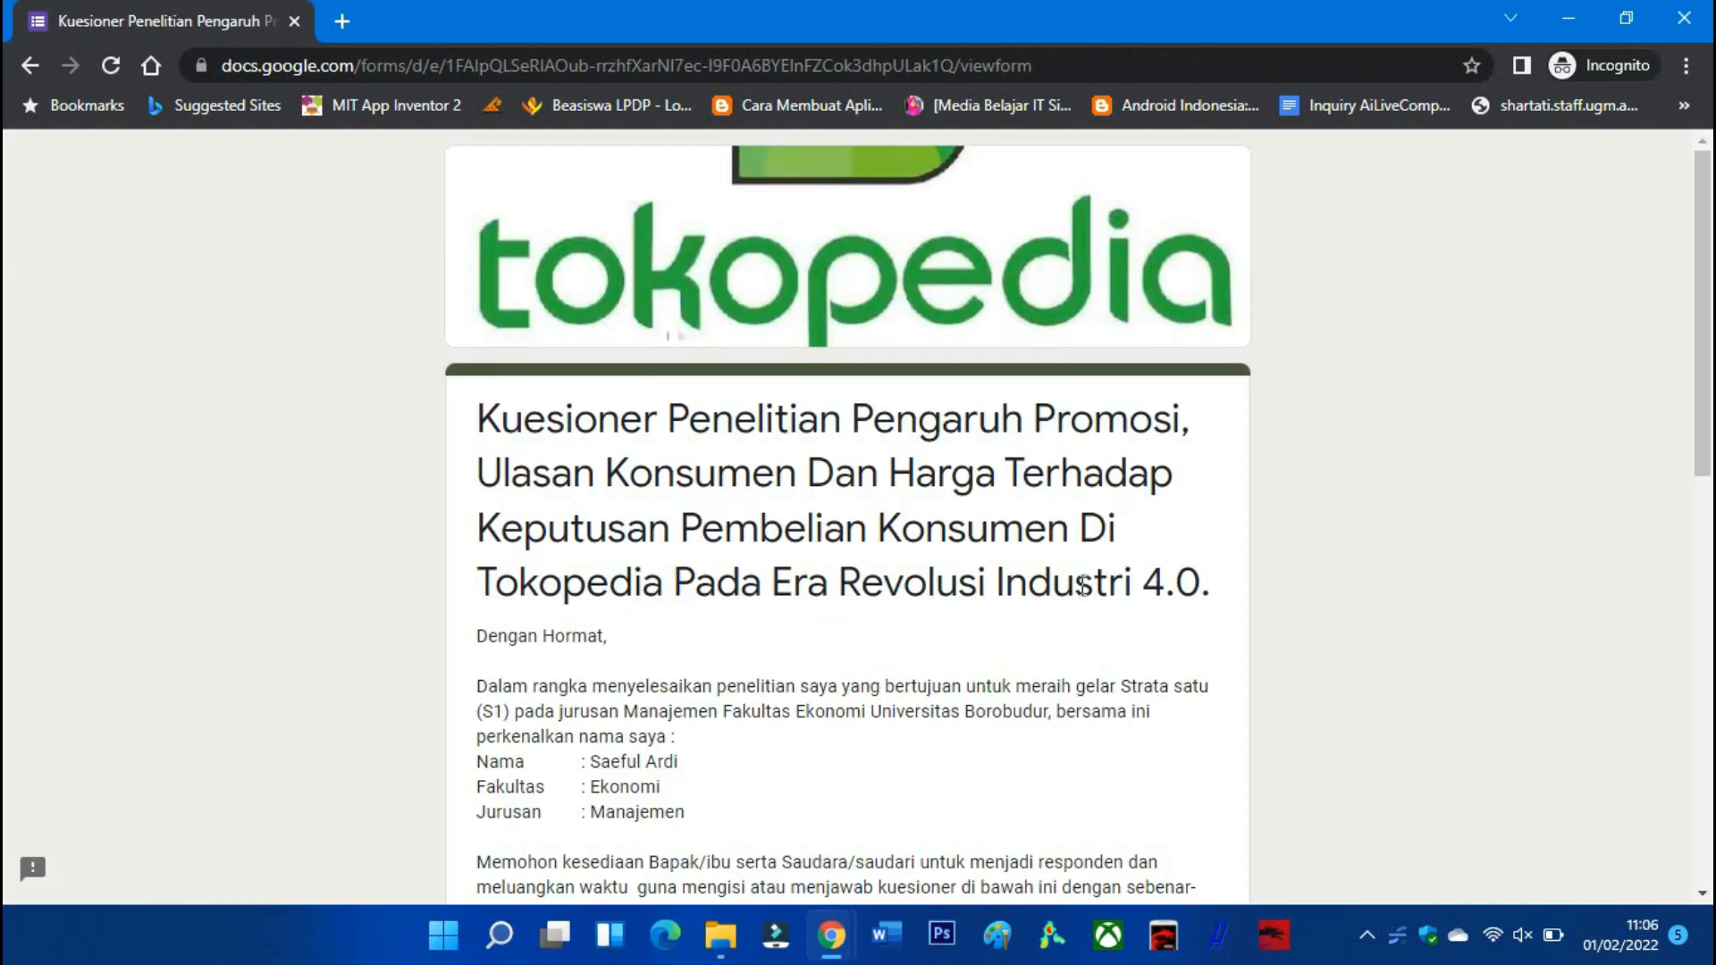
Enter the respondent's e-mail address and continue to the next section.
scroll(1077, 581, "down", 1)
scroll(965, 527, "down", 8)
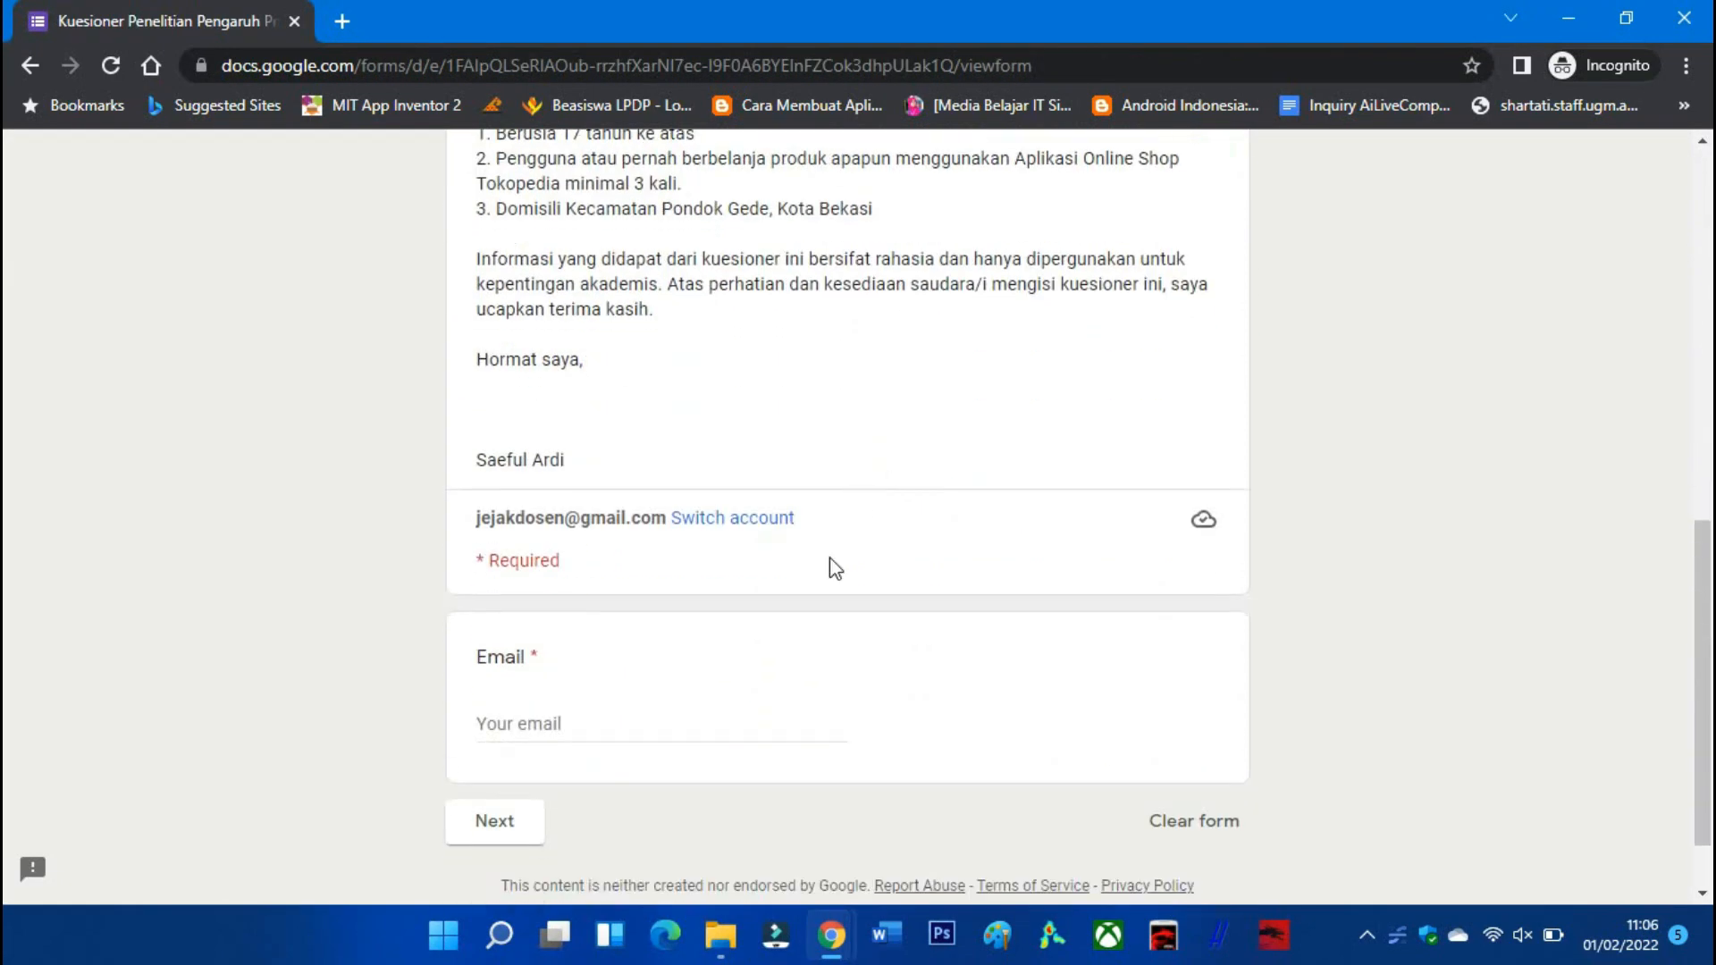
left_click(620, 725)
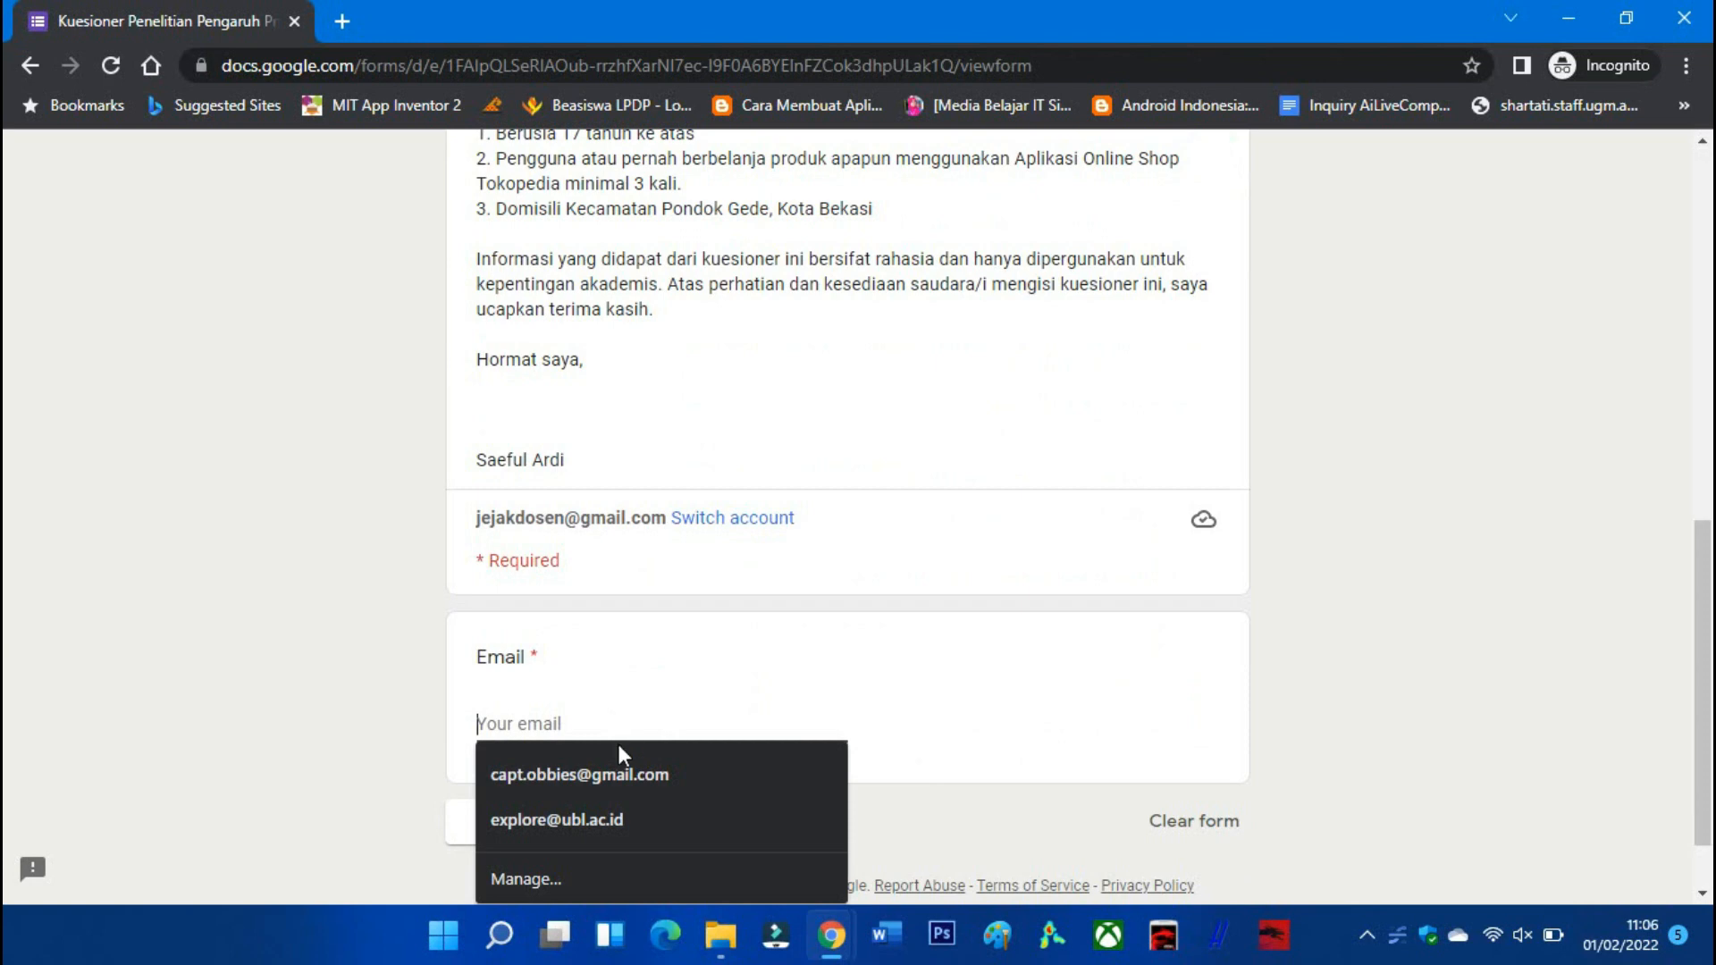
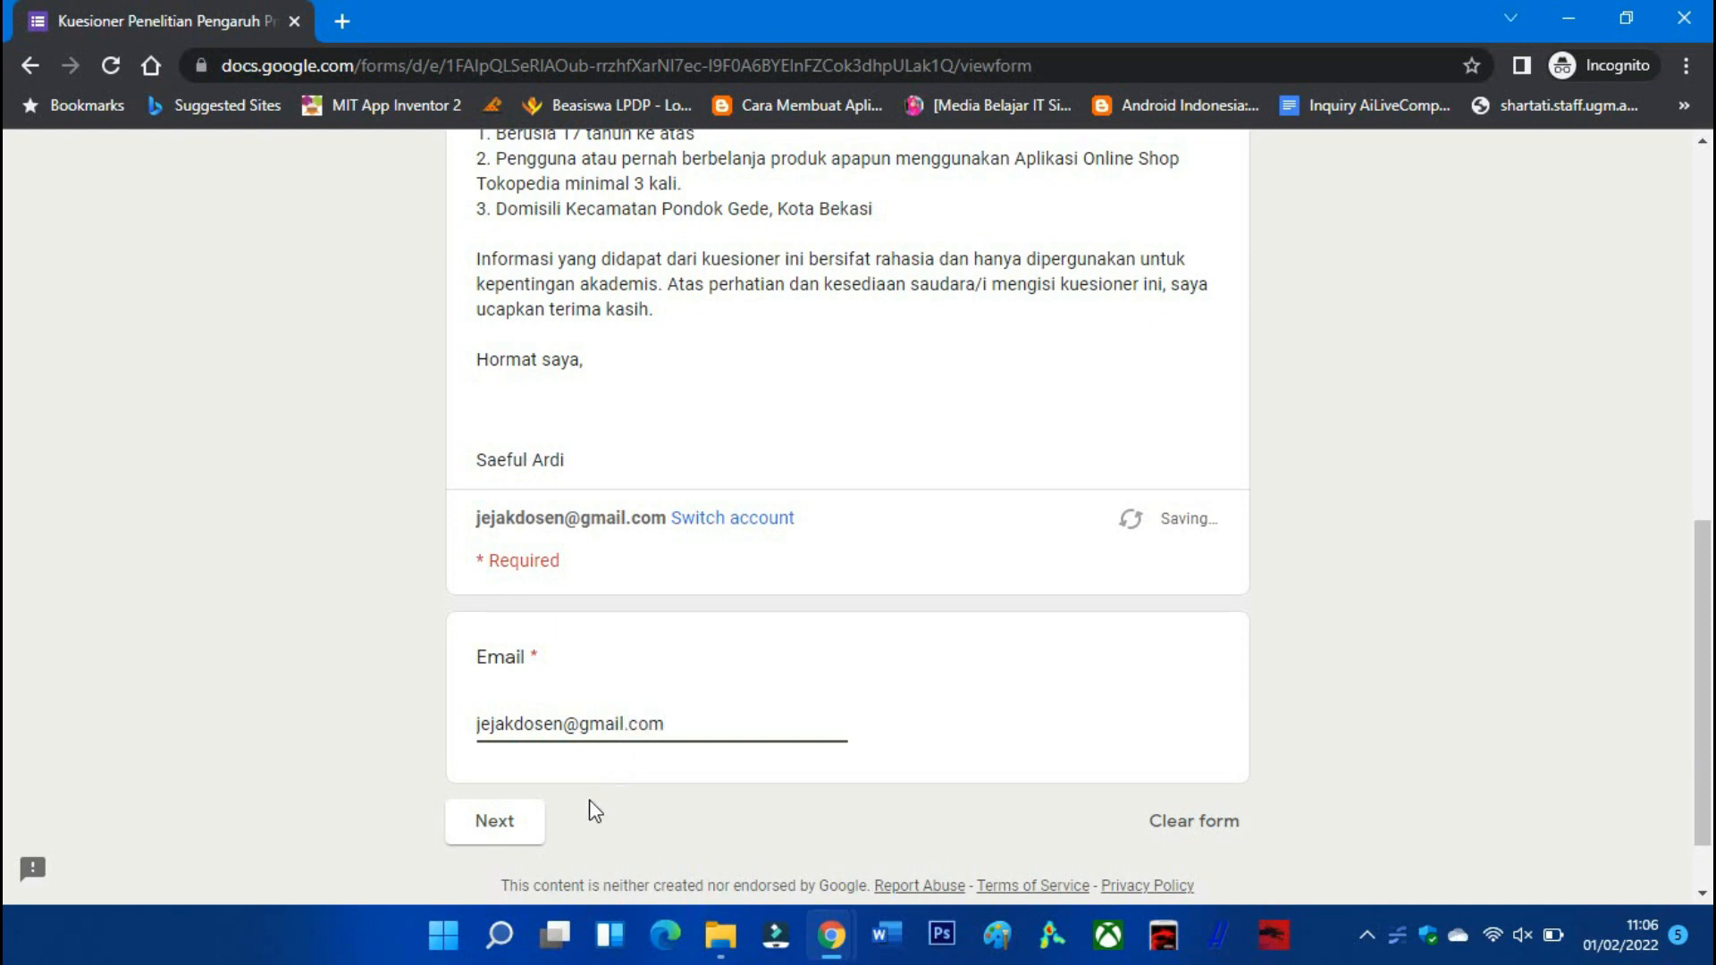
left_click(490, 819)
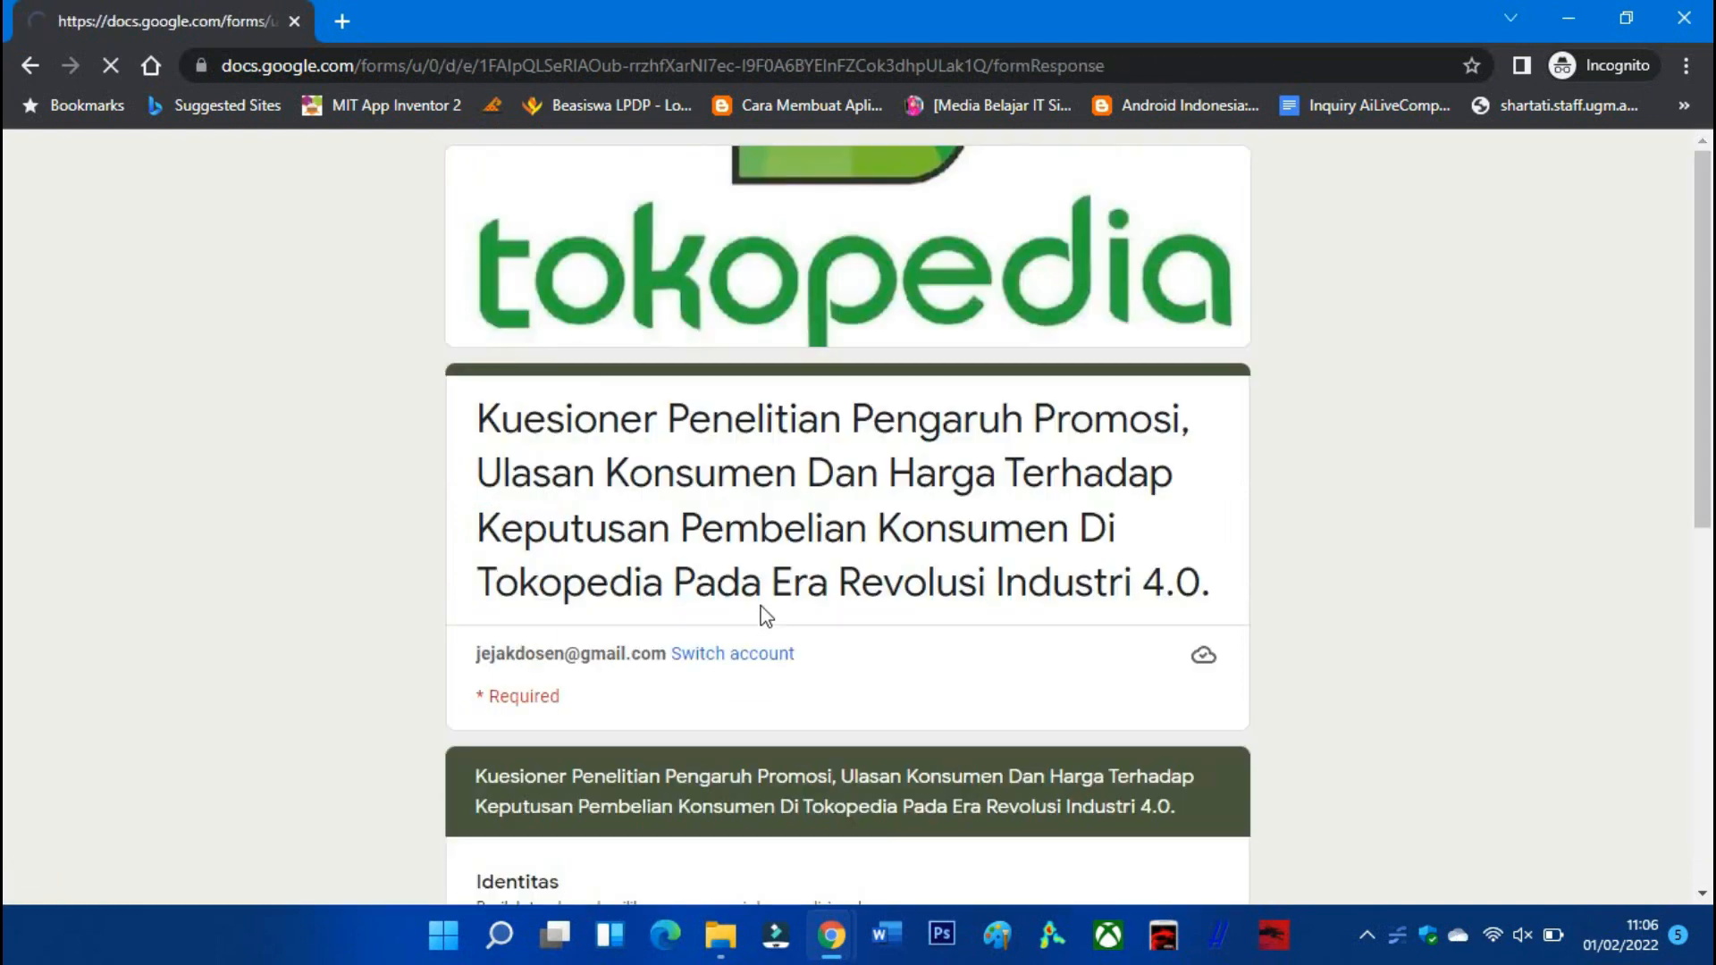
Answer Jenis Kelamin with Laki-Laki and Usia with 26 - 35 tahun.
scroll(760, 599, "down", 4)
scroll(742, 566, "down", 3)
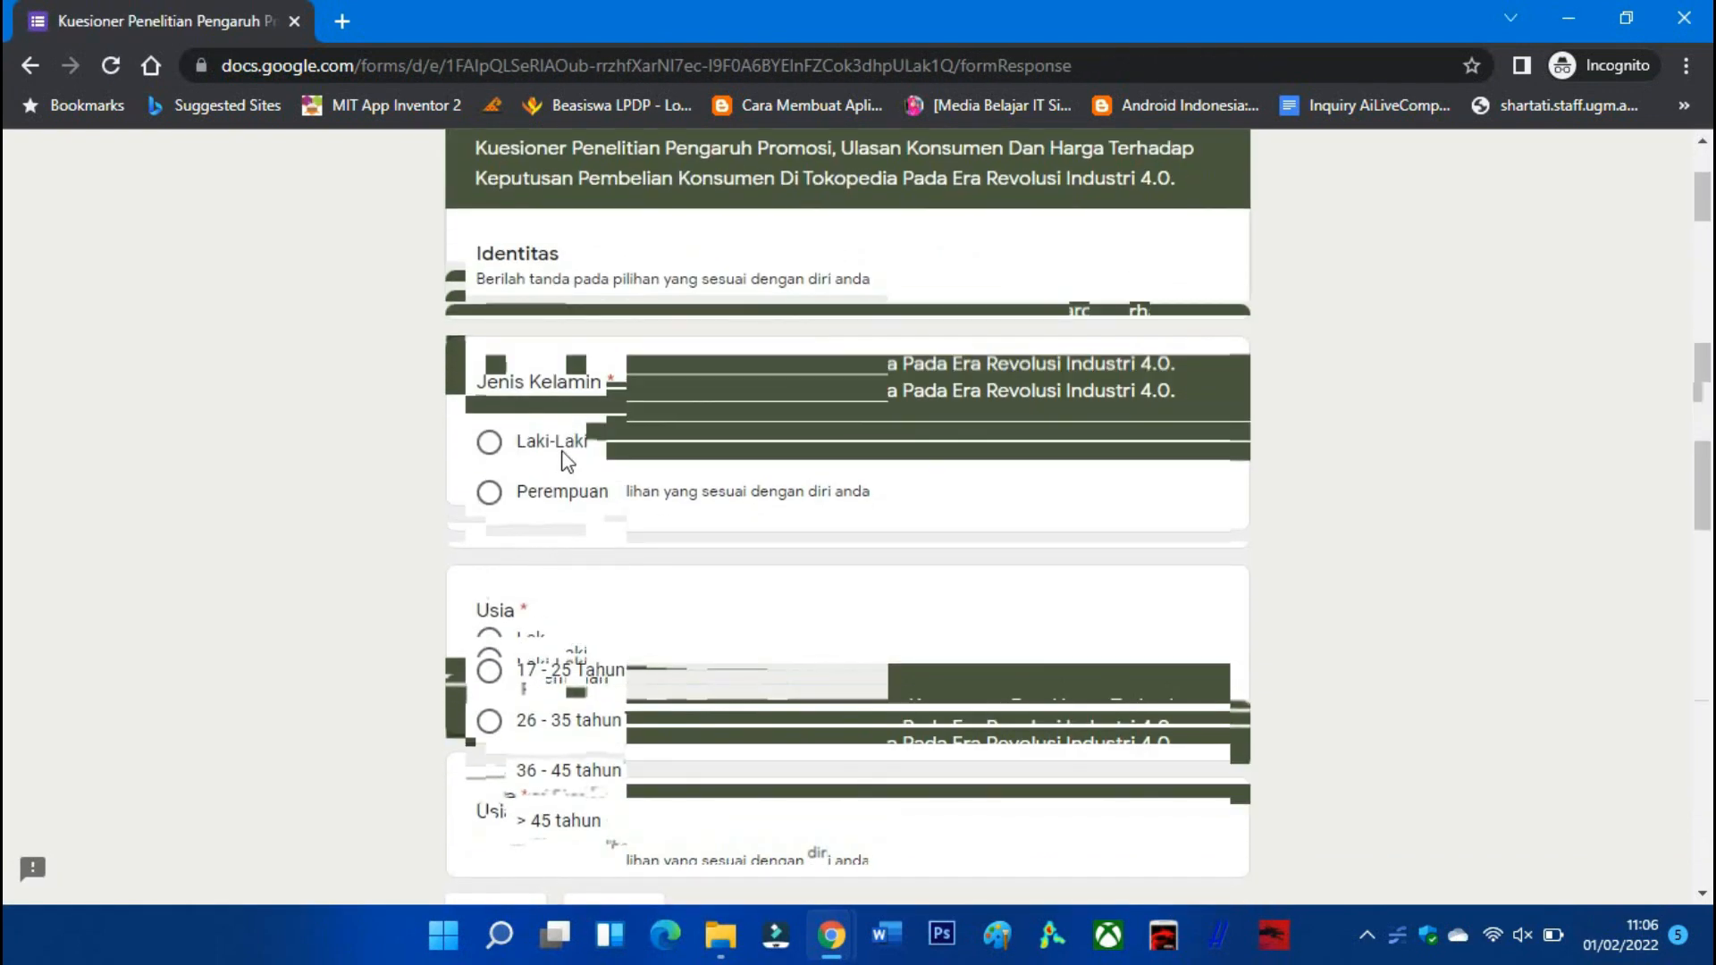
left_click(564, 447)
left_click(567, 722)
scroll(567, 729, "down", 2)
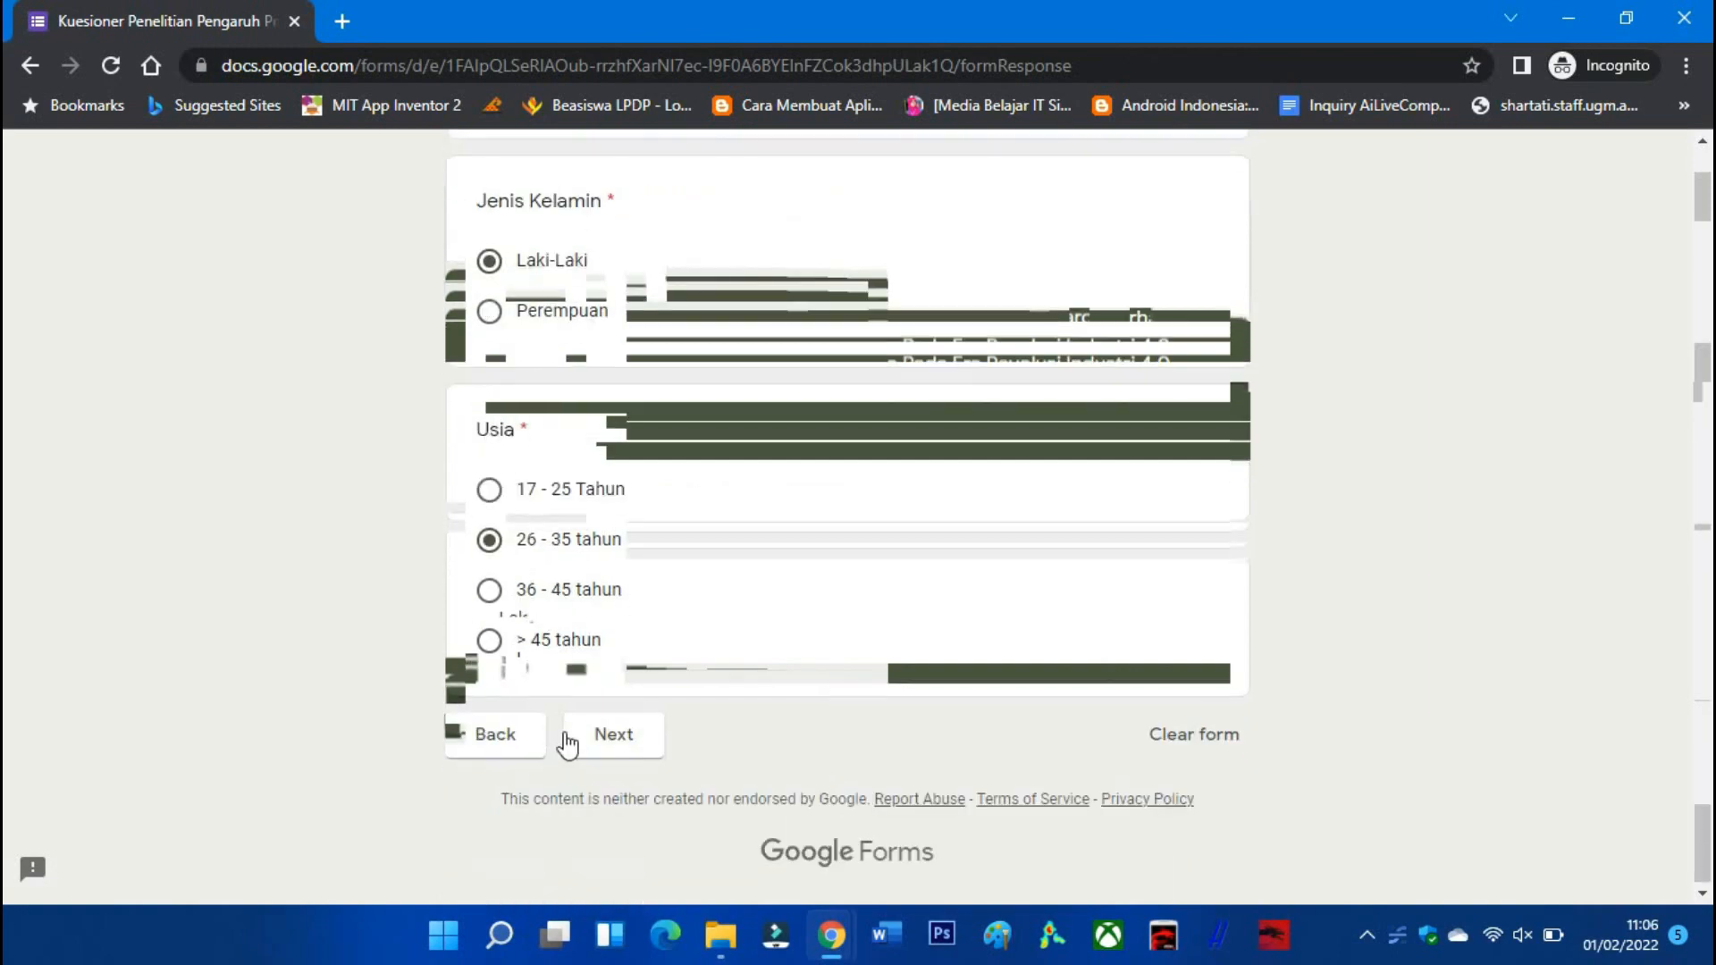
left_click(604, 735)
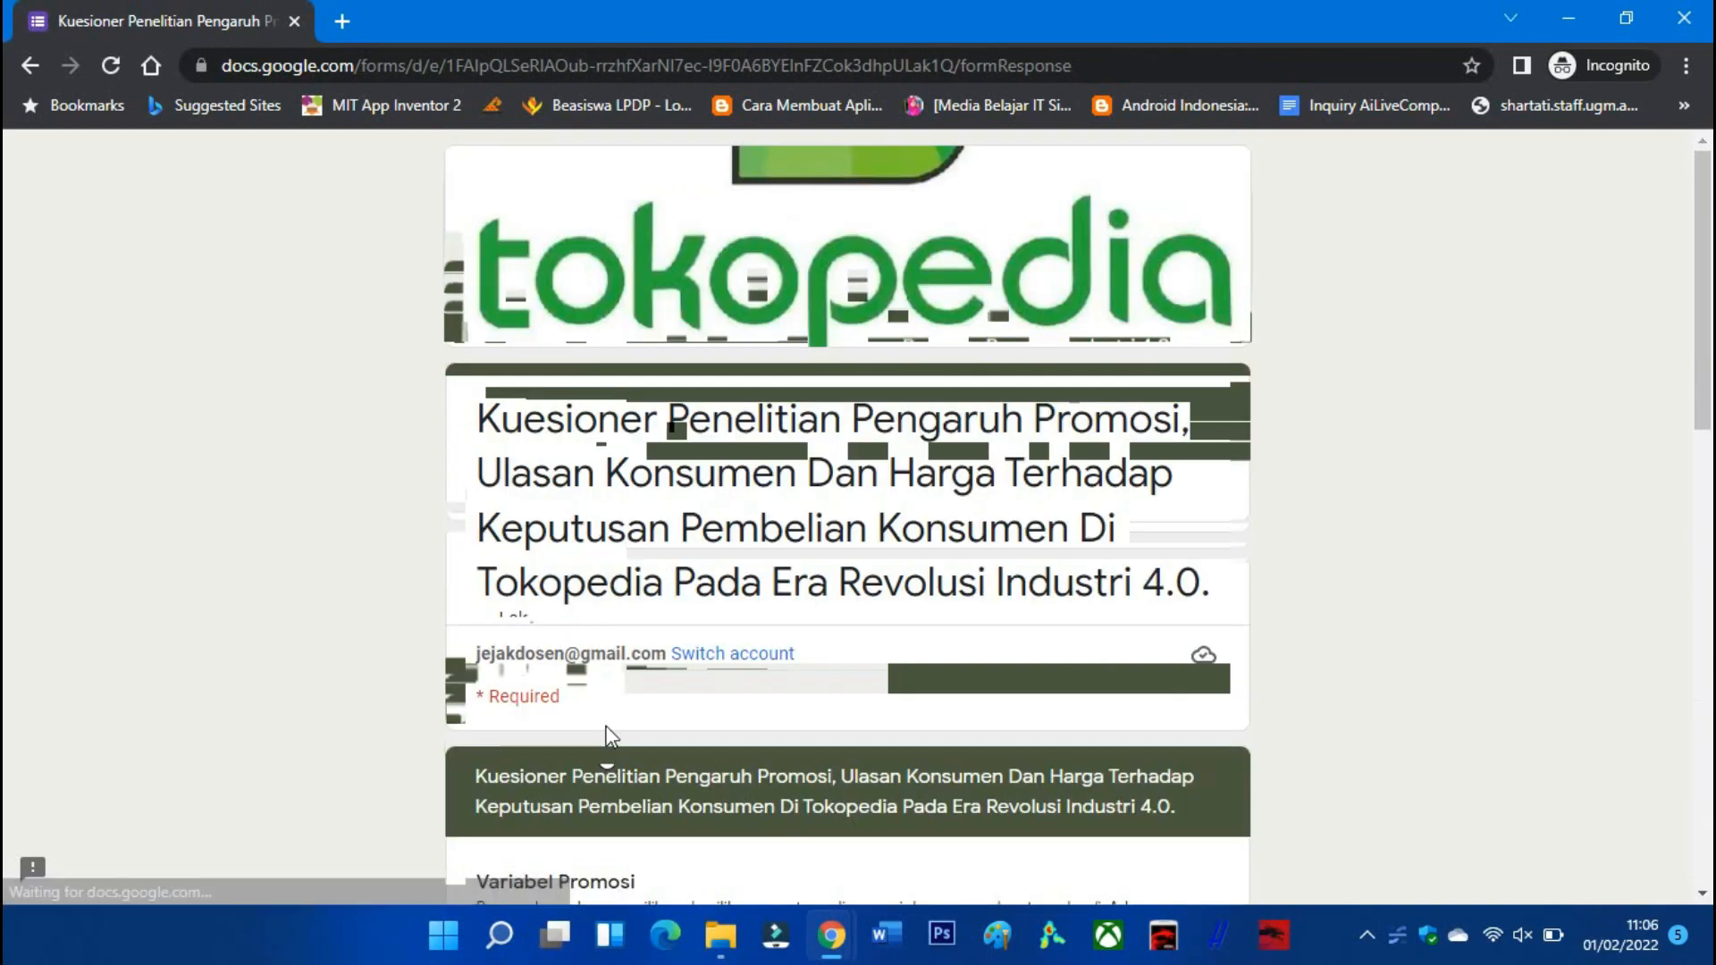
Rate all three Variabel Promosi questions as 5.
scroll(607, 728, "down", 3)
scroll(608, 715, "down", 5)
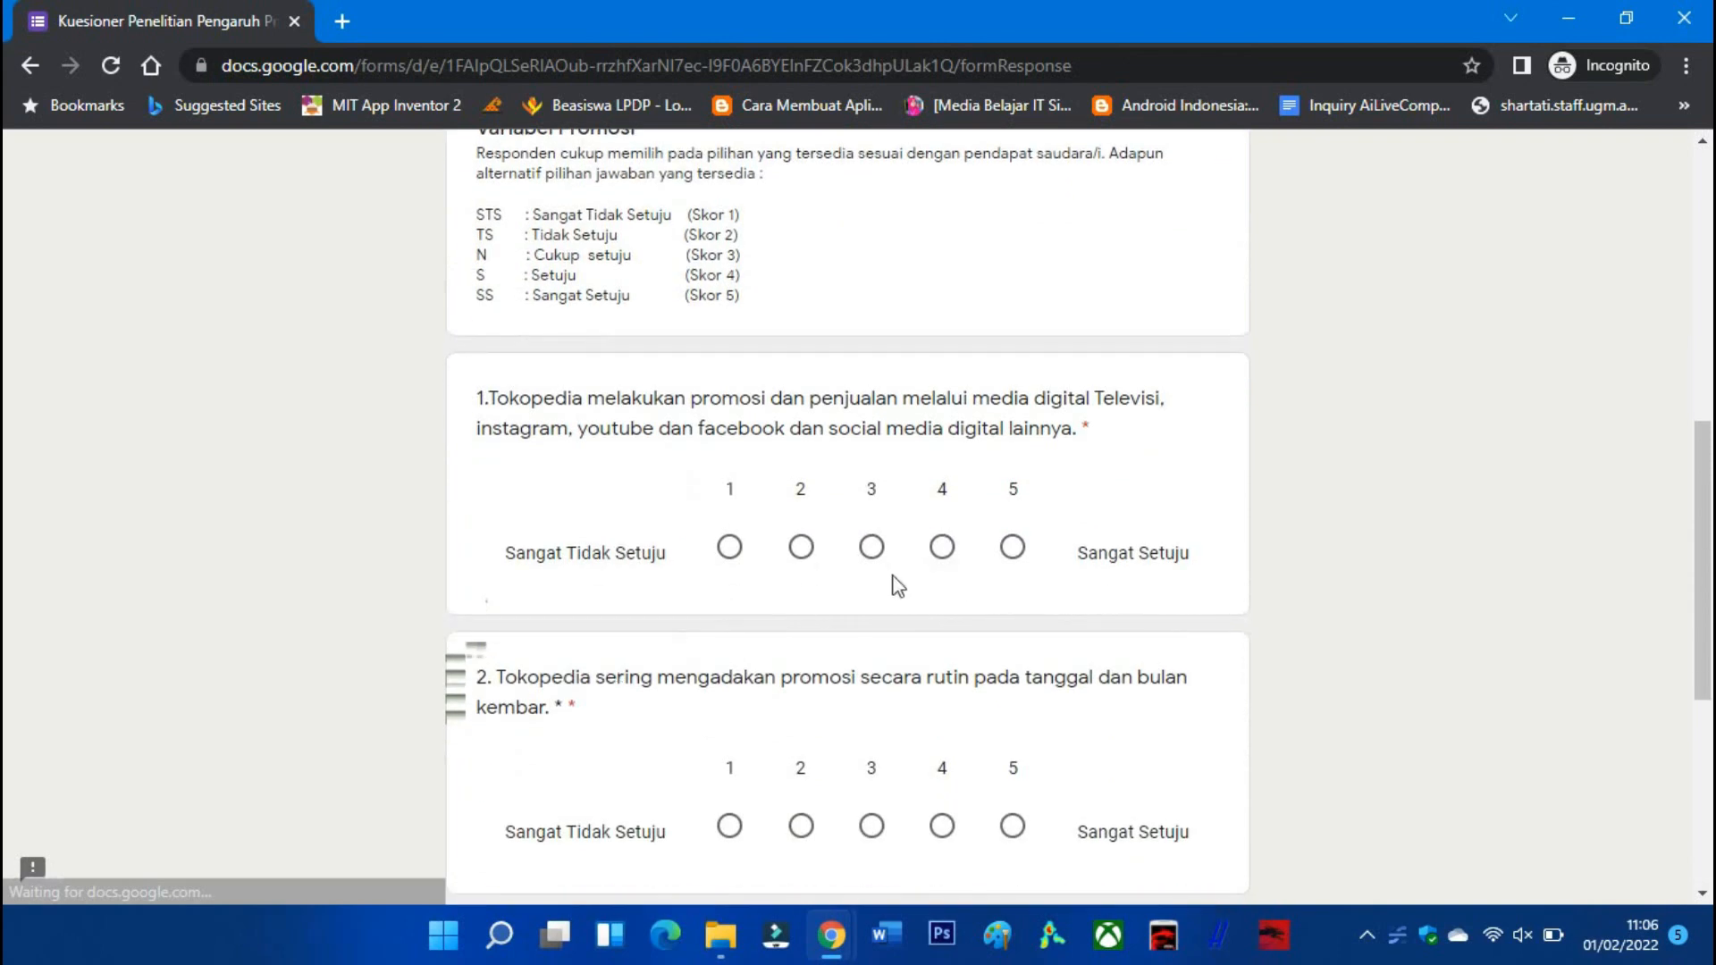
left_click(1013, 547)
left_click(1013, 826)
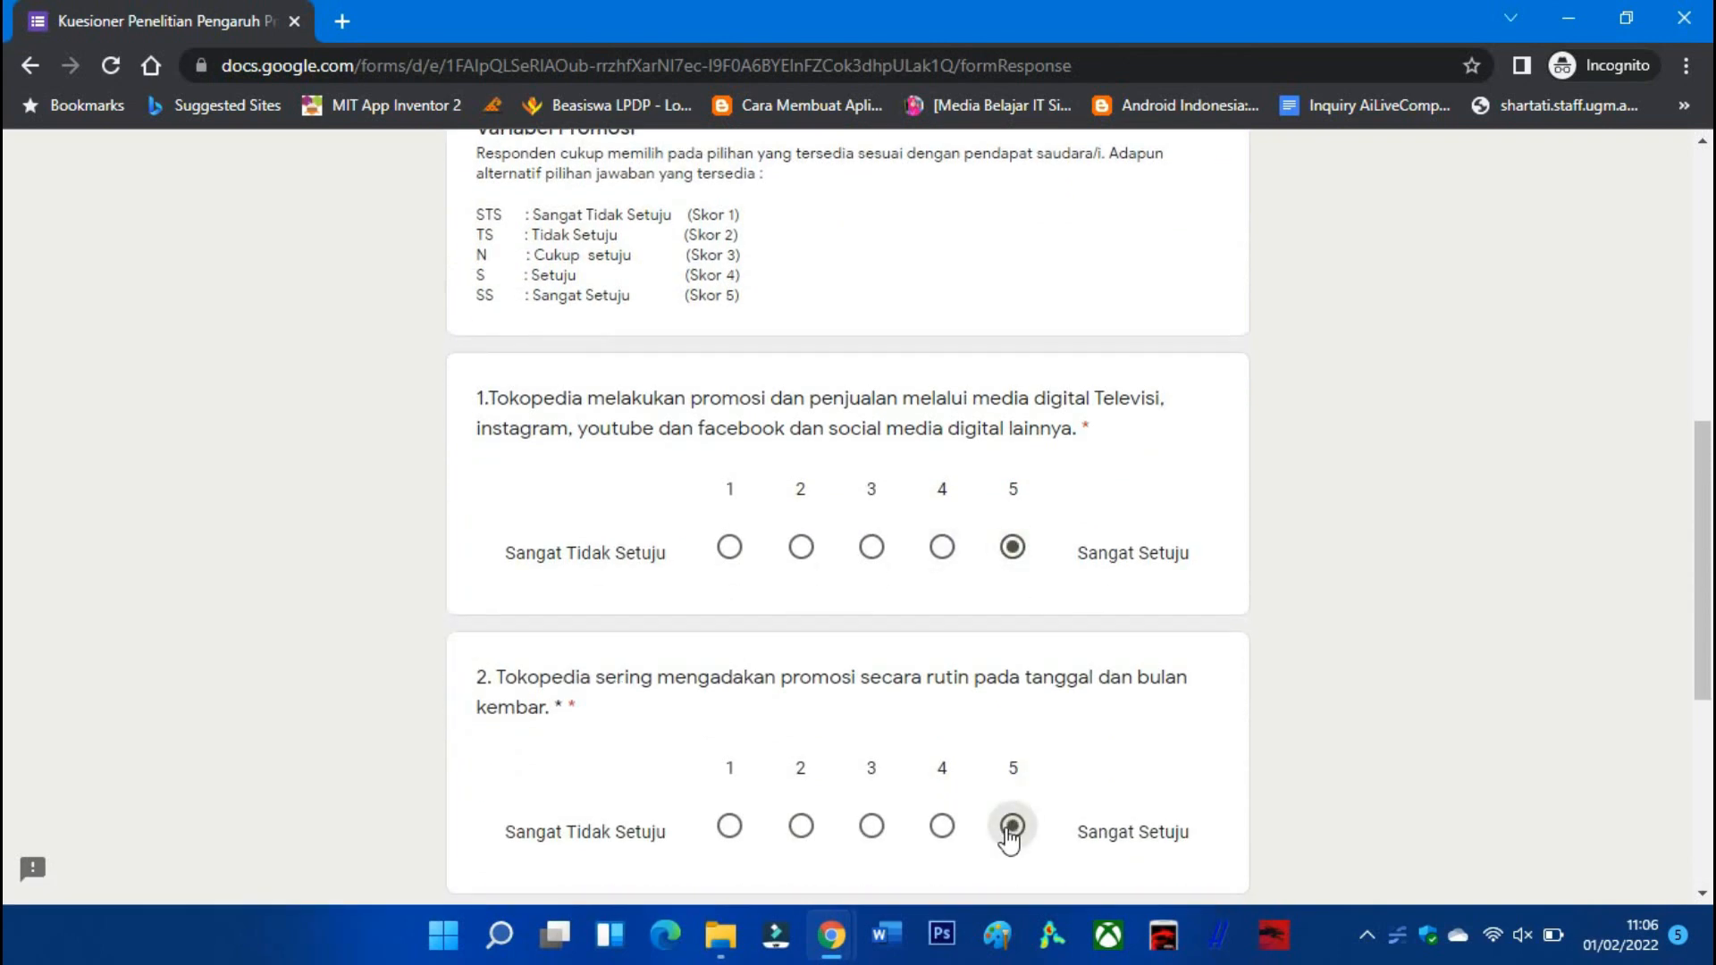
scroll(1003, 802, "down", 3)
scroll(1003, 802, "down", 2)
left_click(1013, 632)
left_click(644, 756)
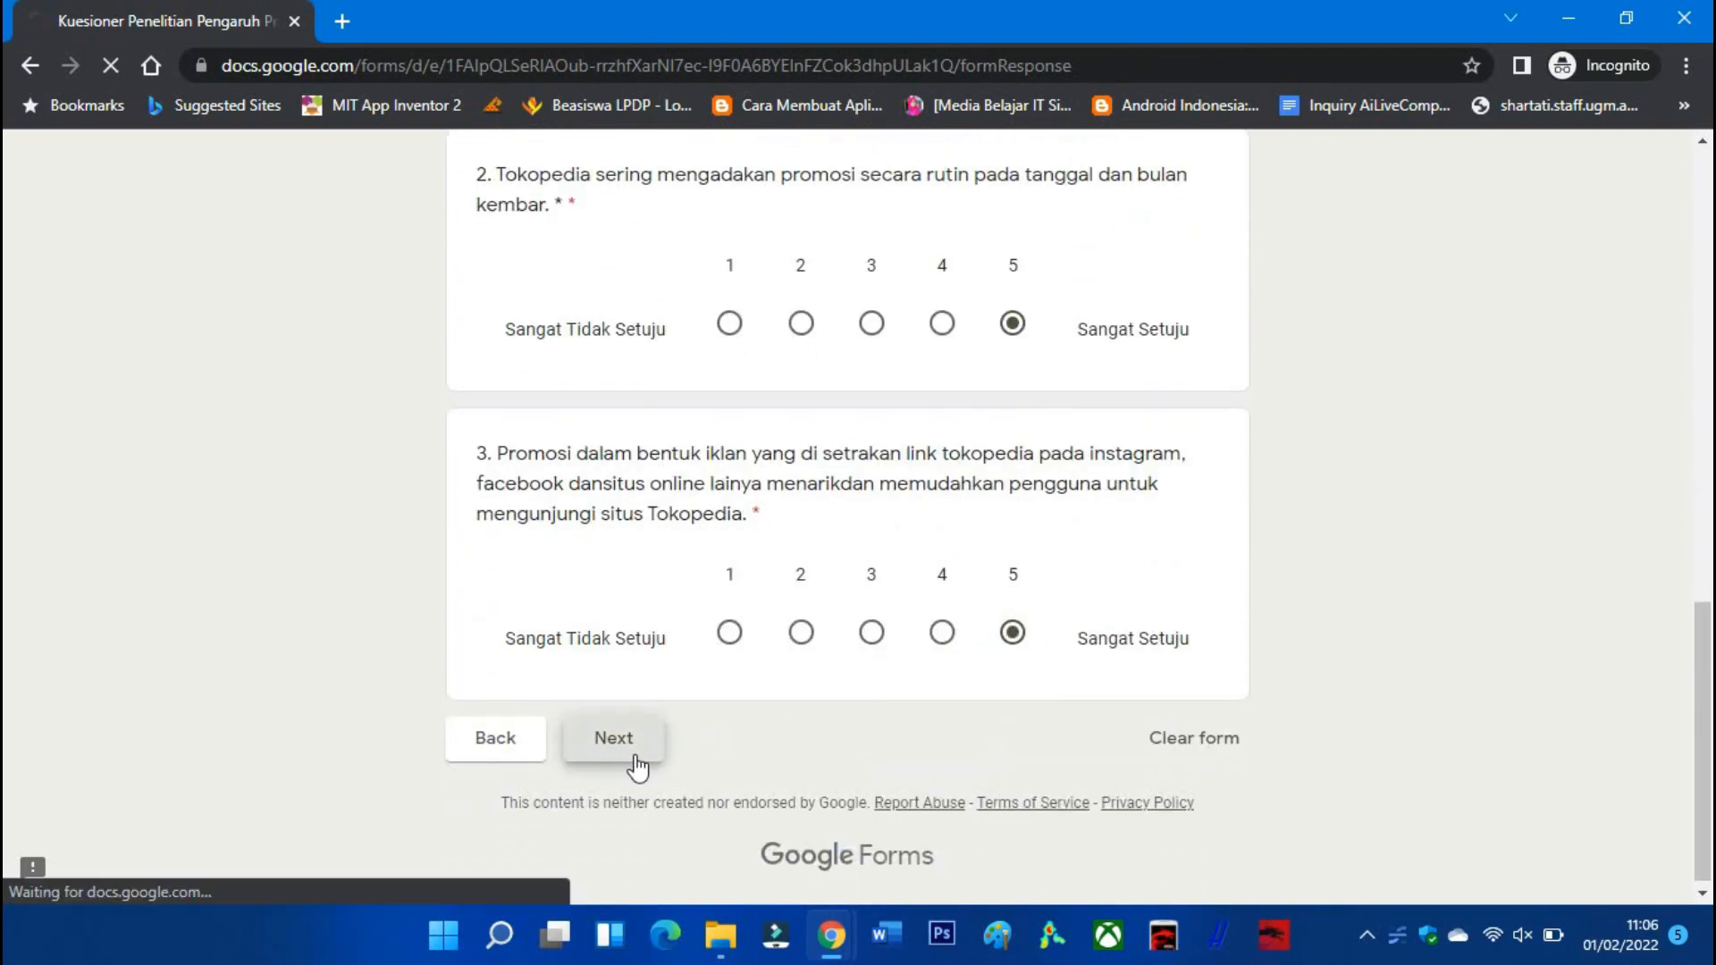
Rate both consumer review questions 5, submit, and return to the Sample Kuesioner editor.
scroll(645, 760, "down", 8)
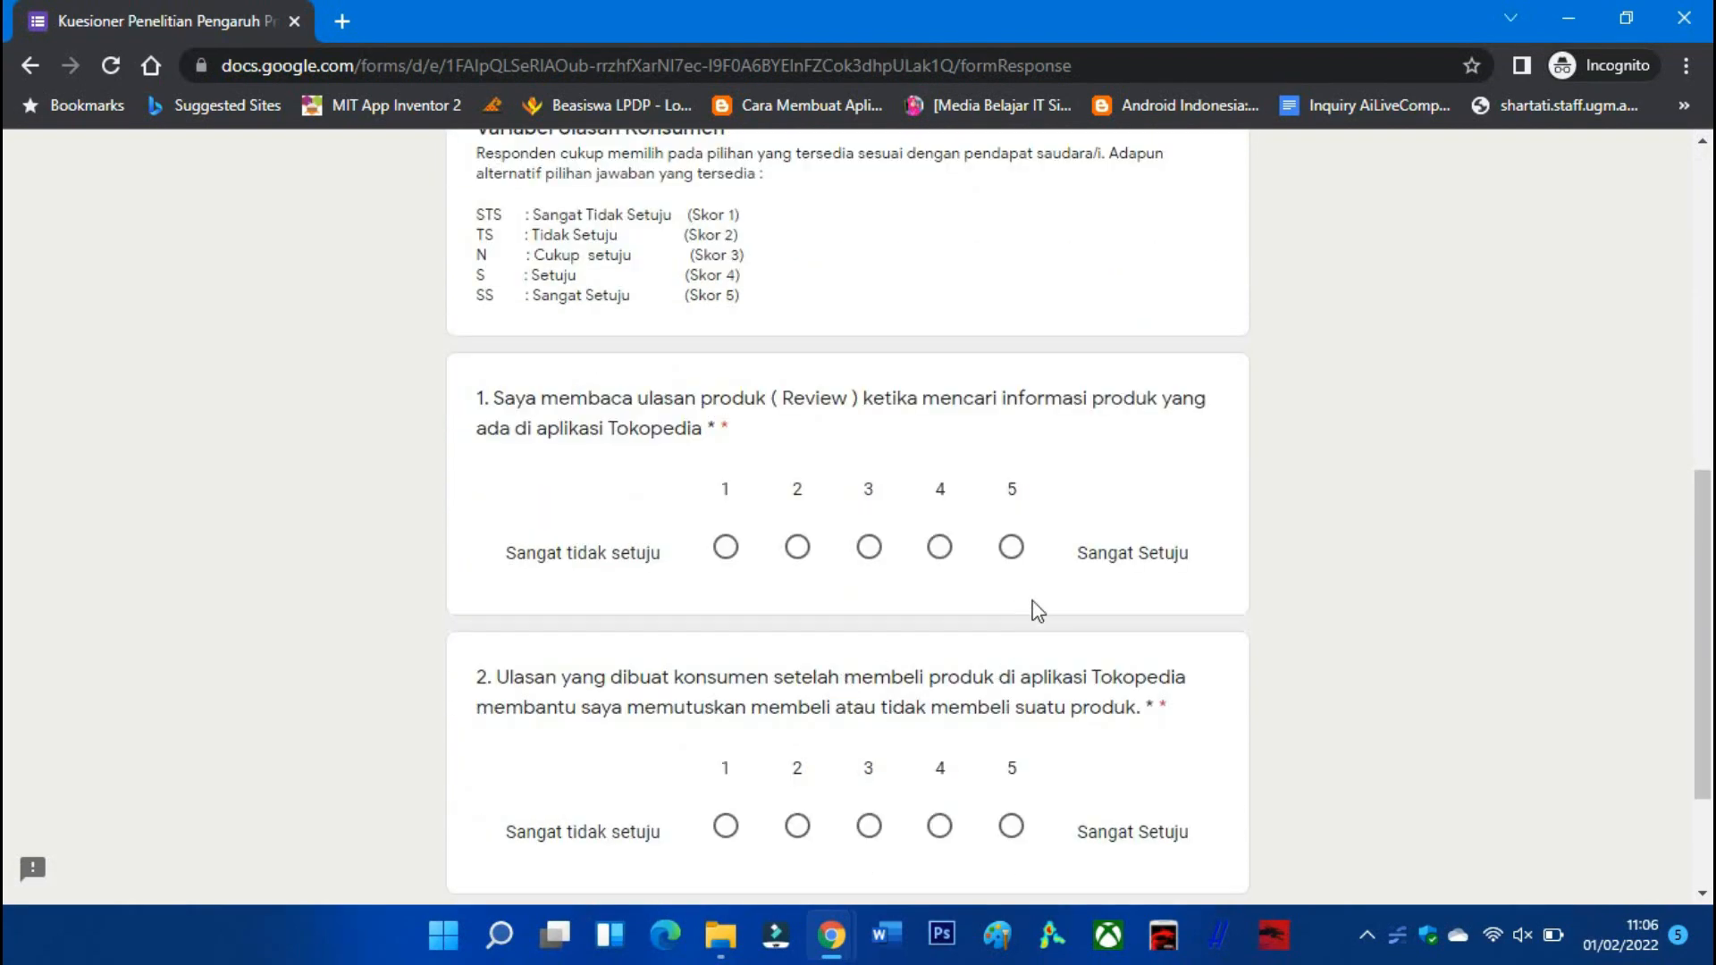
left_click(1011, 547)
left_click(1011, 826)
scroll(1002, 813, "down", 2)
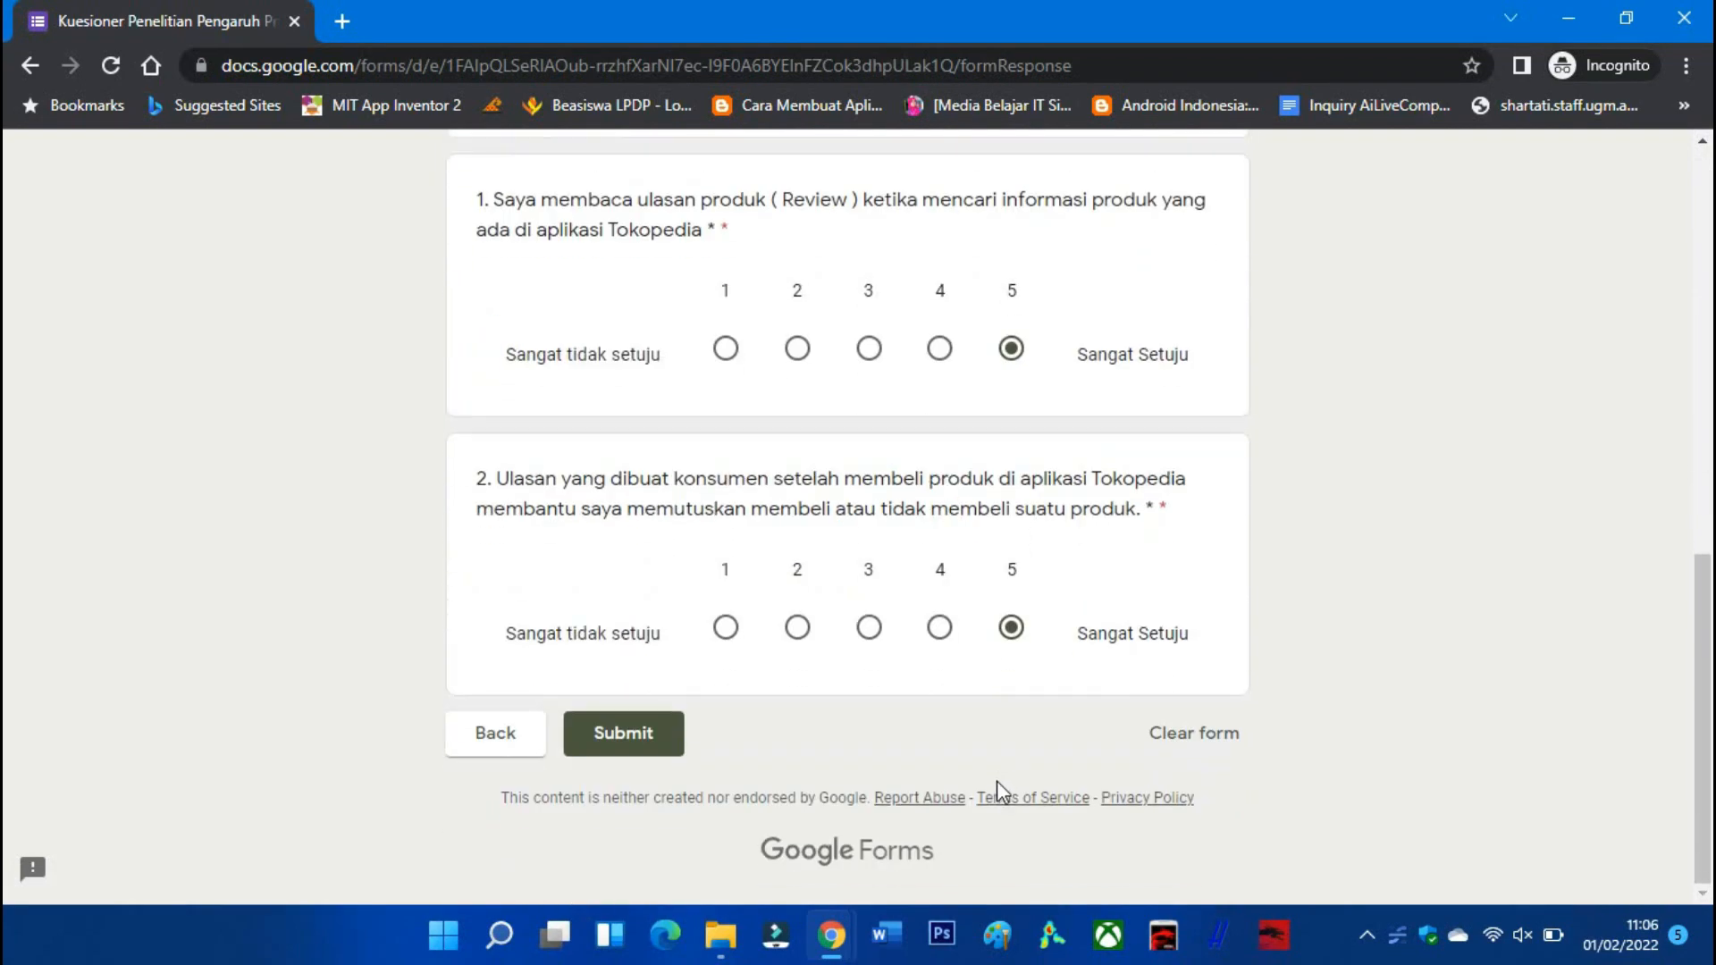
left_click(650, 746)
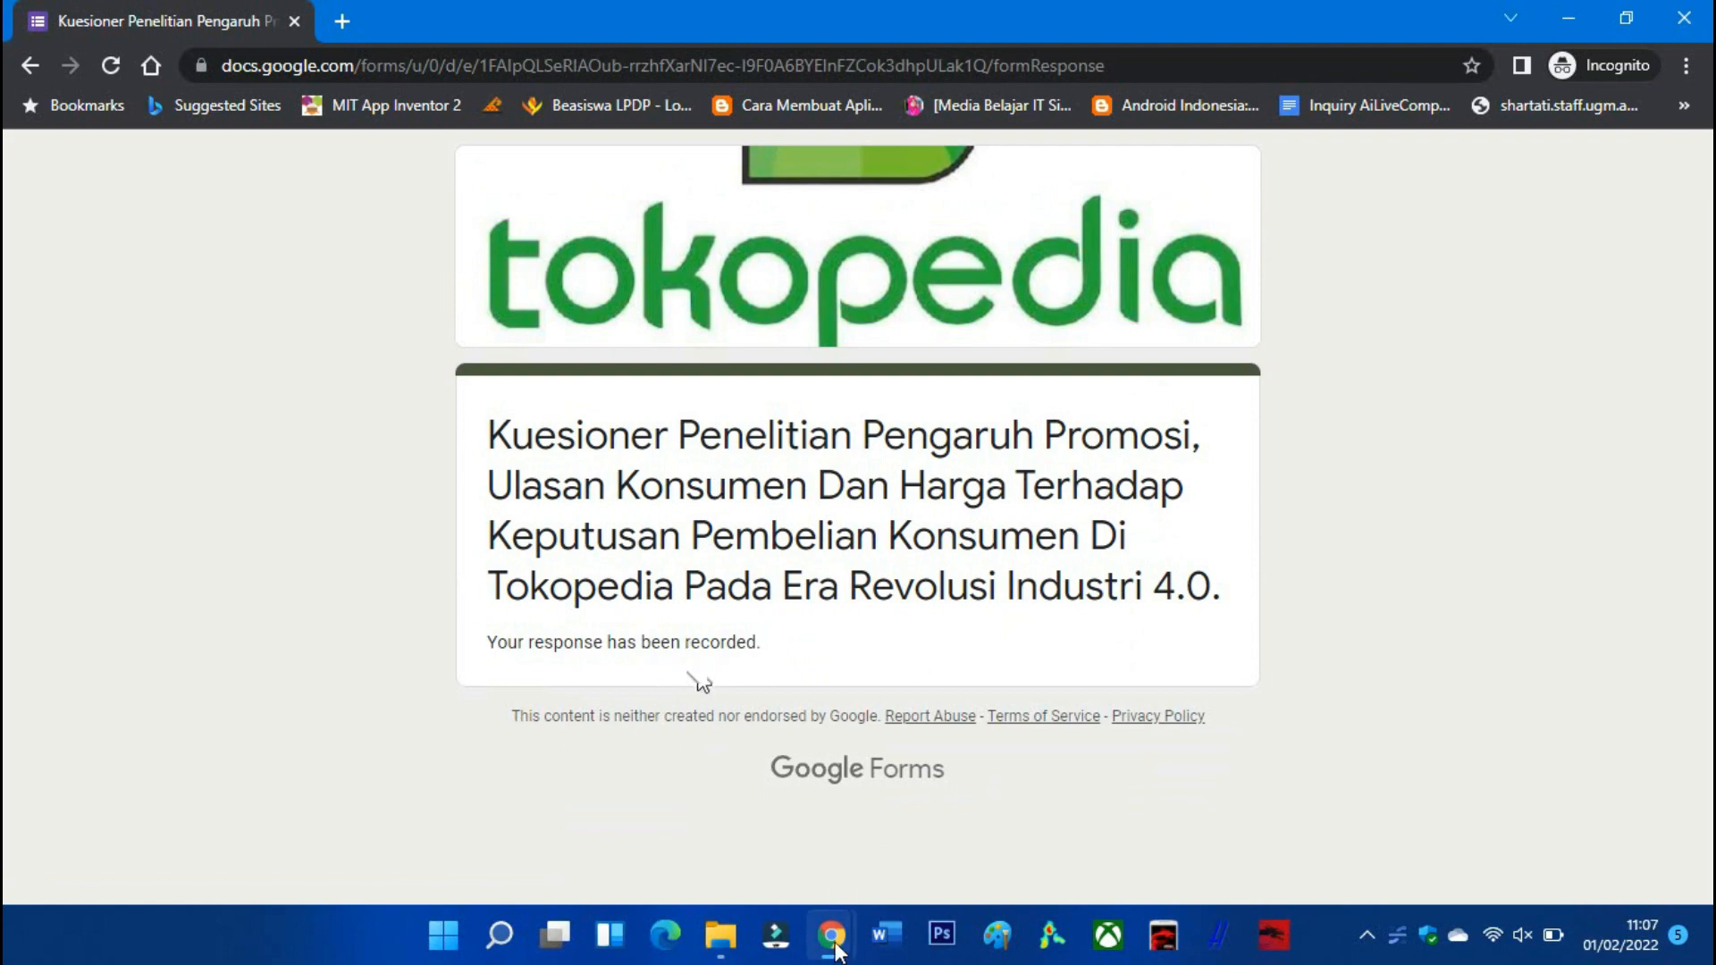
mouse_move(836, 950)
left_click(684, 828)
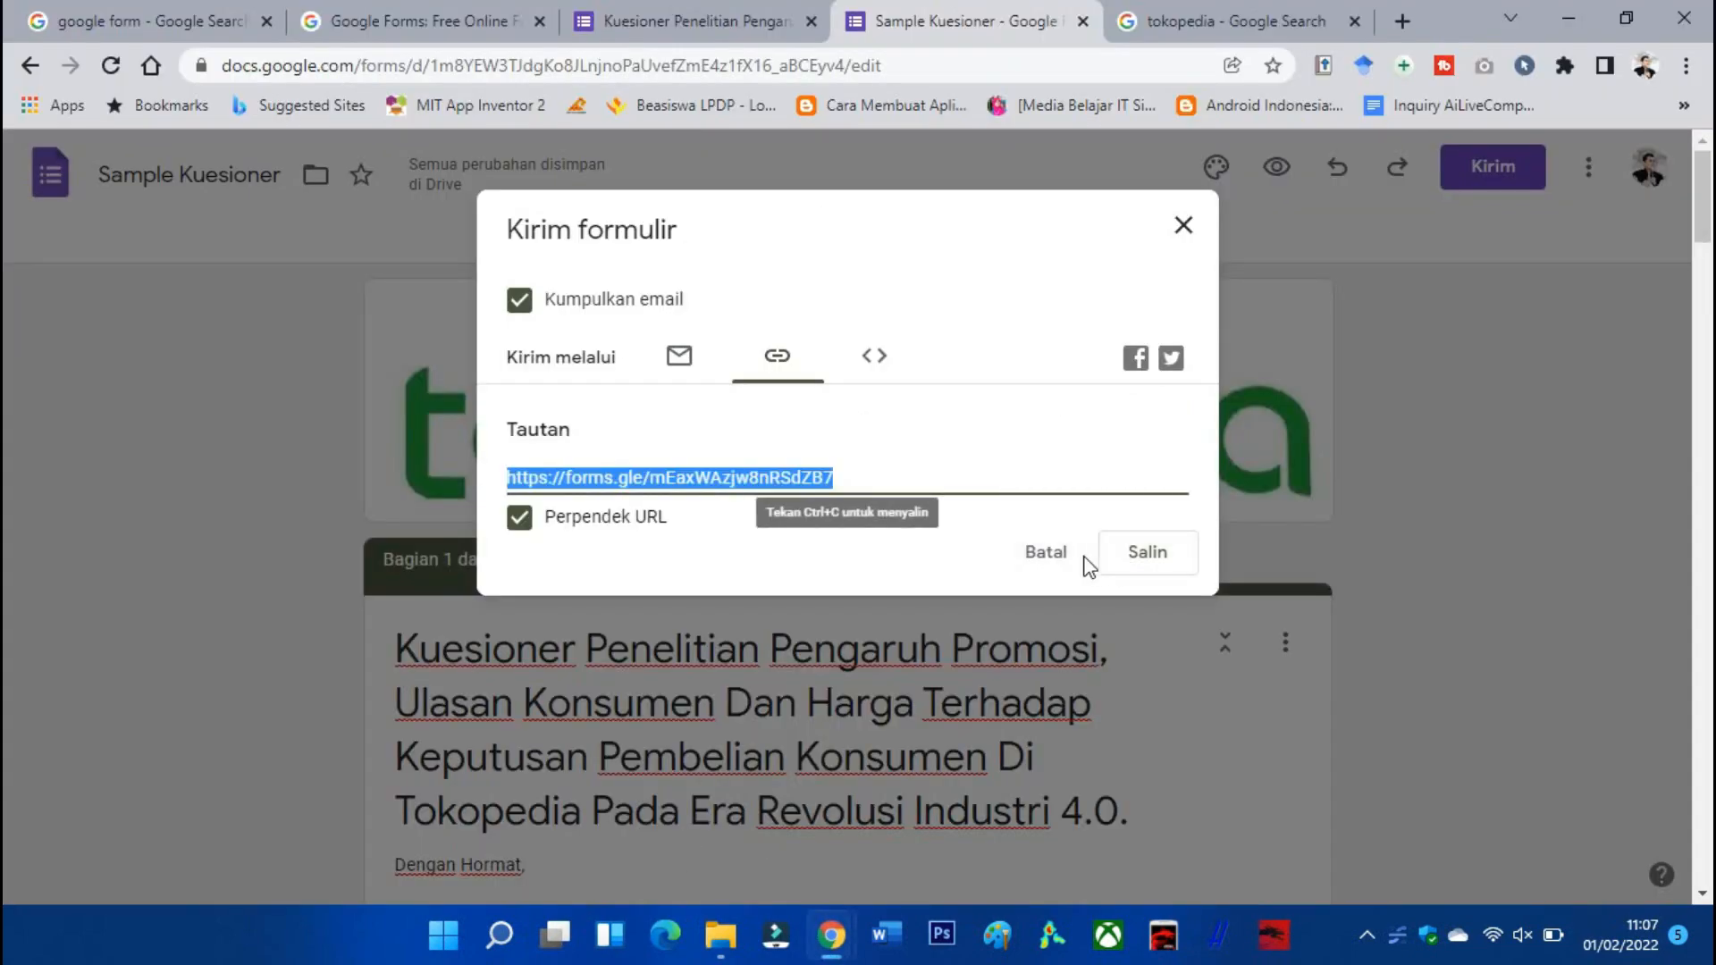
Dismiss the Kirim formulir dialog and browse the Jawaban tab's Ringkasan charts for the single response.
left_click(1045, 570)
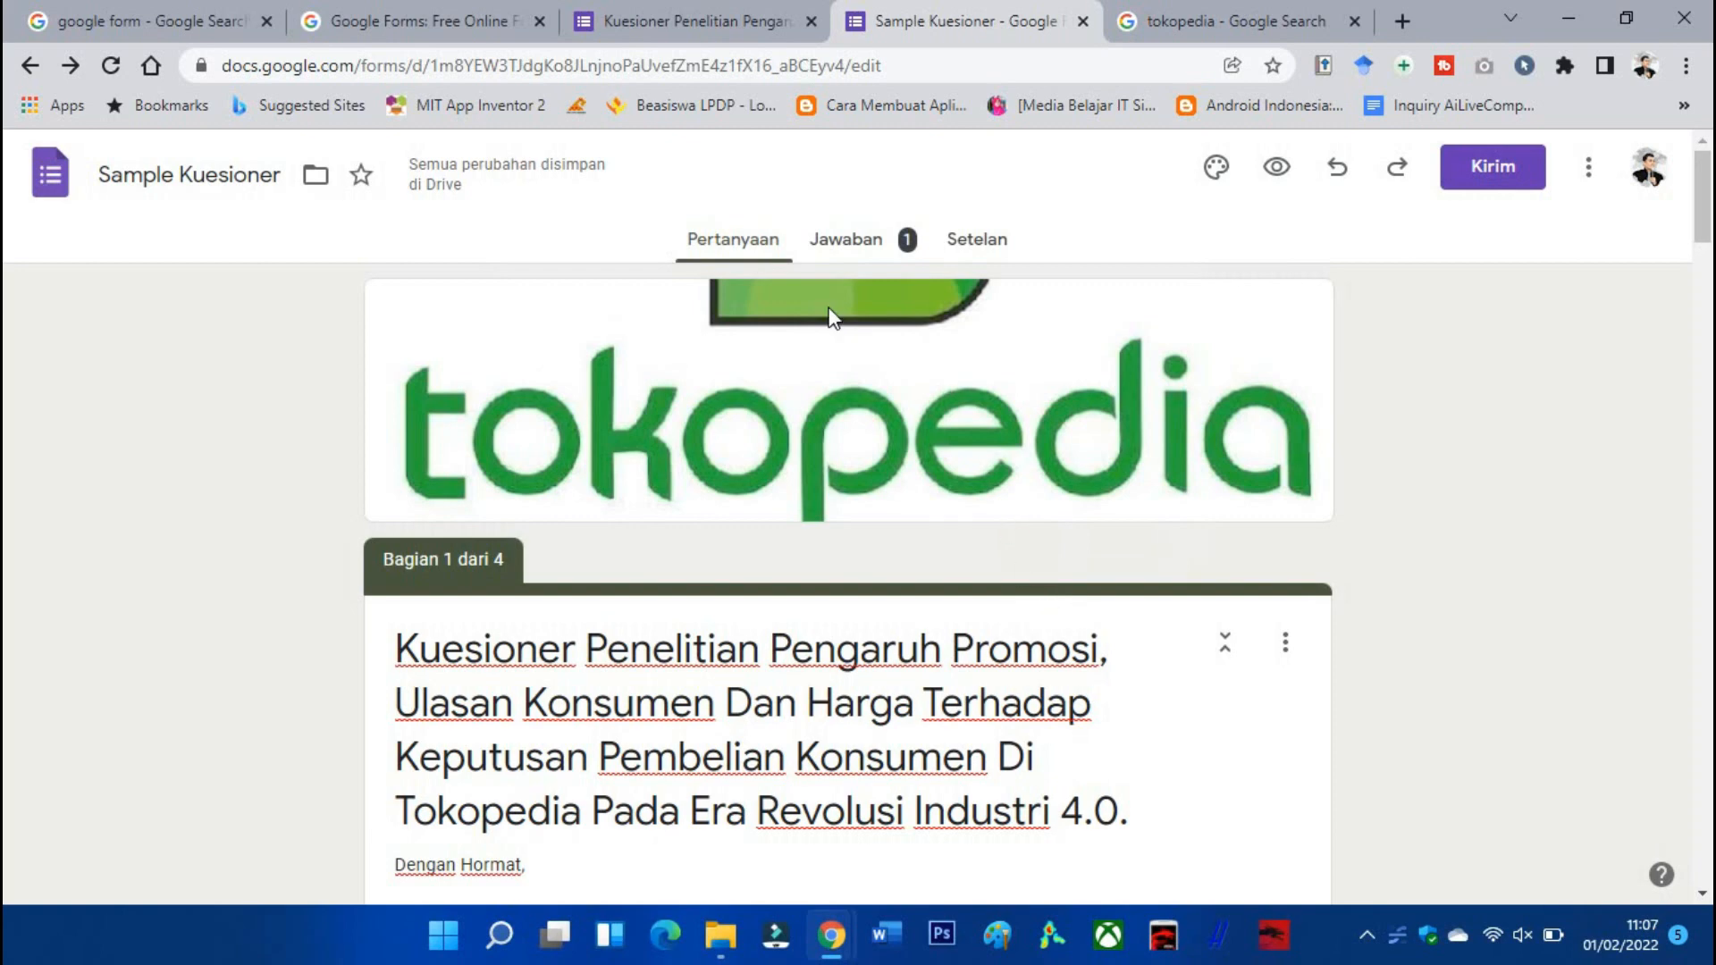
left_click(856, 258)
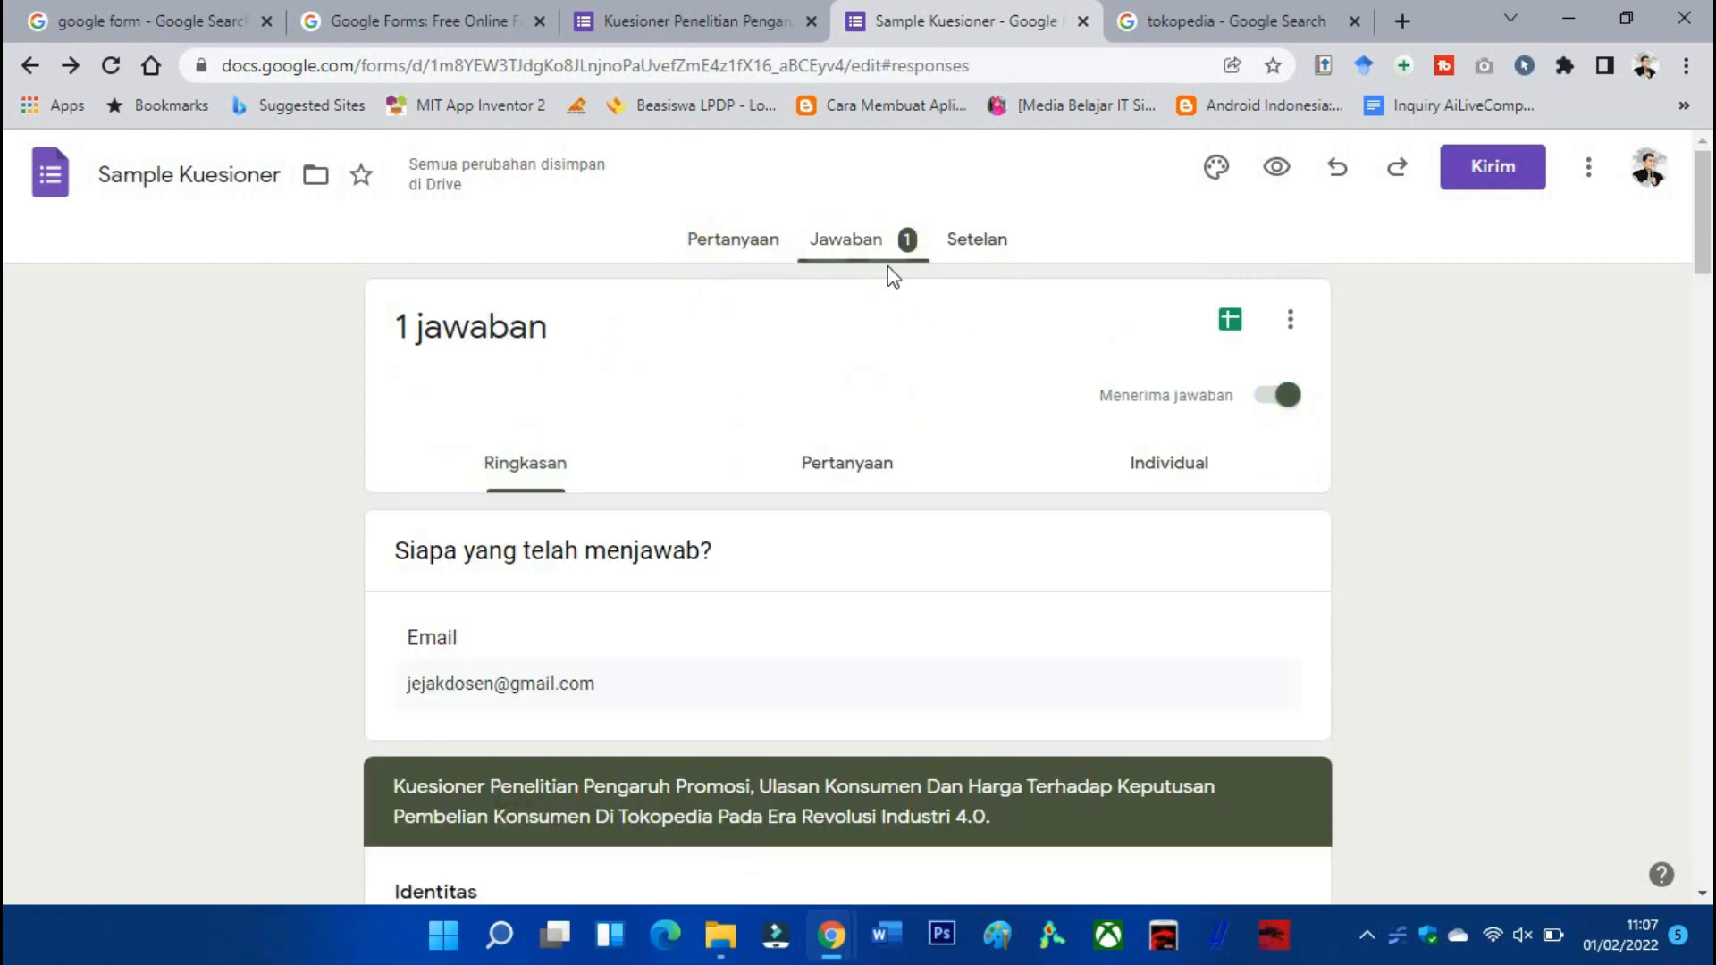
scroll(509, 551, "down", 1)
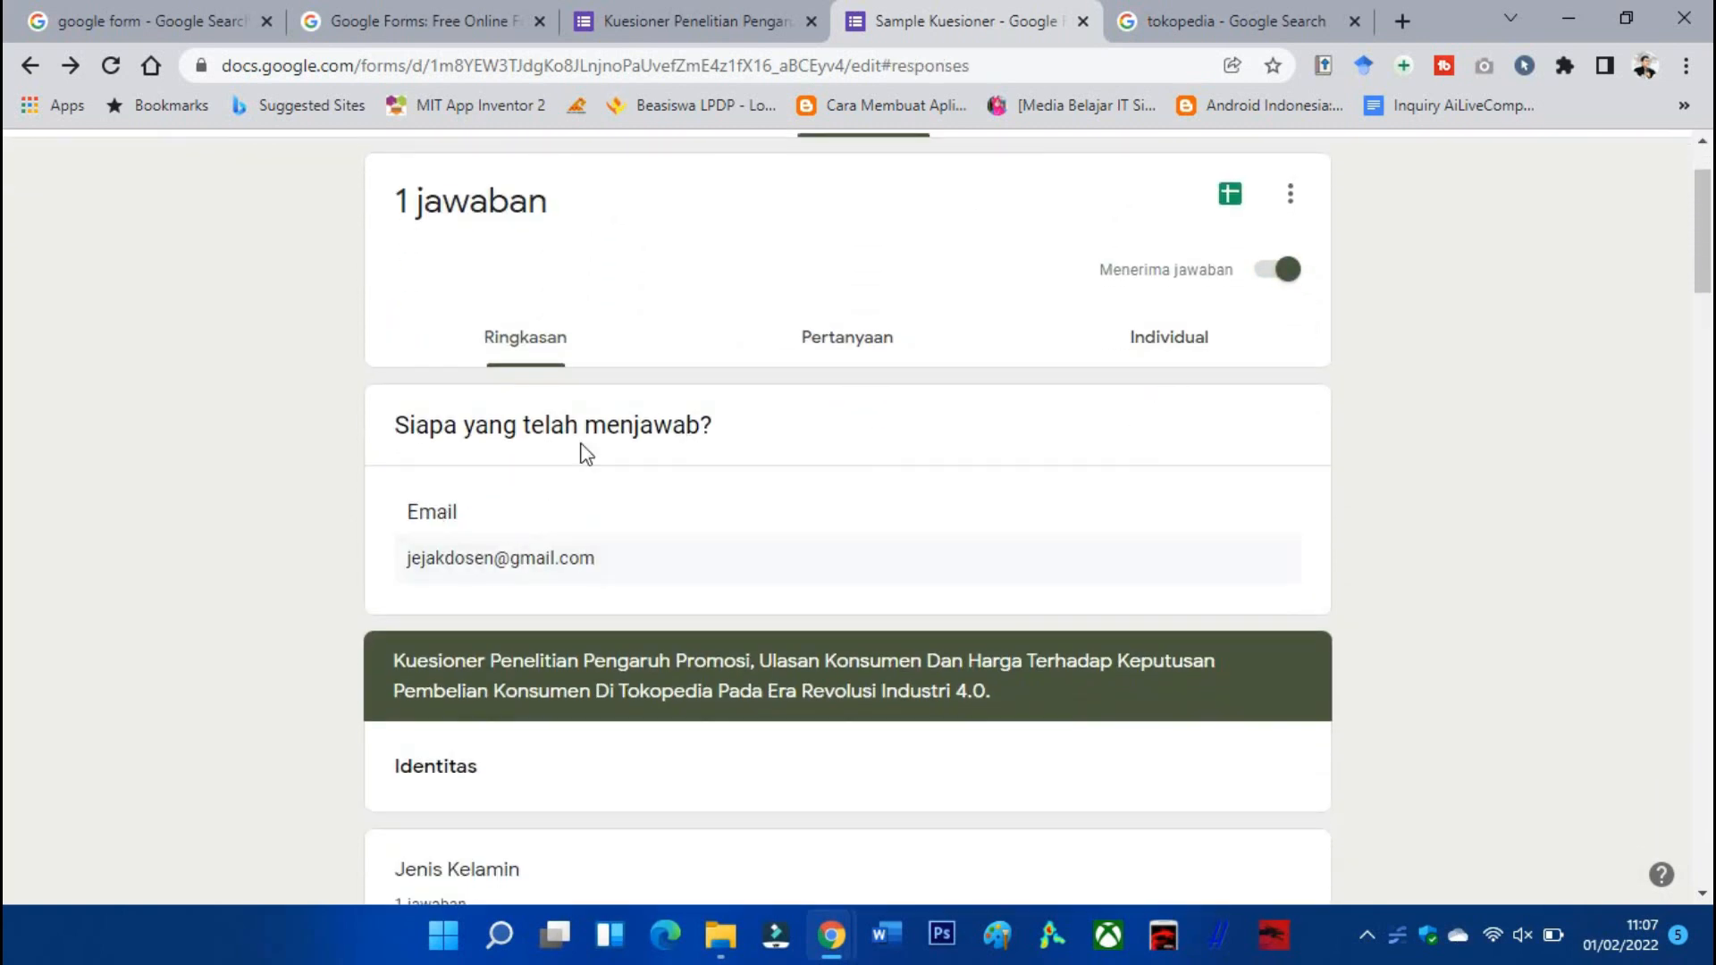
scroll(538, 536, "down", 1)
scroll(538, 537, "down", 8)
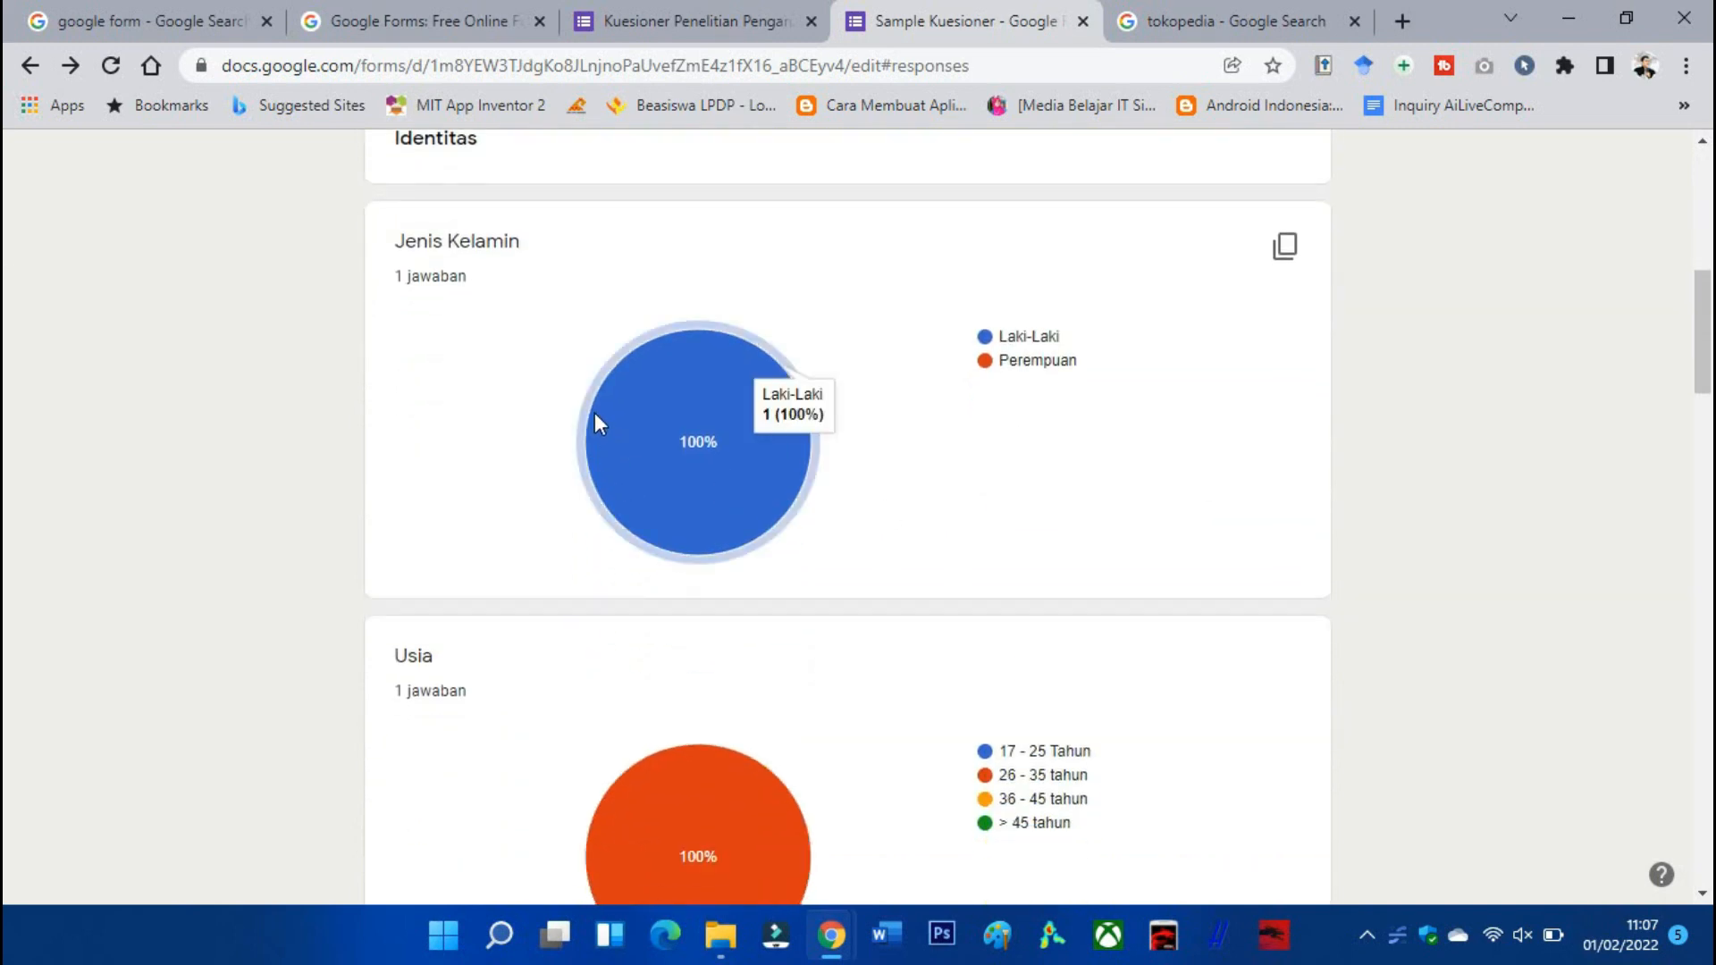
scroll(770, 444, "down", 10)
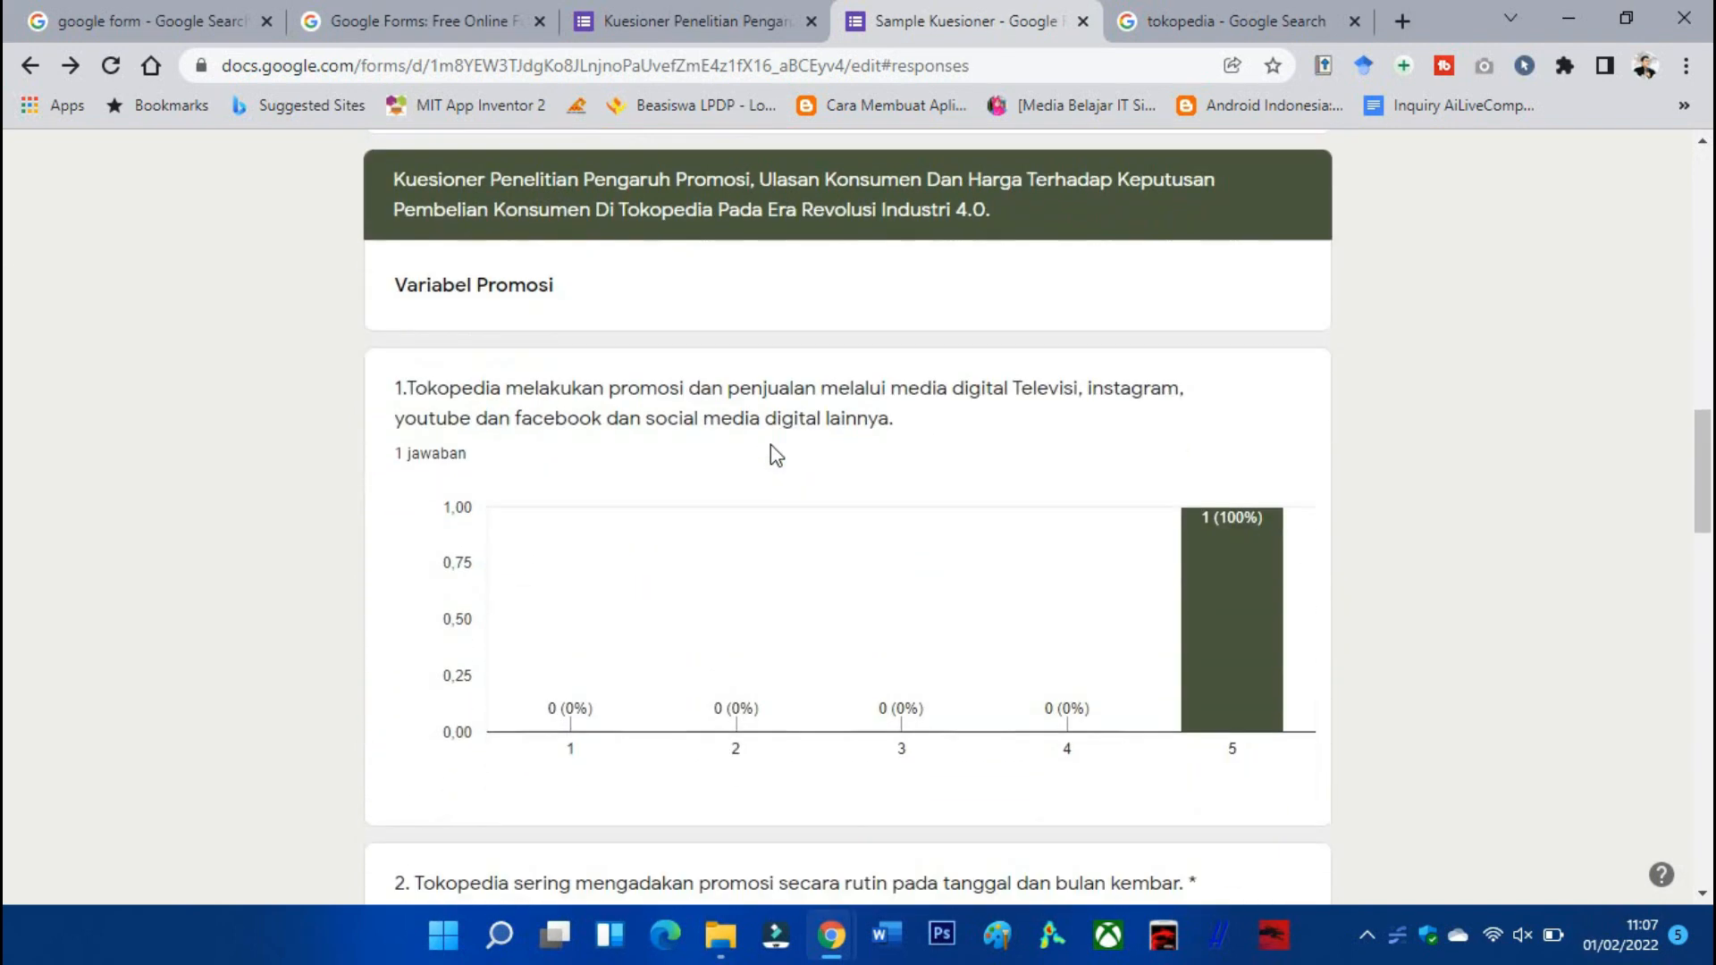
scroll(770, 443, "down", 12)
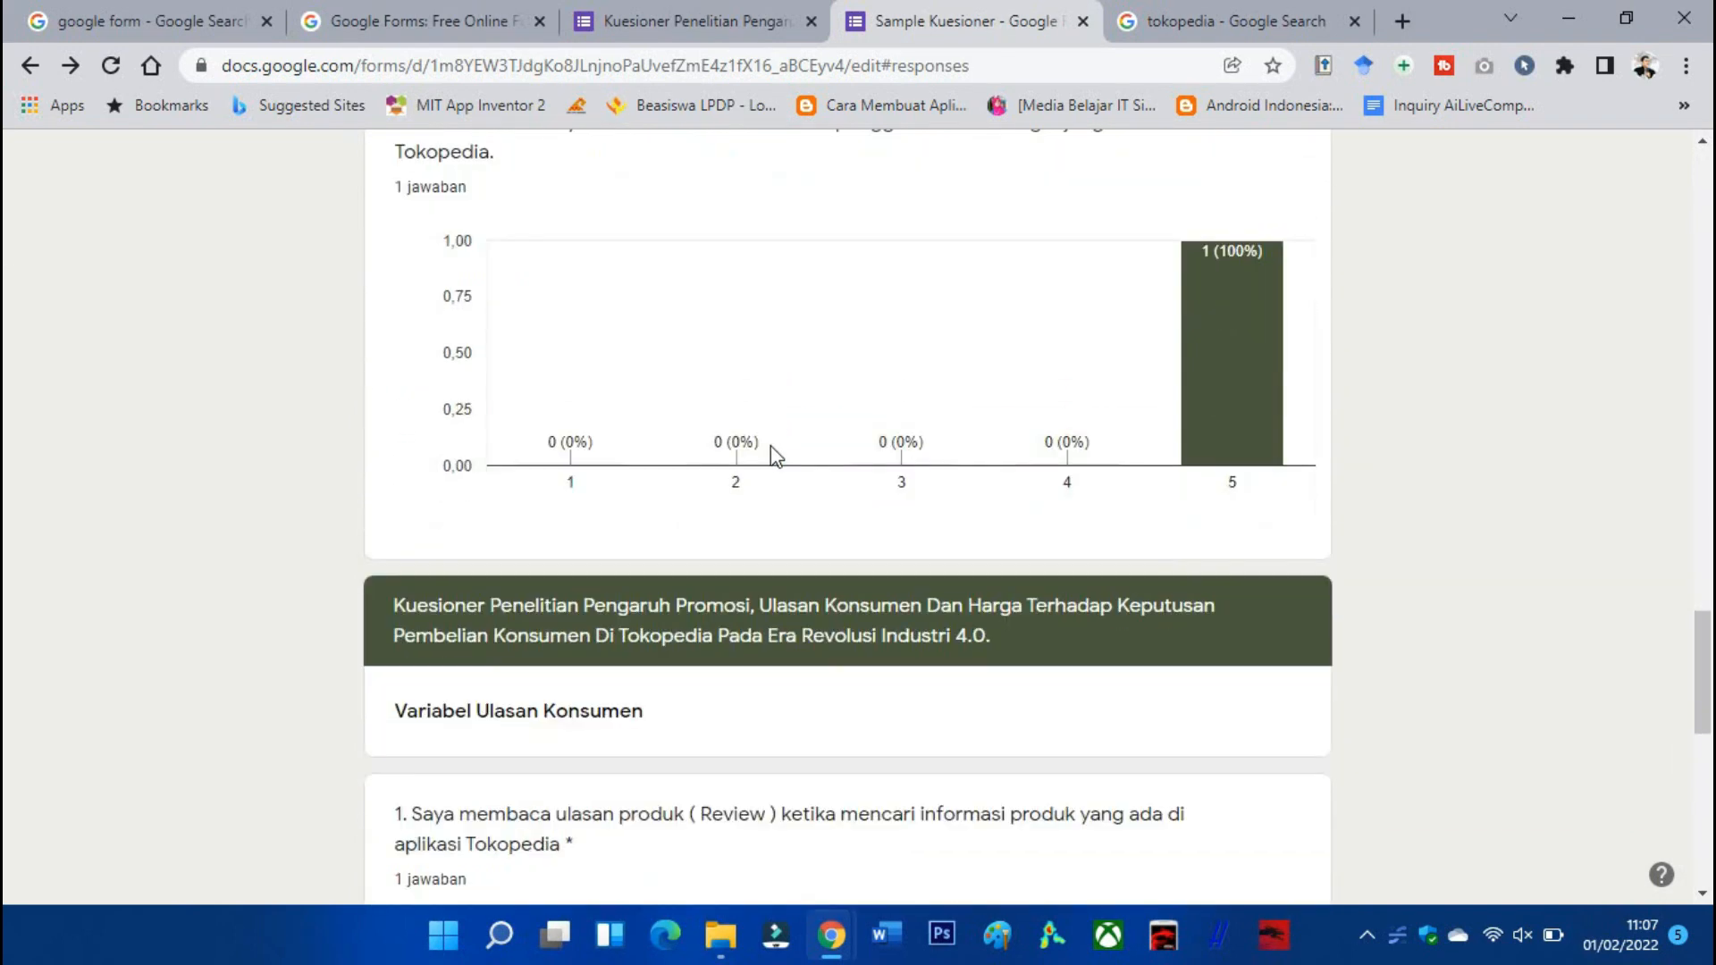
scroll(776, 456, "up", 20)
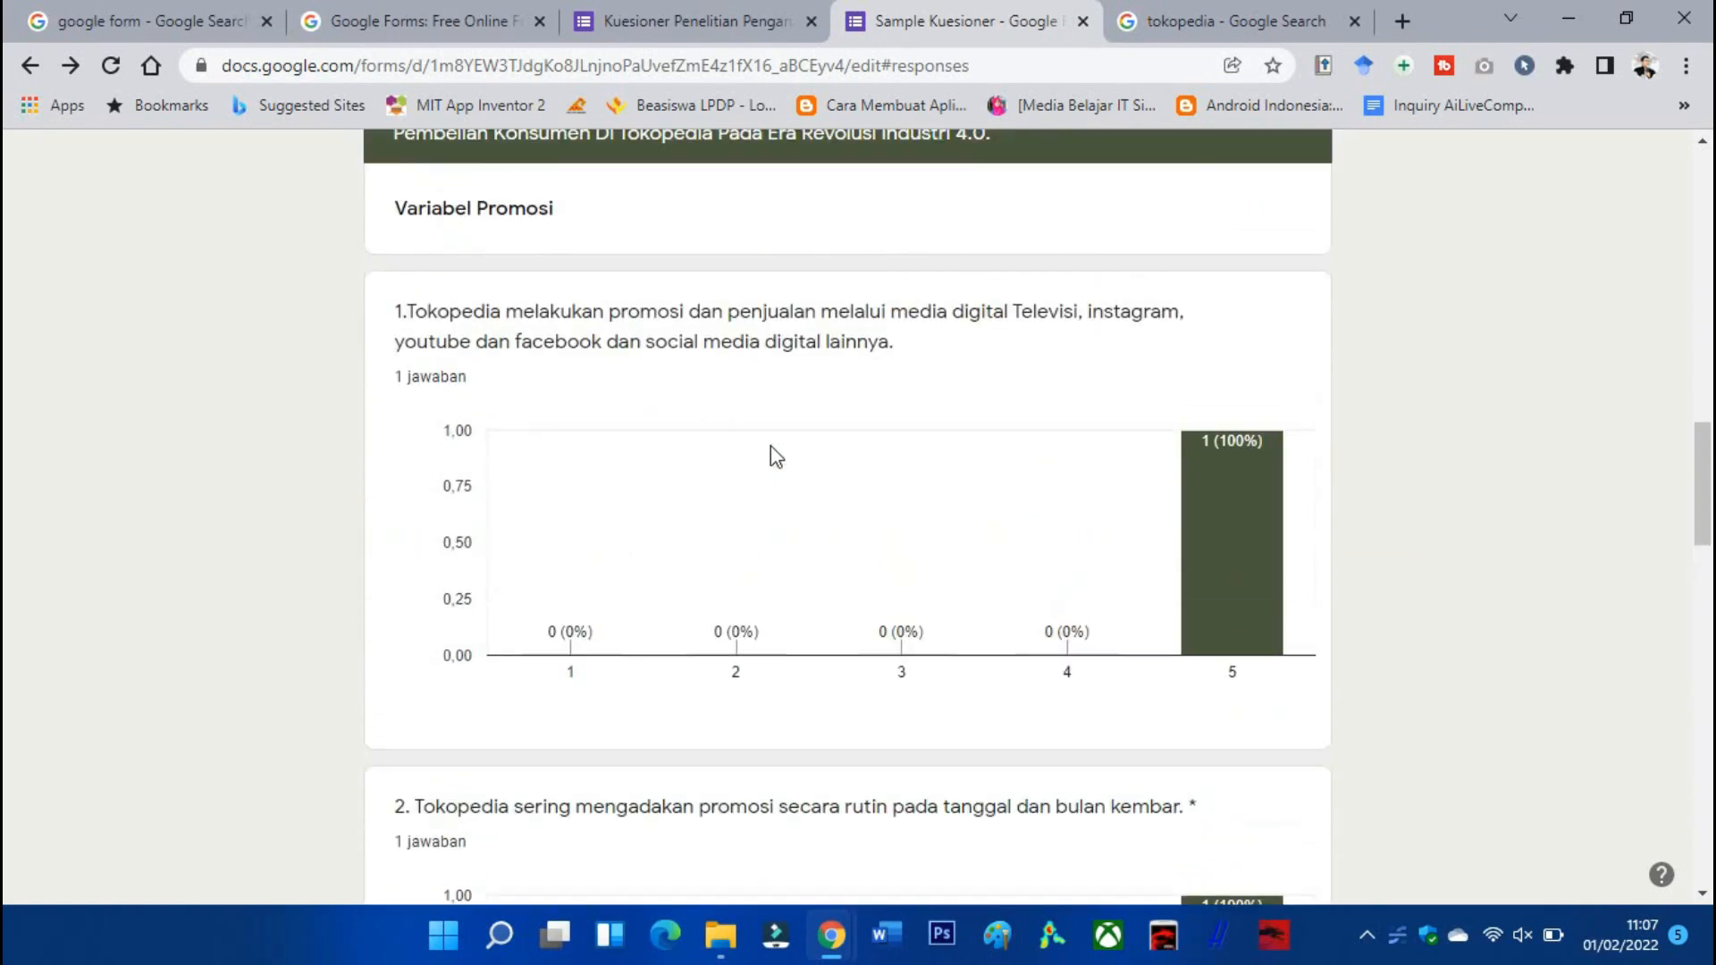
scroll(776, 456, "up", 8)
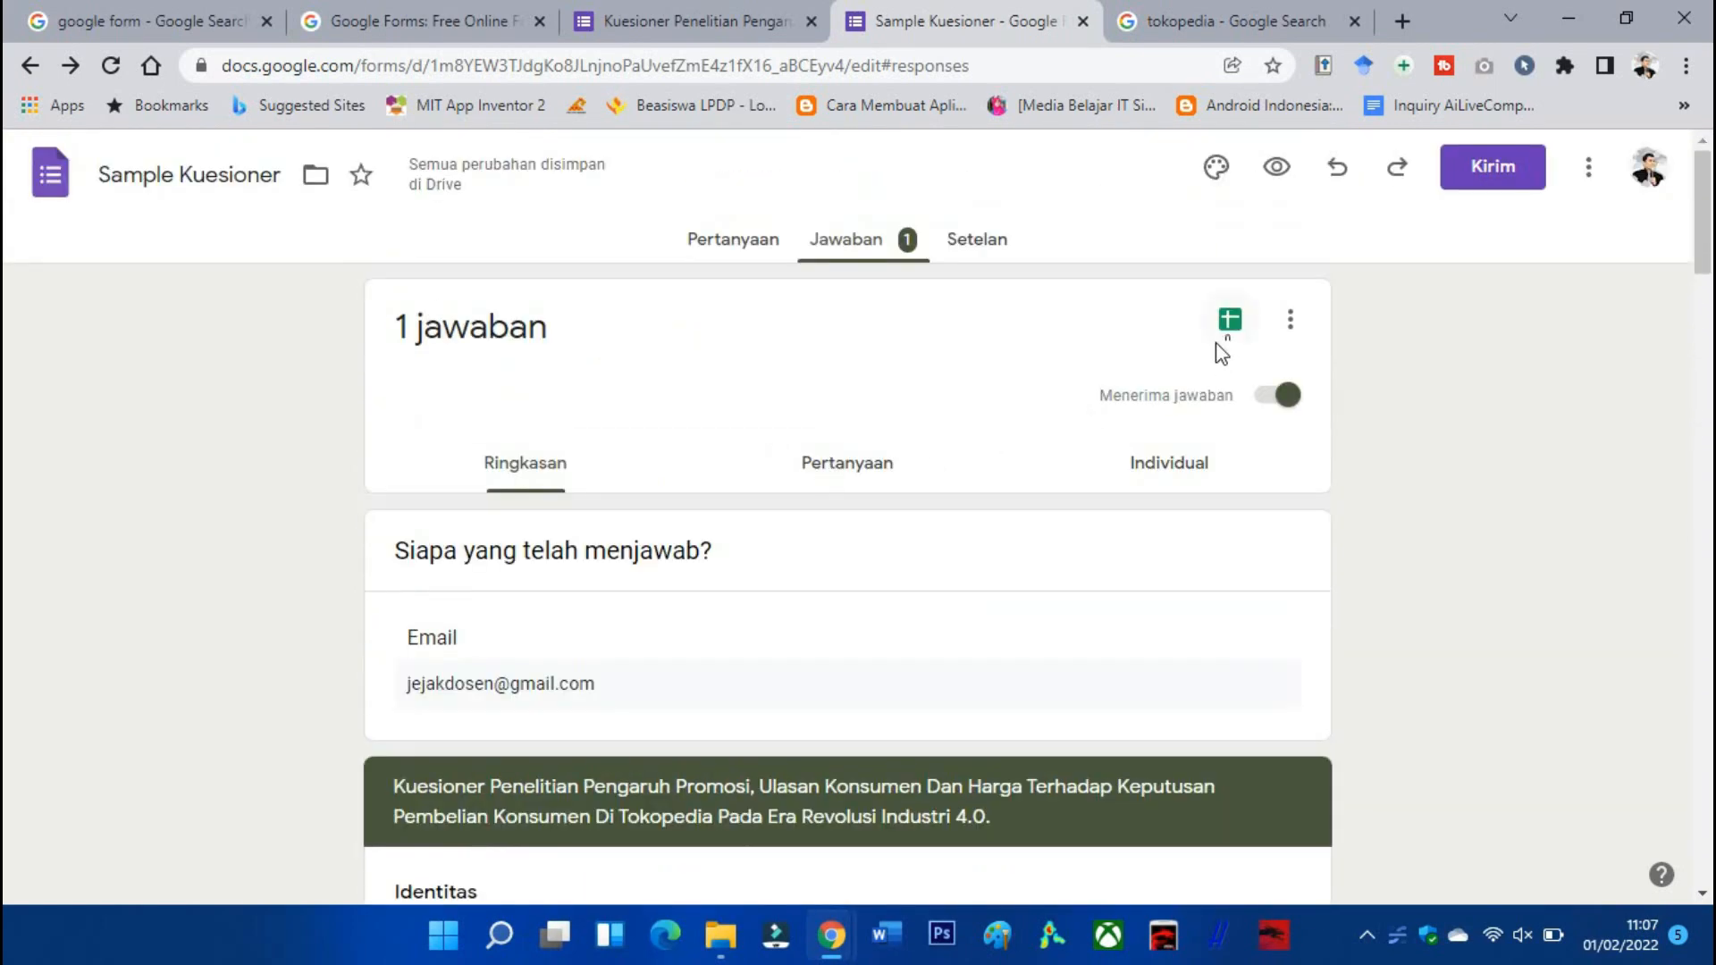
Download the responses via Download jawaban (.csv) and open Sample Kuesioner.csv.zip.
left_click(1290, 335)
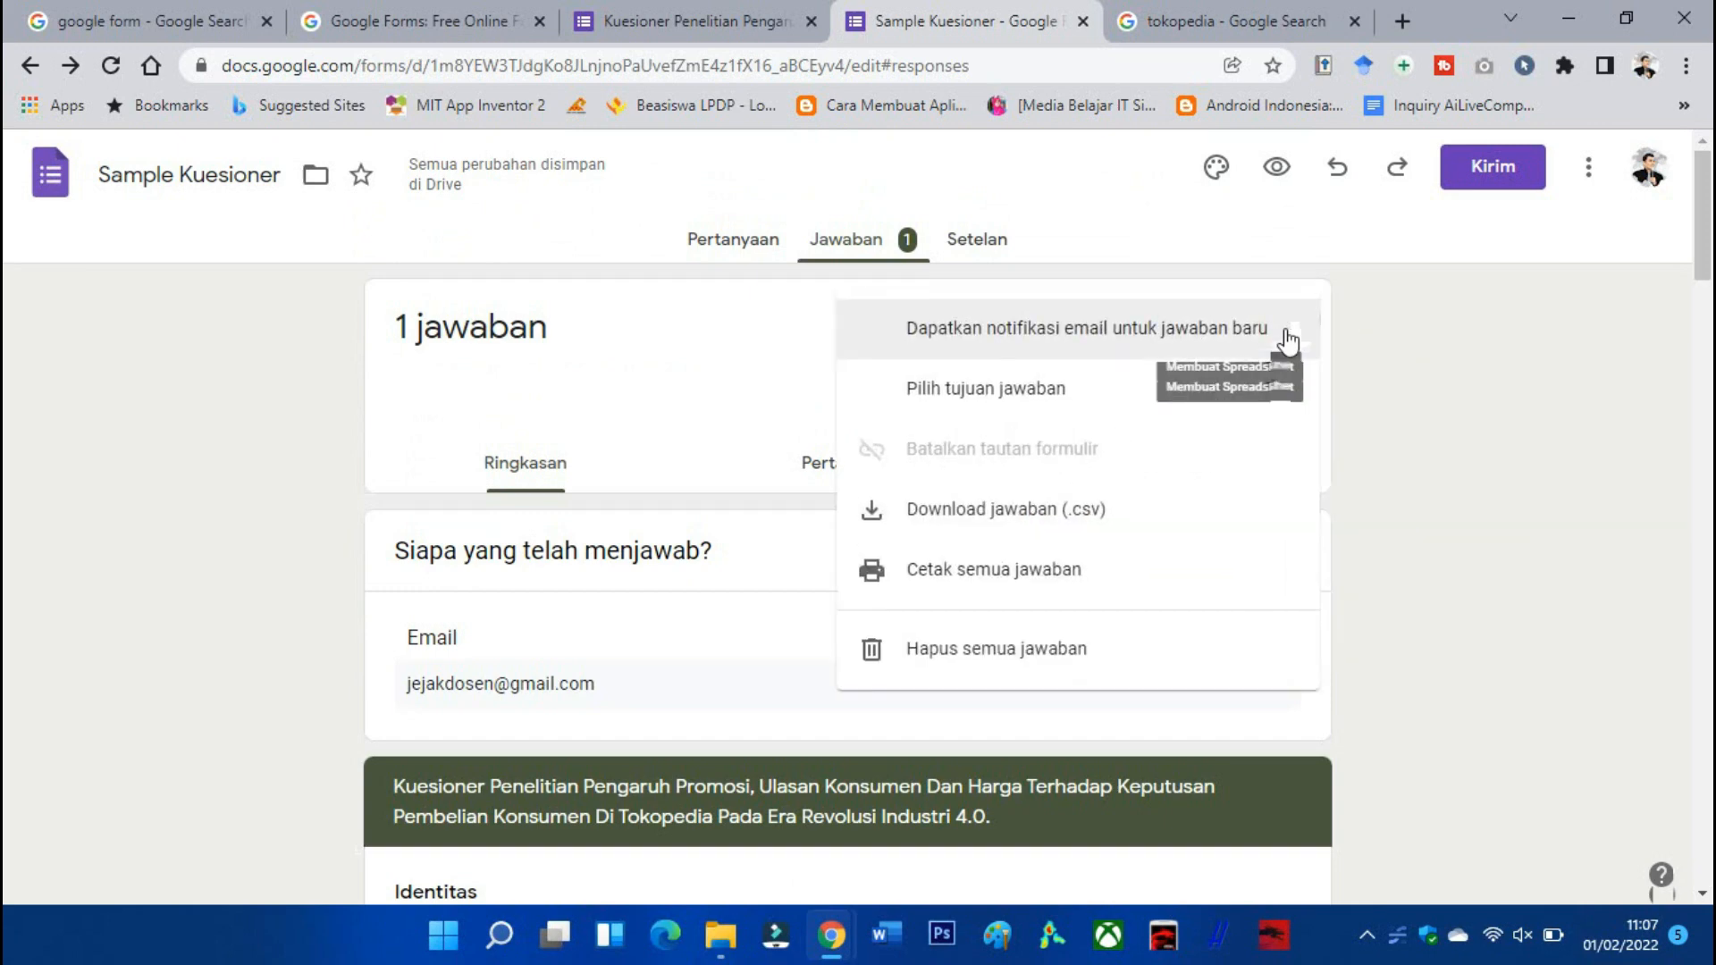
left_click(740, 357)
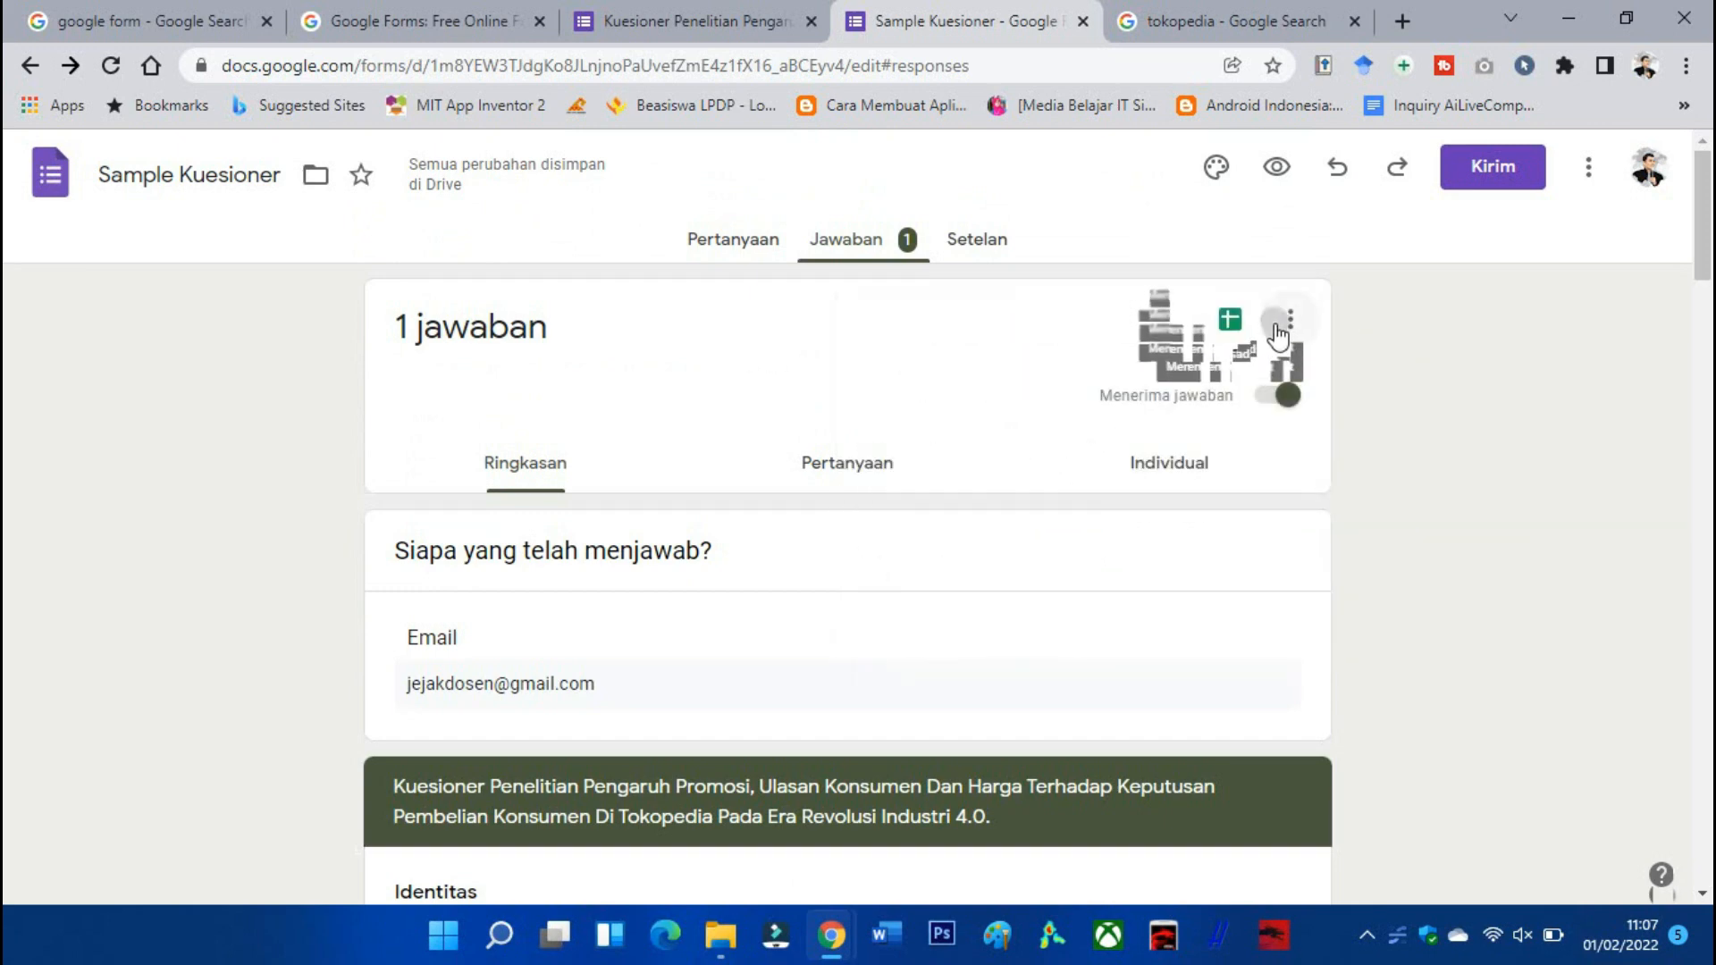
left_click(1278, 336)
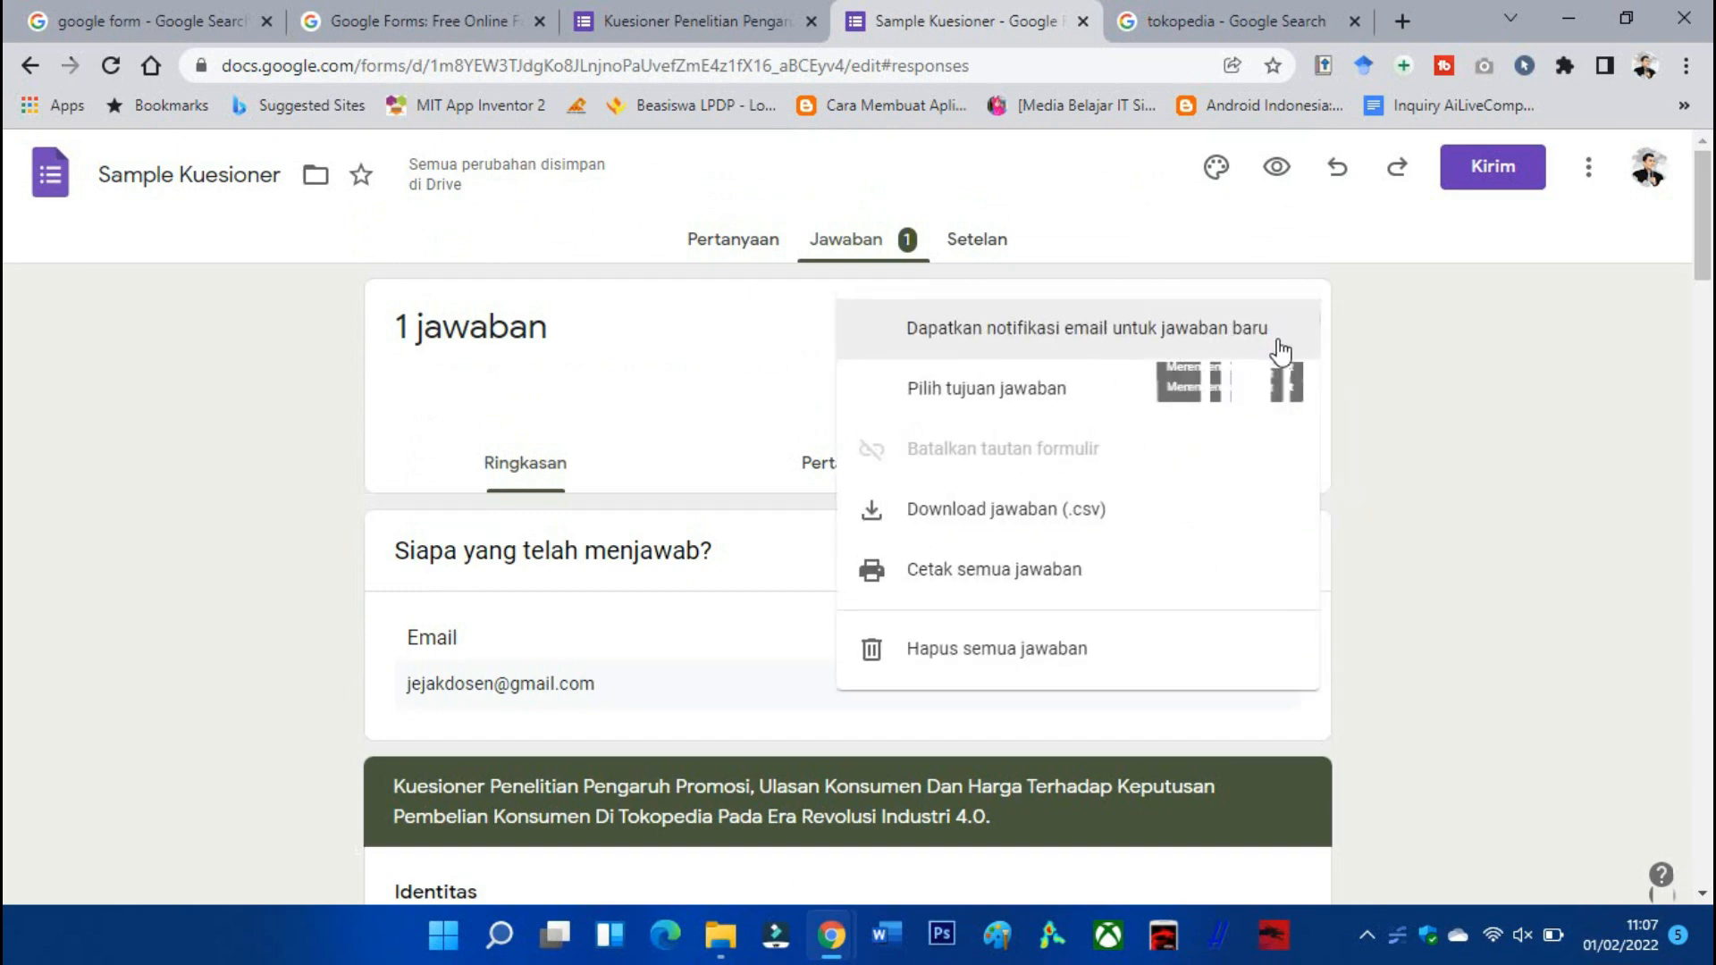
left_click(1021, 513)
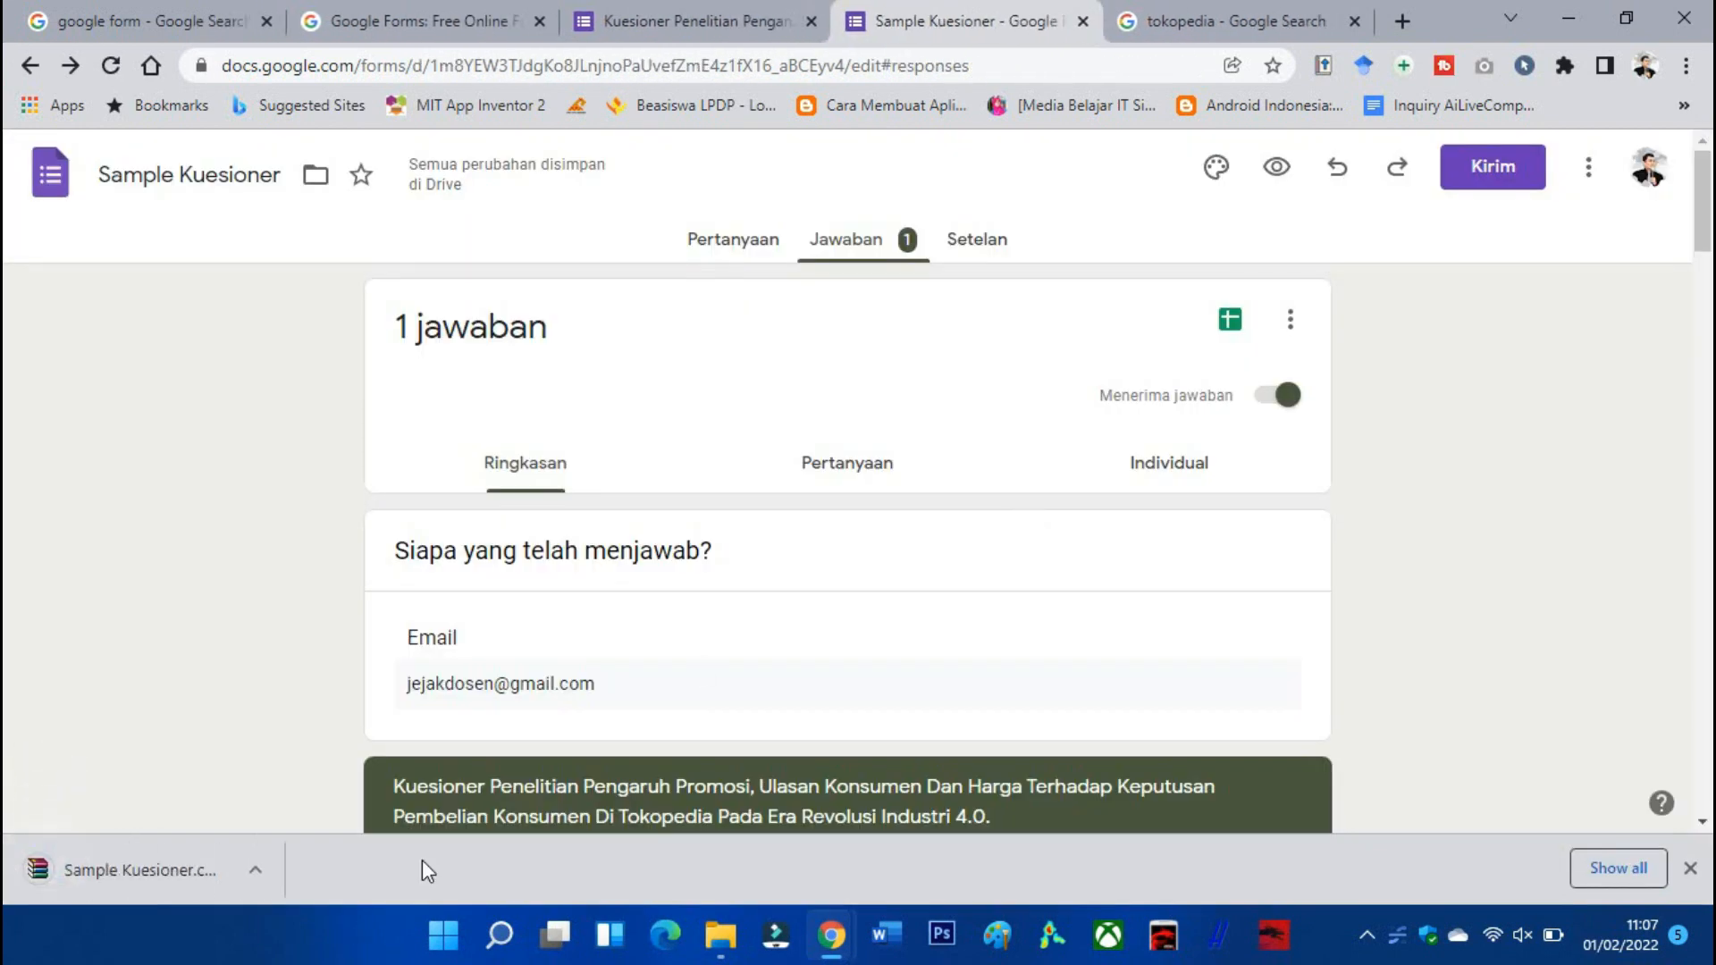
left_click(219, 888)
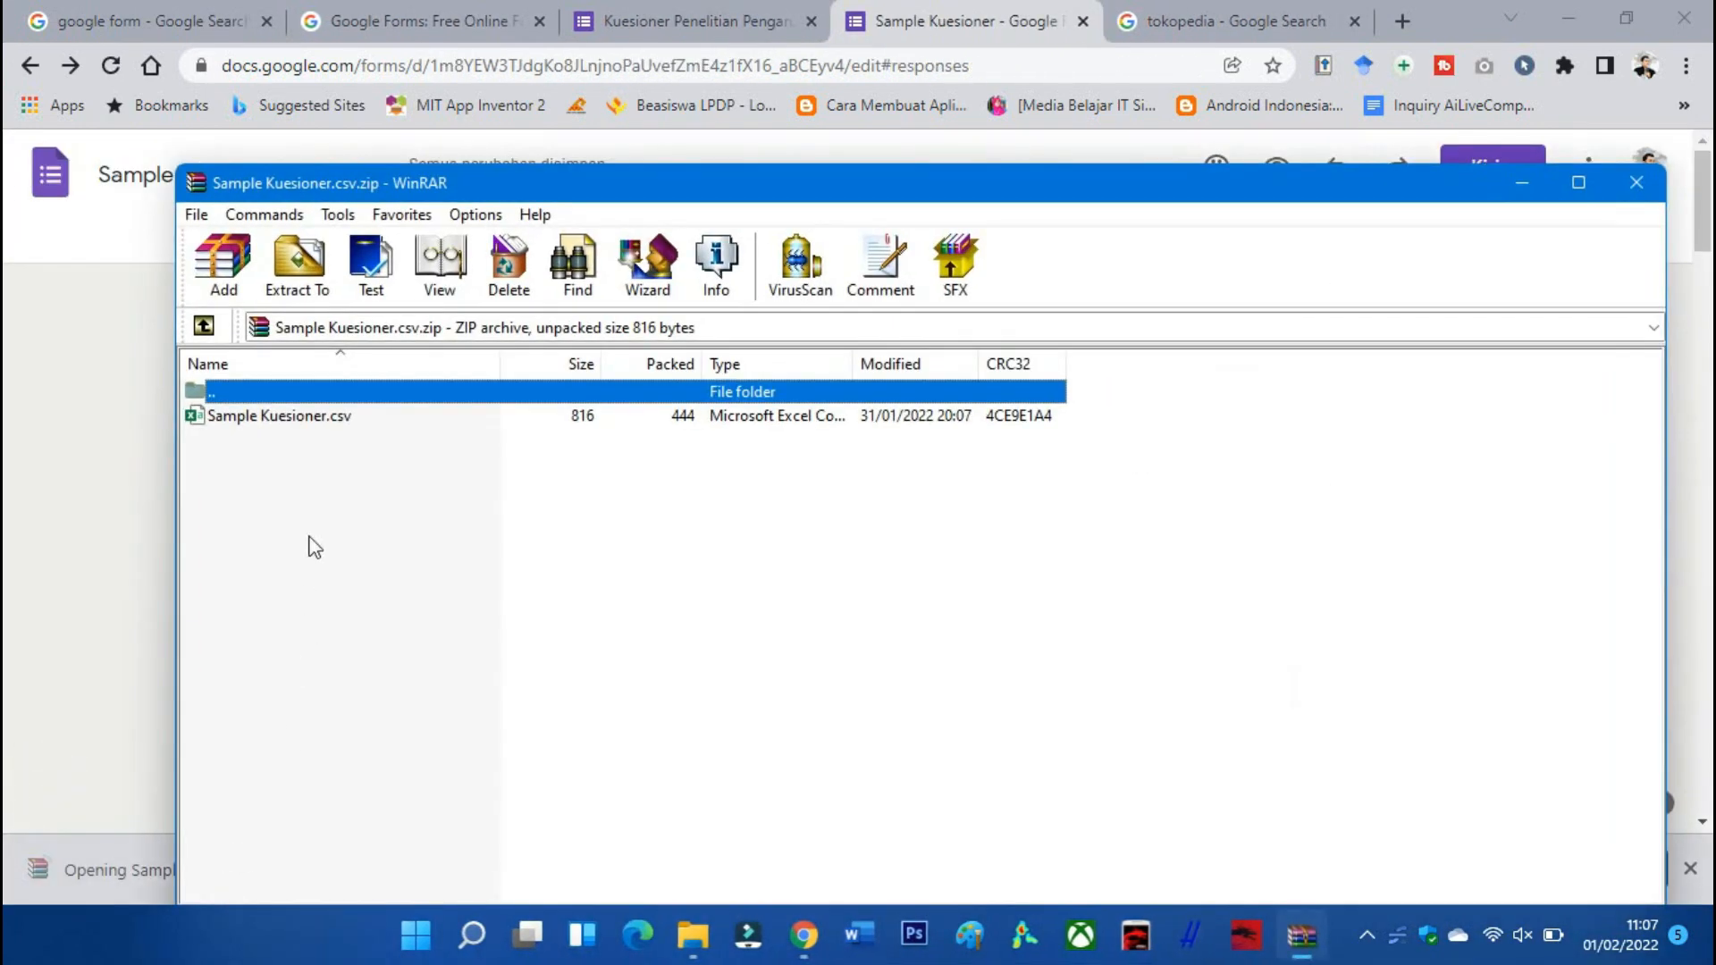
Inspect Sample Kuesioner.csv in Excel, close it, and minimize WinRAR.
double_click(280, 416)
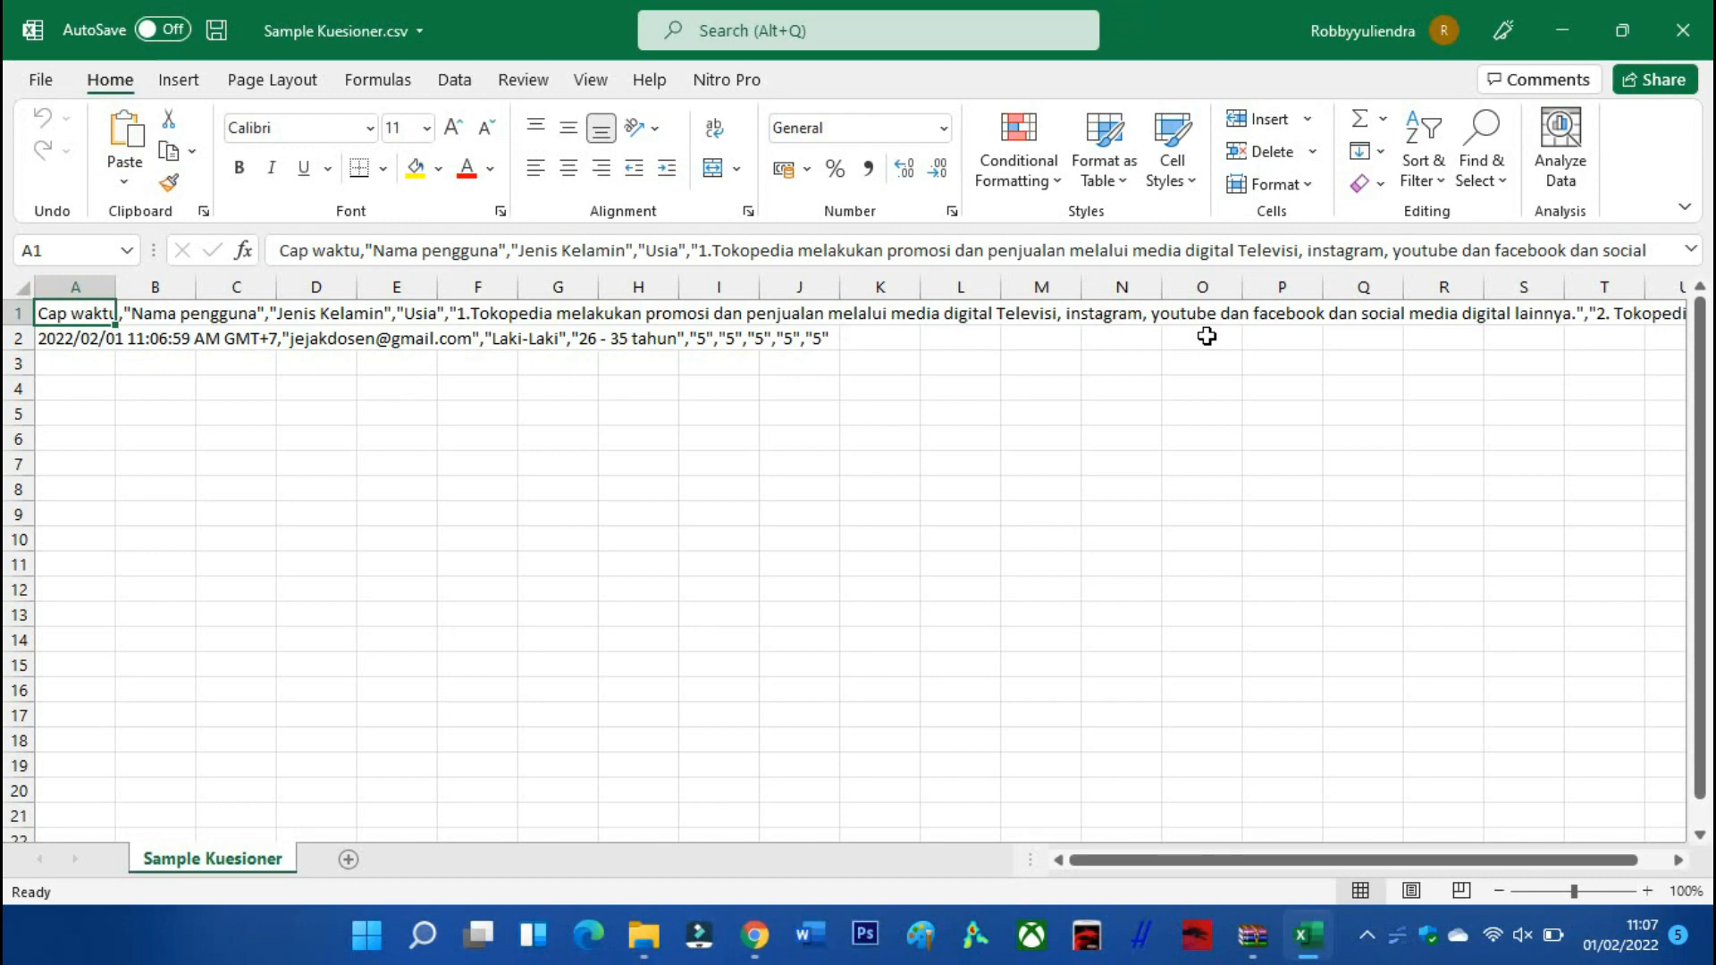
left_click(1696, 45)
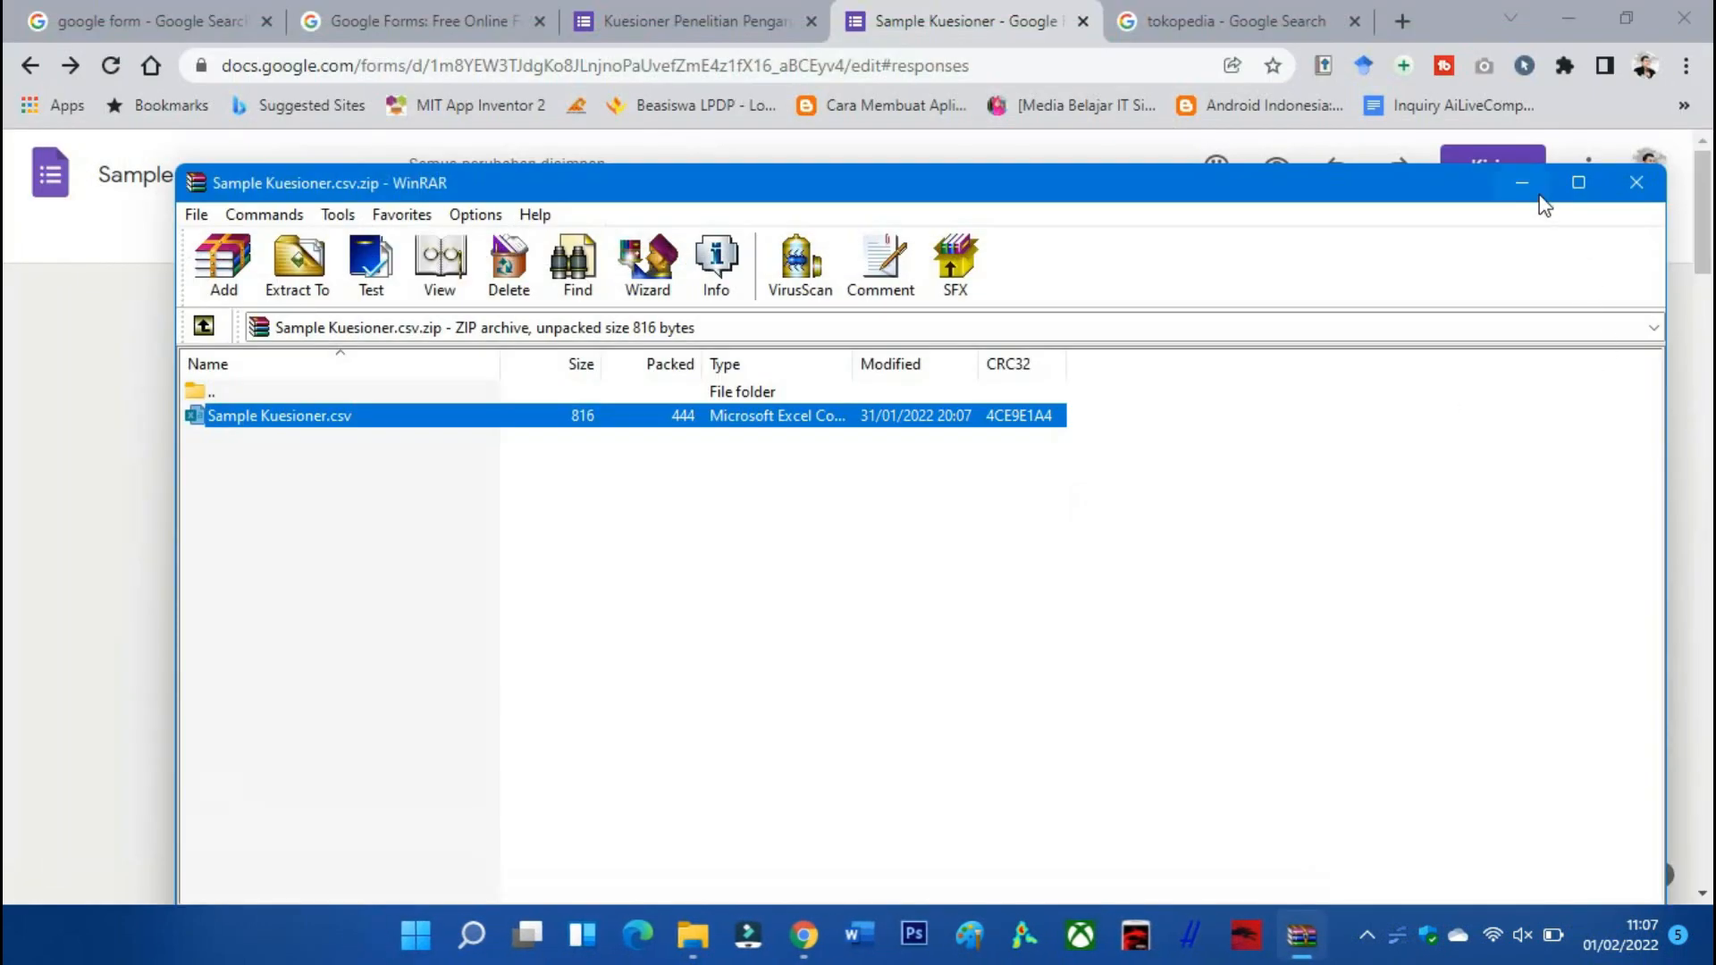
left_click(1536, 191)
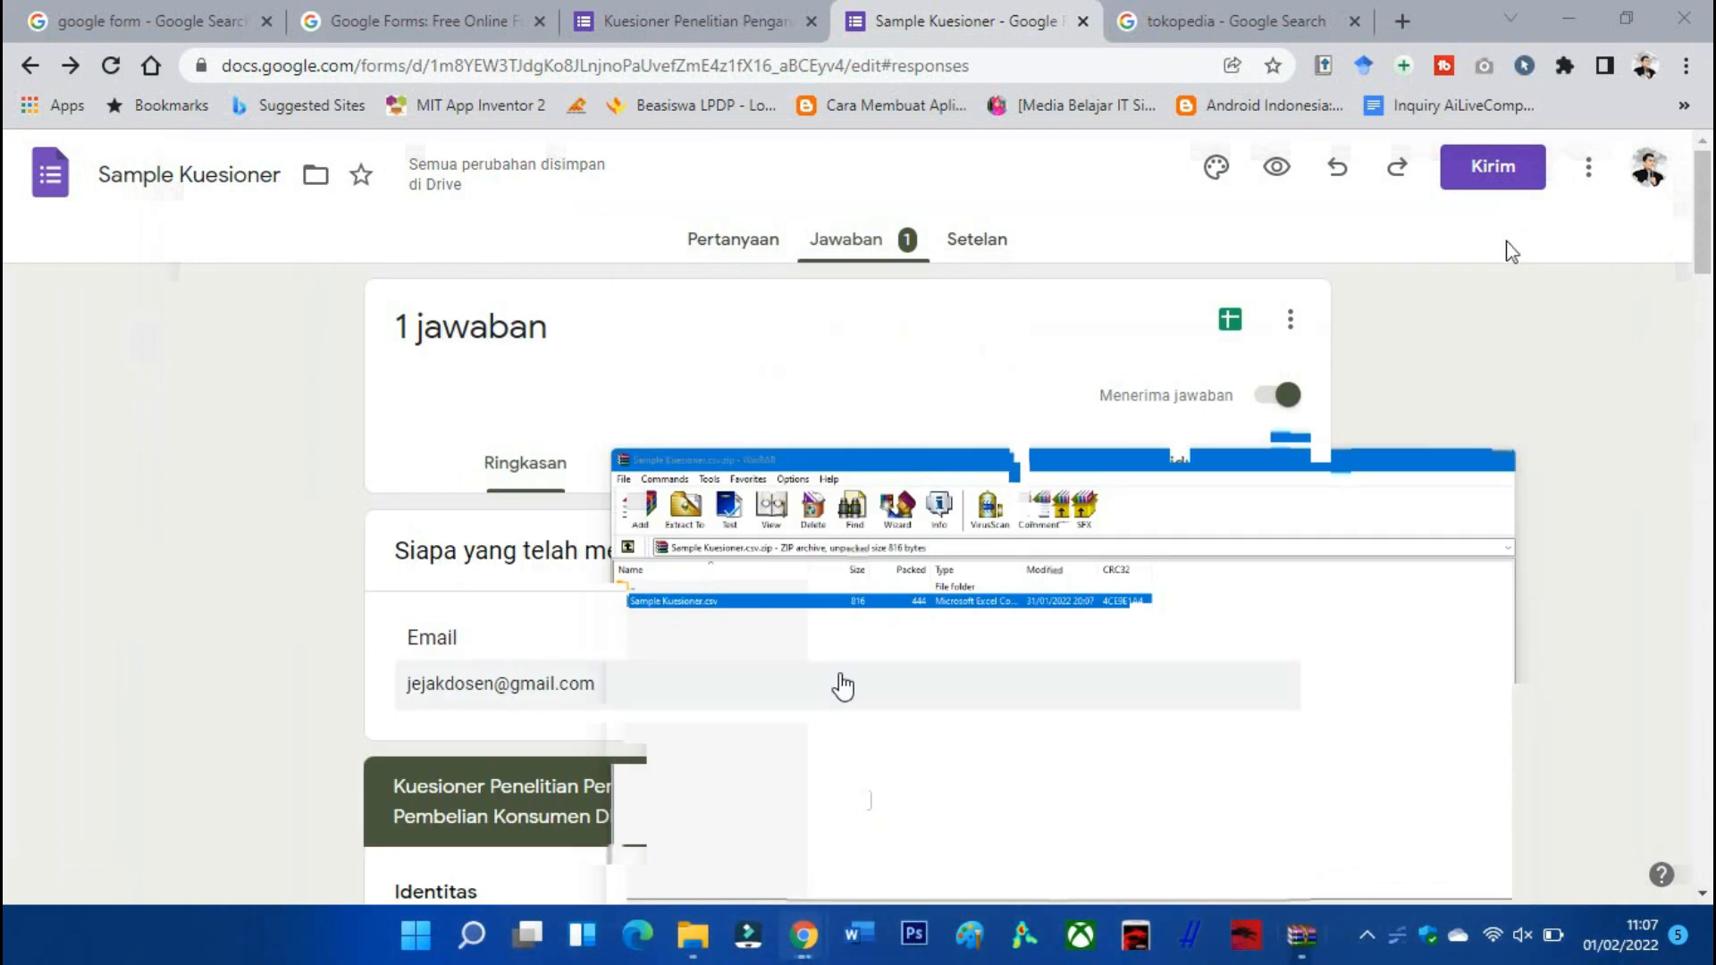